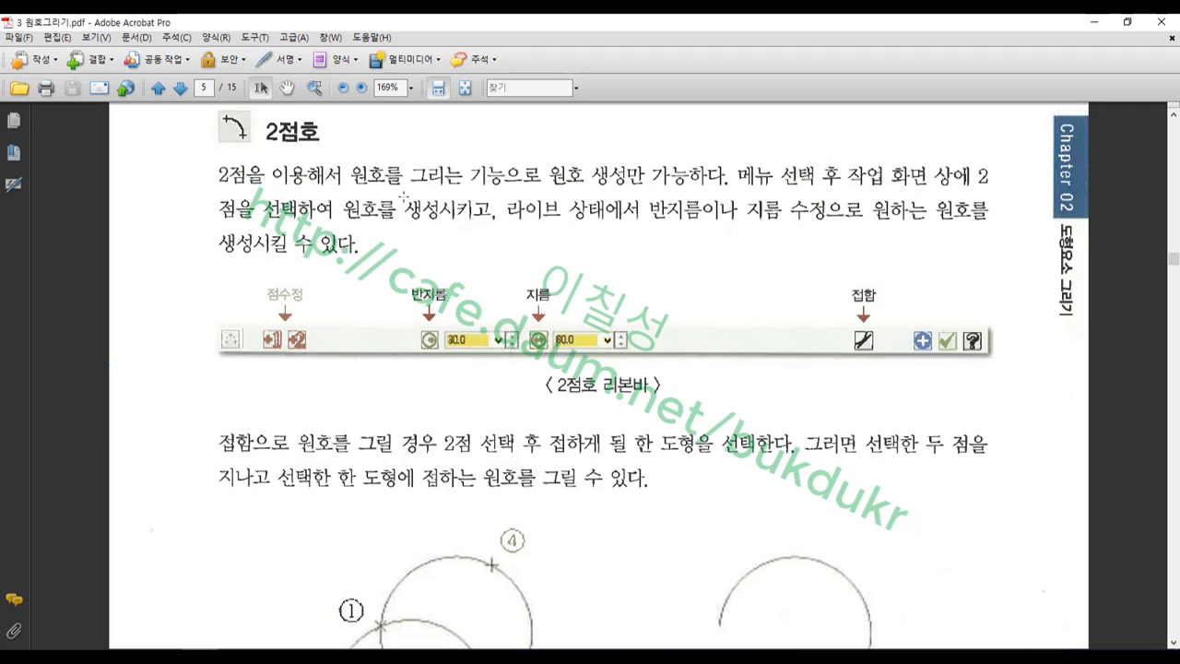
# Mark the 2점호 heading, radius/diameter figure and points ① and ②, then bring up Mastercam
pyautogui.moveTo(327, 159); pyautogui.dragTo(193, 108)
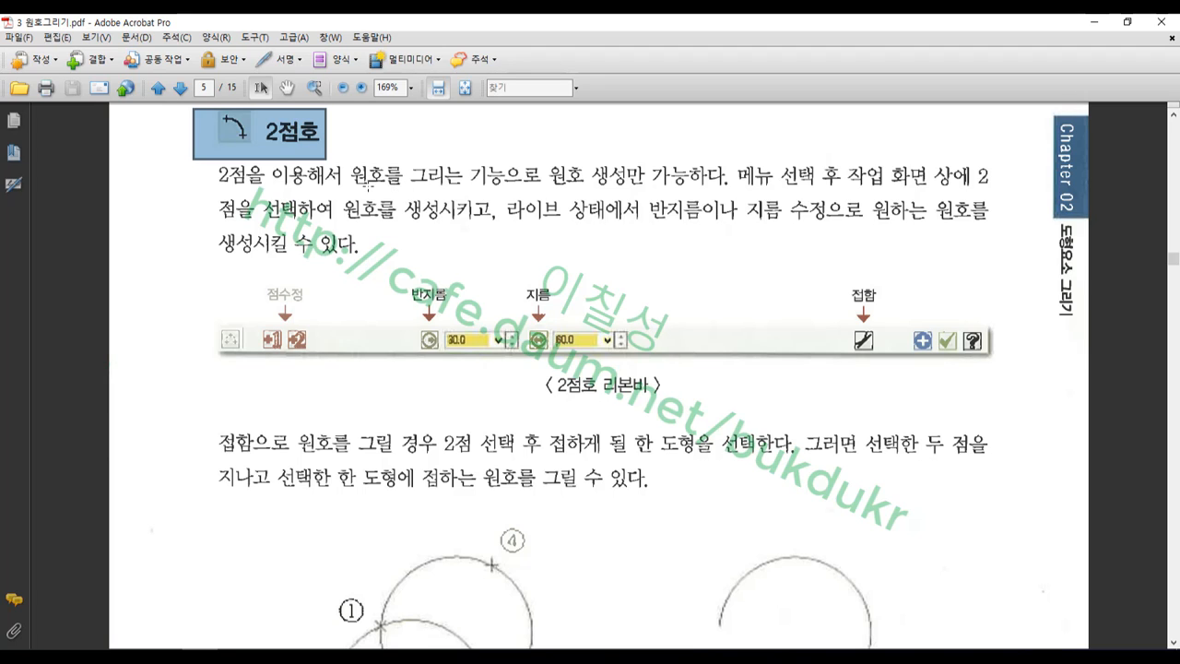
pyautogui.moveTo(388, 257); pyautogui.dragTo(673, 386)
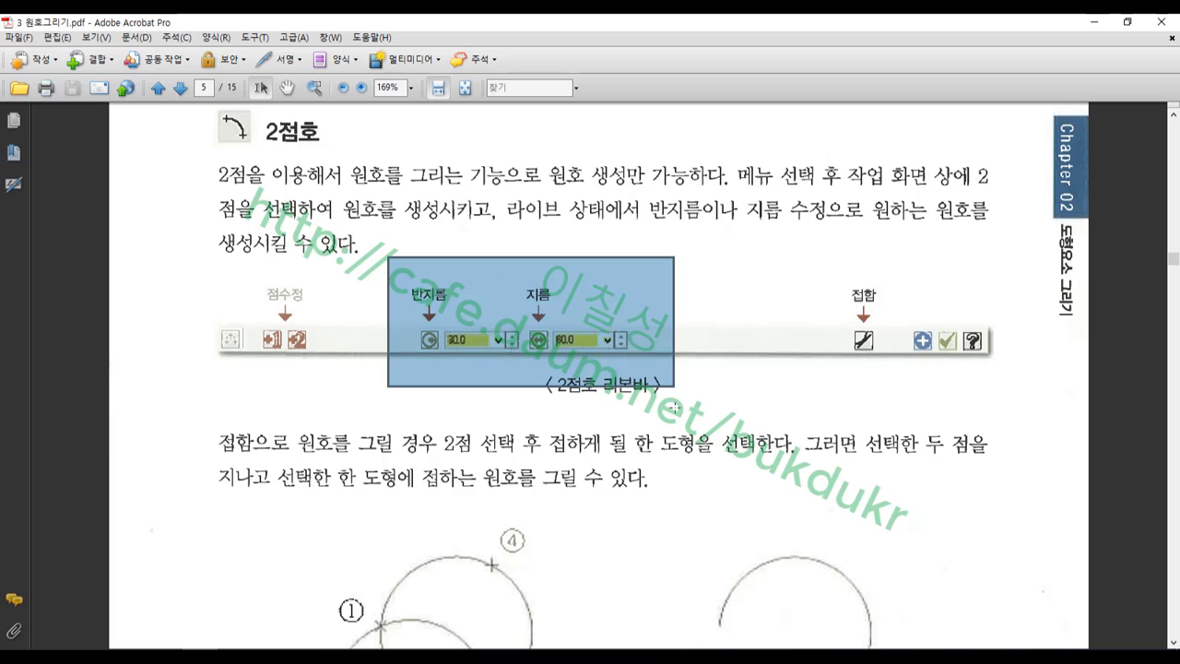
pyautogui.scroll(-5, 710, 392)
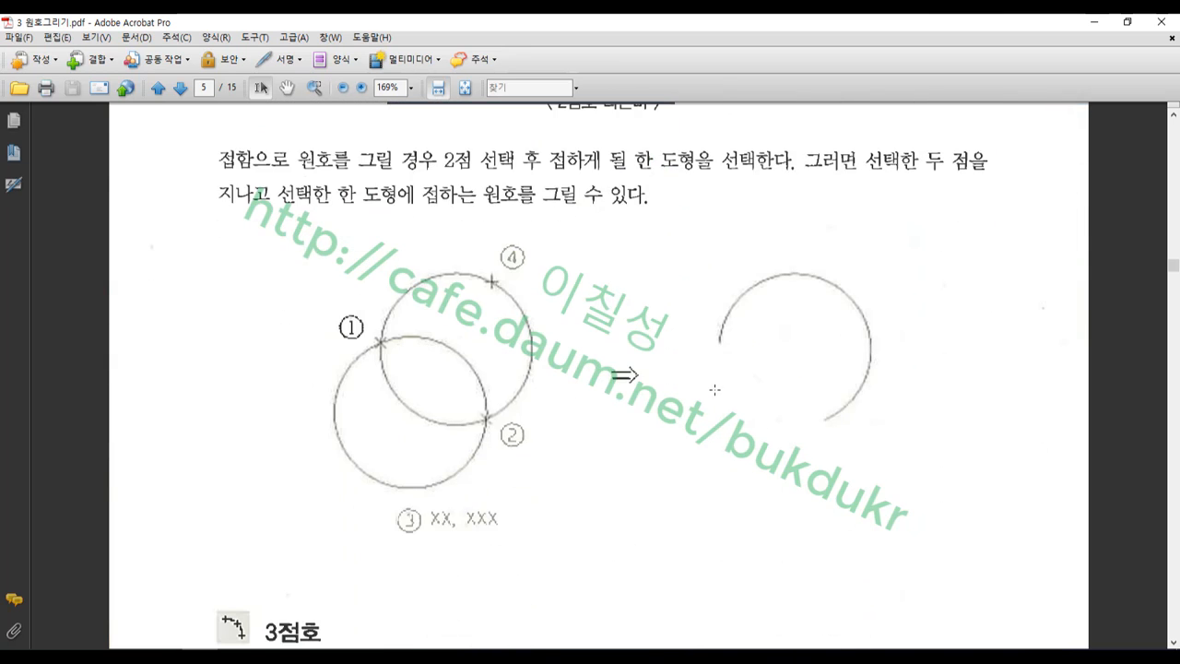
pyautogui.moveTo(358, 323); pyautogui.dragTo(395, 352)
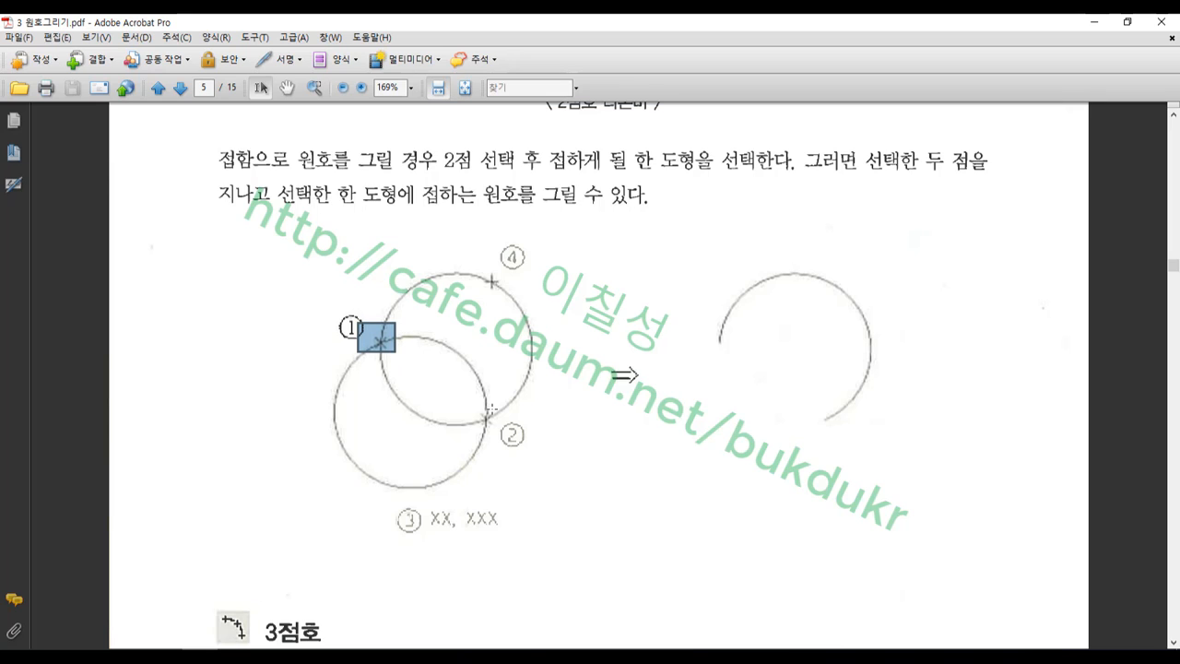
pyautogui.moveTo(478, 407); pyautogui.dragTo(503, 431)
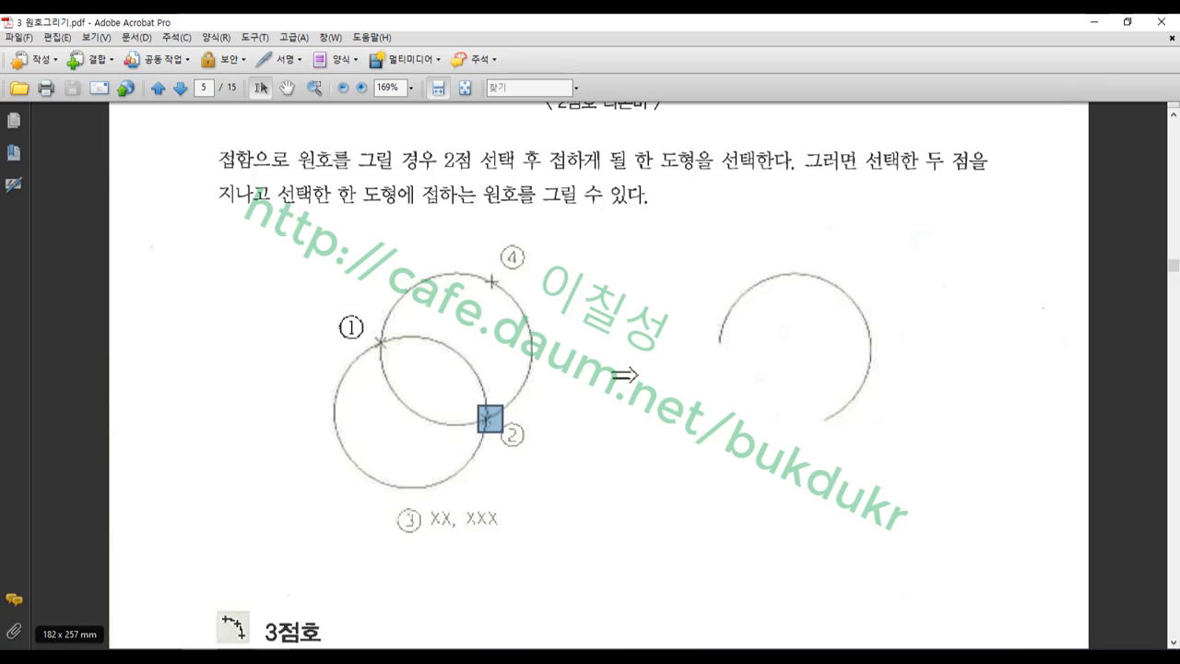
pyautogui.click(233, 655)
pyautogui.scroll(-1, 497, 370)
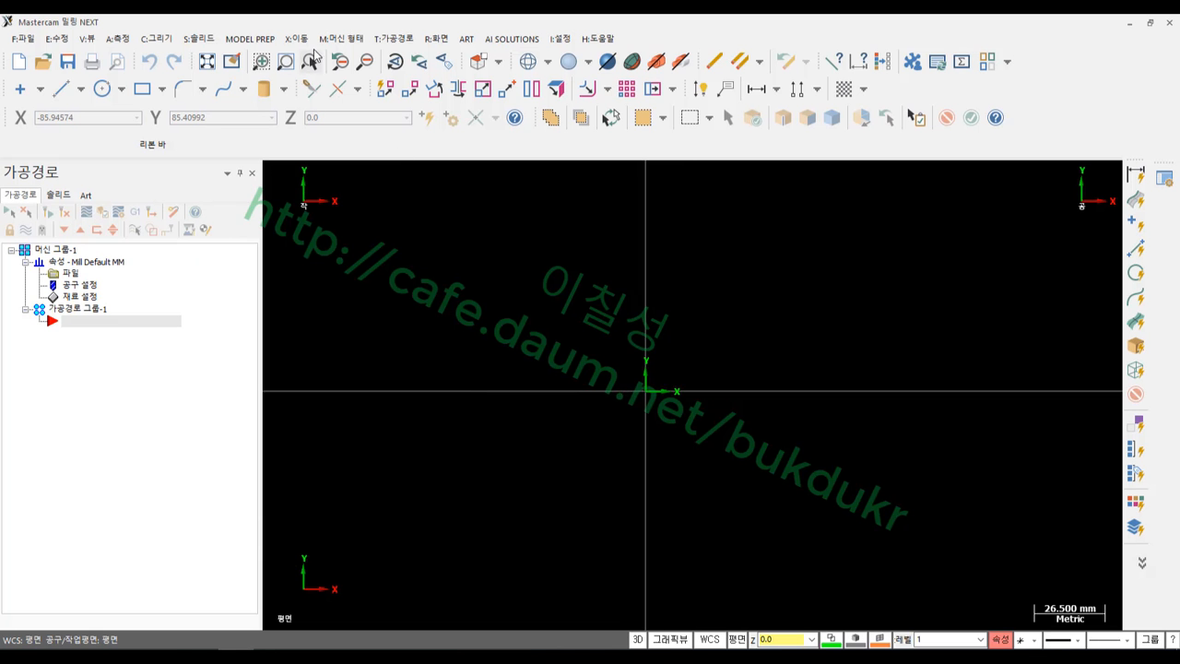
# Draw a two-point arc from three picked points and set its radius to 50
pyautogui.click(157, 39)
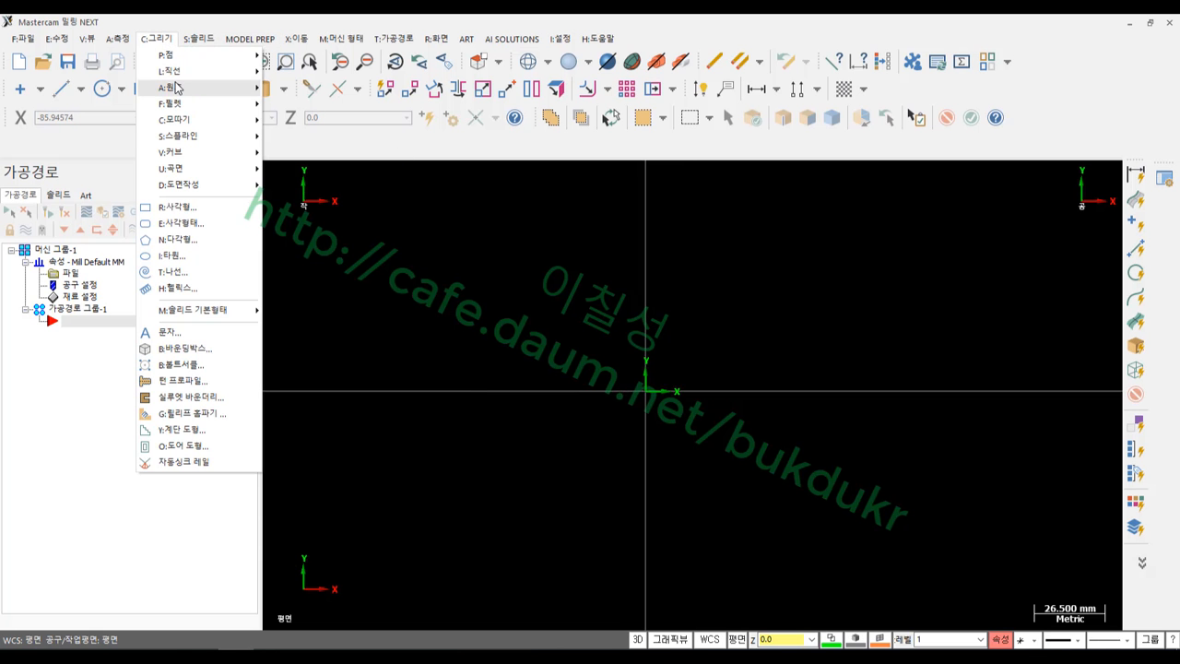
pyautogui.moveTo(180, 88)
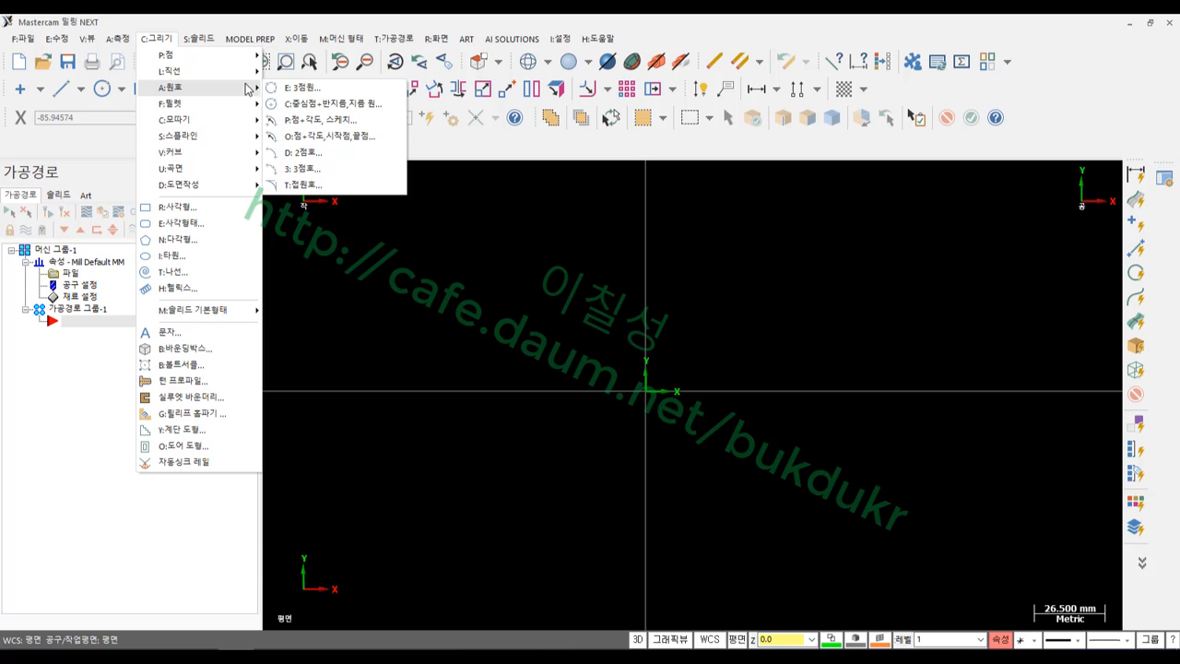
pyautogui.click(299, 152)
pyautogui.click(578, 298)
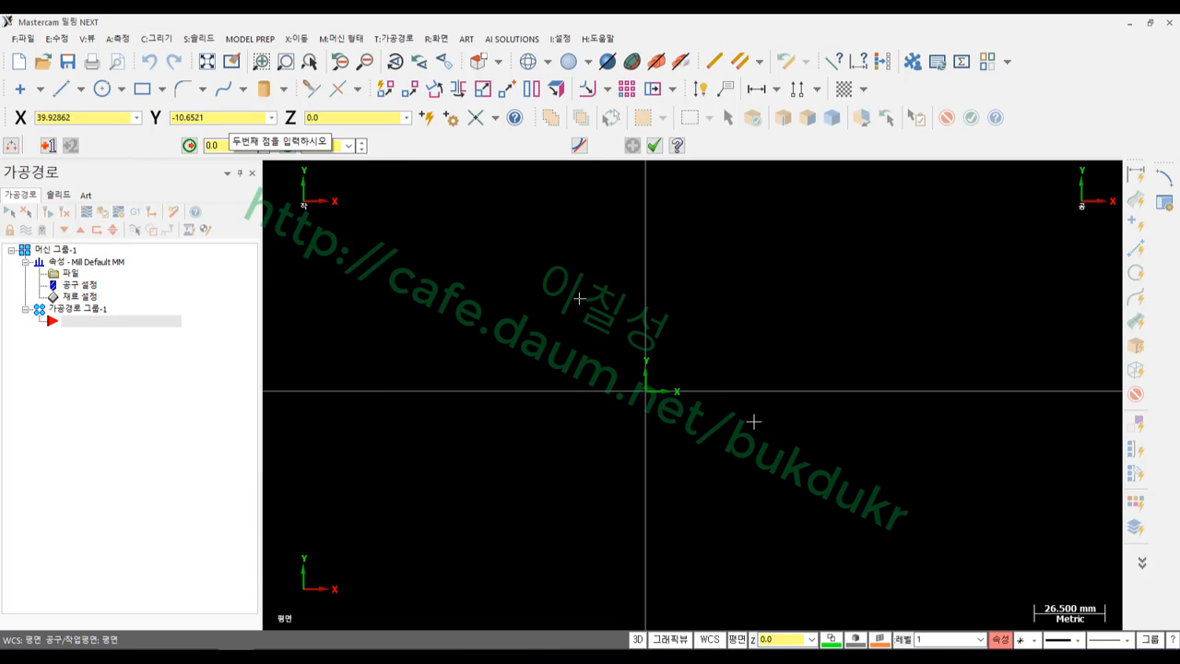
pyautogui.click(765, 435)
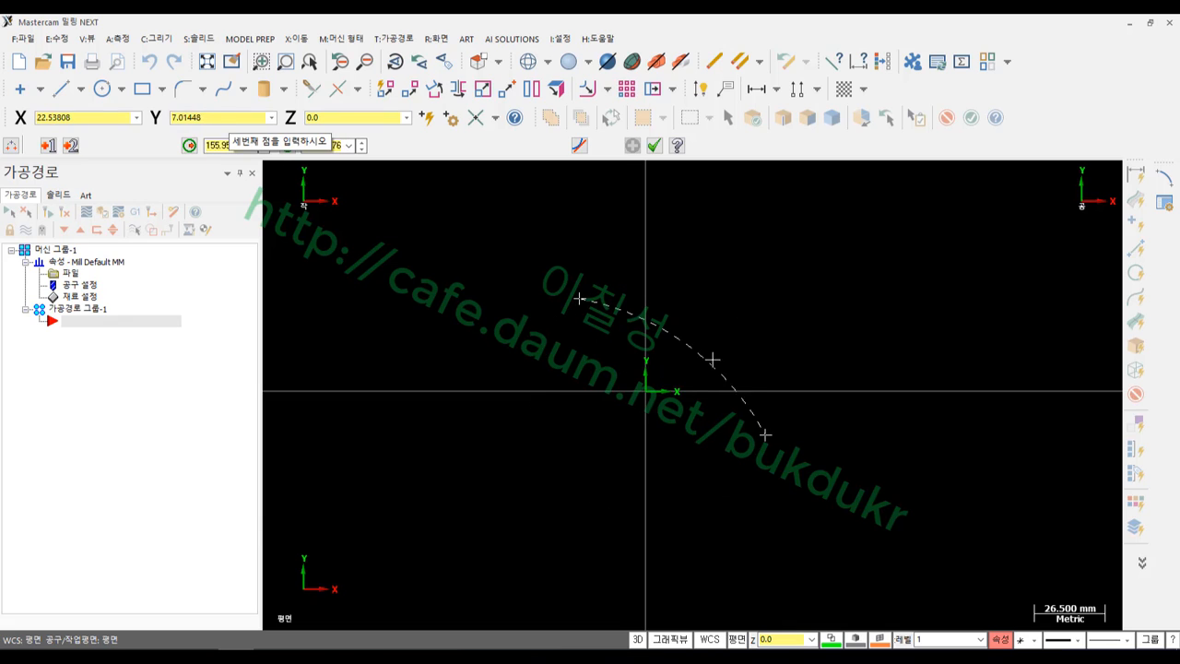
pyautogui.click(728, 323)
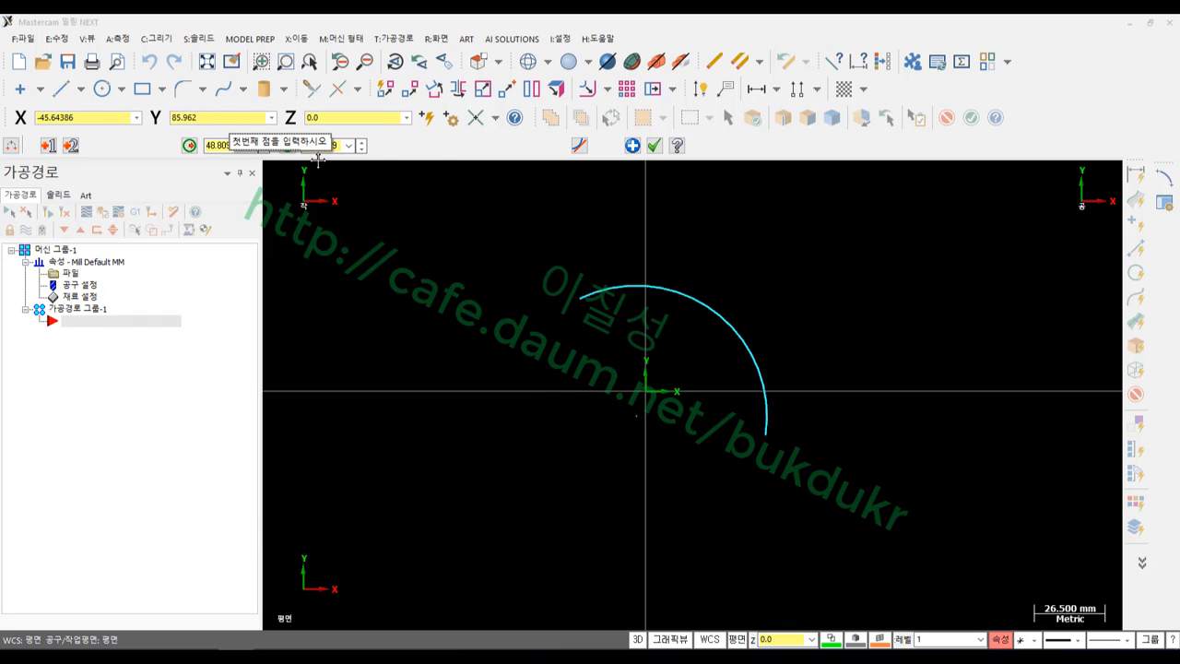
pyautogui.click(238, 147)
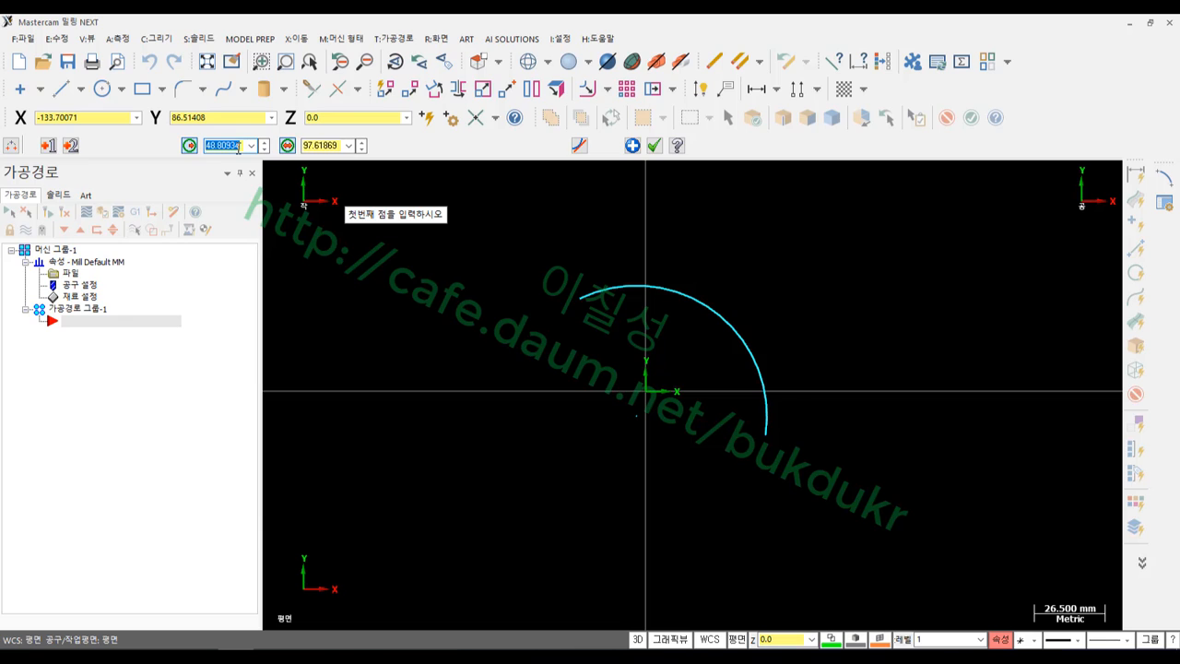
pyautogui.write('50')
pyautogui.press('Return')
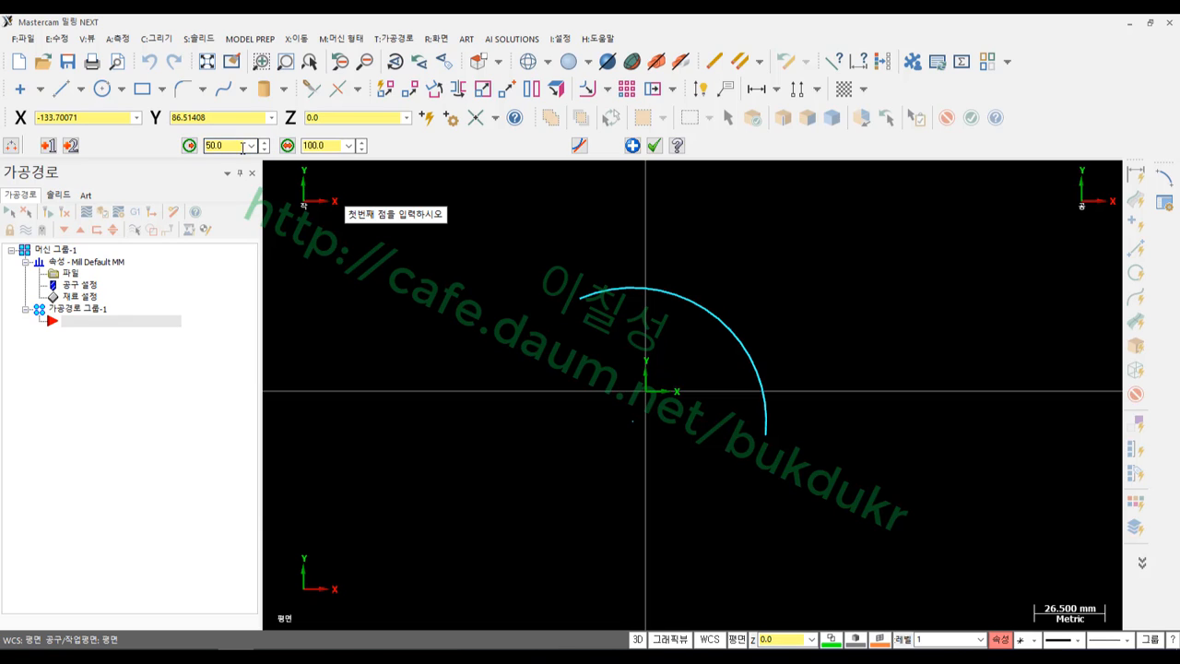
pyautogui.scroll(3, 627, 318)
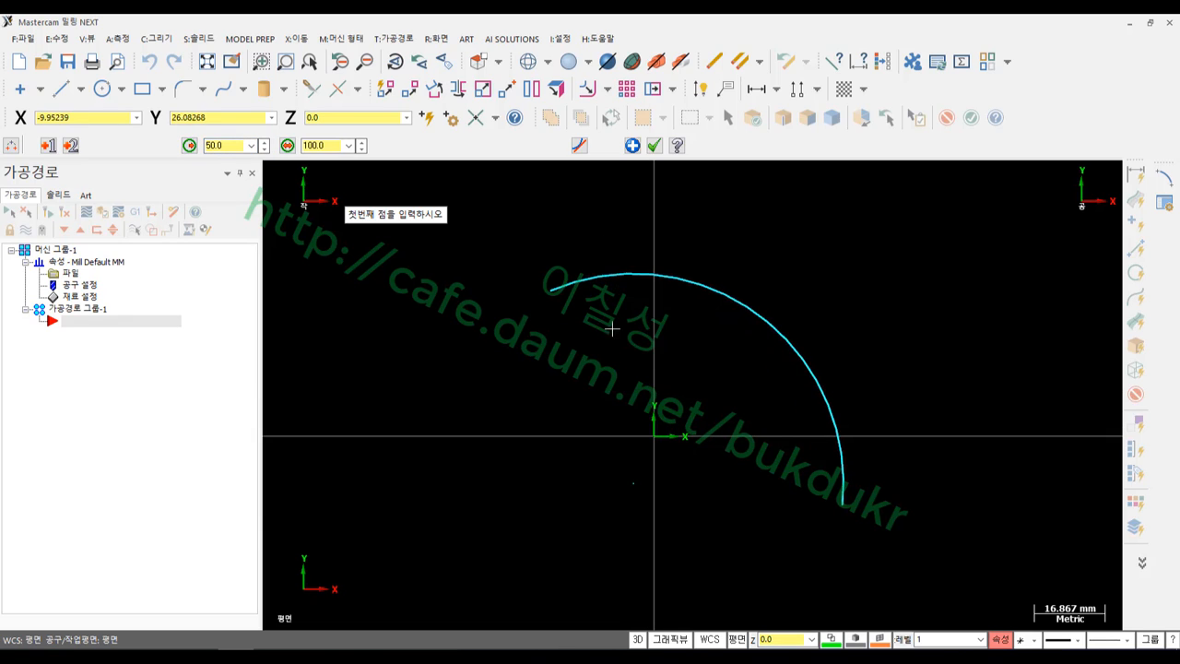
pyautogui.click(653, 145)
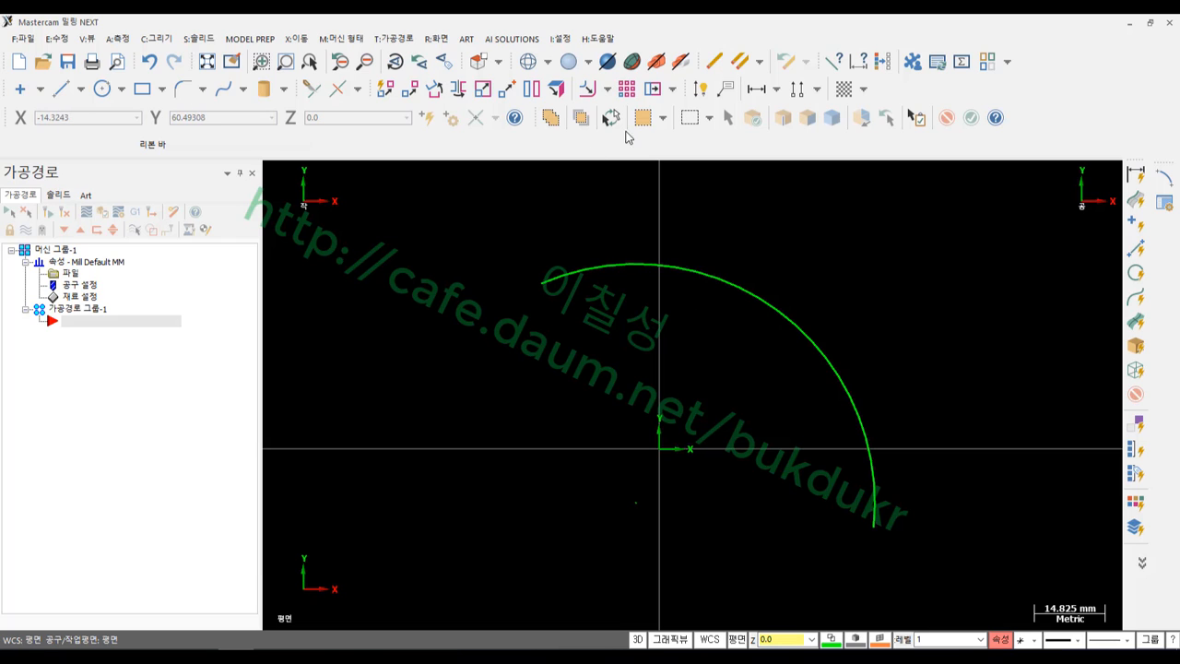
# Add an R50 radius dimension to the arc at its upper right
pyautogui.click(700, 89)
pyautogui.click(736, 287)
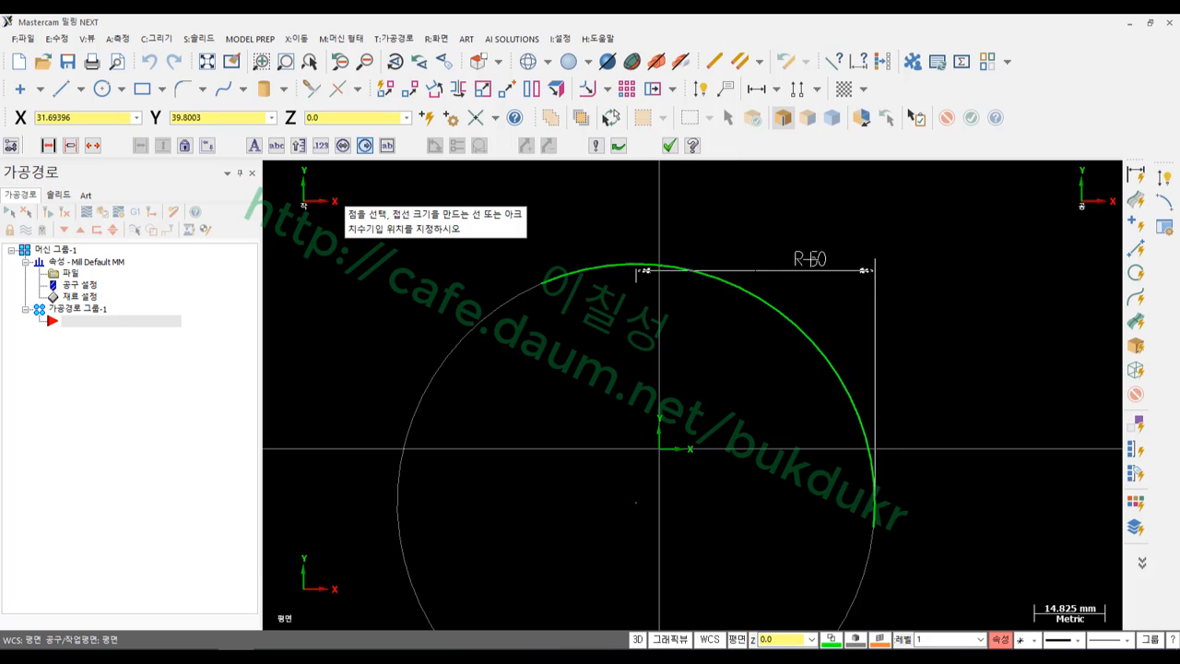
pyautogui.click(958, 245)
pyautogui.scroll(-1, 880, 521)
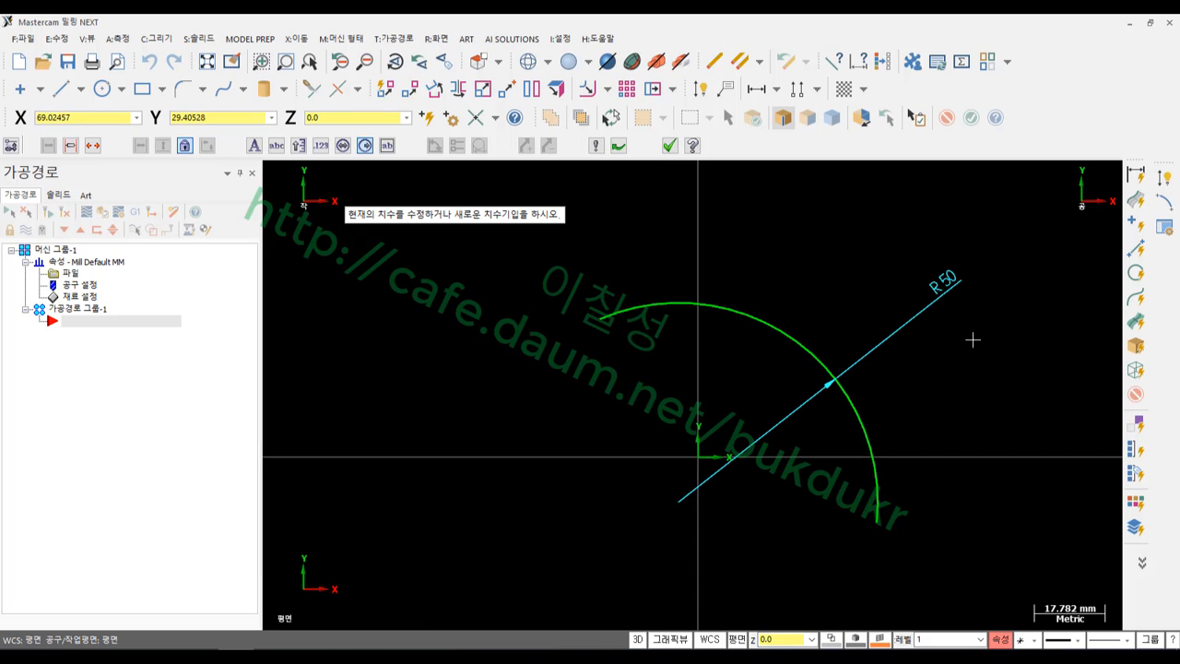
pyautogui.press('Escape')
pyautogui.scroll(1, 987, 368)
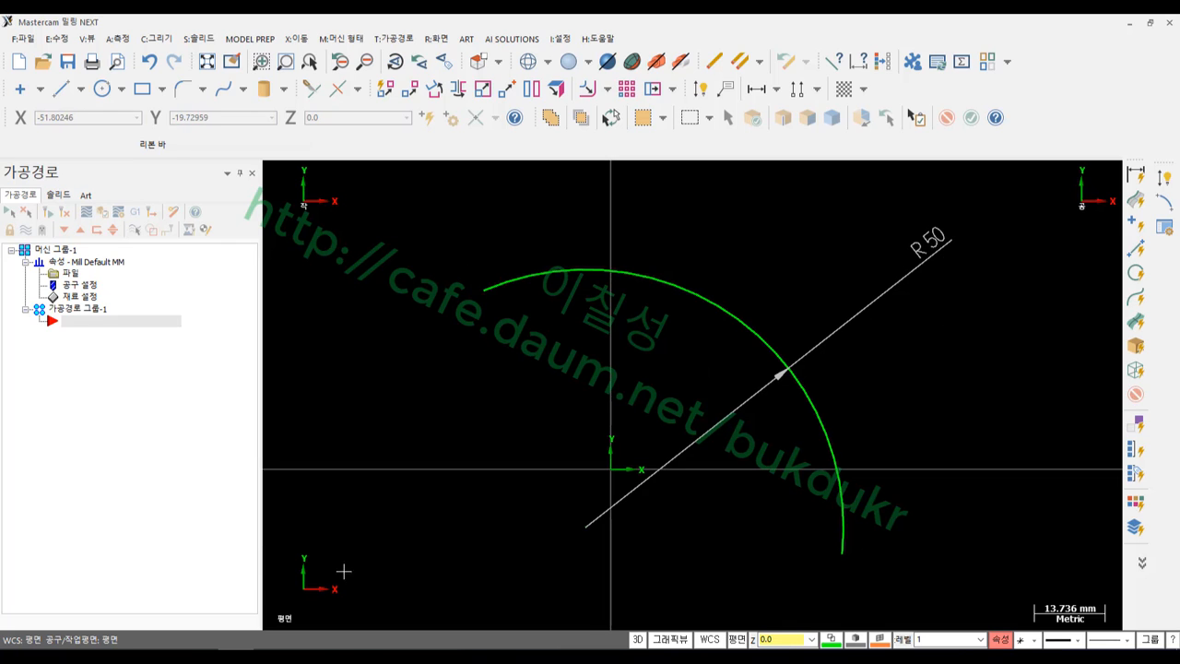
# In the PDF tutorial, scroll to the 3점호 section and mark its 점수정 icons
pyautogui.hotkey('alt', 'Tab')
pyautogui.scroll(-10, 603, 362)
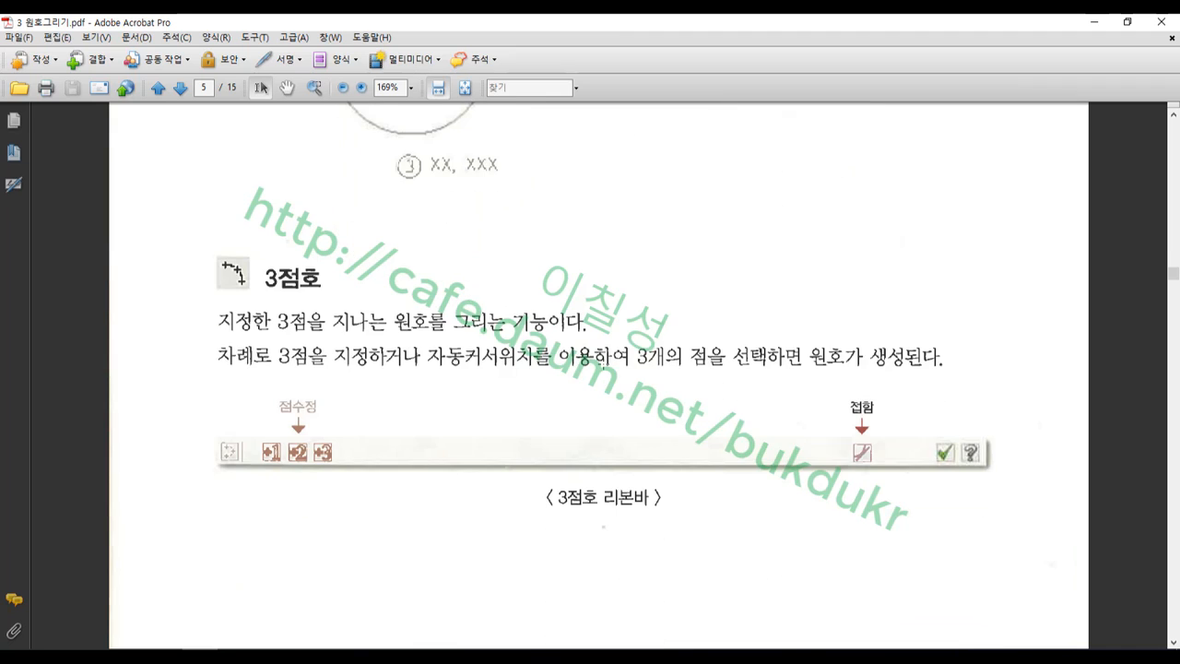
pyautogui.scroll(-3, 604, 362)
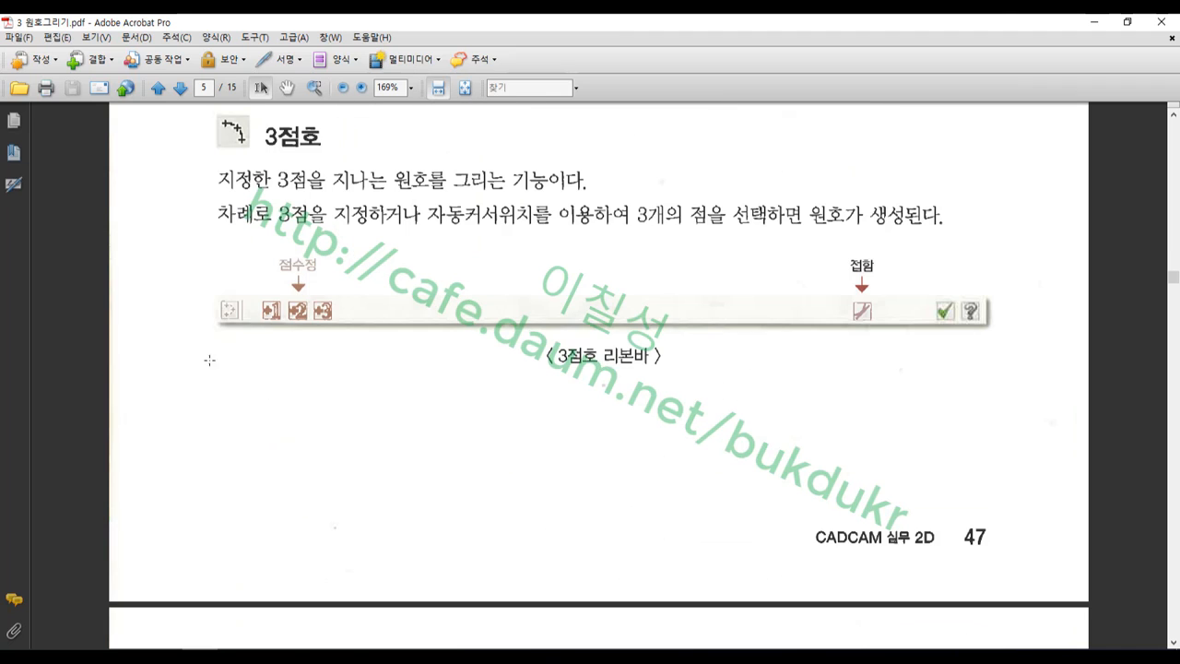
pyautogui.moveTo(249, 252); pyautogui.dragTo(355, 338)
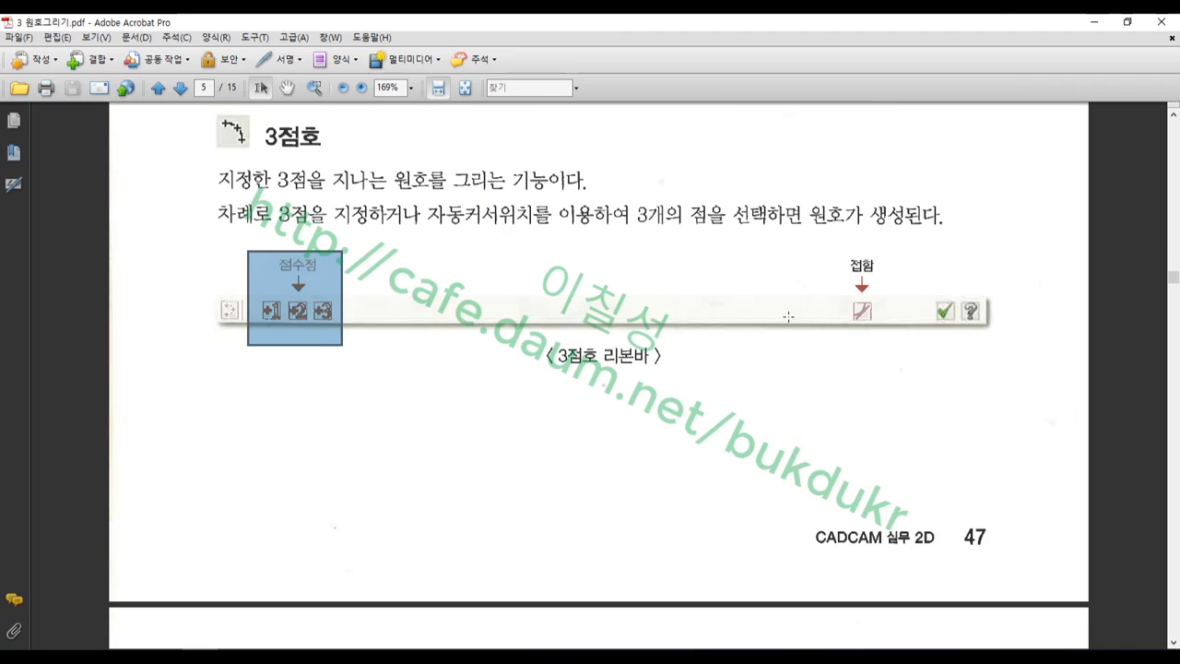
# Draw a flatter three-point arc crossing the R50 arc in Mastercam
pyautogui.hotkey('alt', 'Tab')
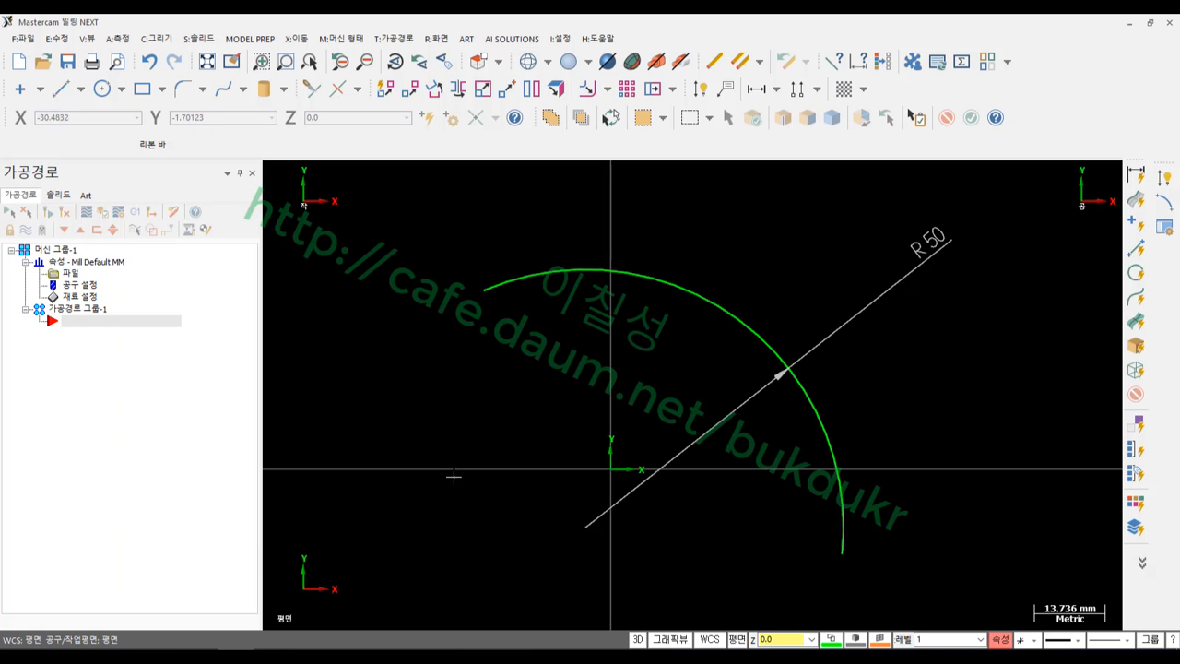
pyautogui.click(166, 40)
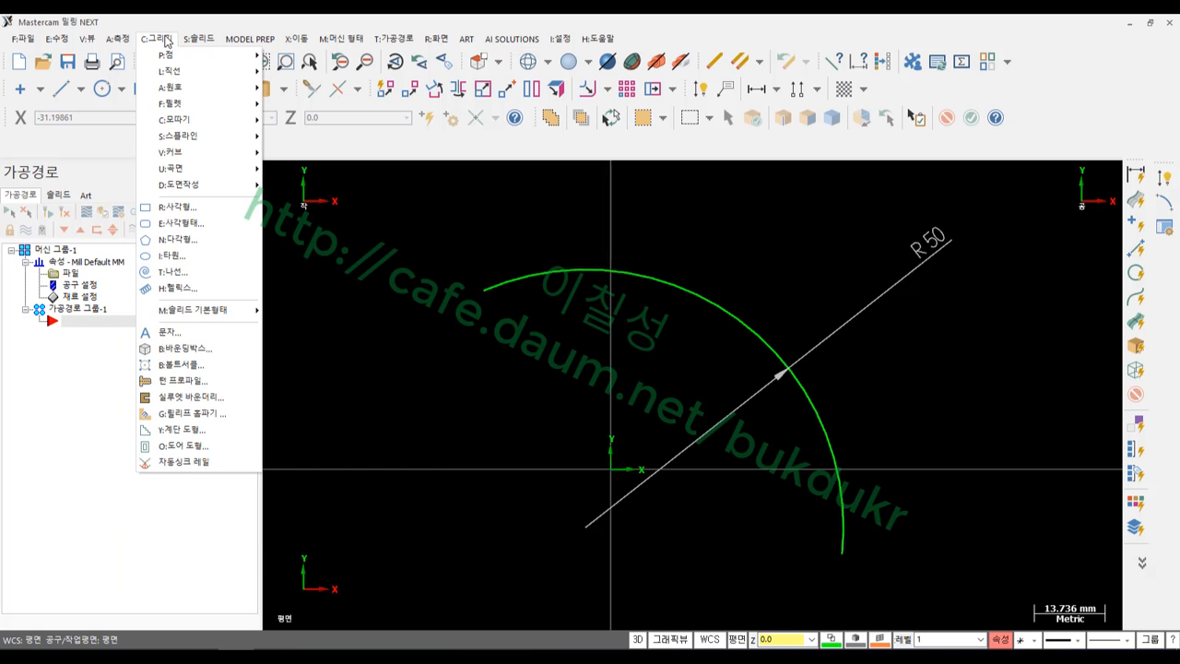
pyautogui.moveTo(187, 90)
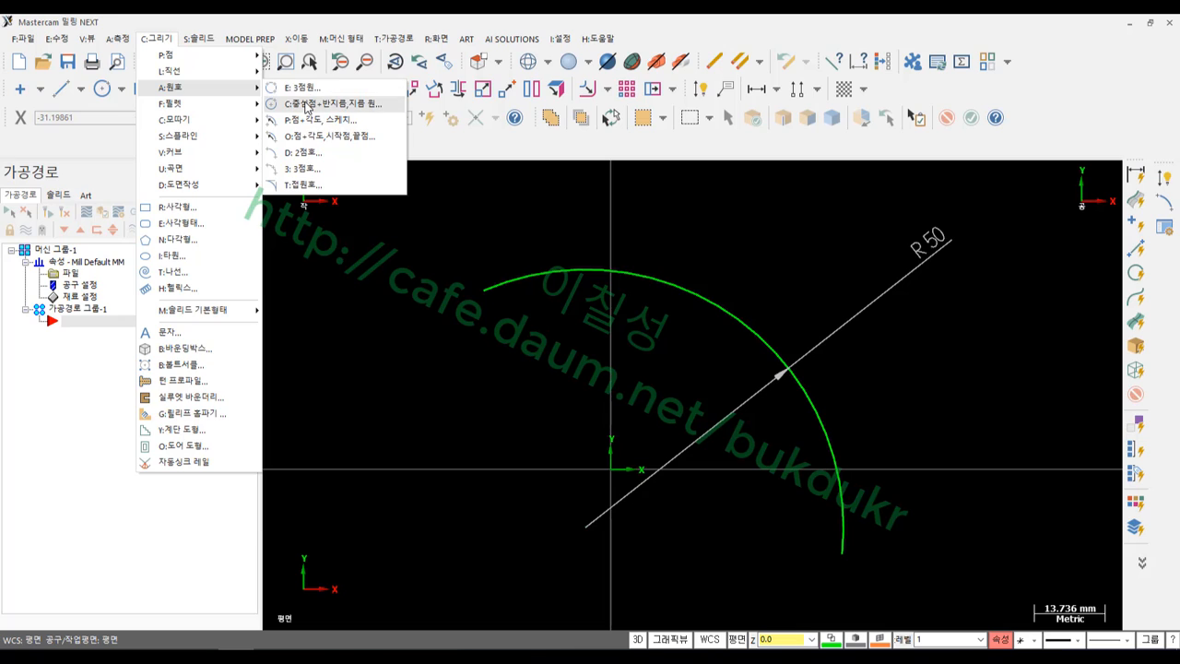
pyautogui.click(304, 170)
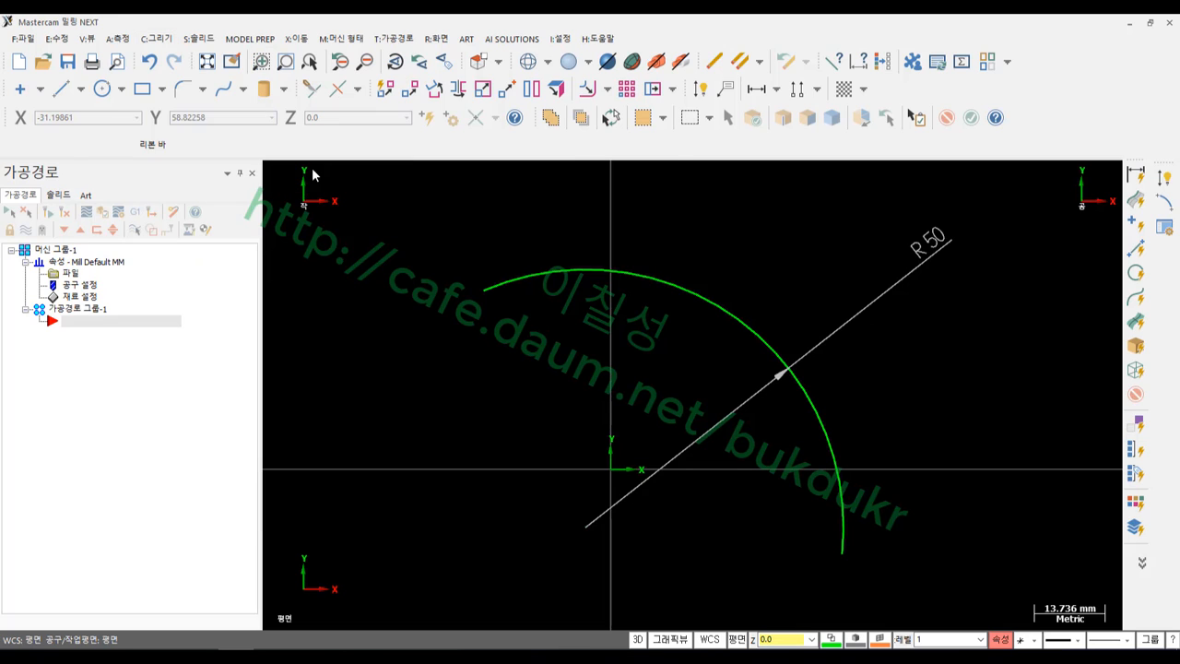
pyautogui.click(463, 366)
pyautogui.click(627, 344)
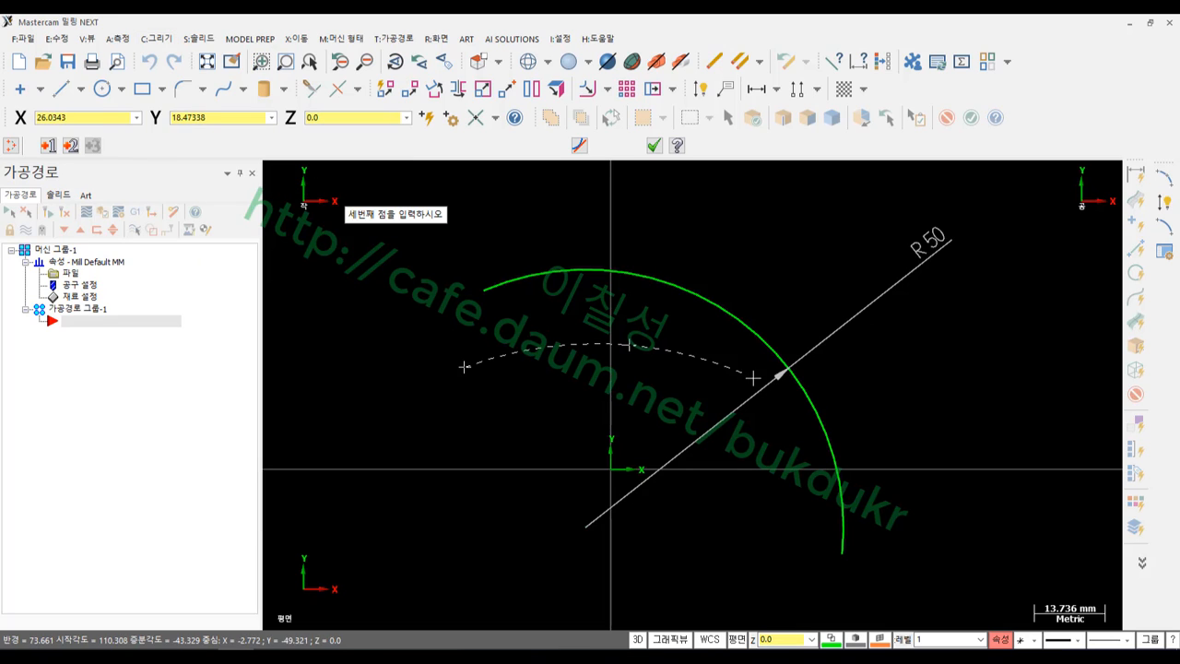
pyautogui.click(921, 482)
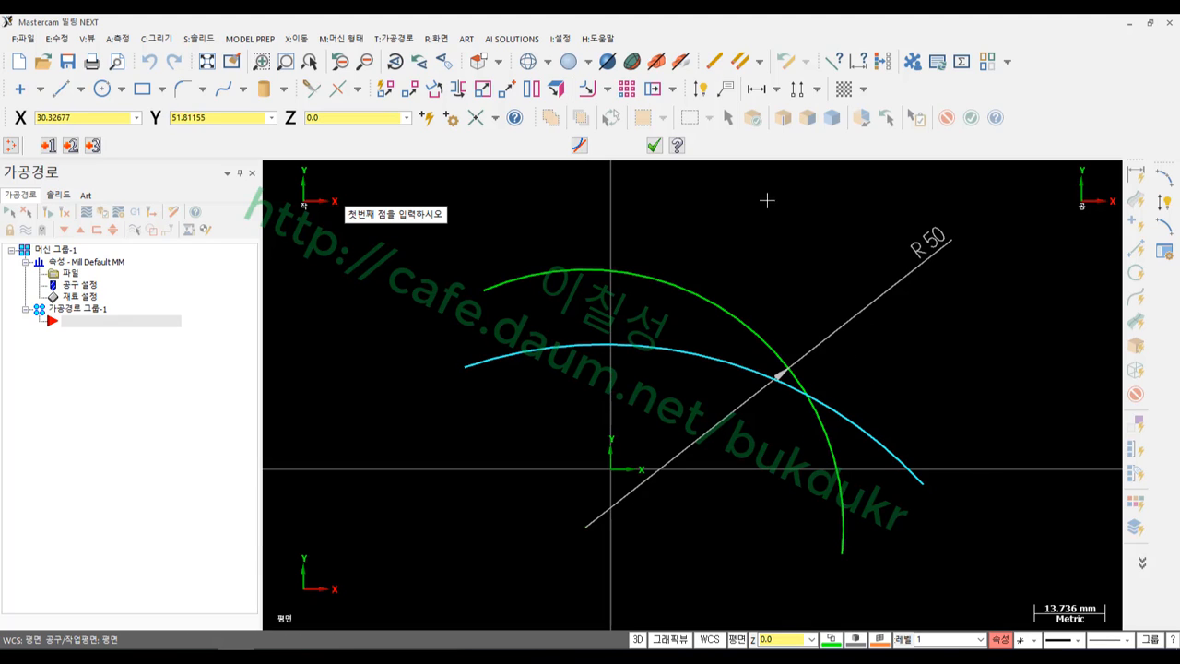
# Apply the tangent option, picking the new arc and the R50 arc, then end the command
pyautogui.click(581, 149)
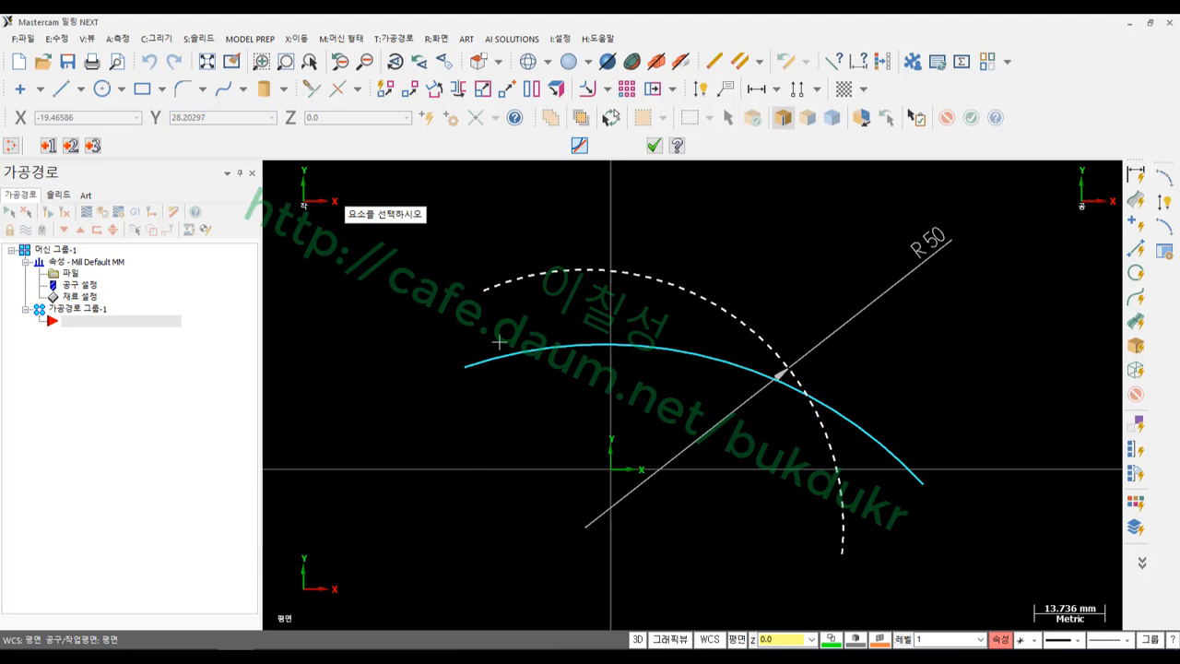
pyautogui.scroll(-3, 604, 323)
pyautogui.click(607, 310)
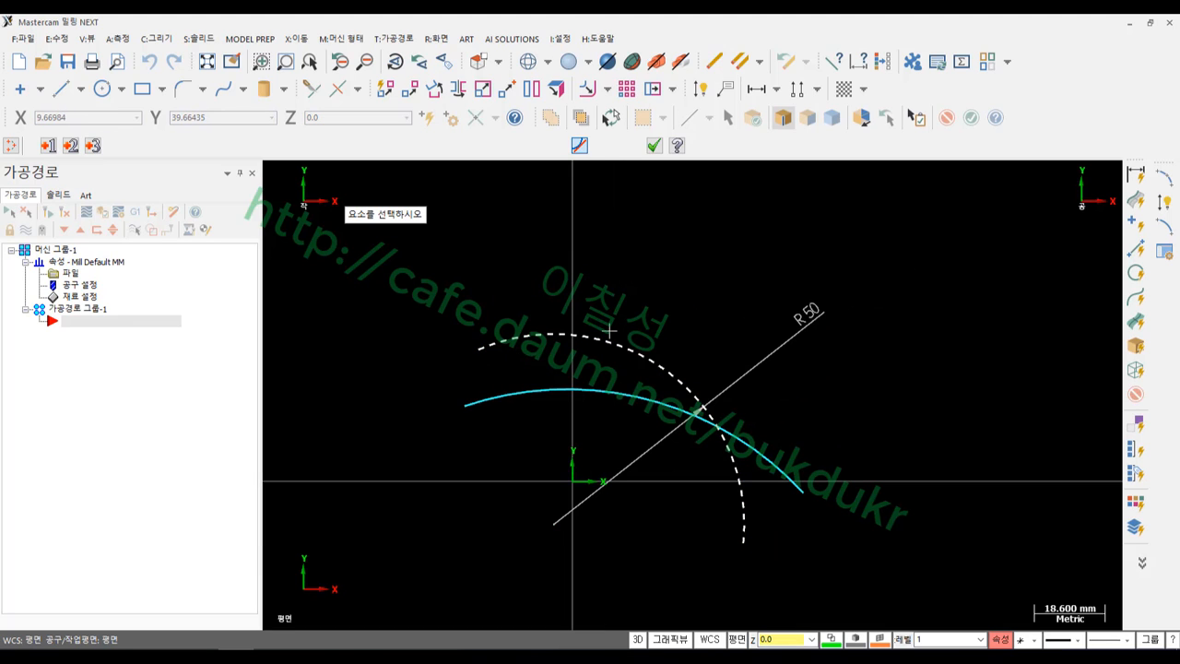
pyautogui.click(609, 332)
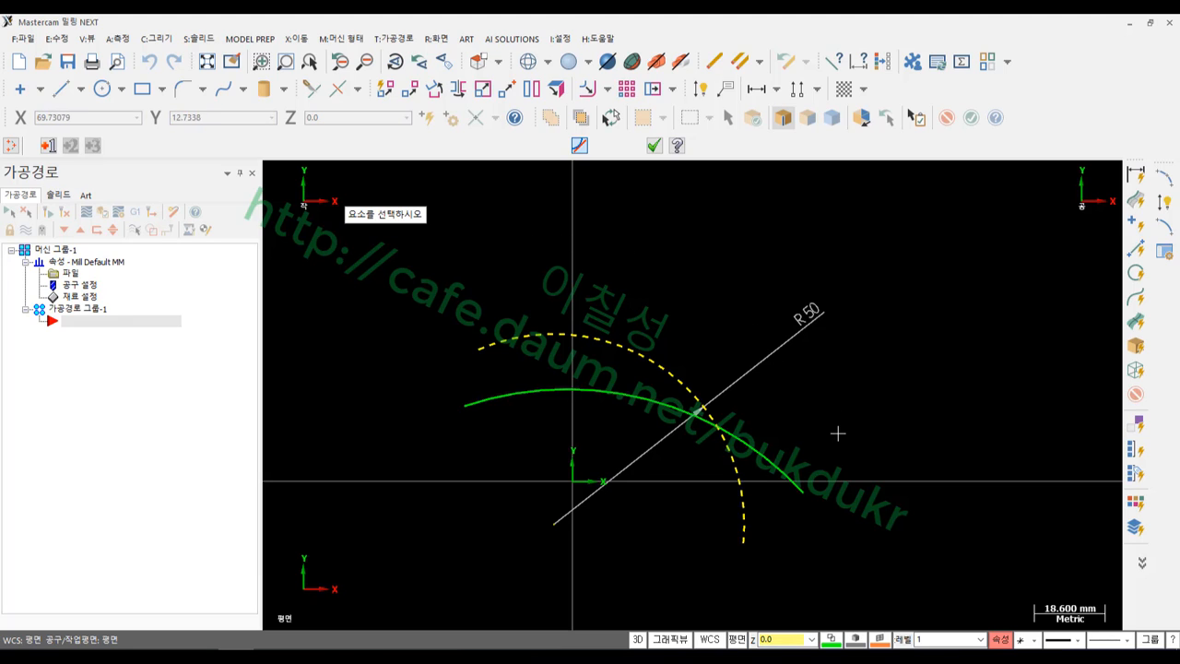
pyautogui.click(785, 451)
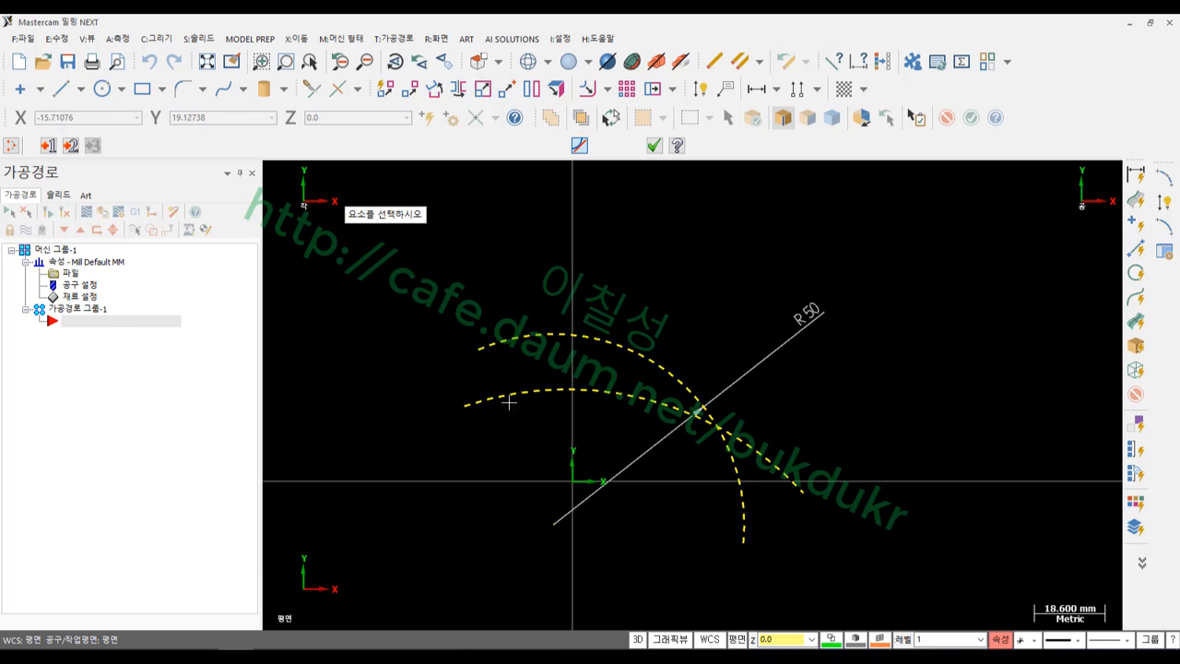
pyautogui.press('Escape')
pyautogui.press('Escape')
pyautogui.press('Escape')
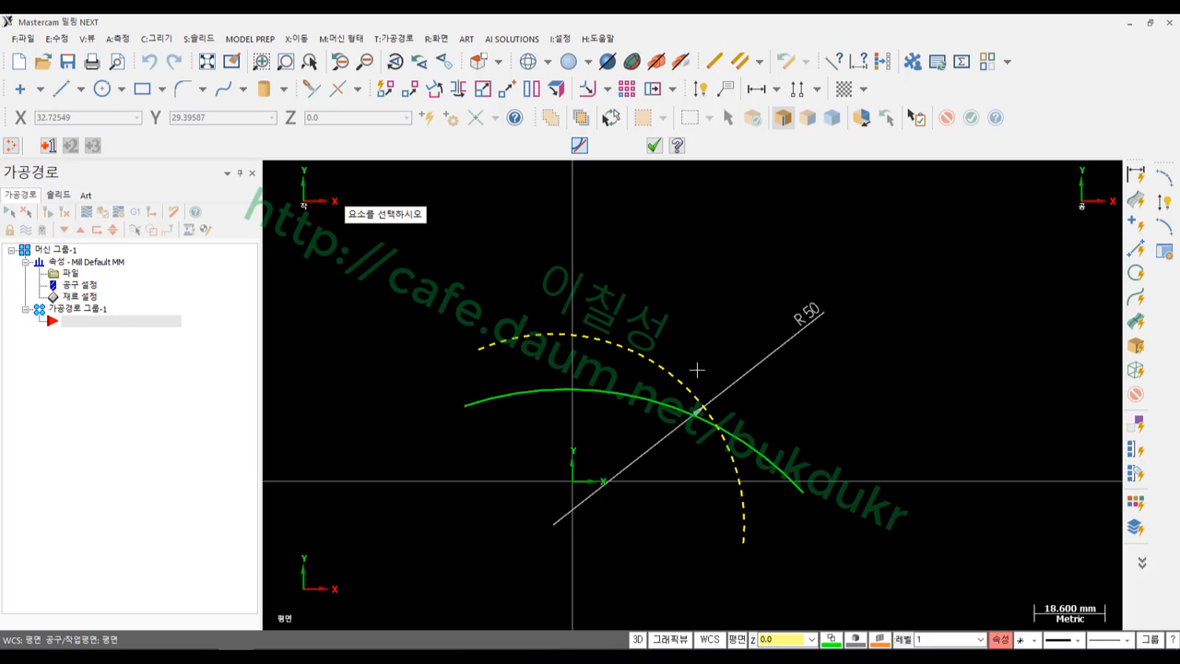
# Draw a diagonal line across both large arcs with Line Endpoints
pyautogui.click(61, 89)
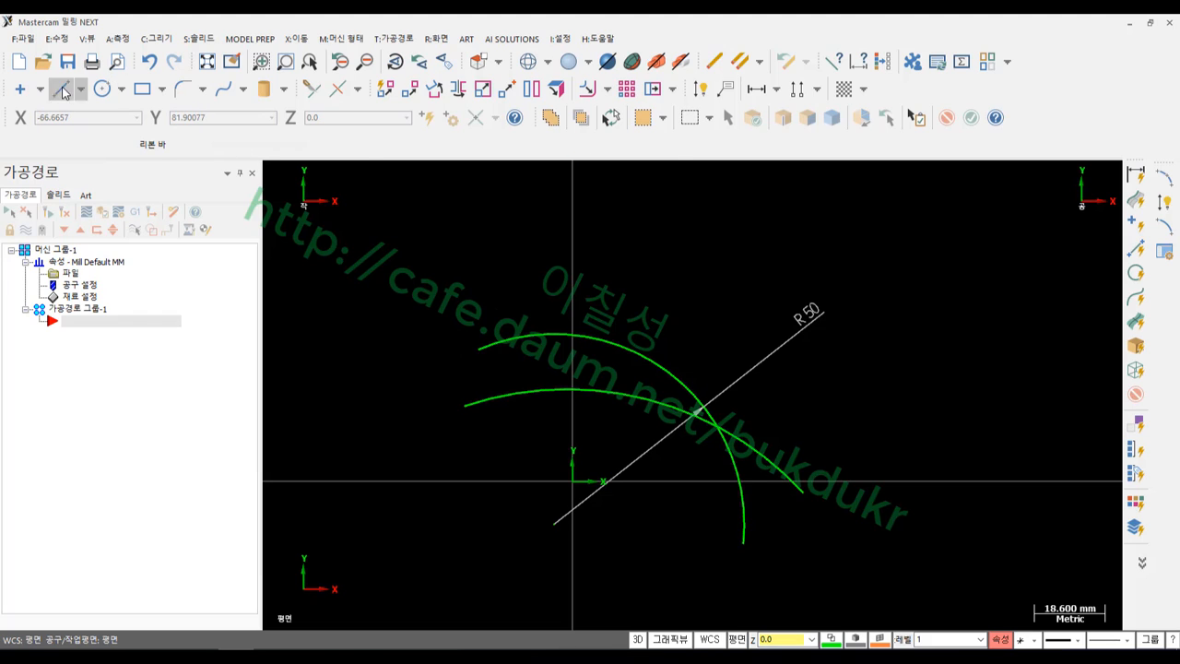
pyautogui.click(712, 555)
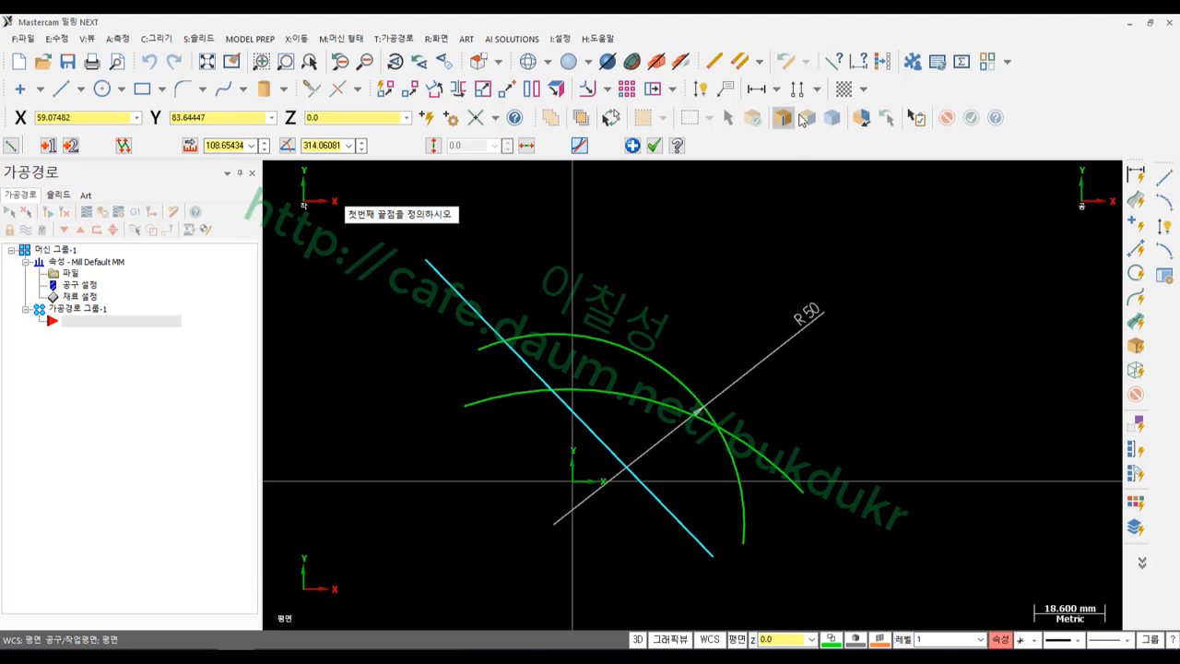
pyautogui.click(654, 145)
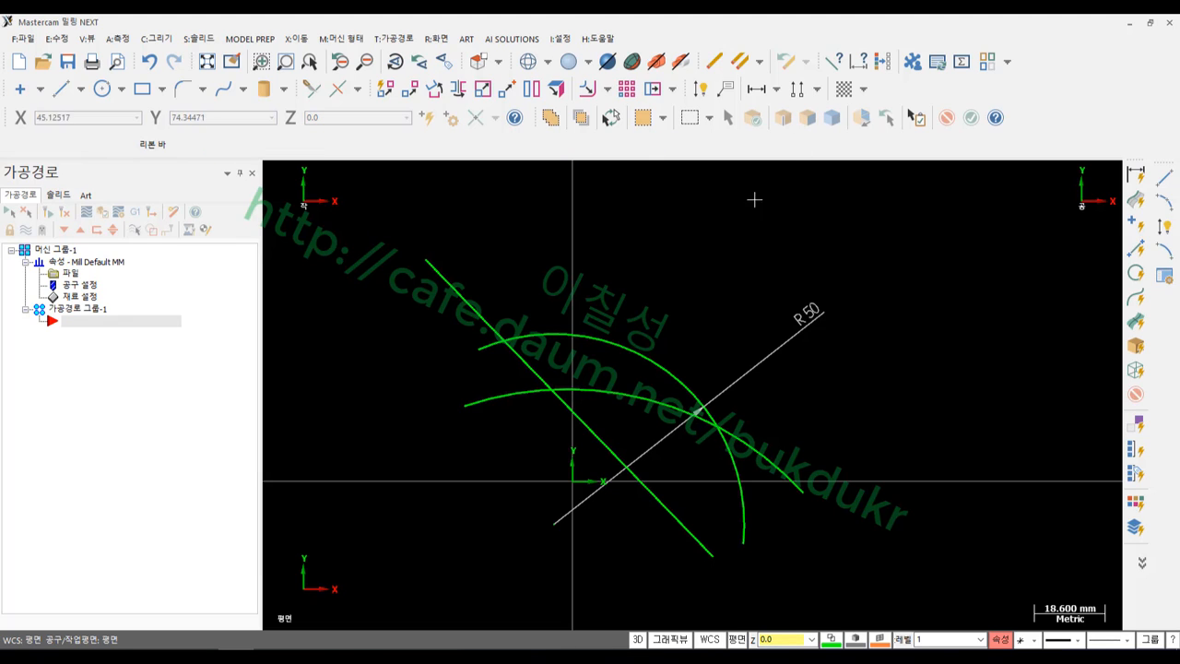
# Add a small arc tangent to the upper arc, the line and the lower arc, keeping the inner solution
pyautogui.click(1163, 200)
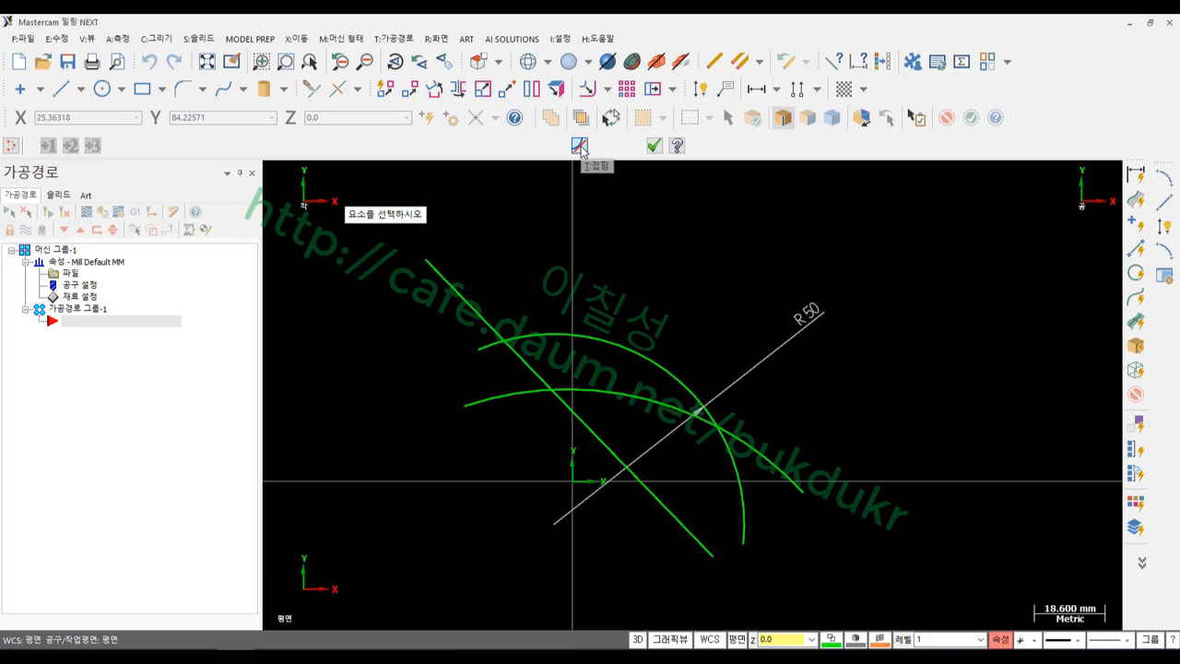
pyautogui.click(533, 338)
pyautogui.click(587, 385)
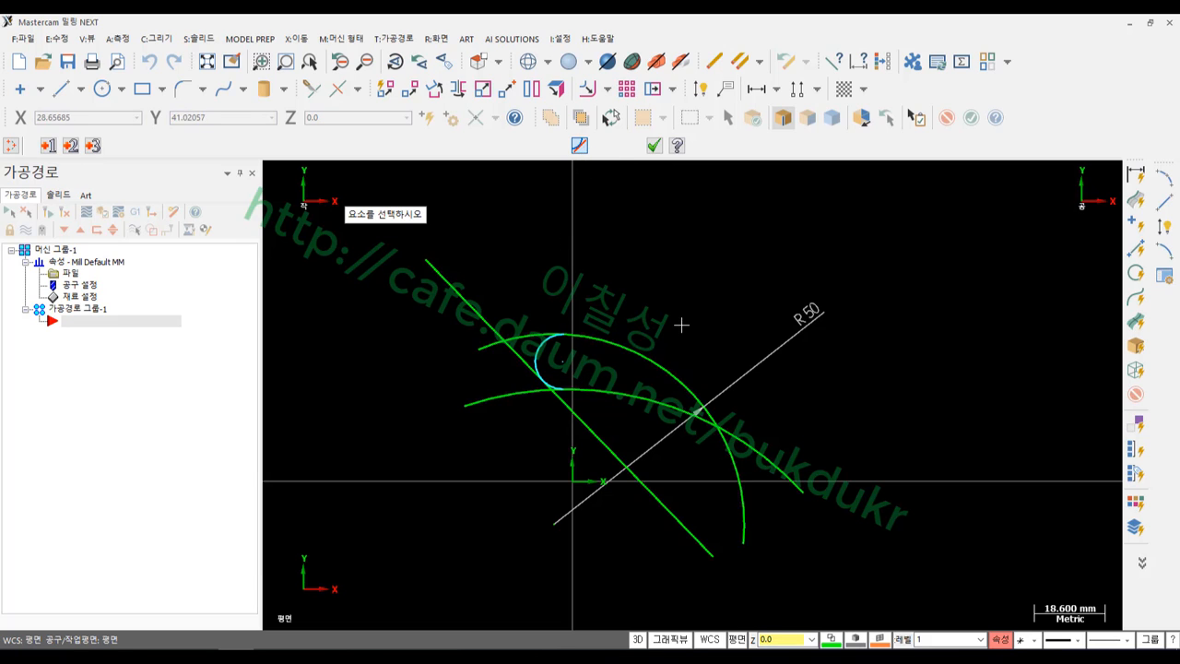
pyautogui.scroll(5, 527, 349)
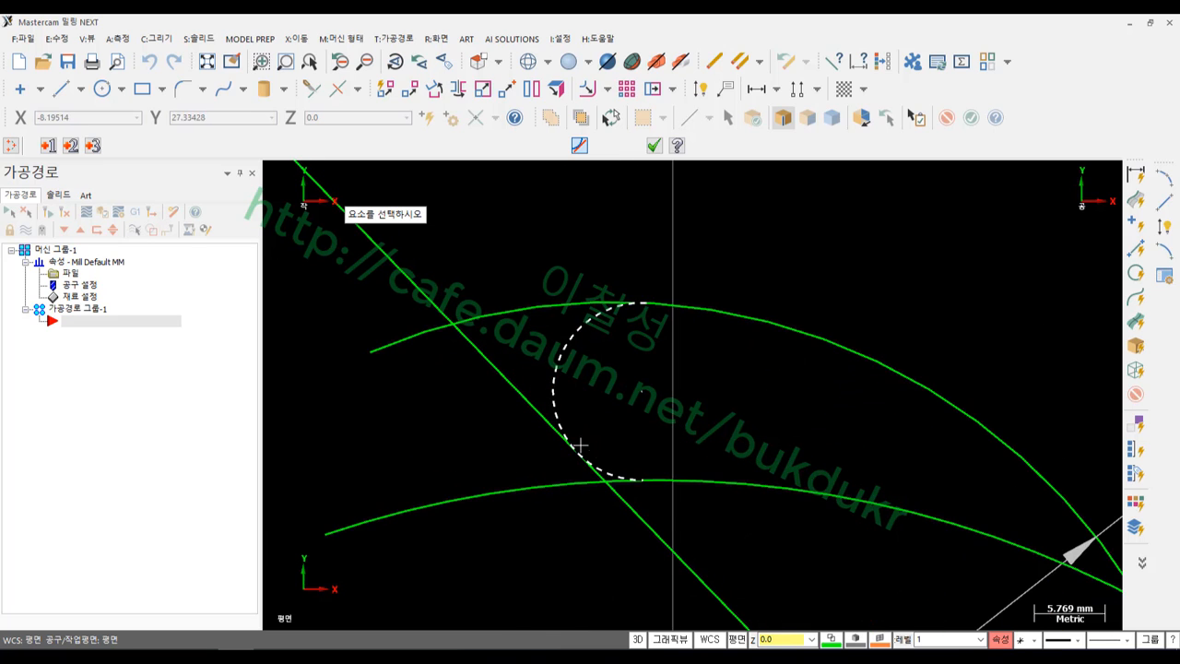
pyautogui.click(641, 298)
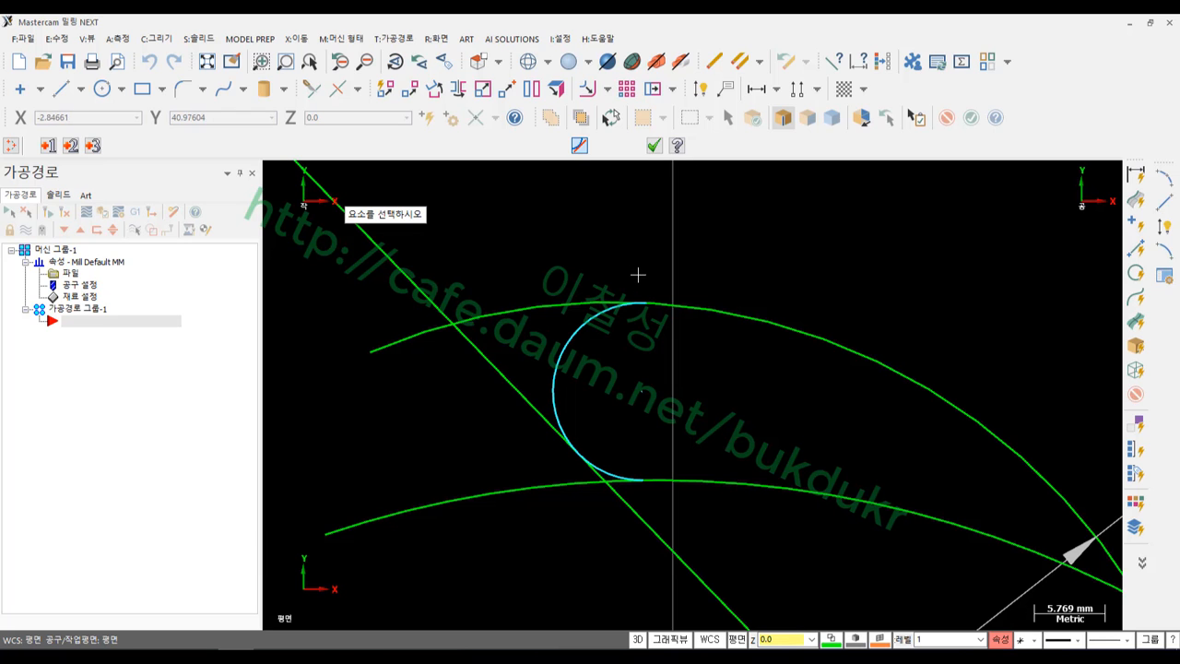
pyautogui.click(656, 147)
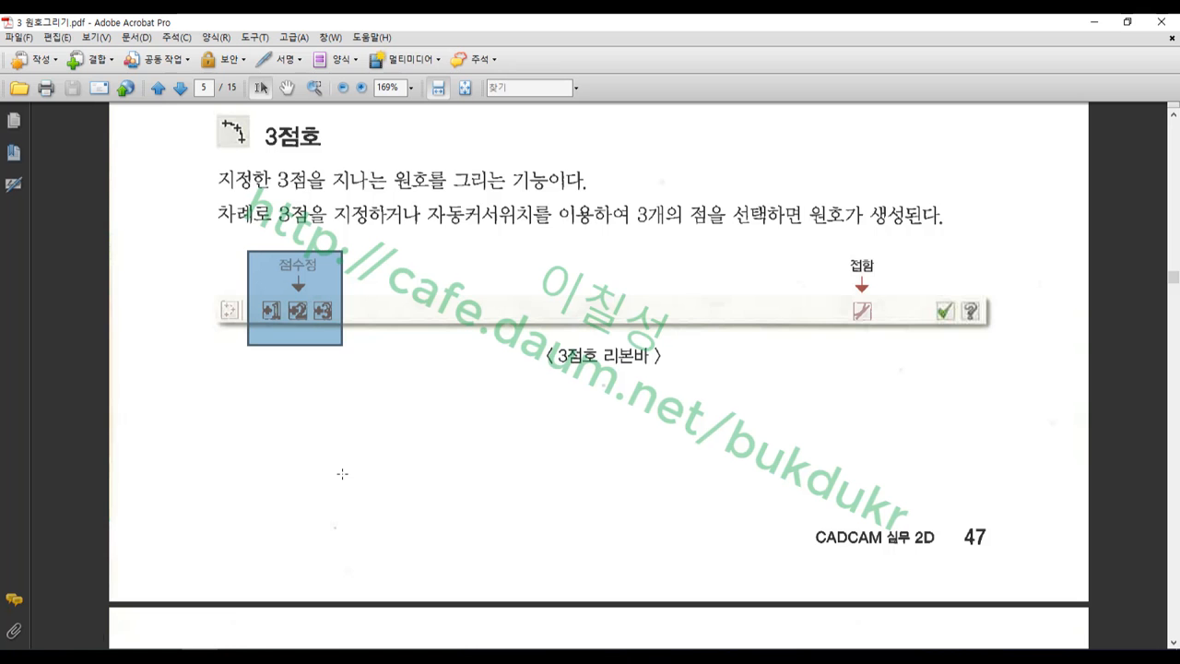
# Scroll to page 6's 접원호 section, mark the tangent arc ribbon image, then return to Mastercam
pyautogui.scroll(-4, 487, 376)
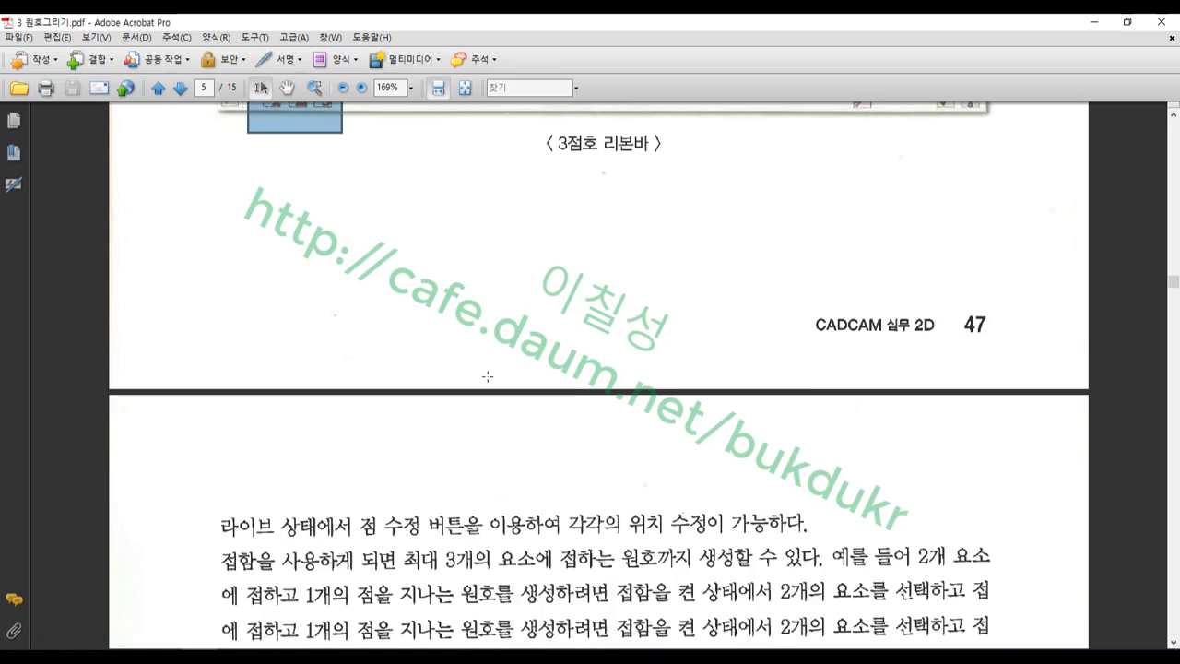
pyautogui.scroll(-12, 488, 376)
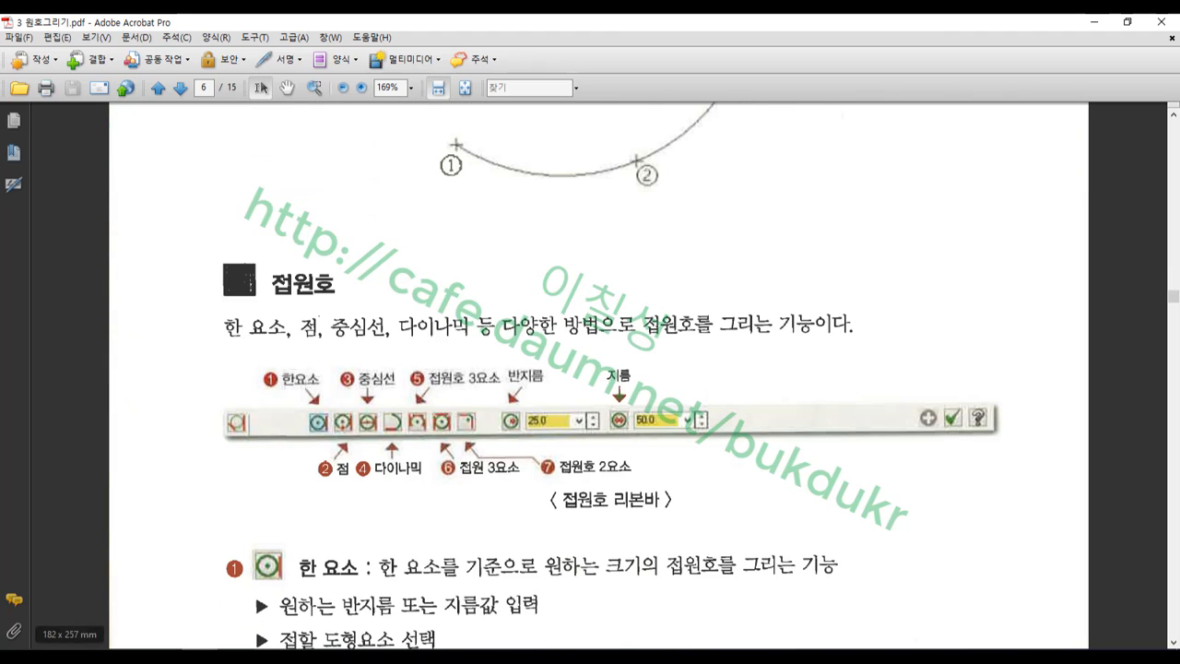
pyautogui.scroll(-3, 661, 278)
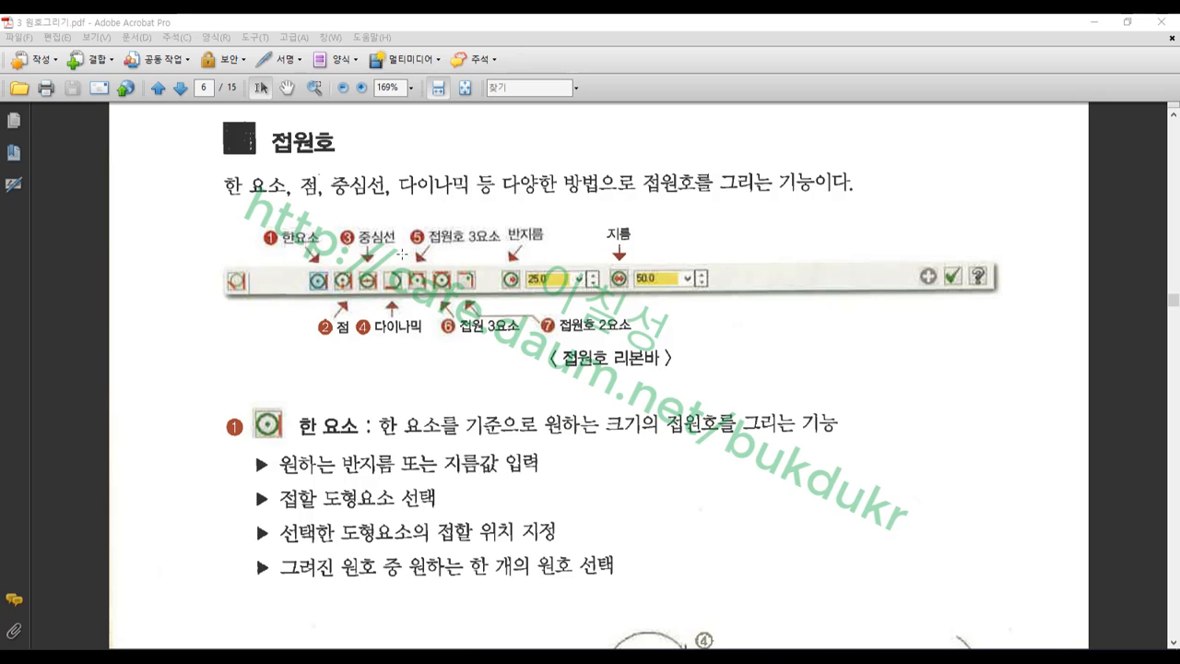
pyautogui.moveTo(225, 209); pyautogui.dragTo(1030, 367)
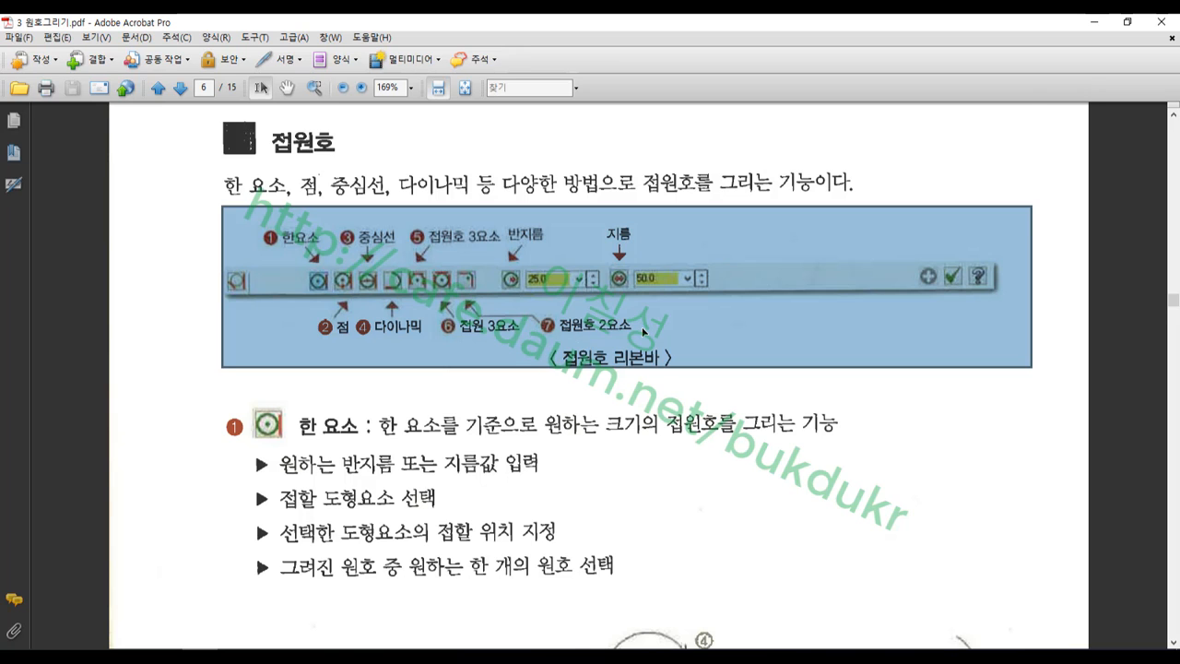
pyautogui.scroll(-4, 641, 326)
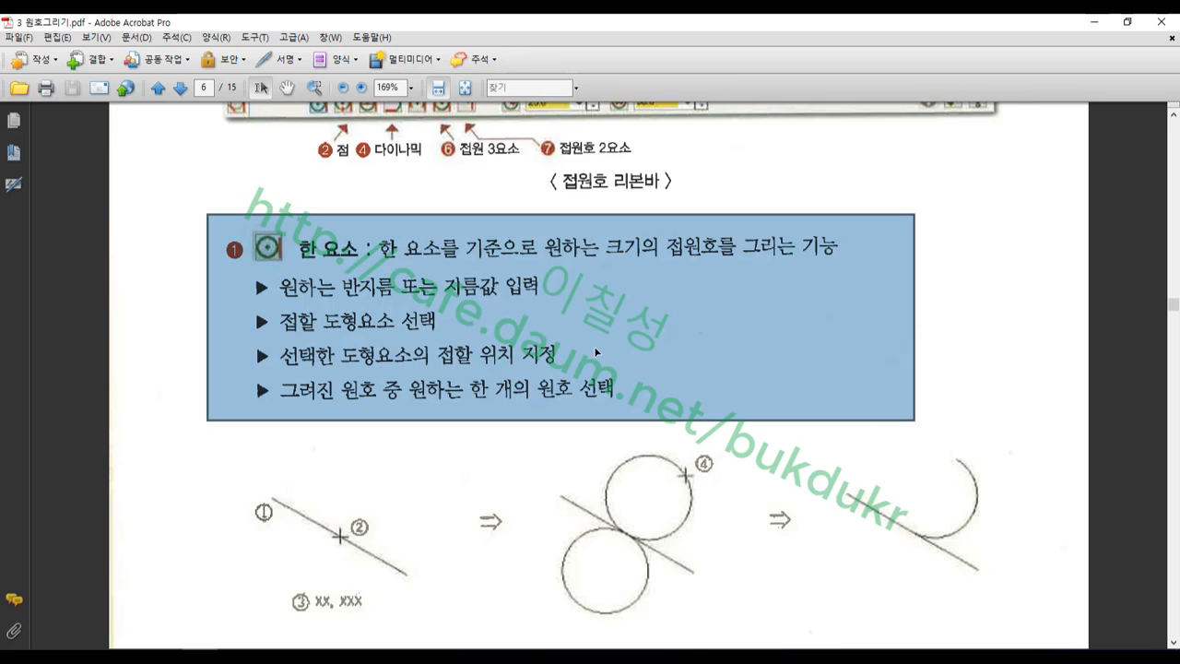
pyautogui.click(309, 656)
# Select the large upper arc and hide all other geometry with Alt+E
pyautogui.scroll(-5, 461, 368)
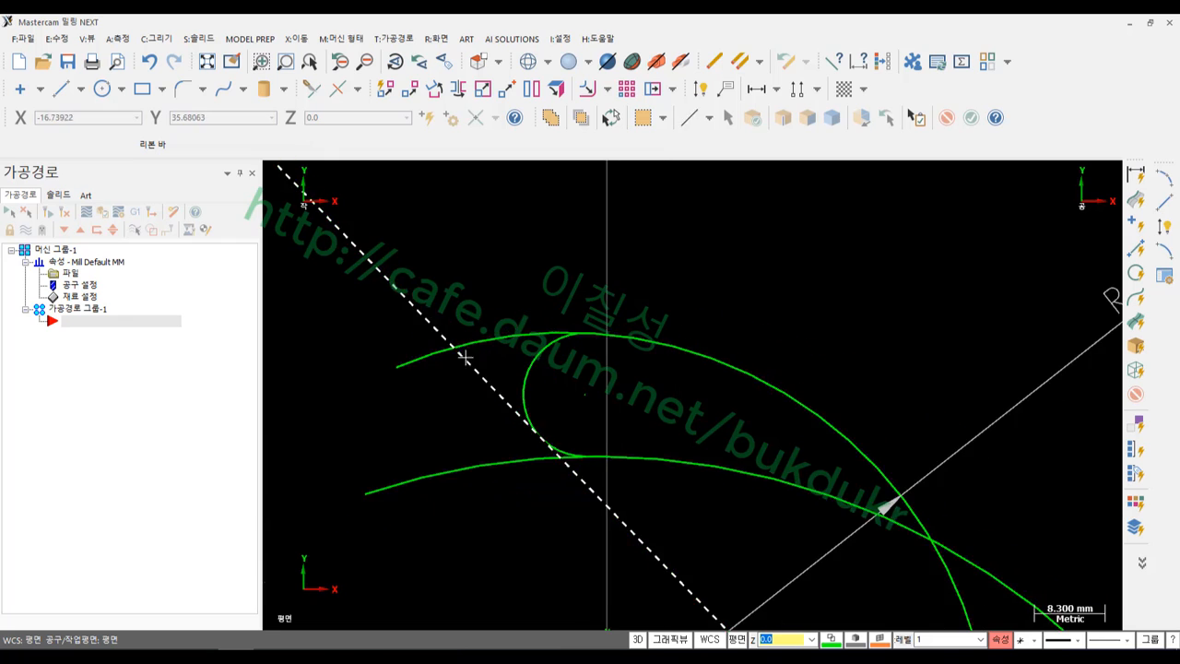
pyautogui.scroll(-5, 598, 359)
pyautogui.scroll(12, 680, 310)
pyautogui.click(623, 420)
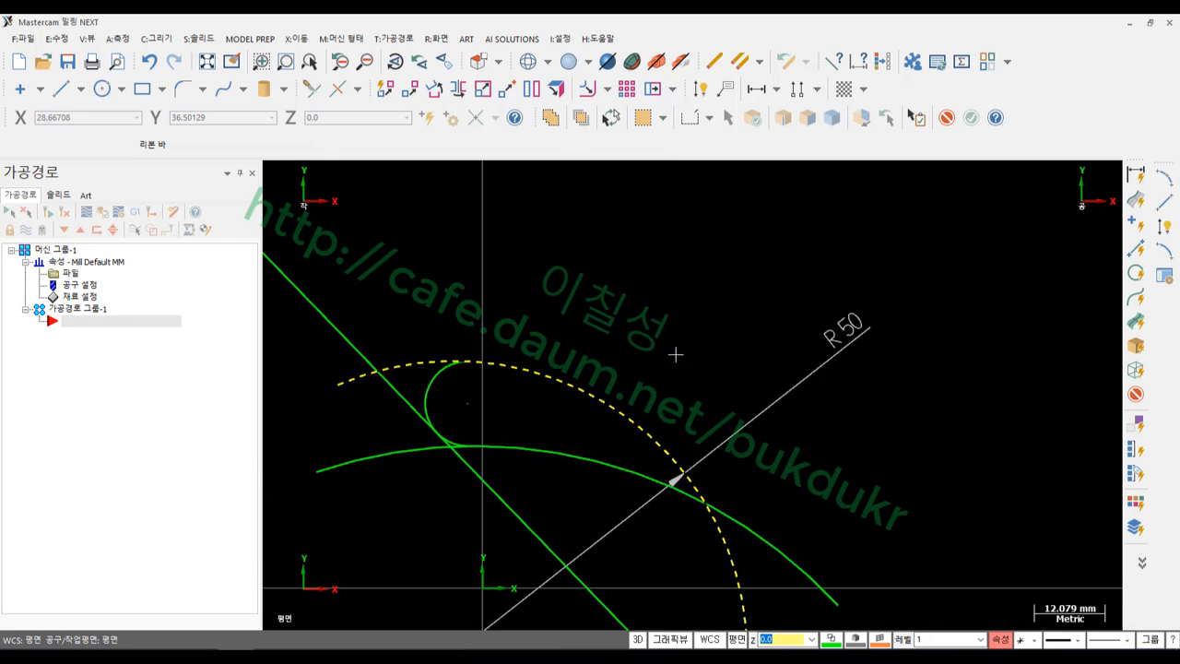
pyautogui.scroll(-5, 706, 284)
pyautogui.scroll(-2, 707, 284)
pyautogui.hotkey('alt', 'e')
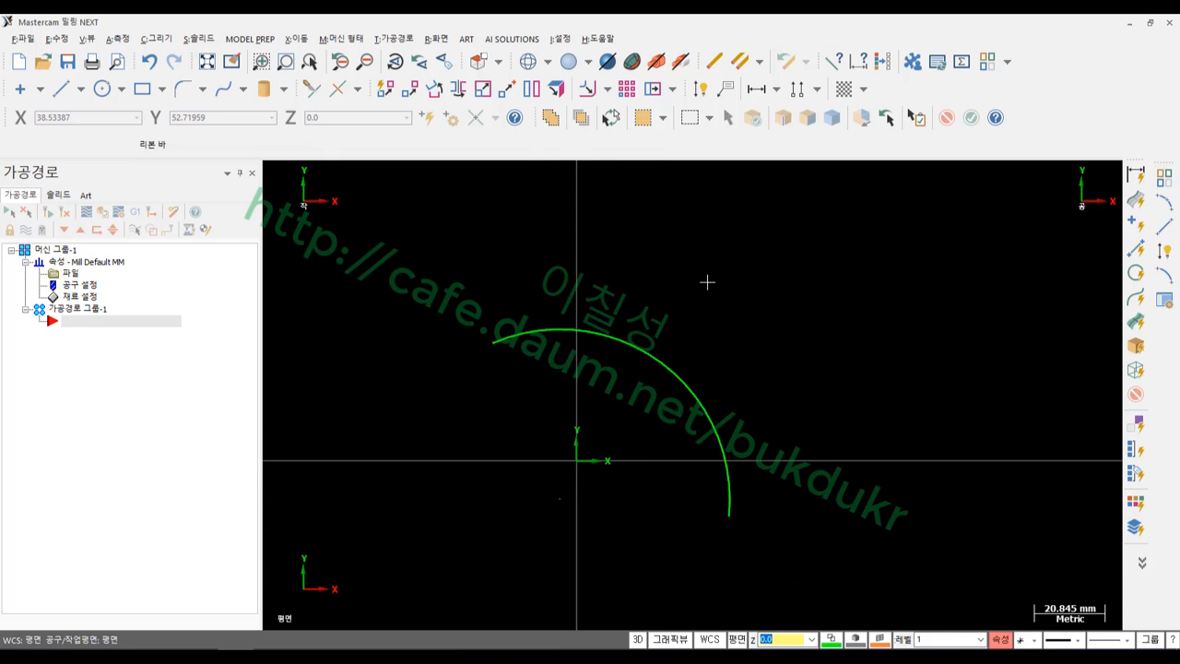
pyautogui.scroll(2, 674, 324)
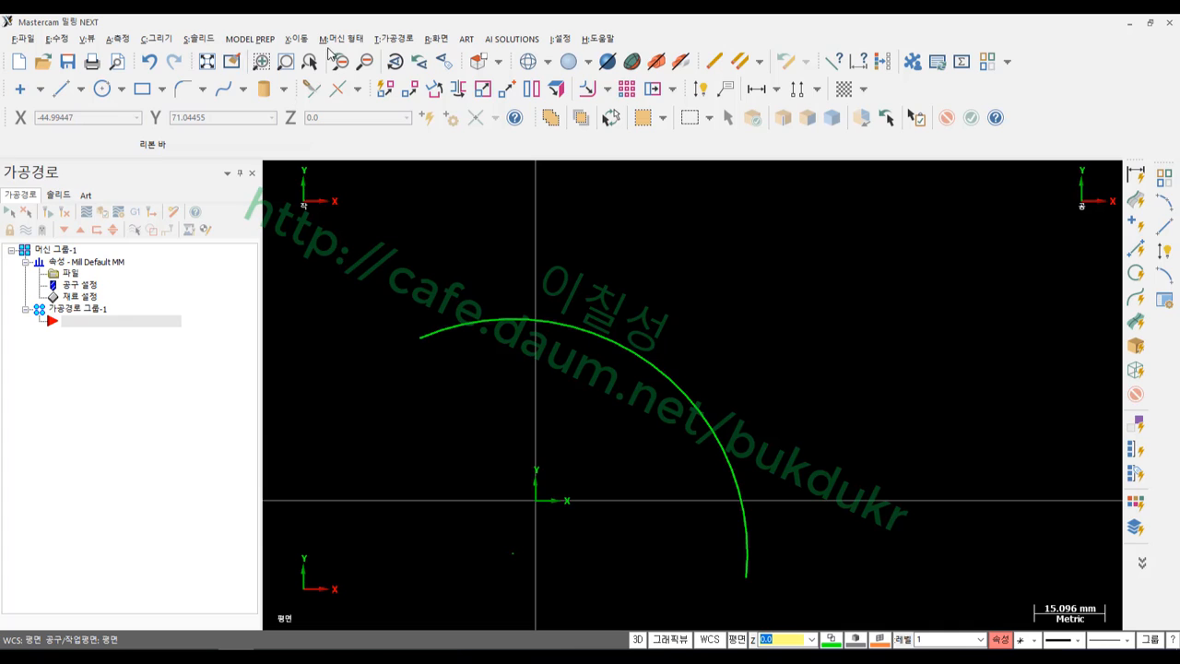
# Start the Tangent Arc command at radius 25
pyautogui.click(156, 38)
pyautogui.moveTo(181, 90)
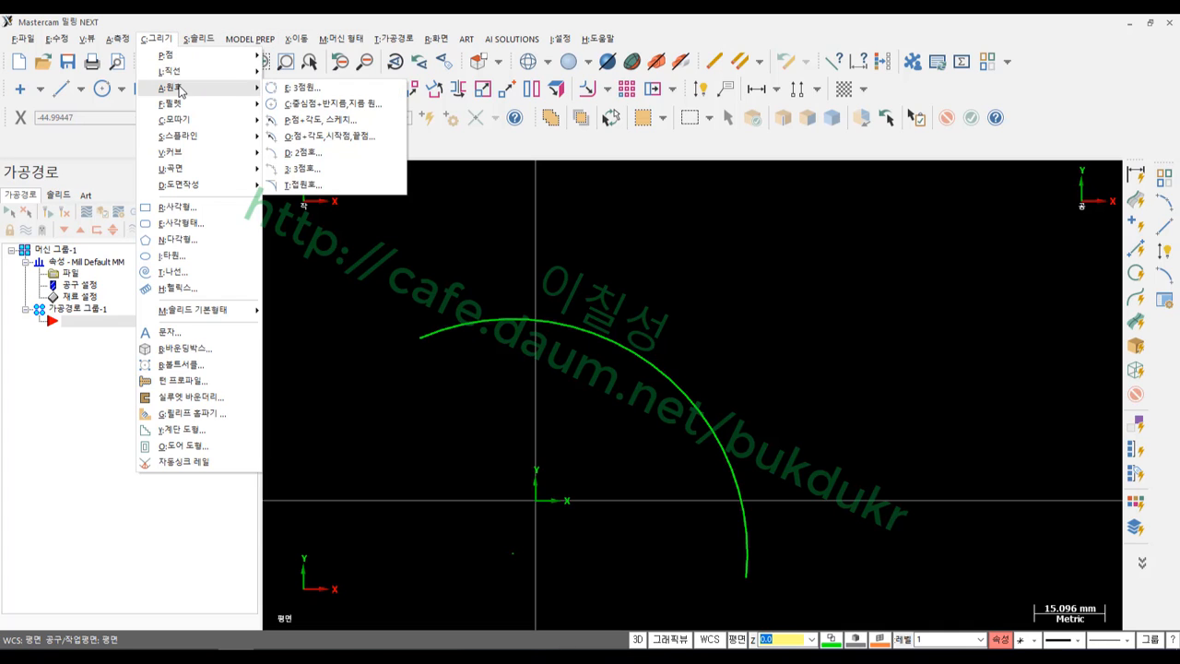
pyautogui.click(308, 187)
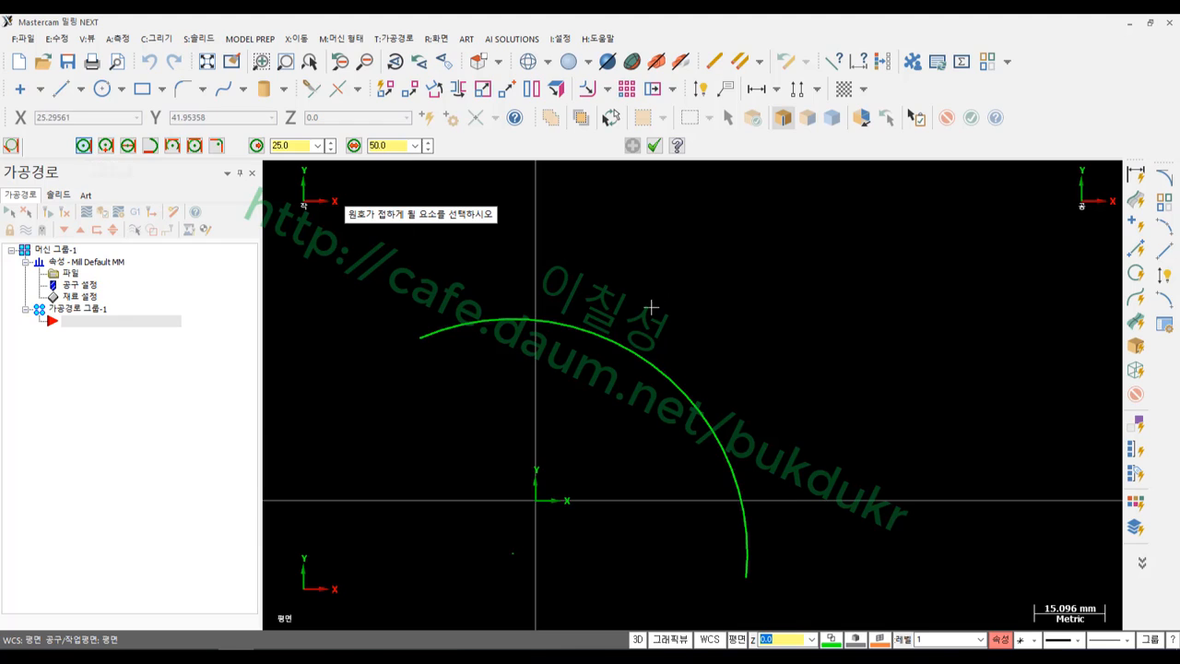
# Pick the large arc and a tangent point on it to preview the two R25 tangent circles
pyautogui.click(592, 330)
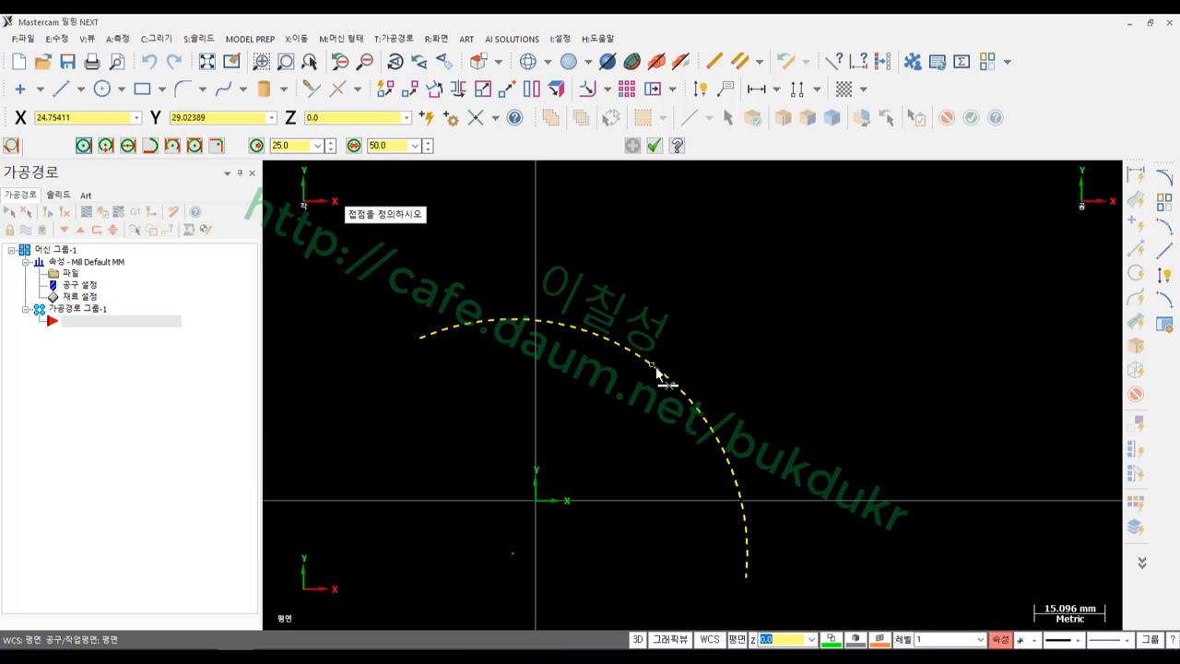
pyautogui.click(726, 432)
pyautogui.scroll(1, 801, 548)
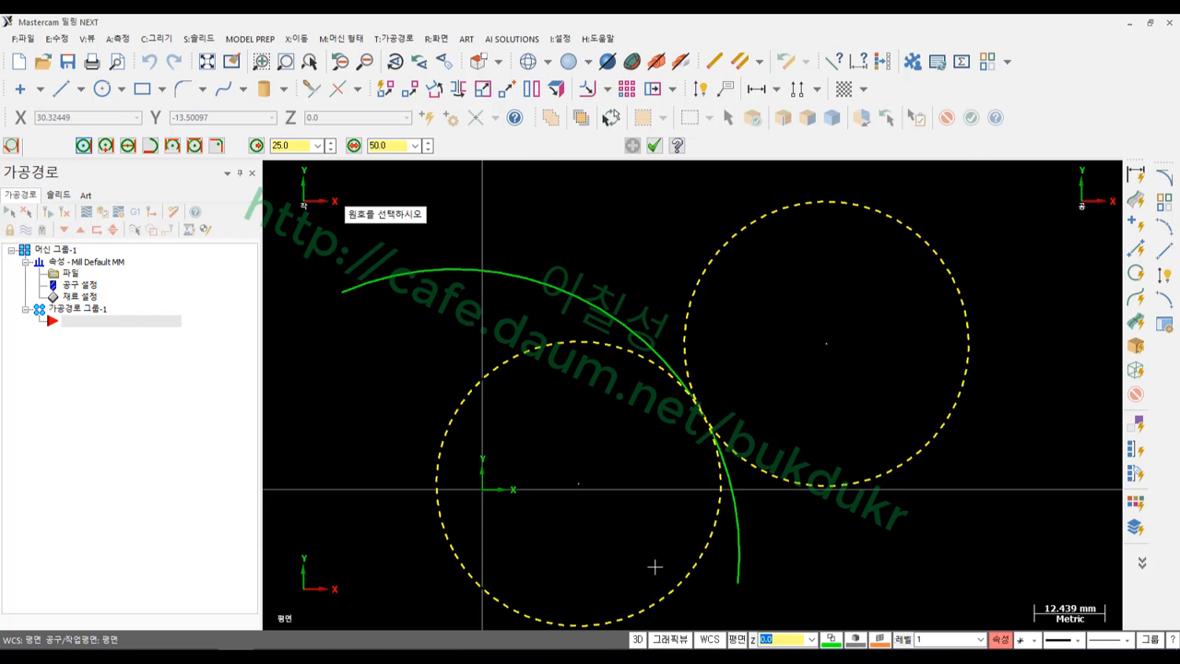
pyautogui.scroll(1, 654, 567)
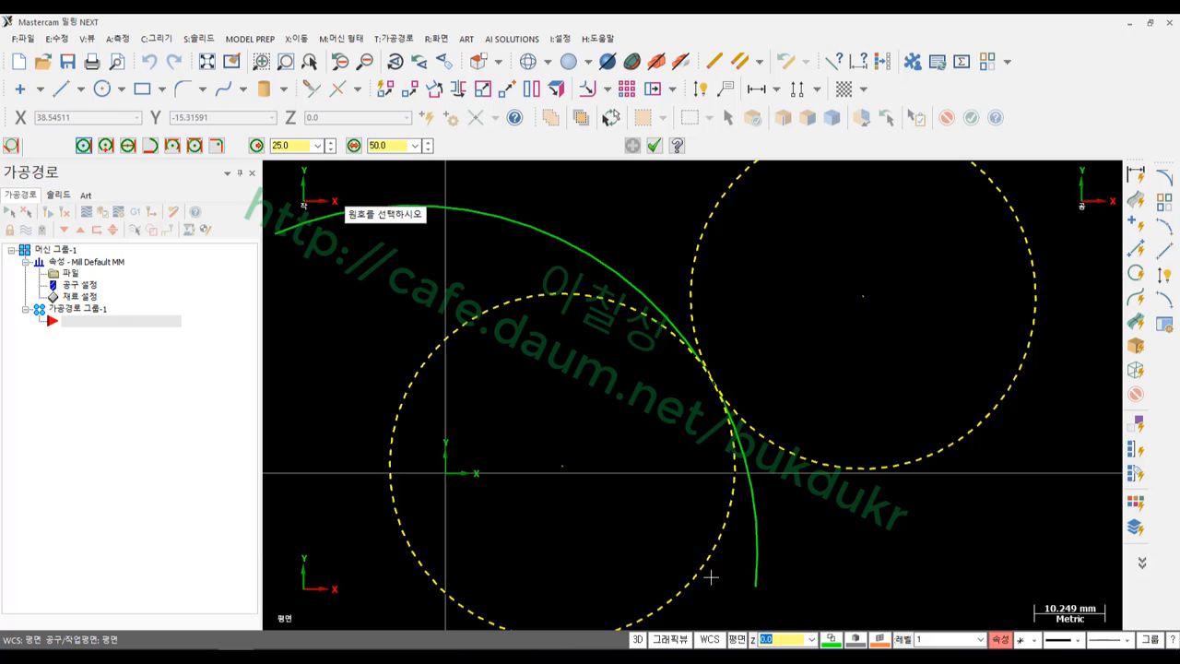
pyautogui.scroll(-1, 676, 466)
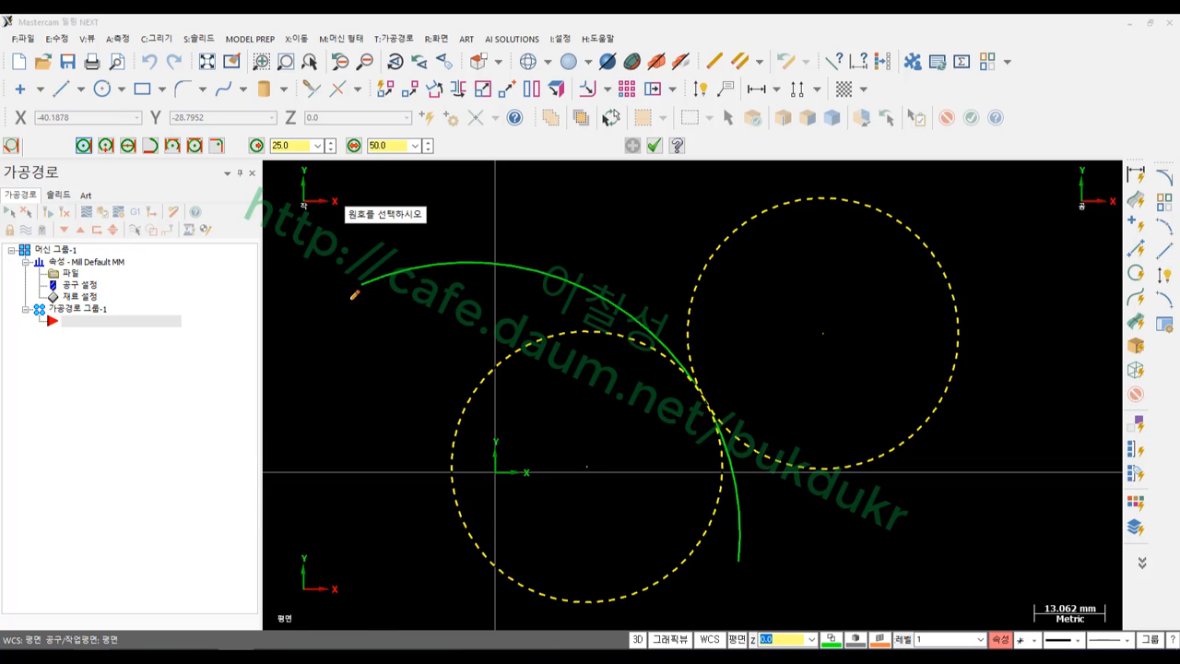
pyautogui.moveTo(416, 310)
pyautogui.mouseDown()
pyautogui.moveTo(355, 152)
pyautogui.moveTo(481, 269)
pyautogui.moveTo(403, 321)
pyautogui.mouseUp()
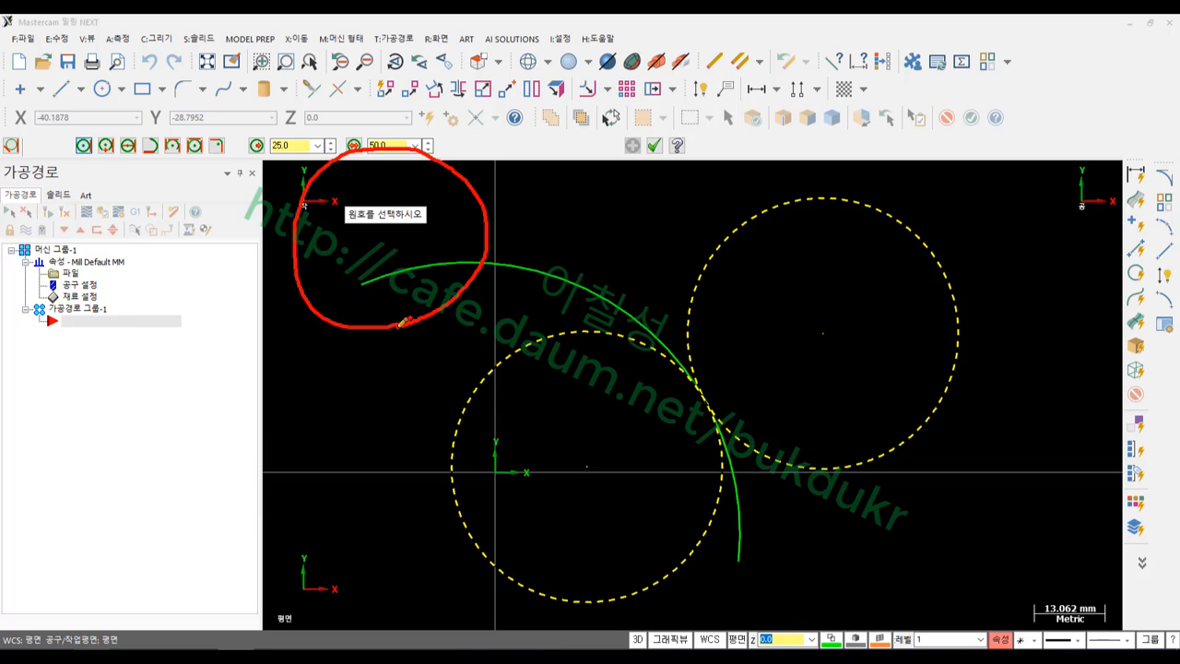
pyautogui.moveTo(353, 222)
pyautogui.mouseDown()
pyautogui.moveTo(435, 232)
pyautogui.moveTo(449, 193)
pyautogui.moveTo(369, 188)
pyautogui.moveTo(343, 212)
pyautogui.moveTo(387, 284)
pyautogui.mouseUp()
pyautogui.moveTo(388, 238)
pyautogui.mouseDown()
pyautogui.moveTo(378, 253)
pyautogui.moveTo(399, 251)
pyautogui.mouseUp()
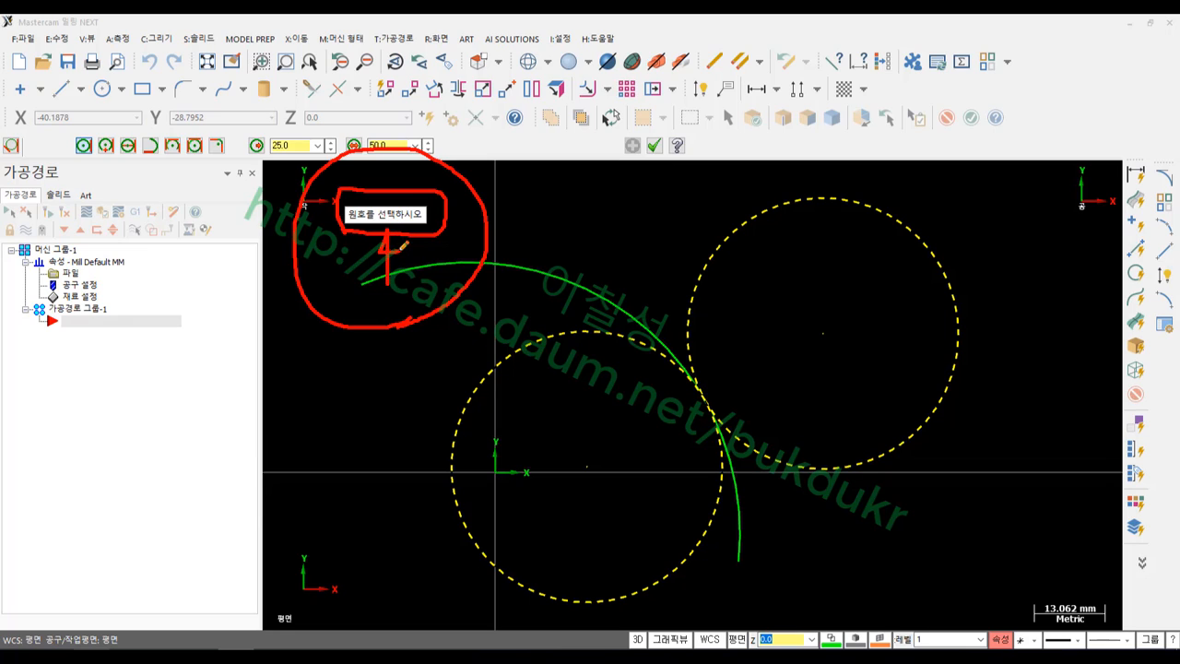
pyautogui.moveTo(569, 368); pyautogui.dragTo(564, 376)
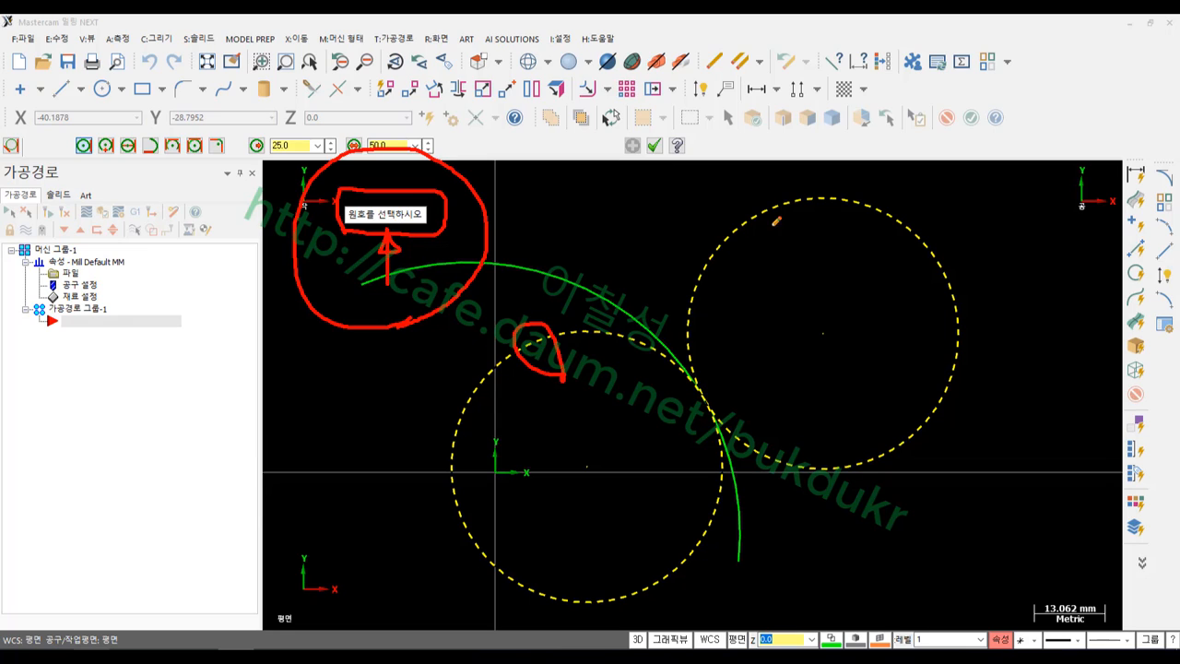
pyautogui.moveTo(774, 225); pyautogui.dragTo(765, 232)
pyautogui.moveTo(902, 441)
pyautogui.mouseDown()
pyautogui.moveTo(900, 477)
pyautogui.moveTo(868, 504)
pyautogui.mouseUp()
pyautogui.moveTo(682, 592)
pyautogui.mouseDown()
pyautogui.moveTo(655, 590)
pyautogui.moveTo(680, 575)
pyautogui.moveTo(680, 597)
pyautogui.mouseUp()
pyautogui.moveTo(92, 139)
pyautogui.mouseDown()
pyautogui.moveTo(72, 158)
pyautogui.moveTo(88, 180)
pyautogui.mouseUp()
pyautogui.moveTo(169, 299); pyautogui.dragTo(205, 327)
pyautogui.moveTo(190, 342)
pyautogui.mouseDown()
pyautogui.moveTo(179, 361)
pyautogui.moveTo(190, 345)
pyautogui.mouseUp()
pyautogui.moveTo(187, 367)
pyautogui.mouseDown()
pyautogui.moveTo(187, 396)
pyautogui.moveTo(214, 407)
pyautogui.mouseUp()
pyautogui.moveTo(286, 325); pyautogui.dragTo(177, 530)
pyautogui.moveTo(304, 422)
pyautogui.mouseDown()
pyautogui.moveTo(293, 433)
pyautogui.moveTo(305, 432)
pyautogui.mouseUp()
pyautogui.moveTo(282, 475); pyautogui.dragTo(311, 474)
pyautogui.moveTo(300, 476)
pyautogui.mouseDown()
pyautogui.moveTo(299, 512)
pyautogui.moveTo(337, 500)
pyautogui.mouseUp()
pyautogui.moveTo(324, 443); pyautogui.dragTo(329, 532)
pyautogui.moveTo(315, 536); pyautogui.dragTo(344, 551)
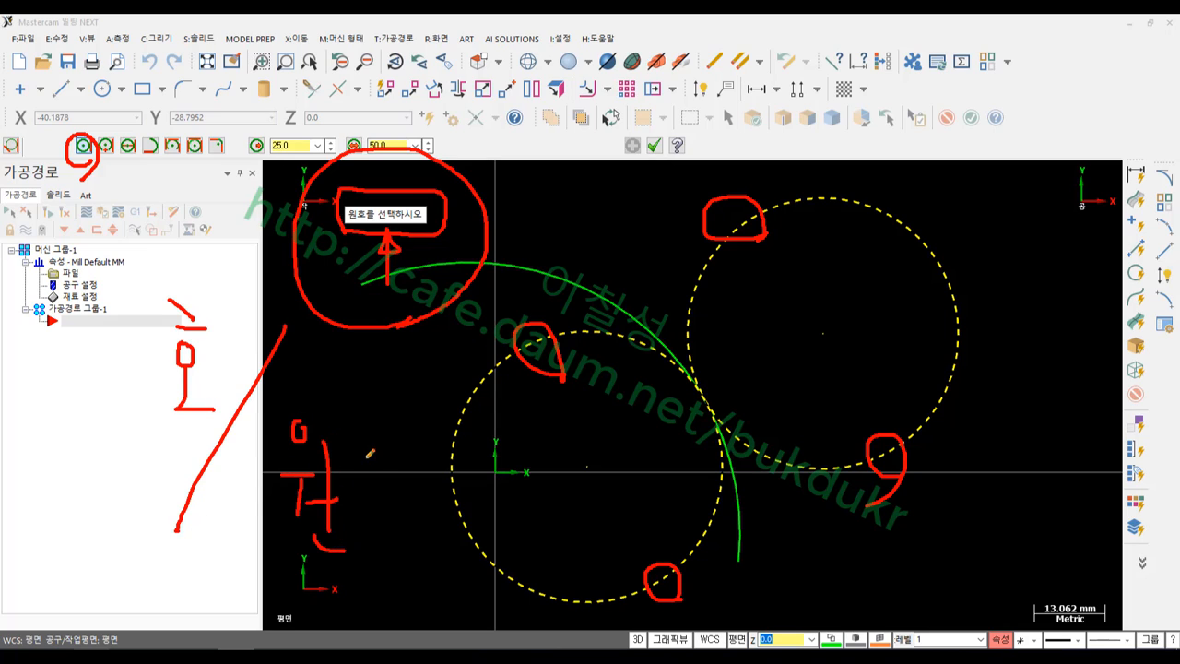
pyautogui.moveTo(365, 459)
pyautogui.mouseDown()
pyautogui.moveTo(376, 506)
pyautogui.moveTo(365, 502)
pyautogui.mouseUp()
pyautogui.moveTo(423, 451)
pyautogui.mouseDown()
pyautogui.moveTo(401, 508)
pyautogui.moveTo(431, 482)
pyautogui.mouseUp()
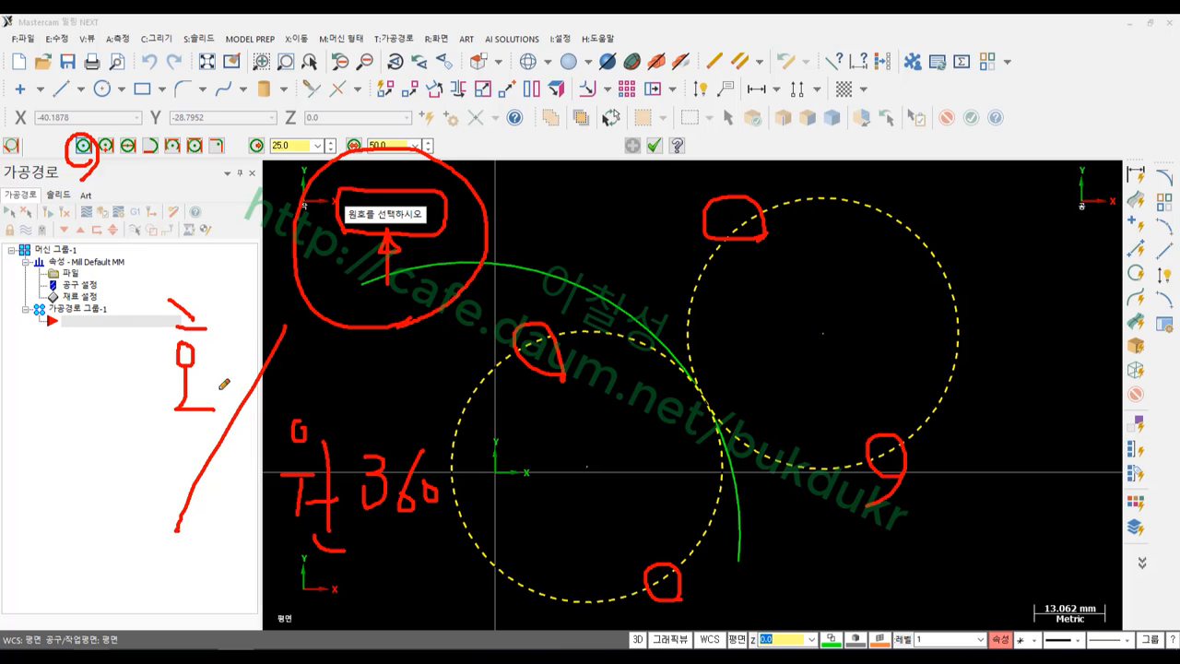
pyautogui.moveTo(146, 423)
pyautogui.mouseDown()
pyautogui.moveTo(208, 424)
pyautogui.moveTo(149, 272)
pyautogui.moveTo(229, 359)
pyautogui.moveTo(219, 426)
pyautogui.moveTo(162, 419)
pyautogui.mouseUp()
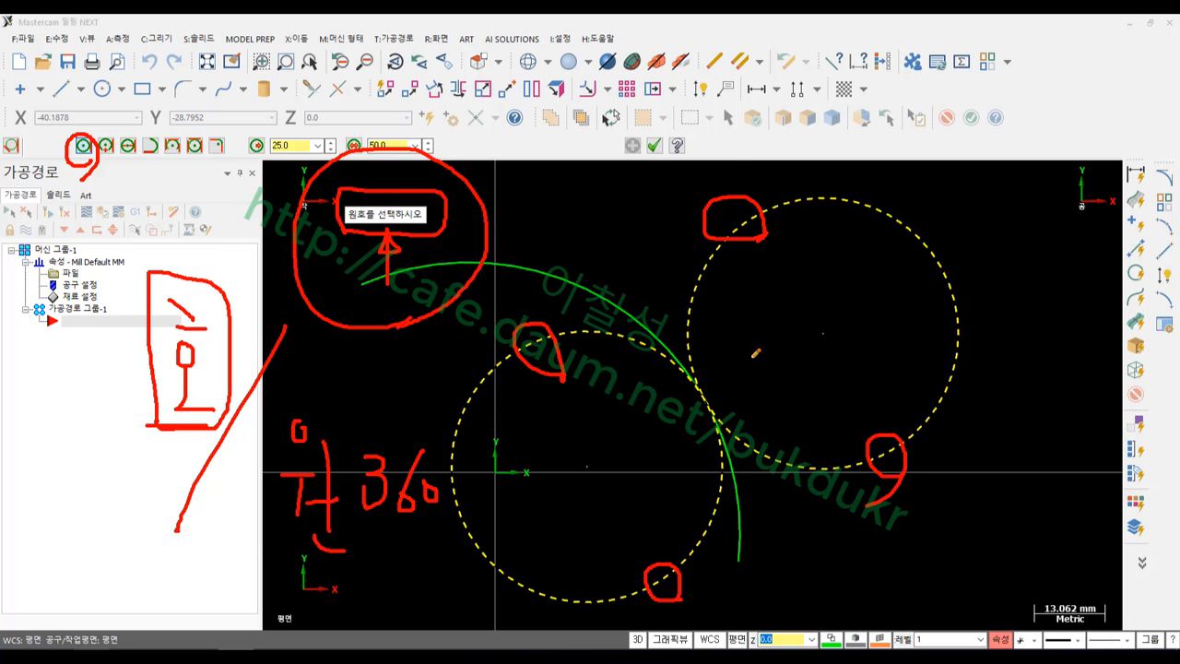
pyautogui.moveTo(723, 138); pyautogui.dragTo(752, 191)
pyautogui.moveTo(860, 395)
pyautogui.mouseDown()
pyautogui.moveTo(880, 414)
pyautogui.moveTo(899, 394)
pyautogui.mouseUp()
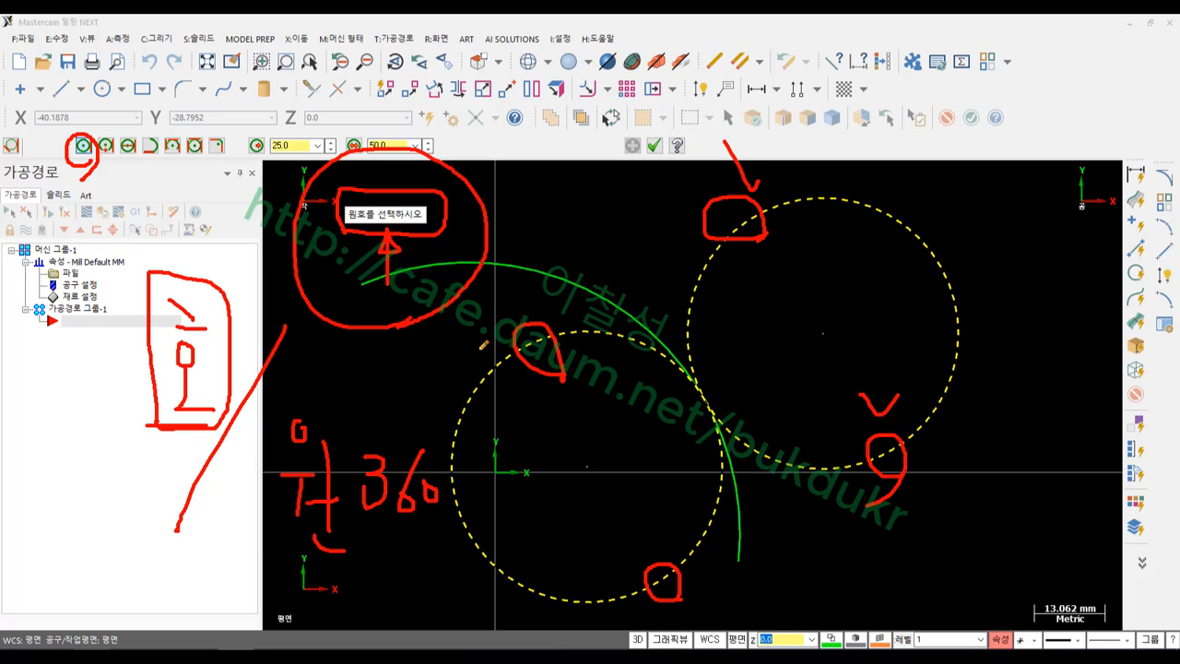
pyautogui.moveTo(503, 277); pyautogui.dragTo(530, 323)
pyautogui.moveTo(531, 322); pyautogui.dragTo(558, 298)
pyautogui.moveTo(628, 534); pyautogui.dragTo(656, 573)
pyautogui.moveTo(656, 573); pyautogui.dragTo(684, 530)
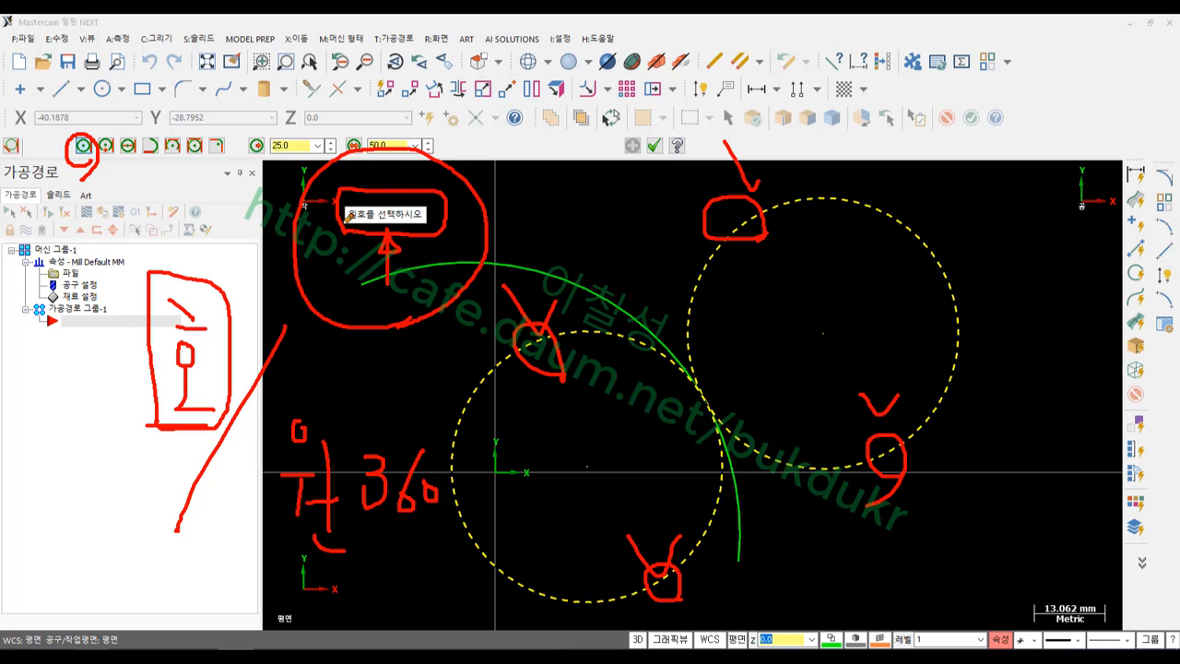
pyautogui.rightClick(556, 201)
pyautogui.click(609, 358)
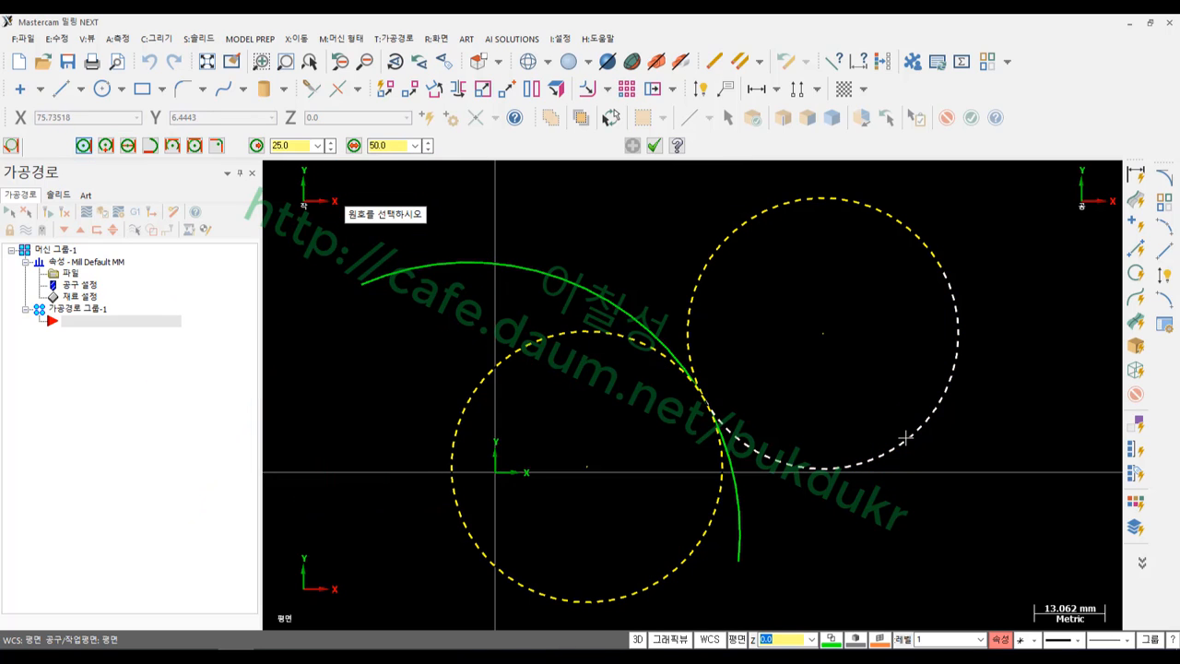
pyautogui.click(866, 433)
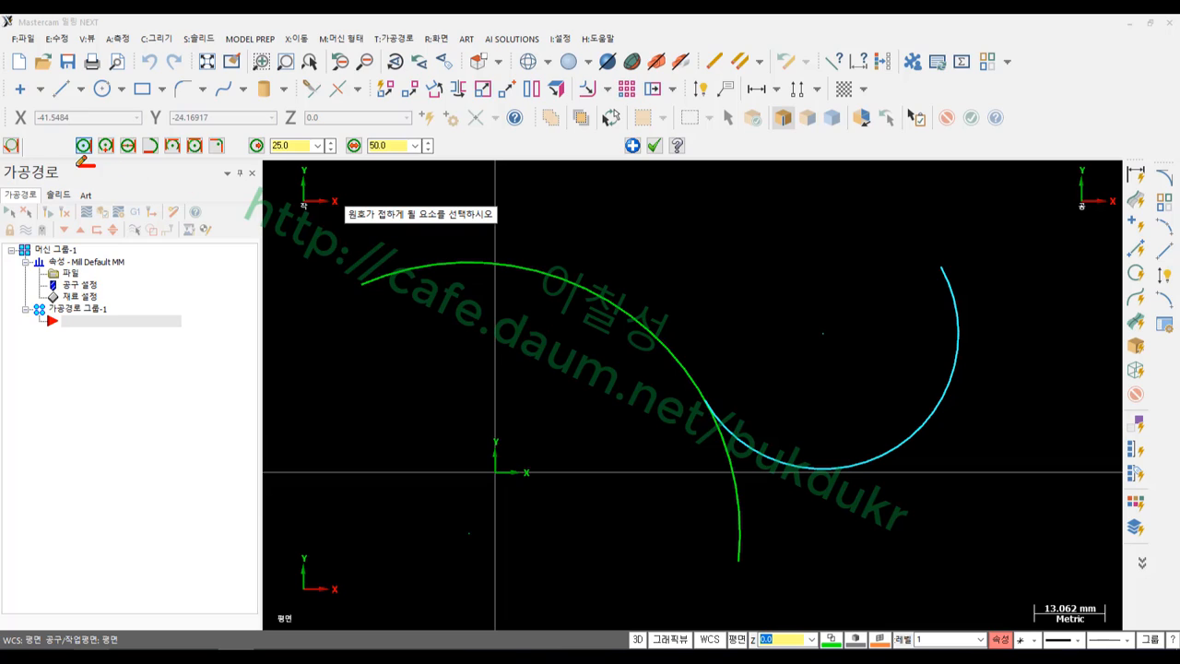
pyautogui.moveTo(88, 117)
pyautogui.mouseDown()
pyautogui.moveTo(65, 159)
pyautogui.moveTo(98, 154)
pyautogui.mouseUp()
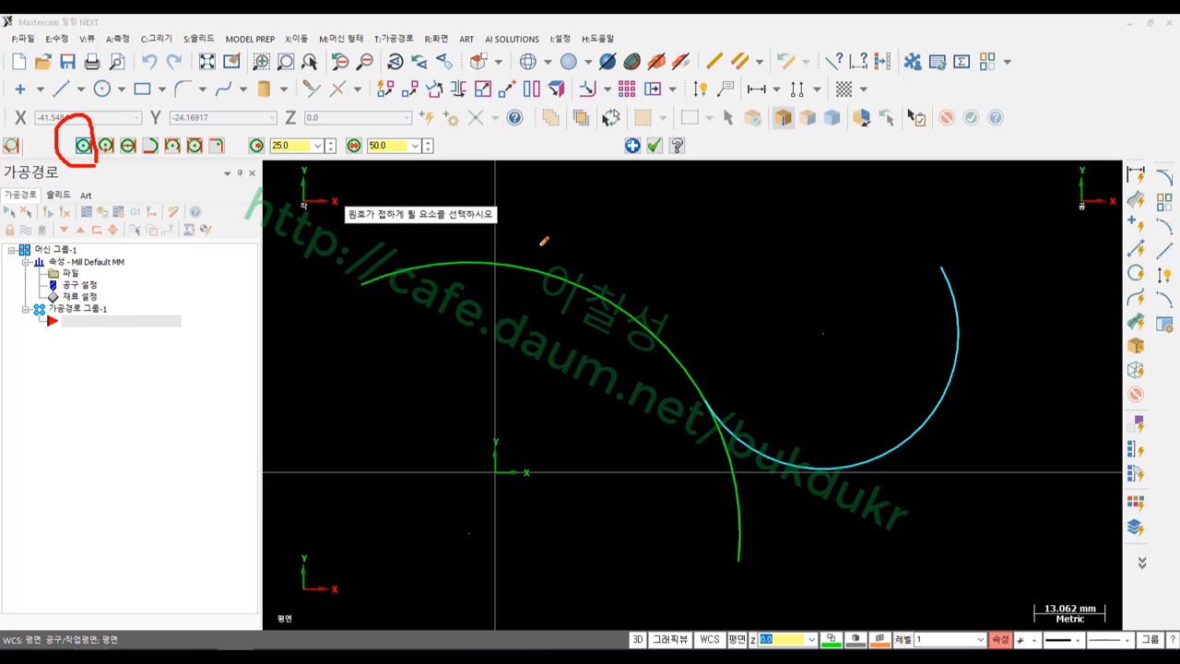
pyautogui.moveTo(543, 243)
pyautogui.mouseDown()
pyautogui.moveTo(540, 270)
pyautogui.moveTo(591, 231)
pyautogui.moveTo(576, 247)
pyautogui.mouseUp()
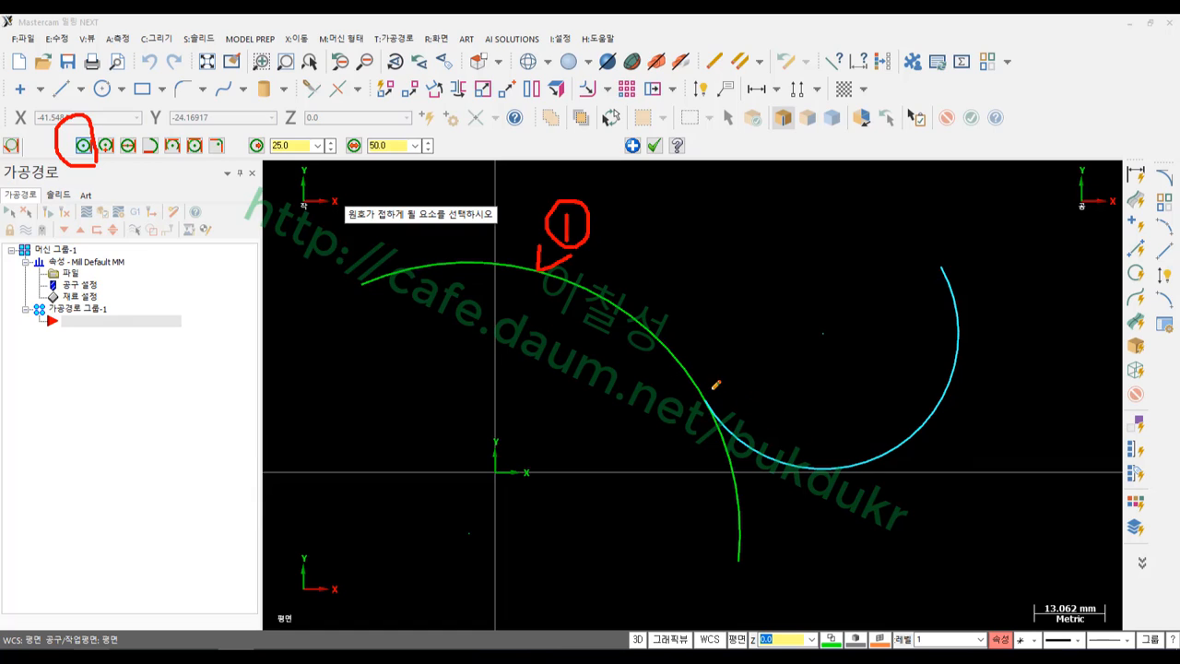
pyautogui.moveTo(710, 390); pyautogui.dragTo(687, 423)
pyautogui.moveTo(712, 369)
pyautogui.mouseDown()
pyautogui.moveTo(738, 362)
pyautogui.moveTo(715, 394)
pyautogui.moveTo(748, 376)
pyautogui.moveTo(758, 402)
pyautogui.moveTo(740, 403)
pyautogui.mouseUp()
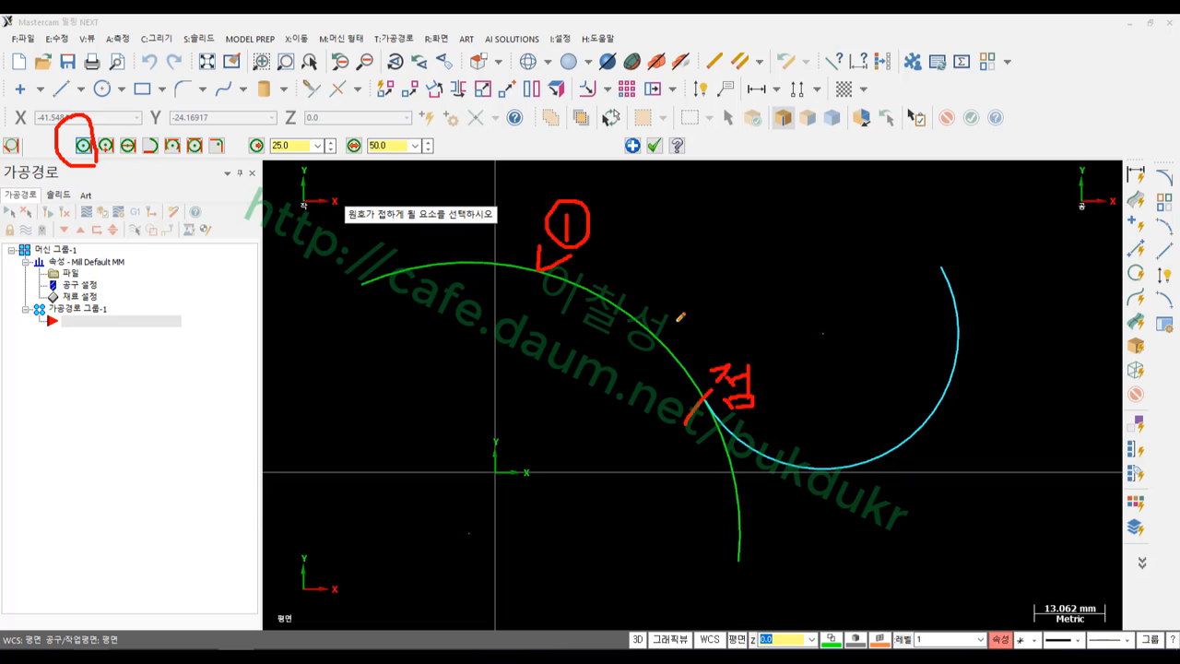
pyautogui.moveTo(665, 304); pyautogui.dragTo(681, 313)
pyautogui.moveTo(707, 397); pyautogui.dragTo(707, 389)
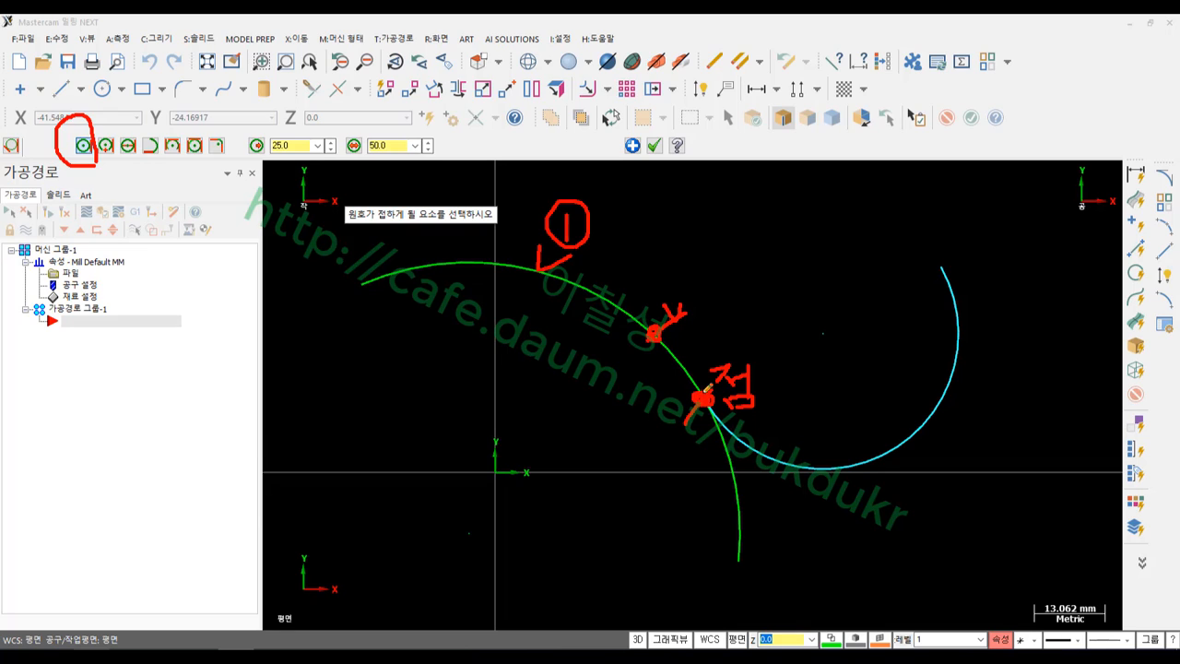
pyautogui.moveTo(553, 247); pyautogui.dragTo(610, 256)
pyautogui.moveTo(828, 347); pyautogui.dragTo(870, 455)
pyautogui.moveTo(880, 425); pyautogui.dragTo(870, 455)
pyautogui.moveTo(876, 348)
pyautogui.mouseDown()
pyautogui.moveTo(877, 396)
pyautogui.moveTo(894, 362)
pyautogui.moveTo(901, 391)
pyautogui.mouseUp()
pyautogui.moveTo(313, 171)
pyautogui.mouseDown()
pyautogui.moveTo(260, 174)
pyautogui.moveTo(323, 121)
pyautogui.moveTo(332, 164)
pyautogui.moveTo(293, 170)
pyautogui.mouseUp()
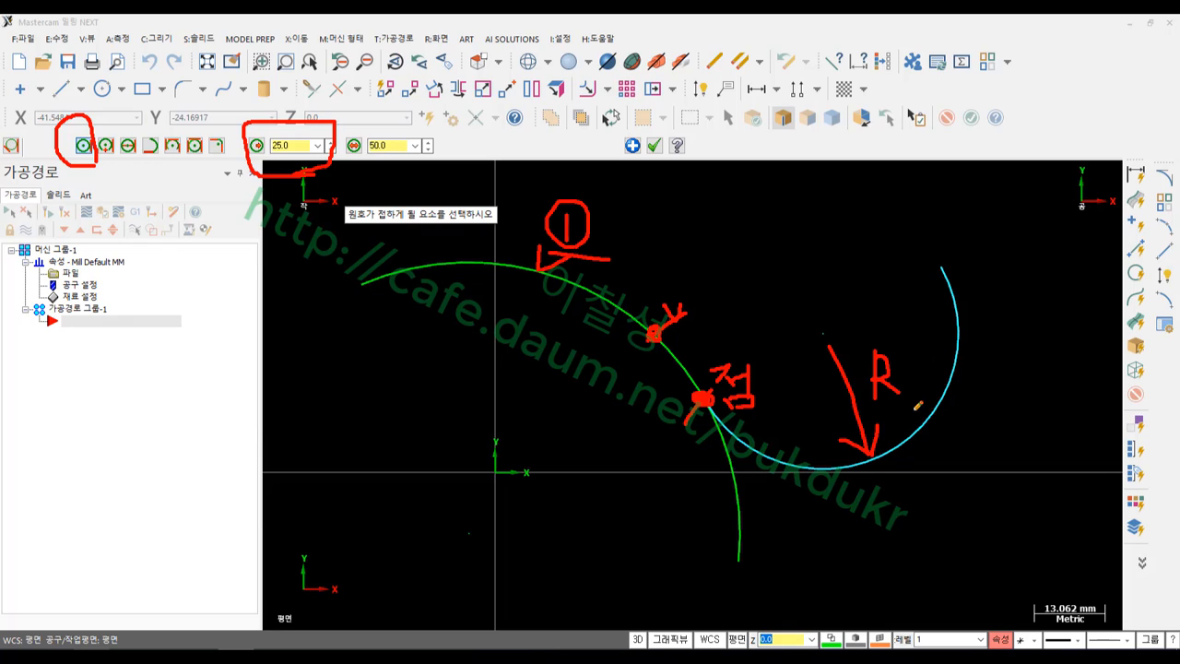
pyautogui.moveTo(932, 407)
pyautogui.mouseDown()
pyautogui.moveTo(929, 313)
pyautogui.moveTo(838, 236)
pyautogui.mouseUp()
pyautogui.moveTo(720, 176); pyautogui.dragTo(744, 223)
pyautogui.moveTo(762, 171); pyautogui.dragTo(758, 236)
pyautogui.moveTo(762, 206)
pyautogui.mouseDown()
pyautogui.moveTo(783, 190)
pyautogui.moveTo(809, 231)
pyautogui.mouseUp()
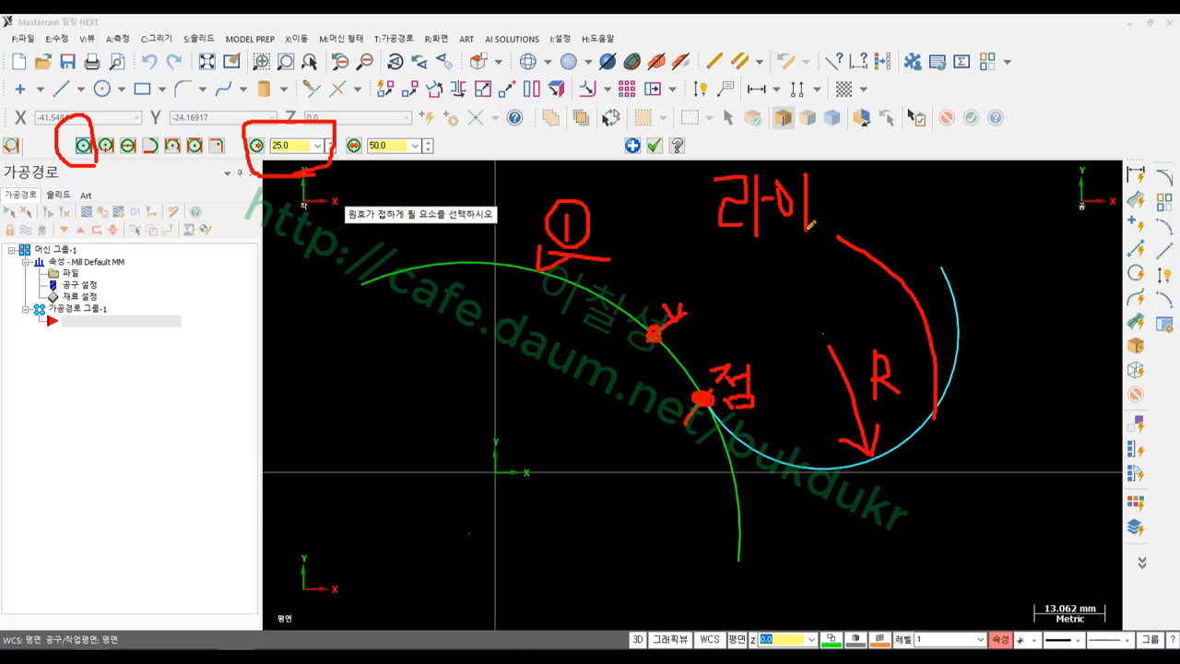
pyautogui.moveTo(828, 166); pyautogui.dragTo(864, 216)
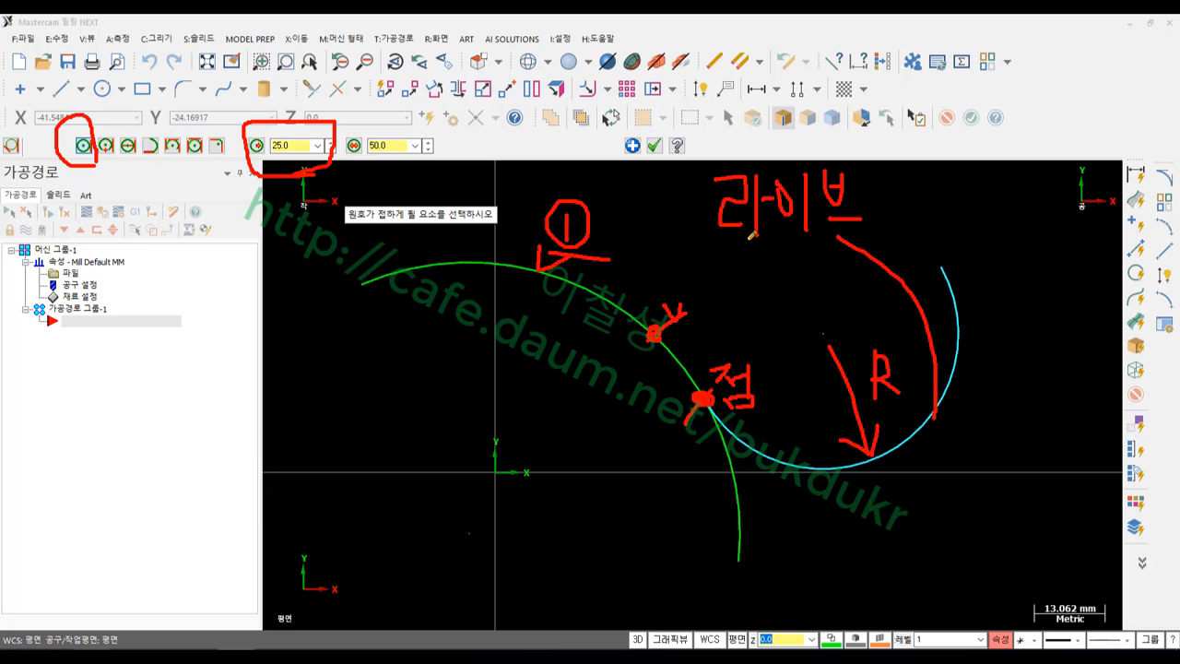
pyautogui.moveTo(708, 242); pyautogui.dragTo(874, 242)
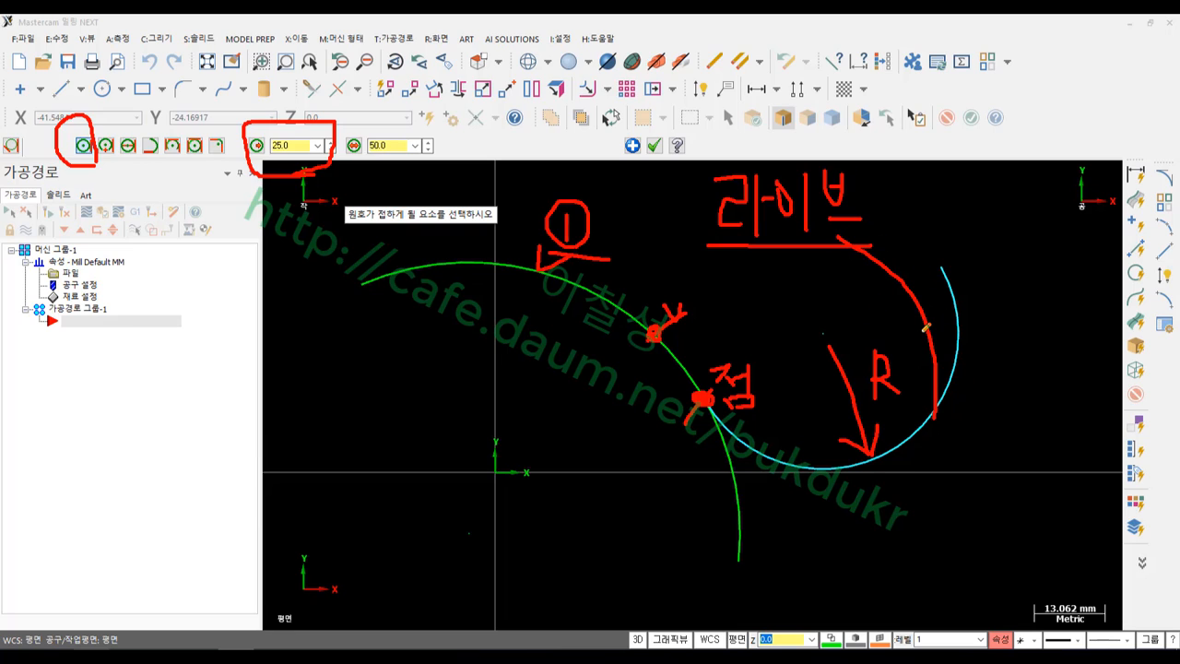
pyautogui.moveTo(912, 392)
pyautogui.mouseDown()
pyautogui.moveTo(843, 387)
pyautogui.moveTo(921, 415)
pyautogui.mouseUp()
pyautogui.moveTo(880, 367)
pyautogui.mouseDown()
pyautogui.moveTo(942, 184)
pyautogui.moveTo(509, 92)
pyautogui.moveTo(341, 130)
pyautogui.moveTo(345, 105)
pyautogui.mouseUp()
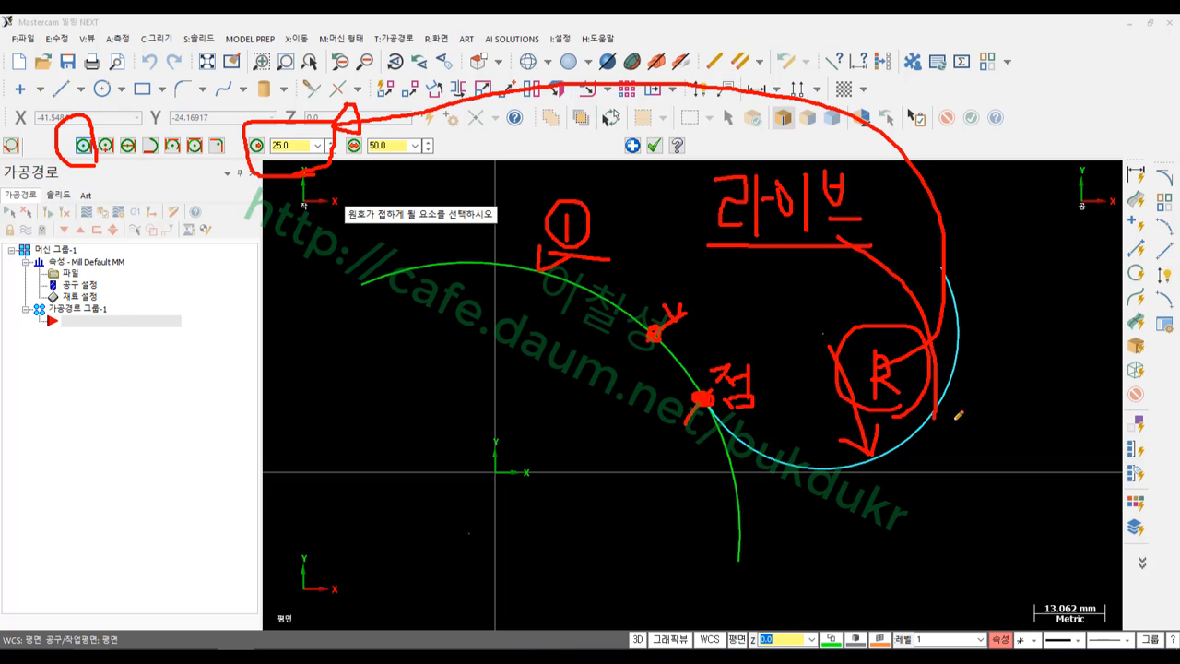
# Clear the annotations, change the tangent arc radius to 30 then 20, and accept it
pyautogui.rightClick(468, 403)
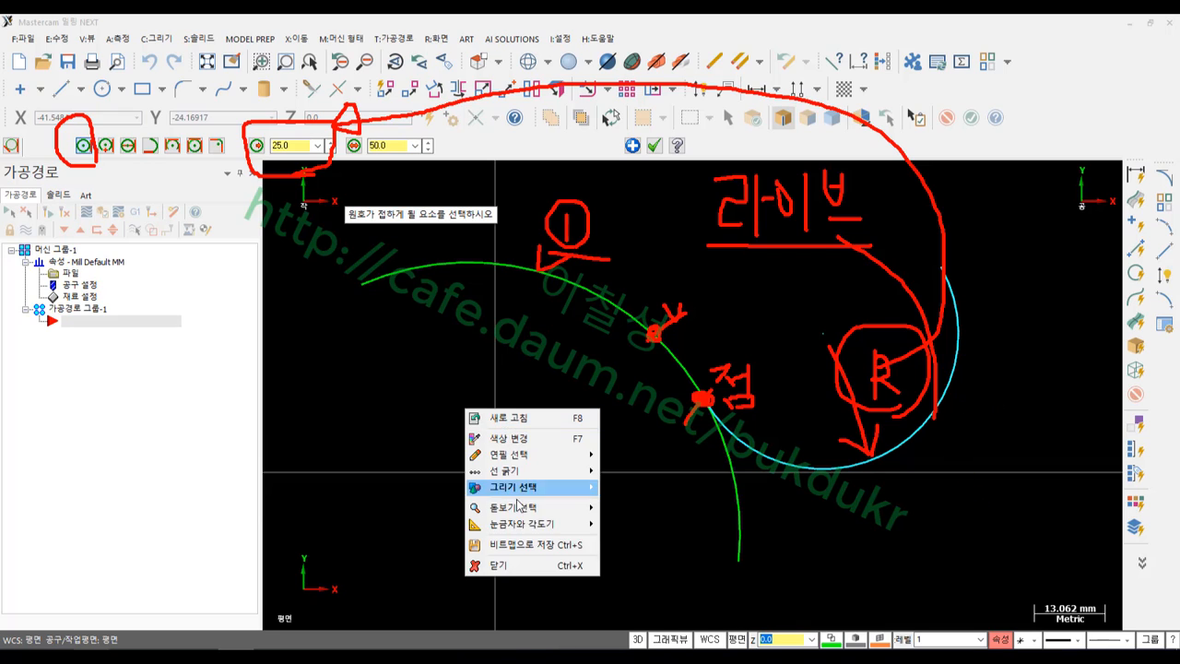
pyautogui.click(511, 562)
pyautogui.doubleClick(302, 145)
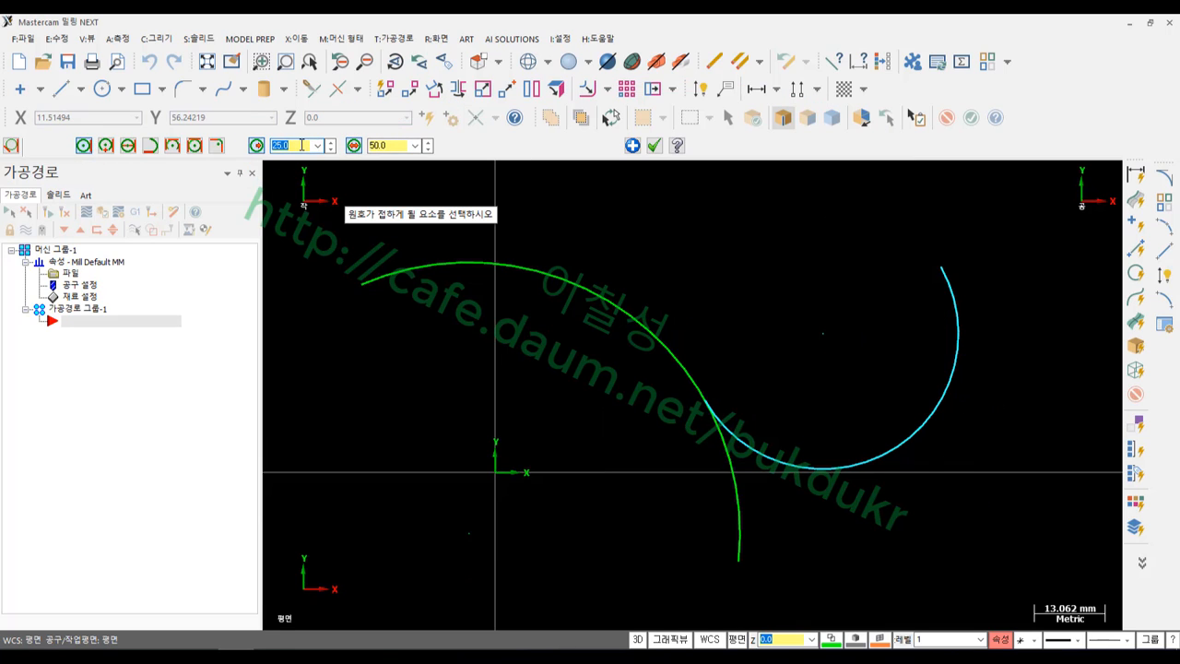
pyautogui.write('30')
pyautogui.press('Return')
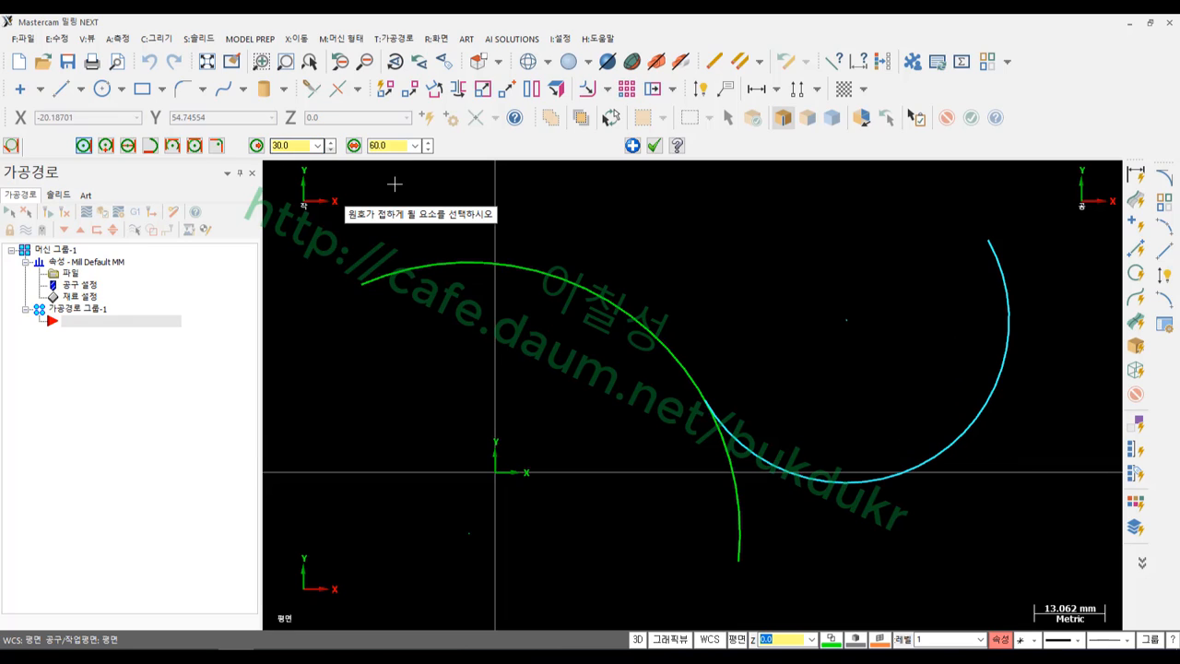
pyautogui.doubleClick(297, 145)
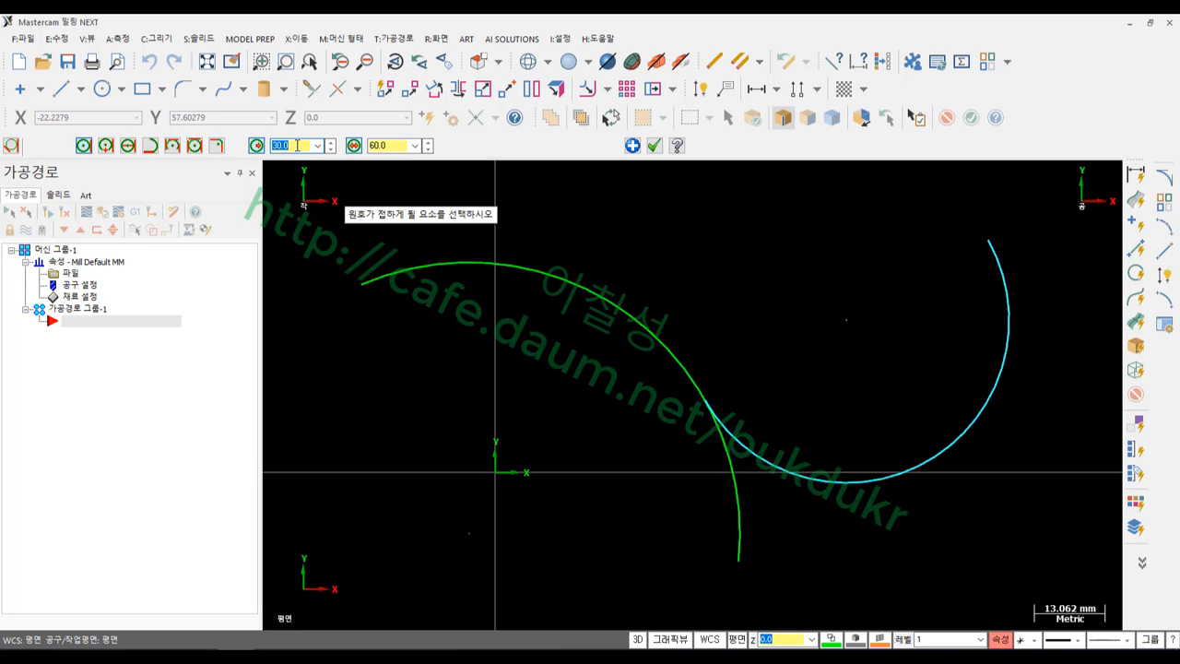
pyautogui.write('20')
pyautogui.press('Return')
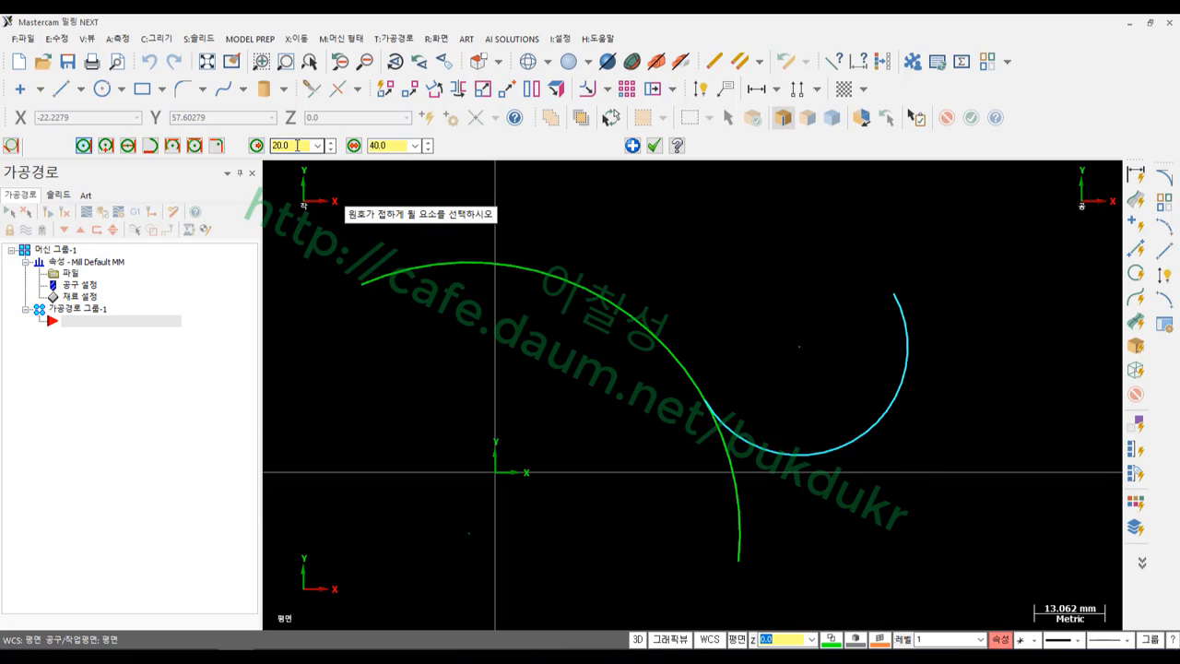
pyautogui.click(654, 148)
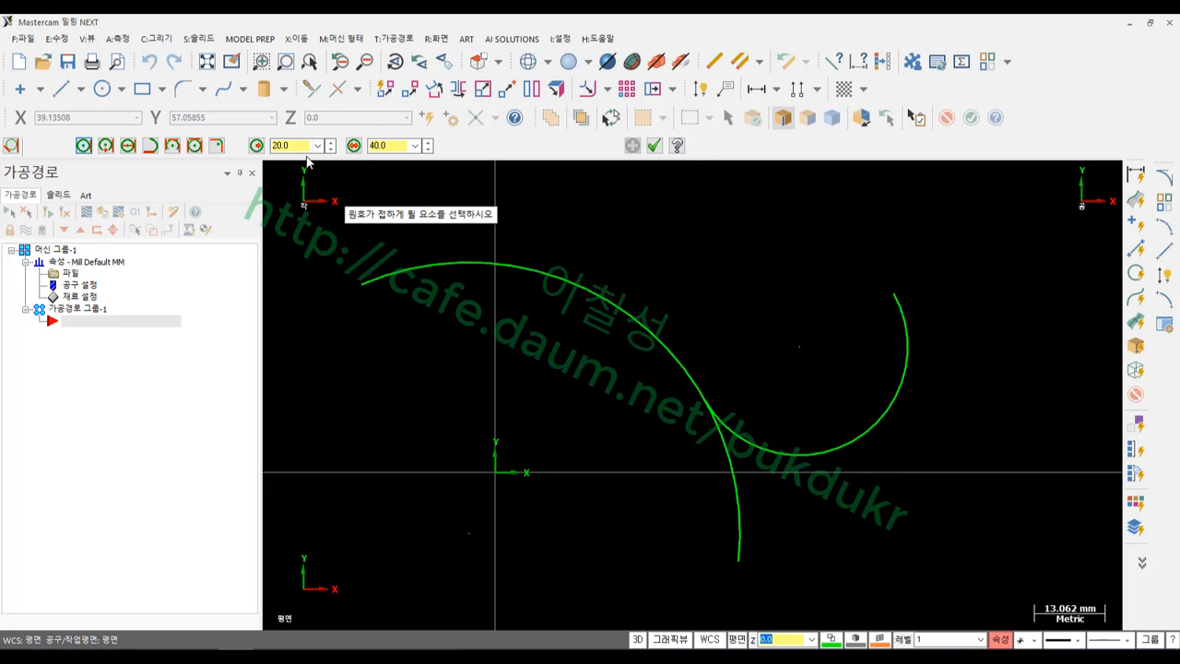
# Pick the radius 20 arc, finish the arc command and clear the selection
pyautogui.doubleClick(282, 145)
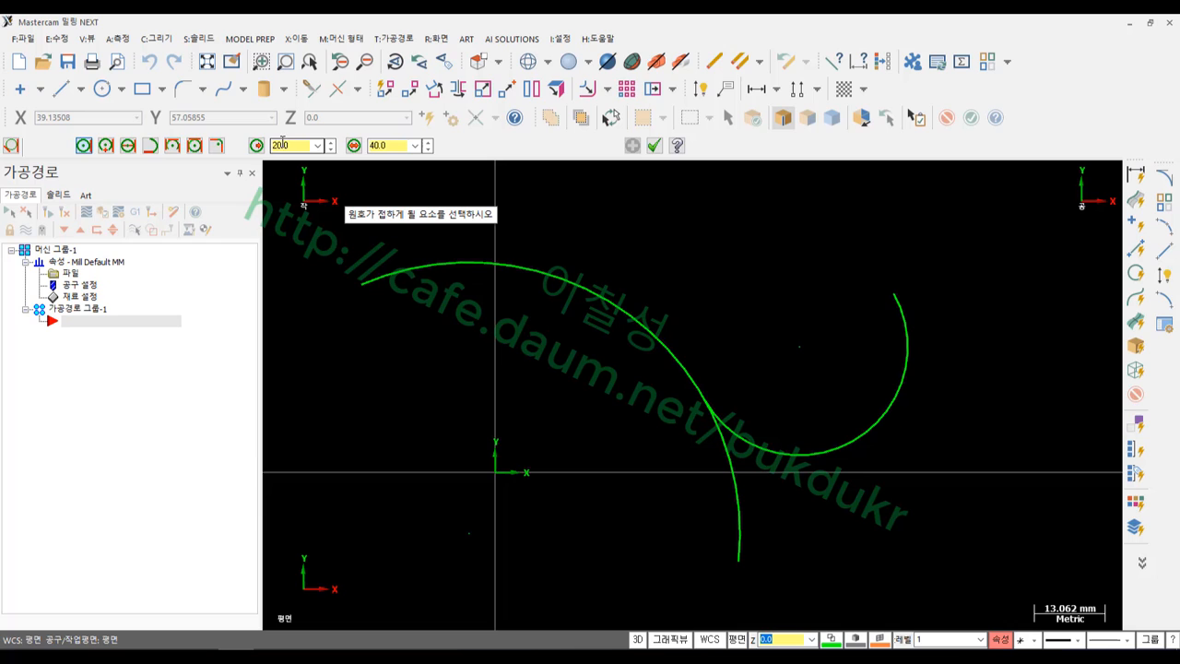
pyautogui.click(826, 446)
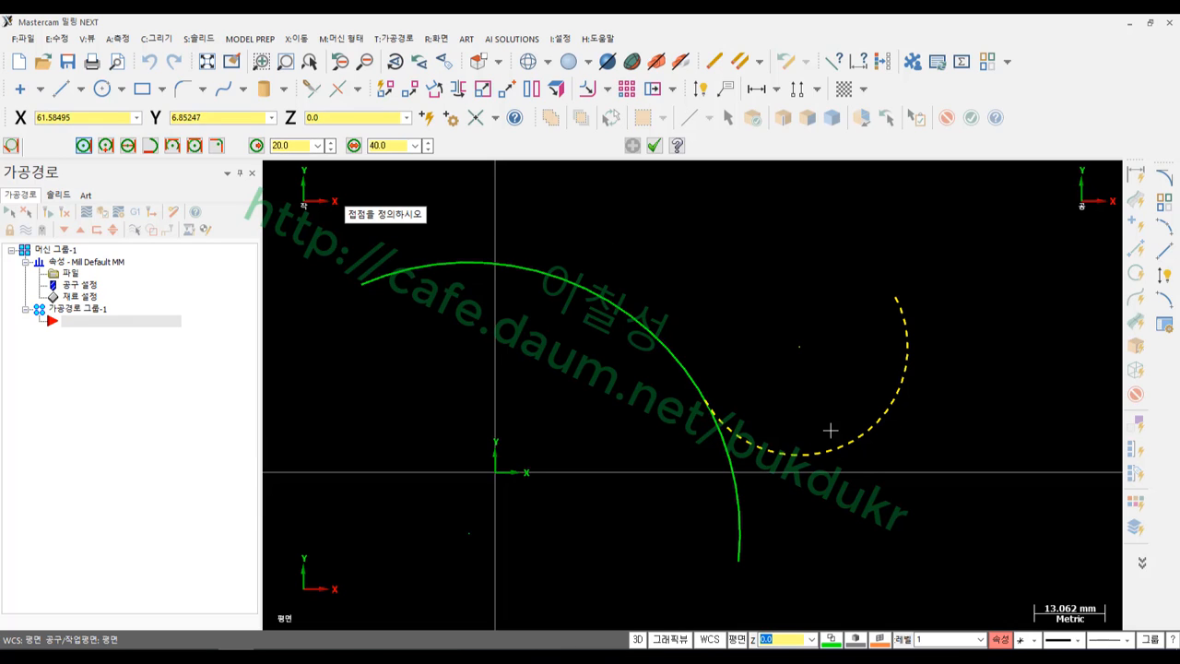
pyautogui.click(653, 144)
pyautogui.scroll(-1, 887, 260)
pyautogui.press('Escape')
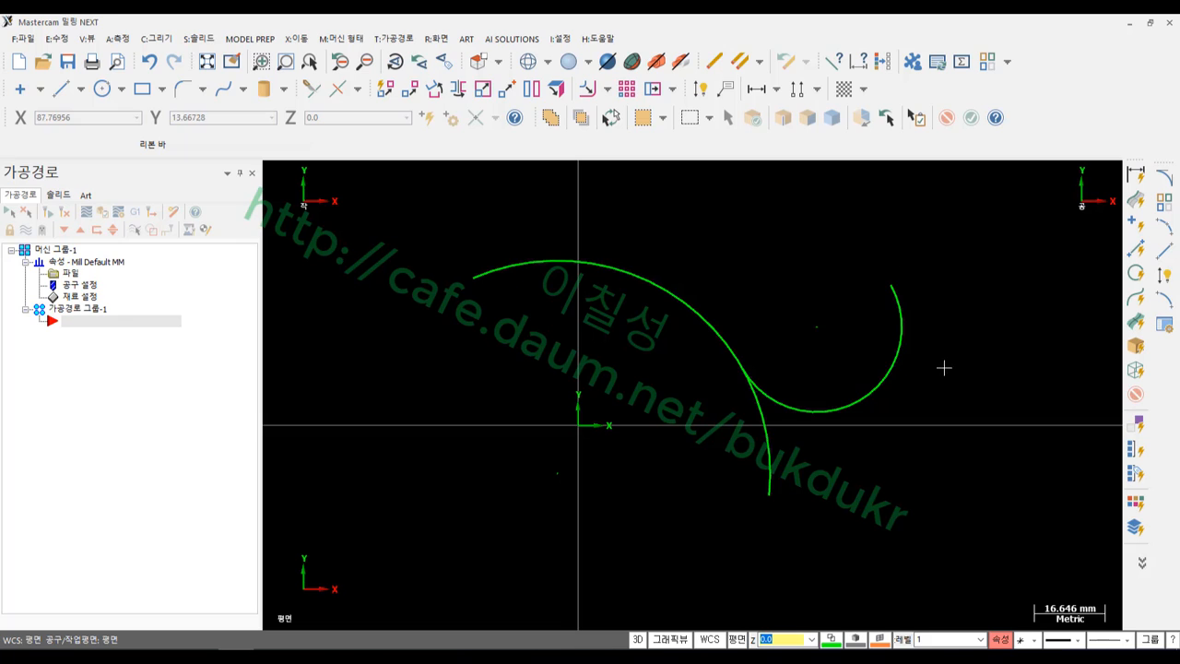
pyautogui.scroll(1, 871, 360)
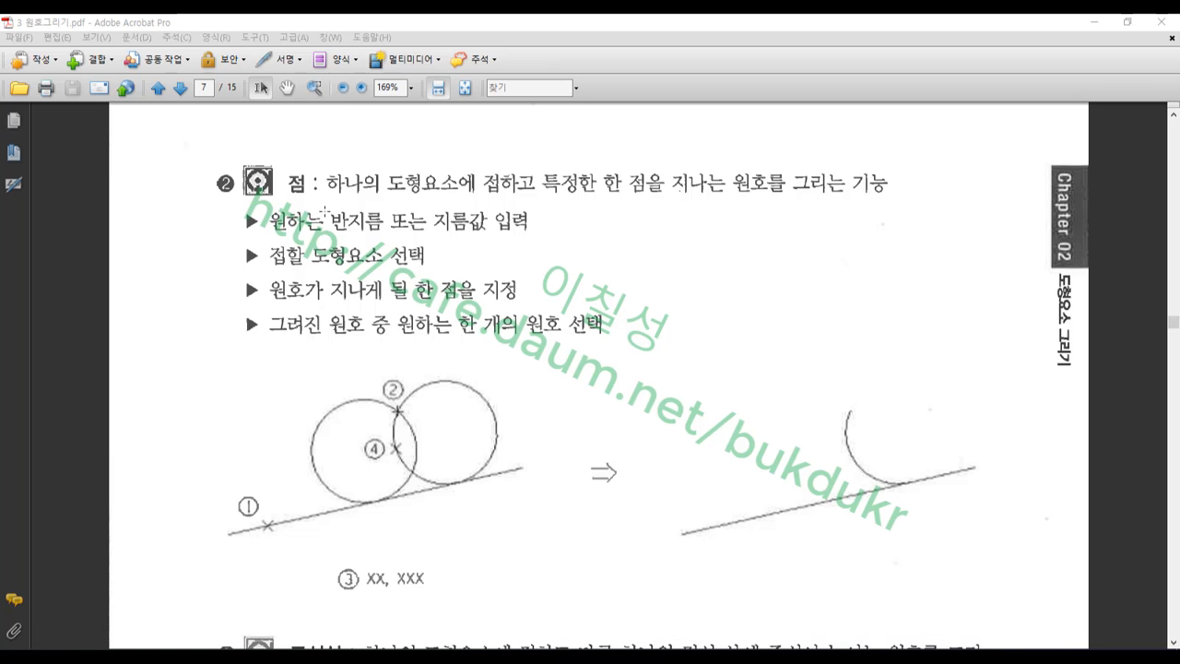
# Outline page 7's heading and pen-mark markers ①, ② and candidate circle ④ in the diagram
pyautogui.moveTo(317, 156); pyautogui.dragTo(889, 207)
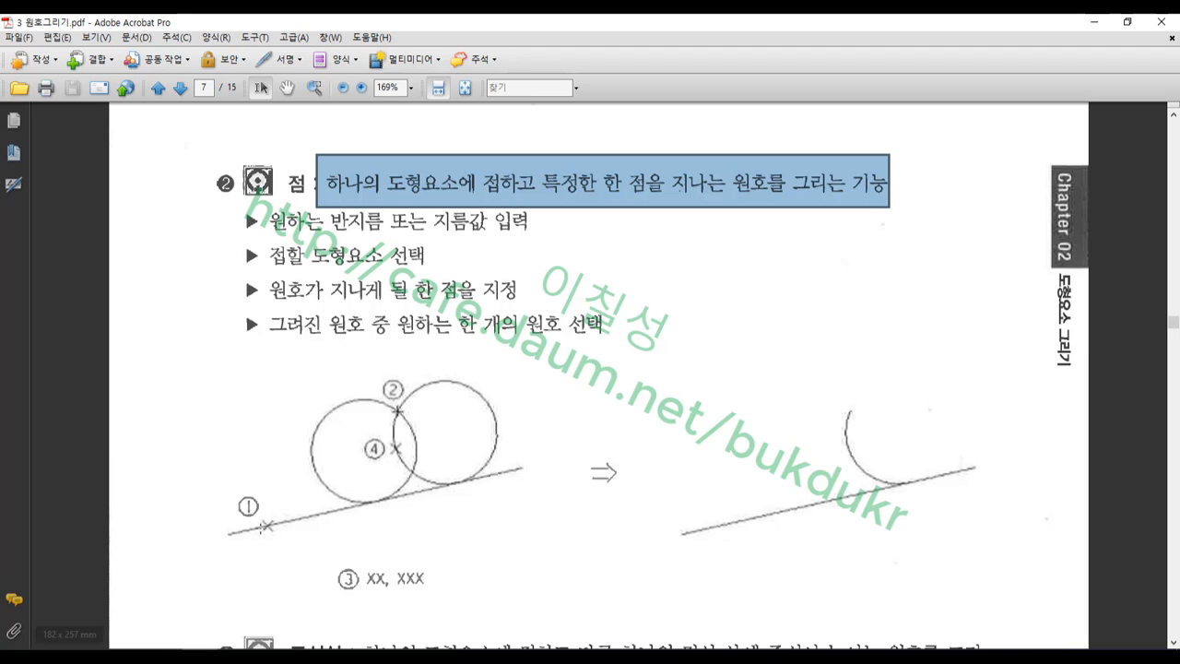
pyautogui.click(96, 648)
pyautogui.moveTo(266, 538)
pyautogui.mouseDown()
pyautogui.moveTo(223, 522)
pyautogui.moveTo(276, 503)
pyautogui.moveTo(265, 539)
pyautogui.mouseUp()
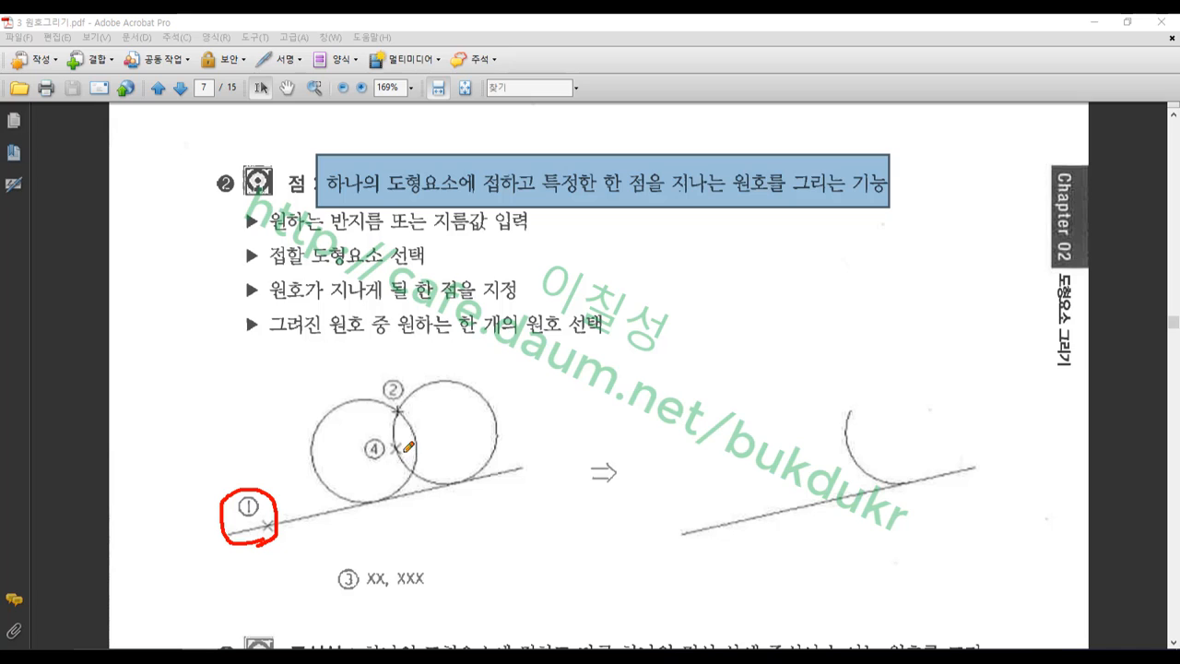
pyautogui.moveTo(400, 409); pyautogui.dragTo(402, 419)
pyautogui.moveTo(385, 443); pyautogui.dragTo(398, 451)
pyautogui.moveTo(213, 538); pyautogui.dragTo(274, 522)
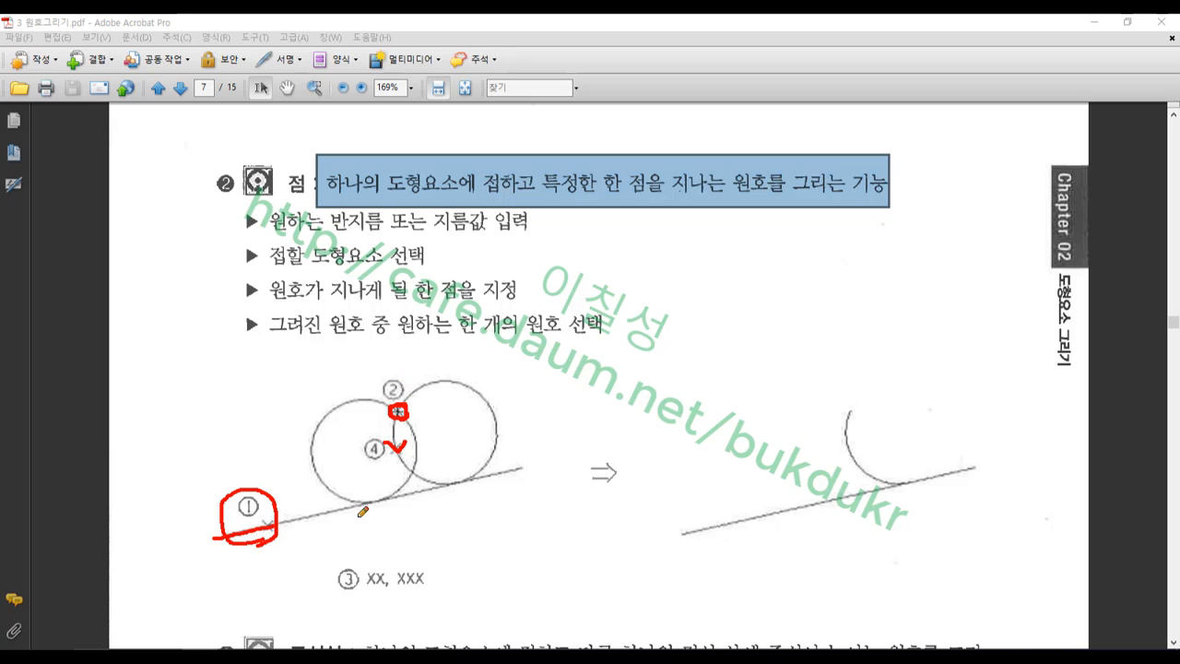
# Mark and cross out the line's tangent points, circle the chosen arc, then clear the annotations
pyautogui.moveTo(377, 497); pyautogui.dragTo(375, 511)
pyautogui.moveTo(454, 475); pyautogui.dragTo(455, 486)
pyautogui.moveTo(369, 496); pyautogui.dragTo(390, 510)
pyautogui.moveTo(461, 474); pyautogui.dragTo(449, 493)
pyautogui.moveTo(371, 436); pyautogui.dragTo(370, 464)
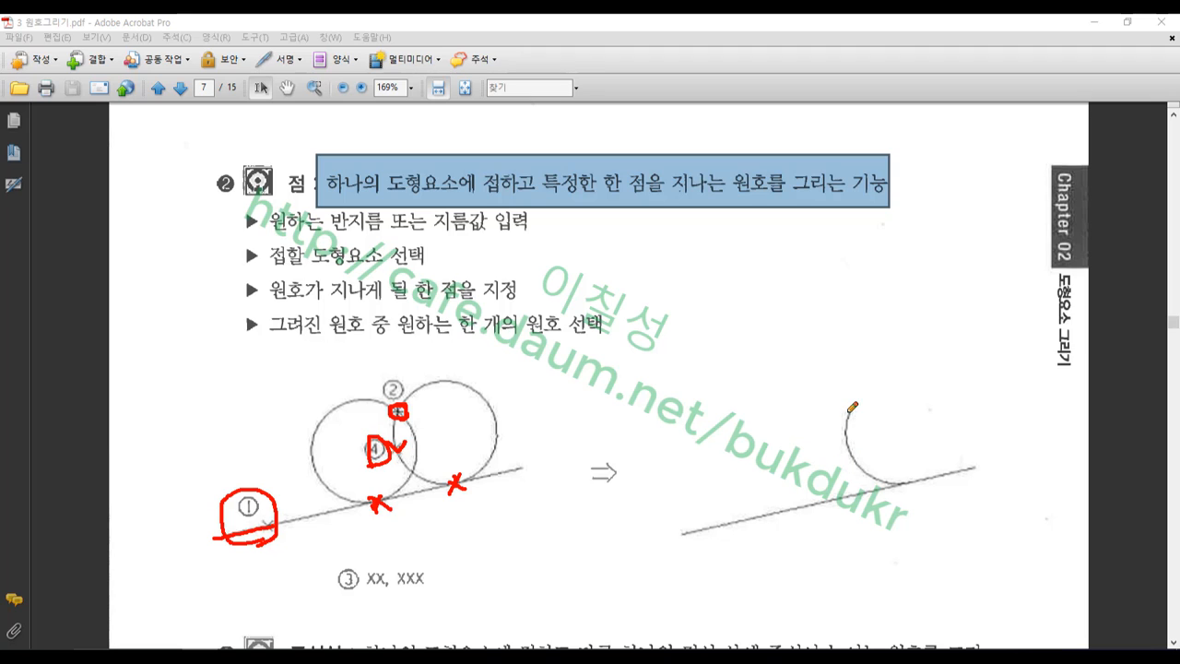
pyautogui.moveTo(863, 468)
pyautogui.mouseDown()
pyautogui.moveTo(823, 472)
pyautogui.moveTo(926, 433)
pyautogui.moveTo(846, 487)
pyautogui.mouseUp()
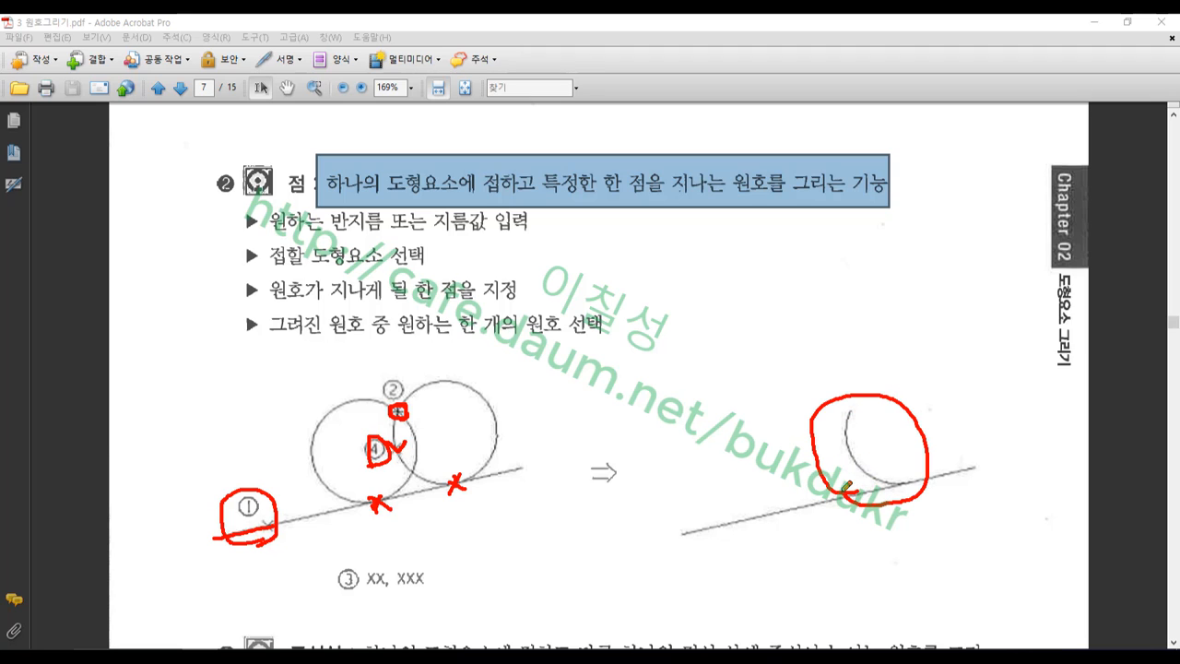
pyautogui.rightClick(673, 383)
pyautogui.click(738, 544)
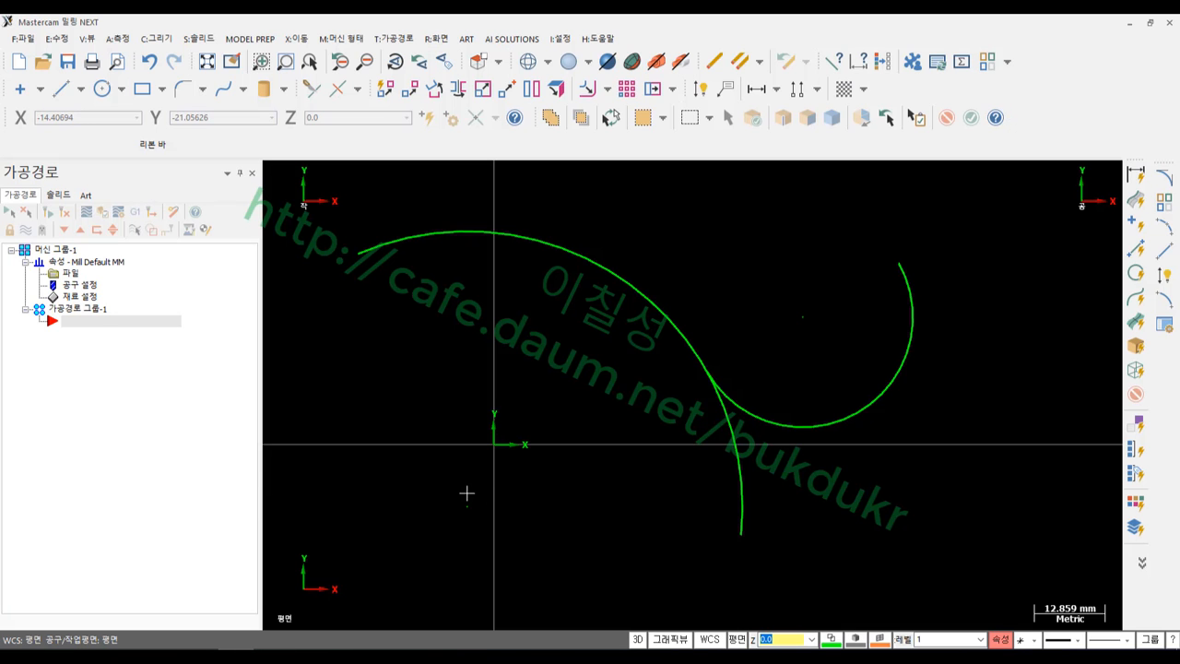
# Select the long diagonal line and hide all other geometry with Alt+E
pyautogui.scroll(-4, 488, 465)
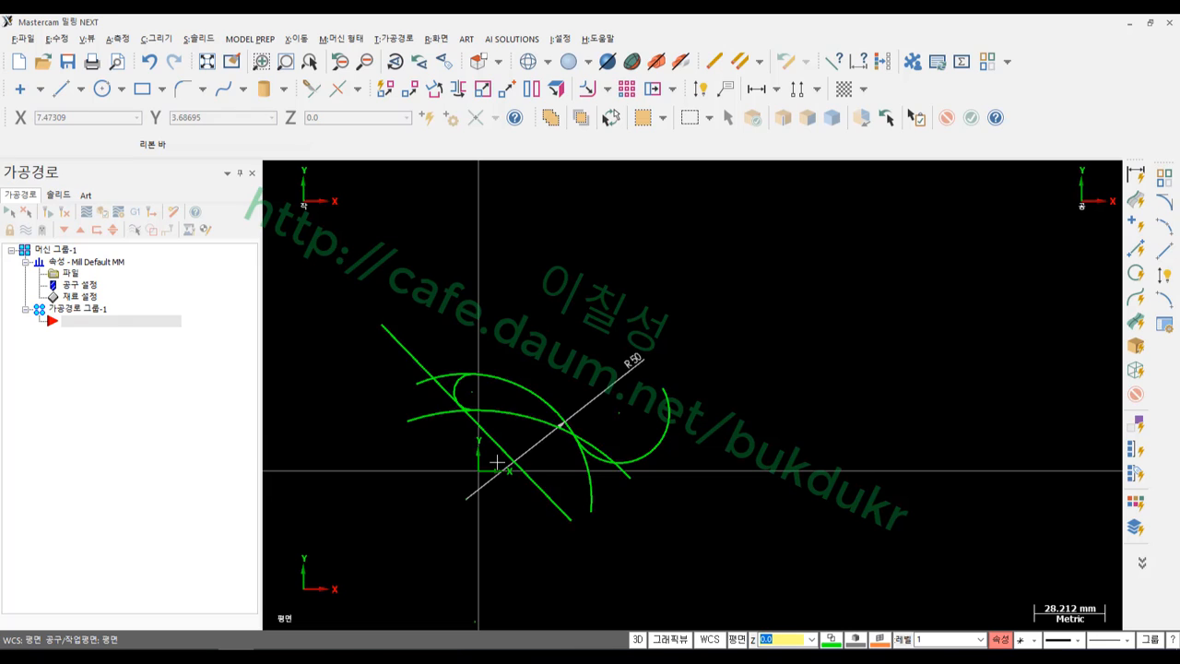
pyautogui.click(499, 446)
pyautogui.hotkey('alt', 'e')
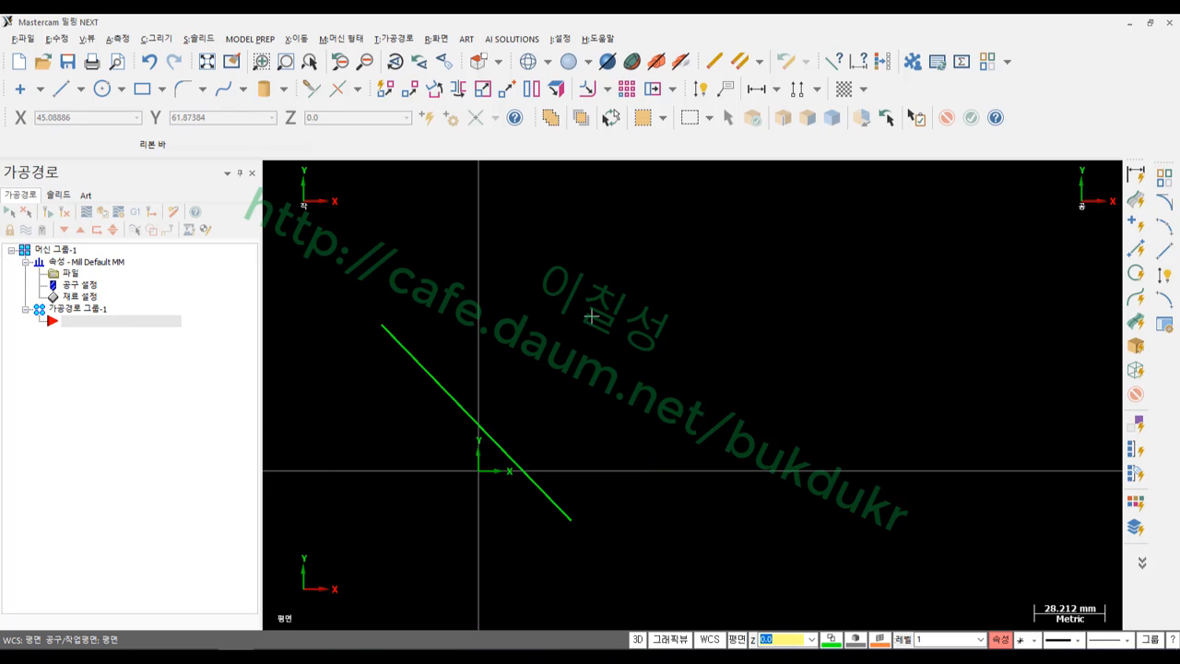
pyautogui.scroll(3, 344, 425)
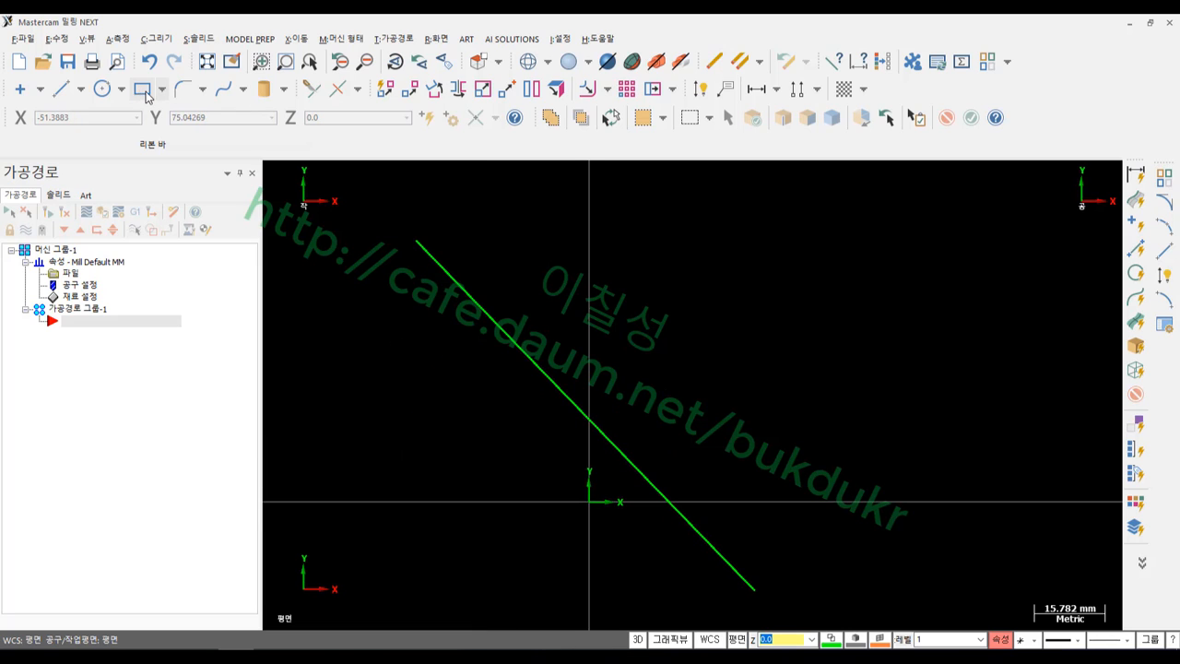
pyautogui.click(156, 39)
# Start a tangent arc through a point, tangent to the diagonal line, previewing two radius-25 candidates
pyautogui.moveTo(179, 136)
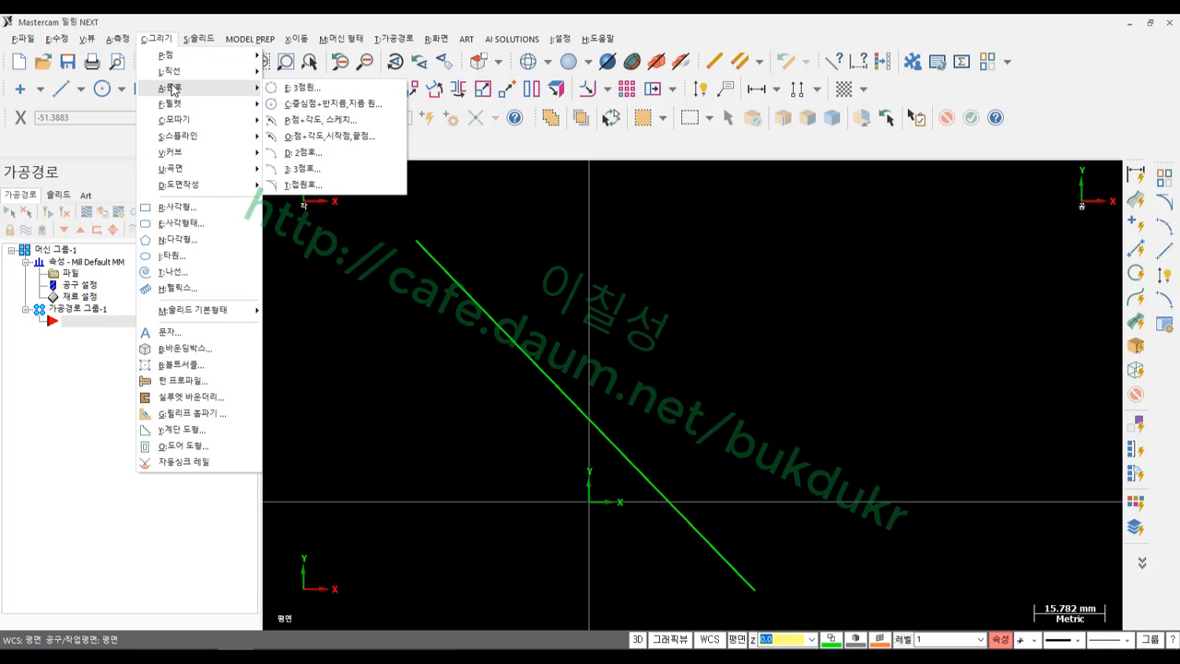
pyautogui.click(304, 181)
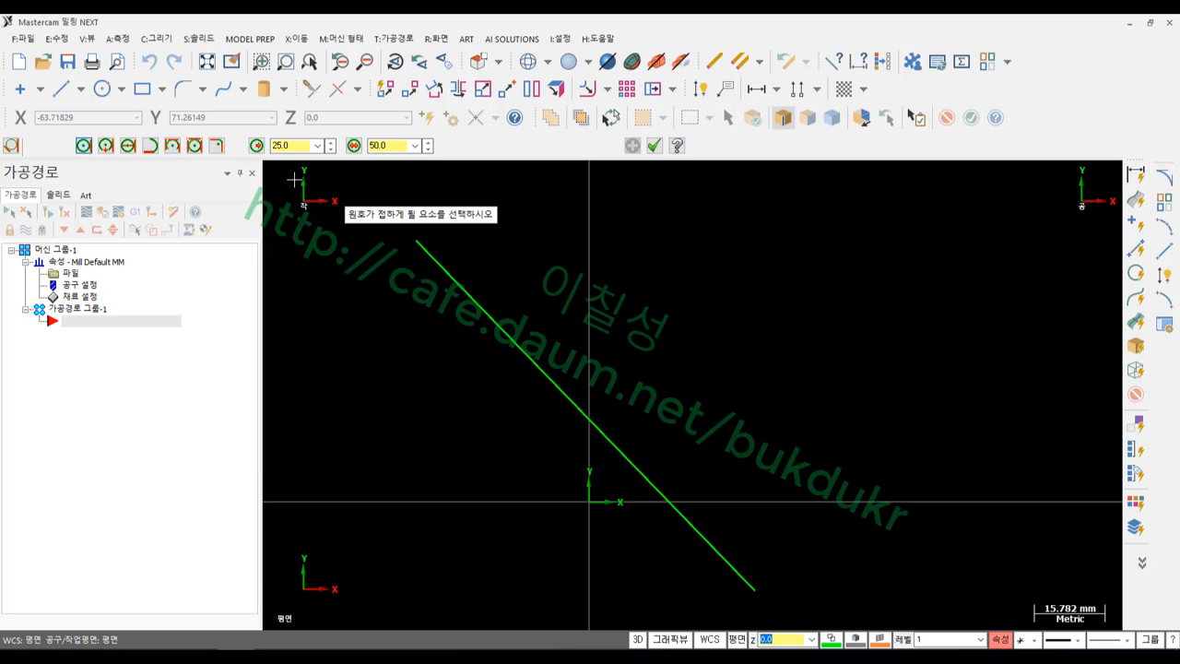
pyautogui.click(111, 147)
pyautogui.click(484, 296)
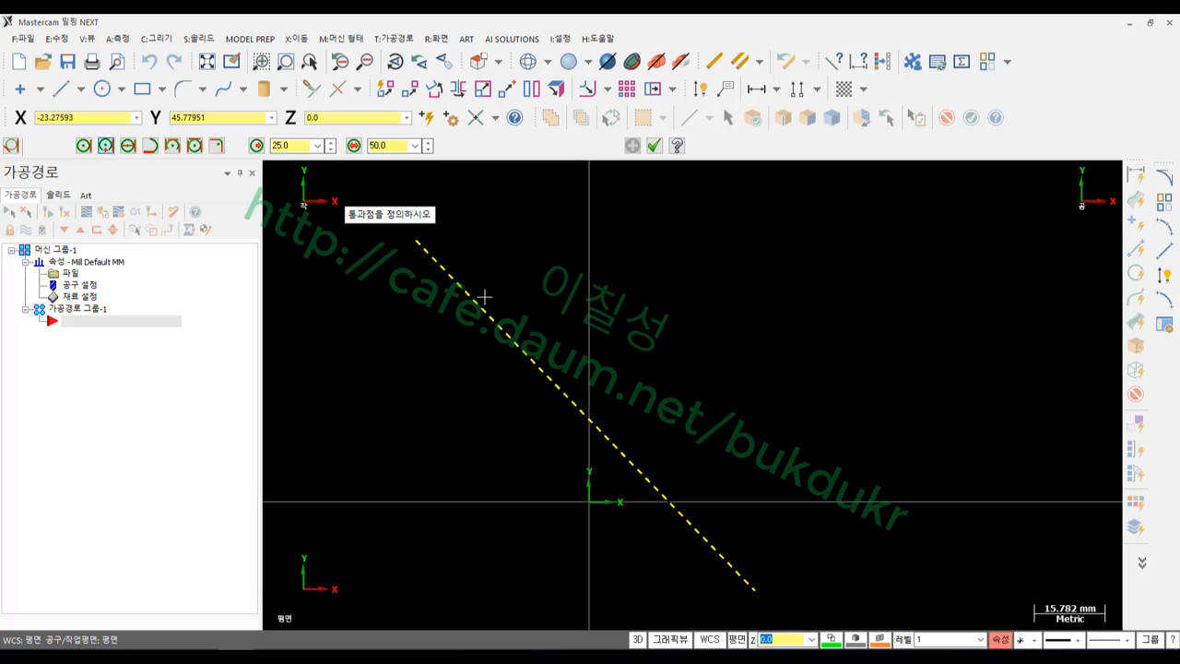
pyautogui.click(693, 392)
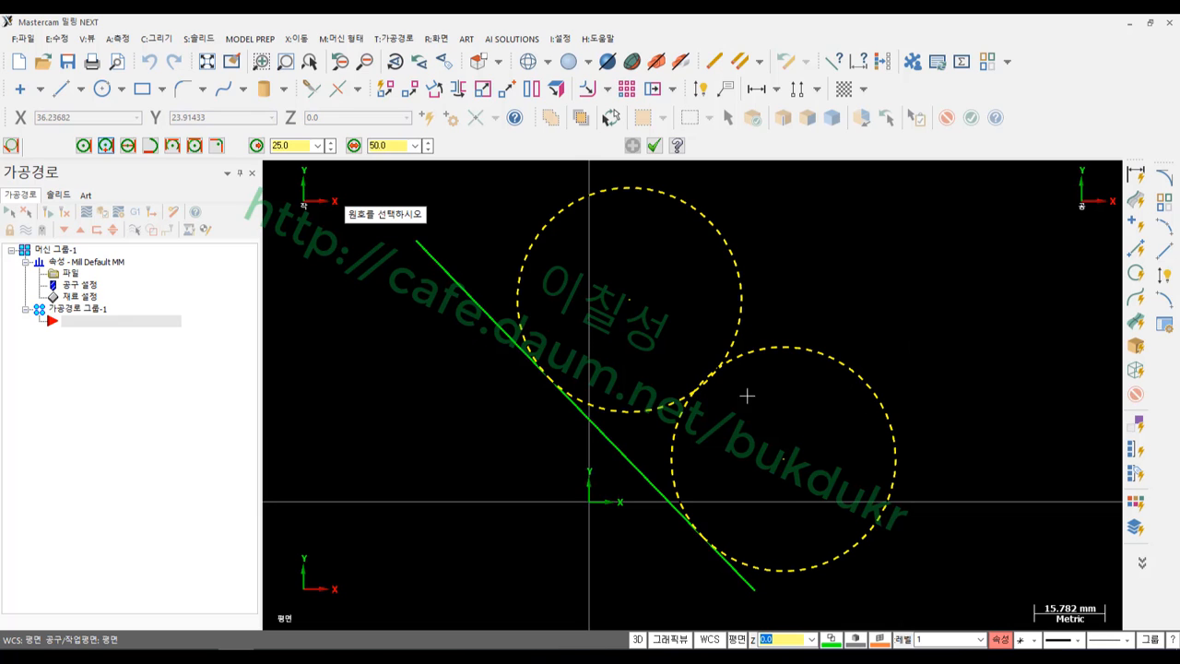
pyautogui.scroll(2, 696, 385)
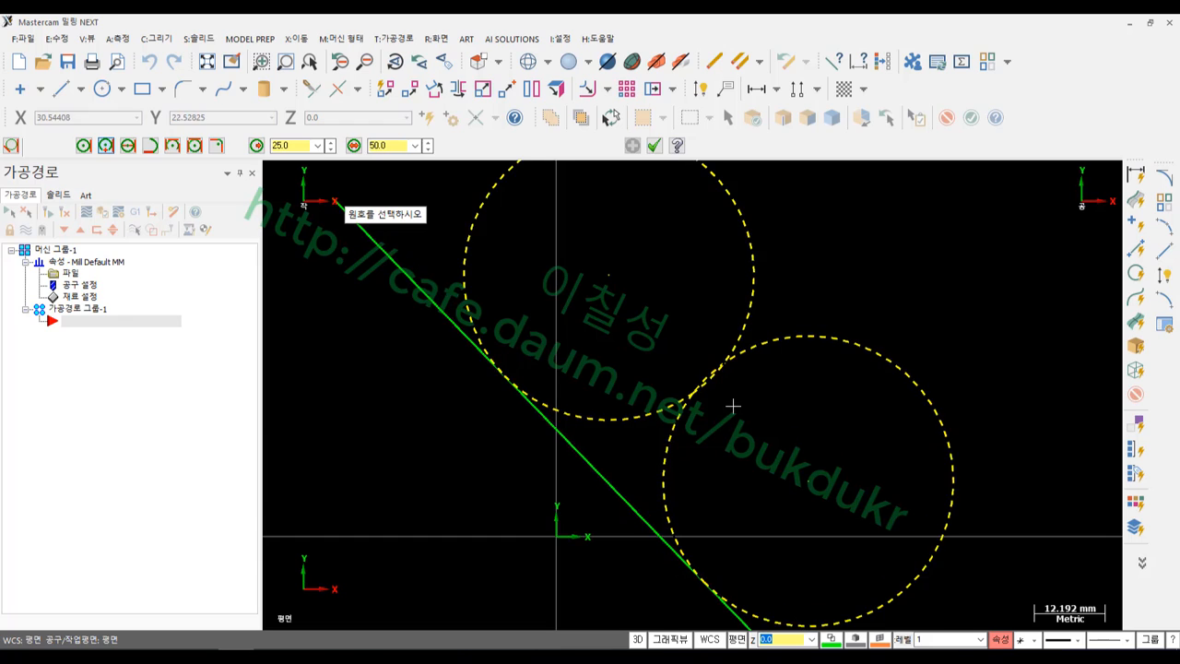
pyautogui.scroll(-1, 708, 380)
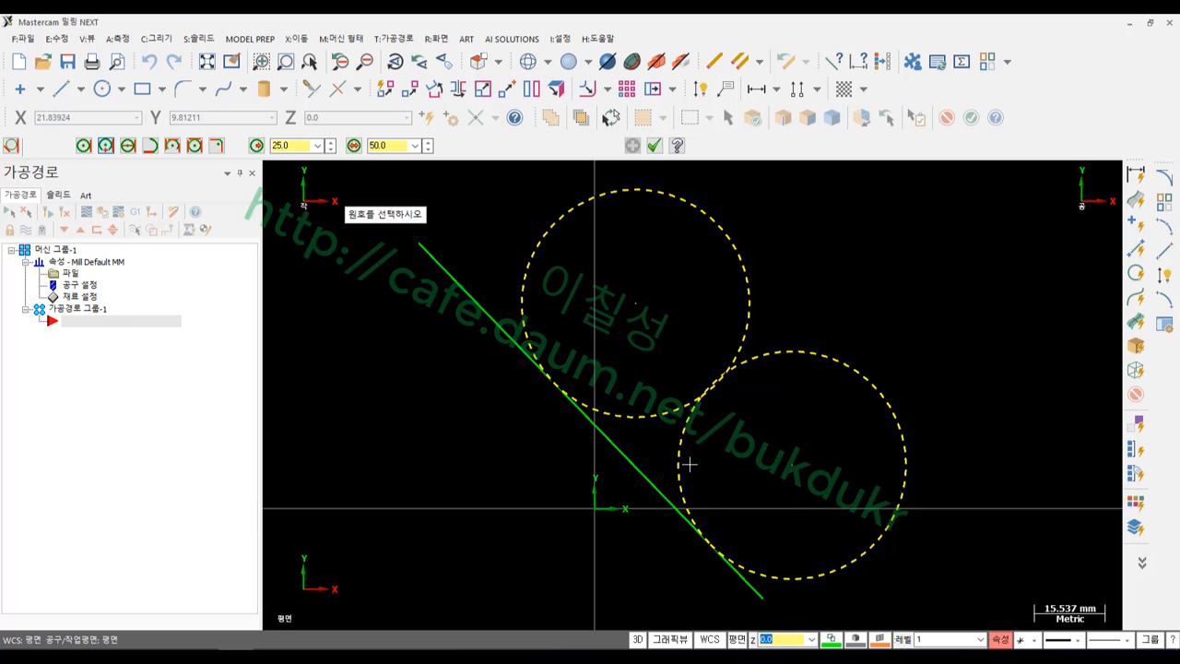
# Keep the upper candidate circle and raise the tangent arc's radius to 32 (diameter 64)
pyautogui.click(642, 420)
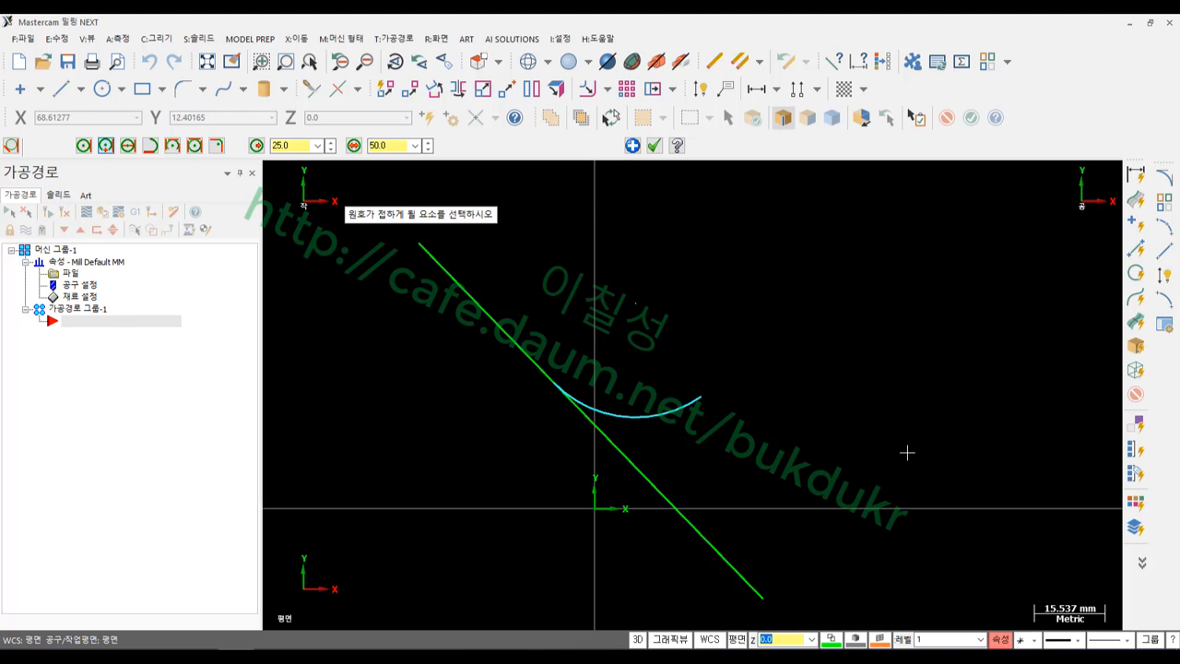
pyautogui.scroll(1, 576, 533)
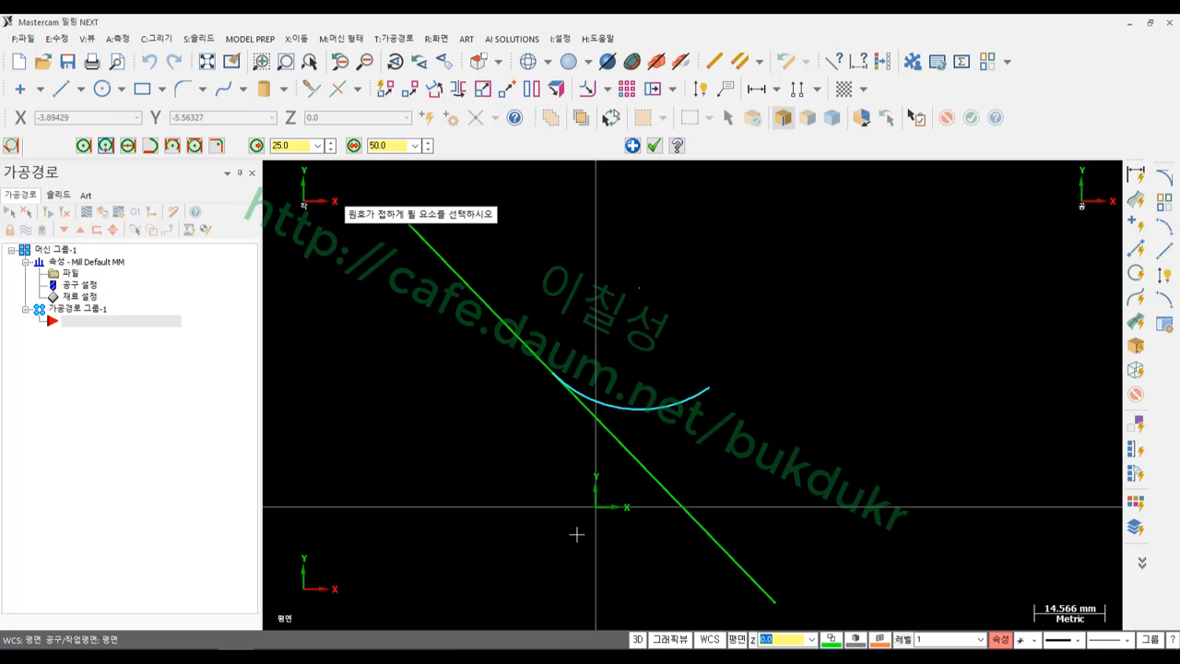
pyautogui.click(330, 143)
pyautogui.click(330, 142)
pyautogui.click(330, 143)
pyautogui.click(330, 143)
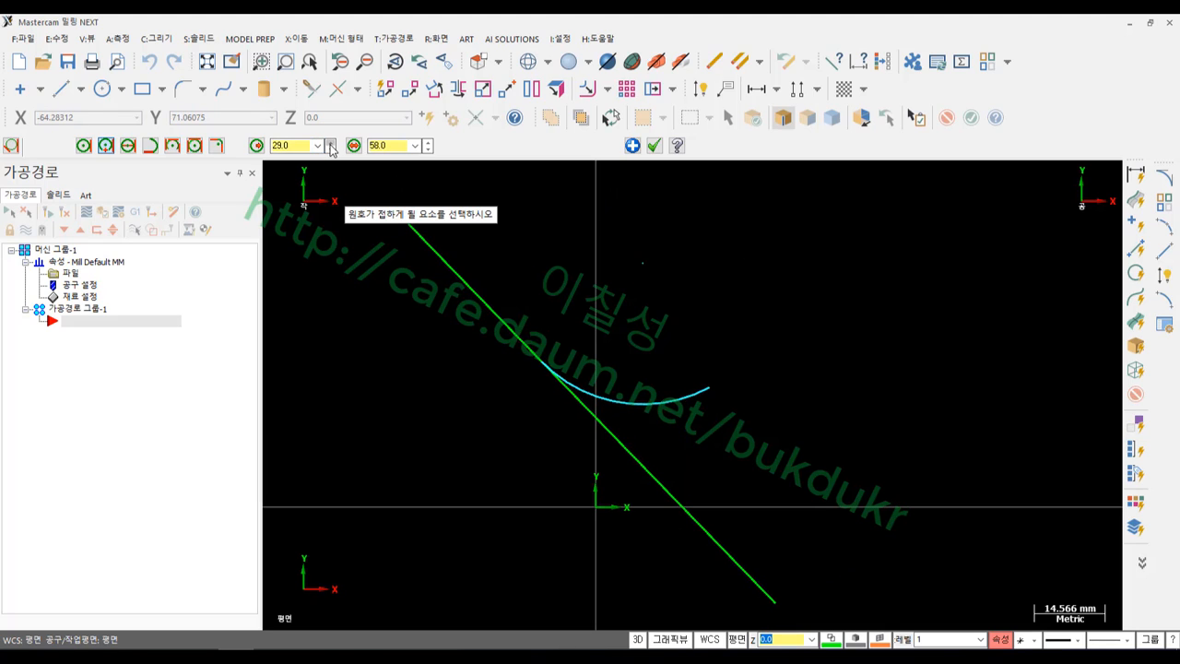
pyautogui.click(330, 143)
pyautogui.click(330, 143)
pyautogui.click(330, 143)
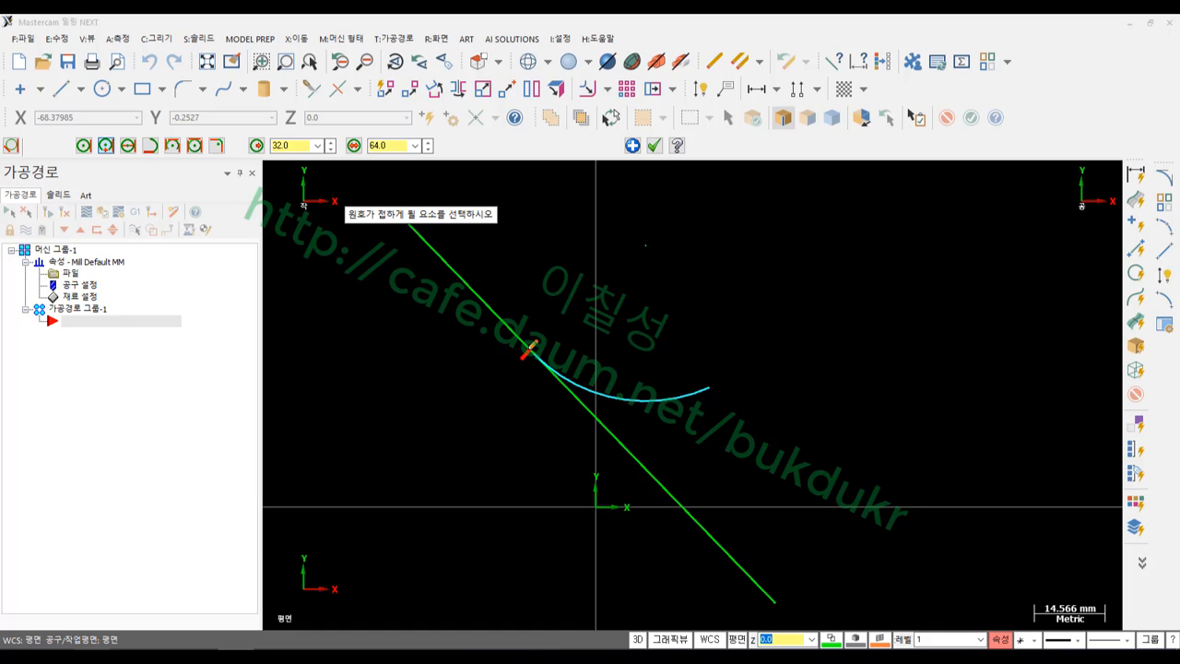
# Hand-annotate the tangent point with a '접점' label, circles and arrows on the arc
pyautogui.moveTo(525, 318)
pyautogui.mouseDown()
pyautogui.moveTo(551, 309)
pyautogui.moveTo(535, 329)
pyautogui.moveTo(557, 330)
pyautogui.mouseUp()
pyautogui.moveTo(558, 327)
pyautogui.mouseDown()
pyautogui.moveTo(572, 323)
pyautogui.moveTo(574, 355)
pyautogui.moveTo(634, 327)
pyautogui.mouseUp()
pyautogui.moveTo(638, 306); pyautogui.dragTo(640, 382)
pyautogui.moveTo(638, 381); pyautogui.dragTo(608, 380)
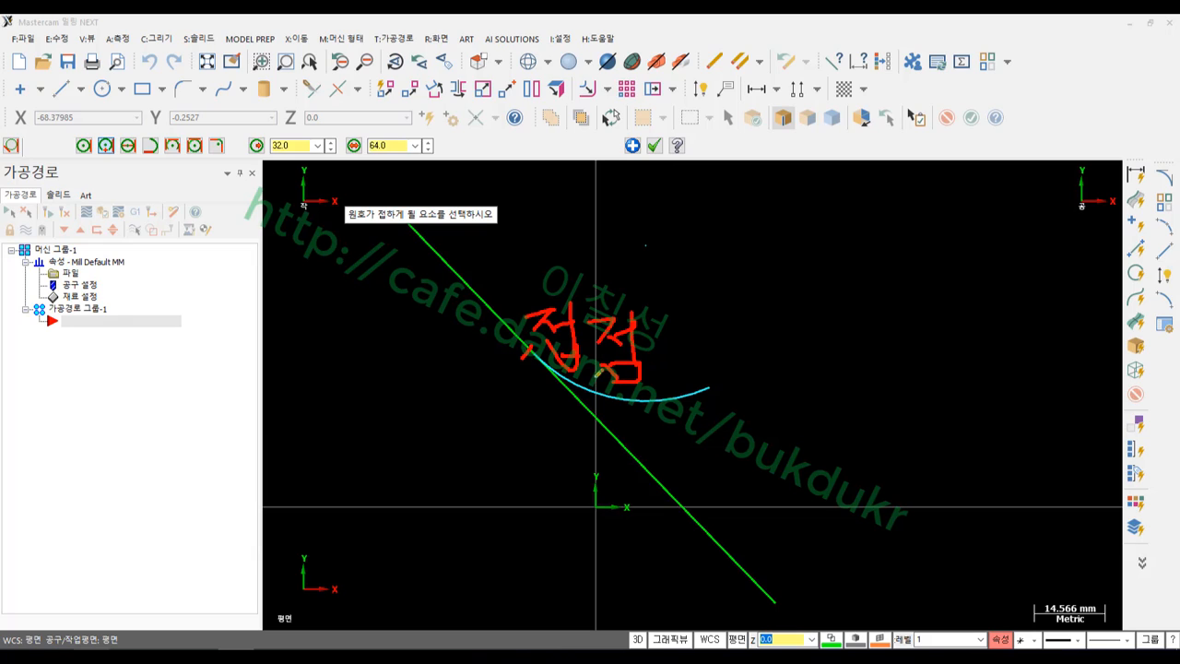
pyautogui.moveTo(527, 352); pyautogui.dragTo(531, 334)
pyautogui.moveTo(681, 347)
pyautogui.mouseDown()
pyautogui.moveTo(684, 397)
pyautogui.moveTo(701, 360)
pyautogui.mouseUp()
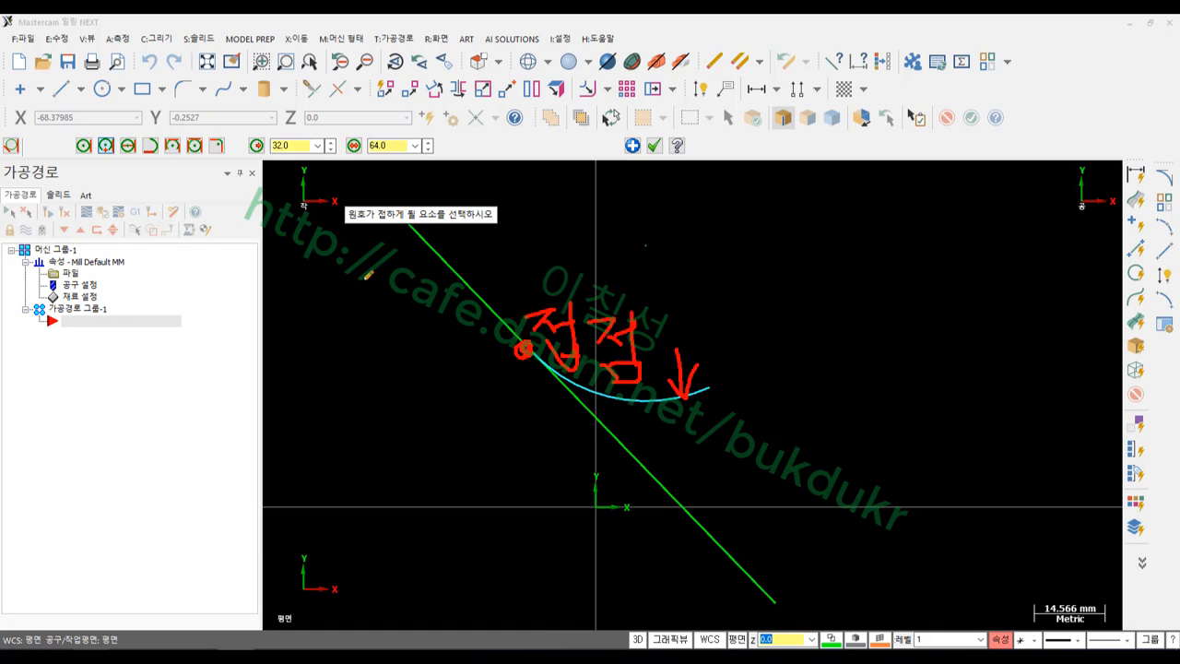
pyautogui.moveTo(724, 372)
pyautogui.mouseDown()
pyautogui.moveTo(708, 379)
pyautogui.moveTo(726, 389)
pyautogui.moveTo(708, 383)
pyautogui.moveTo(719, 373)
pyautogui.mouseUp()
pyautogui.moveTo(98, 167)
pyautogui.mouseDown()
pyautogui.moveTo(64, 155)
pyautogui.moveTo(89, 148)
pyautogui.moveTo(90, 173)
pyautogui.moveTo(104, 128)
pyautogui.moveTo(115, 165)
pyautogui.mouseUp()
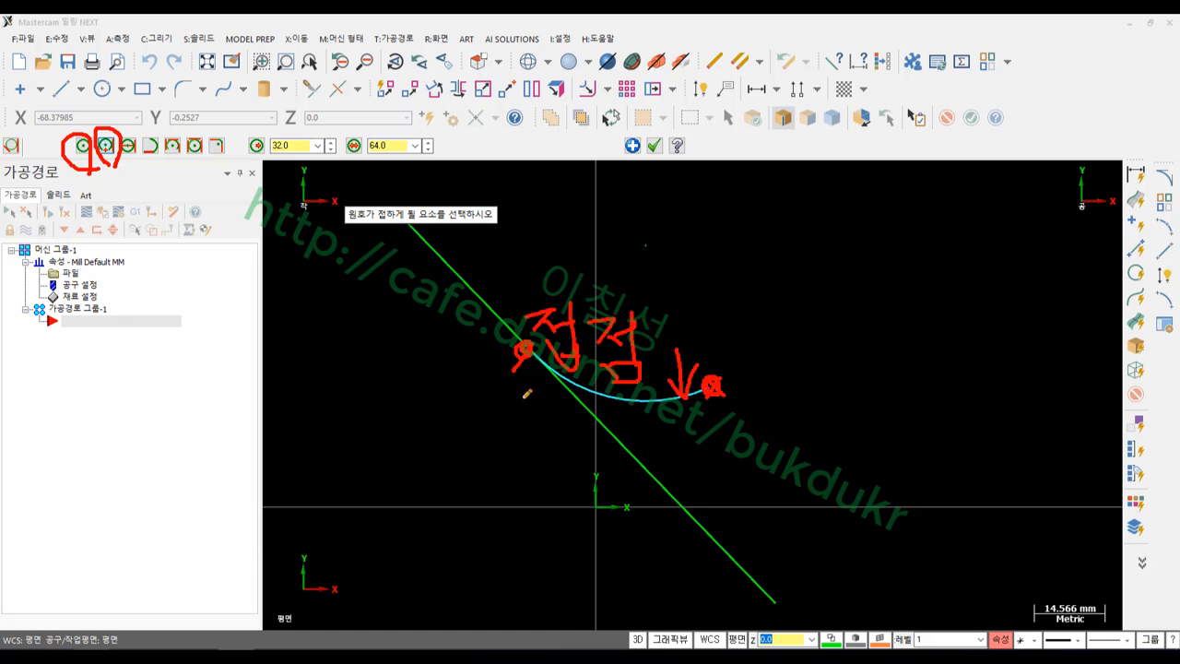
pyautogui.moveTo(535, 332)
pyautogui.mouseDown()
pyautogui.moveTo(502, 365)
pyautogui.moveTo(537, 357)
pyautogui.mouseUp()
pyautogui.moveTo(705, 377); pyautogui.dragTo(716, 384)
# Clear the on-screen pen annotations and switch to the tangent-arc reference PDF
pyautogui.rightClick(829, 295)
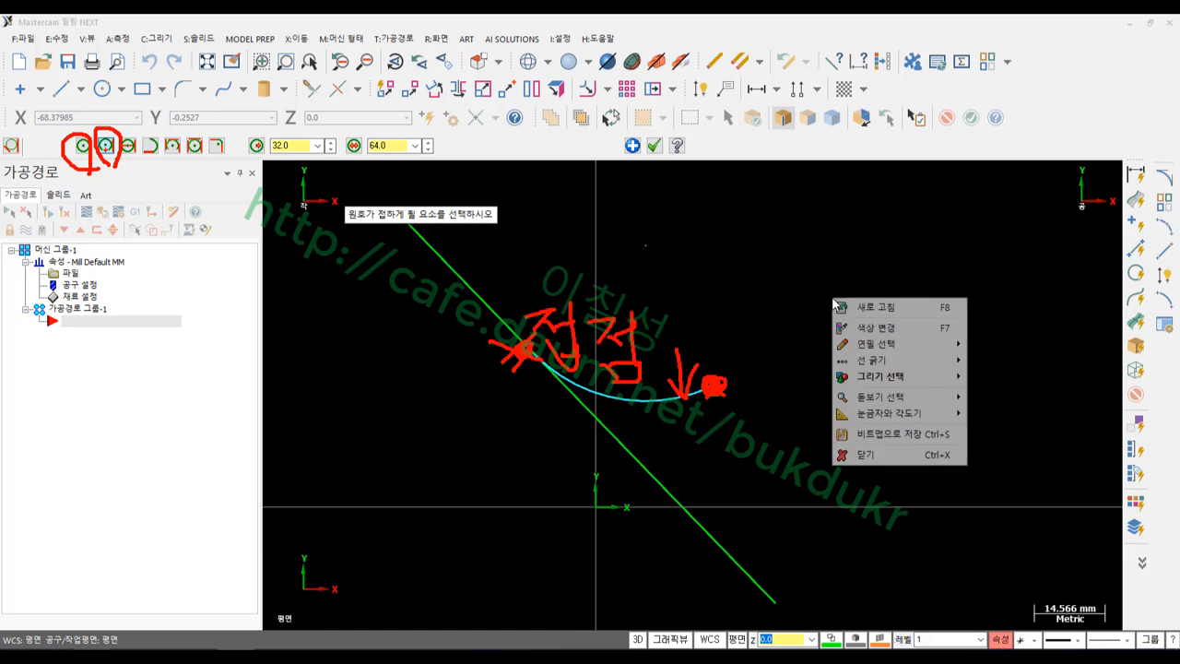
pyautogui.click(862, 453)
pyautogui.hotkey('alt', 'Tab')
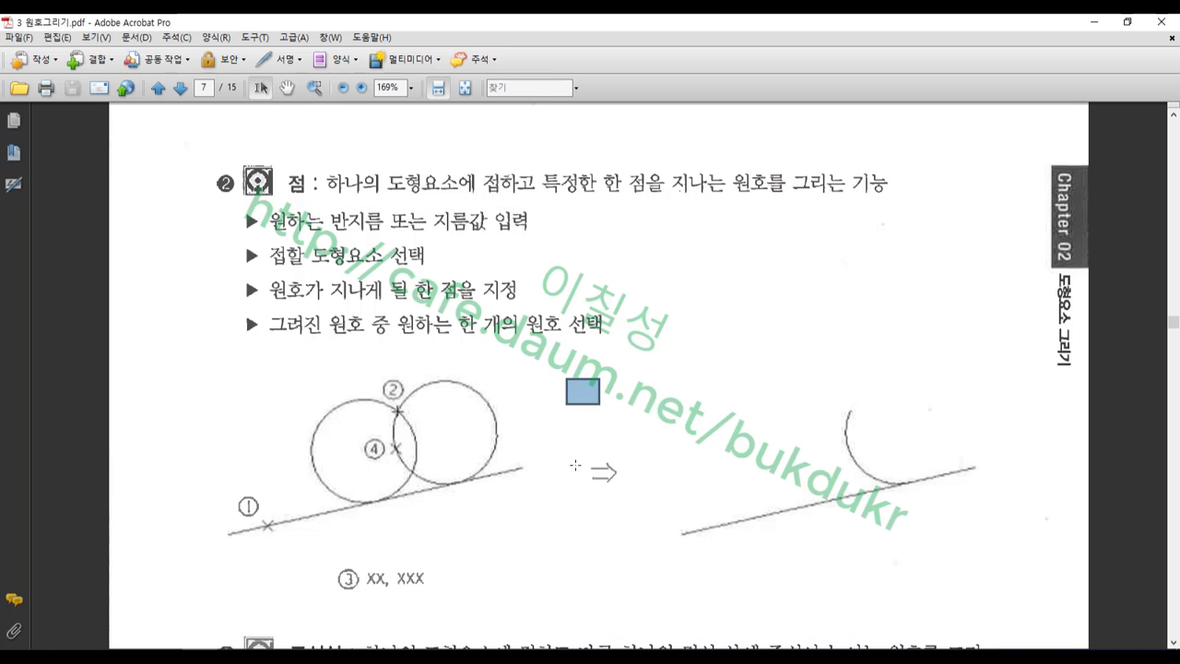
# Scroll the handout down to section ③ 중심선
pyautogui.scroll(-5, 562, 405)
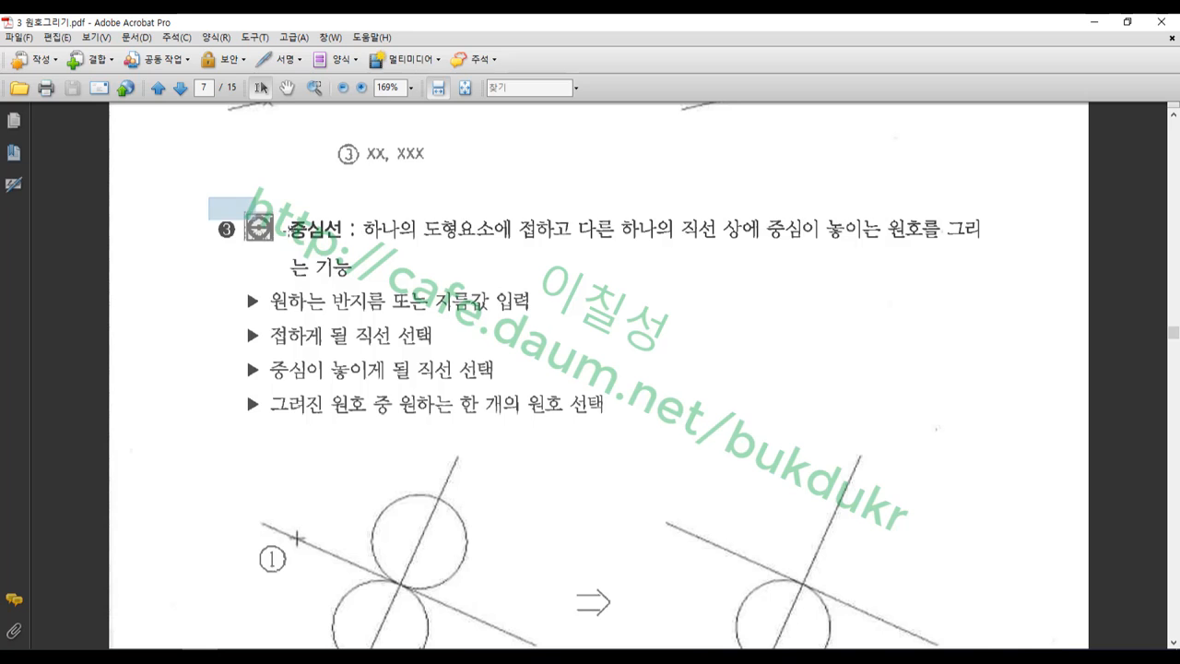
pyautogui.scroll(-1, 559, 274)
pyautogui.scroll(-2, 560, 274)
pyautogui.scroll(1, 560, 273)
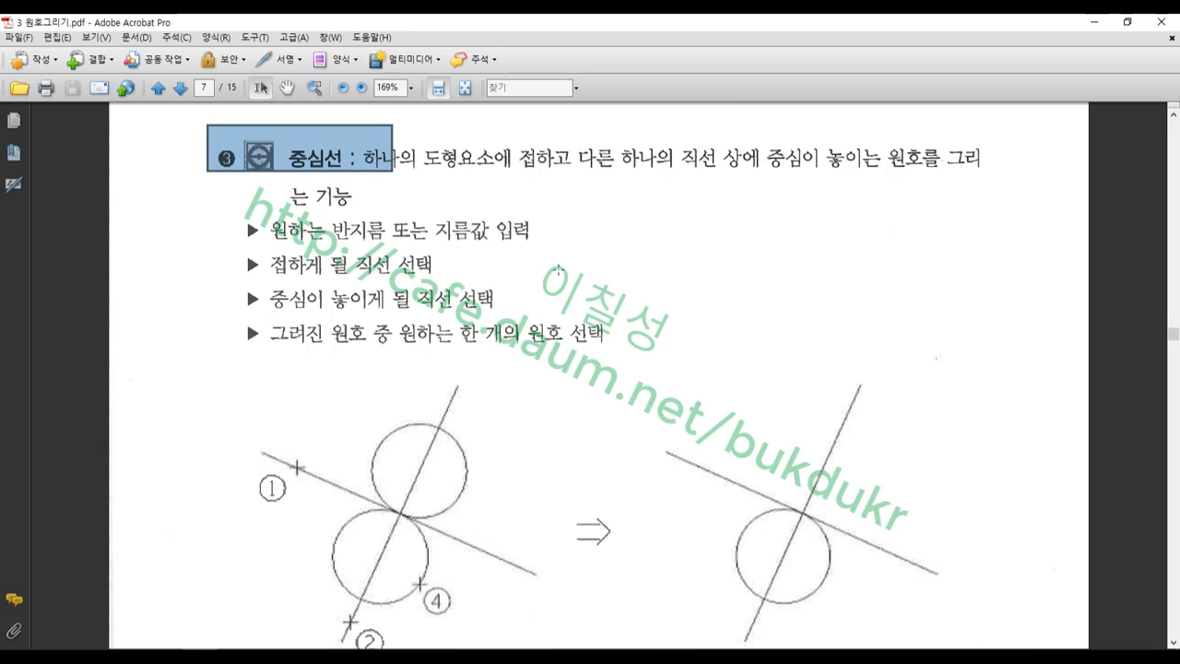
pyautogui.scroll(-2, 557, 269)
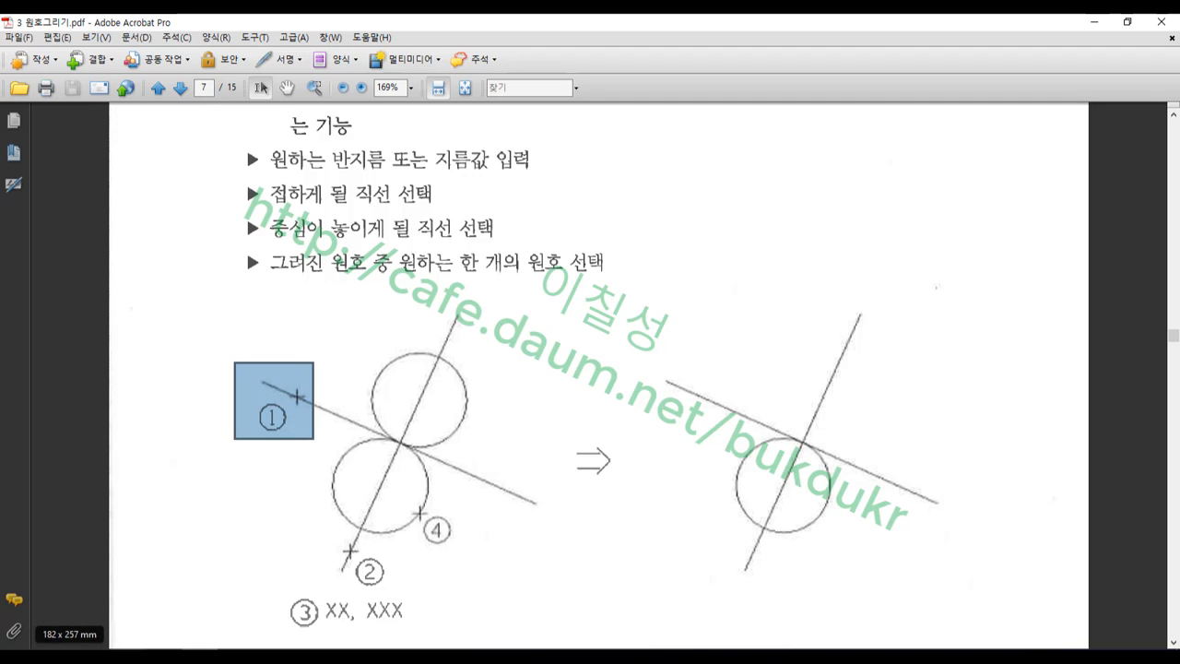
# Circle points ② and ④ with the pen, then close the pen overlay
pyautogui.click(88, 655)
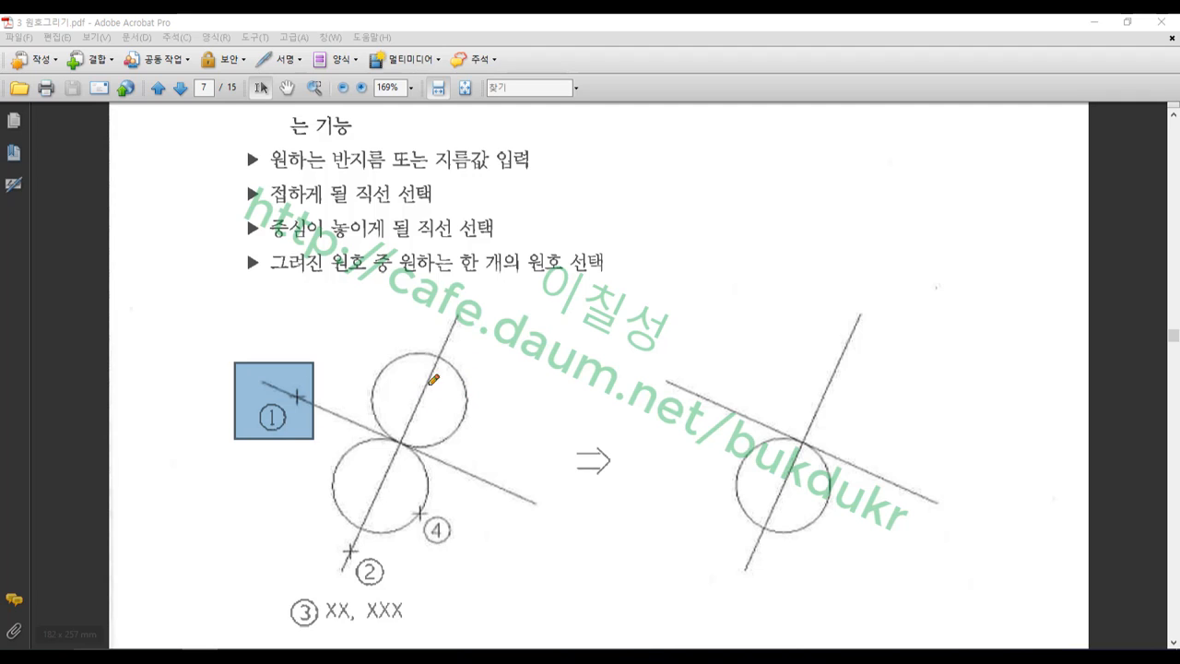
pyautogui.moveTo(369, 593)
pyautogui.mouseDown()
pyautogui.moveTo(353, 540)
pyautogui.moveTo(392, 583)
pyautogui.moveTo(360, 593)
pyautogui.mouseUp()
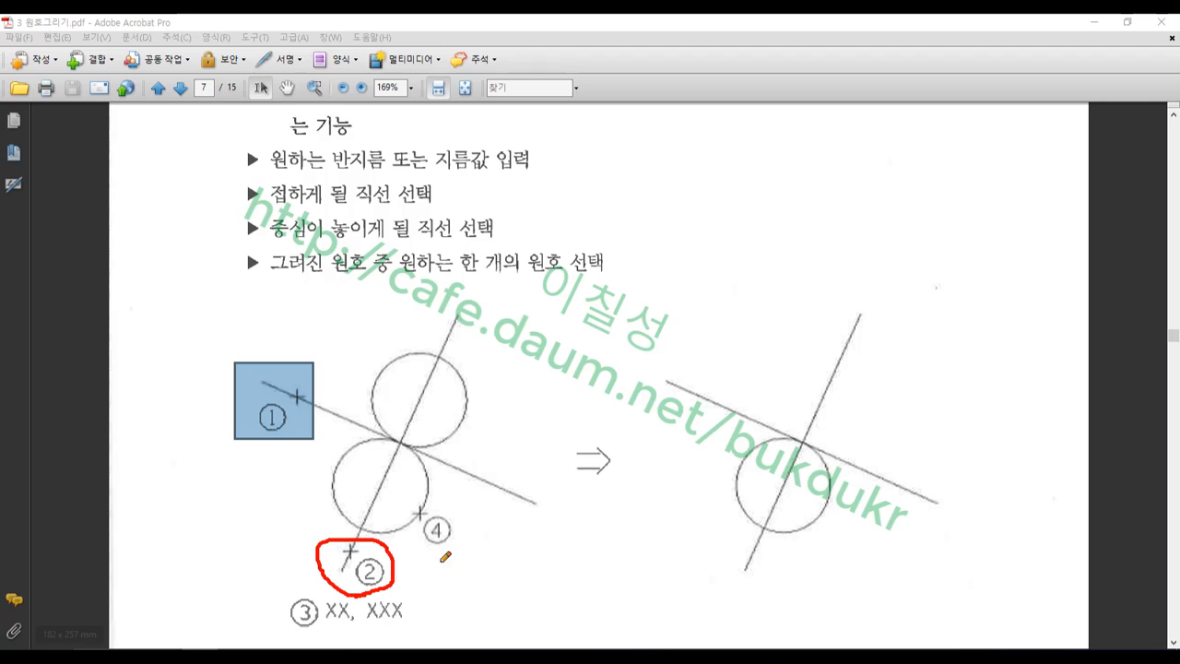
pyautogui.moveTo(447, 551)
pyautogui.mouseDown()
pyautogui.moveTo(411, 534)
pyautogui.moveTo(442, 500)
pyautogui.moveTo(448, 547)
pyautogui.mouseUp()
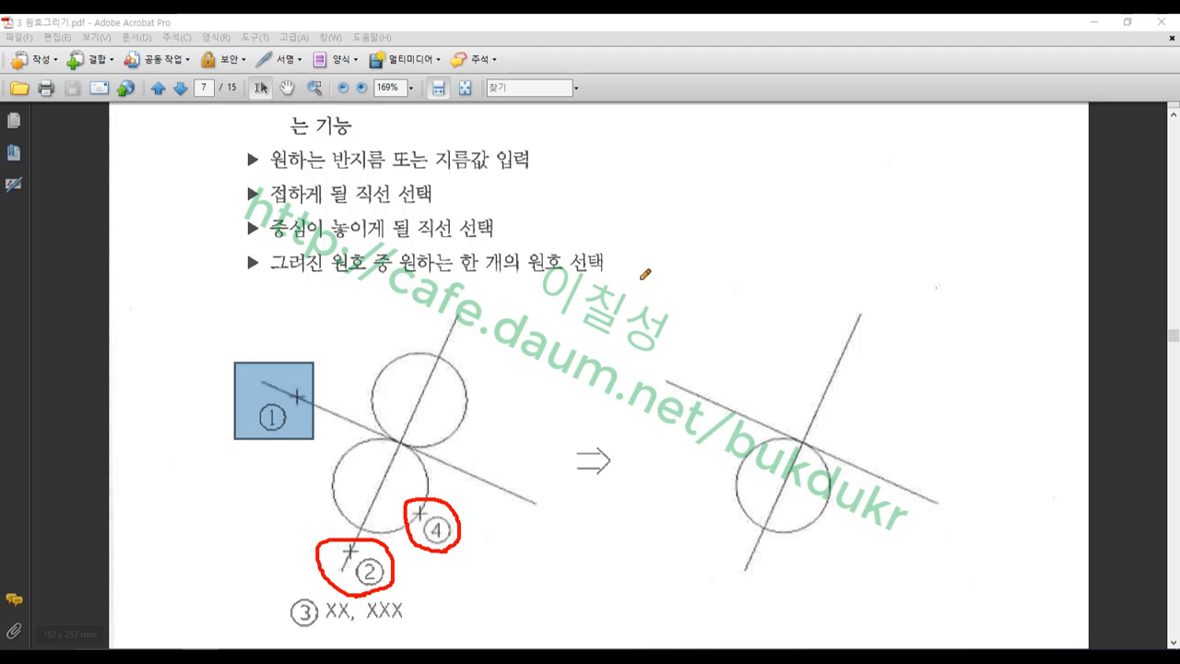
pyautogui.rightClick(683, 261)
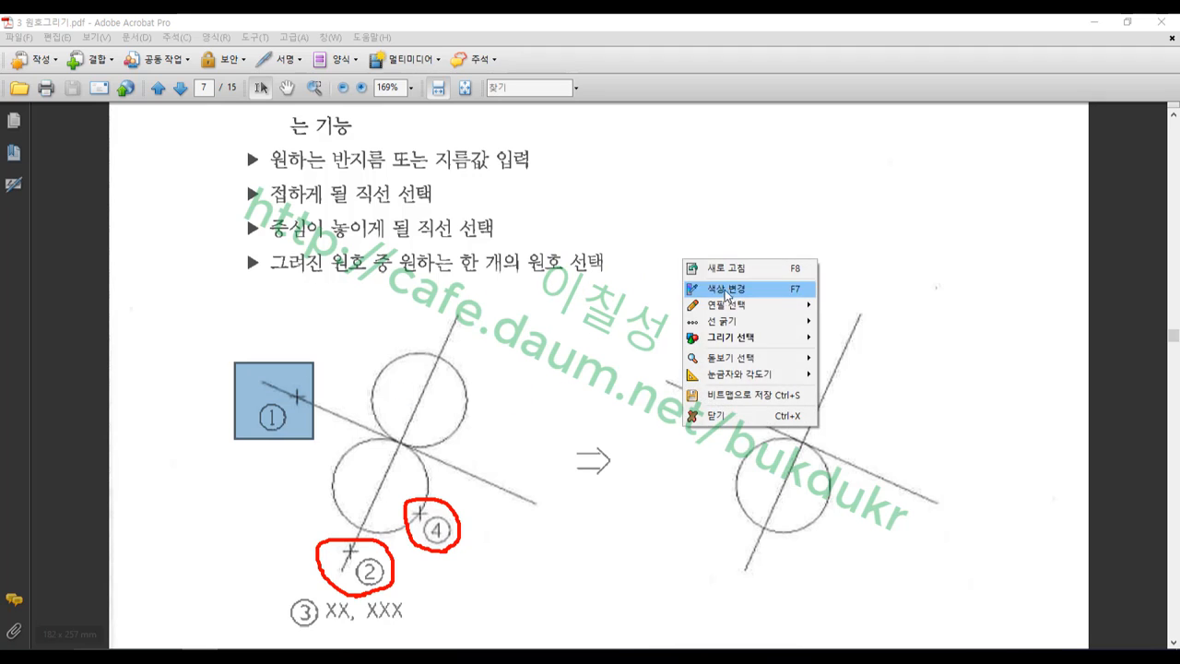
pyautogui.click(719, 416)
# Back in Mastercam, accept the radius-32 tangent arc and then undo it
pyautogui.click(164, 656)
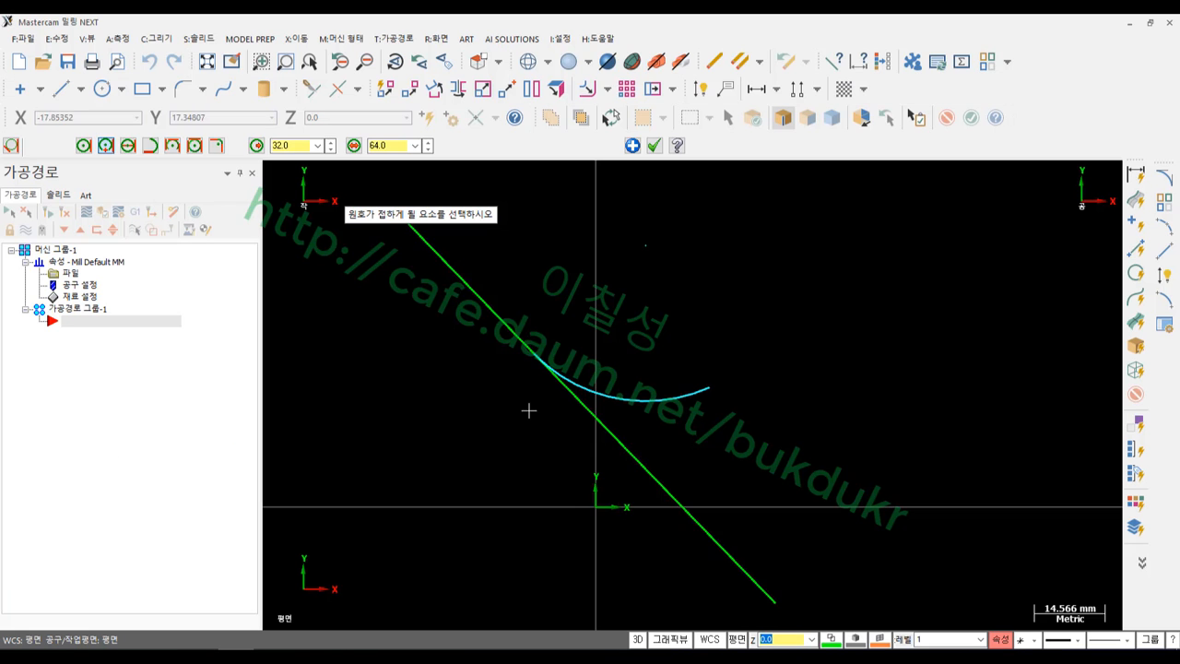
pyautogui.scroll(-4, 489, 424)
pyautogui.click(653, 145)
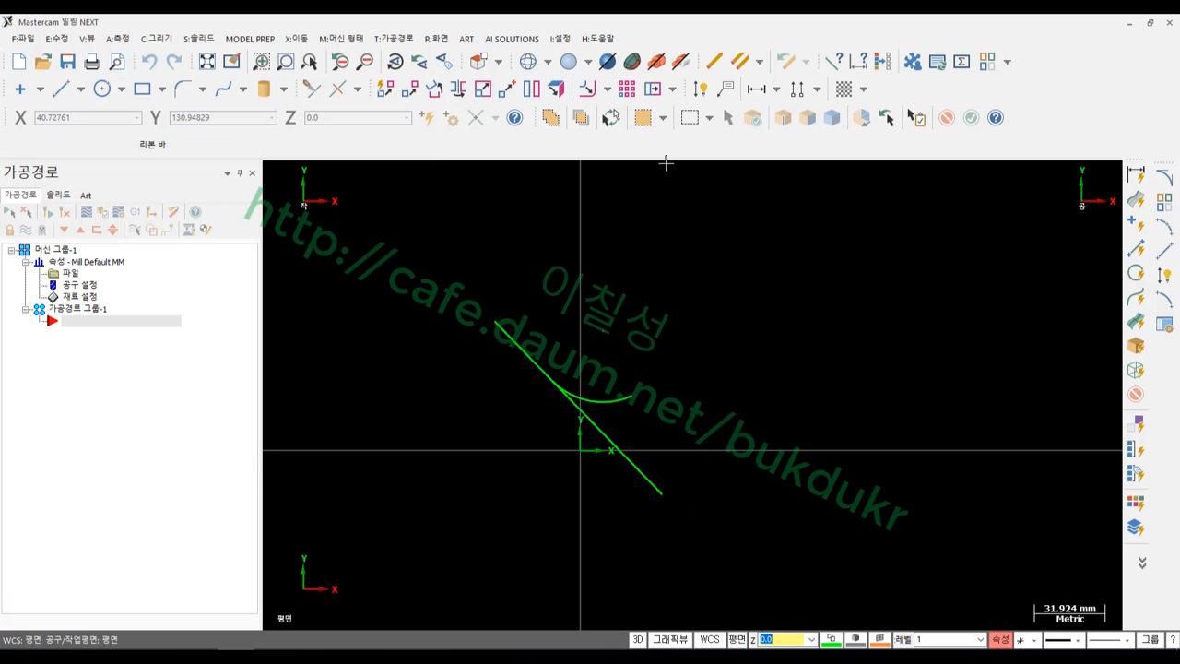
pyautogui.click(148, 62)
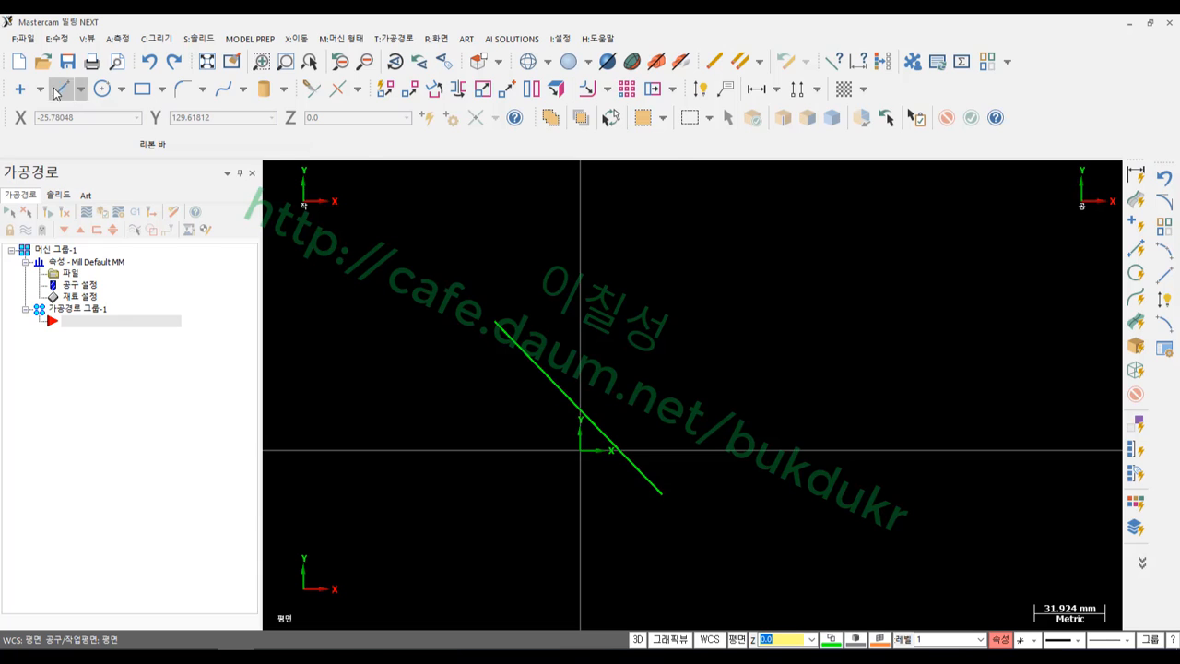
# Draw a long line by two endpoints crossing the short diagonal line
pyautogui.click(55, 93)
pyautogui.click(819, 292)
pyautogui.click(375, 486)
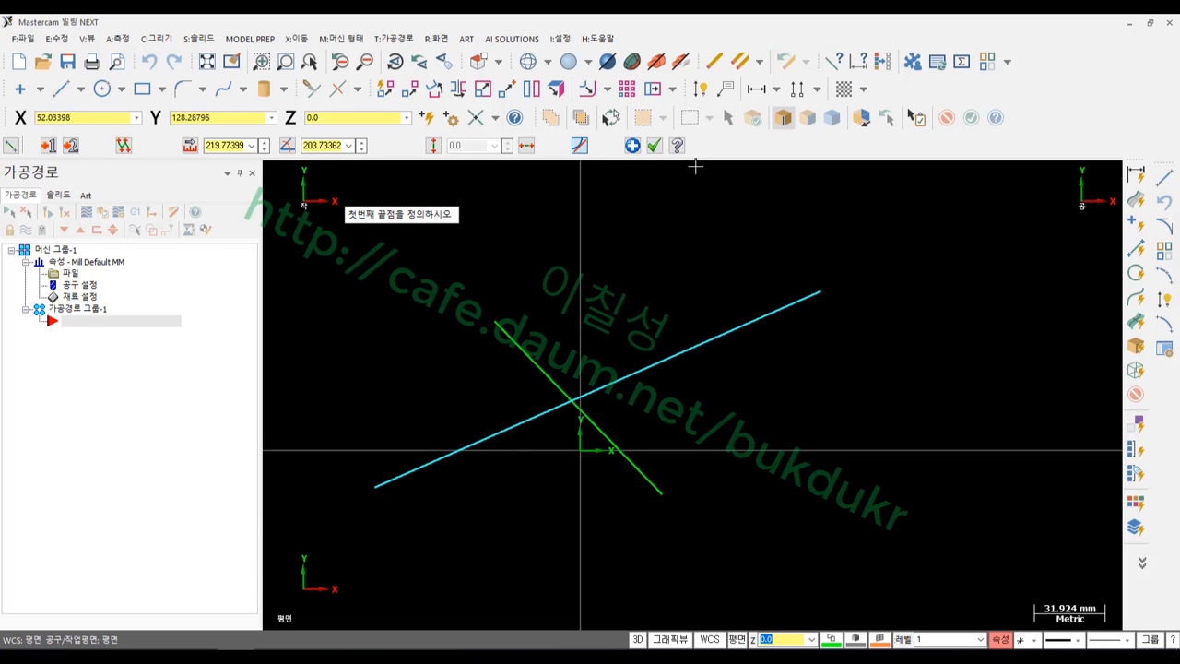
pyautogui.click(653, 145)
pyautogui.scroll(2, 613, 447)
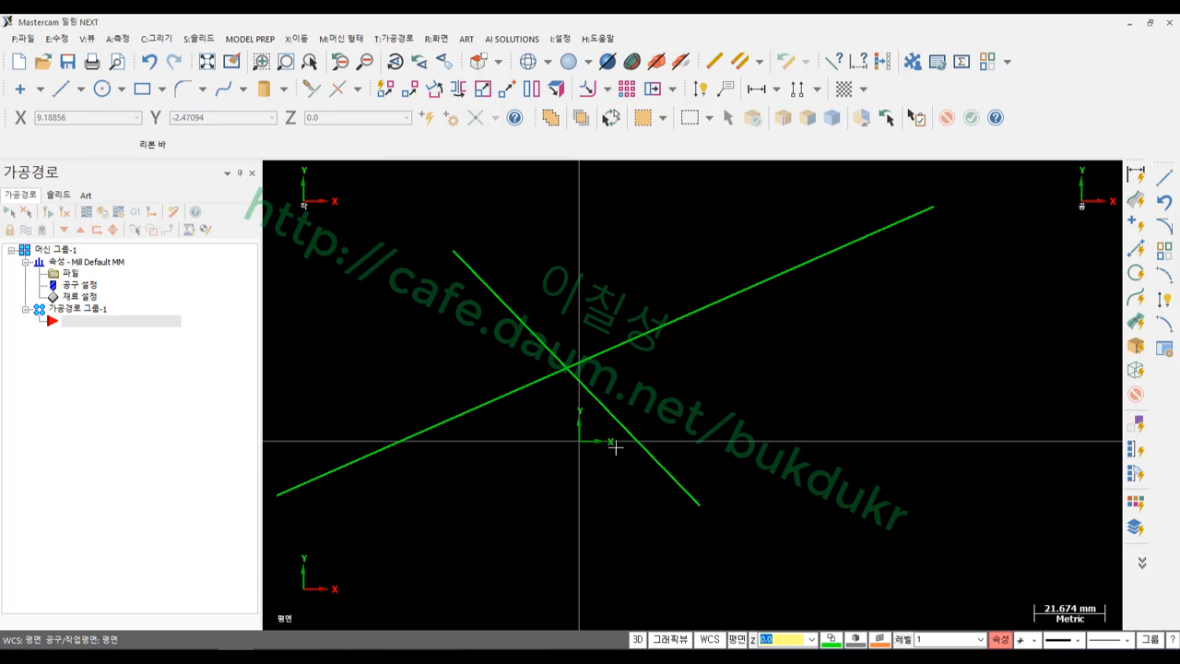
pyautogui.click(513, 310)
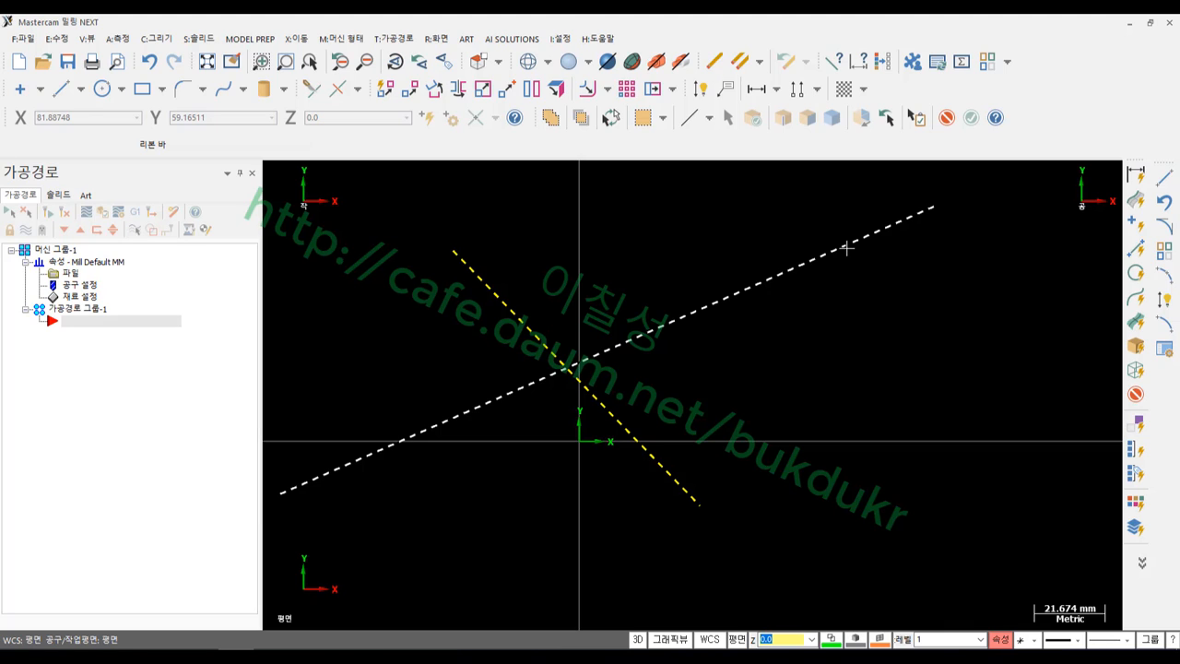
pyautogui.click(164, 39)
# Create an R25 circle tangent to the short line, centred on the long line, keeping the upper-right one
pyautogui.moveTo(176, 94)
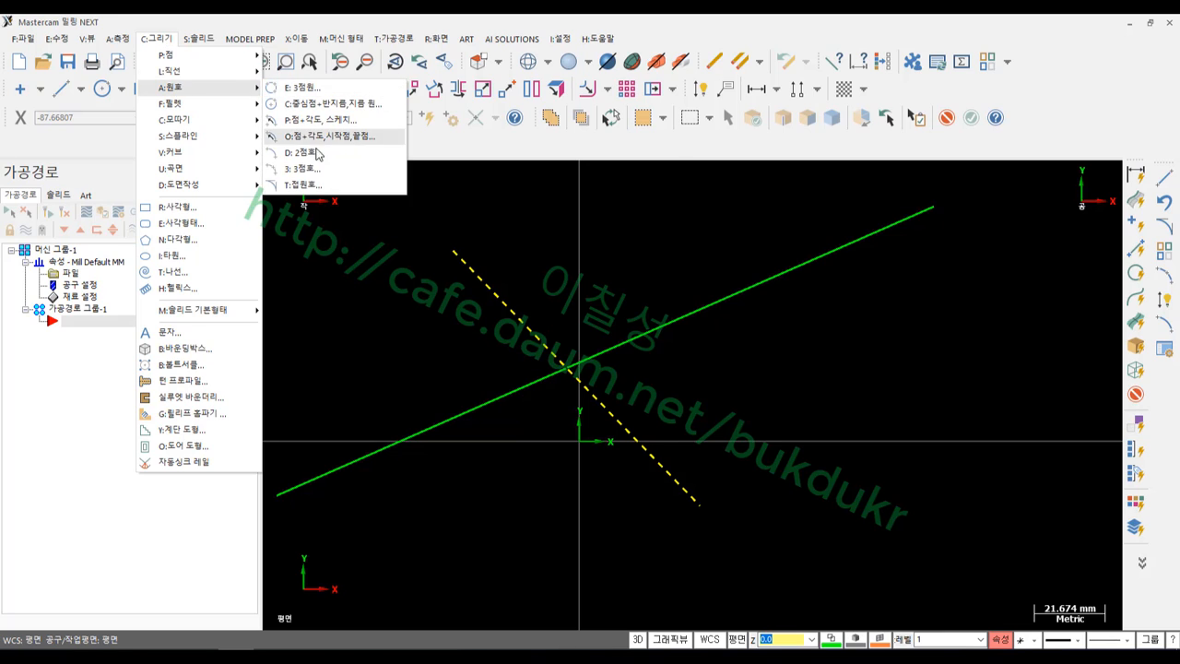
pyautogui.click(315, 187)
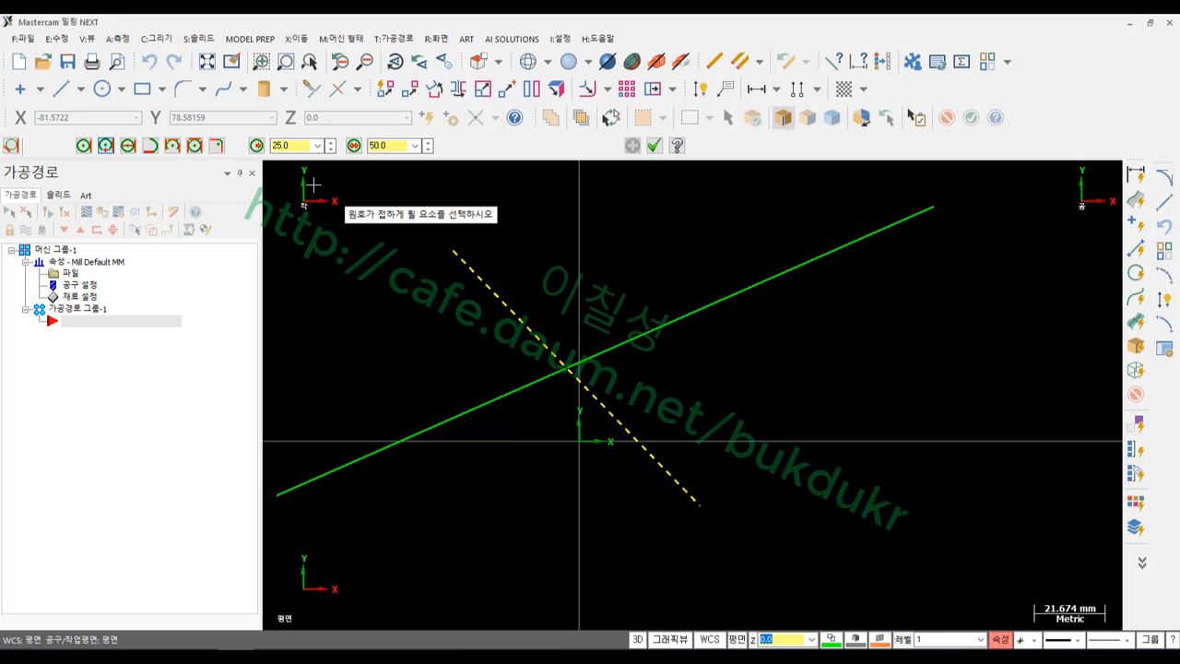
pyautogui.click(129, 147)
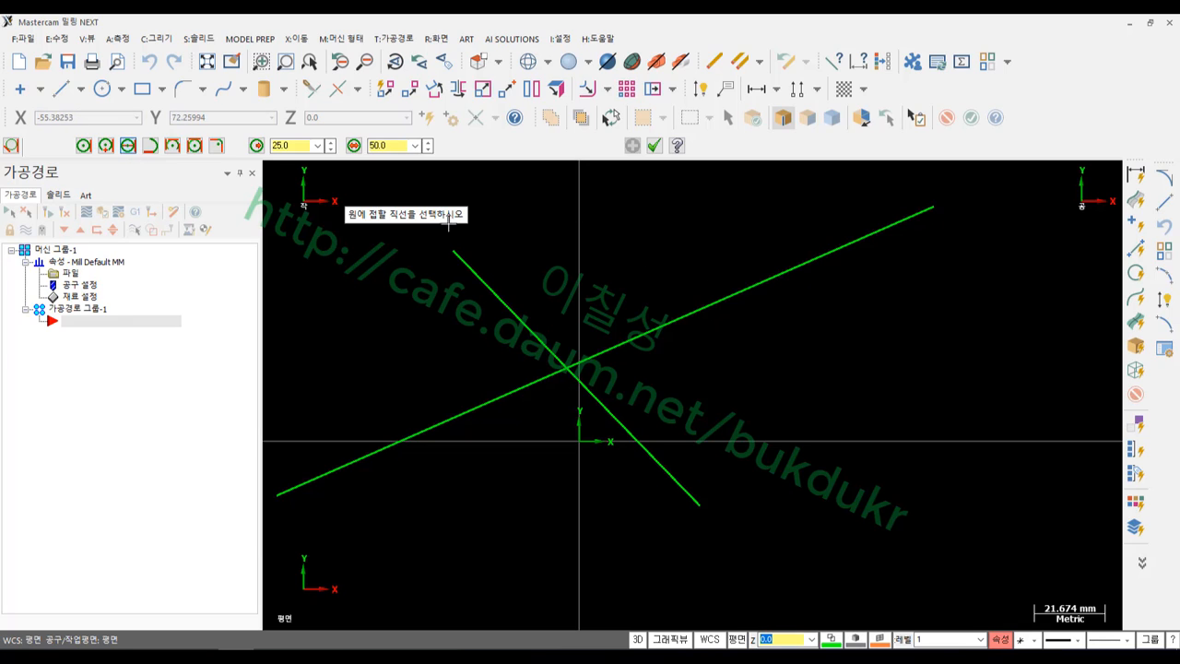
pyautogui.click(497, 284)
pyautogui.click(497, 284)
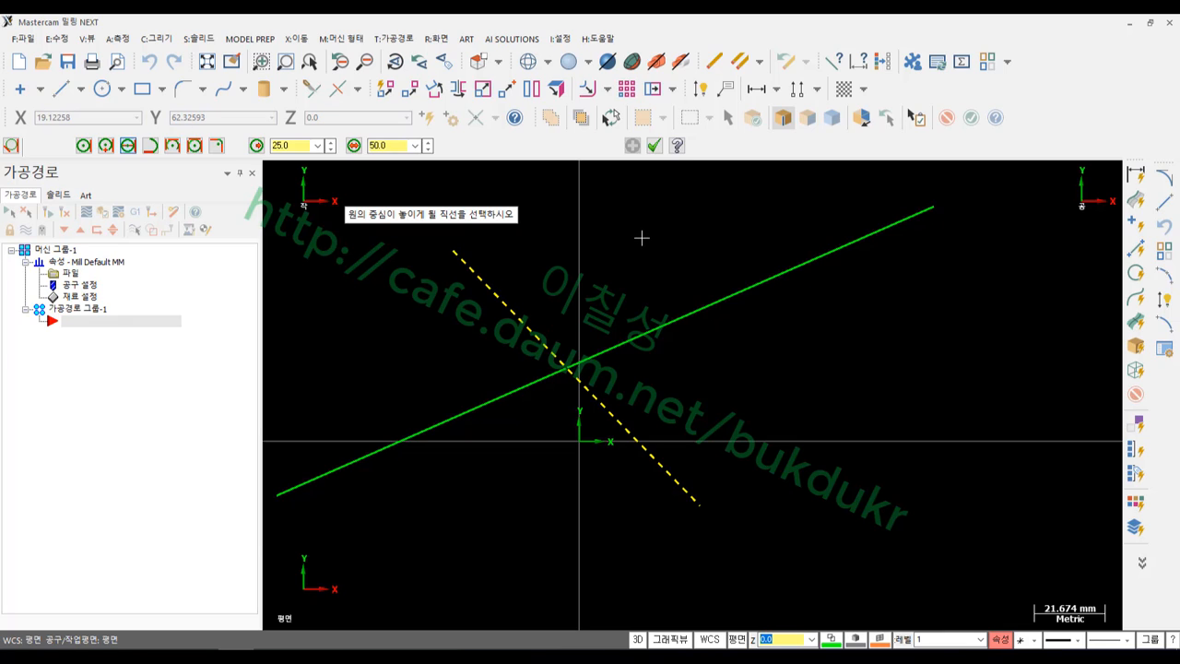
pyautogui.click(781, 272)
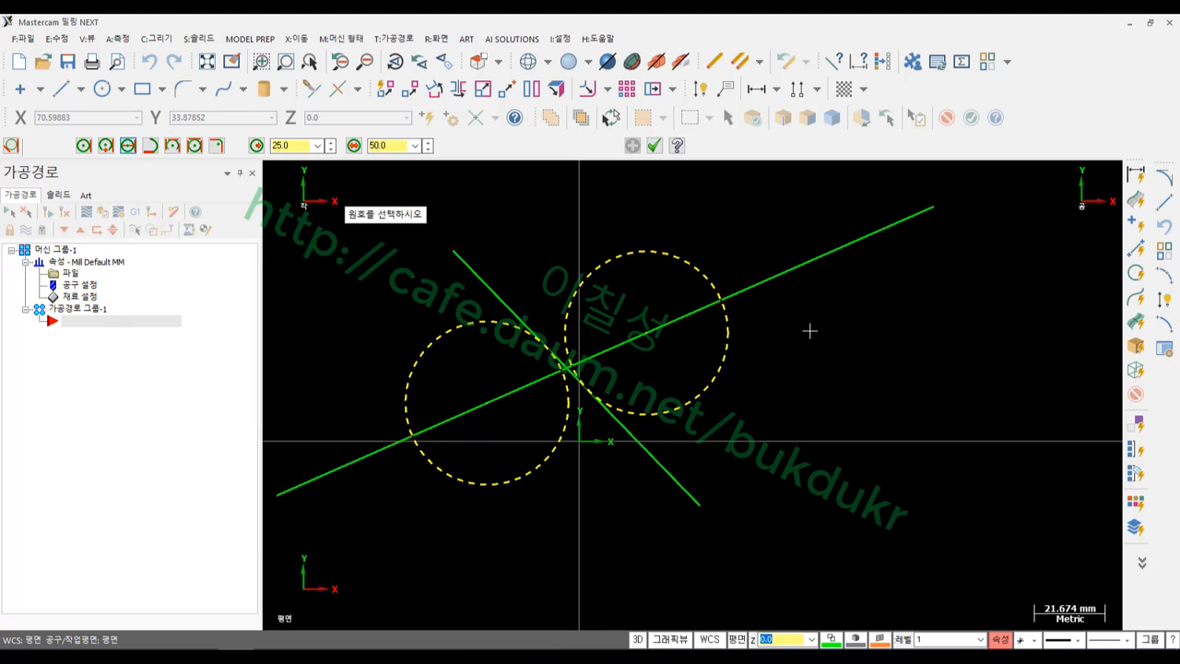
pyautogui.click(691, 265)
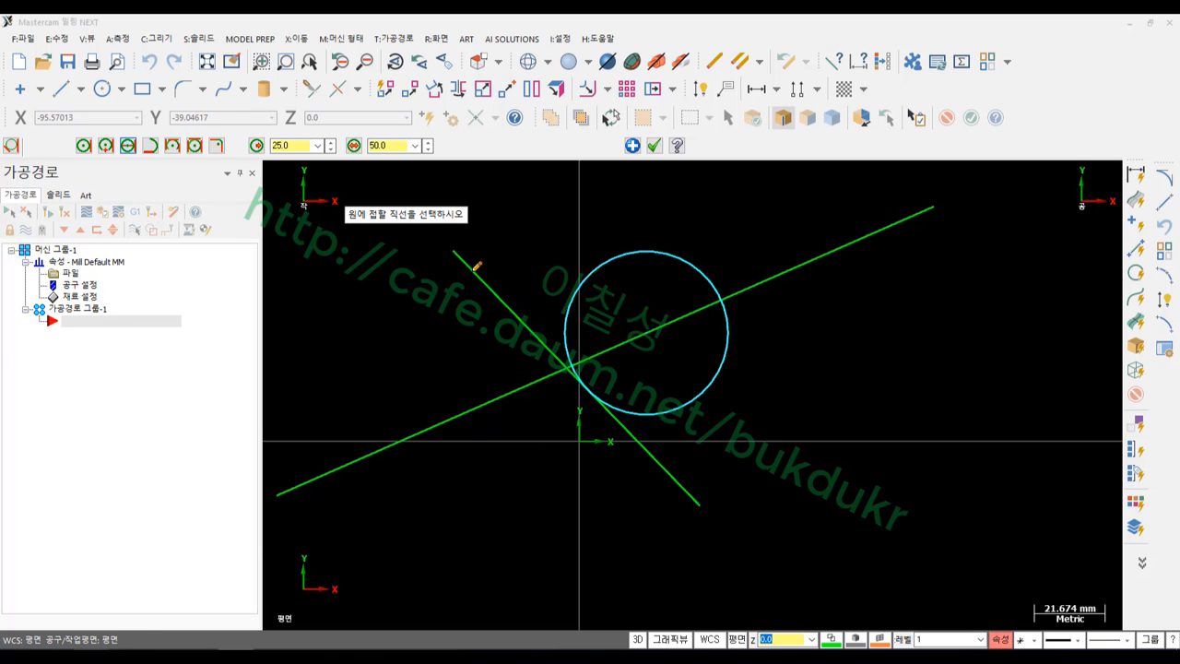
# Annotate both lines and the radius-25 setting with pen arrows and circles
pyautogui.moveTo(476, 266)
pyautogui.mouseDown()
pyautogui.moveTo(456, 271)
pyautogui.moveTo(472, 266)
pyautogui.mouseUp()
pyautogui.moveTo(811, 228)
pyautogui.mouseDown()
pyautogui.moveTo(823, 247)
pyautogui.moveTo(838, 217)
pyautogui.mouseUp()
pyautogui.moveTo(824, 181)
pyautogui.mouseDown()
pyautogui.moveTo(830, 227)
pyautogui.moveTo(845, 220)
pyautogui.mouseUp()
pyautogui.moveTo(492, 212)
pyautogui.mouseDown()
pyautogui.moveTo(462, 261)
pyautogui.moveTo(474, 242)
pyautogui.mouseUp()
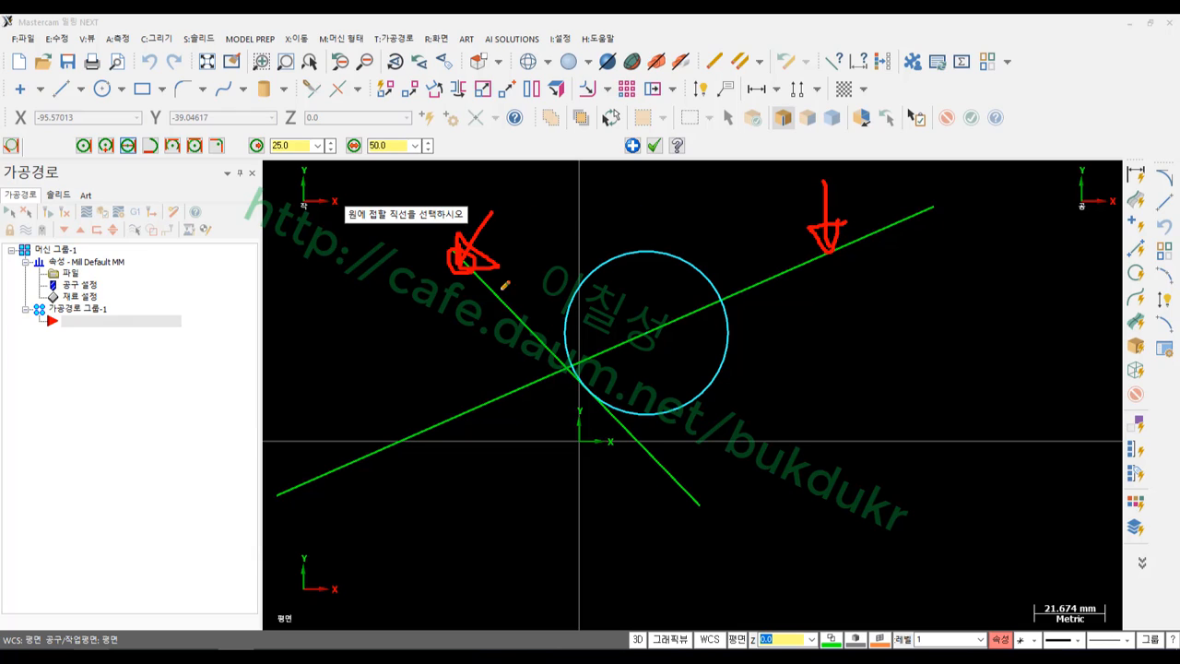
pyautogui.moveTo(842, 254)
pyautogui.mouseDown()
pyautogui.moveTo(820, 177)
pyautogui.moveTo(855, 238)
pyautogui.mouseUp()
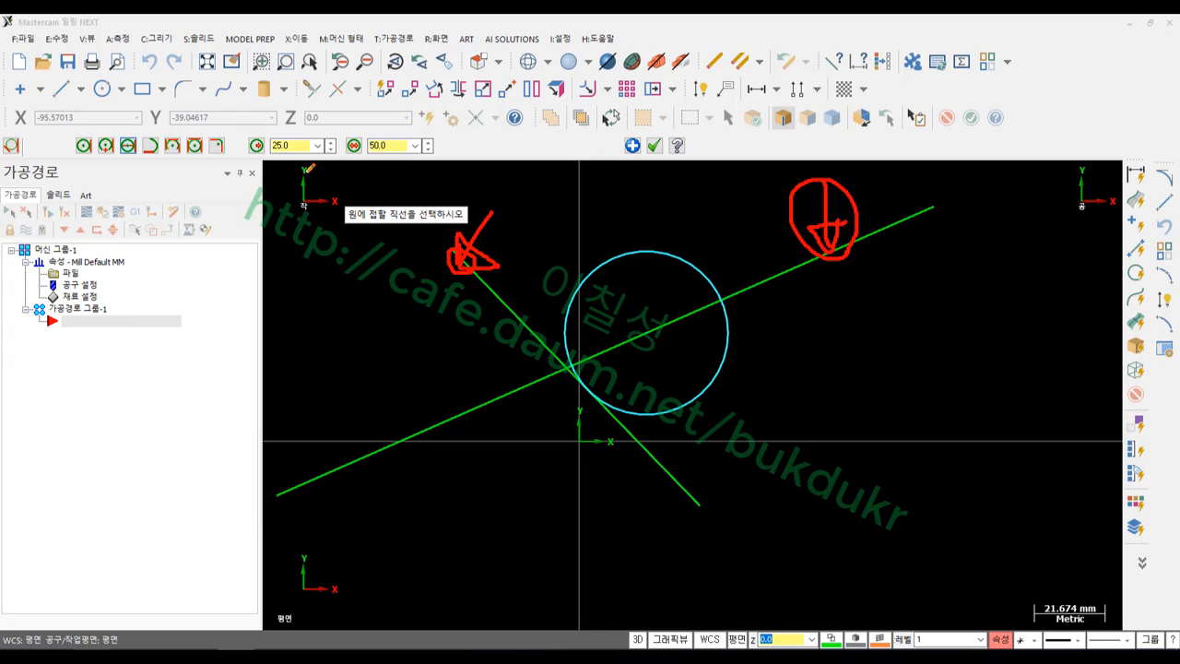
pyautogui.moveTo(311, 167)
pyautogui.mouseDown()
pyautogui.moveTo(318, 104)
pyautogui.moveTo(271, 156)
pyautogui.mouseUp()
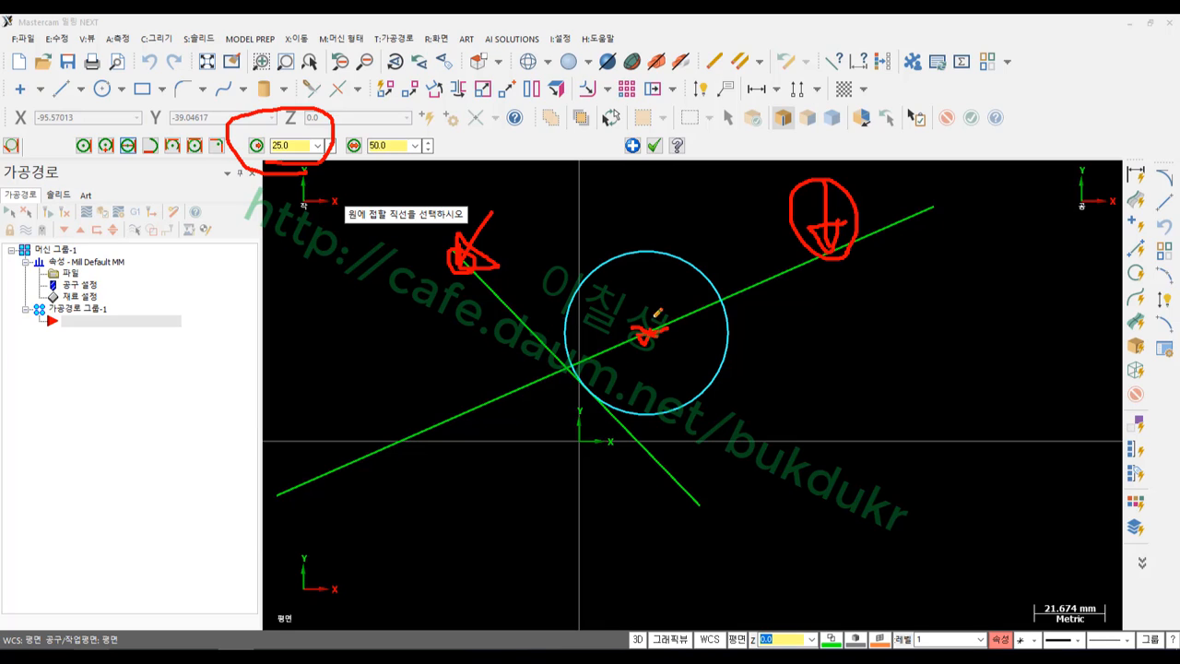
# Clear the annotations, accept the tangent circle, and switch to the tutorial PDF
pyautogui.rightClick(845, 351)
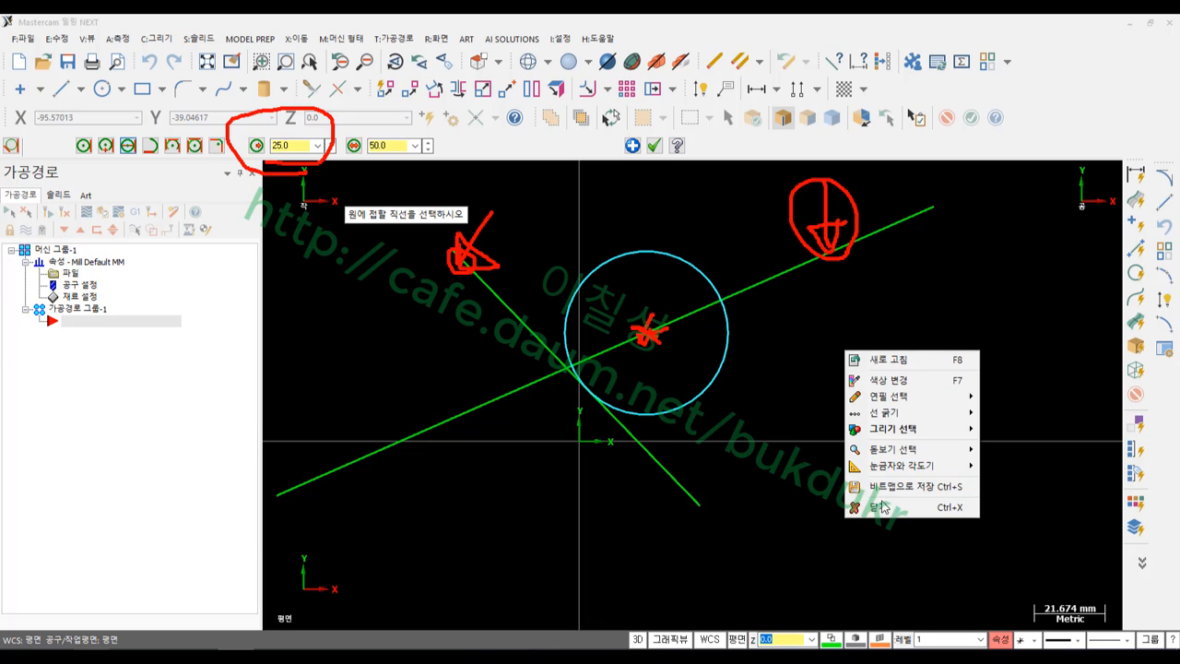
pyautogui.click(882, 506)
pyautogui.click(655, 145)
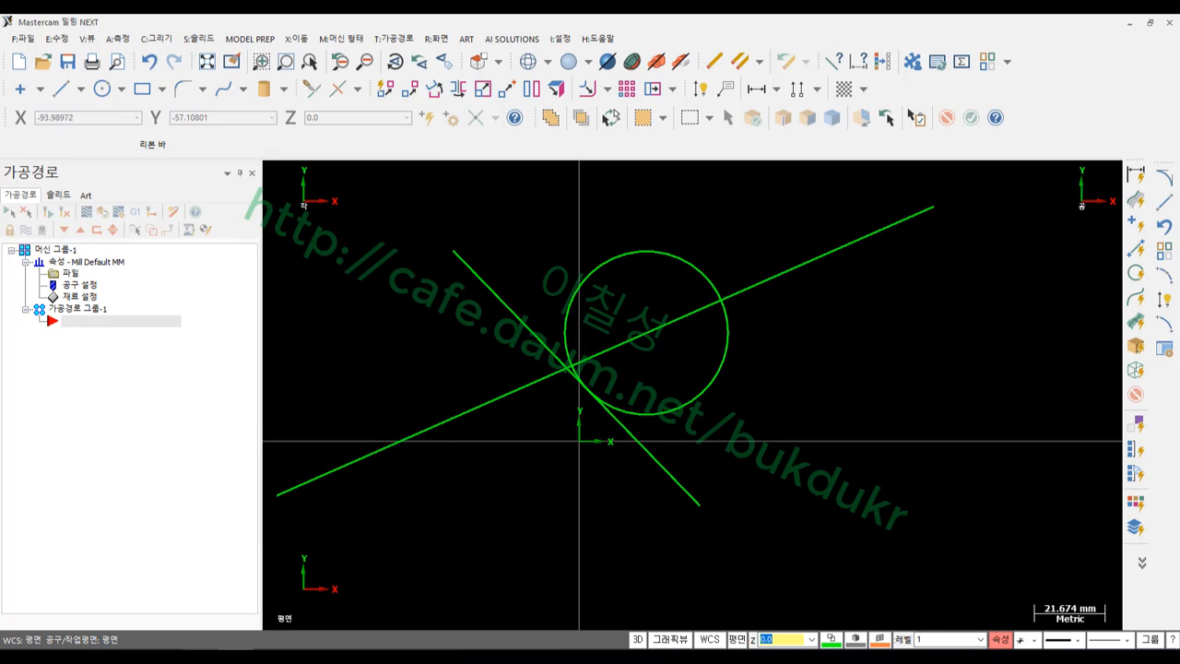
pyautogui.click(246, 656)
pyautogui.scroll(-6, 580, 360)
# Highlight the page 8 다이나믹 heading and bullets, then return to Mastercam
pyautogui.scroll(-3, 580, 360)
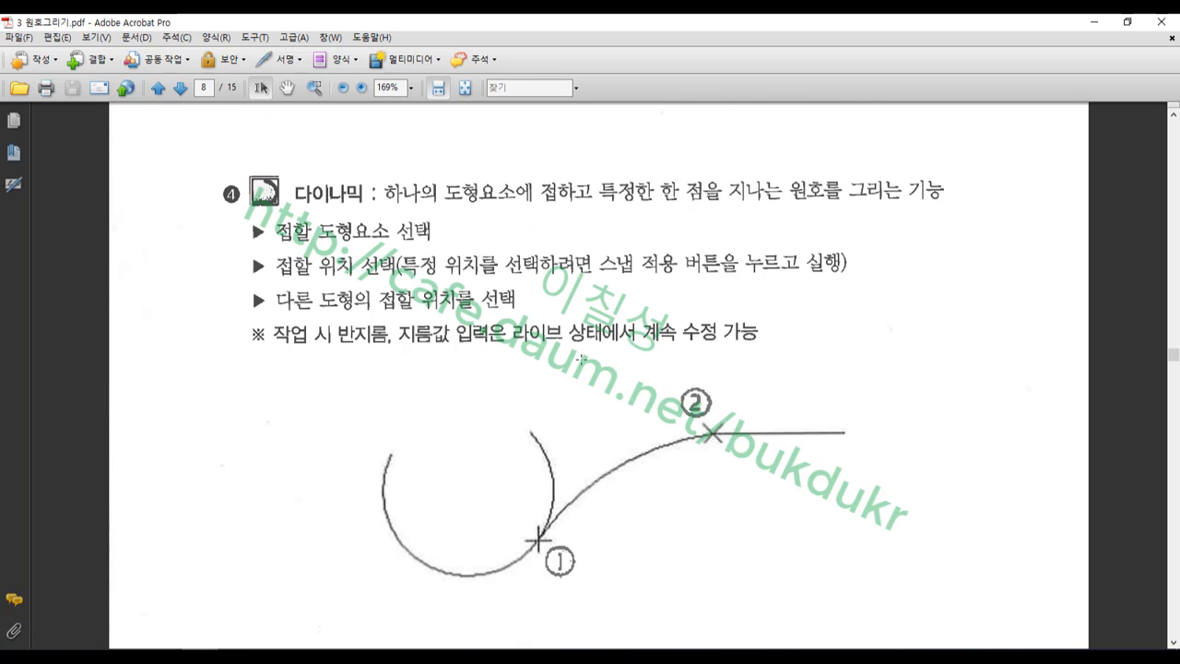
pyautogui.moveTo(234, 150); pyautogui.dragTo(969, 323)
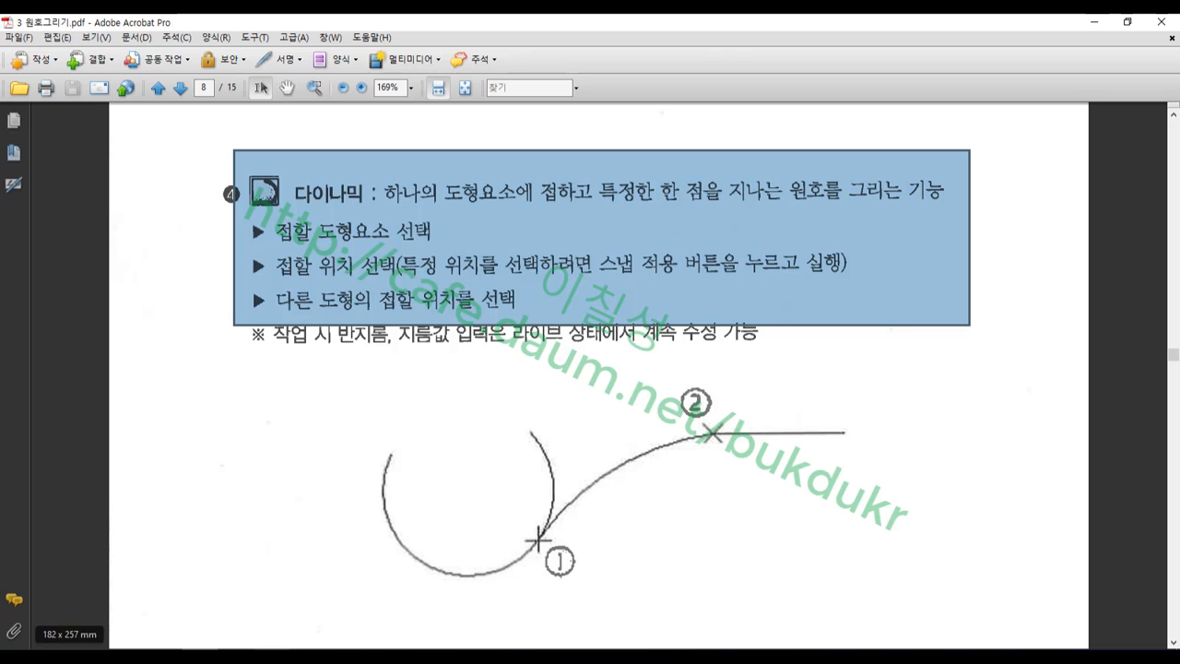
pyautogui.click(236, 657)
pyautogui.scroll(-2, 504, 447)
# Delete the radius-25 tangent circle
pyautogui.scroll(-1, 698, 457)
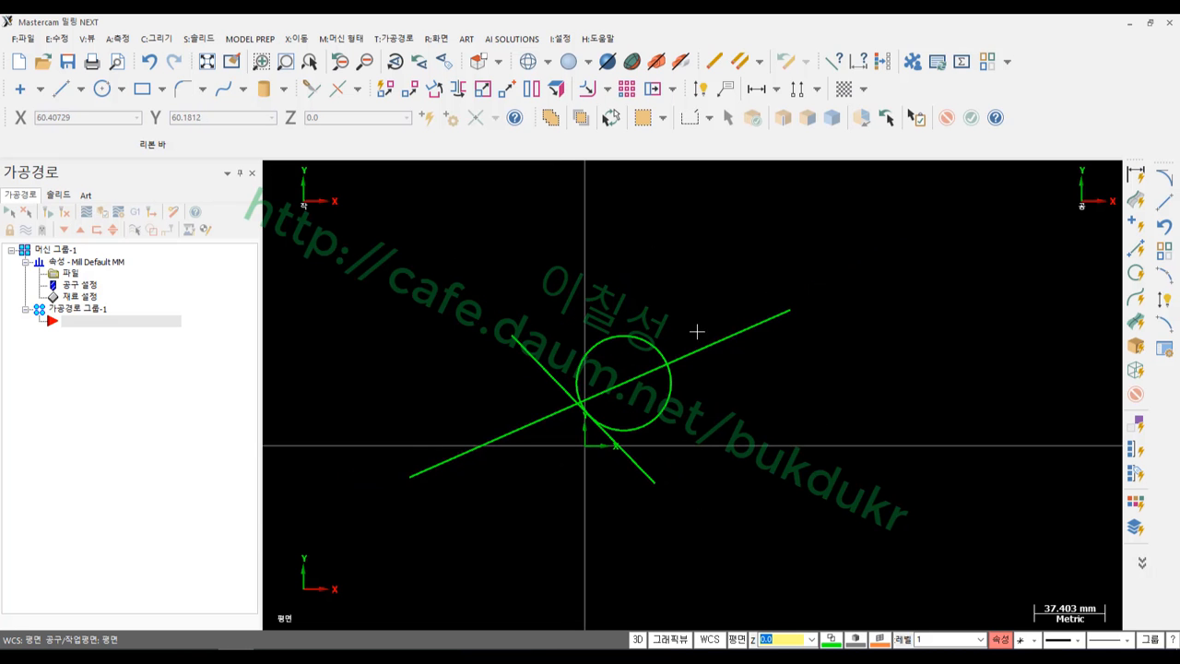
pyautogui.click(658, 343)
pyautogui.click(729, 327)
pyautogui.press('Delete')
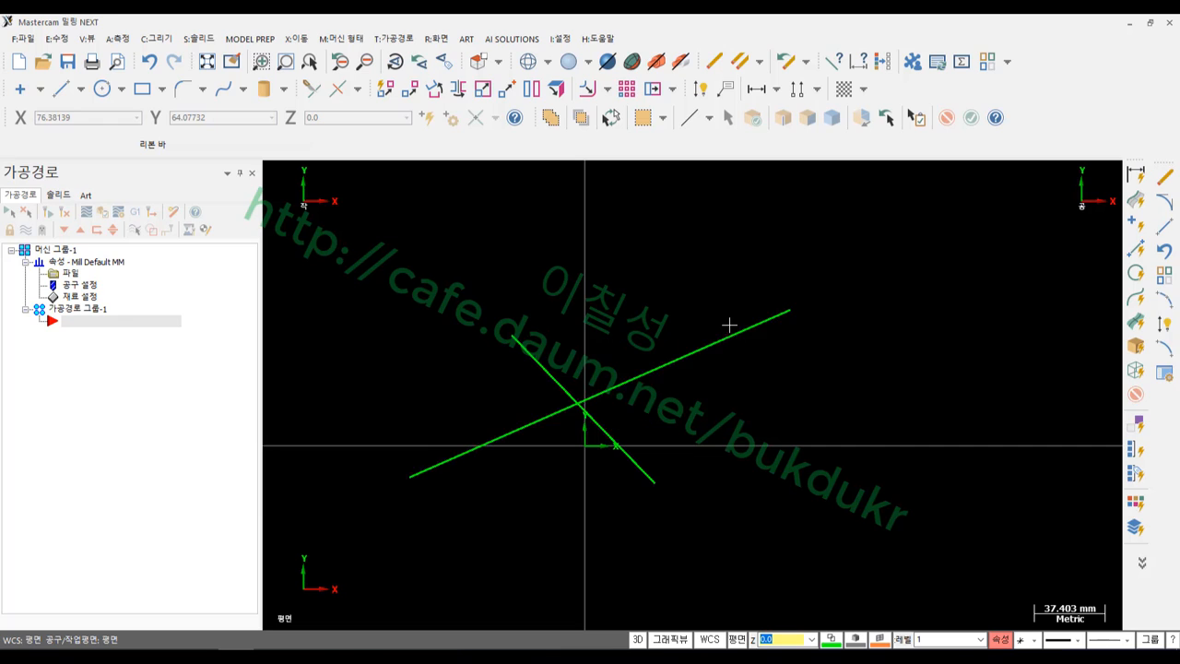
pyautogui.scroll(1, 601, 325)
# Start a Dynamic tangent arc and pick the long line as its tangent element
pyautogui.click(173, 39)
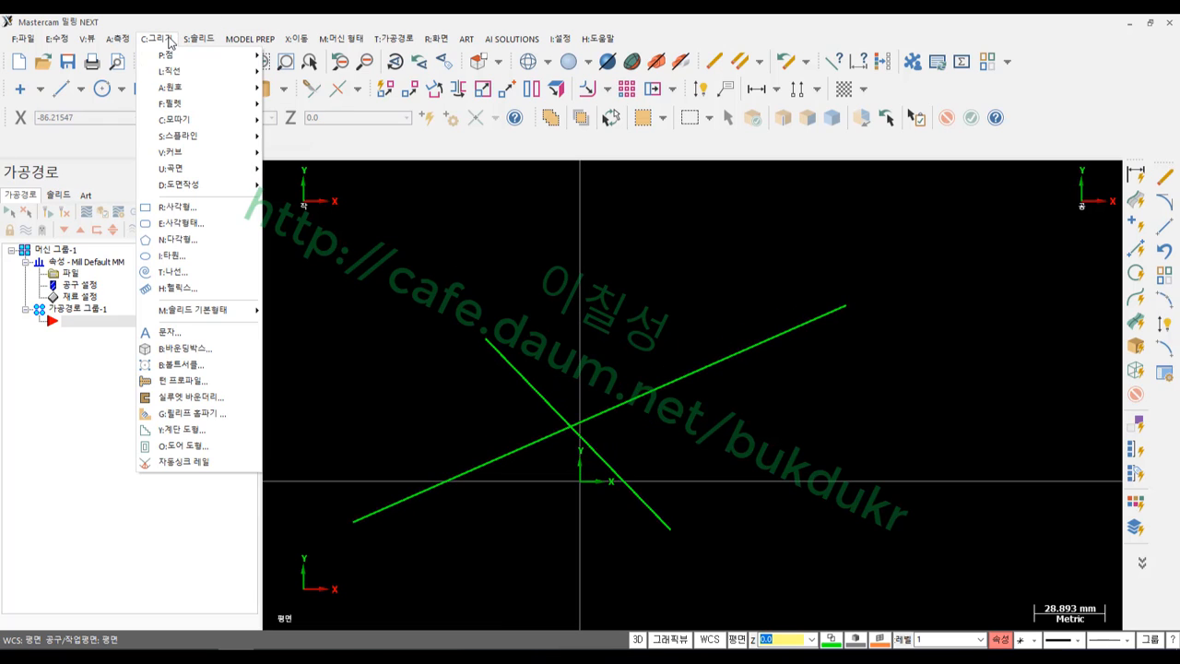
pyautogui.moveTo(181, 87)
pyautogui.click(317, 186)
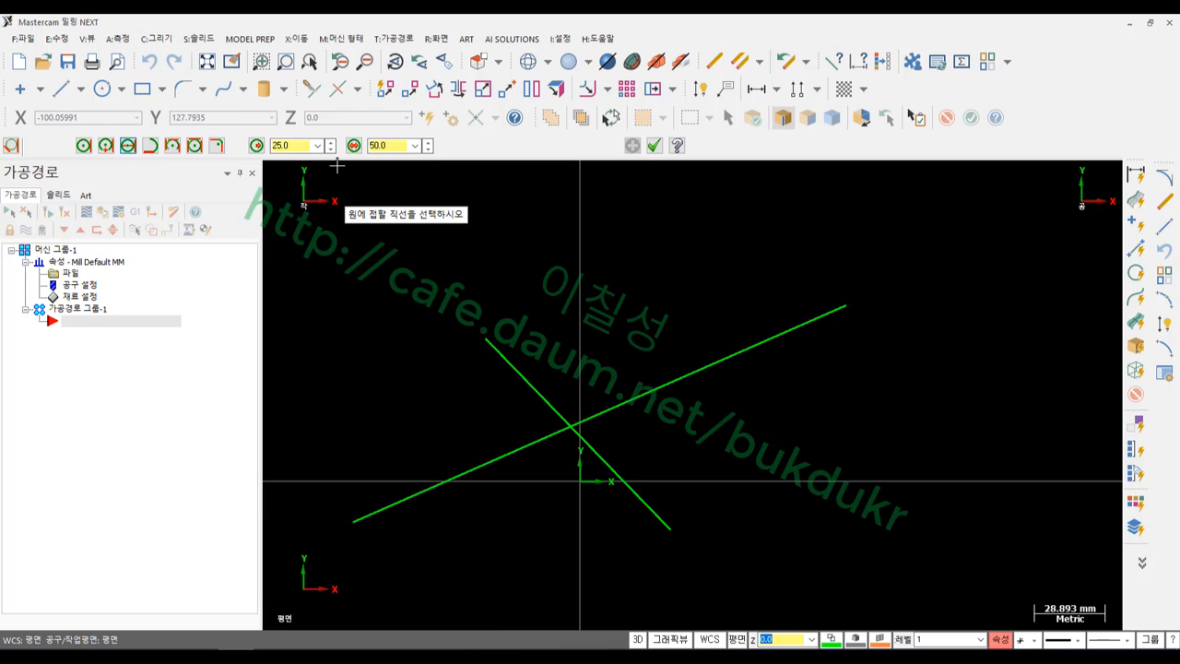
pyautogui.click(152, 146)
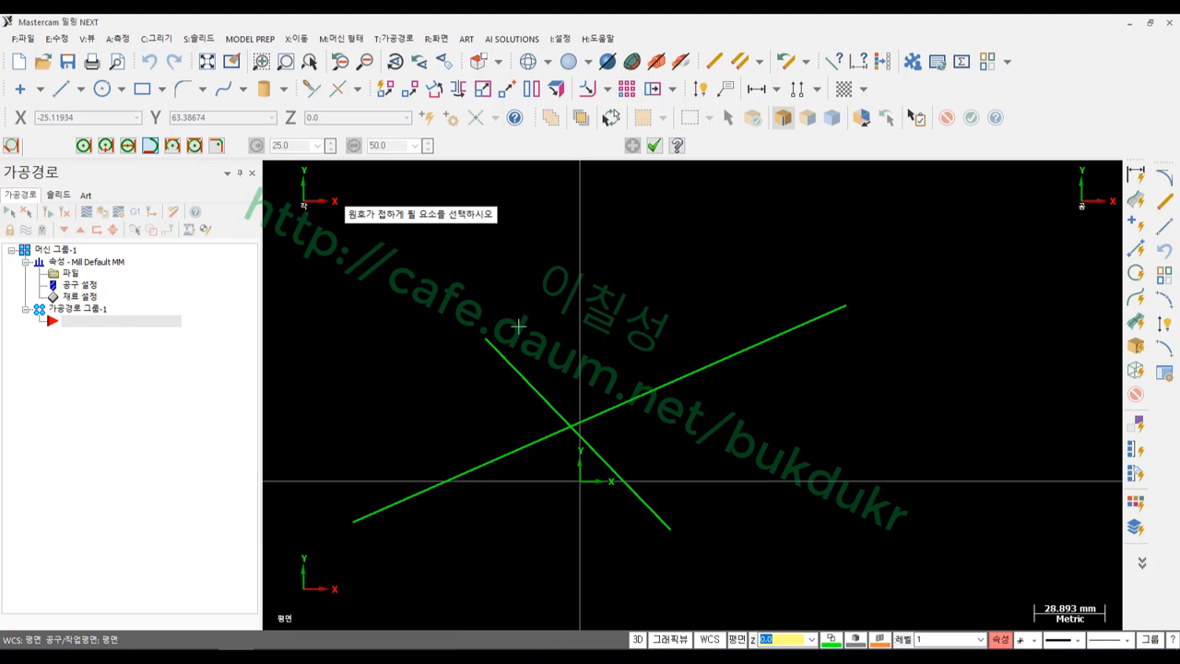
pyautogui.click(672, 375)
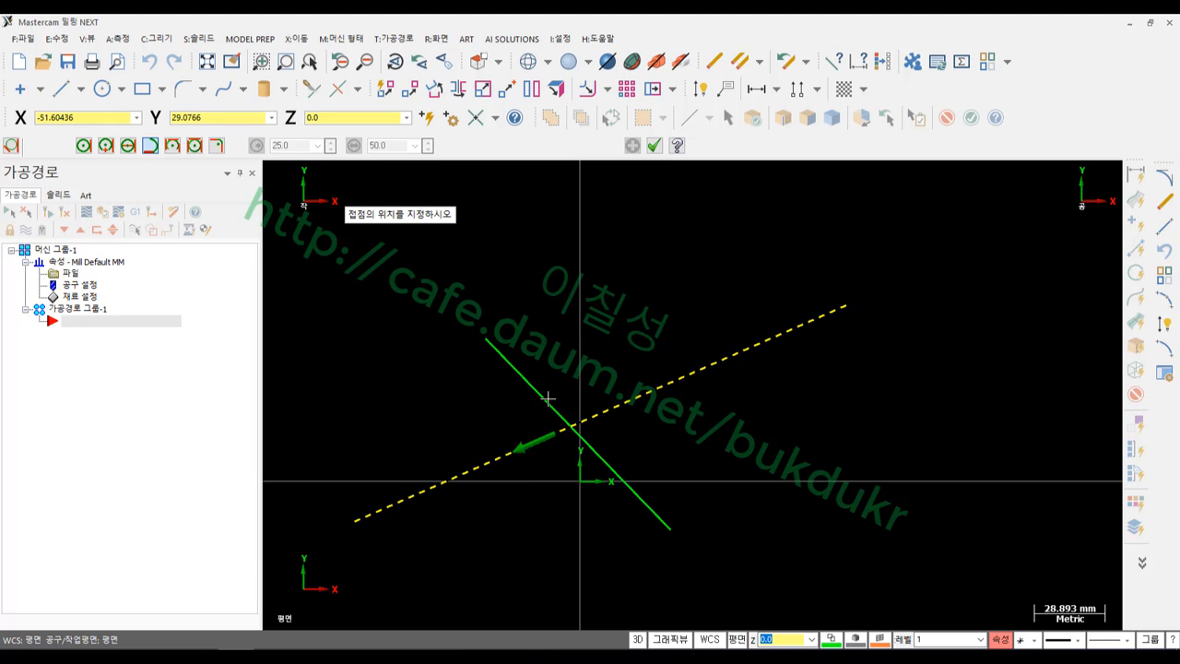
# Set the tangent point on the long line, end the arc at the diagonal's top, and accept
pyautogui.click(590, 351)
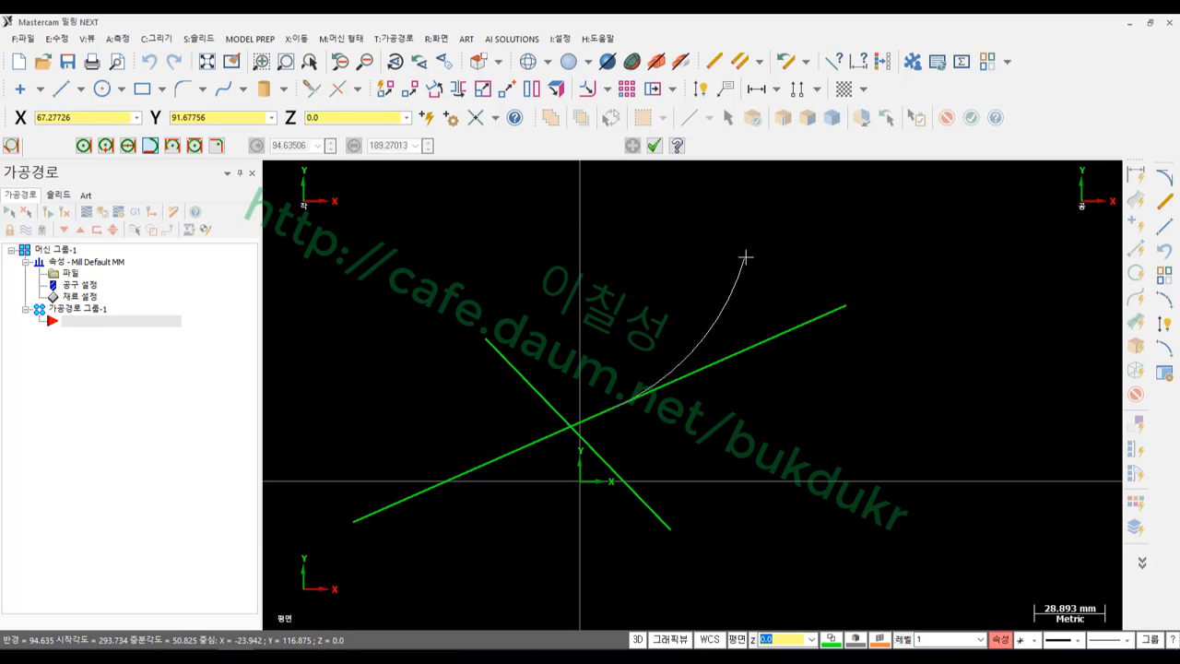
pyautogui.click(491, 343)
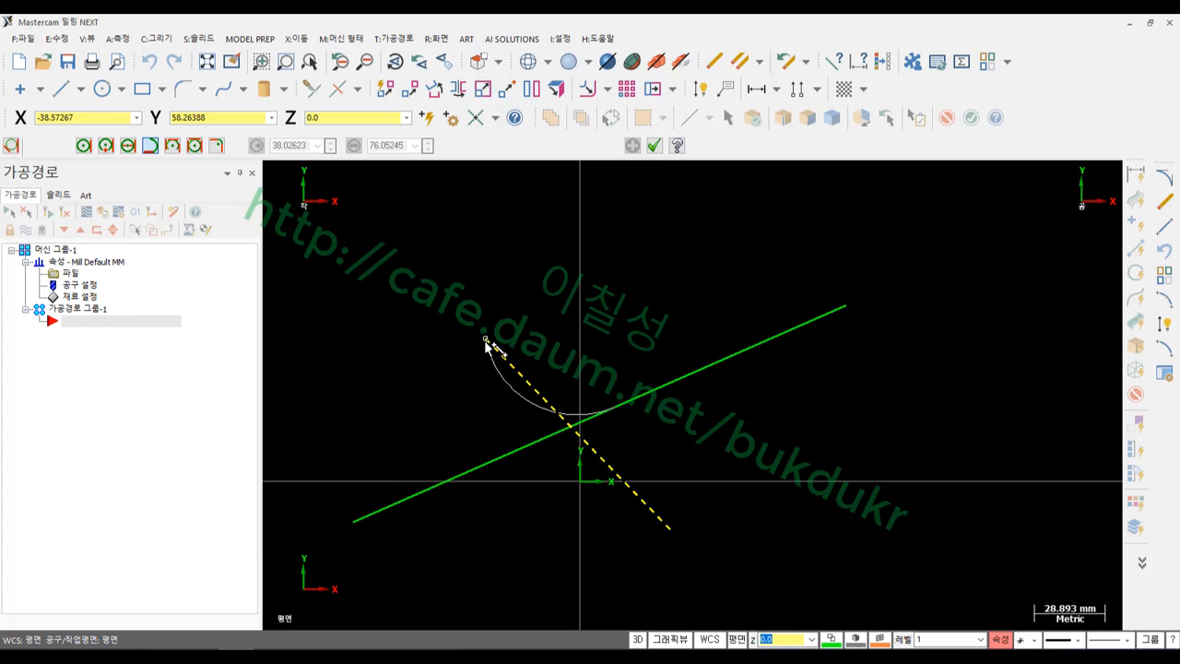
pyautogui.scroll(2, 502, 359)
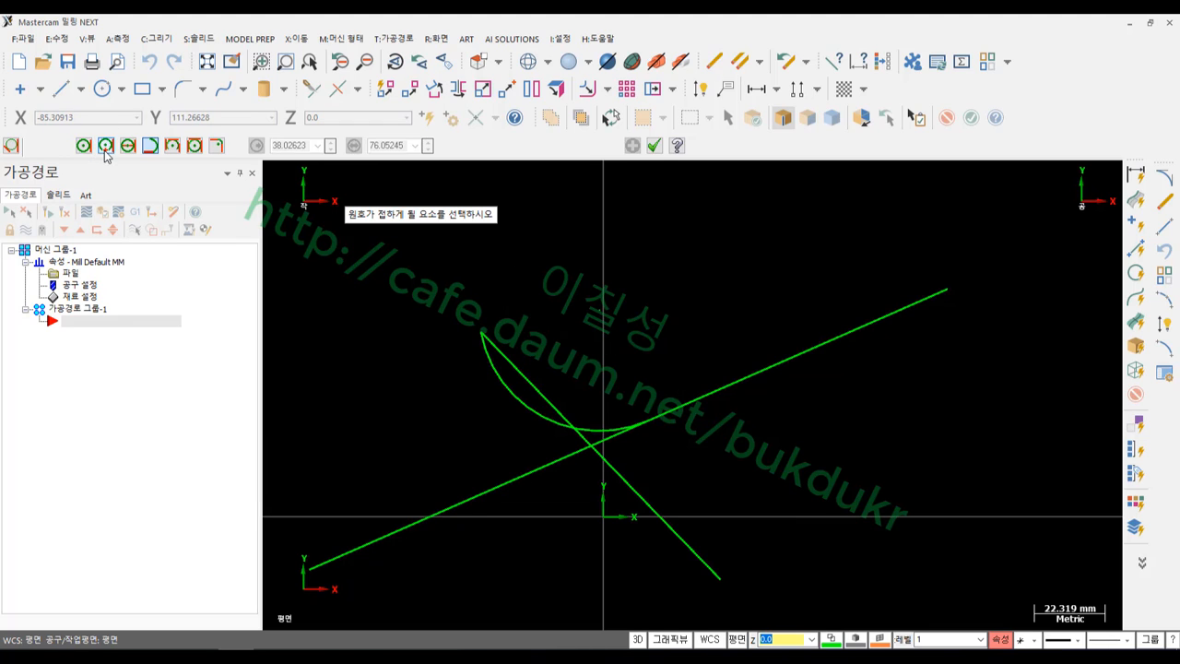
pyautogui.scroll(-5, 724, 298)
pyautogui.scroll(3, 620, 372)
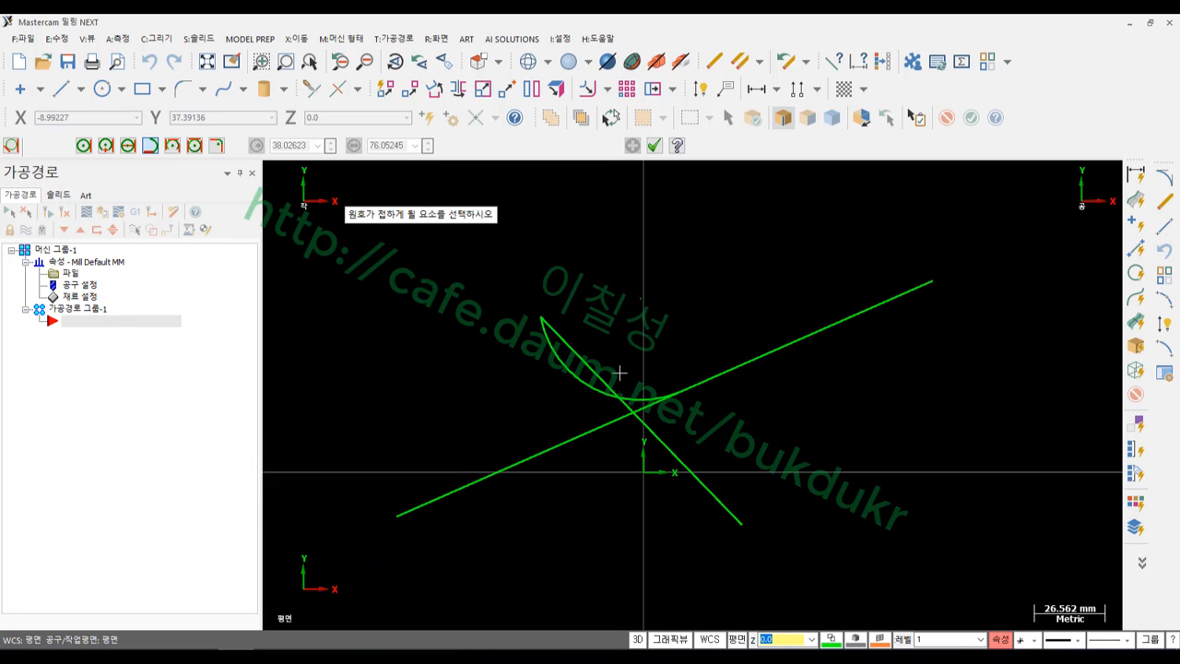
pyautogui.click(654, 145)
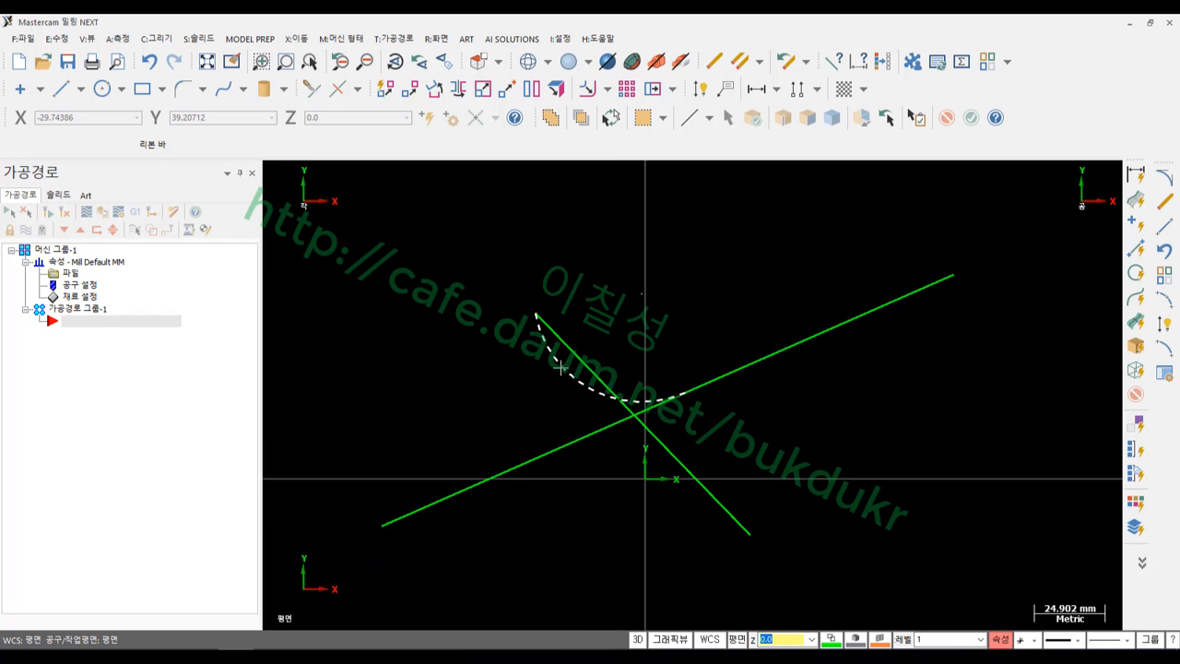
# Select the new arc and switch to the tutorial PDF
pyautogui.click(565, 364)
pyautogui.scroll(2, 604, 376)
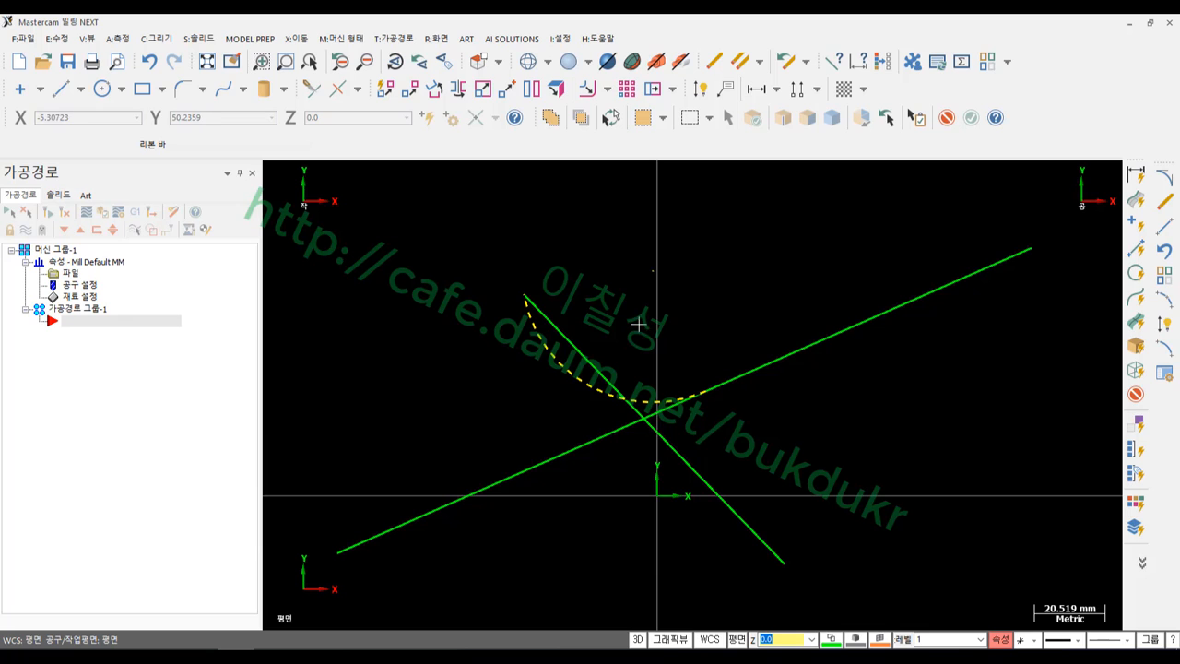
pyautogui.hotkey('alt', 'Tab')
pyautogui.moveTo(770, 402); pyautogui.dragTo(818, 443)
# Mark the 접원호 3요소 heading in the PDF and return to Mastercam
pyautogui.scroll(-8, 816, 441)
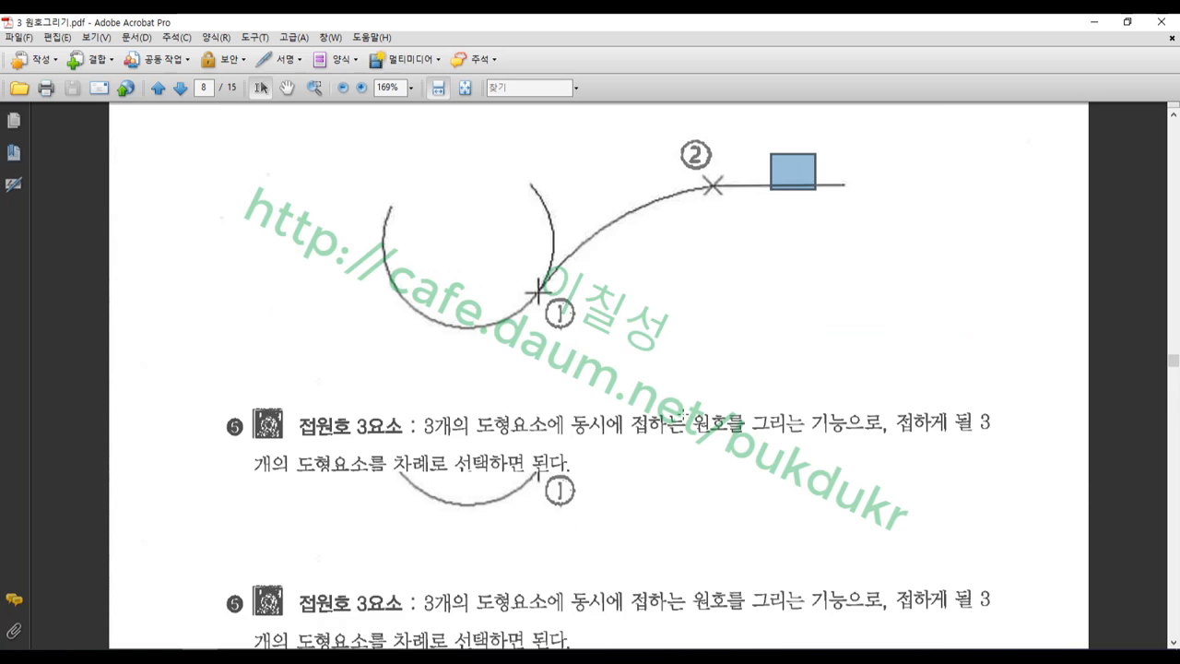
pyautogui.moveTo(287, 148); pyautogui.dragTo(420, 201)
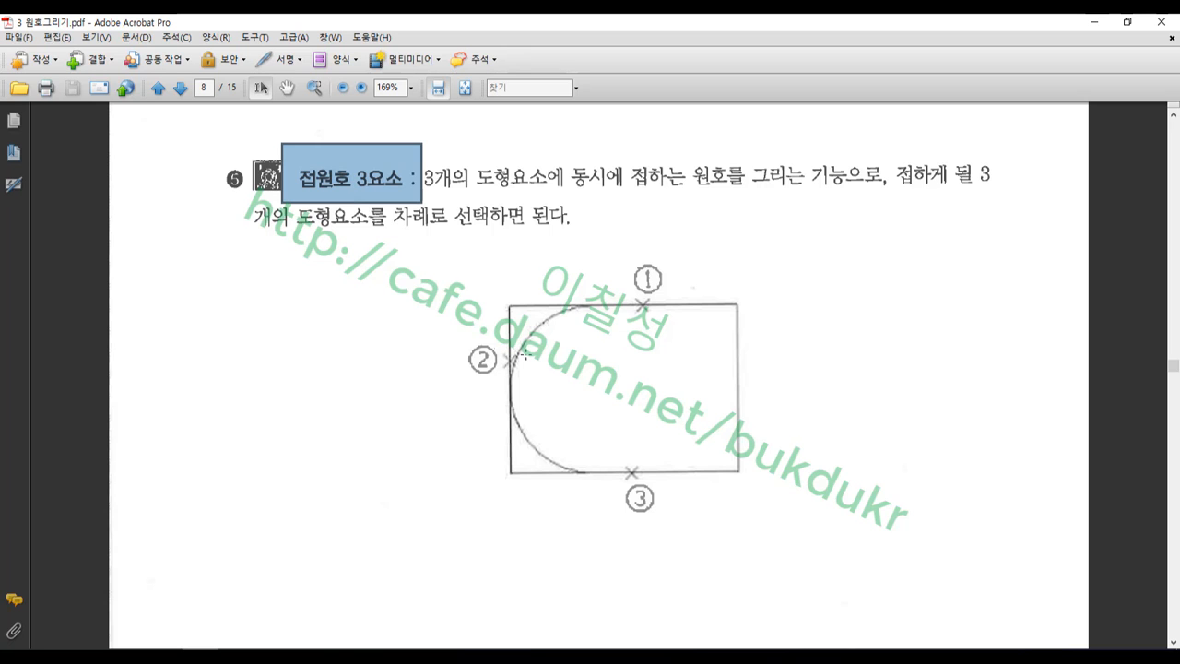
pyautogui.hotkey('alt', 'Tab')
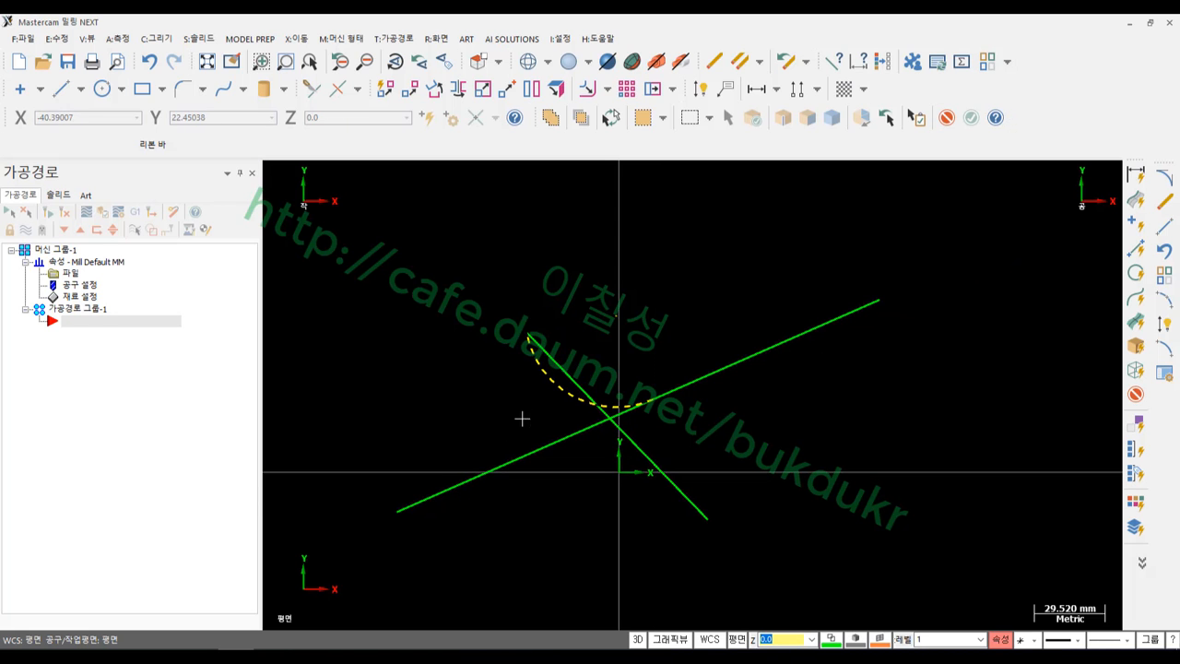
# Draw a new line from lower left to upper right, above the long line
pyautogui.click(705, 397)
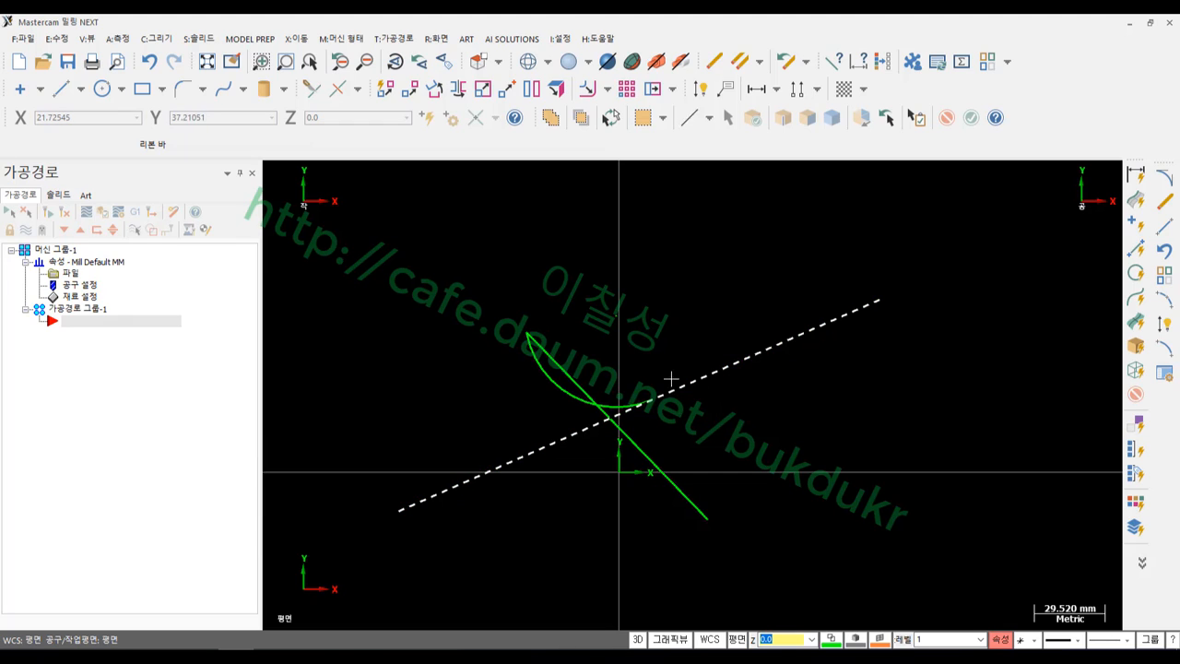
pyautogui.click(62, 88)
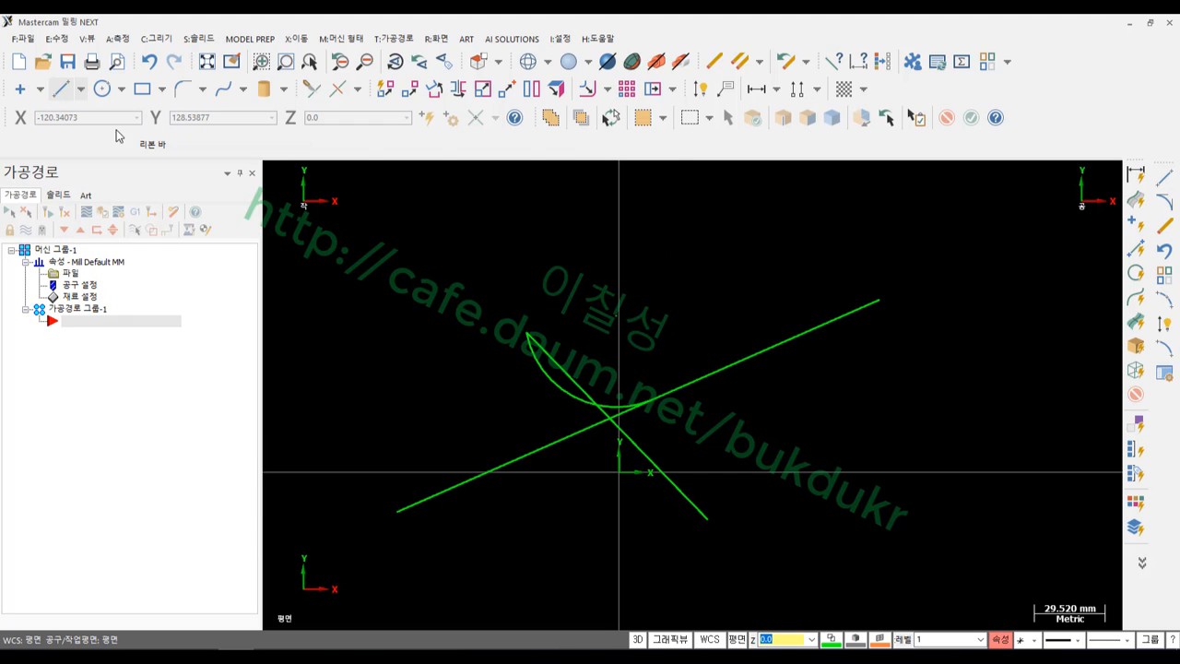
pyautogui.click(377, 419)
pyautogui.click(839, 197)
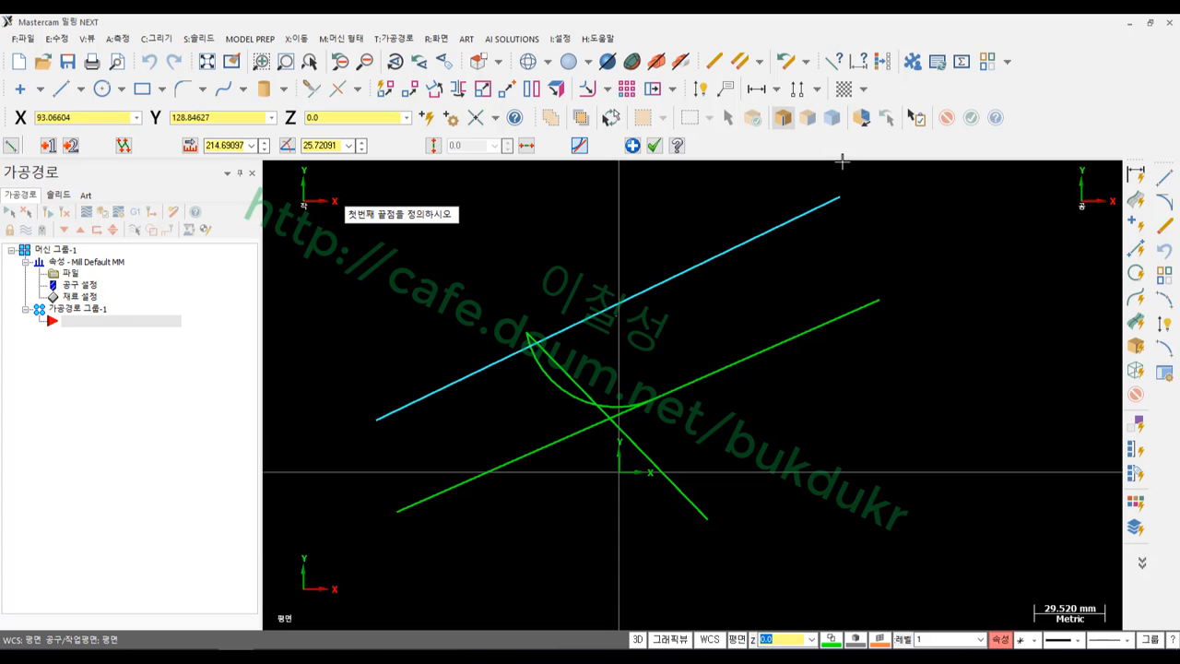
pyautogui.click(654, 146)
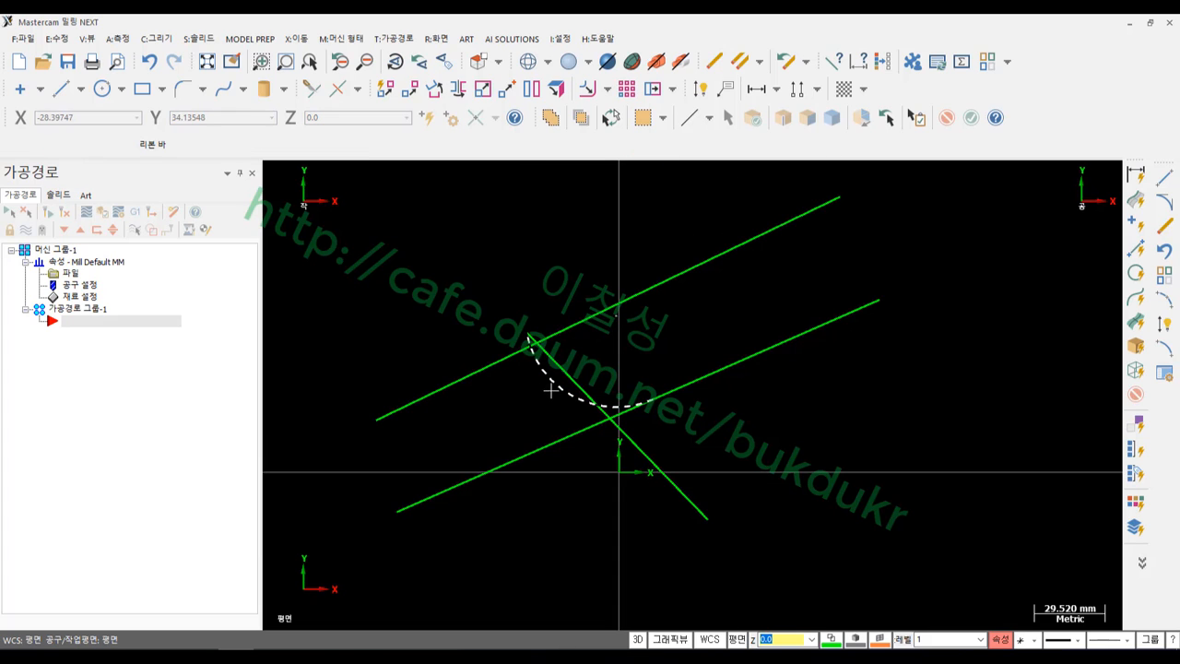
# Delete the dynamic tangent arc, leaving the upper, diagonal and lower lines
pyautogui.click(562, 387)
pyautogui.press('Delete')
pyautogui.scroll(3, 639, 313)
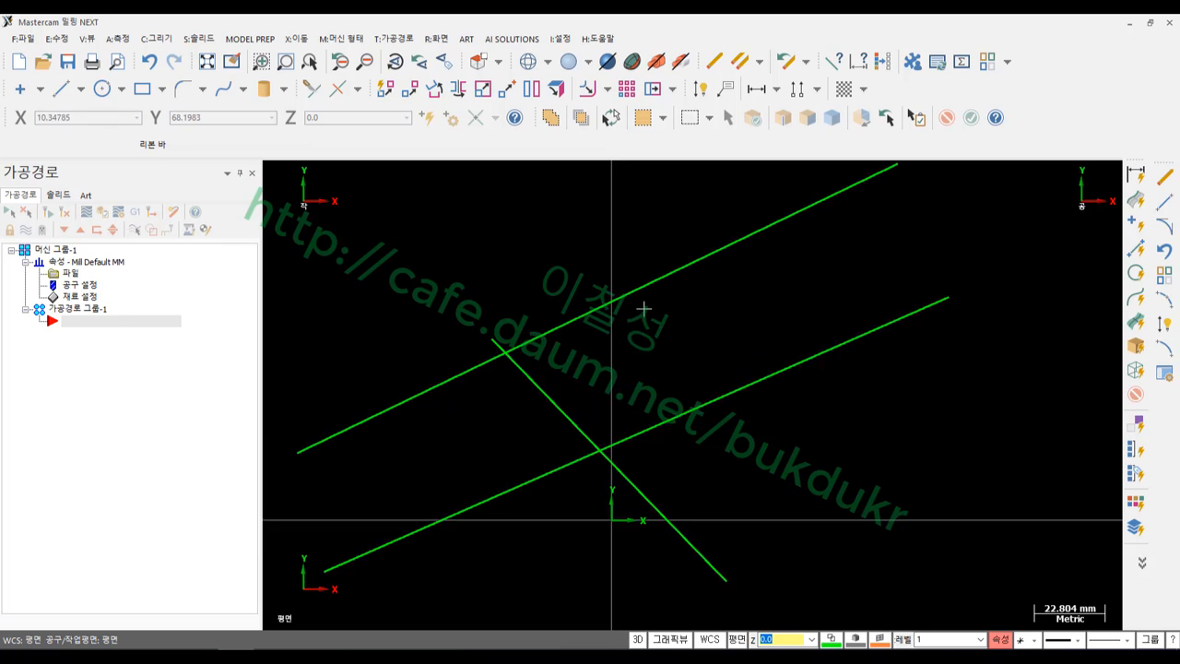
pyautogui.click(616, 293)
pyautogui.click(529, 411)
pyautogui.click(658, 451)
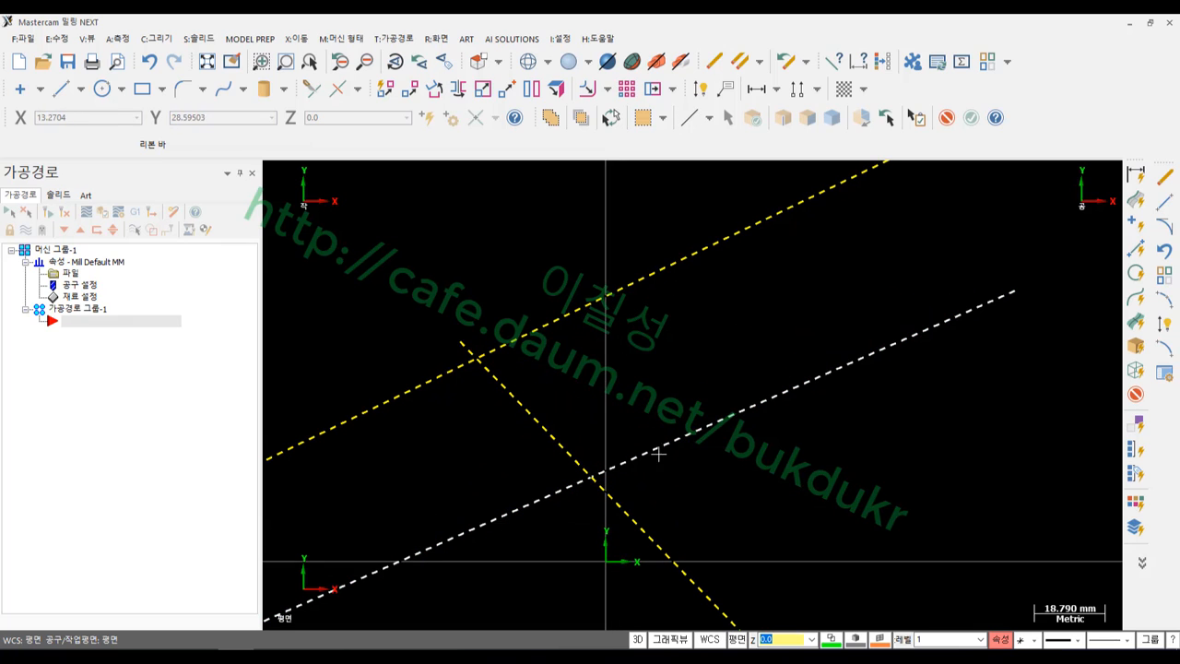
pyautogui.press('Escape')
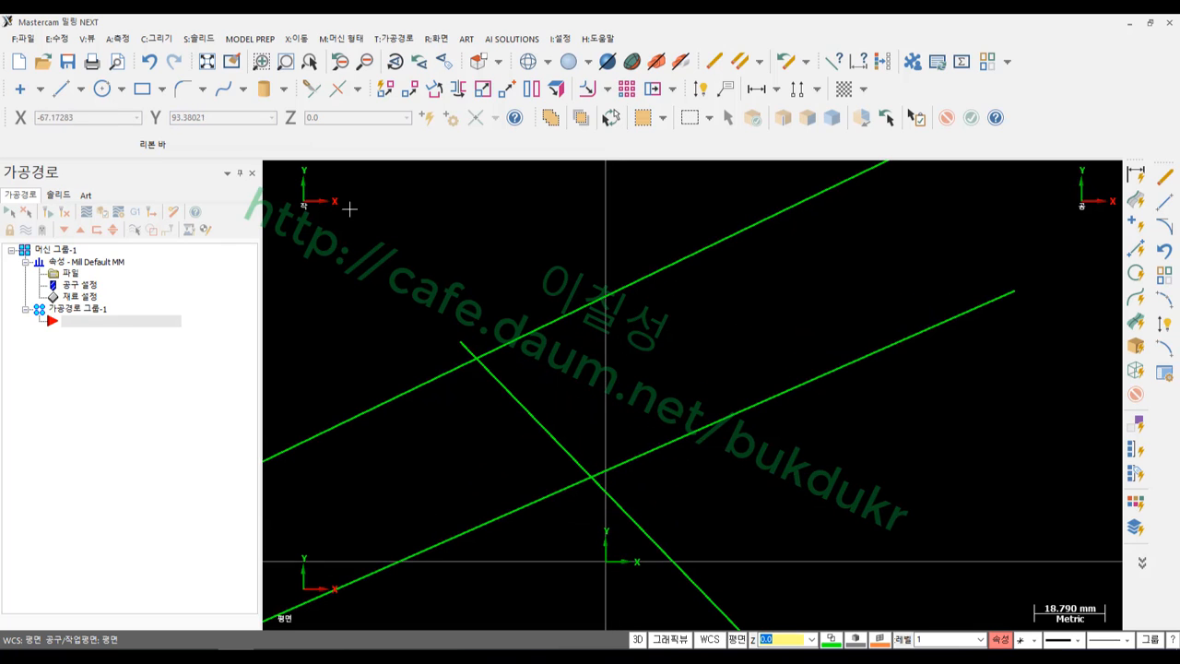
# Draw a tangent arc between the upper line and the diagonal, then undo it
pyautogui.click(157, 39)
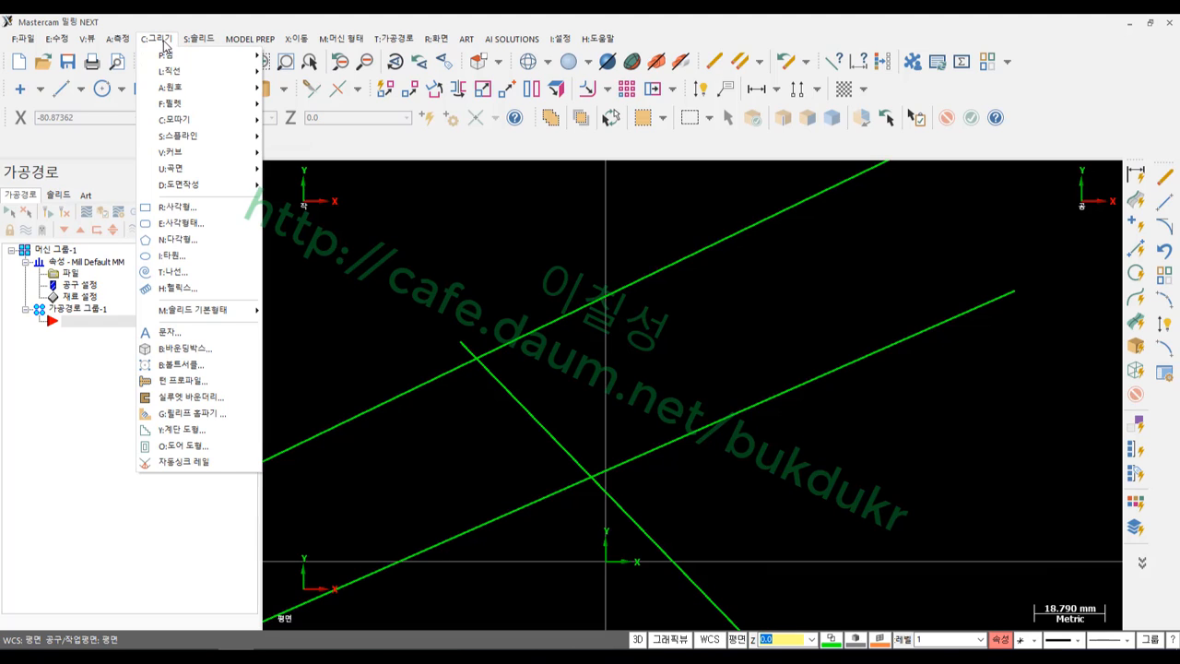
pyautogui.moveTo(173, 90)
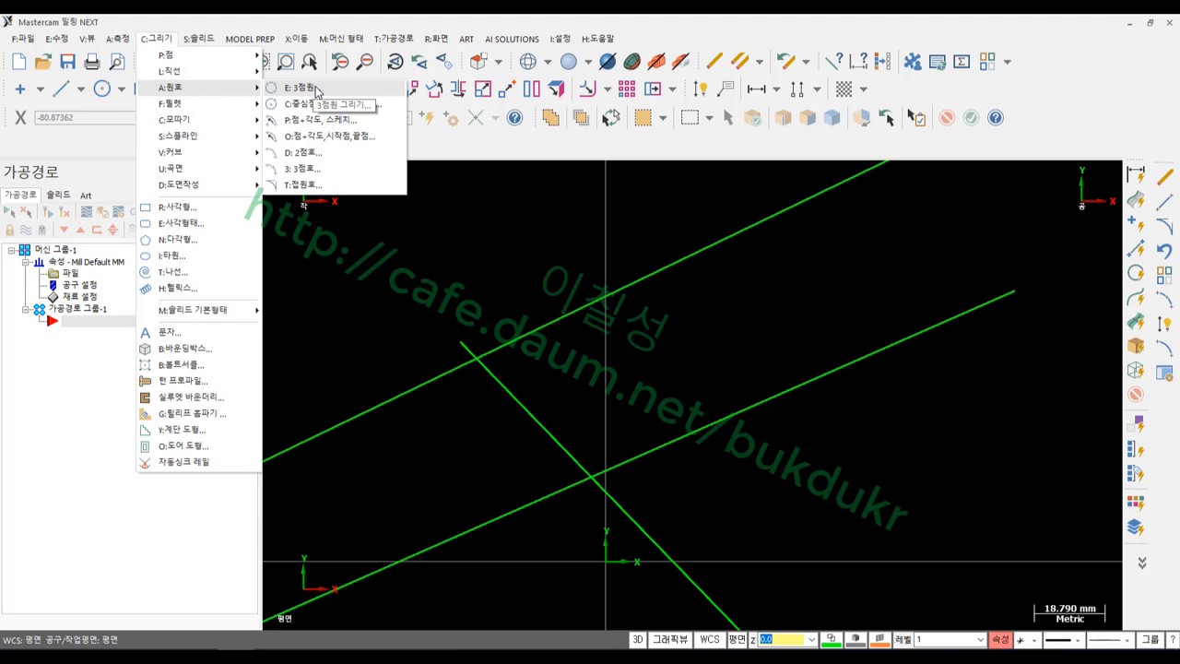
pyautogui.click(300, 184)
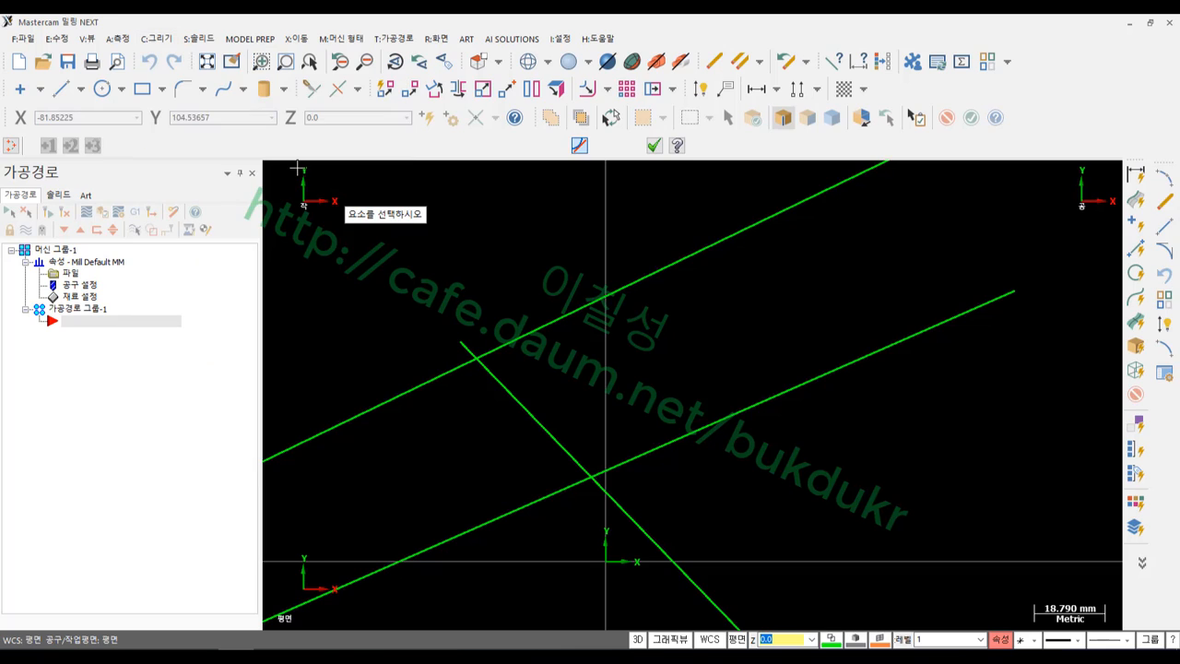
pyautogui.click(615, 287)
pyautogui.click(539, 409)
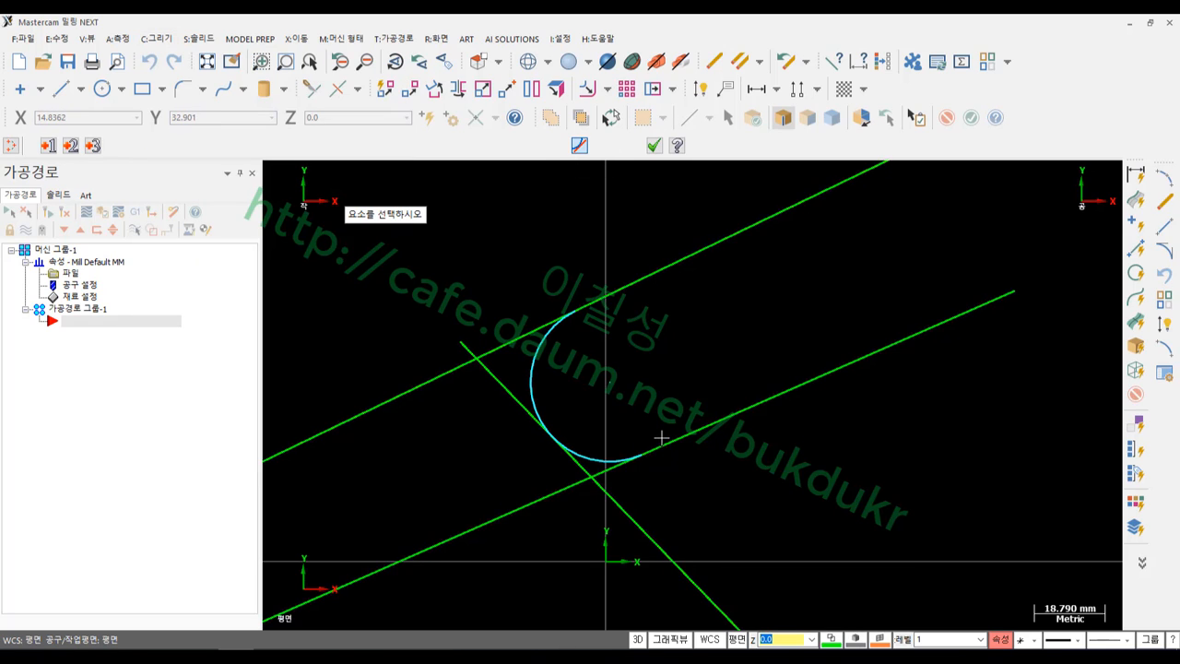
pyautogui.click(654, 145)
pyautogui.click(149, 62)
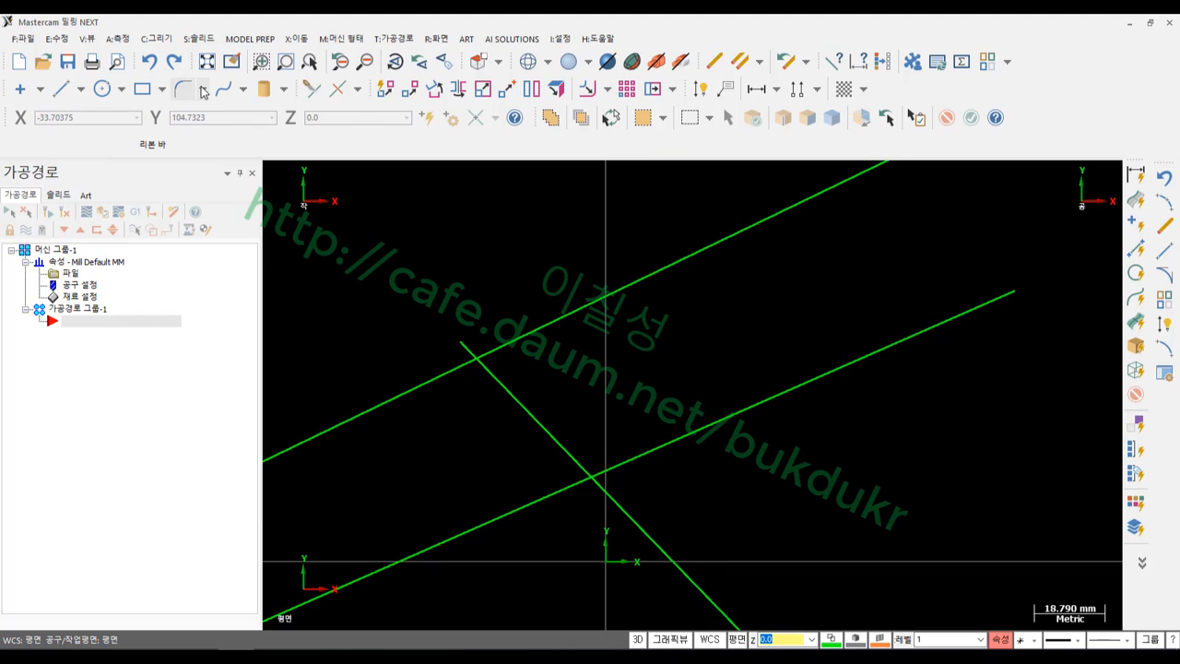
# Try a 3-entity tangent arc on the upper, diagonal and lower lines, then undo it
pyautogui.click(156, 39)
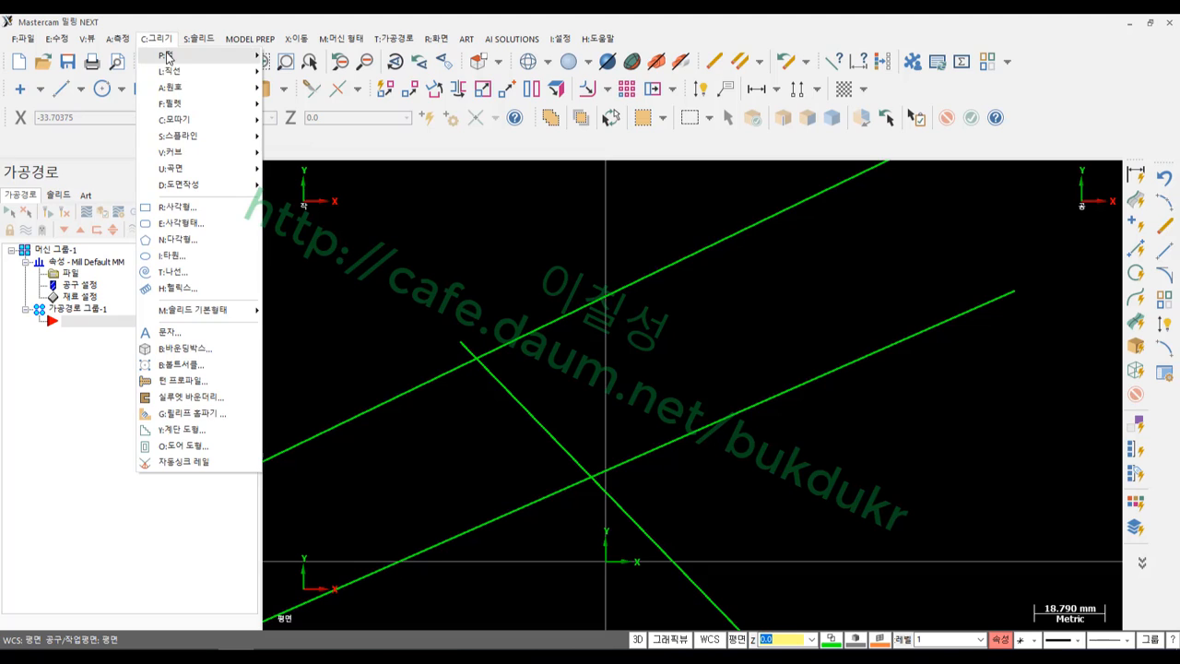
pyautogui.moveTo(184, 87)
pyautogui.click(302, 185)
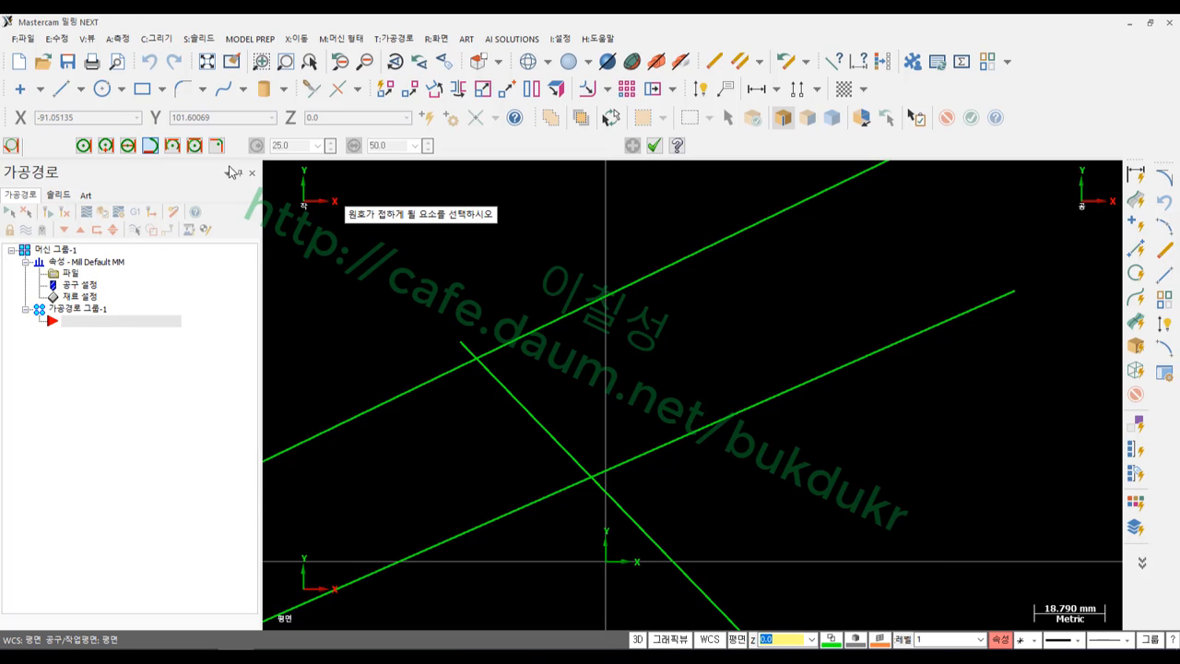
pyautogui.click(172, 146)
pyautogui.click(498, 349)
pyautogui.click(565, 452)
pyautogui.click(671, 440)
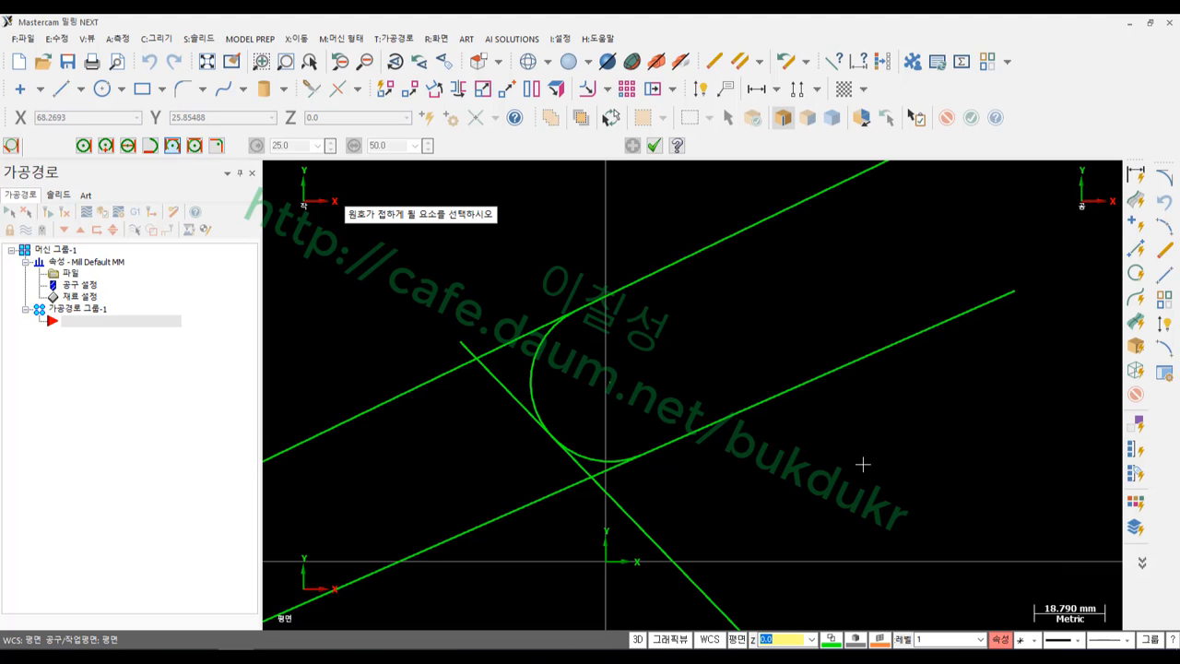
pyautogui.click(654, 146)
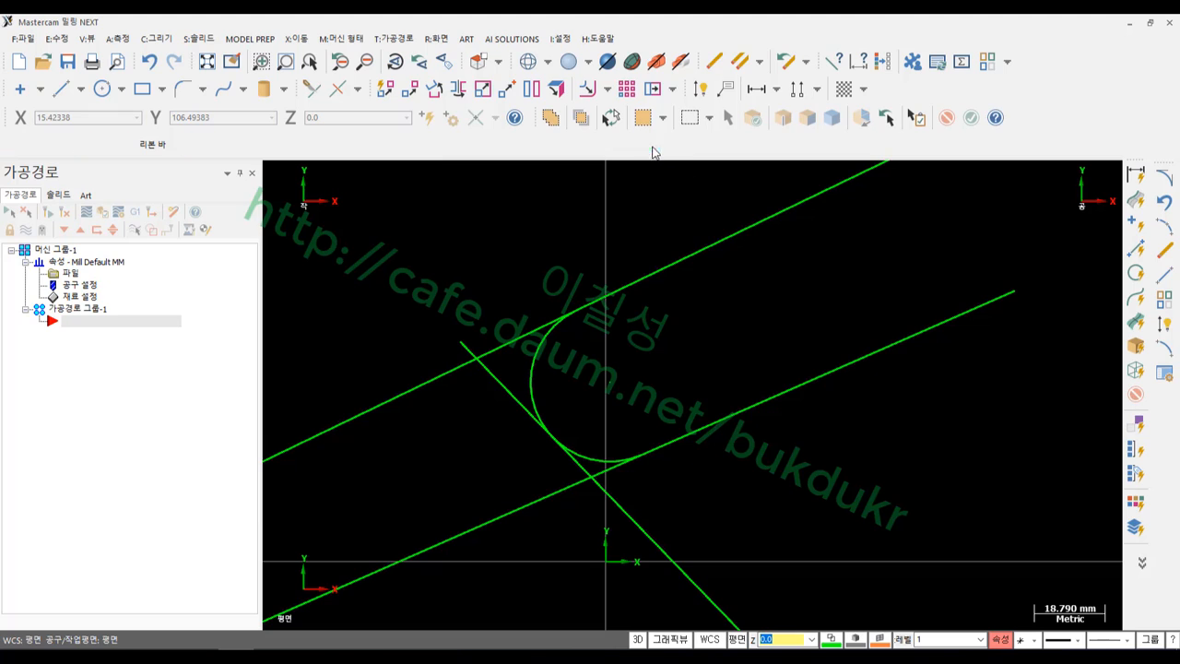
pyautogui.click(148, 61)
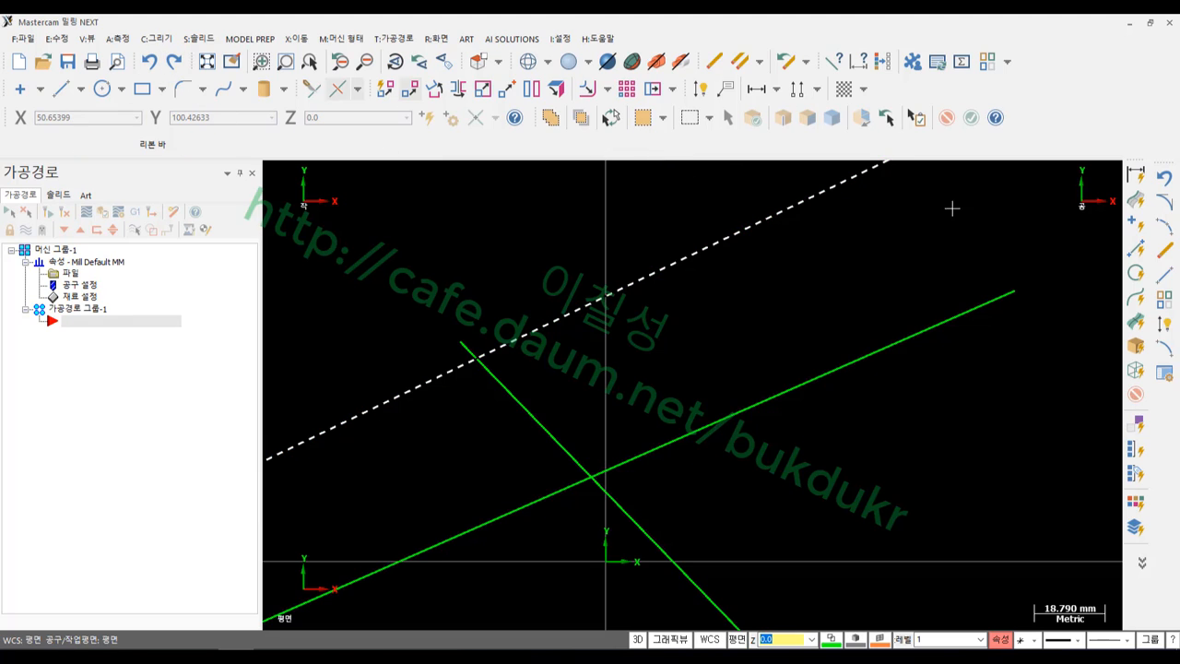
# Redraw the circle tangent to the upper line, diagonal and lower line
pyautogui.click(1164, 201)
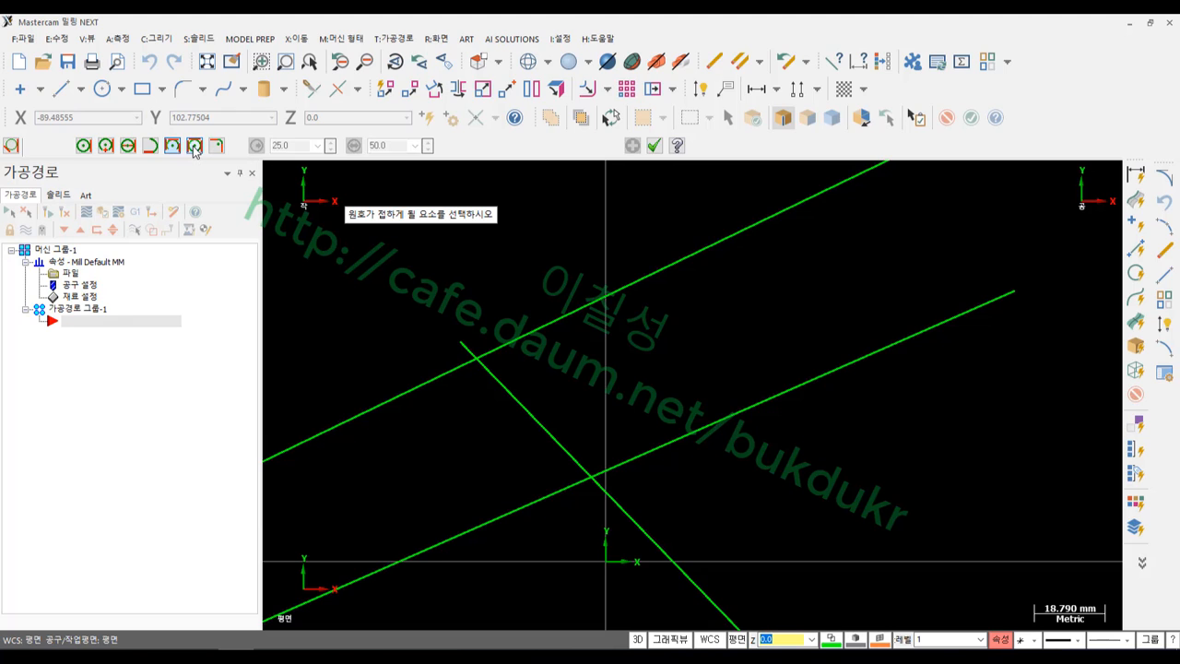
pyautogui.click(601, 299)
pyautogui.click(550, 433)
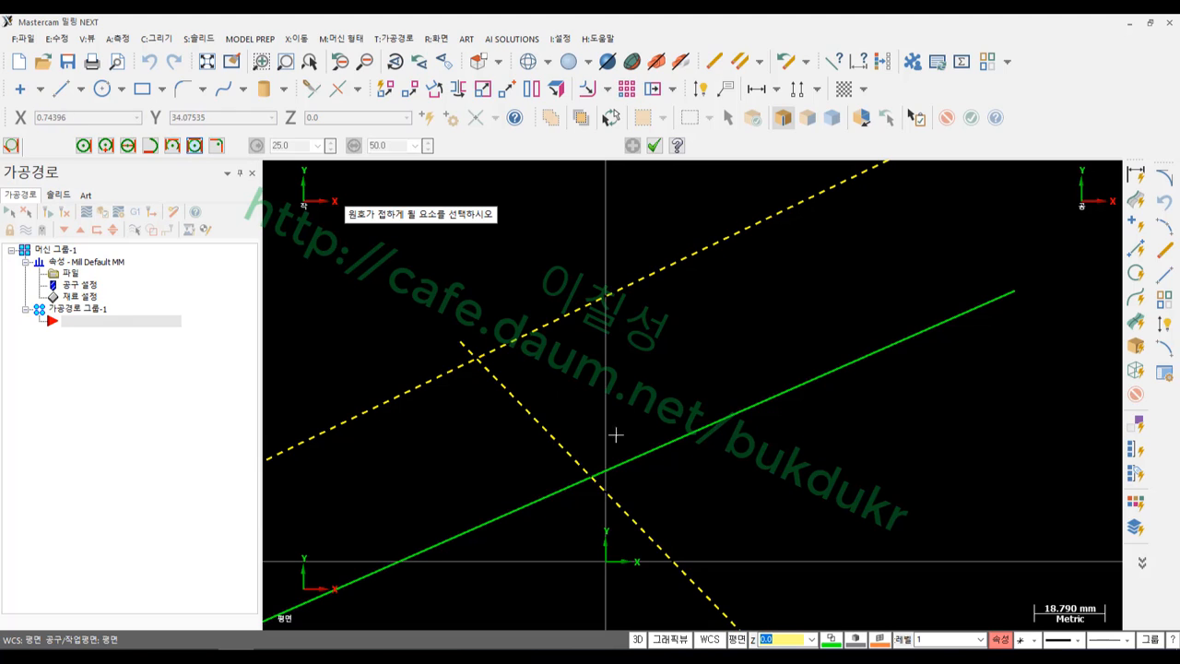
pyautogui.click(672, 444)
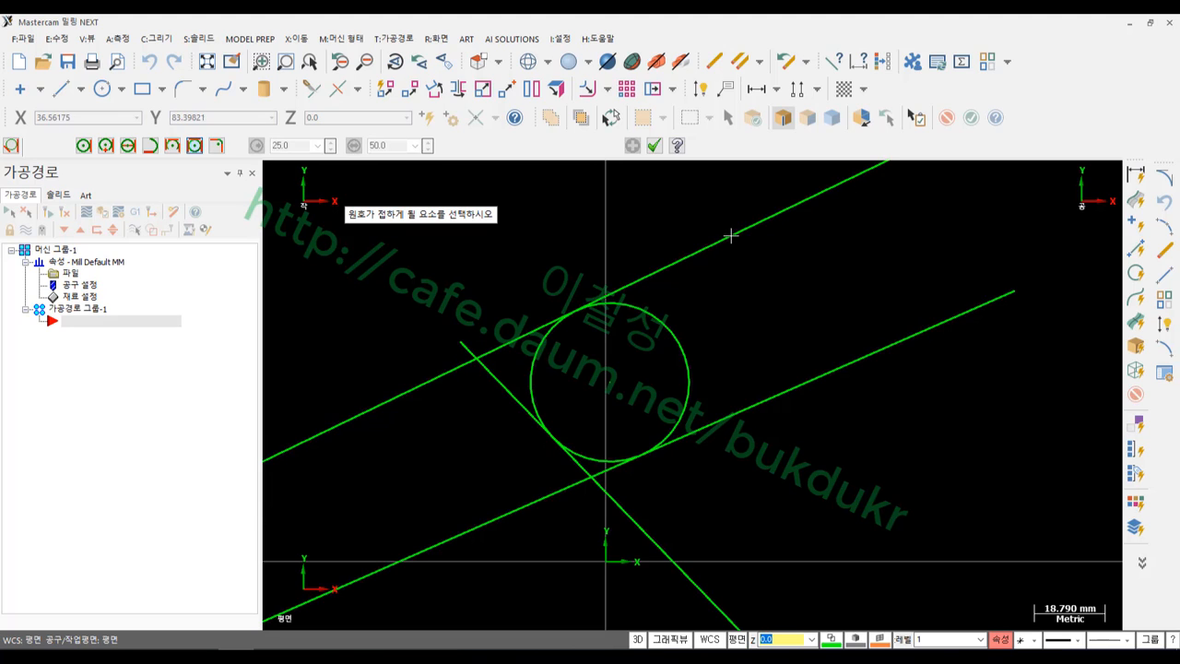
pyautogui.click(654, 145)
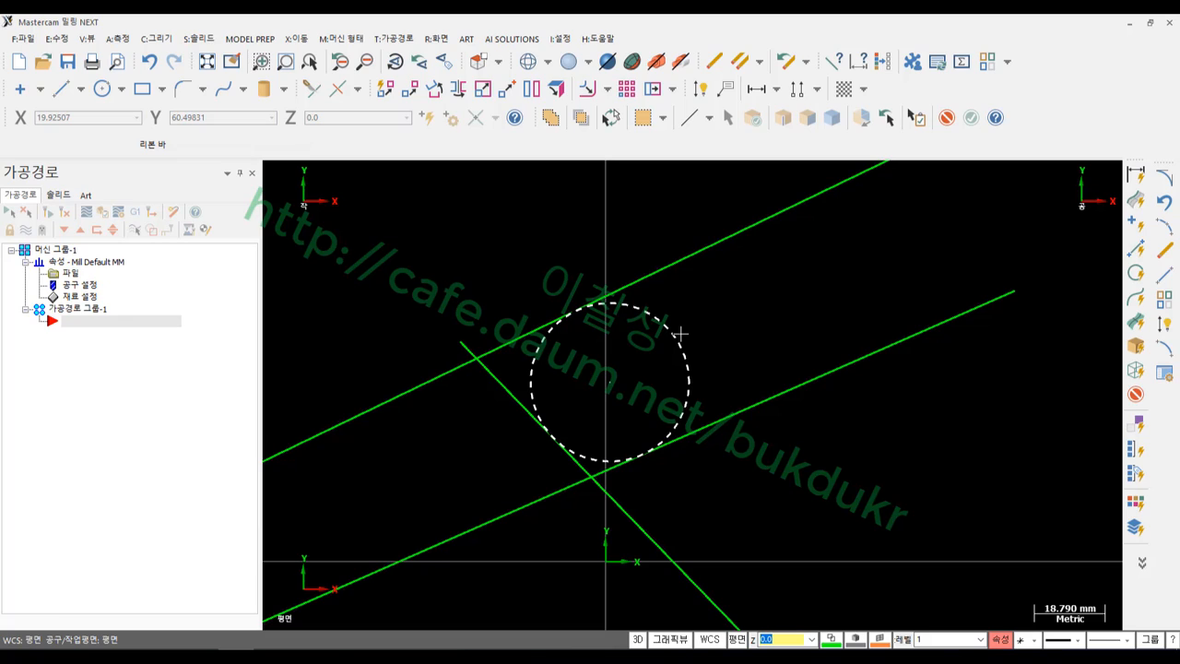
pyautogui.click(679, 334)
pyautogui.press('Escape')
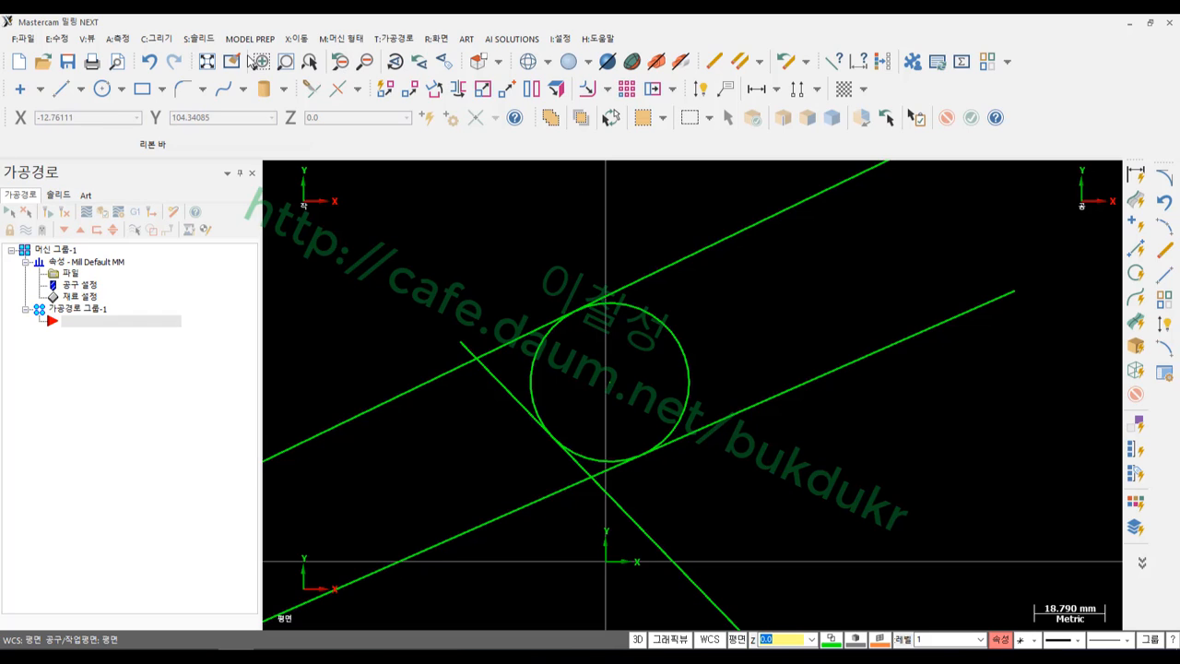
# Start a 2-entity tangent arc on the lower line and the diagonal
pyautogui.click(1165, 179)
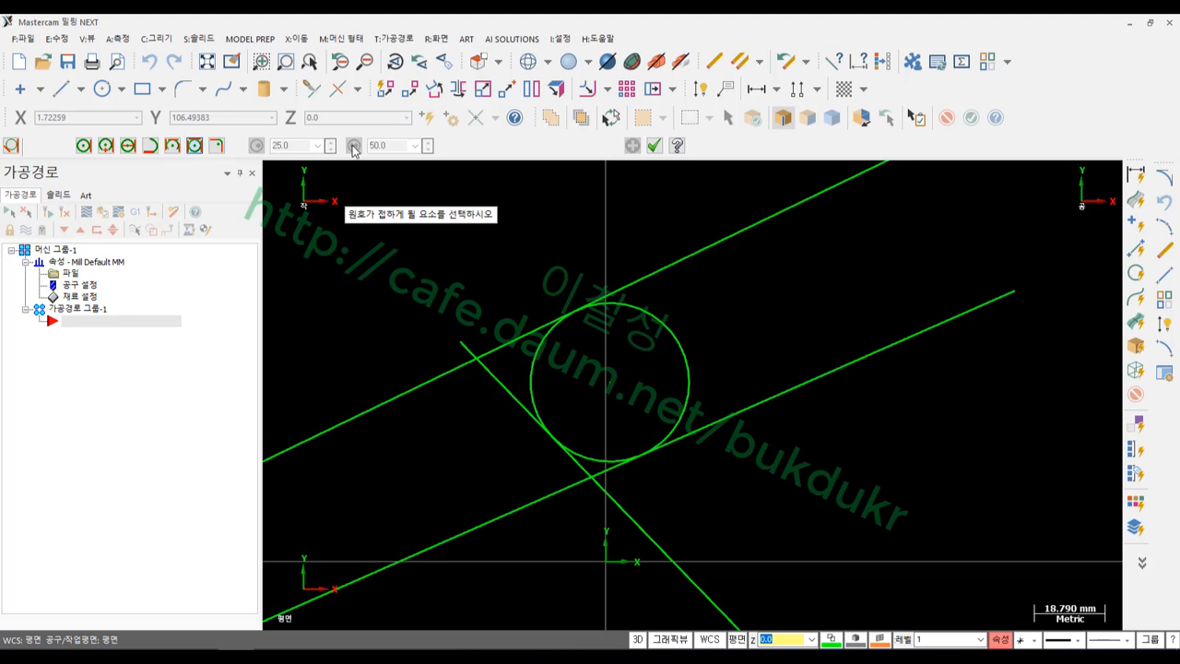
pyautogui.click(217, 146)
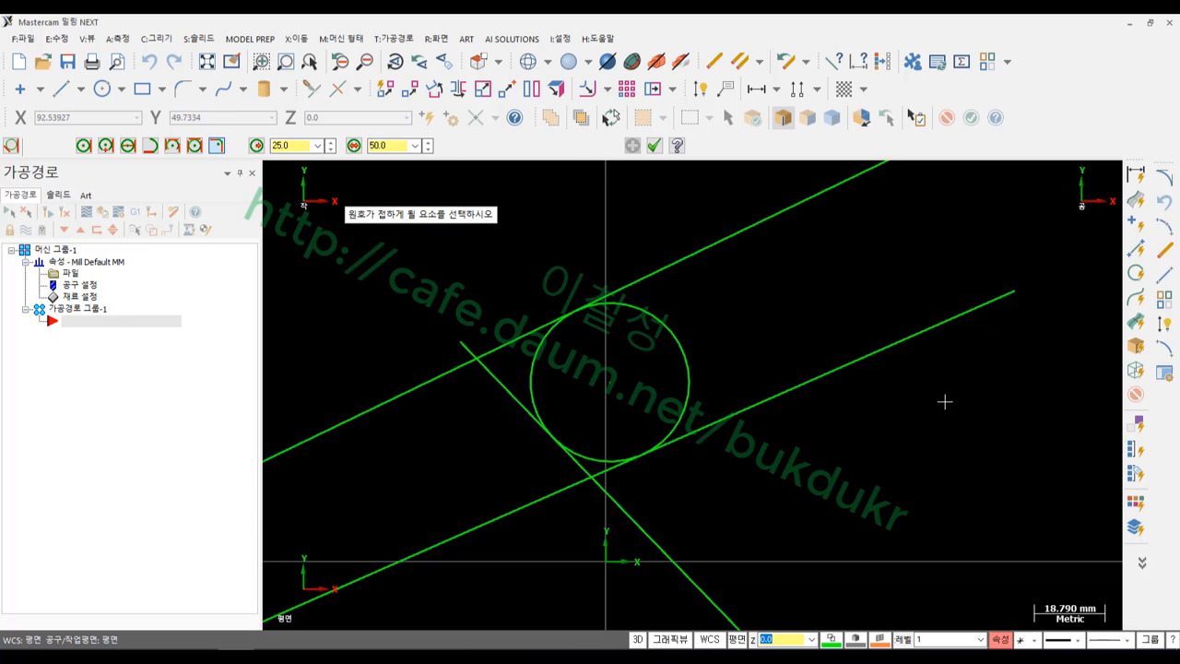
pyautogui.scroll(-2, 900, 293)
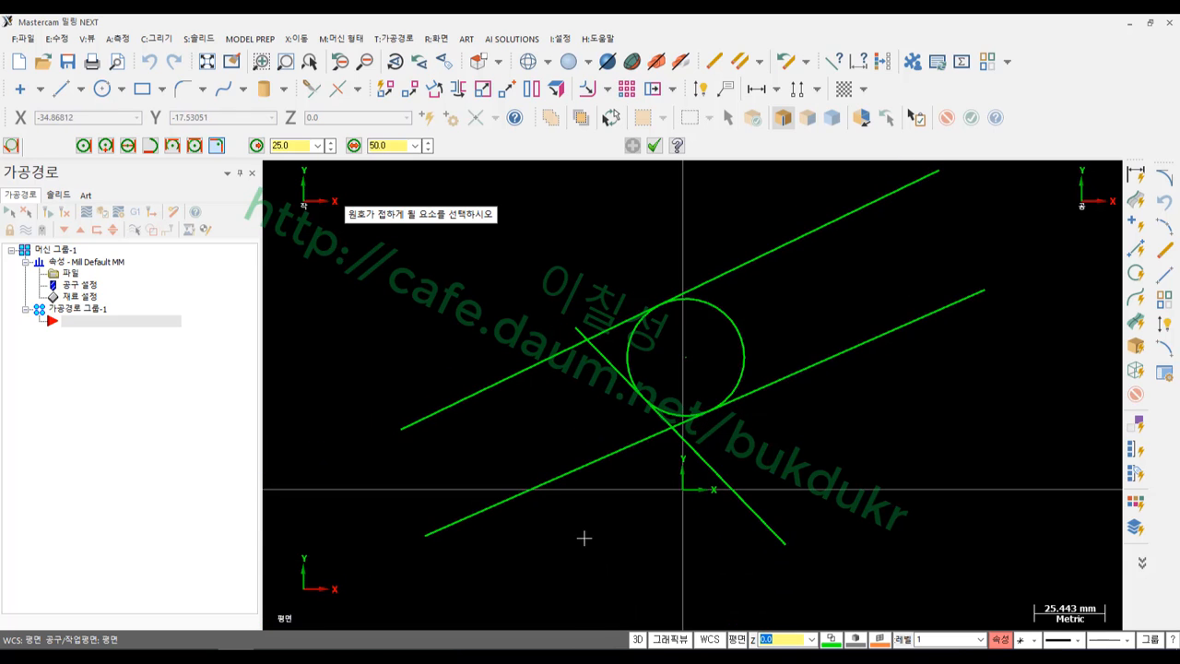
pyautogui.click(544, 482)
pyautogui.click(749, 509)
pyautogui.scroll(3, 646, 544)
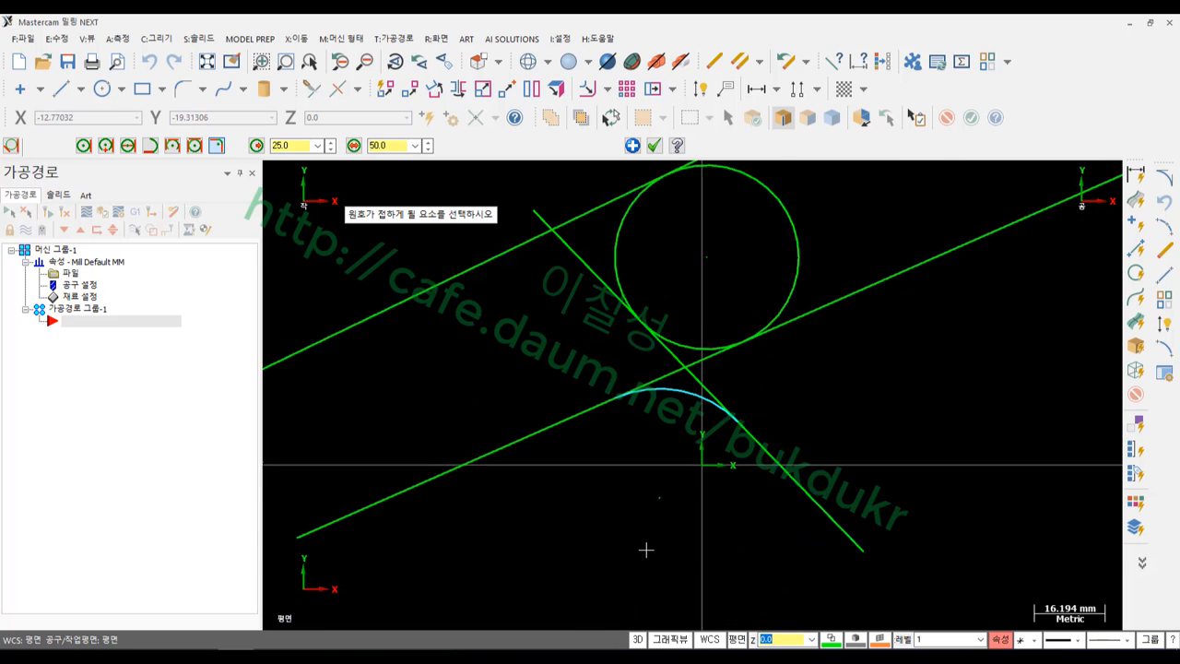
pyautogui.scroll(2, 646, 549)
pyautogui.click(517, 377)
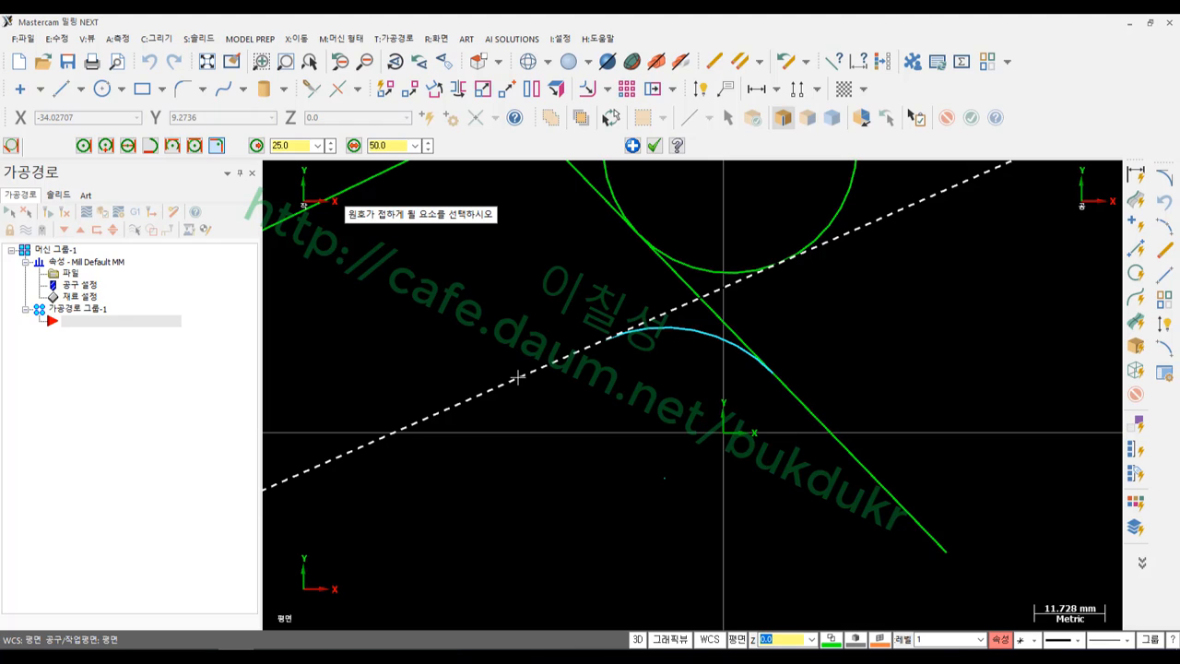
pyautogui.click(848, 458)
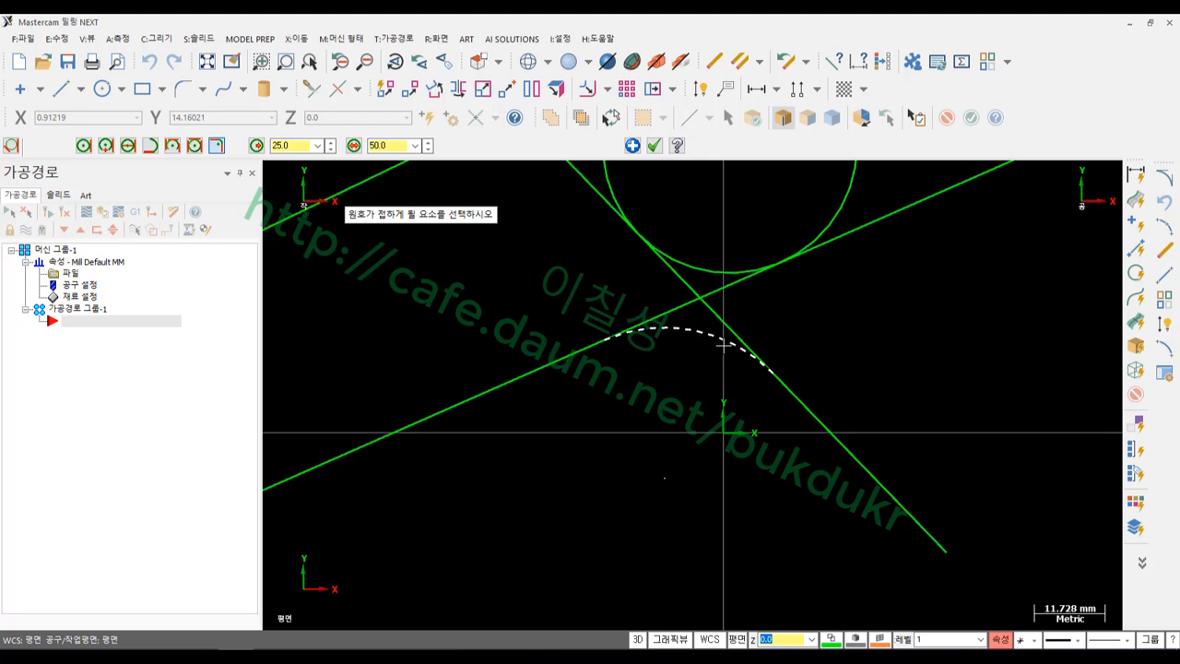
# Set the arc radius to 40 and keep the solution below the intersection
pyautogui.click(294, 142)
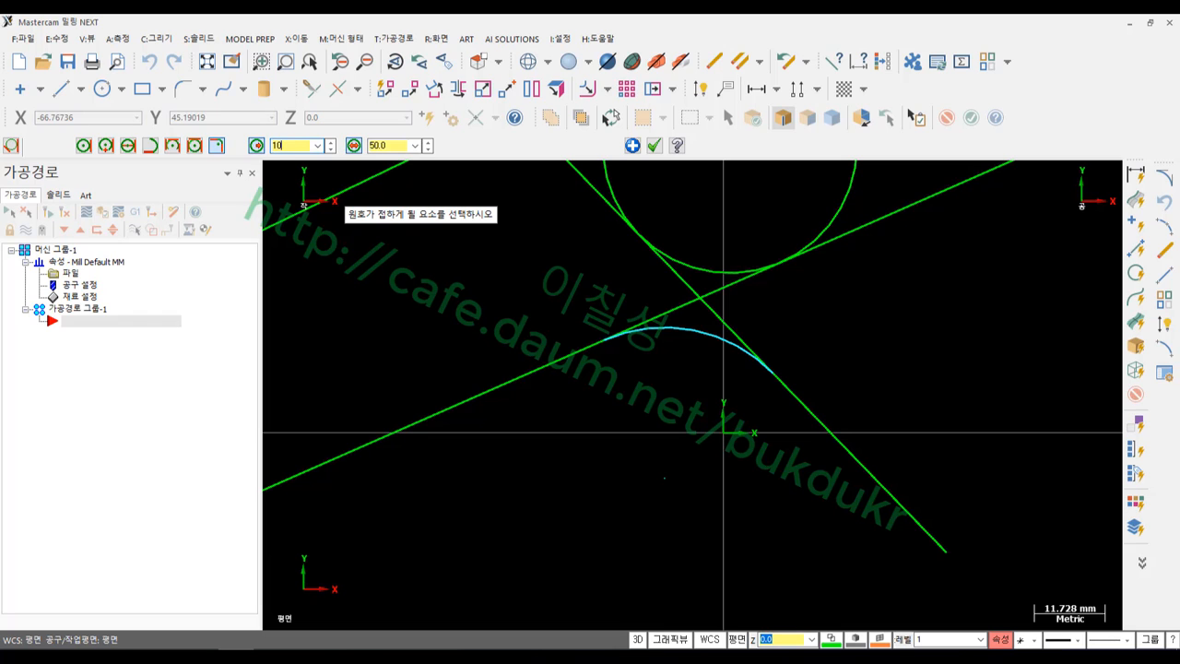
pyautogui.press('Return')
pyautogui.scroll(2, 684, 316)
pyautogui.scroll(-2, 782, 267)
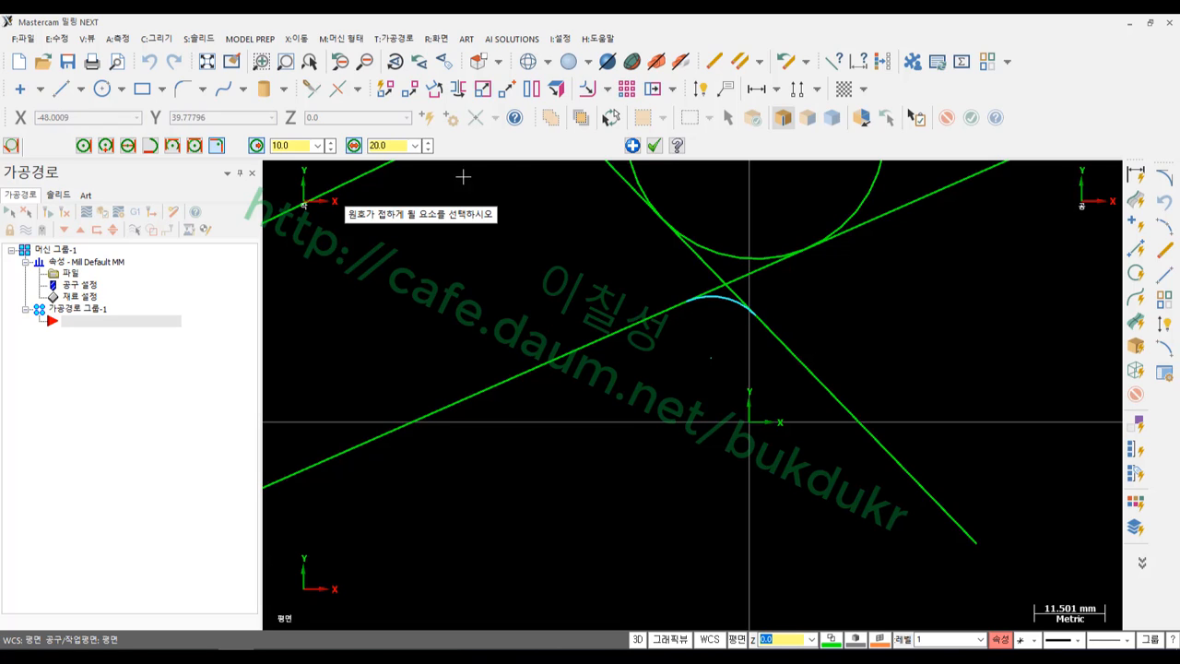
pyautogui.click(302, 145)
pyautogui.write('40')
pyautogui.press('Return')
pyautogui.scroll(-1, 1060, 364)
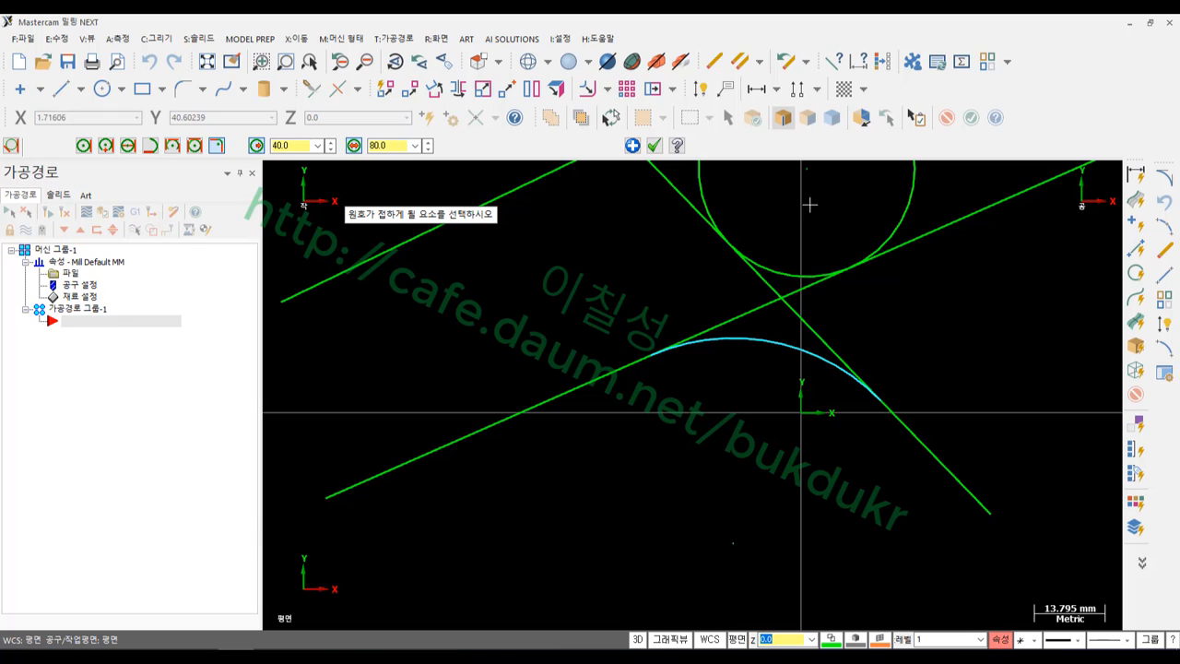
pyautogui.click(856, 379)
pyautogui.click(653, 145)
pyautogui.scroll(-1, 582, 359)
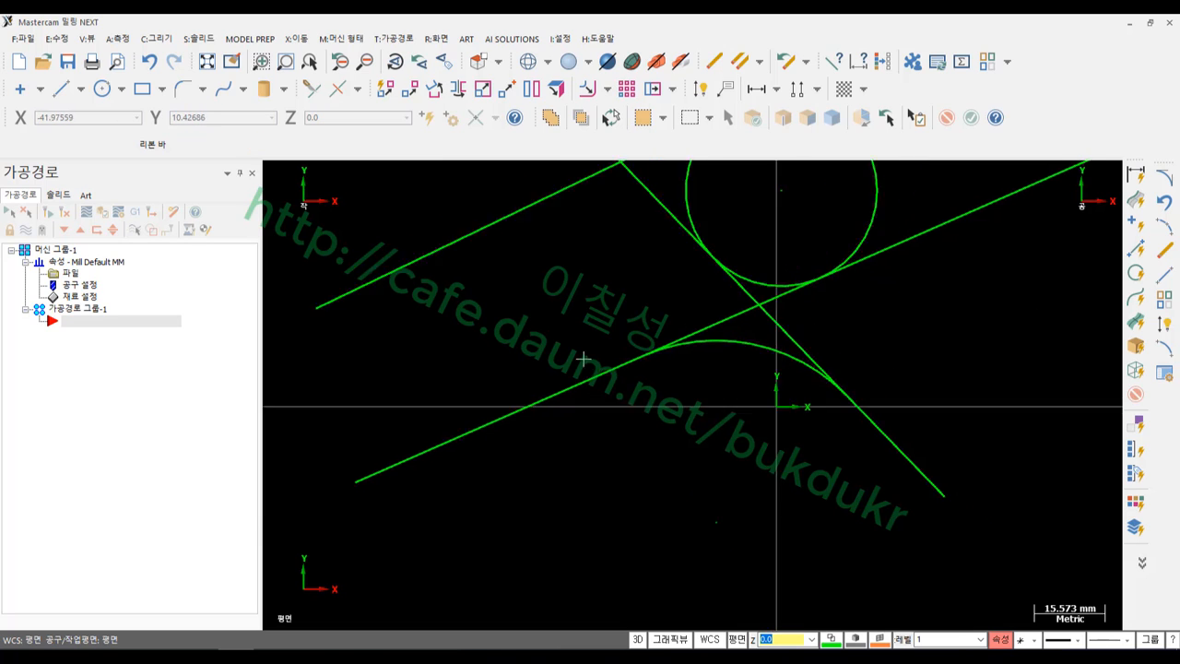
pyautogui.scroll(-1, 583, 359)
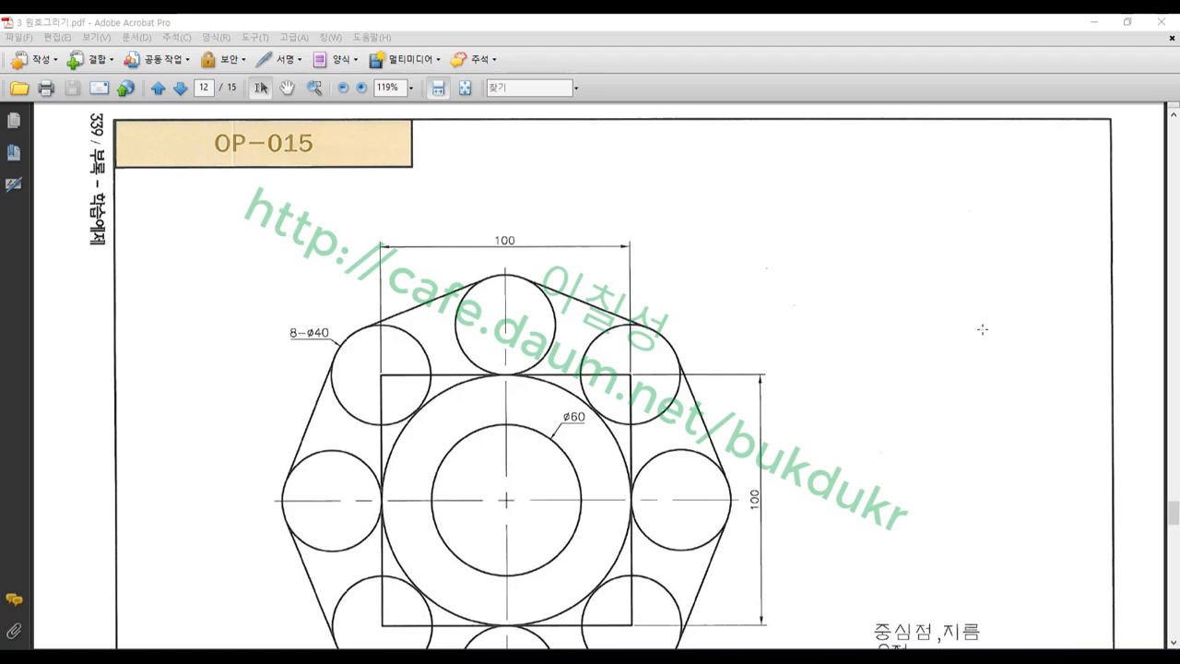
# Scroll to the OP-015 drawing and circle its ø60 and 100 dimensions in red
pyautogui.scroll(-3, 983, 329)
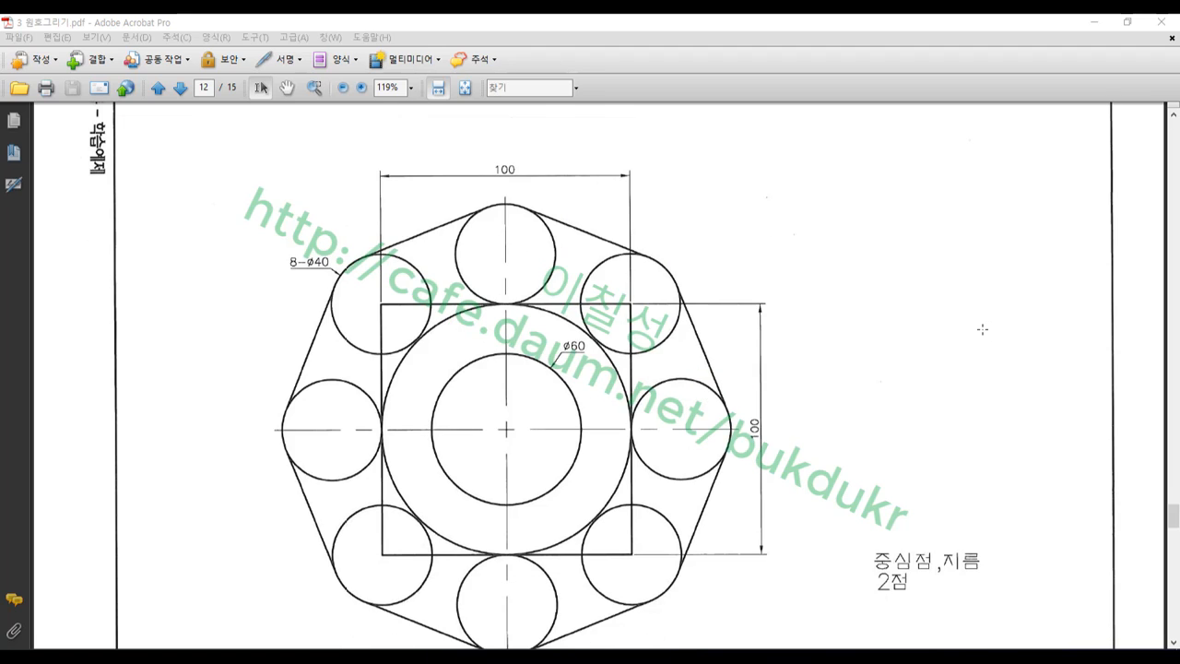
pyautogui.scroll(3, 982, 329)
pyautogui.scroll(-3, 982, 329)
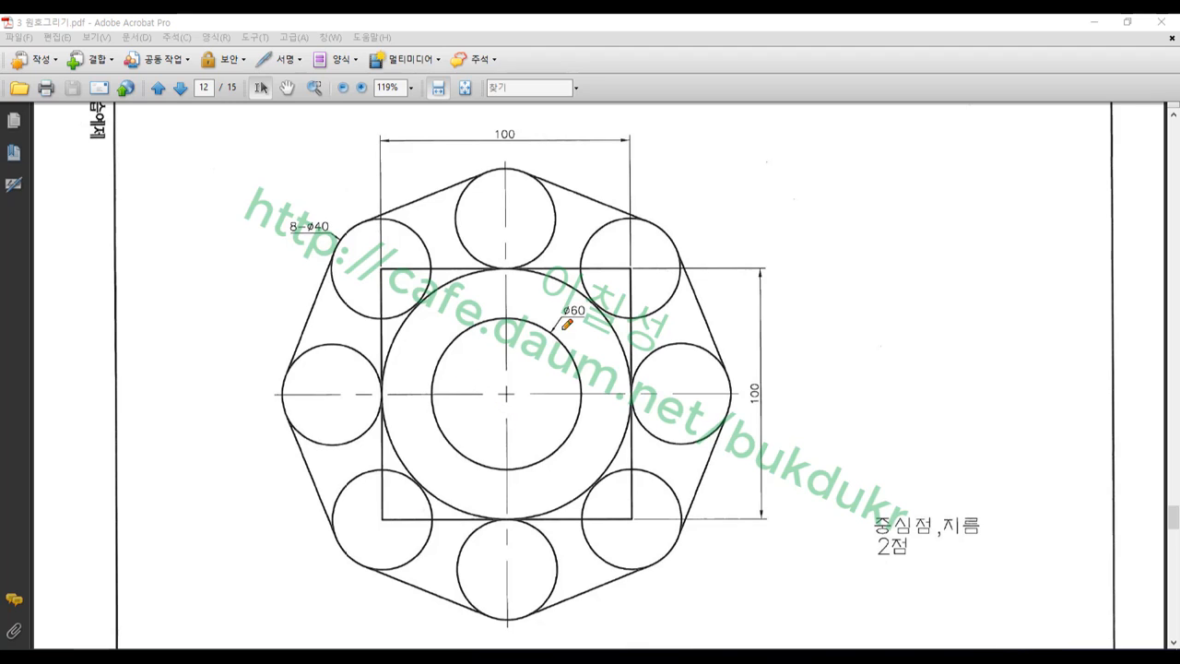
pyautogui.moveTo(575, 328)
pyautogui.mouseDown()
pyautogui.moveTo(561, 307)
pyautogui.moveTo(590, 314)
pyautogui.moveTo(564, 318)
pyautogui.moveTo(566, 296)
pyautogui.moveTo(594, 299)
pyautogui.moveTo(573, 323)
pyautogui.moveTo(559, 304)
pyautogui.moveTo(587, 294)
pyautogui.mouseUp()
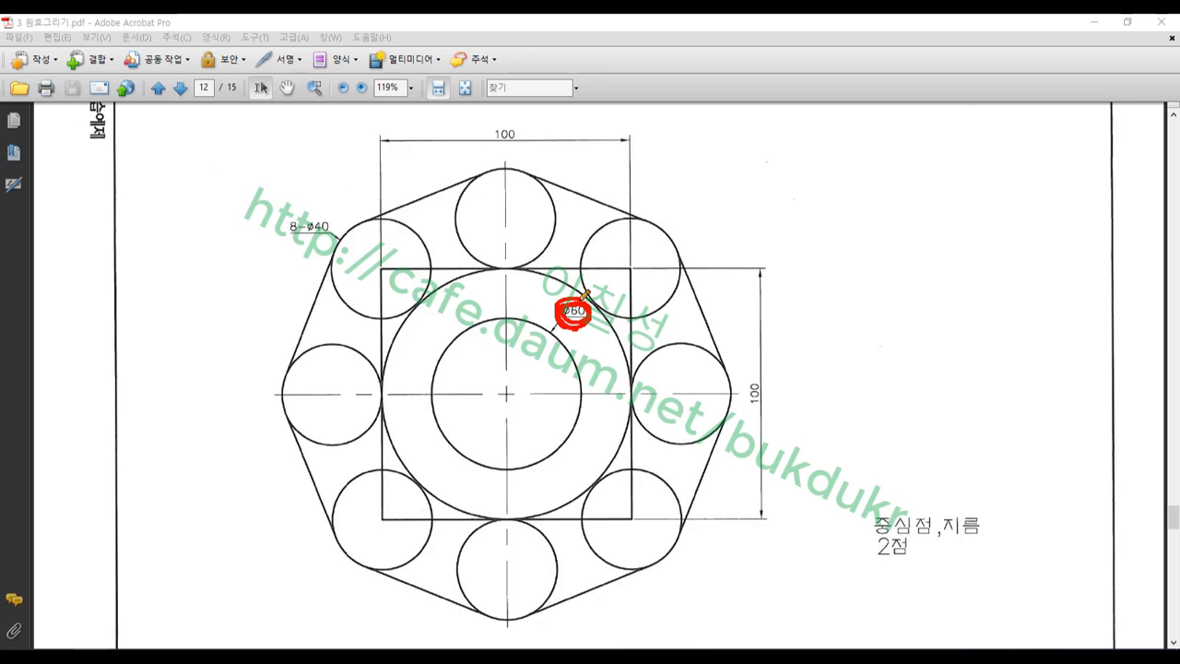
pyautogui.moveTo(522, 148)
pyautogui.mouseDown()
pyautogui.moveTo(500, 121)
pyautogui.moveTo(525, 136)
pyautogui.mouseUp()
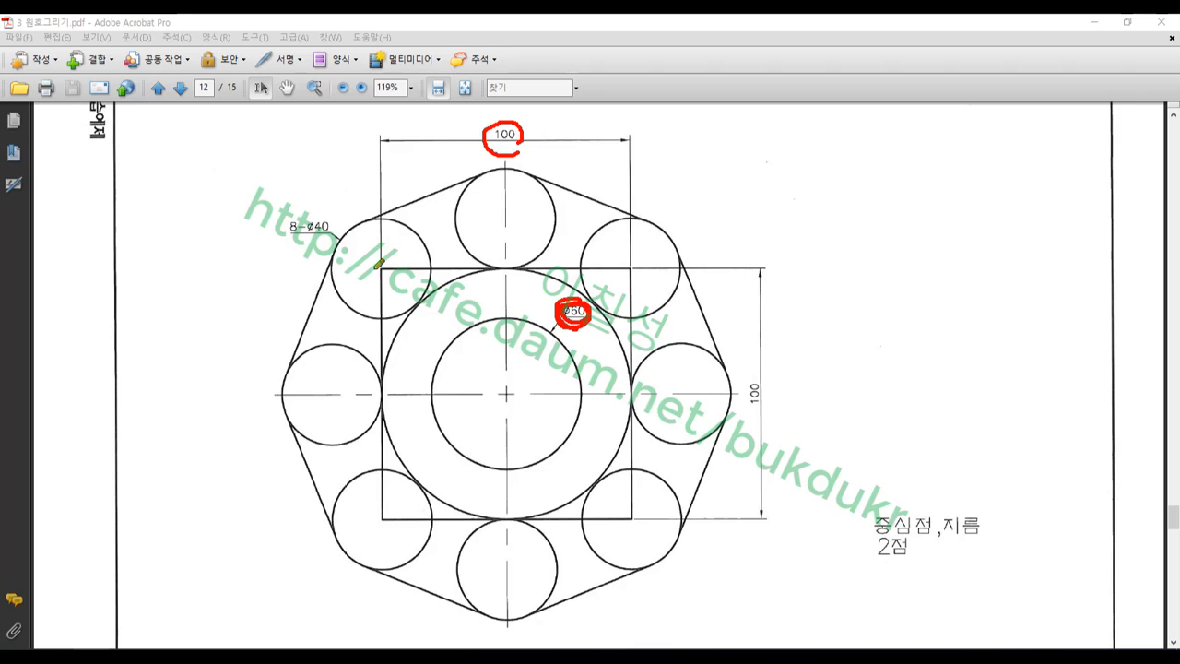
# Trace the square's edges and centre line, then clear all pencil markings
pyautogui.moveTo(376, 267)
pyautogui.mouseDown()
pyautogui.moveTo(632, 270)
pyautogui.moveTo(634, 505)
pyautogui.moveTo(398, 522)
pyautogui.moveTo(385, 507)
pyautogui.moveTo(388, 263)
pyautogui.mouseUp()
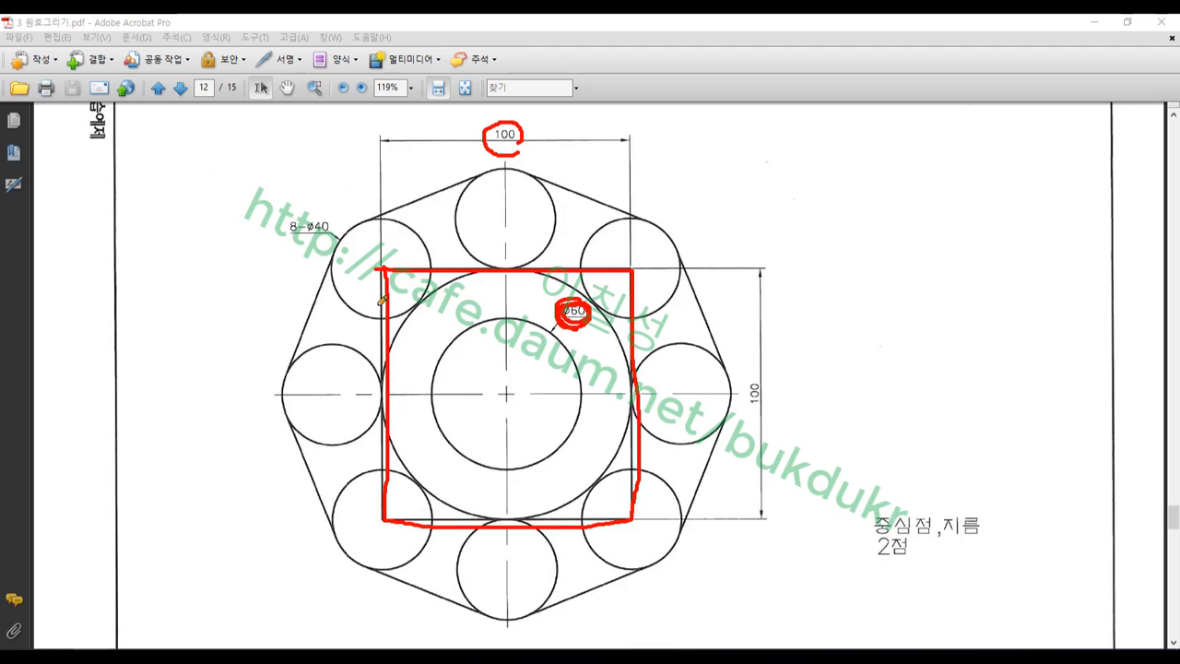
pyautogui.moveTo(385, 267)
pyautogui.mouseDown()
pyautogui.moveTo(391, 403)
pyautogui.moveTo(374, 536)
pyautogui.mouseUp()
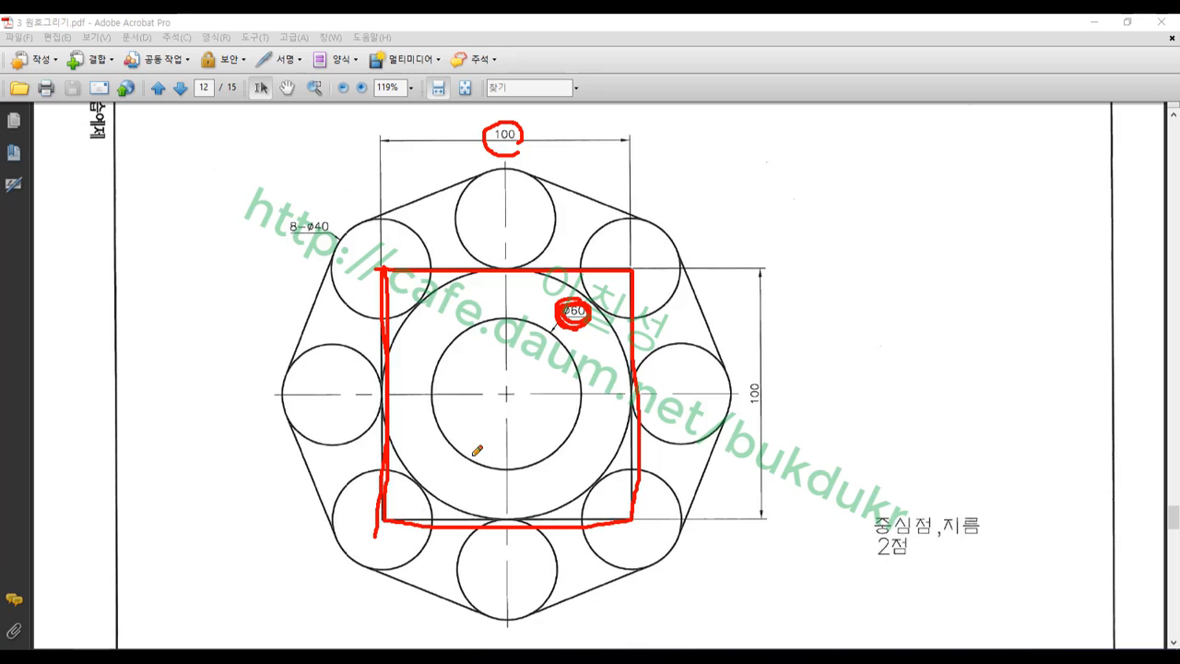
pyautogui.moveTo(383, 395); pyautogui.dragTo(636, 394)
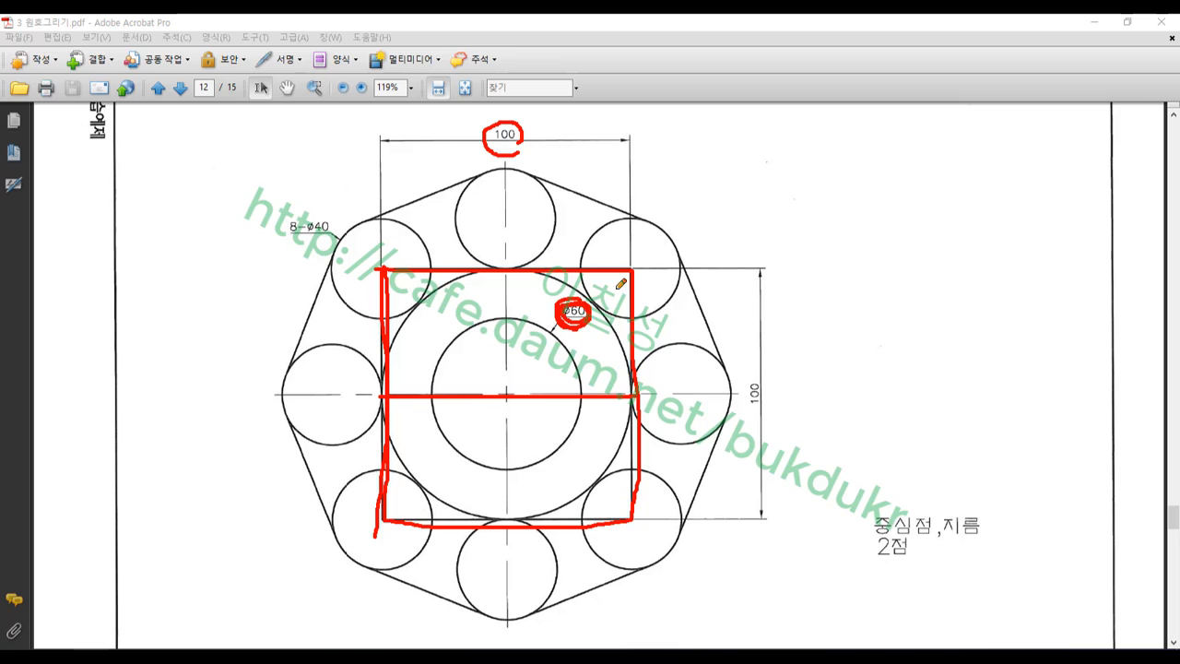
pyautogui.rightClick(847, 202)
pyautogui.click(859, 364)
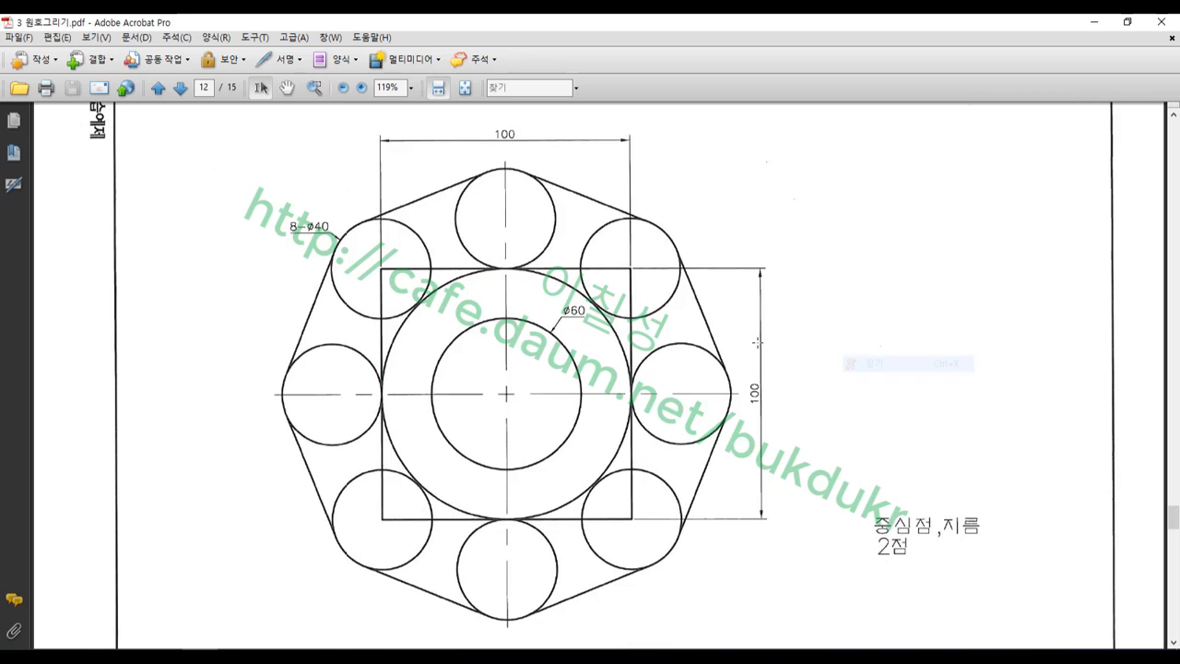
# Back in Mastercam, window-select and delete all the old tangent-arc geometry
pyautogui.click(238, 653)
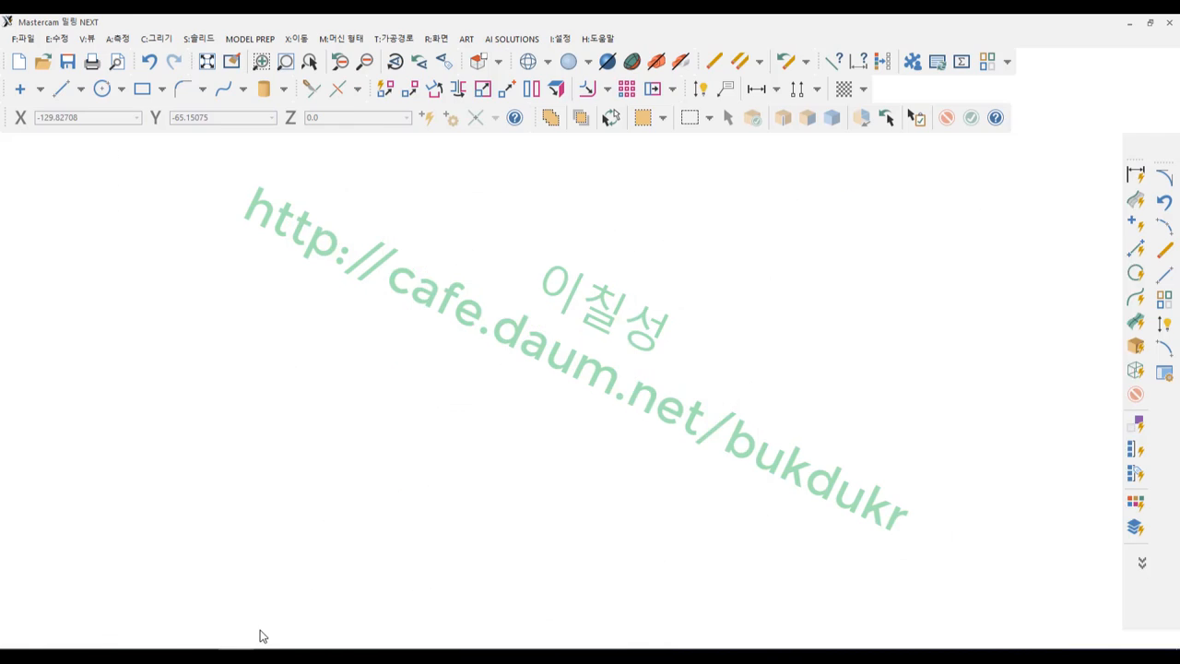
pyautogui.scroll(-4, 637, 435)
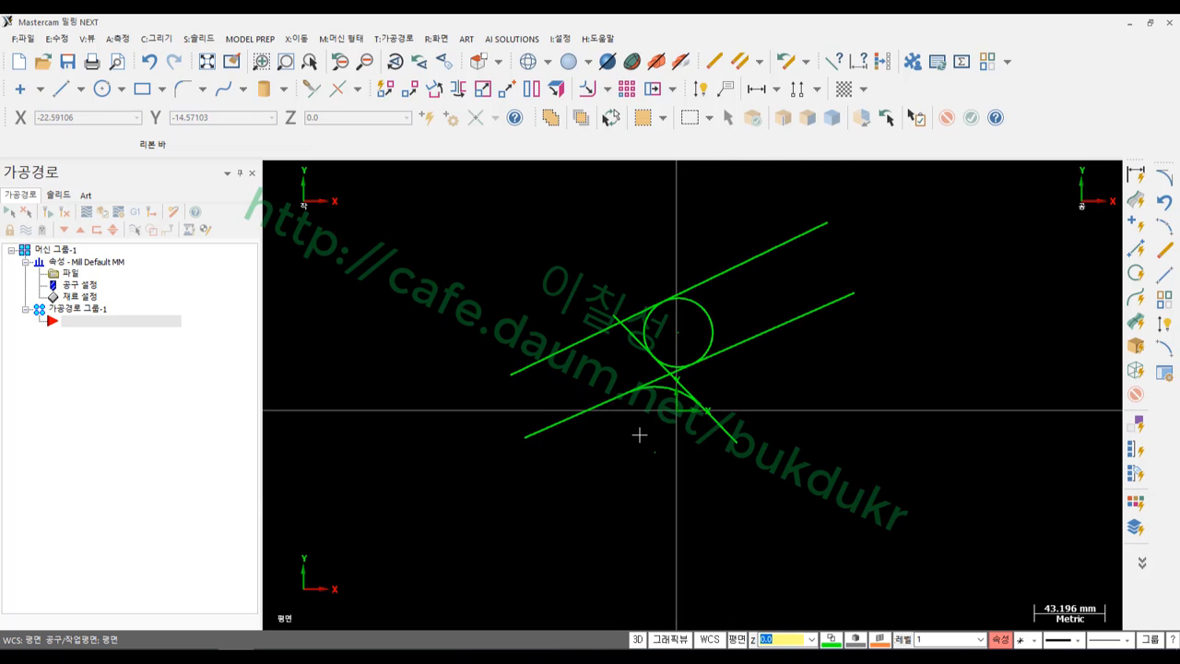
pyautogui.press('alt')
pyautogui.hotkey('alt', 'e')
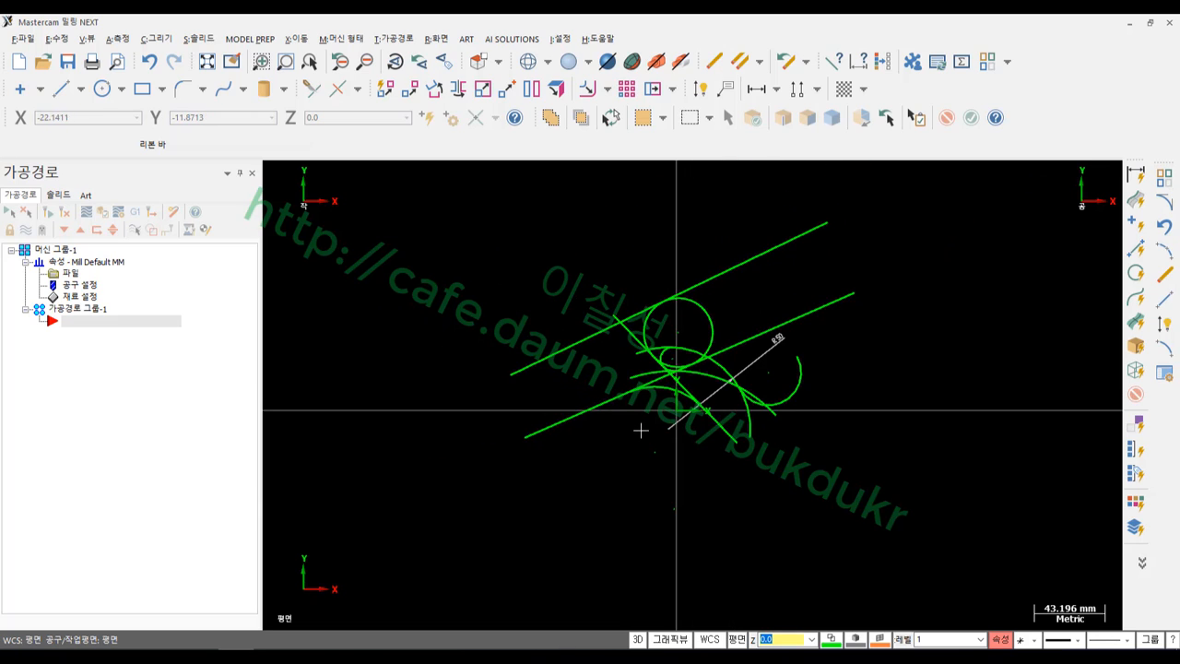
pyautogui.scroll(-2, 640, 431)
pyautogui.moveTo(423, 221); pyautogui.dragTo(859, 476)
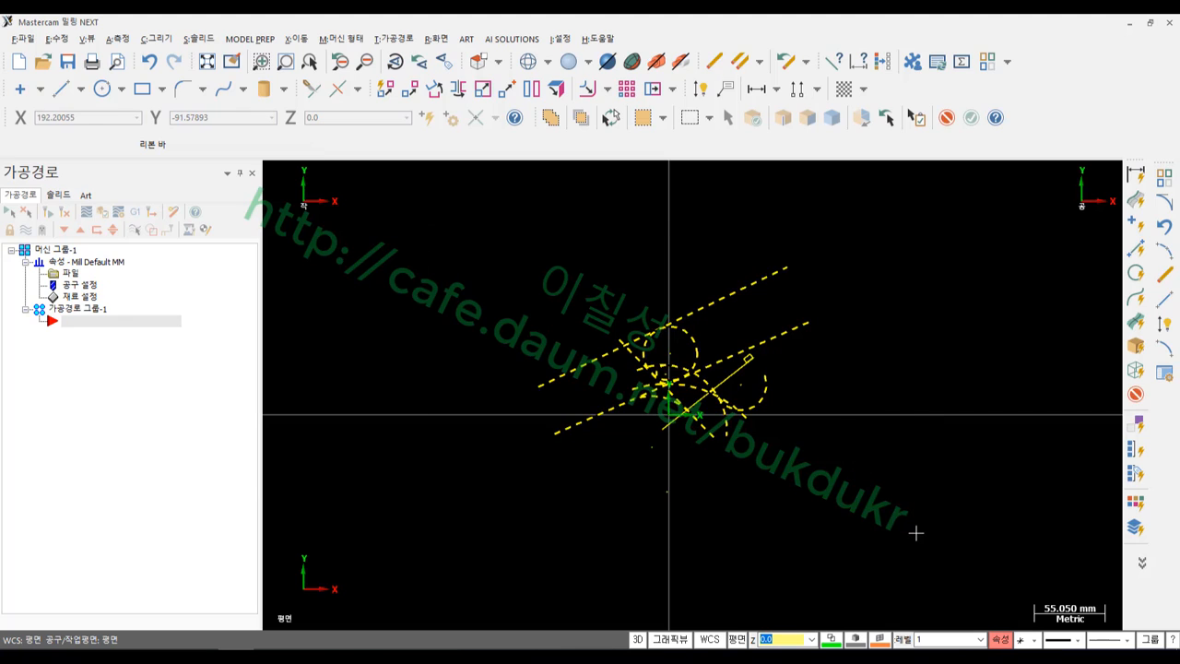
pyautogui.press('Delete')
pyautogui.scroll(3, 697, 421)
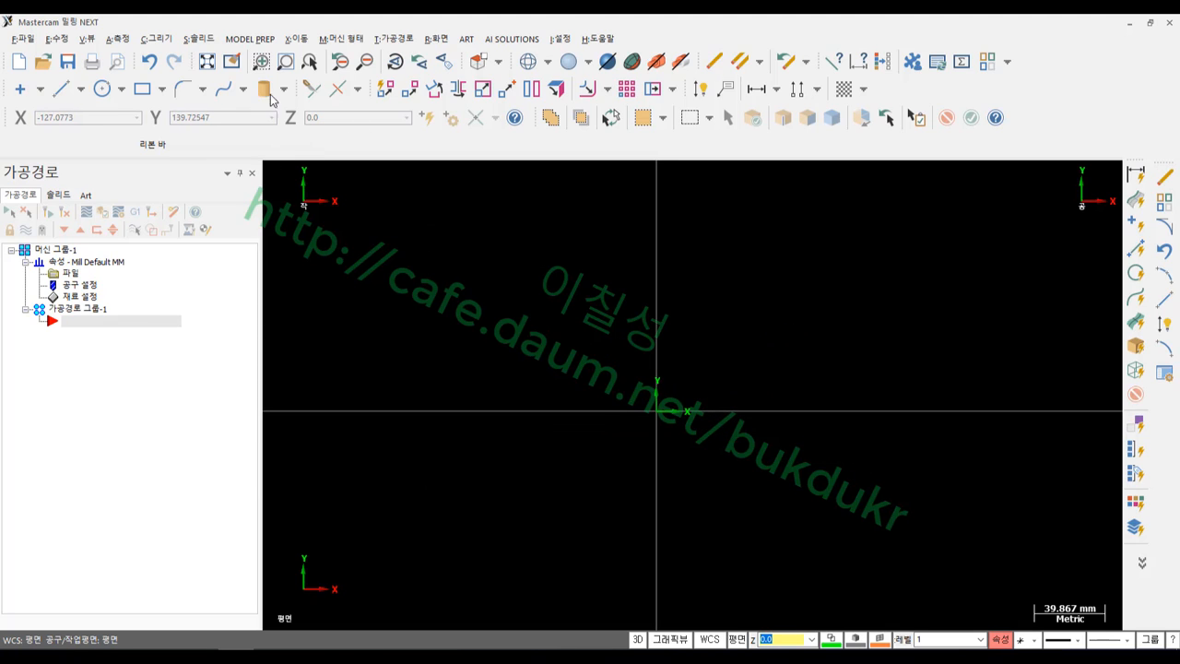
# Draw a Ø60 circle centred on the origin
pyautogui.click(102, 89)
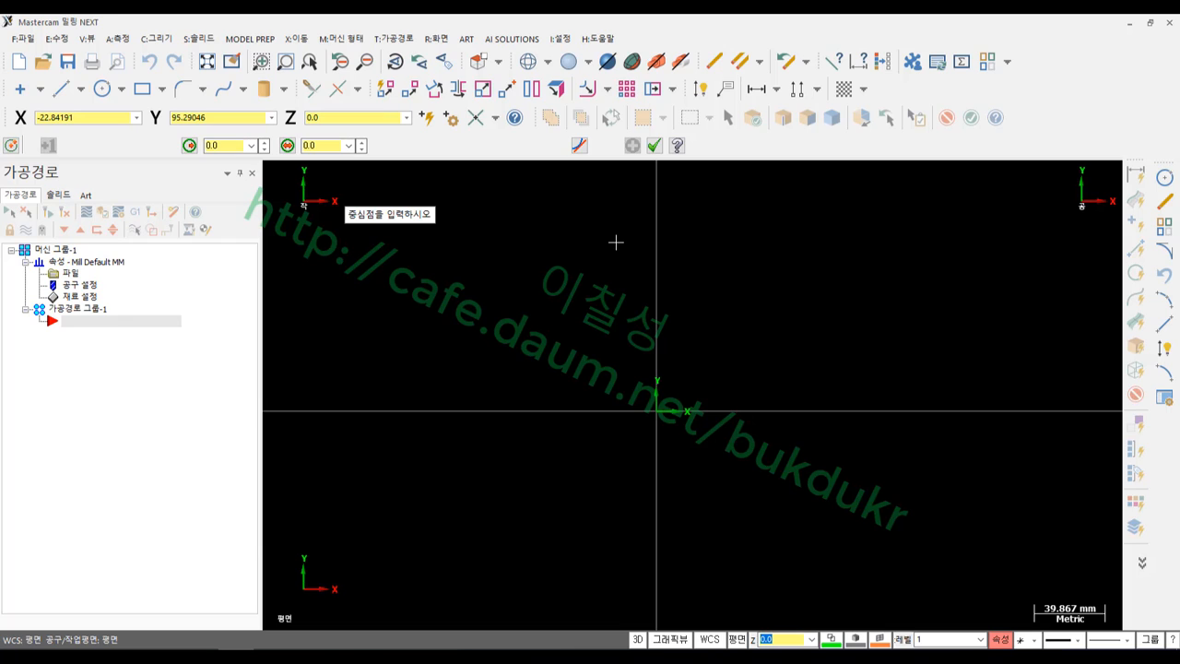
pyautogui.press('o')
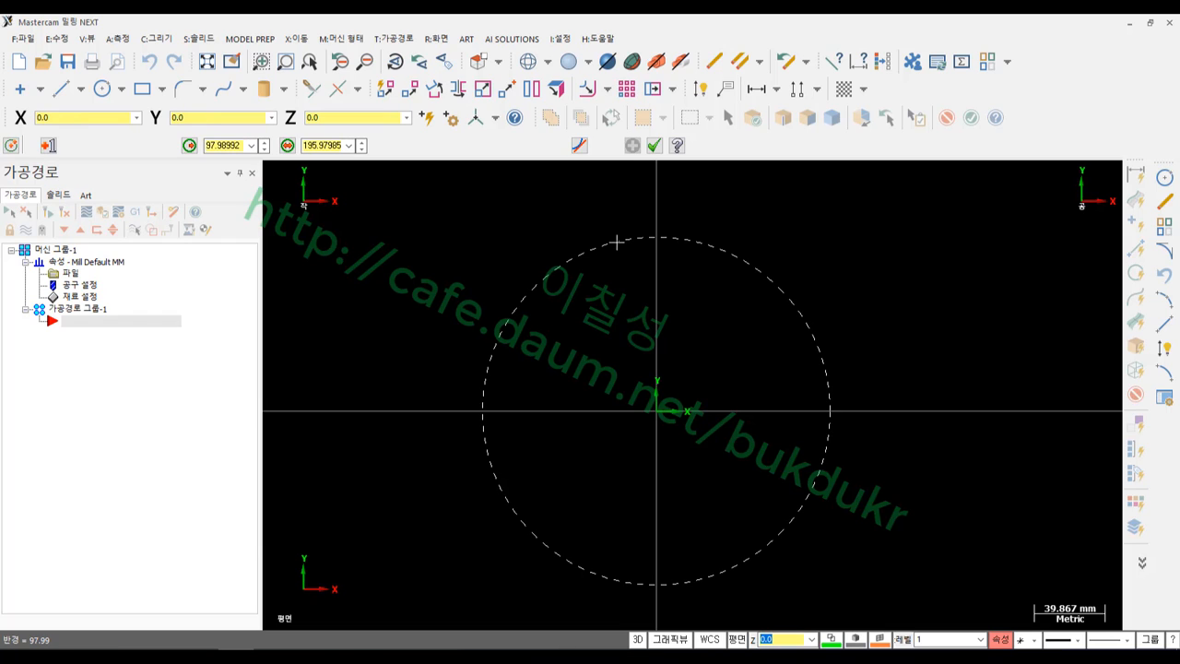
pyautogui.click(726, 324)
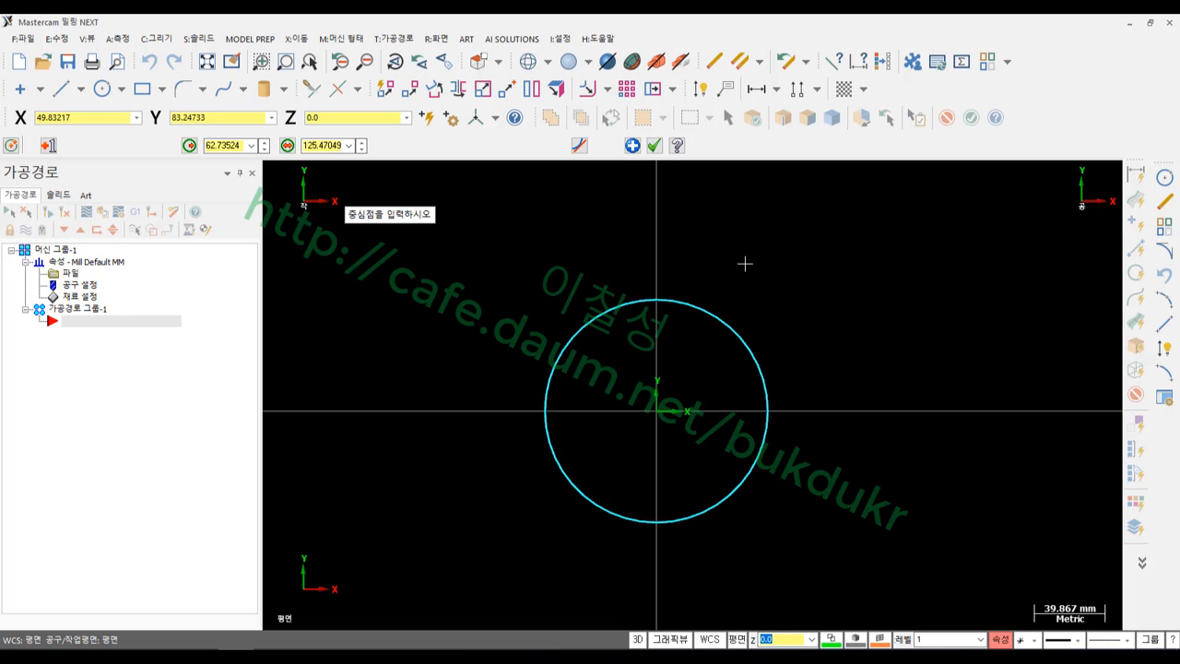
pyautogui.press('d')
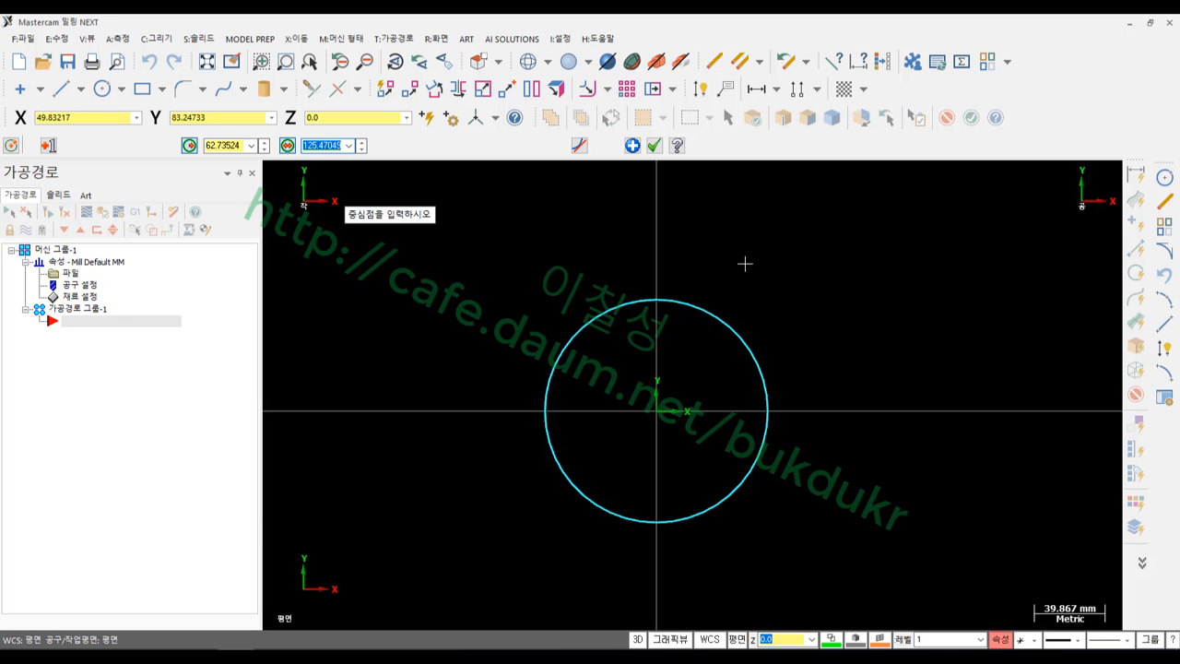
pyautogui.write('60')
pyautogui.press('Return')
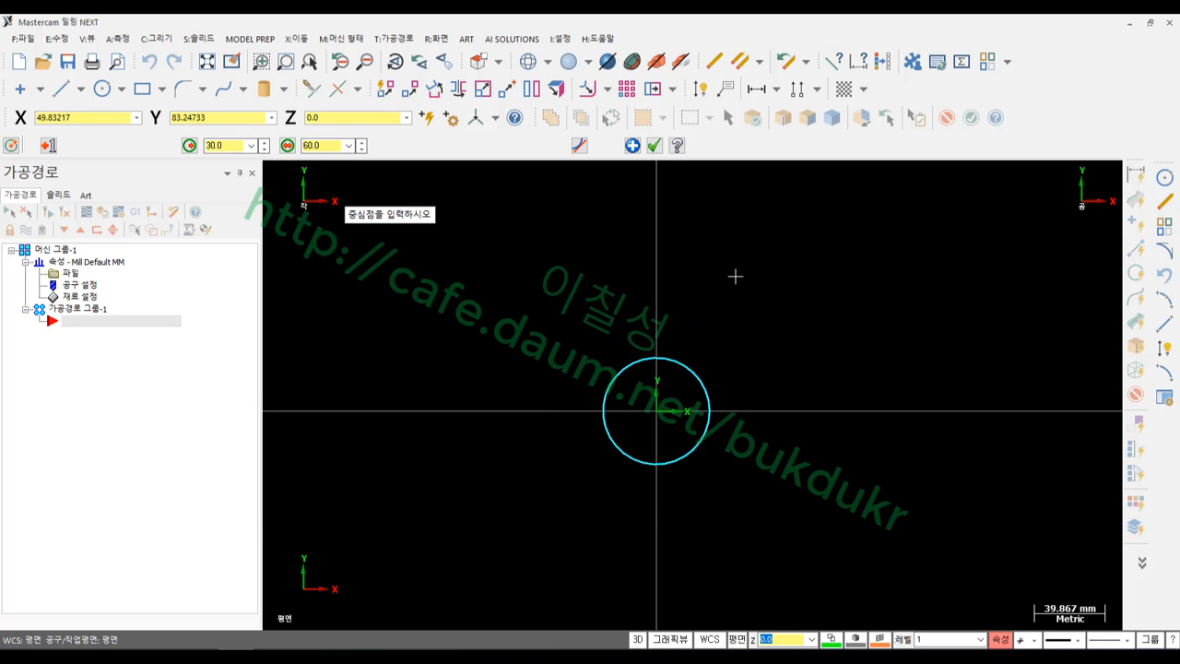
pyautogui.scroll(5, 652, 397)
pyautogui.scroll(-2, 629, 452)
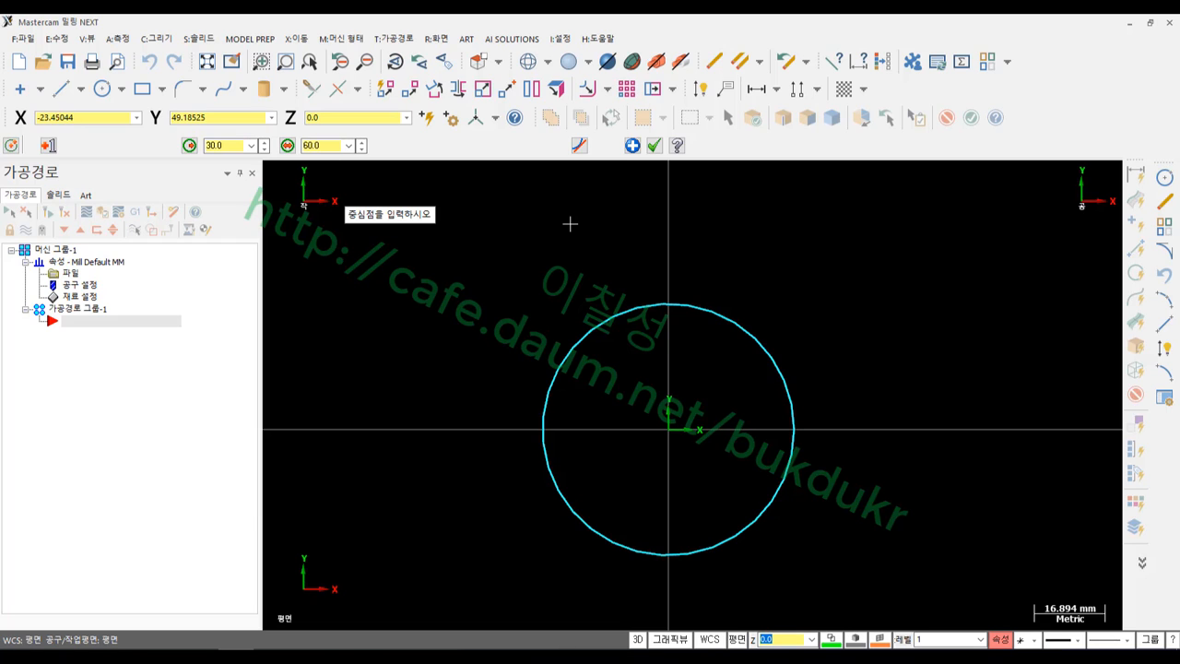
pyautogui.scroll(-1, 830, 269)
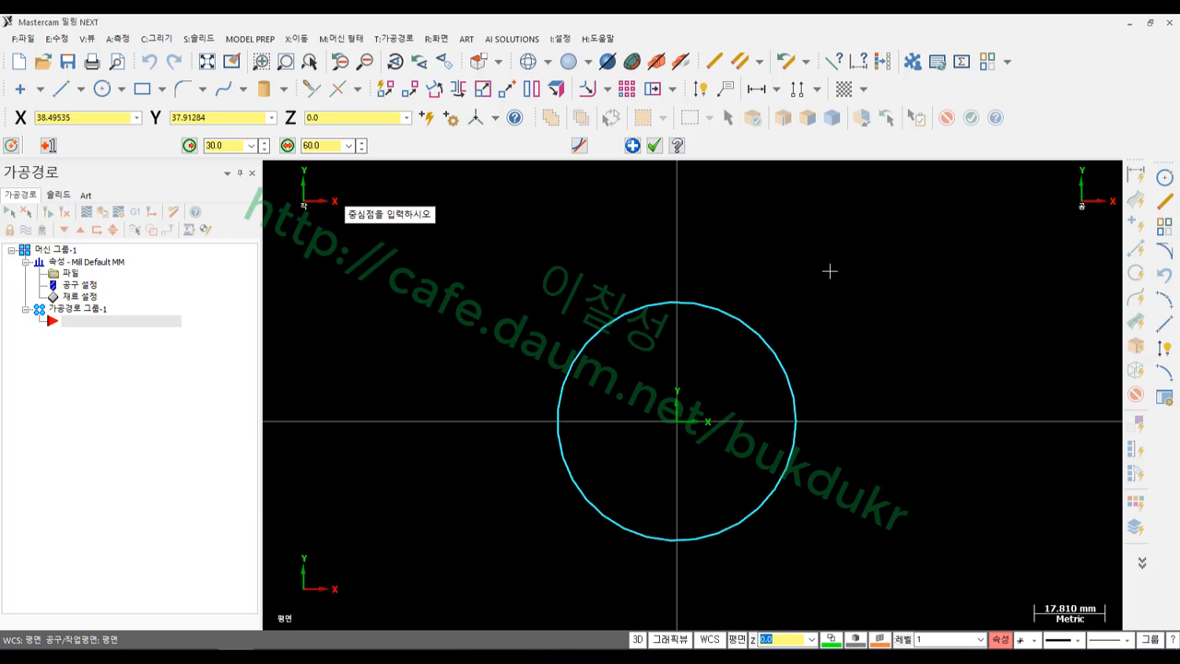
pyautogui.press('Return')
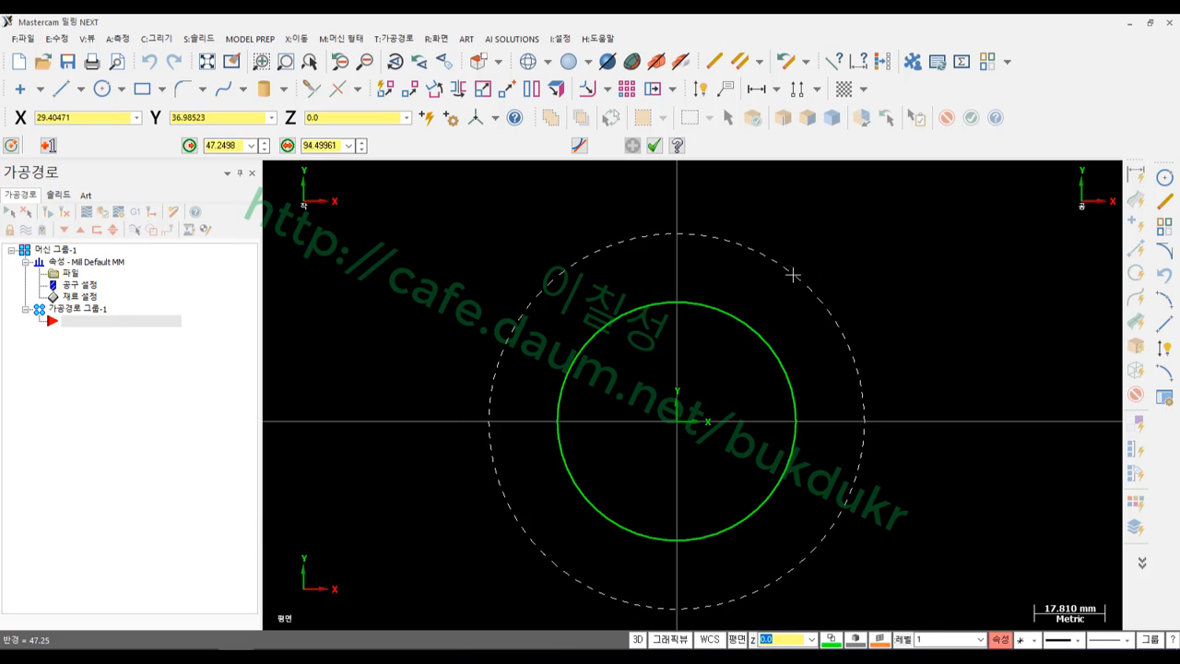
# Add a concentric Ø100 circle at the origin and finish the command
pyautogui.click(794, 270)
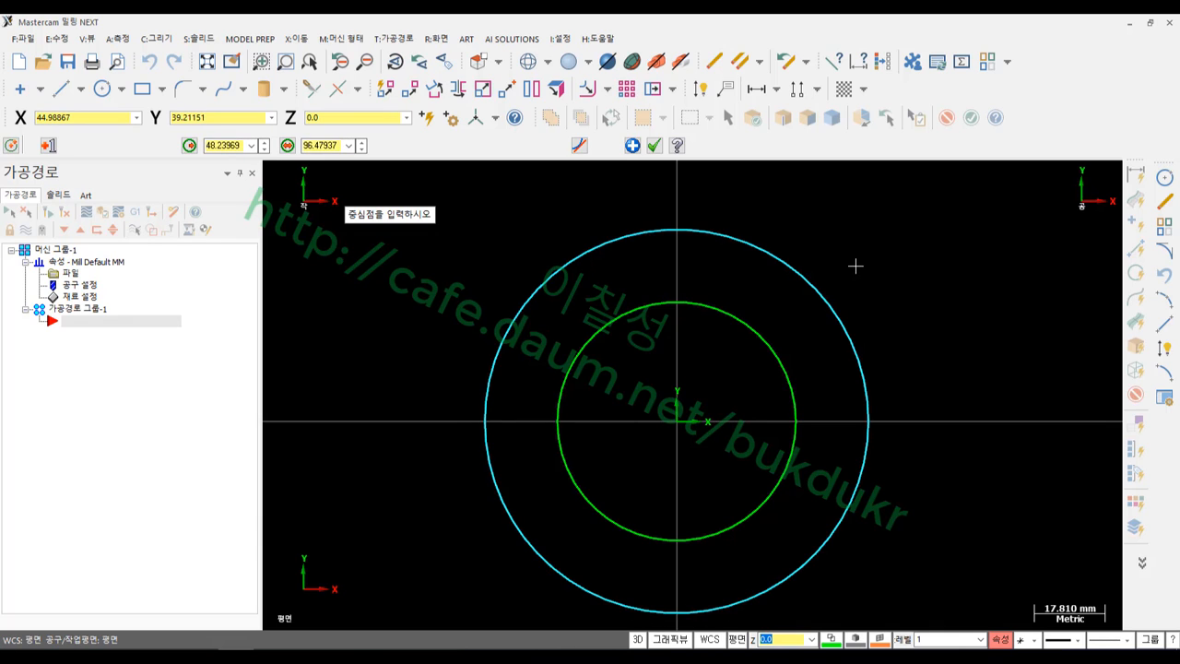
pyautogui.write('d')
pyautogui.write('1')
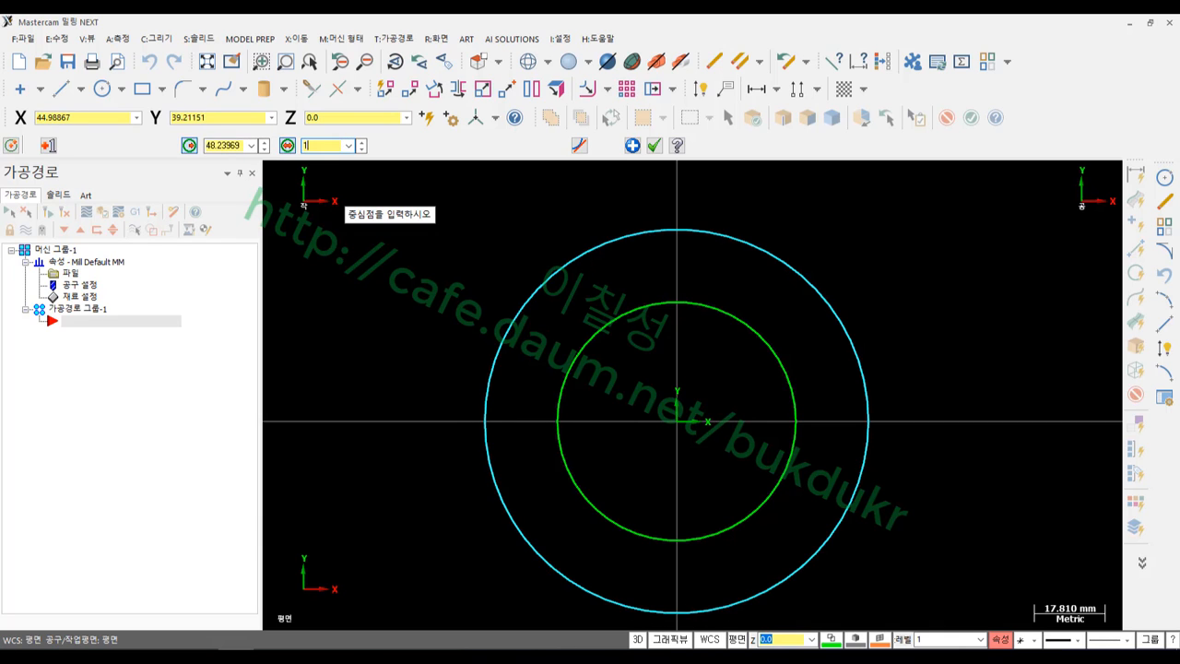
pyautogui.write('00')
pyautogui.press('Return')
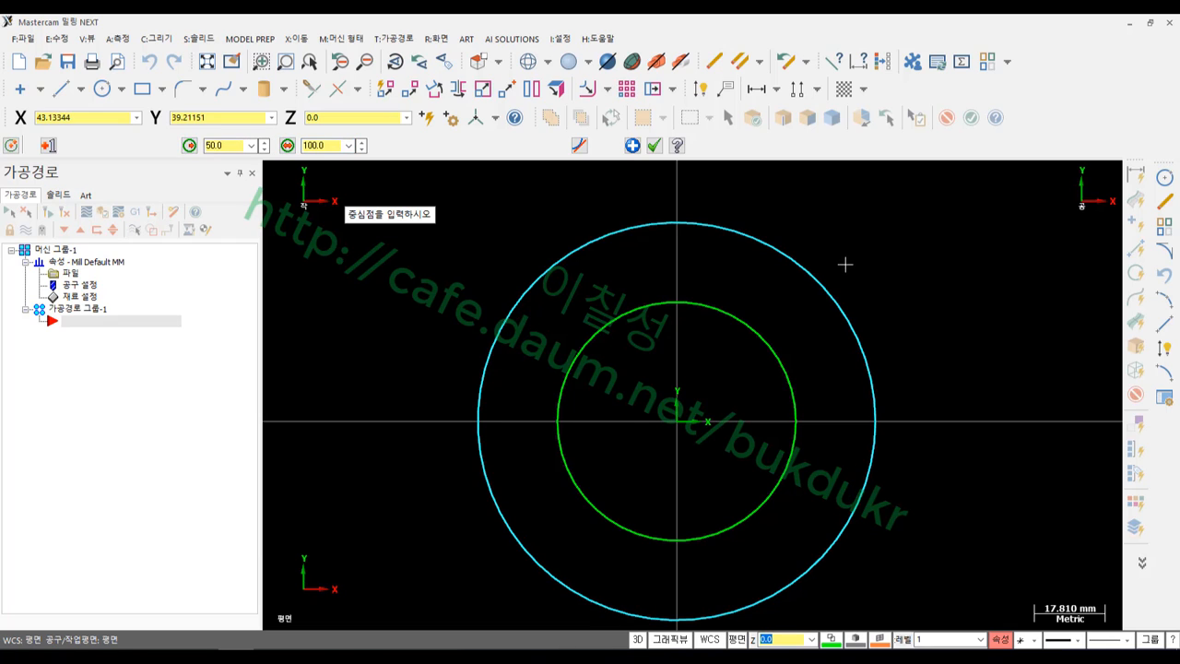
pyautogui.click(653, 146)
pyautogui.scroll(-2, 795, 329)
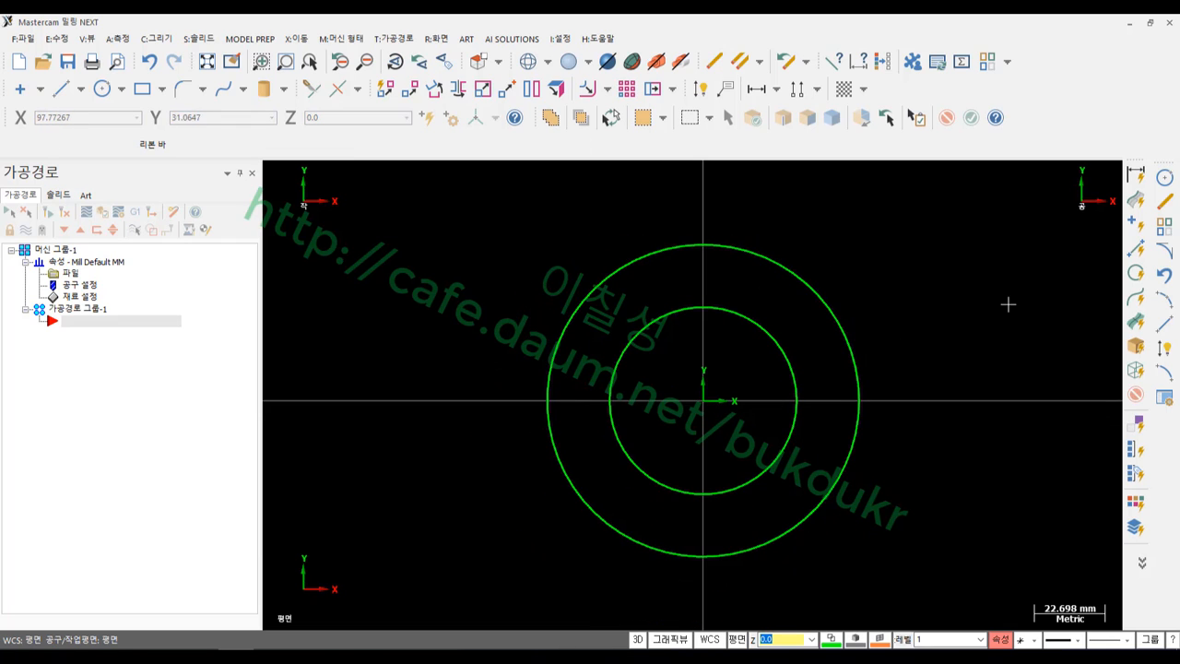
# Dimension the inner circle as Ø60 and set note text height to 5
pyautogui.click(700, 89)
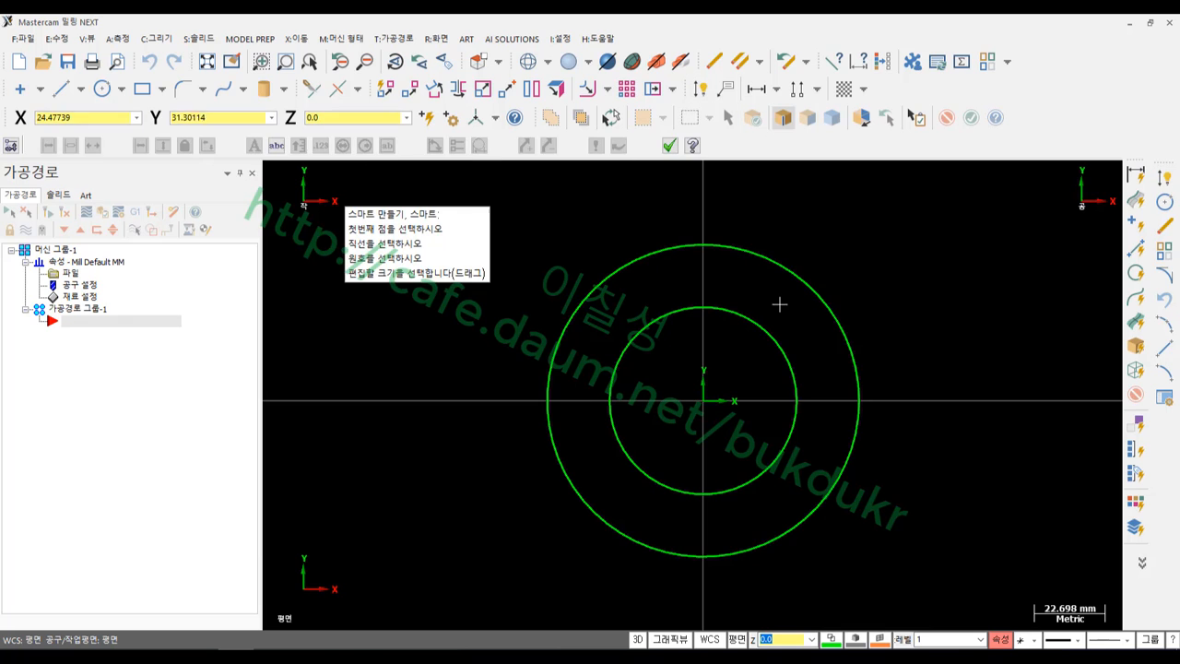
pyautogui.click(782, 334)
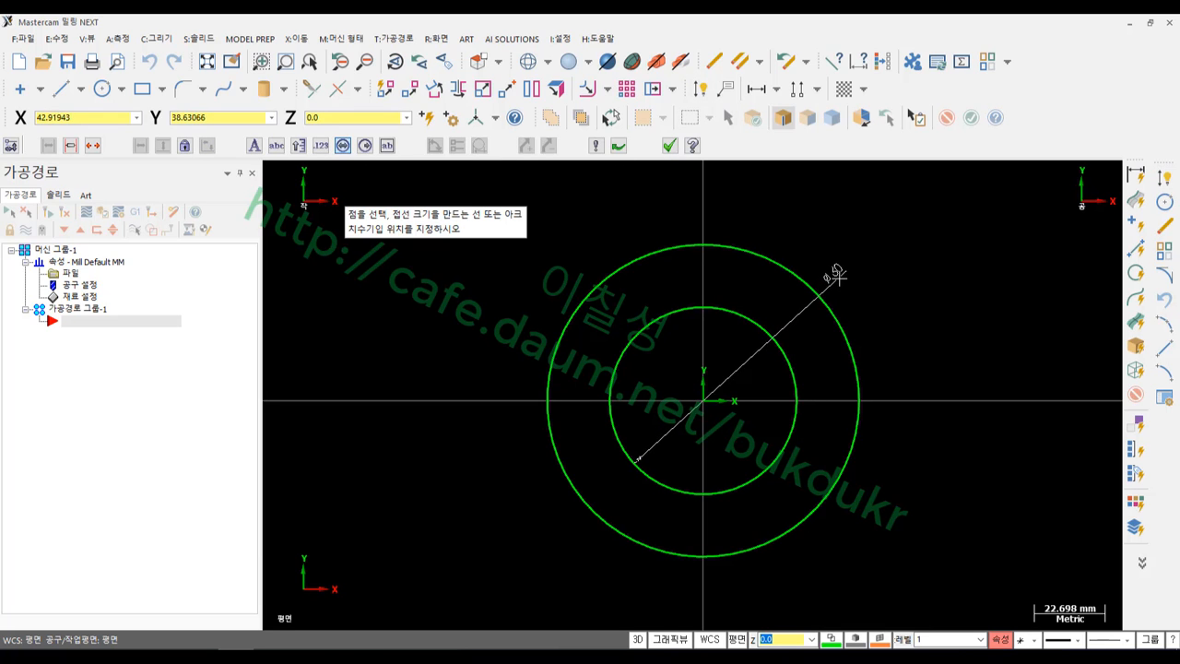
pyautogui.click(848, 266)
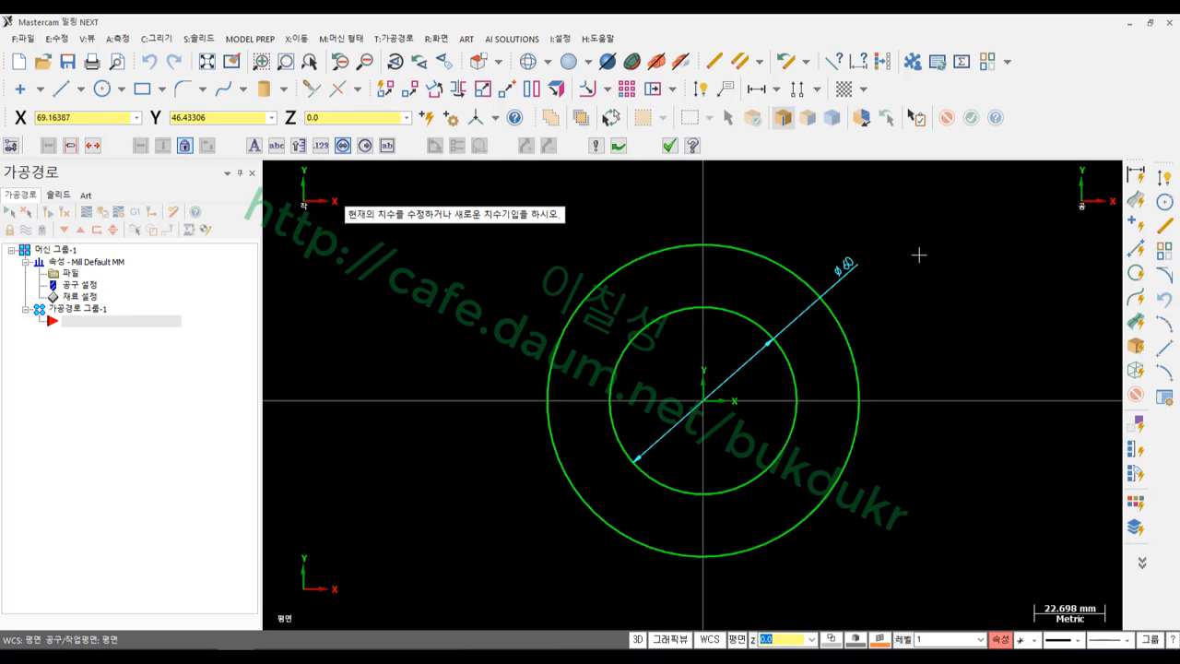
pyautogui.click(596, 146)
pyautogui.click(100, 266)
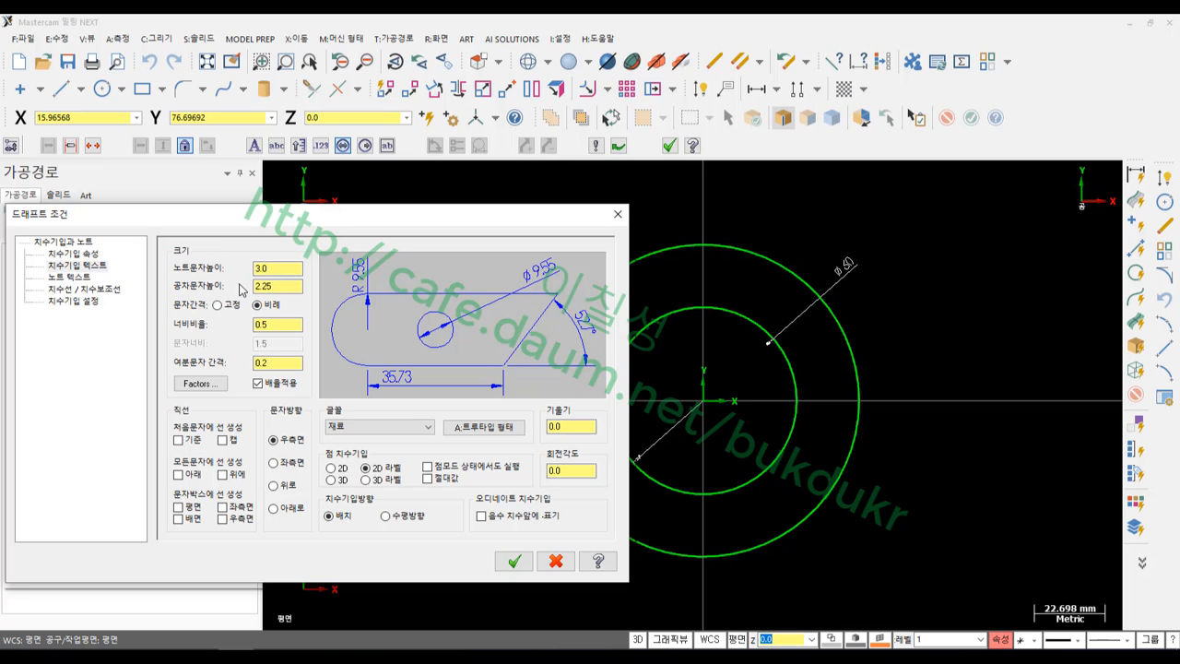
pyautogui.doubleClick(269, 269)
pyautogui.write('5')
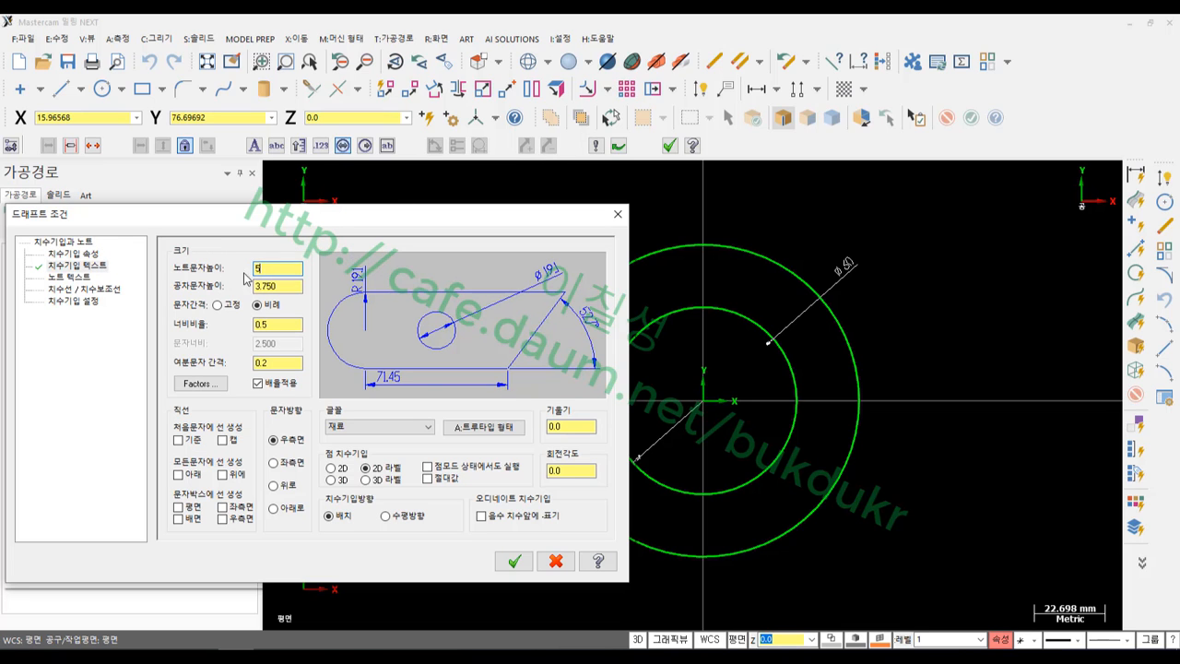
pyautogui.click(513, 560)
# Place the outer circle's Ø100 diameter dimension at the upper right
pyautogui.scroll(-1, 883, 324)
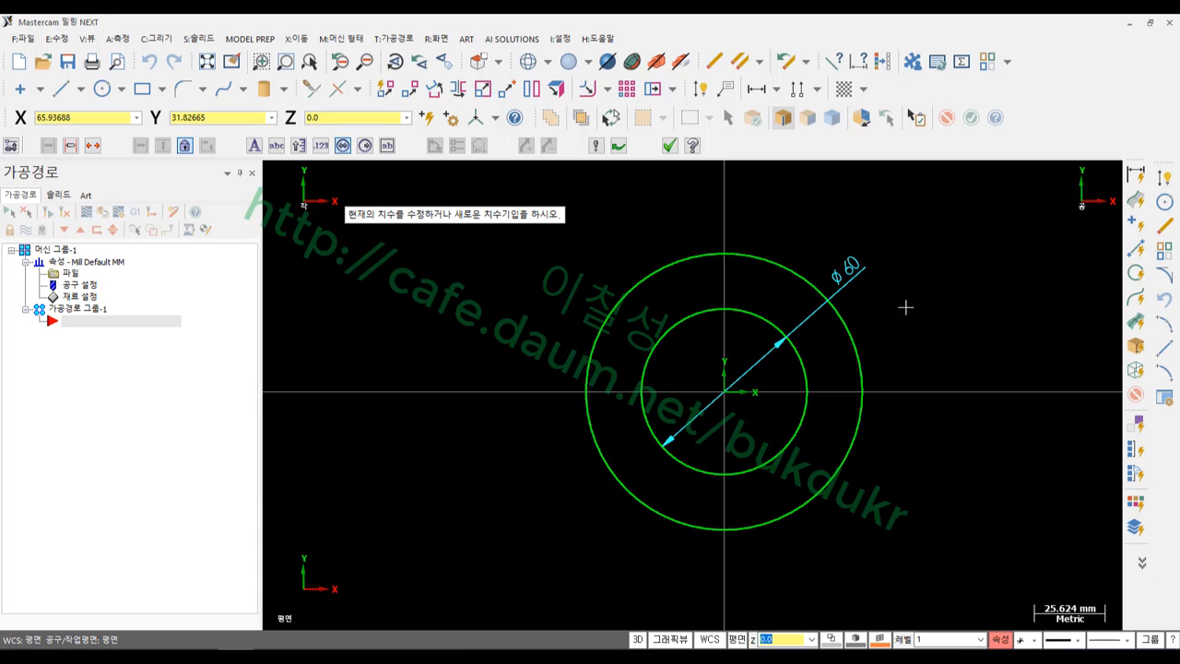
pyautogui.click(853, 335)
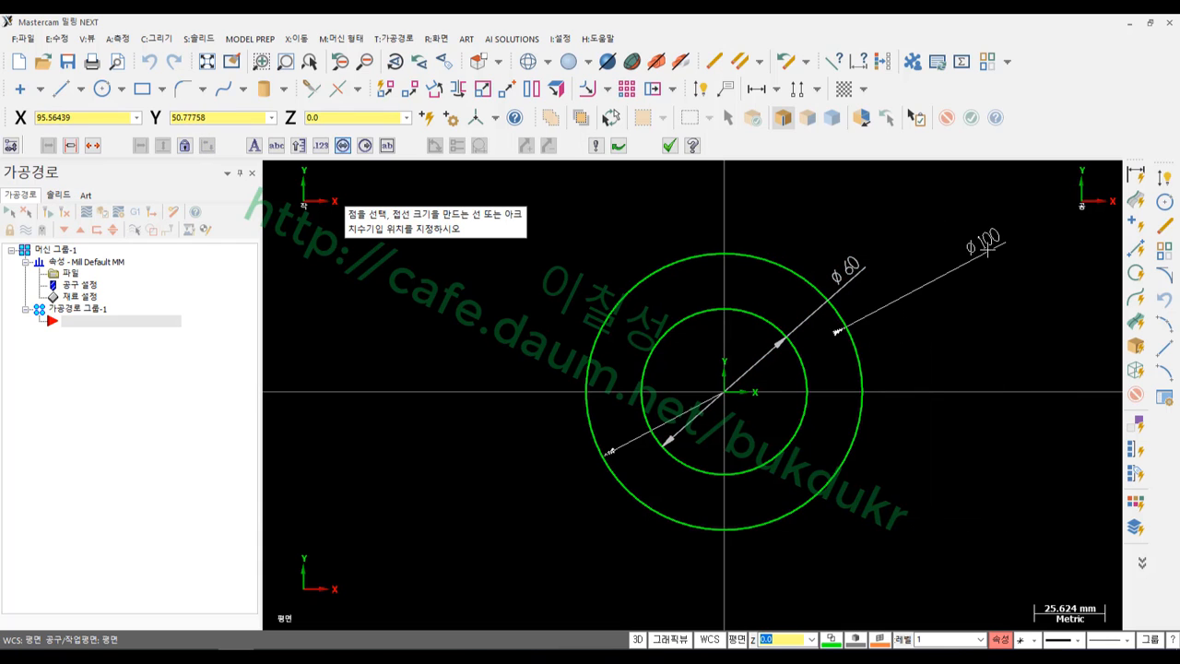
pyautogui.click(973, 216)
pyautogui.scroll(-1, 719, 382)
pyautogui.scroll(1, 776, 328)
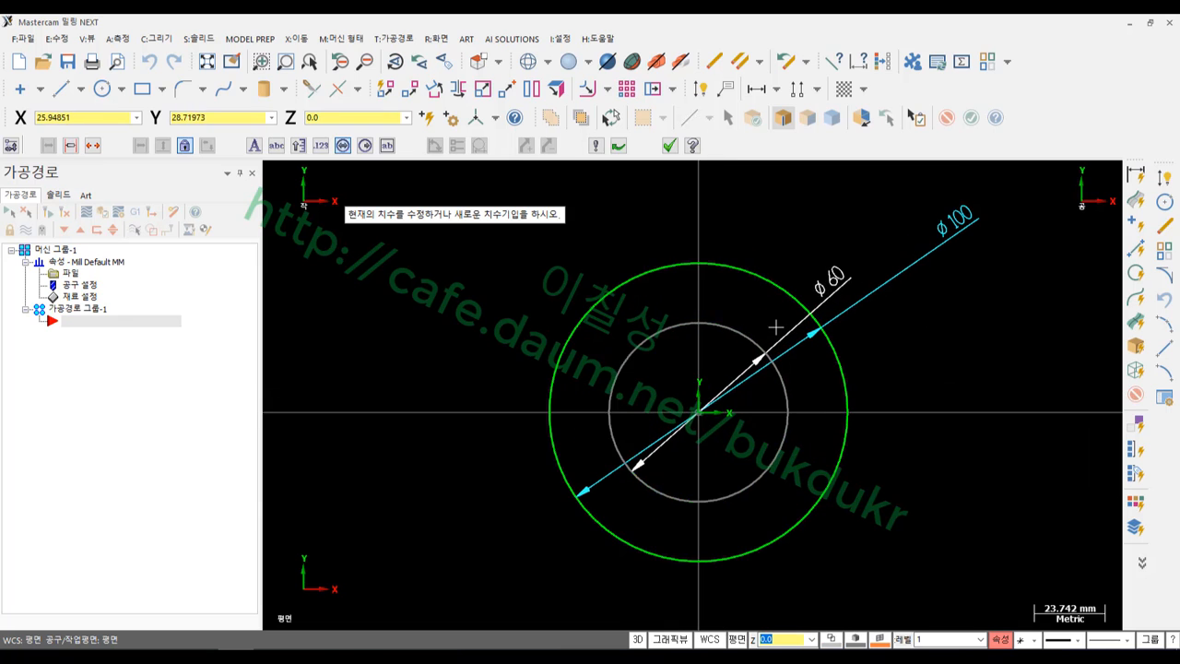
pyautogui.click(670, 146)
pyautogui.scroll(1, 981, 420)
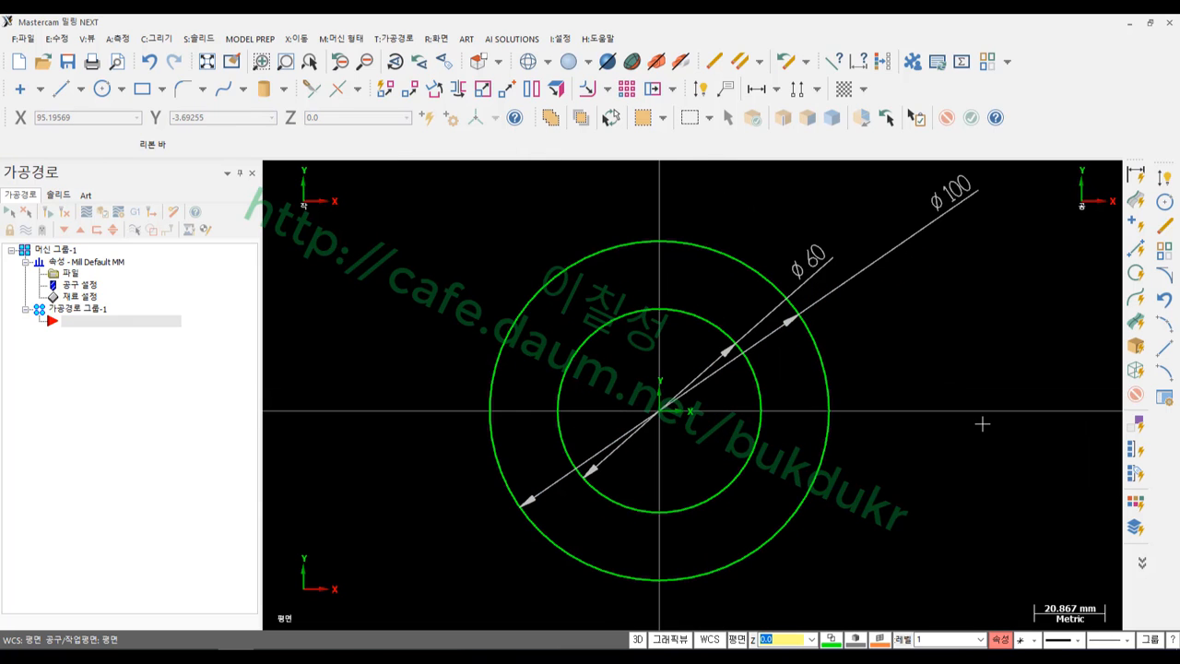
pyautogui.hotkey('alt', 'Tab')
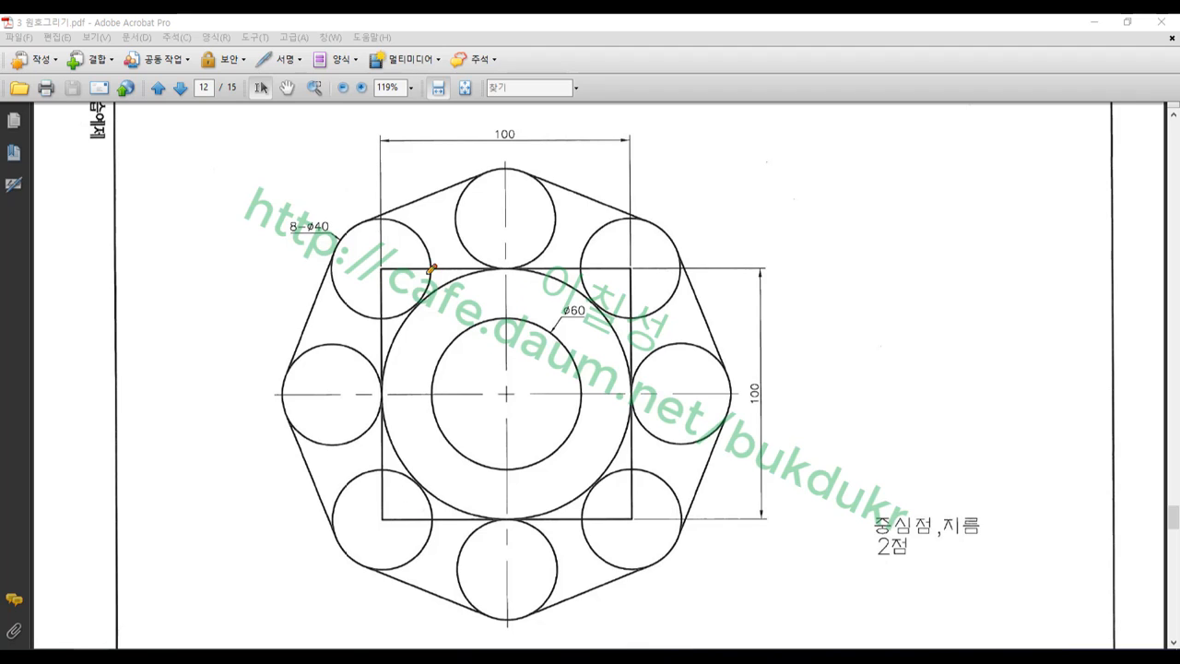
# Draw a red pen line along the 100 square's top edge on page 12
pyautogui.moveTo(382, 267); pyautogui.dragTo(632, 269)
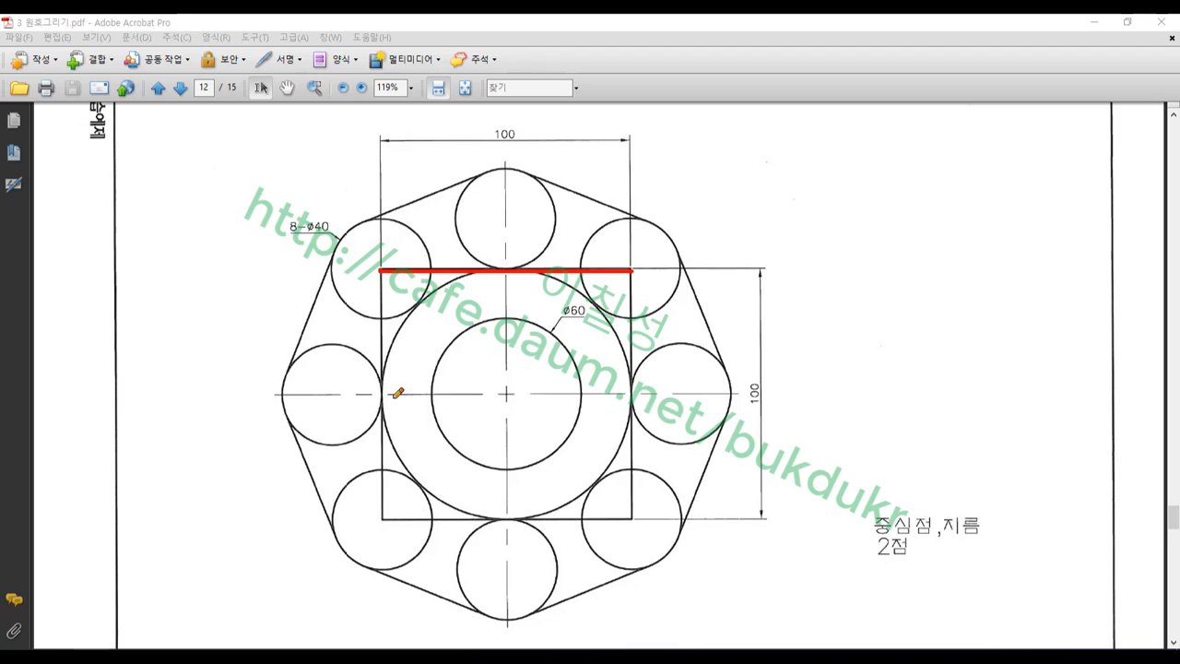
# Mark the left and right tangent points in red and join them with a line
pyautogui.moveTo(392, 386)
pyautogui.mouseDown()
pyautogui.moveTo(361, 407)
pyautogui.moveTo(395, 406)
pyautogui.mouseUp()
pyautogui.moveTo(638, 388)
pyautogui.mouseDown()
pyautogui.moveTo(624, 403)
pyautogui.moveTo(638, 404)
pyautogui.mouseUp()
pyautogui.moveTo(400, 394); pyautogui.dragTo(636, 391)
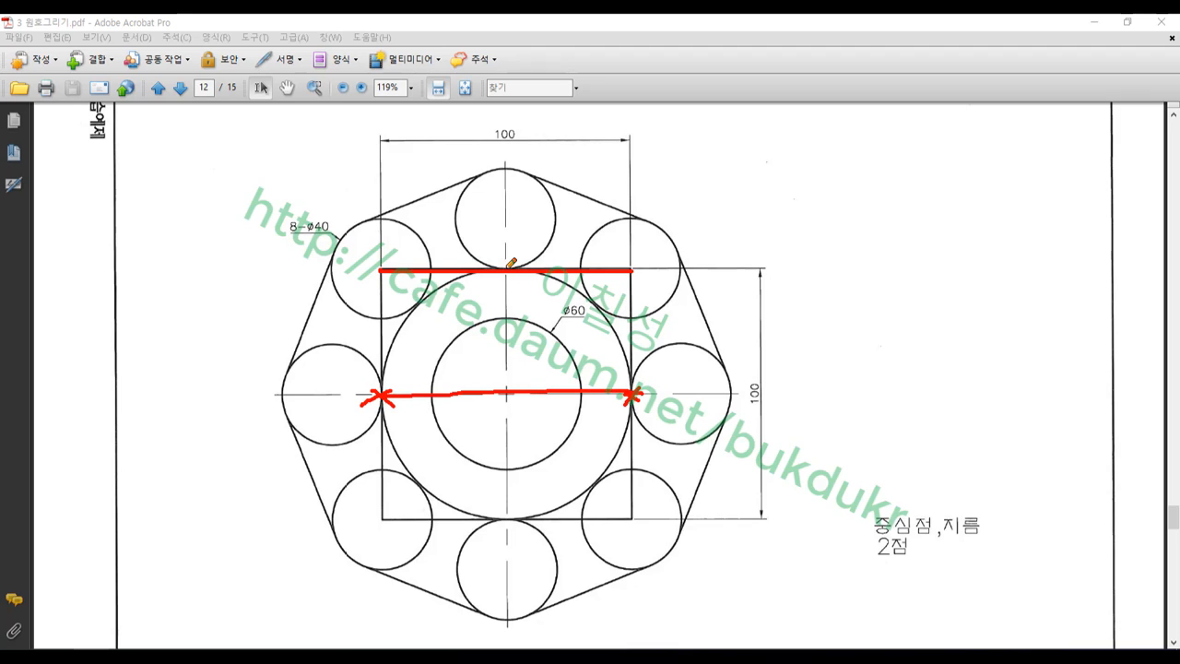
# Sketch the top-line midpoint, rounded corner and centre arrow, then clear all red marks
pyautogui.moveTo(512, 263)
pyautogui.mouseDown()
pyautogui.moveTo(500, 276)
pyautogui.moveTo(513, 277)
pyautogui.mouseUp()
pyautogui.moveTo(631, 269)
pyautogui.mouseDown()
pyautogui.moveTo(660, 335)
pyautogui.moveTo(635, 398)
pyautogui.mouseUp()
pyautogui.moveTo(678, 314)
pyautogui.mouseDown()
pyautogui.moveTo(690, 347)
pyautogui.moveTo(679, 348)
pyautogui.moveTo(696, 323)
pyautogui.moveTo(706, 332)
pyautogui.moveTo(698, 327)
pyautogui.mouseUp()
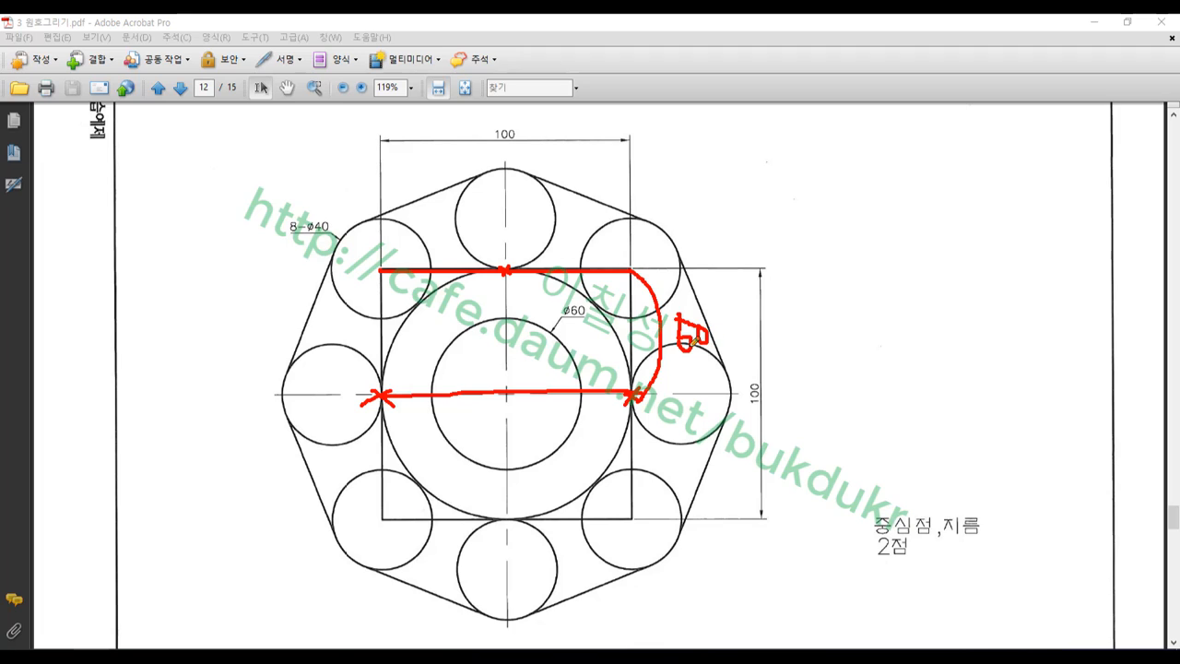
pyautogui.moveTo(510, 391)
pyautogui.mouseDown()
pyautogui.moveTo(509, 293)
pyautogui.moveTo(516, 321)
pyautogui.moveTo(525, 303)
pyautogui.moveTo(511, 293)
pyautogui.mouseUp()
pyautogui.rightClick(800, 255)
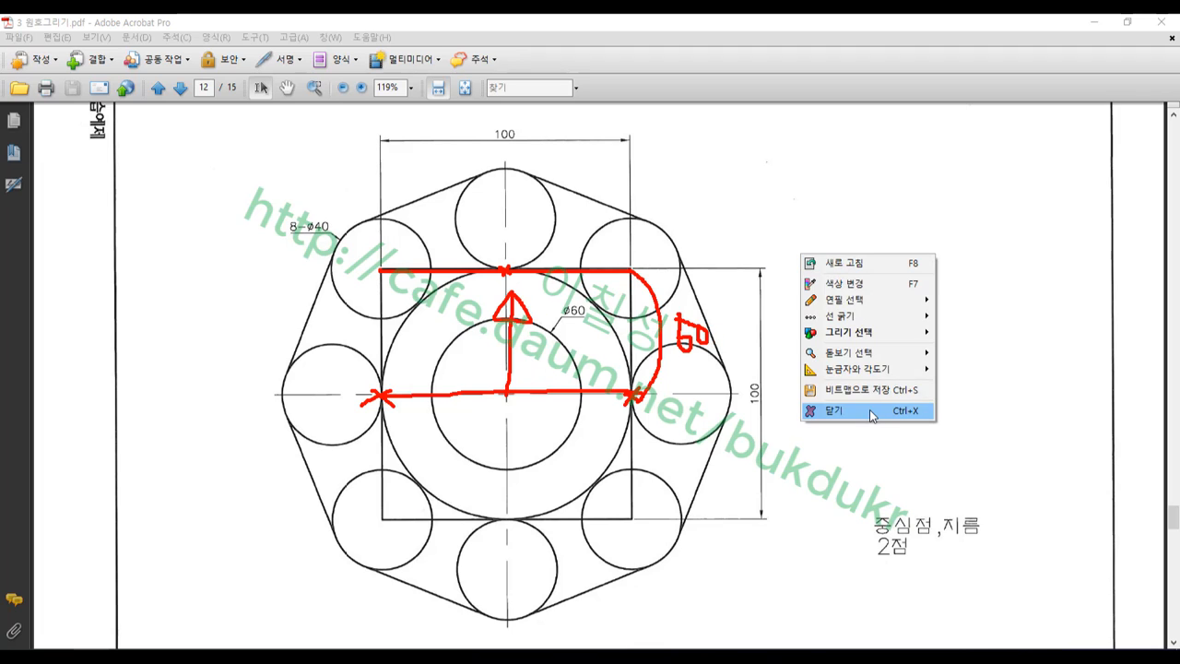
pyautogui.click(869, 409)
# In Mastercam, draw a horizontal line across the outer circle and move it to Y 50
pyautogui.moveTo(236, 656)
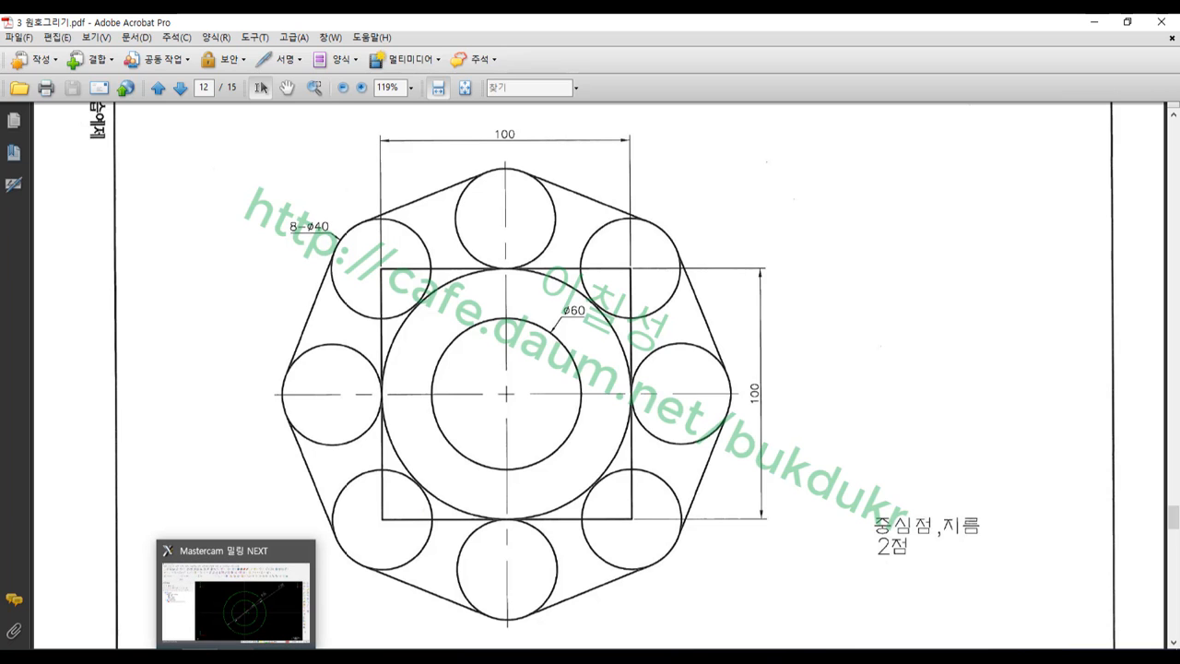
pyautogui.click(235, 594)
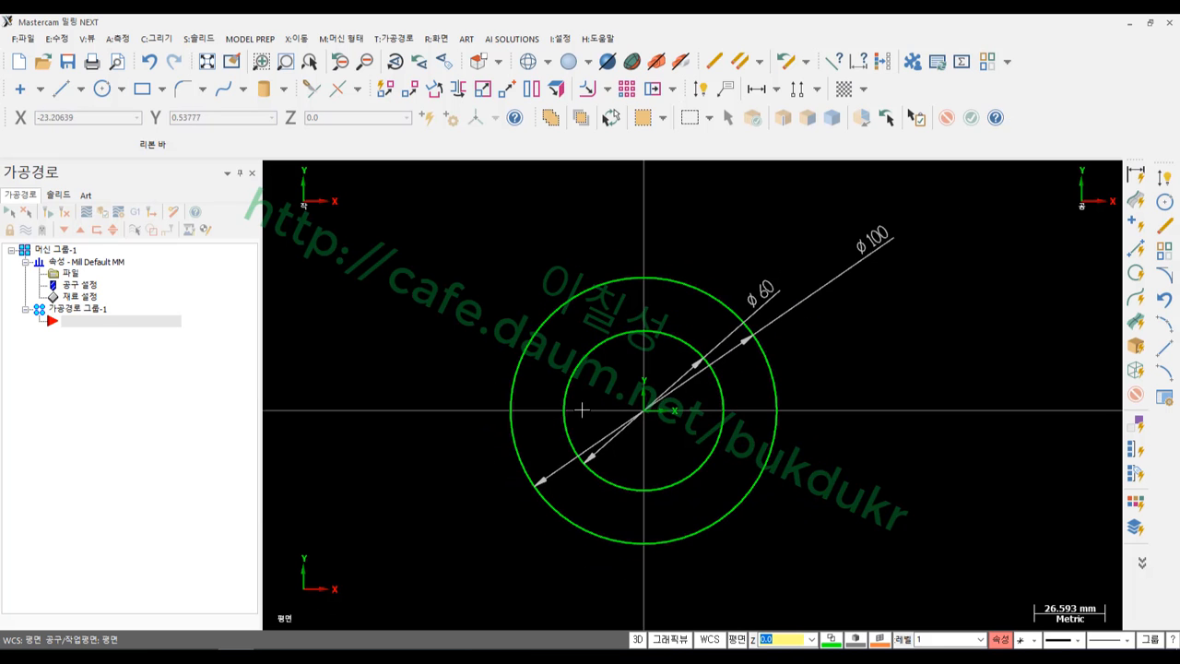
pyautogui.click(62, 89)
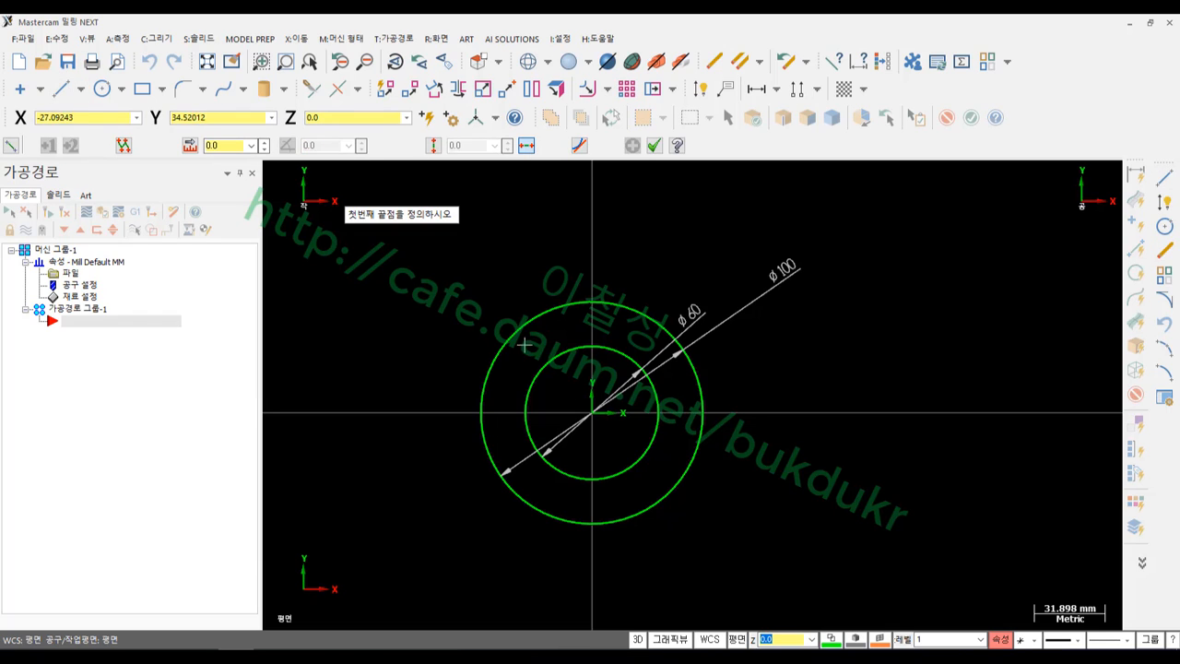
pyautogui.click(478, 417)
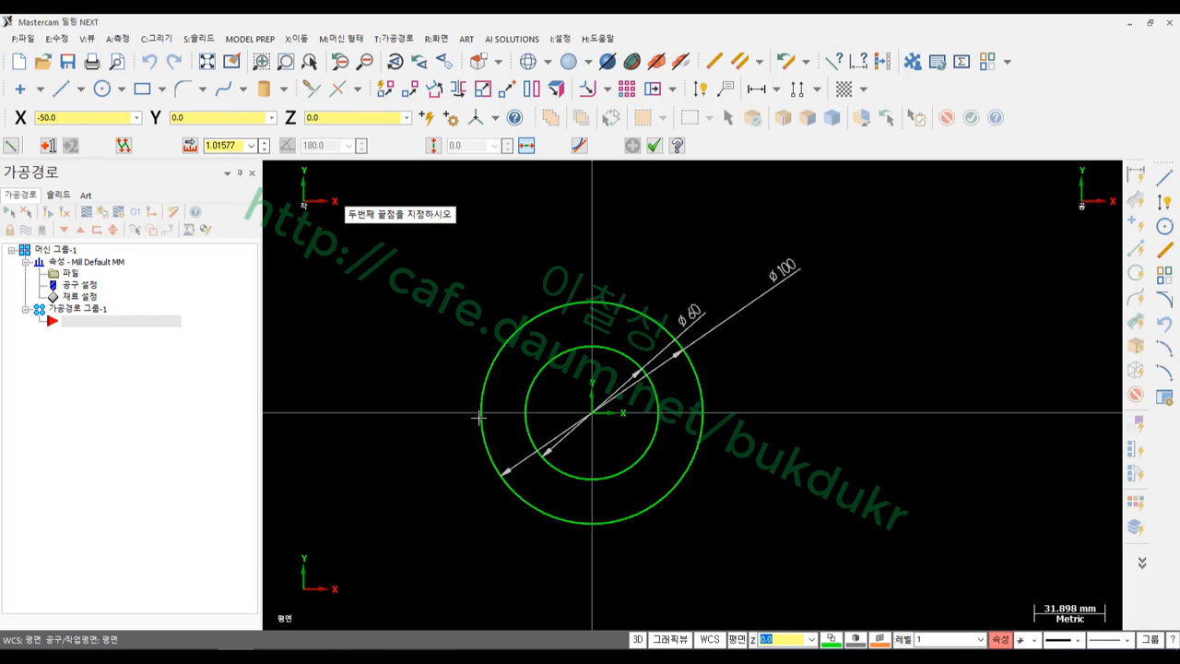
pyautogui.click(704, 414)
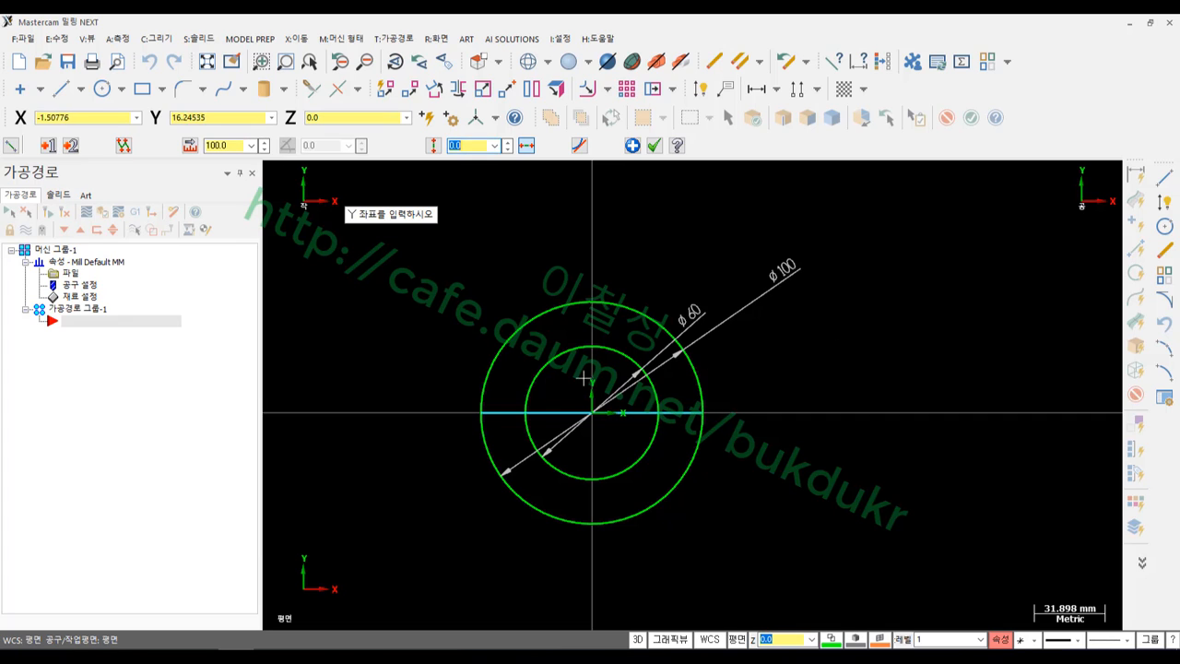
pyautogui.scroll(2, 575, 395)
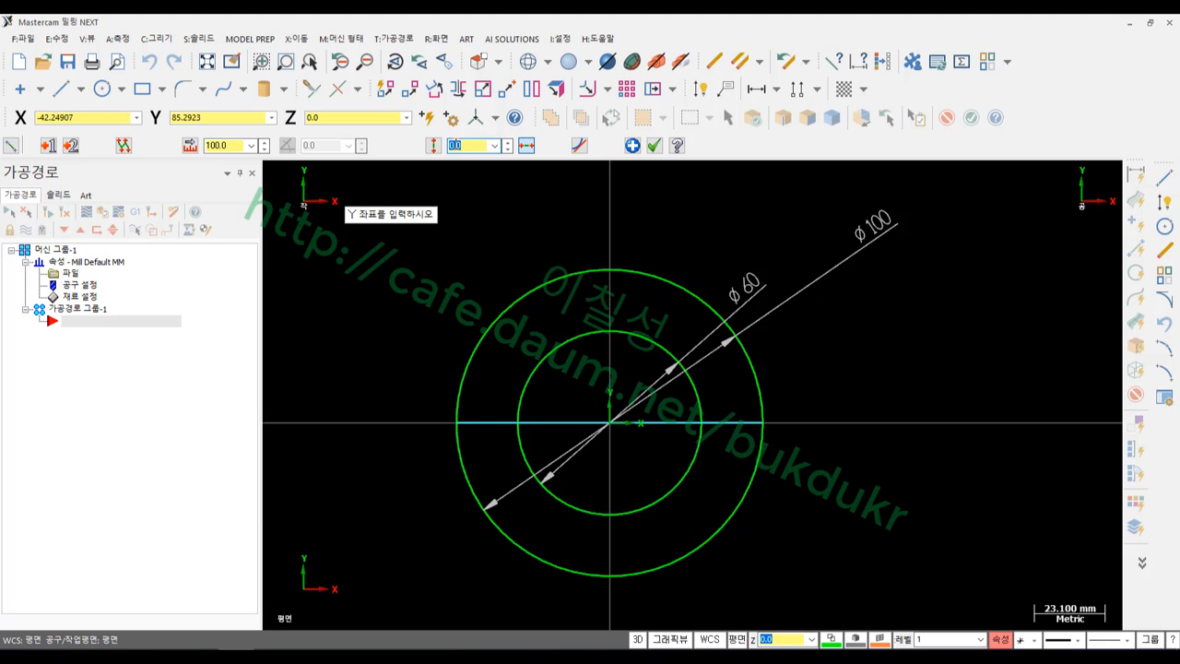
pyautogui.rightClick(455, 145)
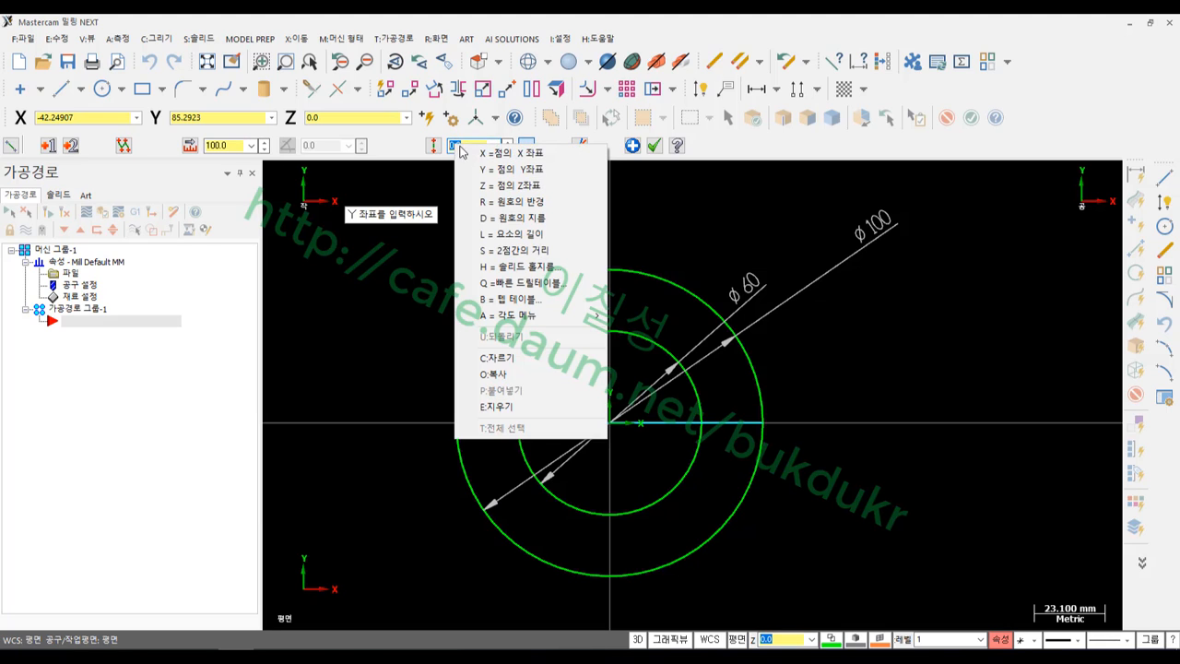
pyautogui.click(502, 170)
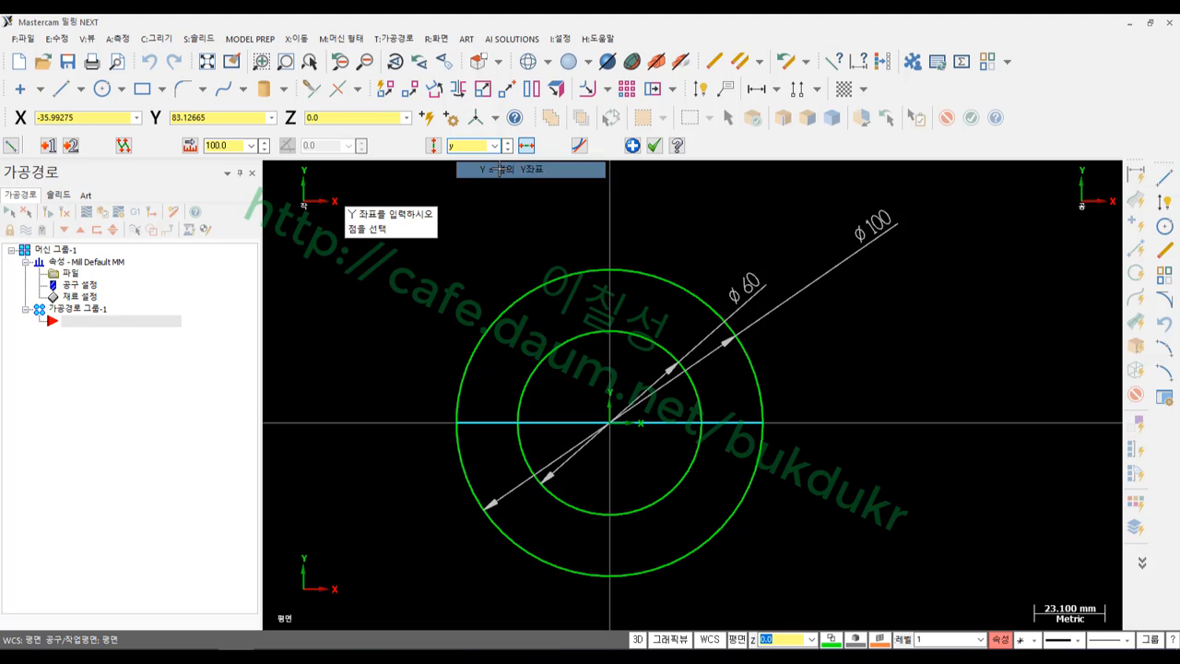
pyautogui.click(614, 268)
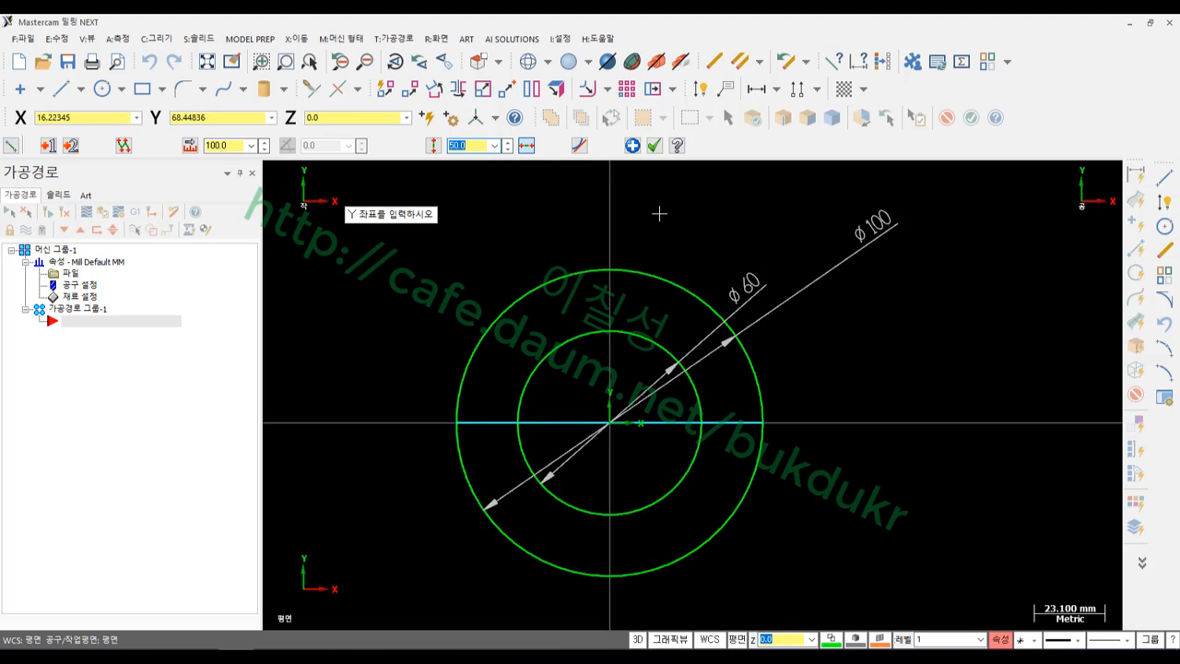
pyautogui.press('Return')
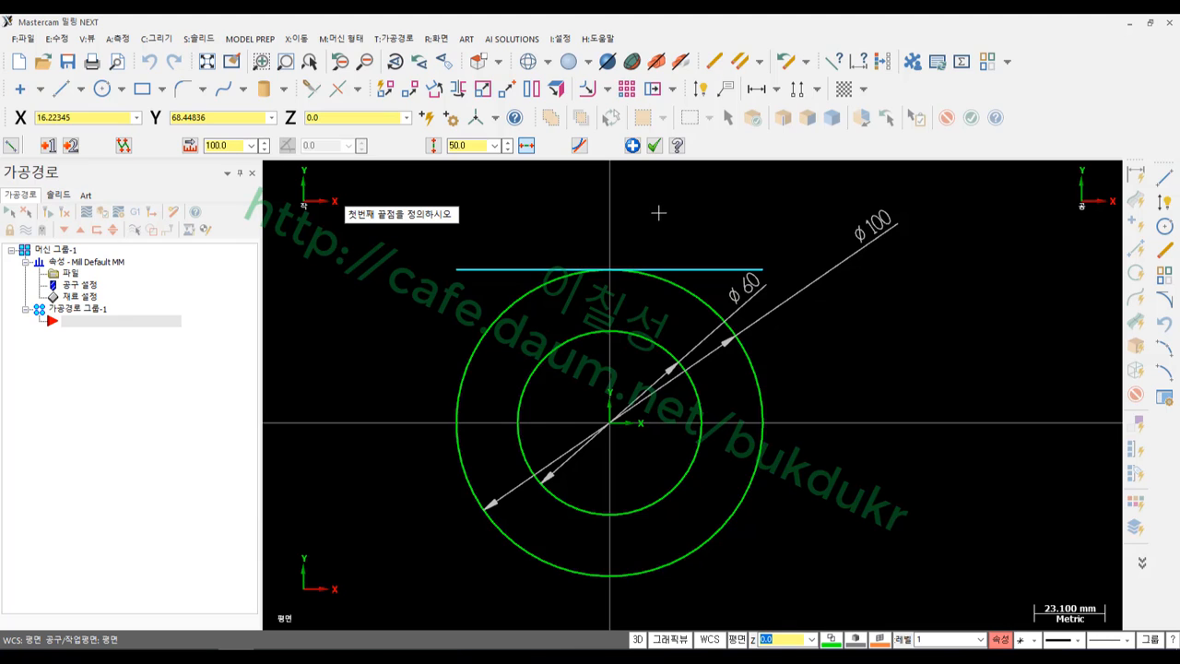
# Draw the bottom edge of the square at Y -50
pyautogui.scroll(-2, 658, 213)
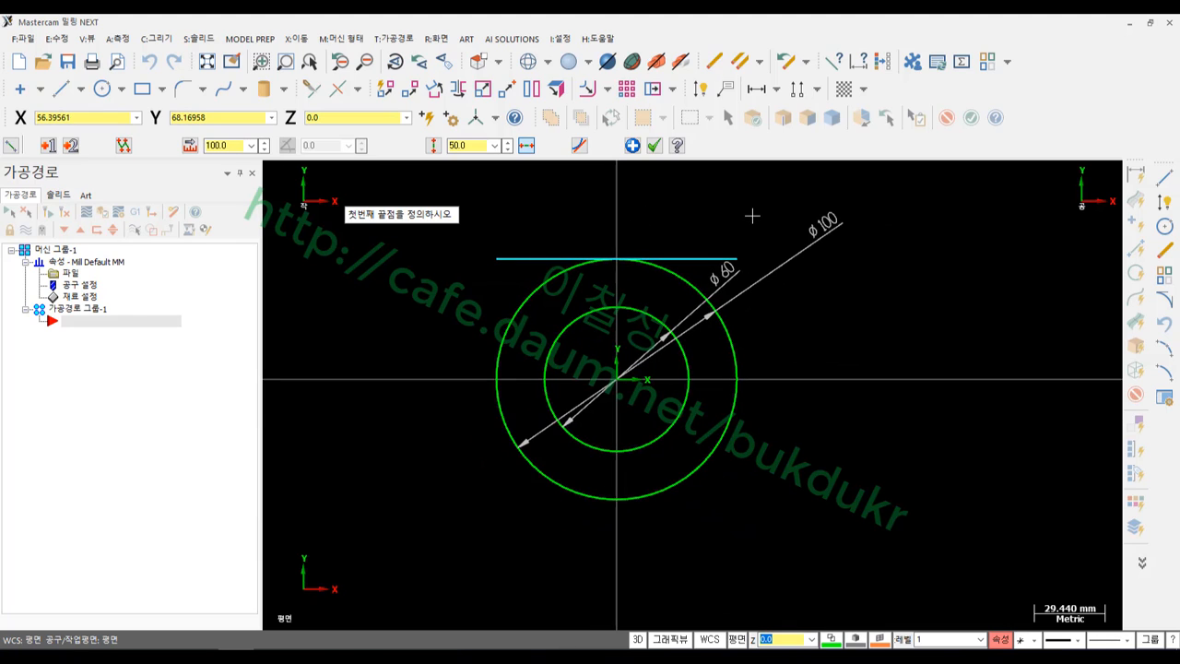
pyautogui.click(500, 258)
pyautogui.click(736, 258)
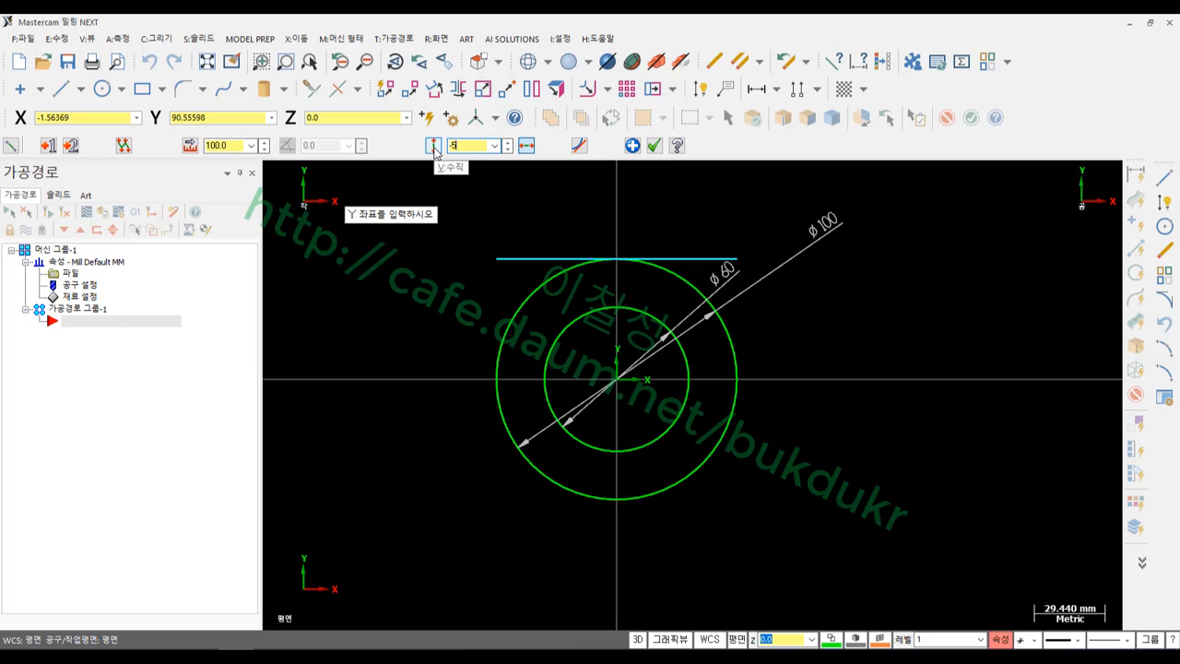
pyautogui.press('Return')
# Close the square with vertical left and right sides between the top and bottom lines
pyautogui.scroll(-2, 848, 281)
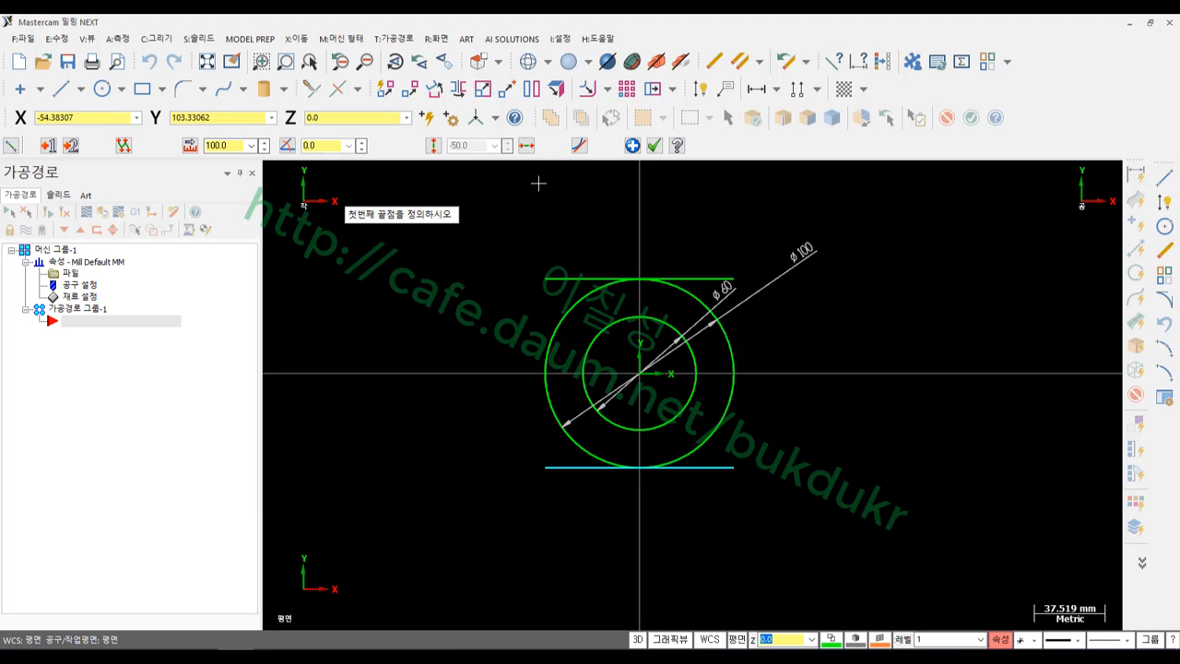
pyautogui.click(545, 277)
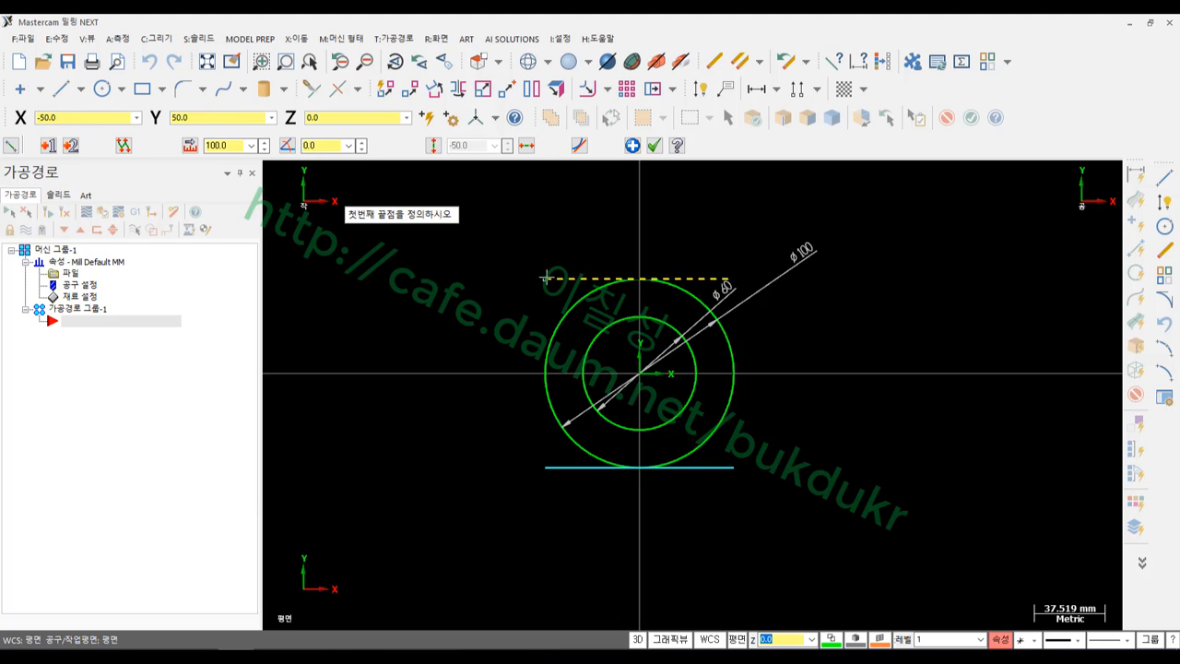
pyautogui.click(545, 467)
pyautogui.click(734, 279)
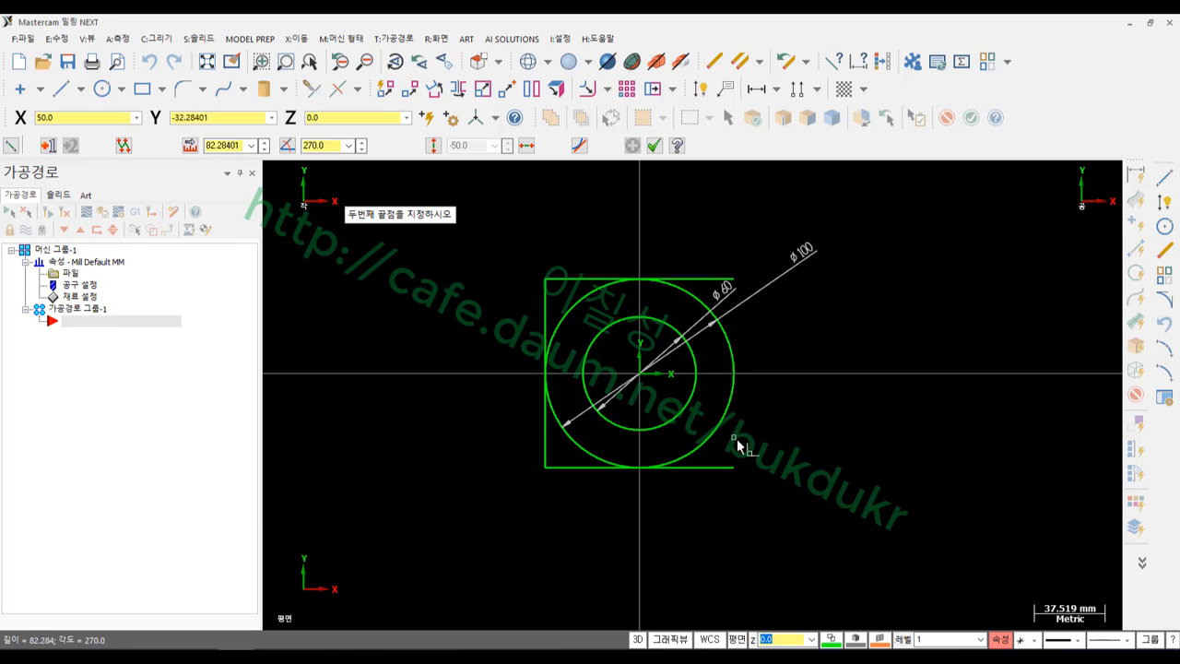
pyautogui.click(738, 468)
pyautogui.click(654, 145)
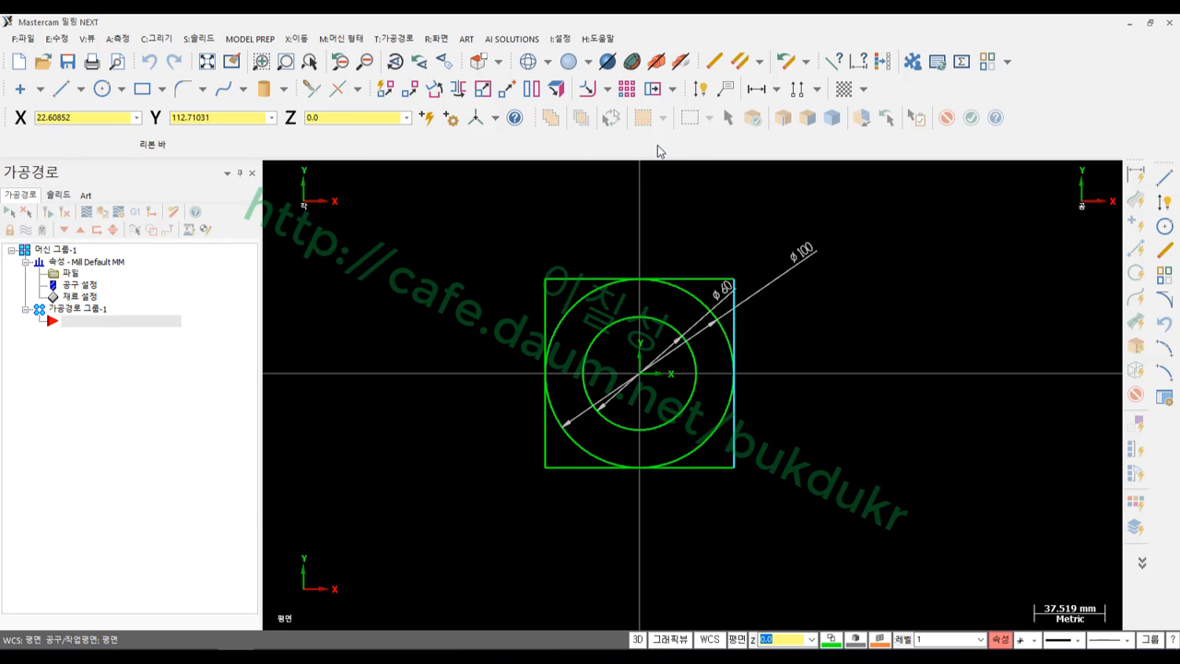
# Remove the ø100 and ø60 dimensions, then return to the reference PDF
pyautogui.scroll(3, 687, 341)
pyautogui.scroll(1, 687, 341)
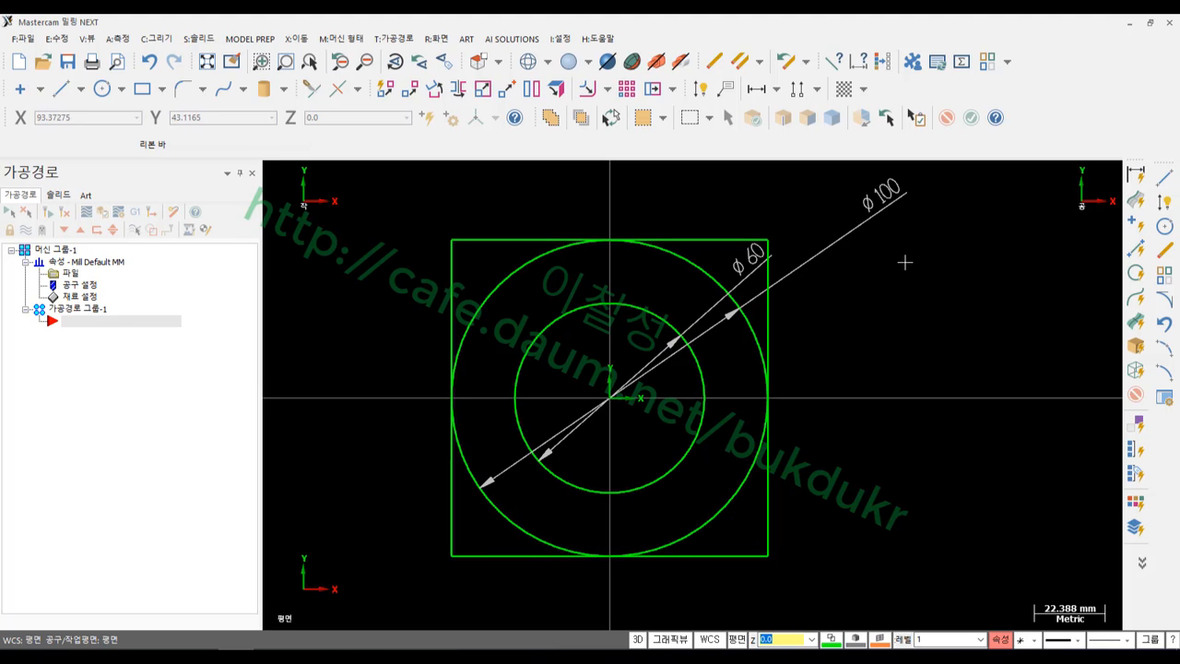
pyautogui.click(872, 218)
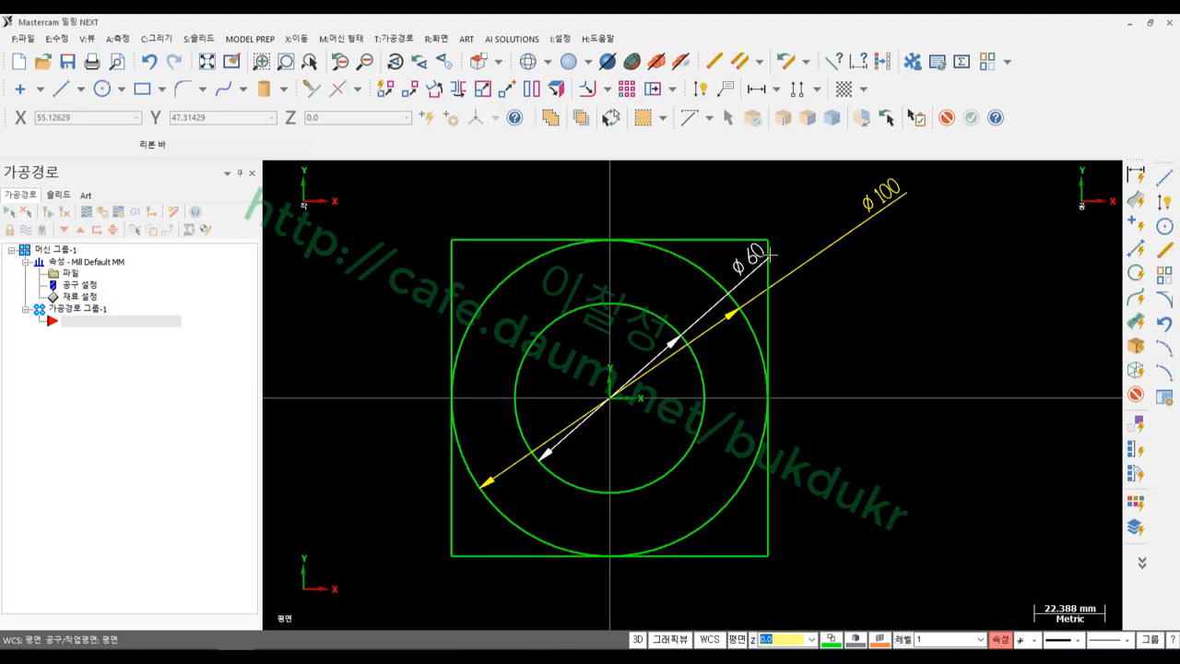
pyautogui.click(768, 258)
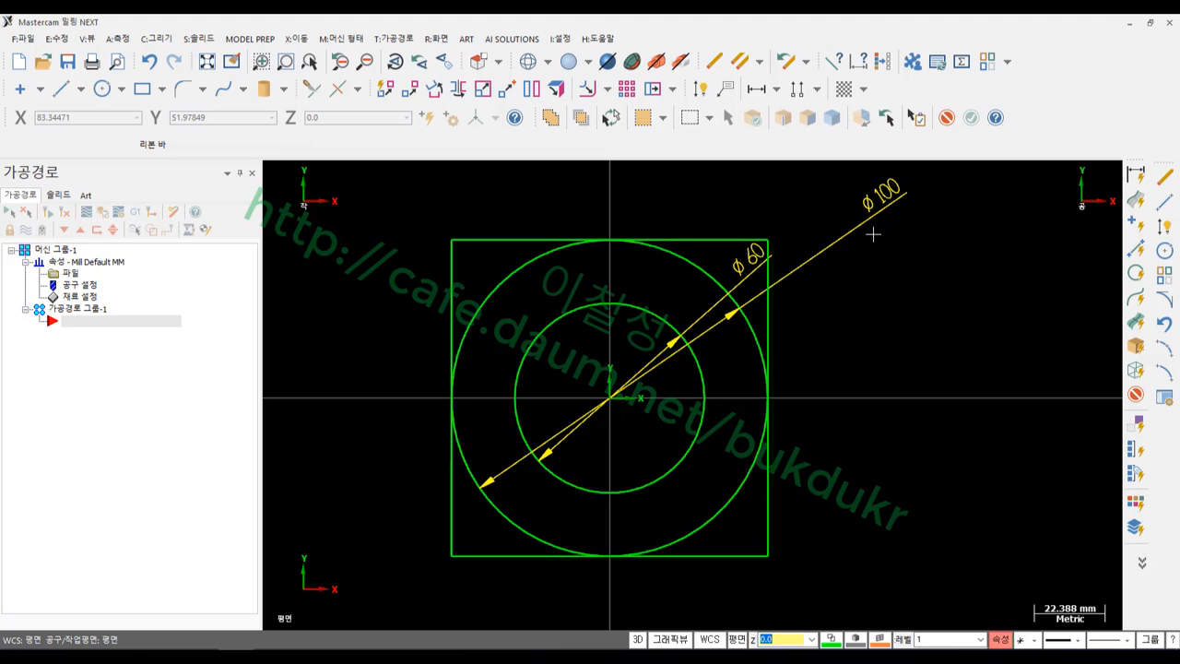
pyautogui.press('Delete')
pyautogui.scroll(-2, 876, 240)
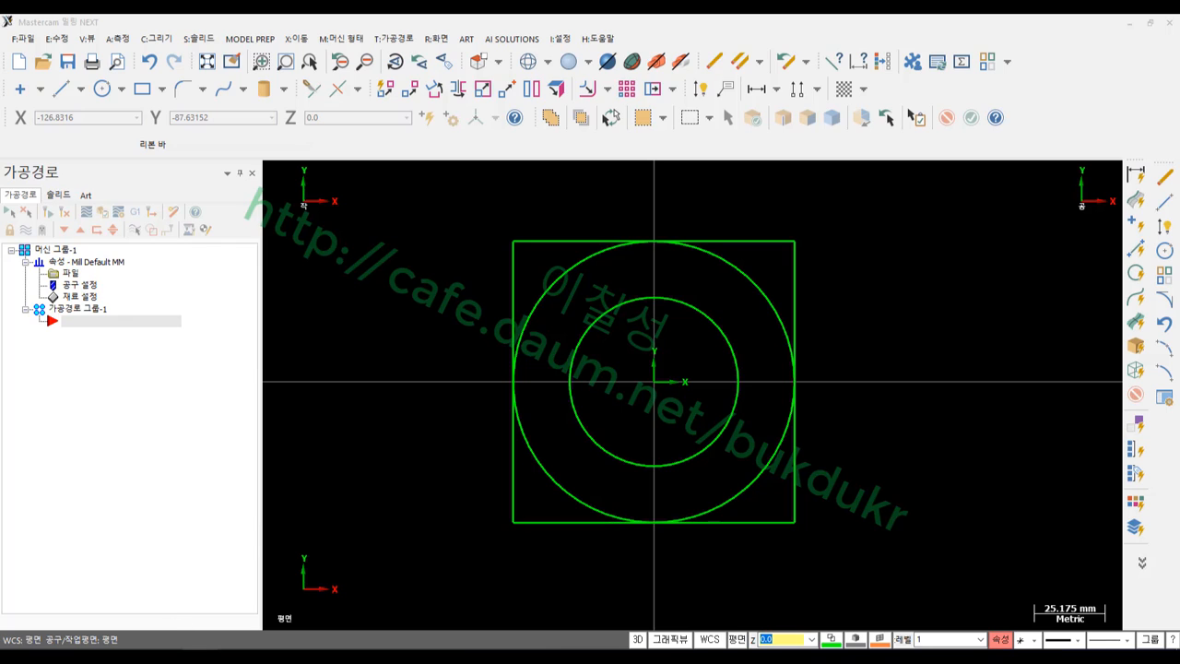
pyautogui.hotkey('alt', 'Tab')
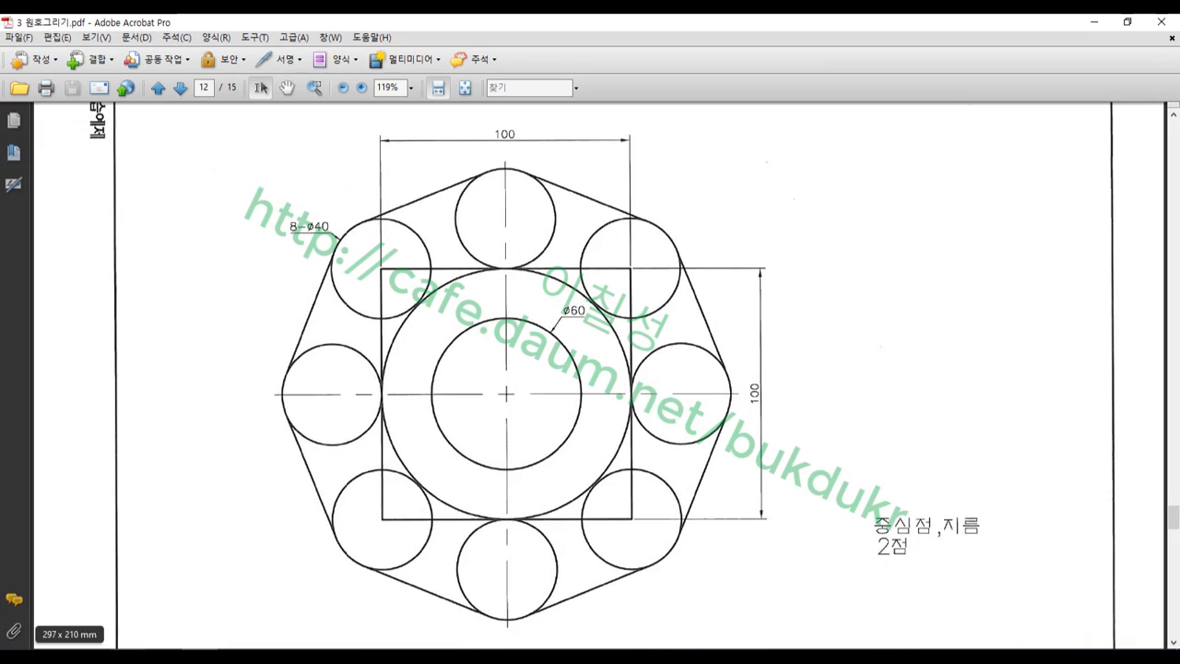
# Circle the corner tangent points and the 8-ø40 label in red on the PDF
pyautogui.click(126, 656)
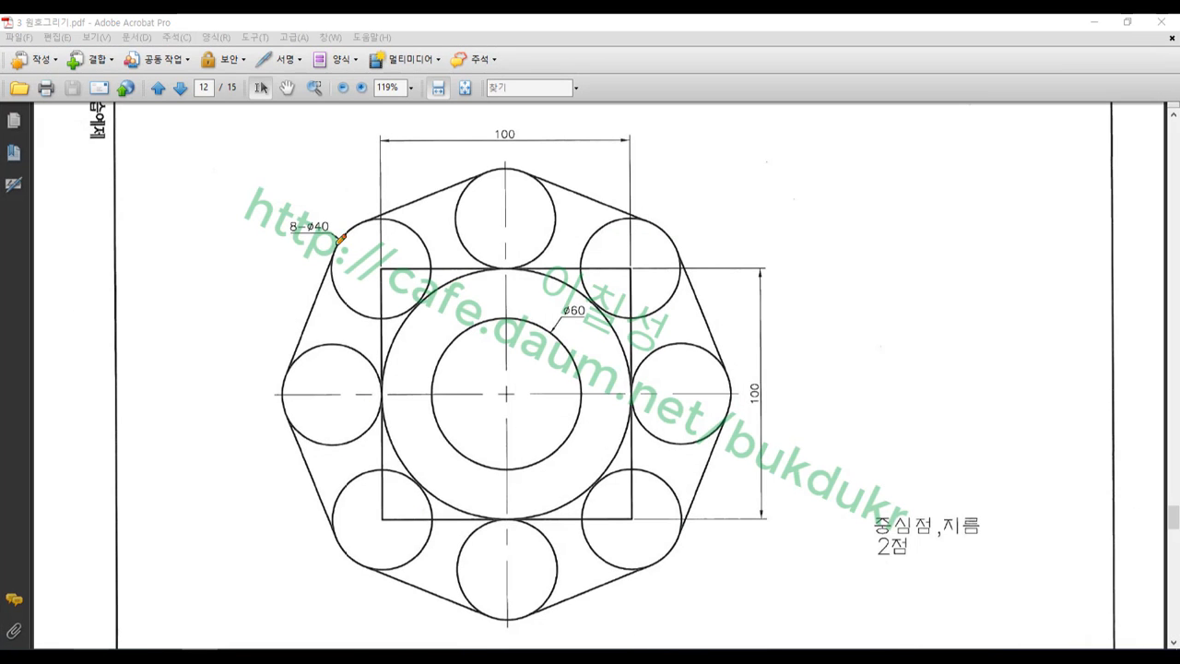
pyautogui.moveTo(340, 239)
pyautogui.mouseDown()
pyautogui.moveTo(332, 234)
pyautogui.moveTo(343, 238)
pyautogui.mouseUp()
pyautogui.moveTo(661, 231); pyautogui.dragTo(675, 237)
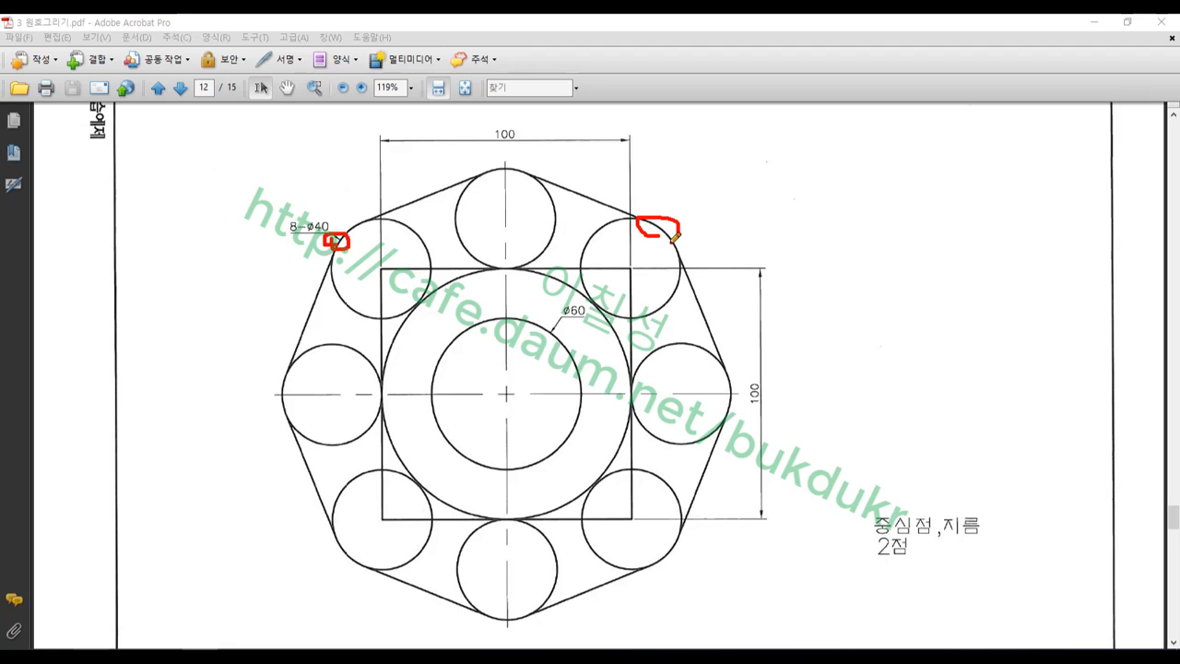
pyautogui.moveTo(671, 547); pyautogui.dragTo(670, 553)
pyautogui.moveTo(353, 553); pyautogui.dragTo(359, 559)
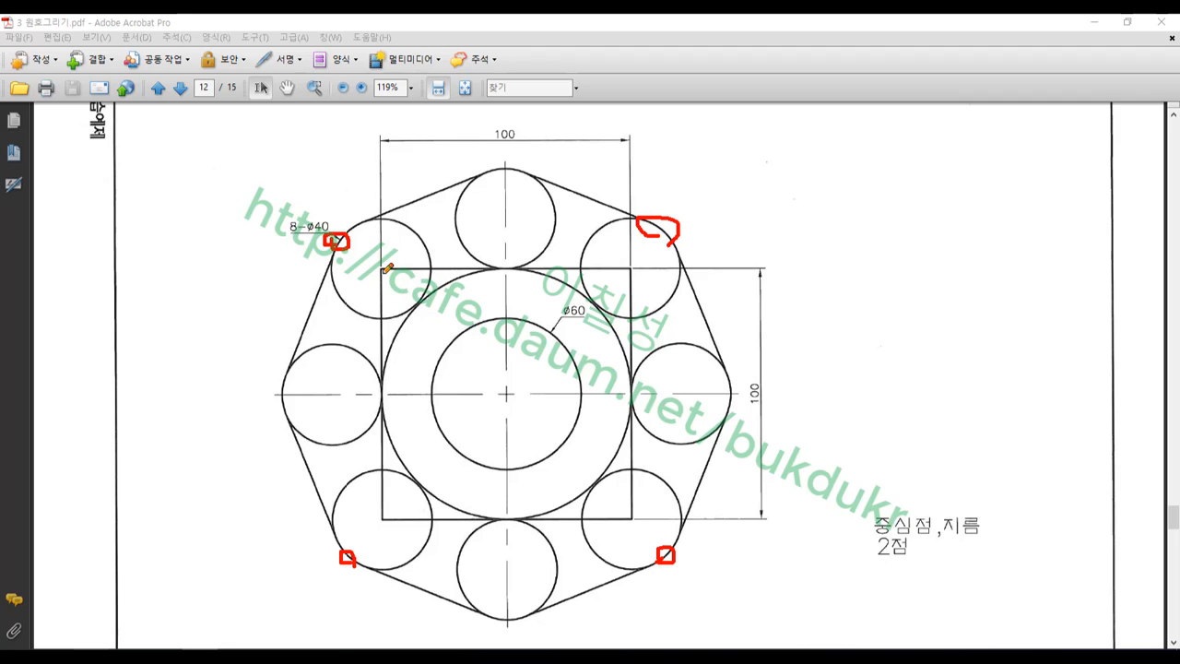
pyautogui.moveTo(296, 238)
pyautogui.mouseDown()
pyautogui.moveTo(282, 213)
pyautogui.moveTo(339, 230)
pyautogui.moveTo(283, 231)
pyautogui.mouseUp()
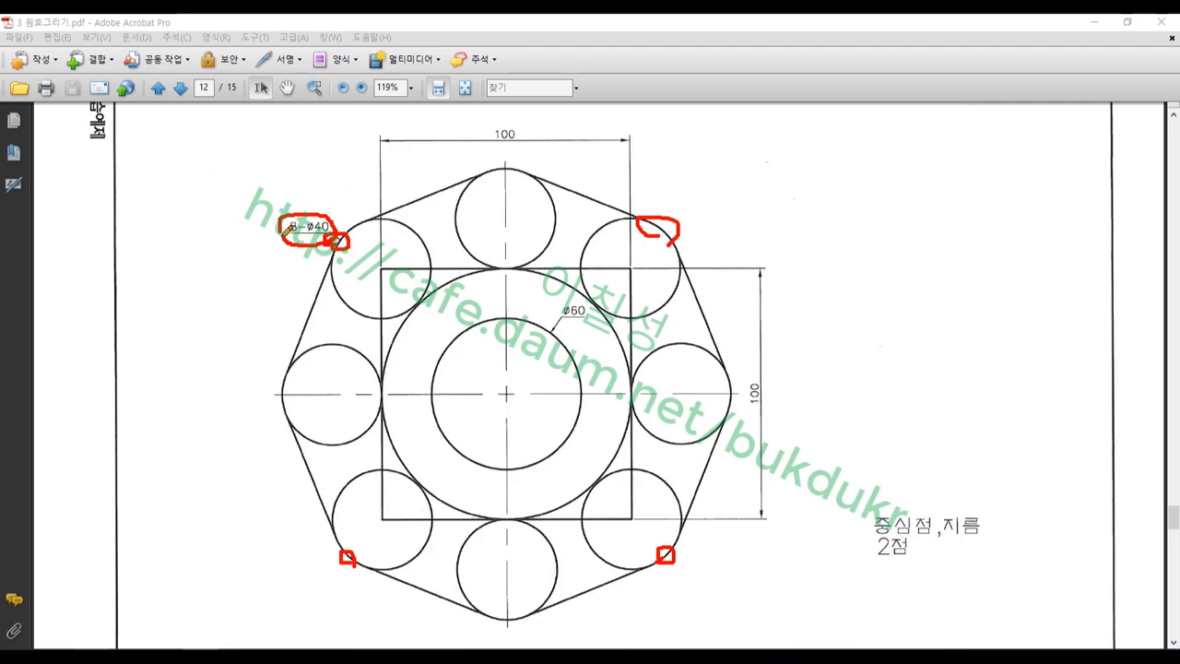
# Erase the marks, return to Mastercam and start a centre-point circle
pyautogui.rightClick(847, 353)
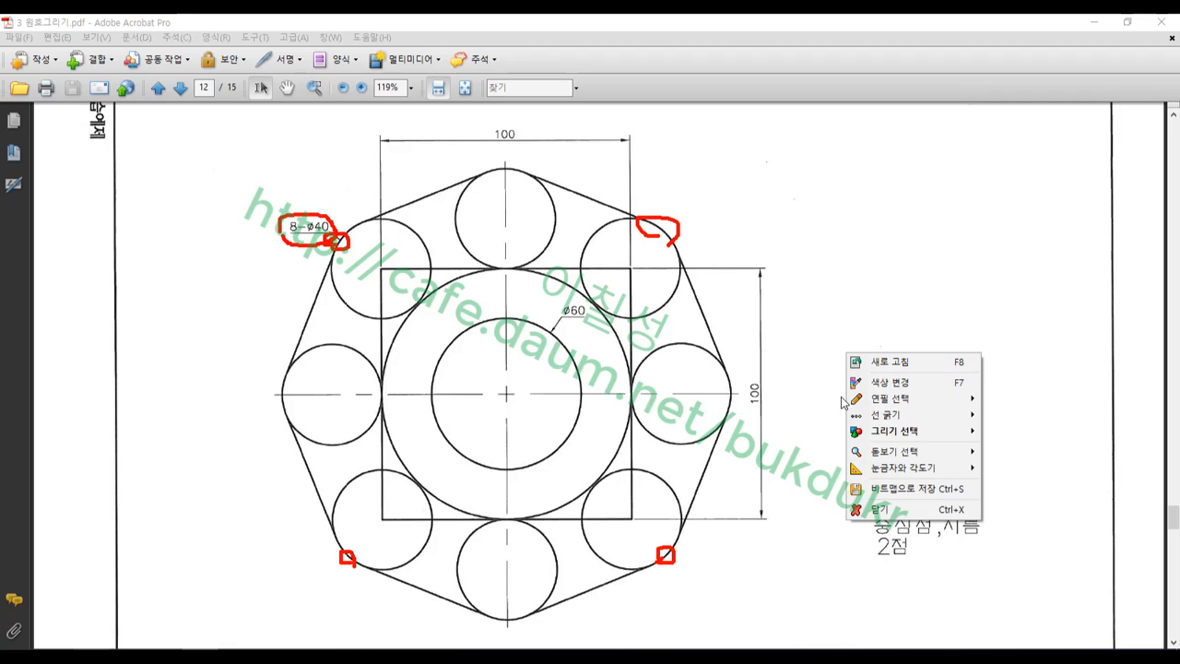
pyautogui.click(879, 511)
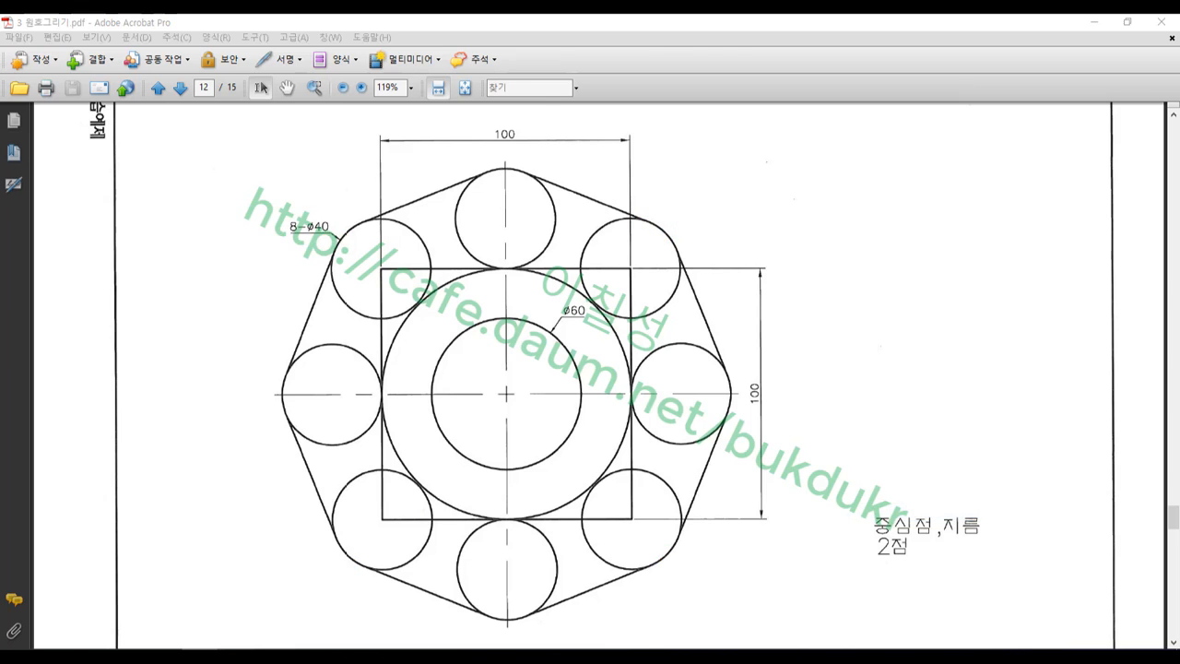
pyautogui.hotkey('alt', 'Tab')
pyautogui.click(102, 89)
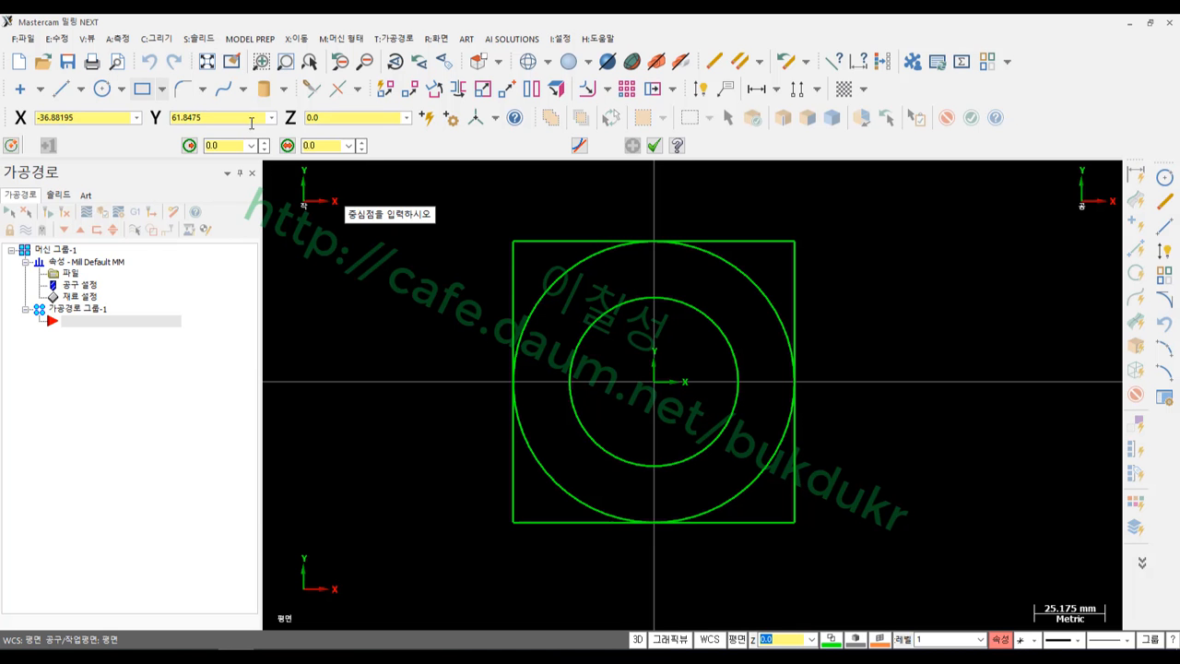
# Set the top-right corner circle's diameter to 40
pyautogui.click(794, 241)
pyautogui.click(828, 218)
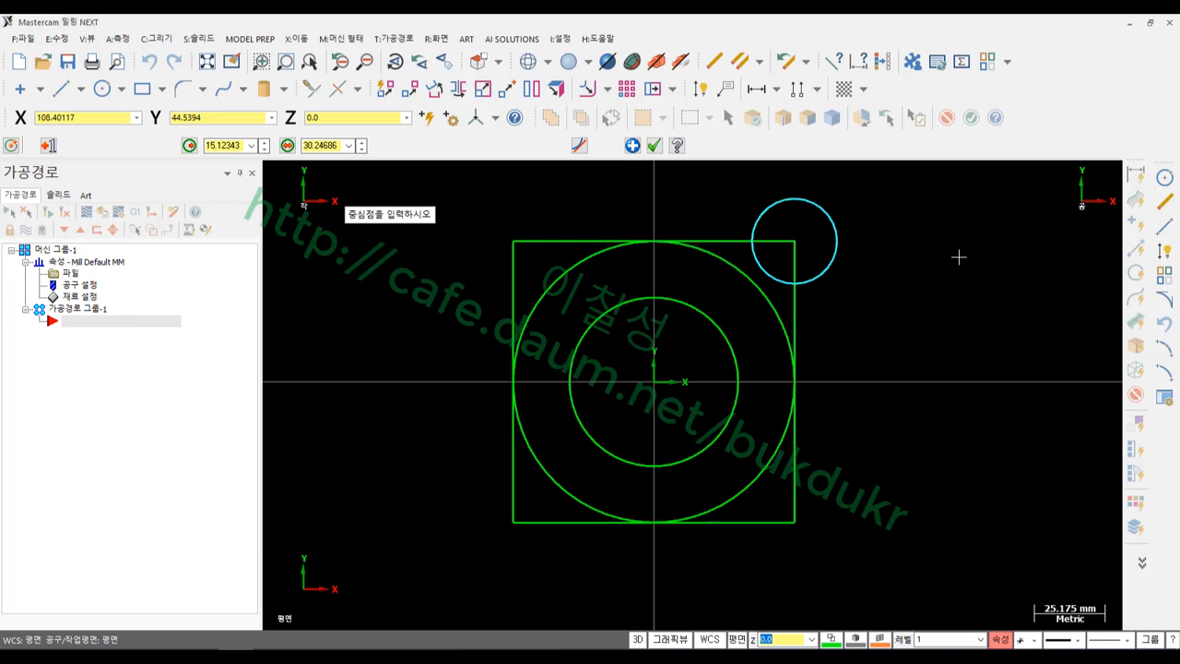
pyautogui.write('40')
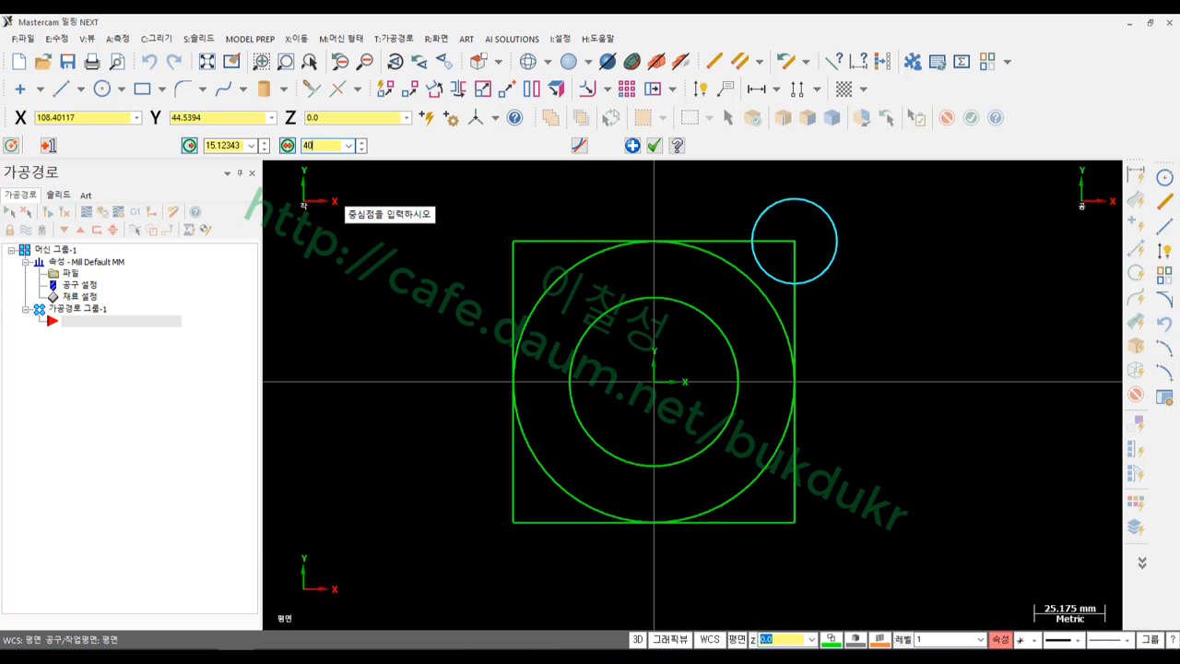
pyautogui.press('Return')
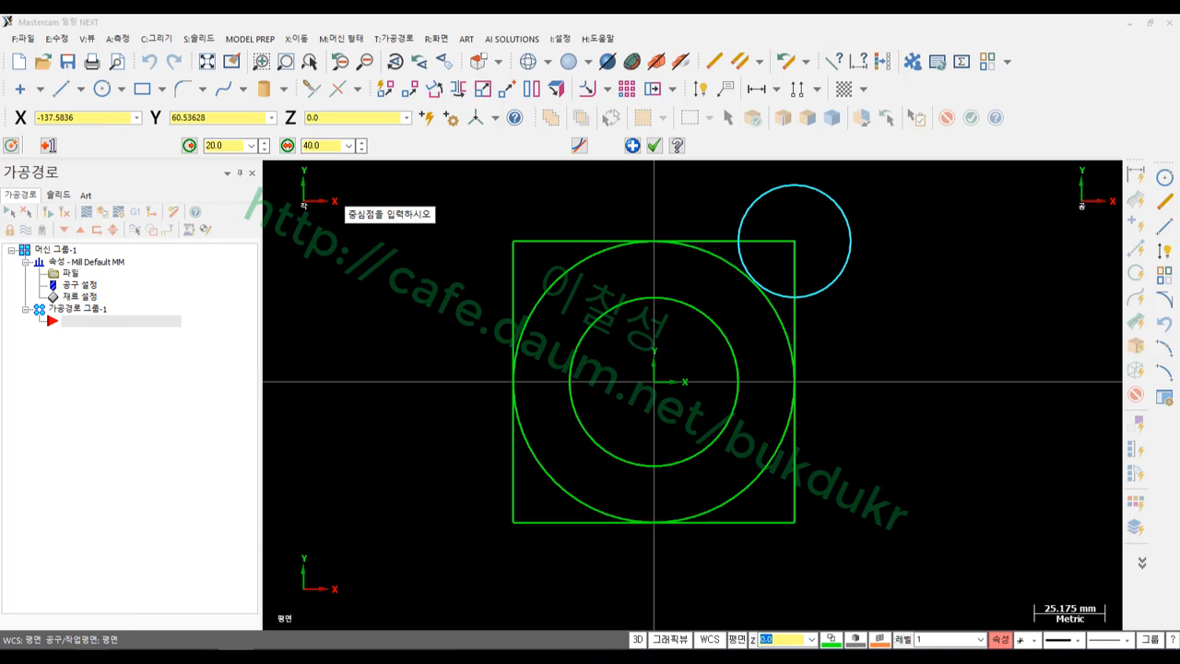
# Magnify the screen 2x to show the circle size settings
pyautogui.rightClick(329, 187)
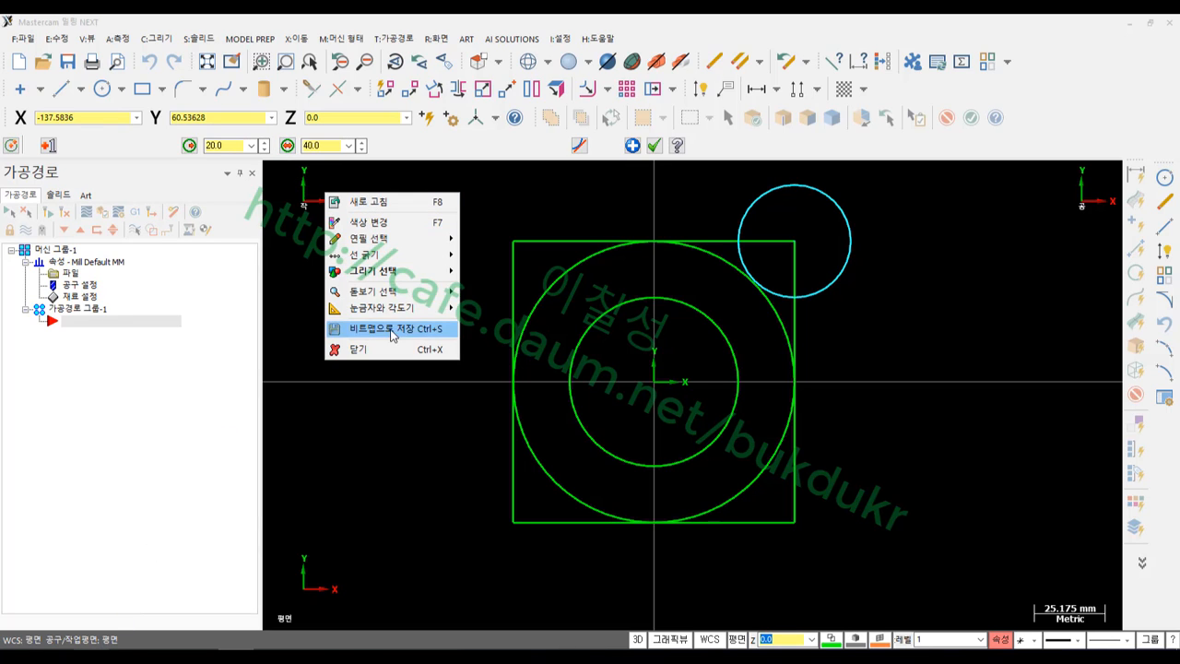
pyautogui.moveTo(388, 295)
pyautogui.click(501, 312)
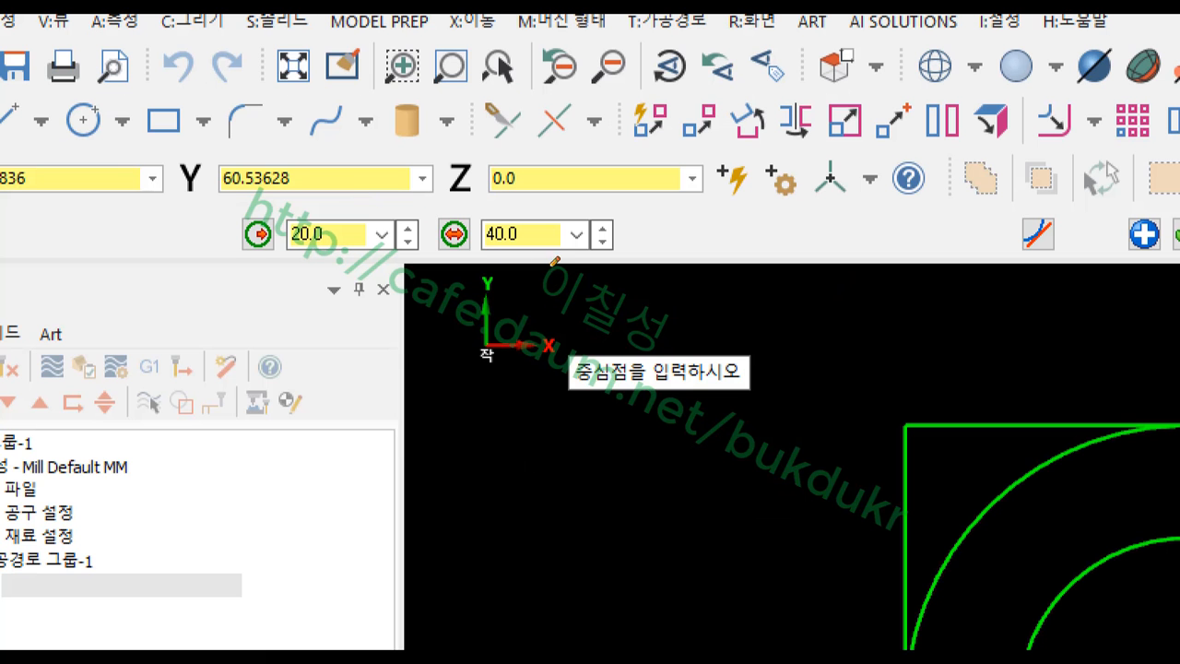
# Annotate the radius (R) and diameter (D) fields and the 40.0 value, then clear the annotations
pyautogui.moveTo(554, 260)
pyautogui.mouseDown()
pyautogui.moveTo(318, 273)
pyautogui.moveTo(276, 193)
pyautogui.moveTo(670, 225)
pyautogui.moveTo(550, 266)
pyautogui.mouseUp()
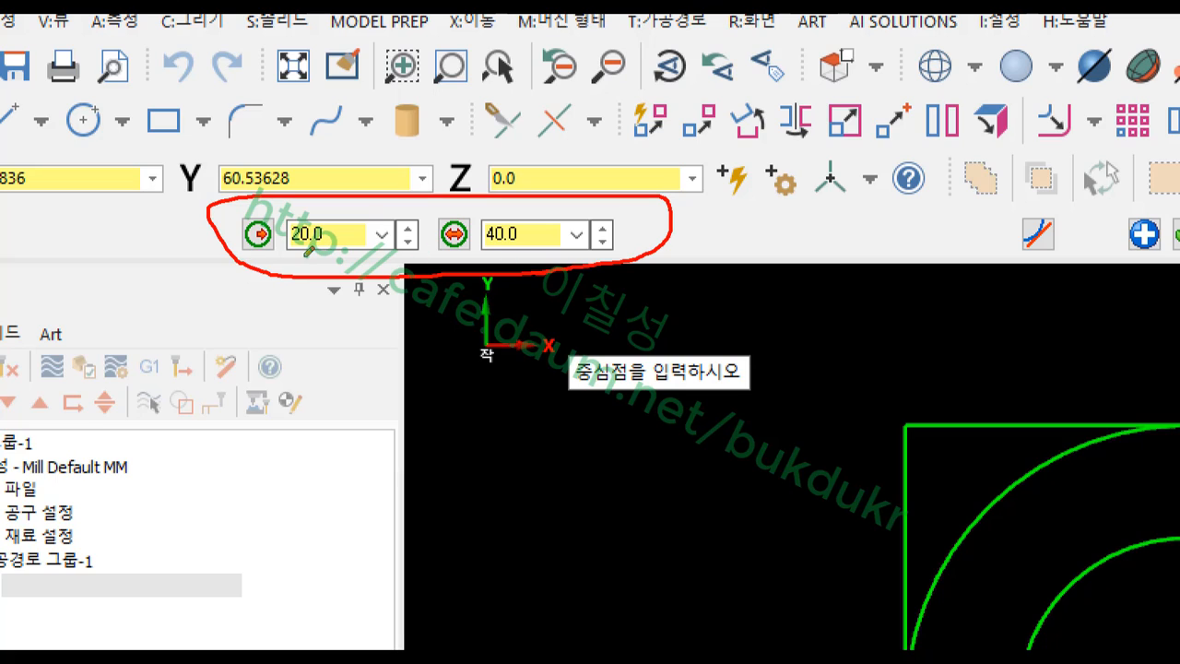
pyautogui.moveTo(262, 261)
pyautogui.mouseDown()
pyautogui.moveTo(247, 201)
pyautogui.moveTo(283, 262)
pyautogui.moveTo(265, 267)
pyautogui.mouseUp()
pyautogui.moveTo(441, 262)
pyautogui.mouseDown()
pyautogui.moveTo(419, 231)
pyautogui.moveTo(481, 202)
pyautogui.moveTo(464, 263)
pyautogui.mouseUp()
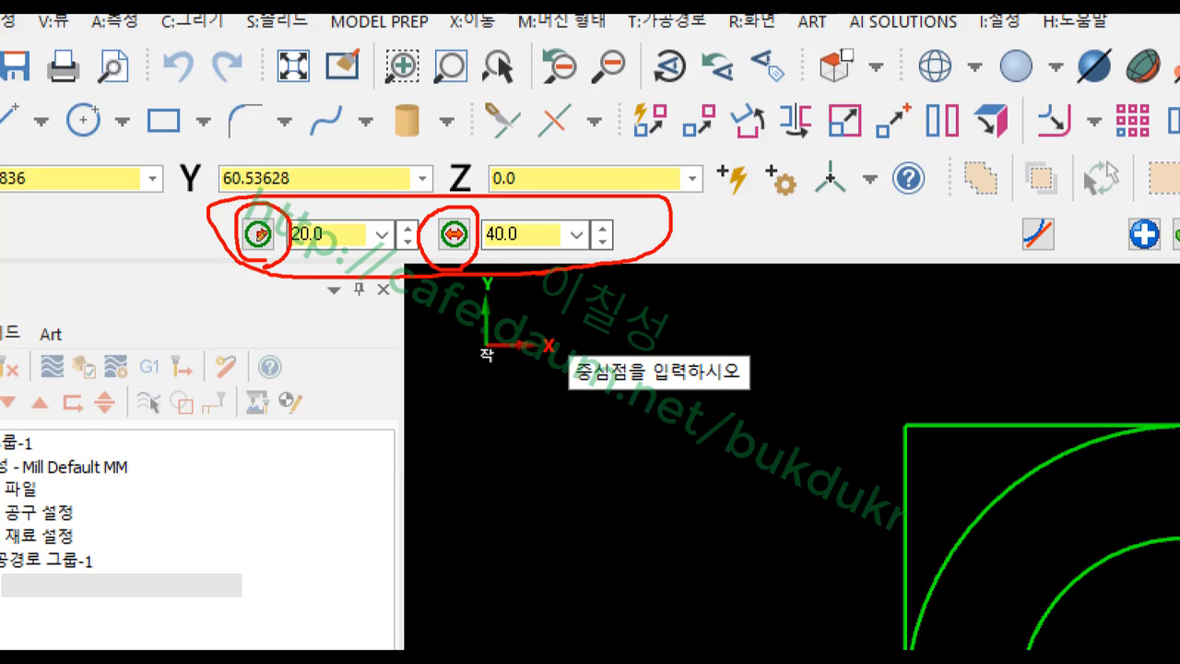
pyautogui.moveTo(266, 293)
pyautogui.mouseDown()
pyautogui.moveTo(265, 357)
pyautogui.moveTo(267, 323)
pyautogui.moveTo(287, 351)
pyautogui.mouseUp()
pyautogui.moveTo(436, 310); pyautogui.dragTo(440, 352)
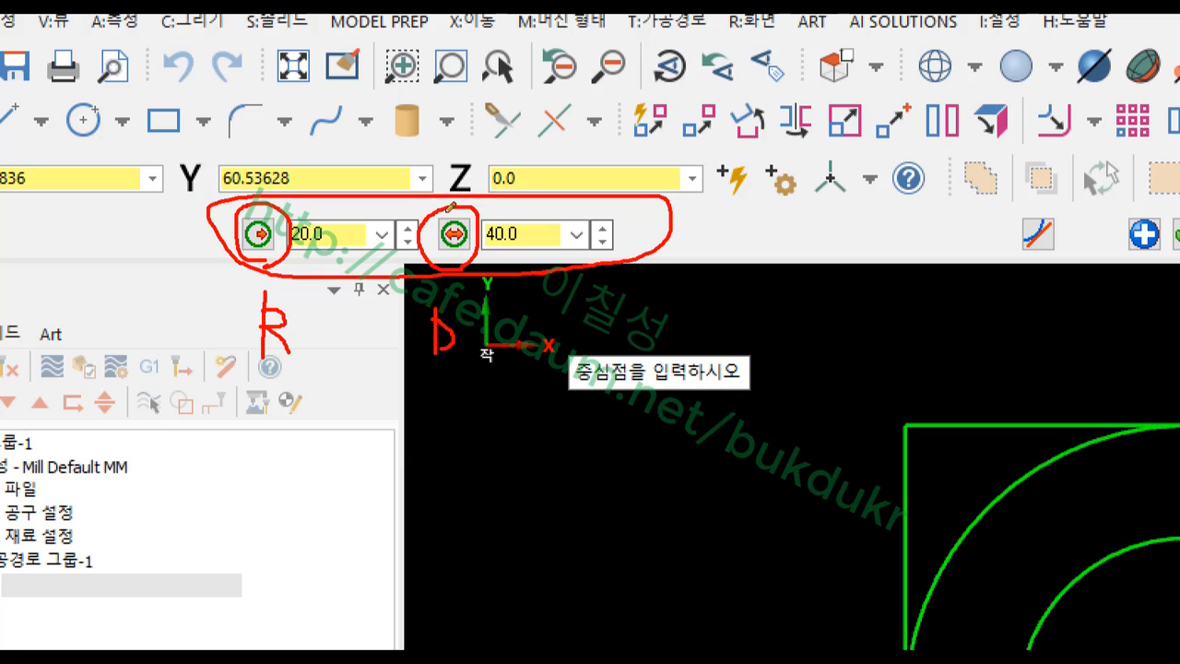
pyautogui.moveTo(448, 175)
pyautogui.mouseDown()
pyautogui.moveTo(458, 214)
pyautogui.moveTo(484, 171)
pyautogui.mouseUp()
pyautogui.moveTo(475, 238)
pyautogui.mouseDown()
pyautogui.moveTo(443, 251)
pyautogui.moveTo(479, 220)
pyautogui.moveTo(431, 232)
pyautogui.moveTo(444, 212)
pyautogui.mouseUp()
pyautogui.moveTo(525, 240)
pyautogui.mouseDown()
pyautogui.moveTo(490, 251)
pyautogui.moveTo(520, 212)
pyautogui.moveTo(564, 238)
pyautogui.moveTo(521, 251)
pyautogui.mouseUp()
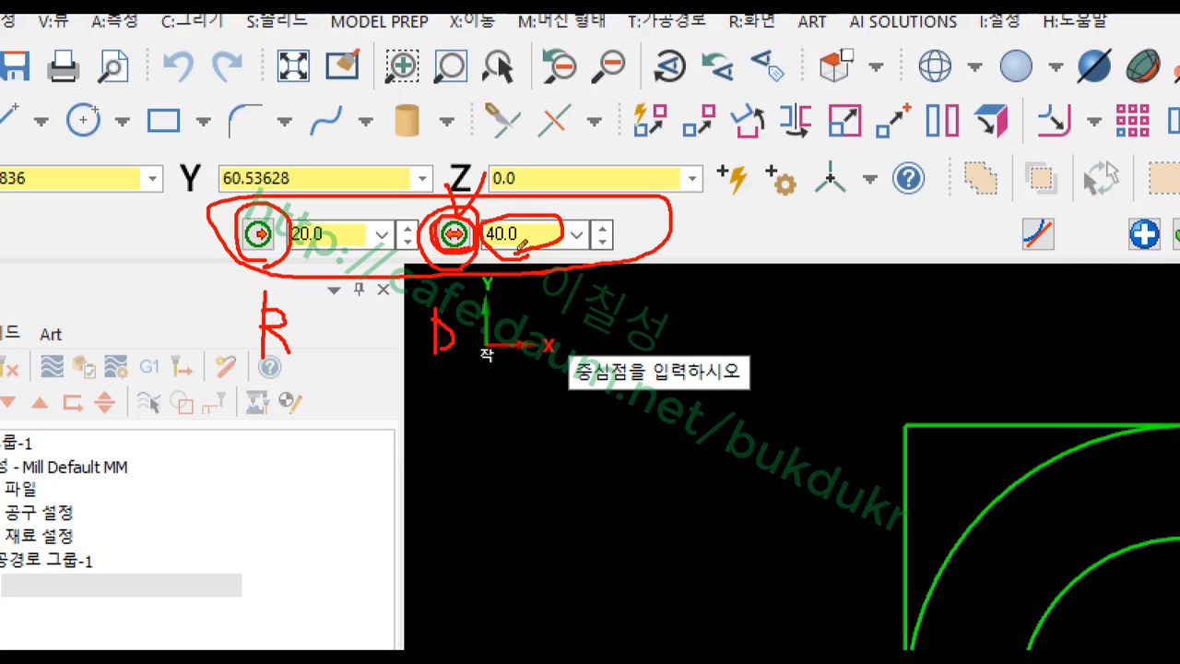
pyautogui.rightClick(662, 237)
pyautogui.click(711, 394)
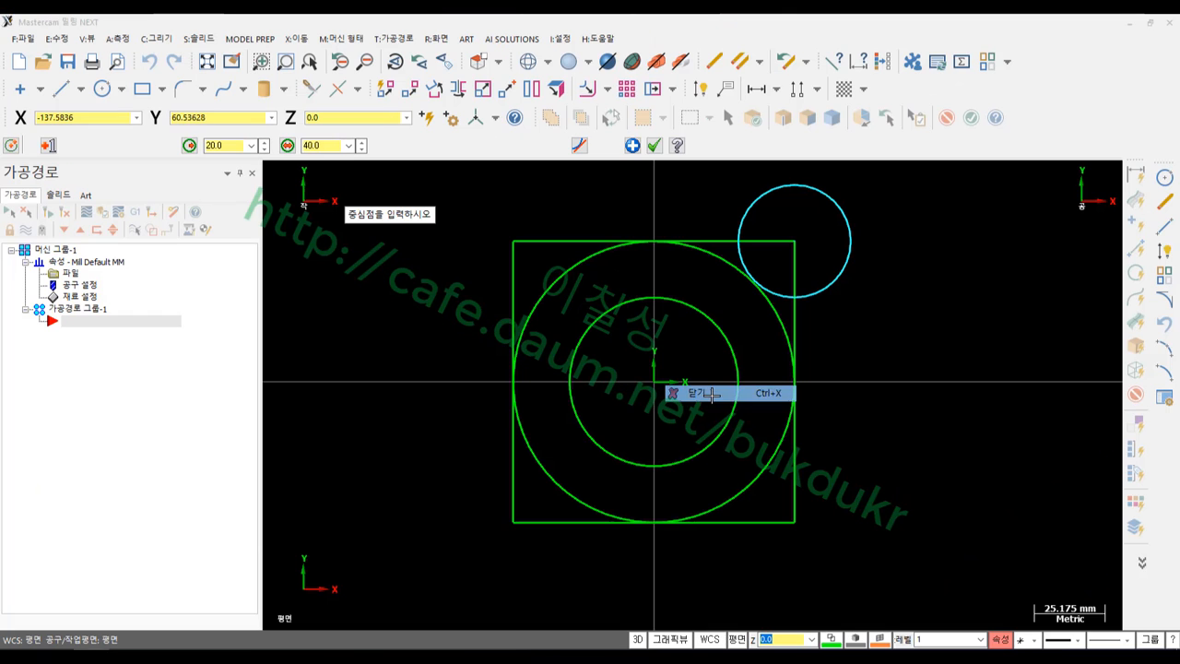
# Lock radius 20/diameter 40 and place circles on the top-left, bottom-left and bottom-right corners
pyautogui.click(320, 148)
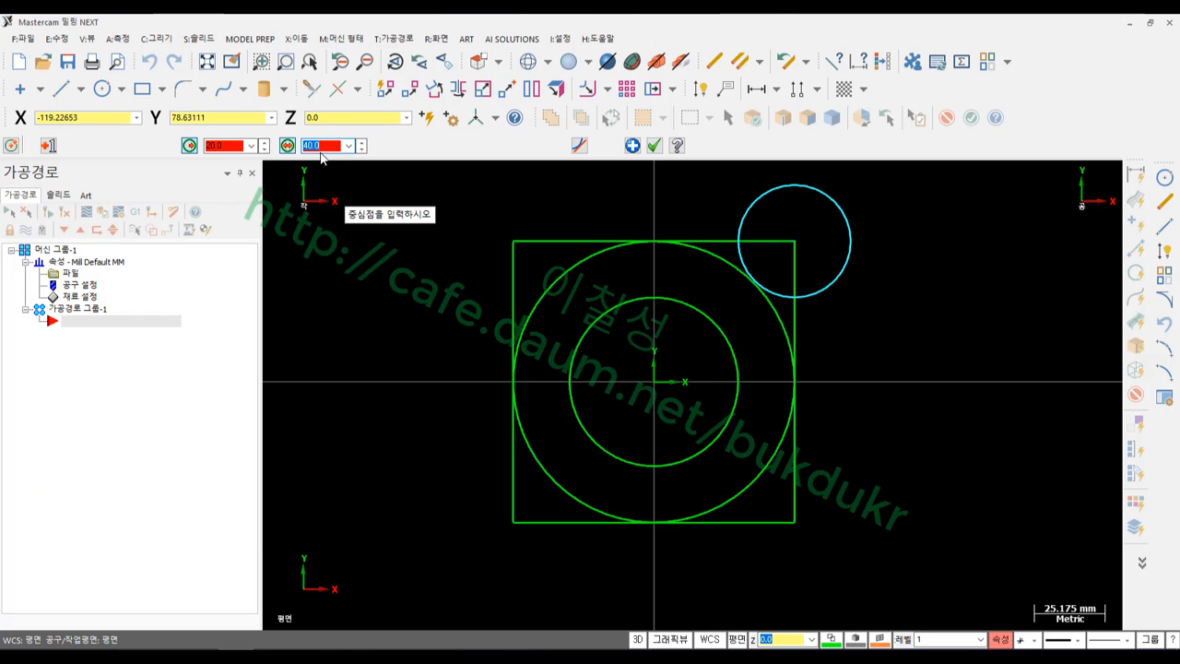
pyautogui.click(513, 243)
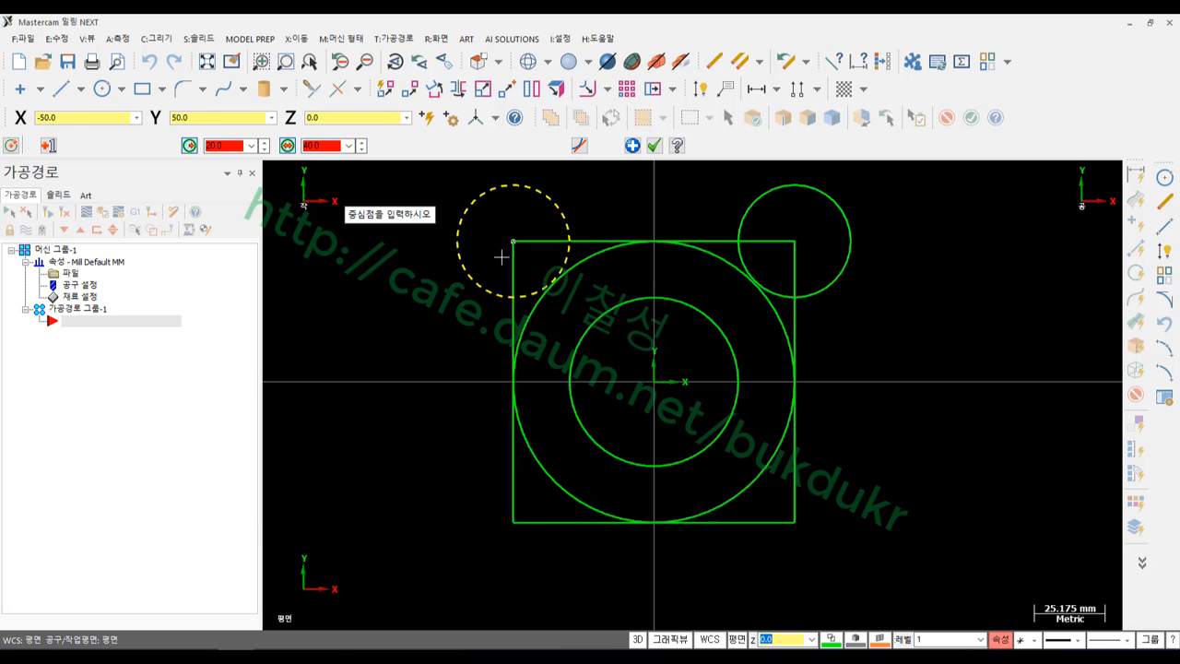
pyautogui.click(514, 521)
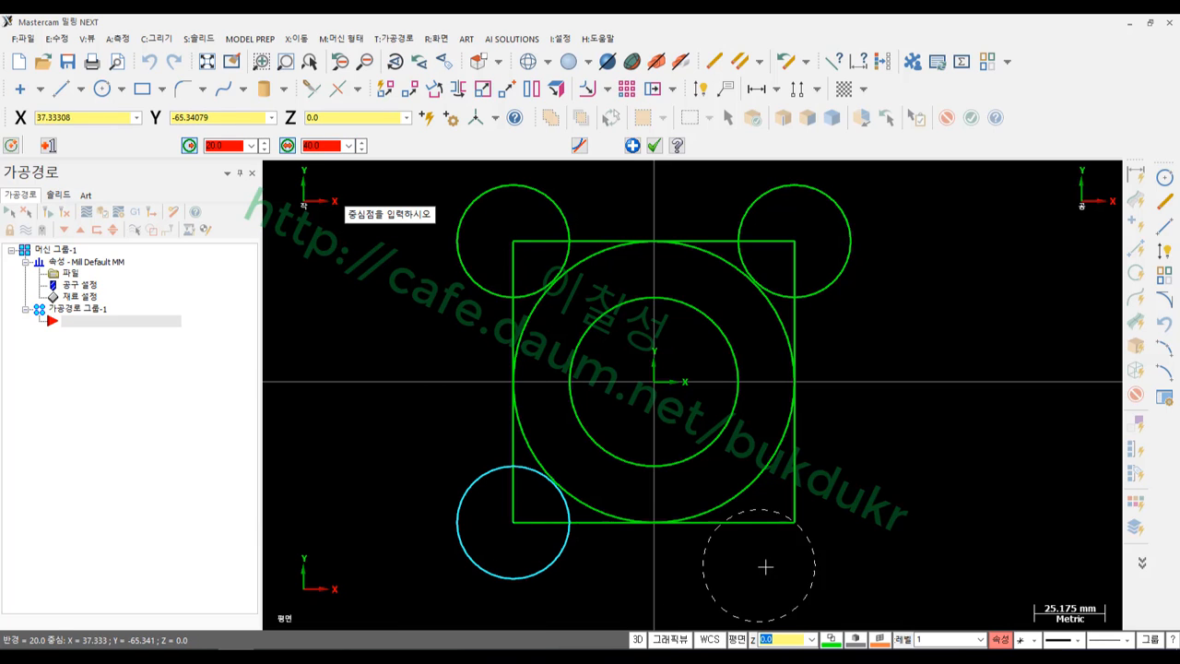
pyautogui.click(794, 521)
pyautogui.scroll(-1, 963, 467)
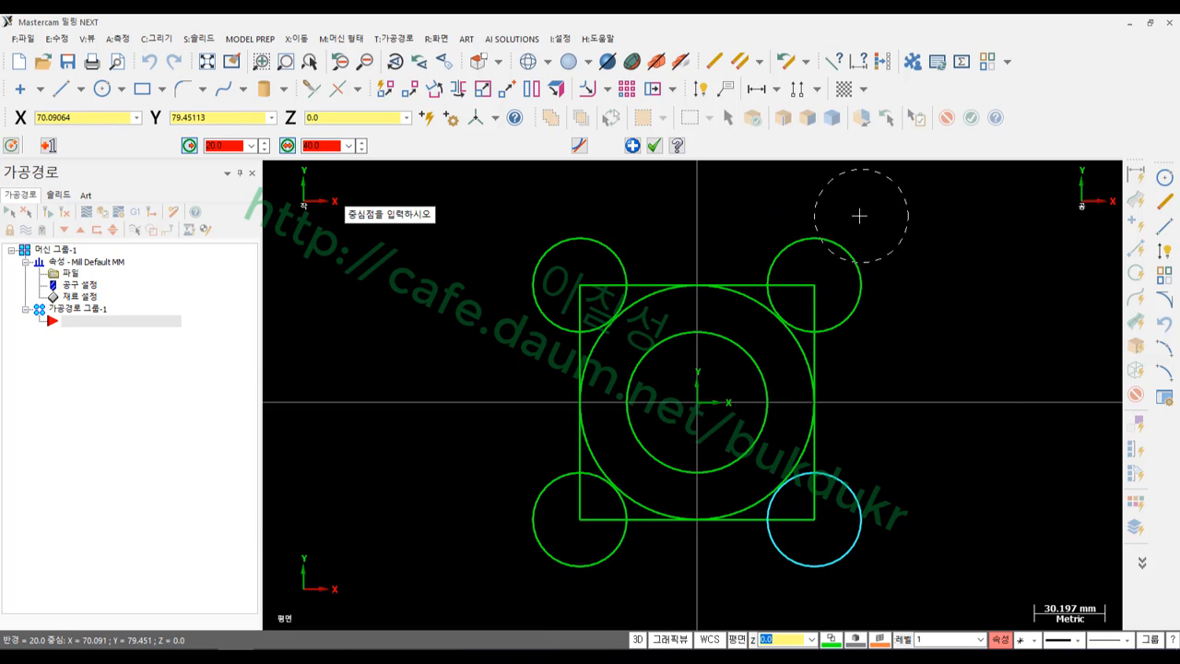
pyautogui.click(655, 145)
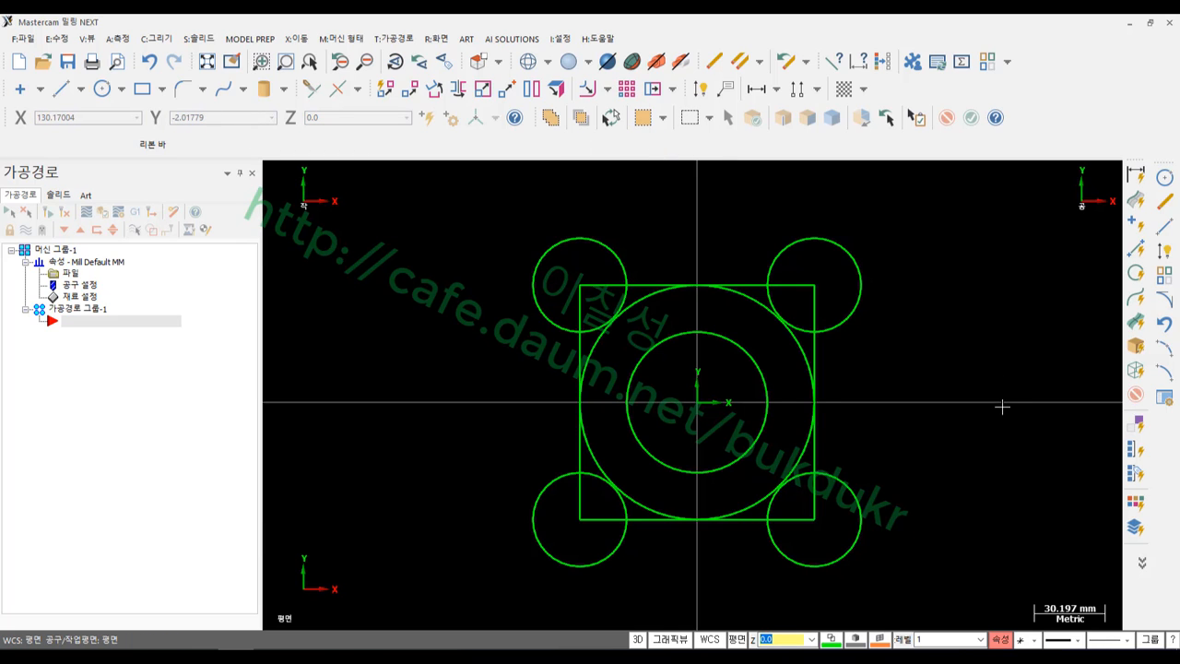
pyautogui.scroll(1, 1002, 405)
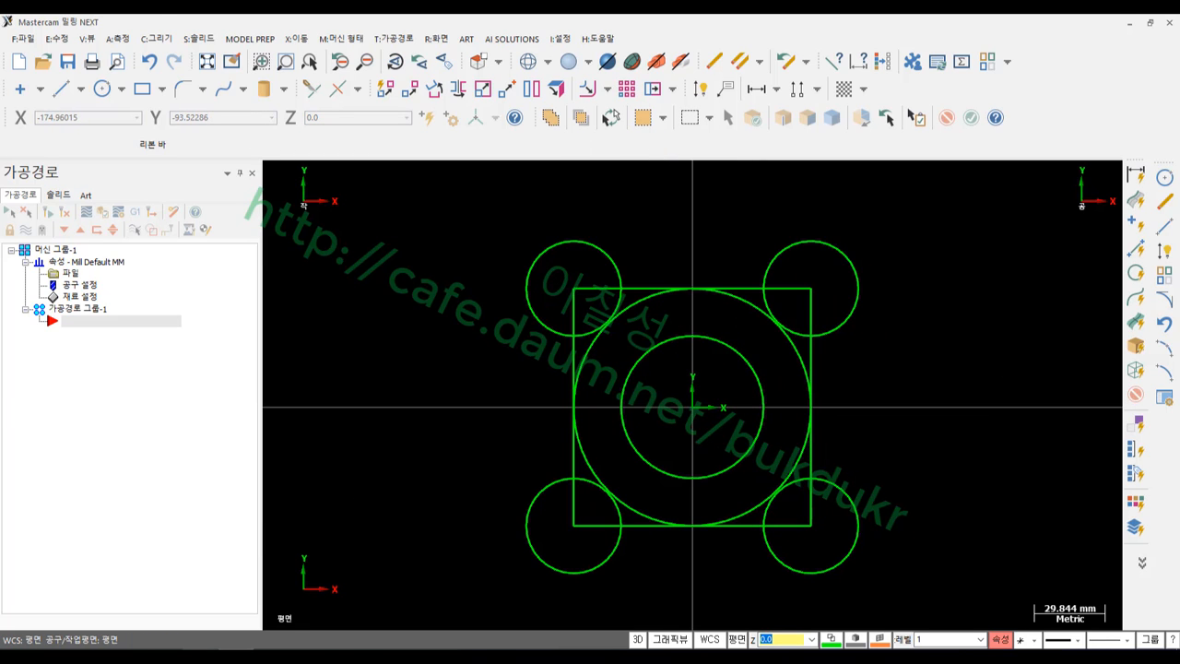
pyautogui.click(218, 656)
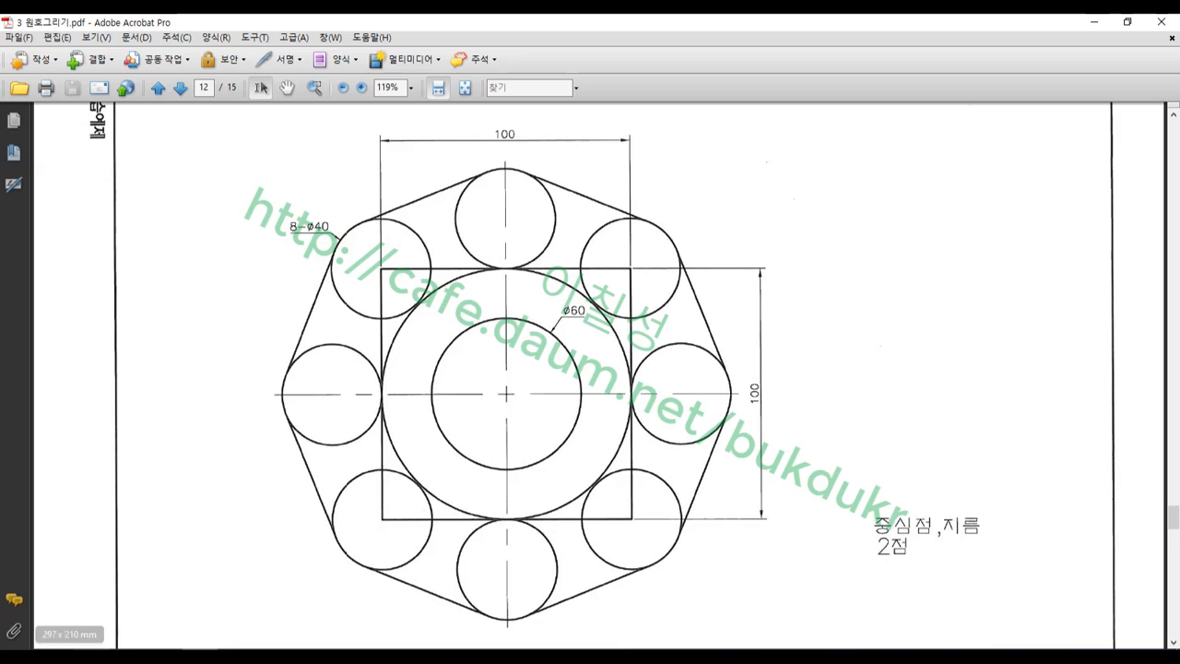
# Mark the PDF circles tangent to the square's top, left, bottom and right edges
pyautogui.moveTo(513, 269)
pyautogui.mouseDown()
pyautogui.moveTo(454, 194)
pyautogui.moveTo(534, 174)
pyautogui.moveTo(554, 219)
pyautogui.moveTo(514, 265)
pyautogui.moveTo(489, 258)
pyautogui.moveTo(571, 289)
pyautogui.mouseUp()
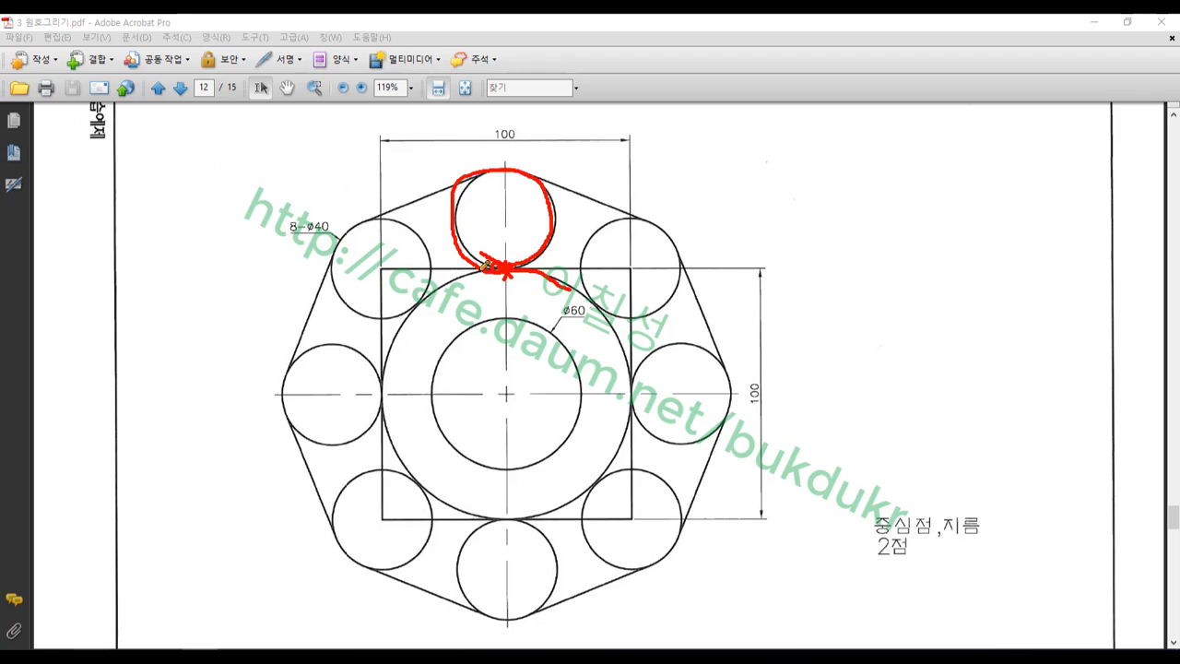
pyautogui.moveTo(474, 164)
pyautogui.mouseDown()
pyautogui.moveTo(532, 185)
pyautogui.moveTo(540, 155)
pyautogui.mouseUp()
pyautogui.moveTo(241, 372); pyautogui.dragTo(272, 503)
pyautogui.moveTo(516, 643)
pyautogui.mouseDown()
pyautogui.moveTo(507, 591)
pyautogui.moveTo(544, 644)
pyautogui.mouseUp()
pyautogui.moveTo(759, 386)
pyautogui.mouseDown()
pyautogui.moveTo(686, 396)
pyautogui.moveTo(754, 363)
pyautogui.mouseUp()
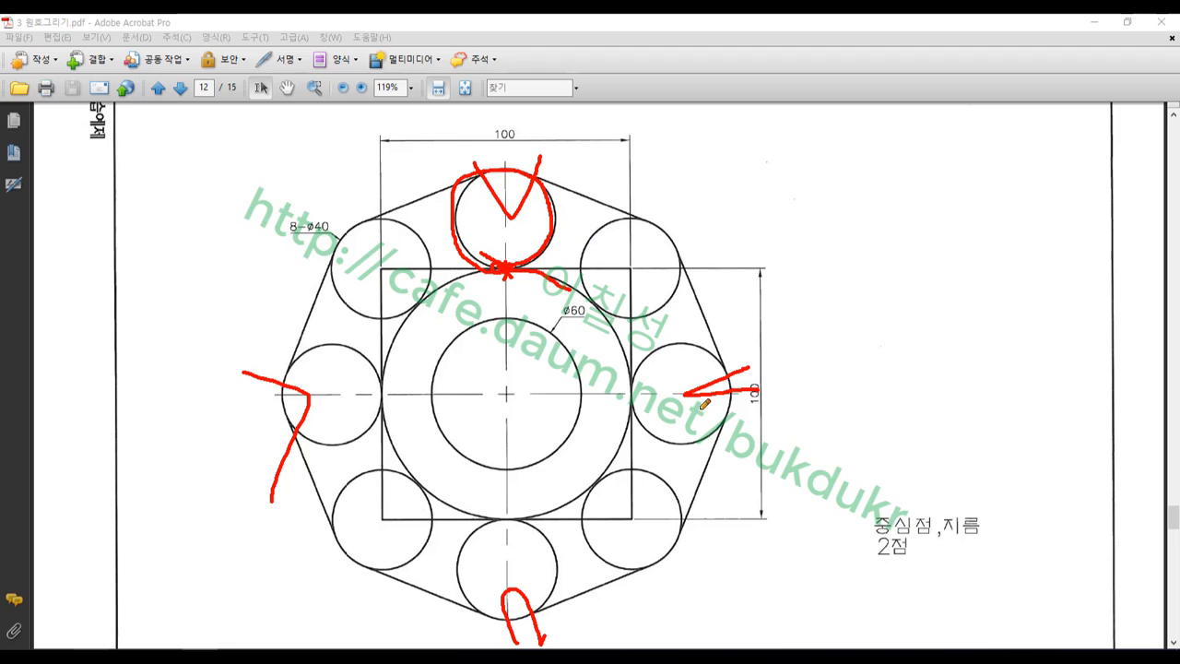
# Erase the red annotation strokes and return to the Mastercam drawing
pyautogui.rightClick(890, 336)
pyautogui.click(955, 492)
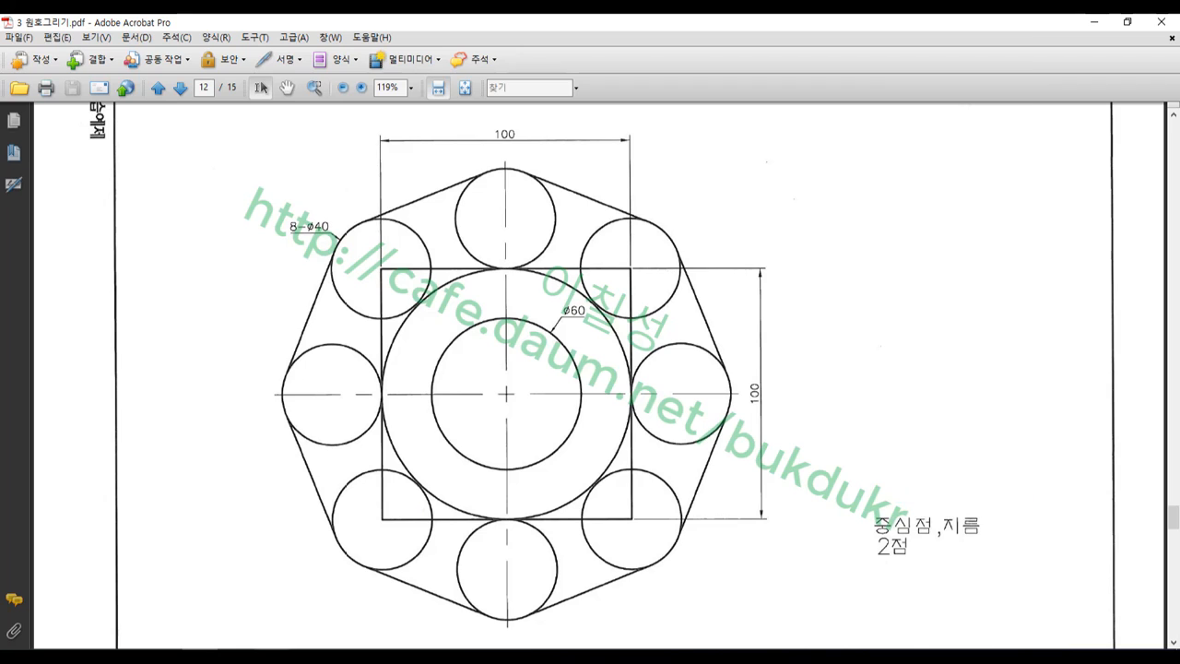
pyautogui.click(200, 657)
pyautogui.scroll(-1, 482, 402)
pyautogui.scroll(1, 753, 367)
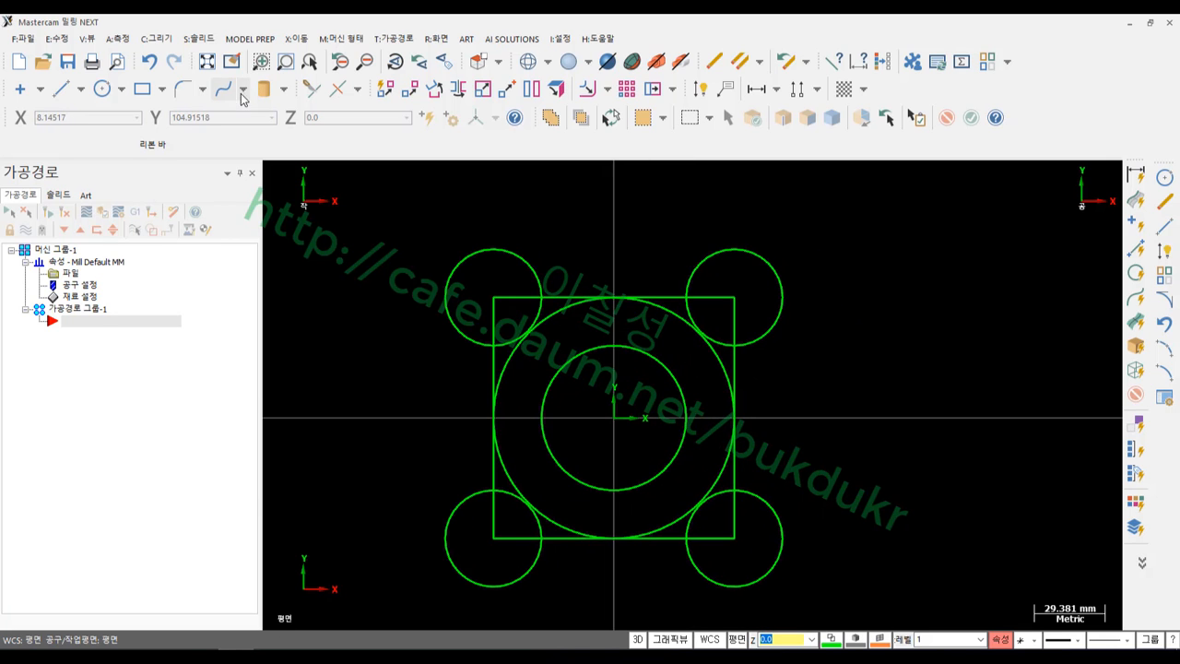
# Start a single-entity tangent arc with diameter 40 (radius 20) locked
pyautogui.click(162, 38)
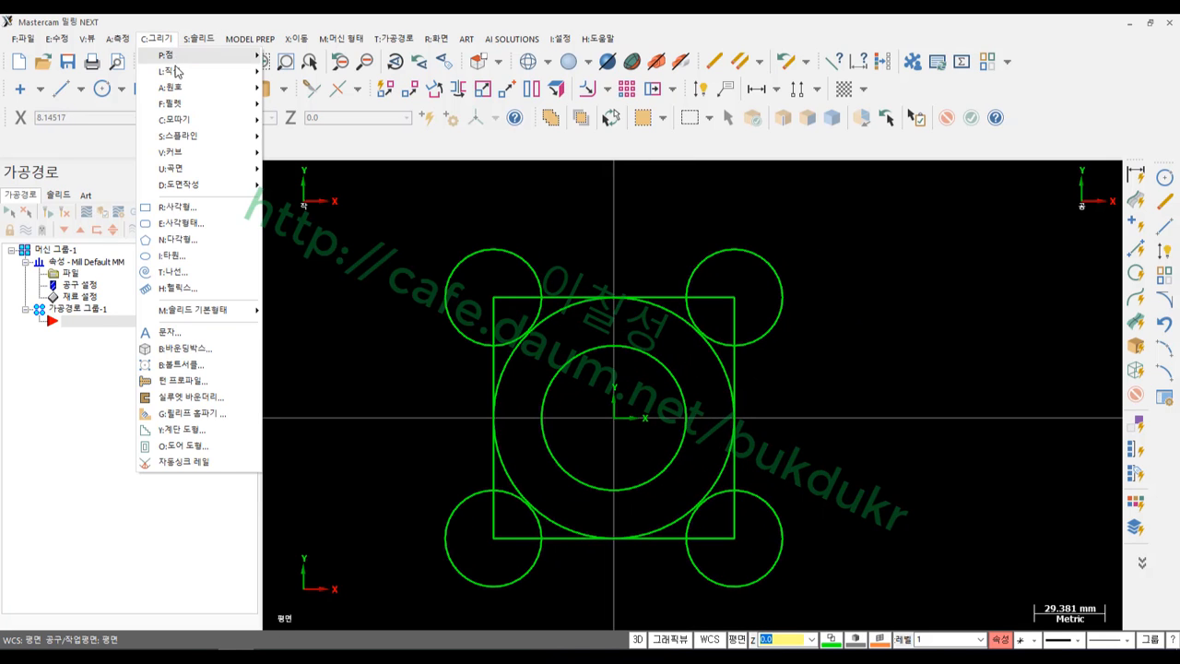
pyautogui.moveTo(170, 87)
pyautogui.click(290, 181)
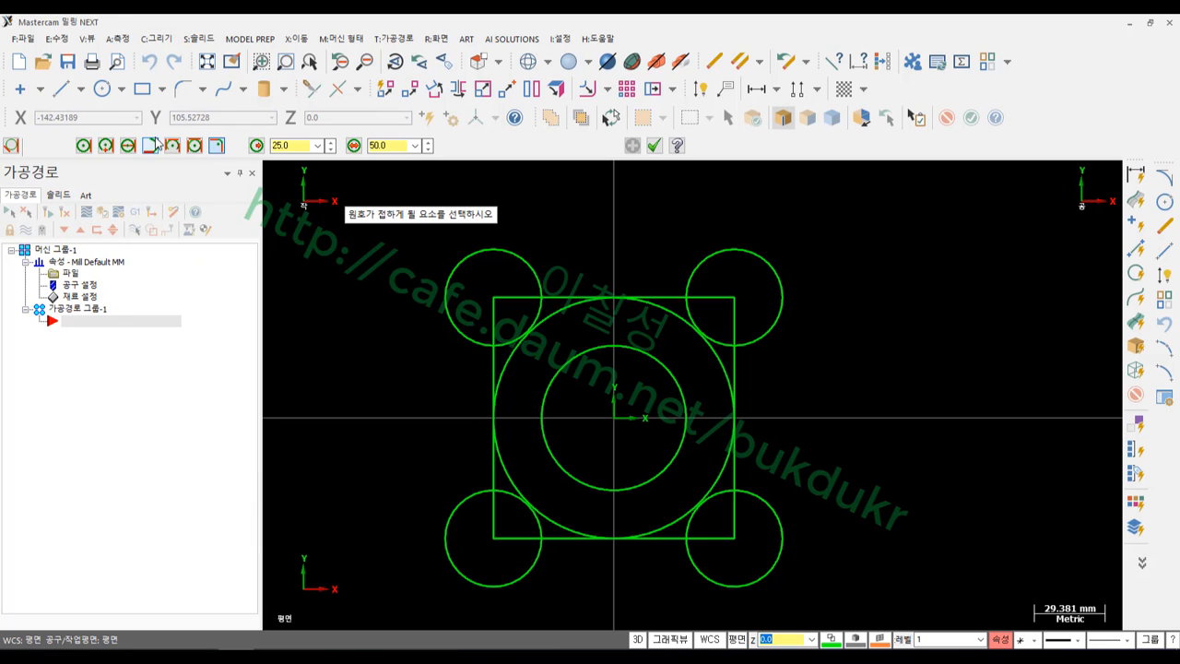
pyautogui.click(83, 145)
pyautogui.click(393, 146)
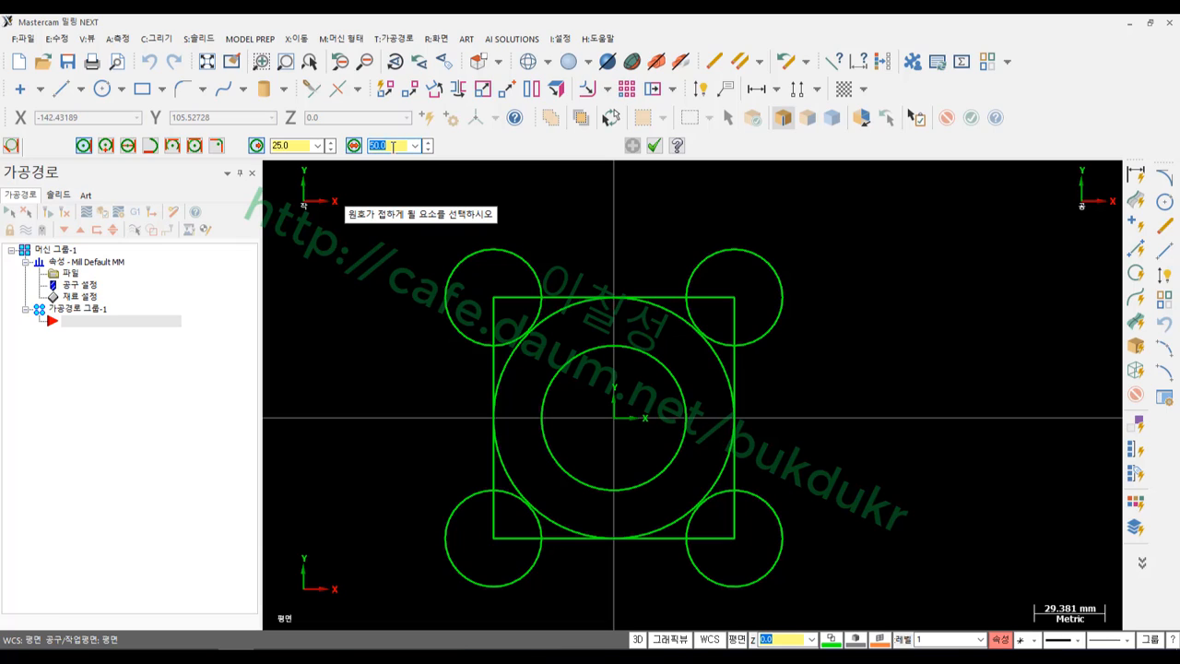
pyautogui.write('40')
pyautogui.press('Return')
pyautogui.click(354, 146)
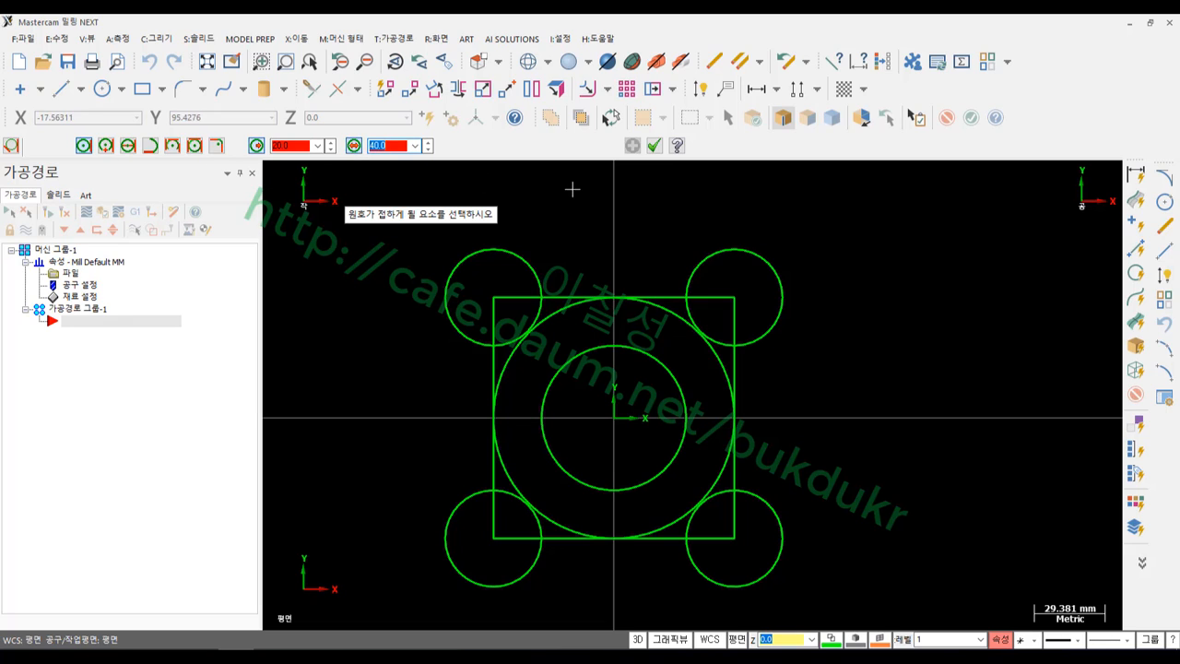
# Add a Ø40 circle tangent to the square's top edge at its midpoint, outside the square
pyautogui.click(656, 295)
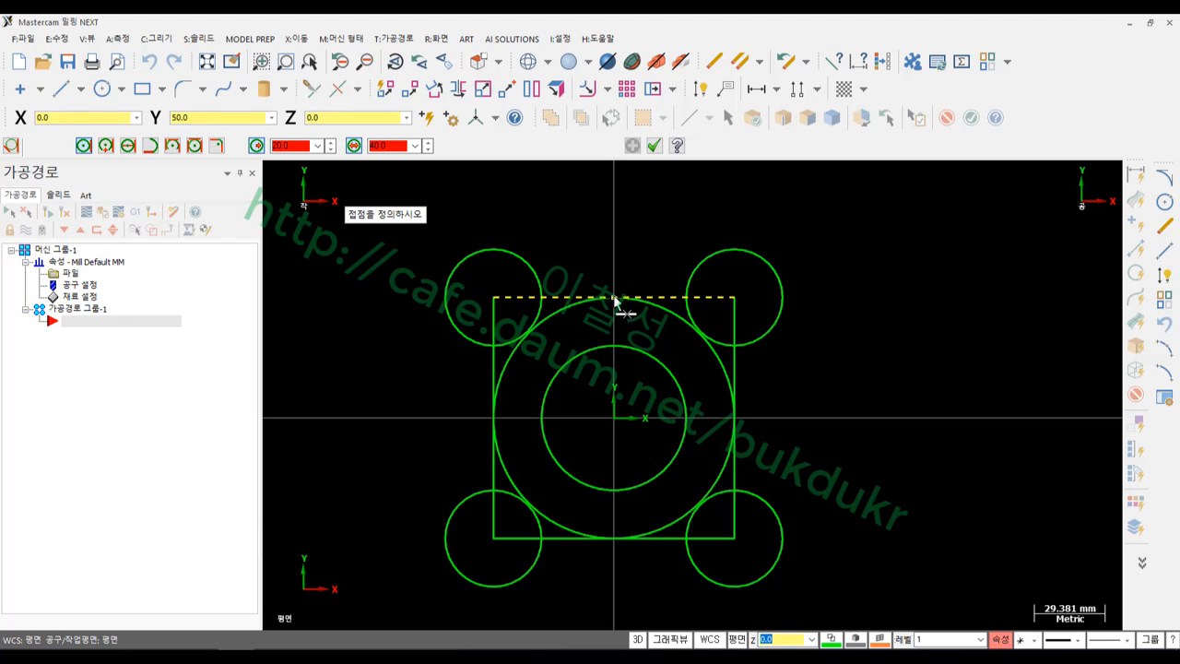
pyautogui.click(613, 296)
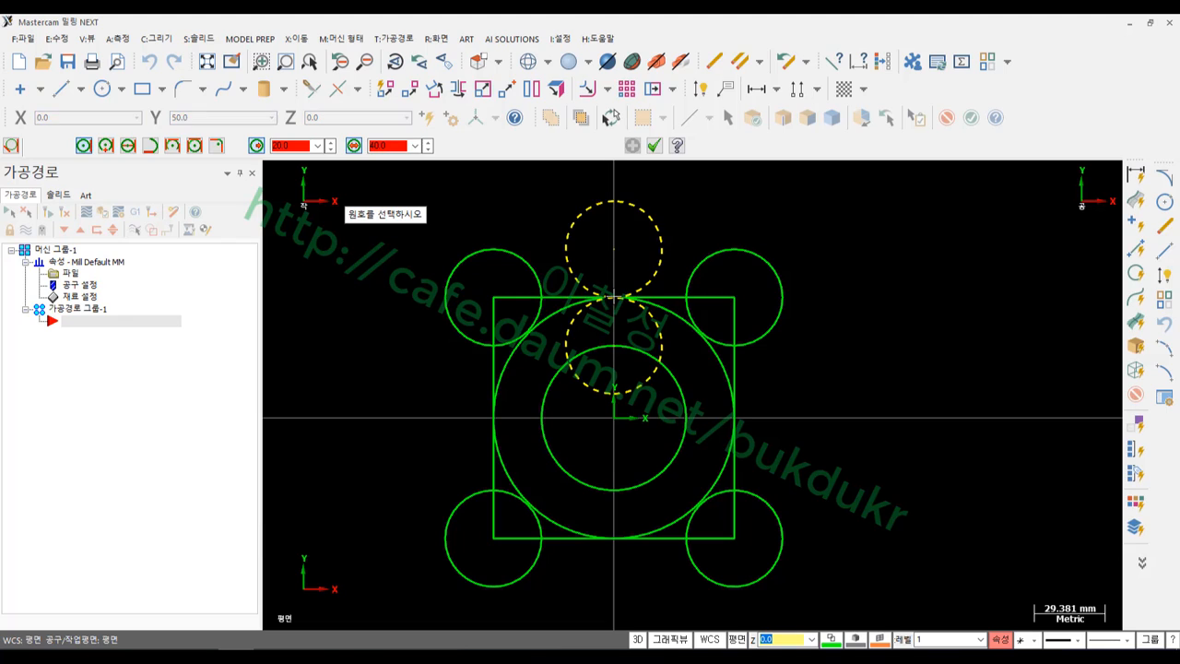
pyautogui.click(652, 218)
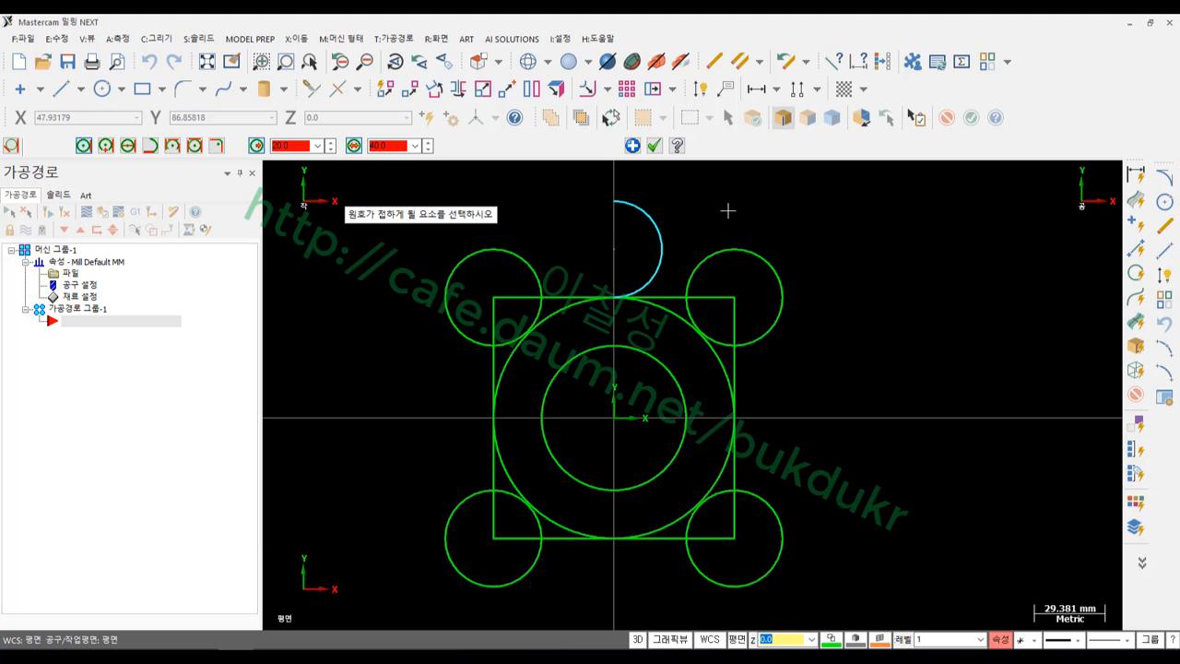
pyautogui.click(647, 296)
pyautogui.click(614, 298)
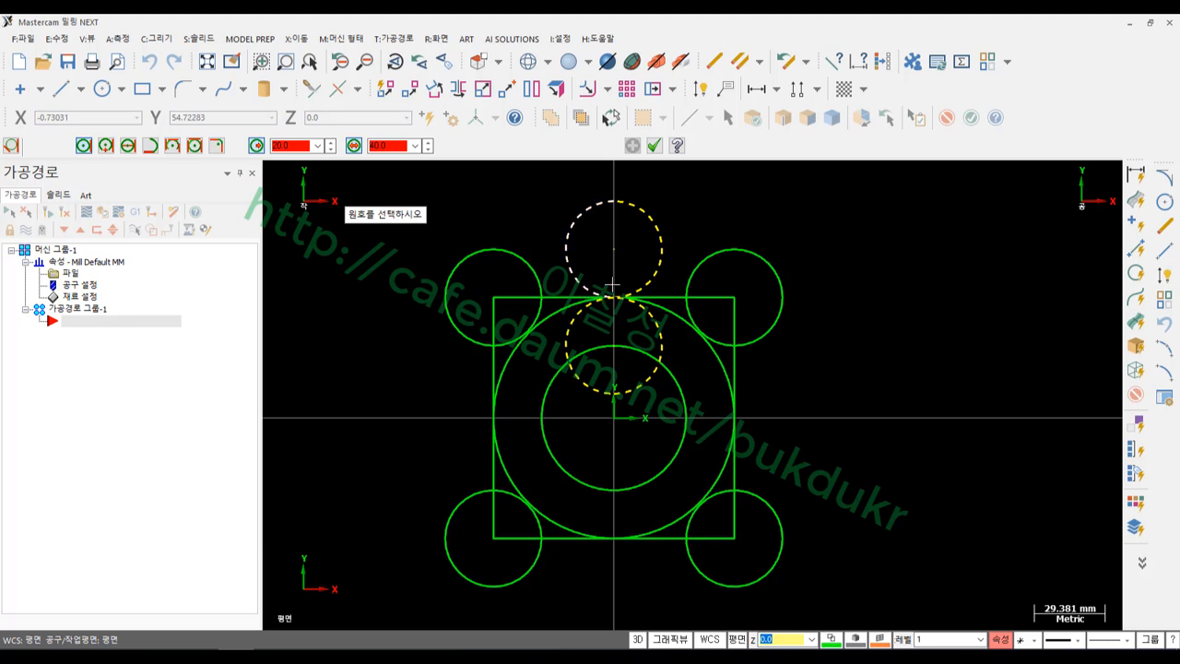
pyautogui.click(584, 212)
pyautogui.scroll(-1, 757, 211)
pyautogui.scroll(1, 757, 211)
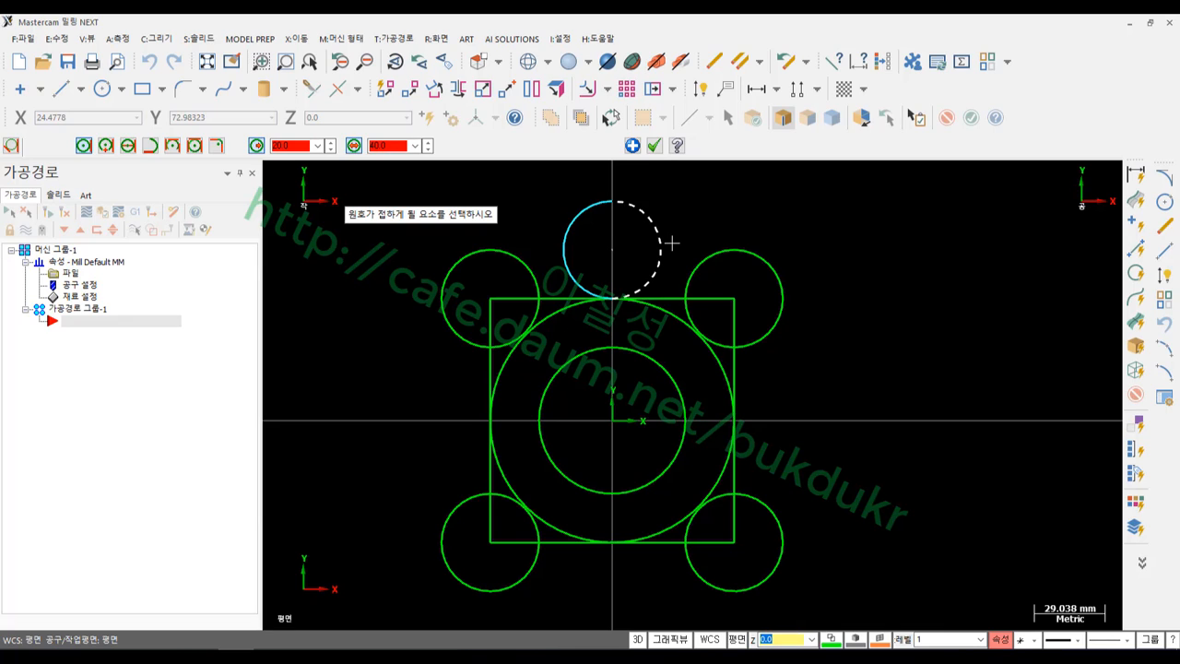
# Add Ø40 tangent circles outside the square's left and bottom edges
pyautogui.click(486, 371)
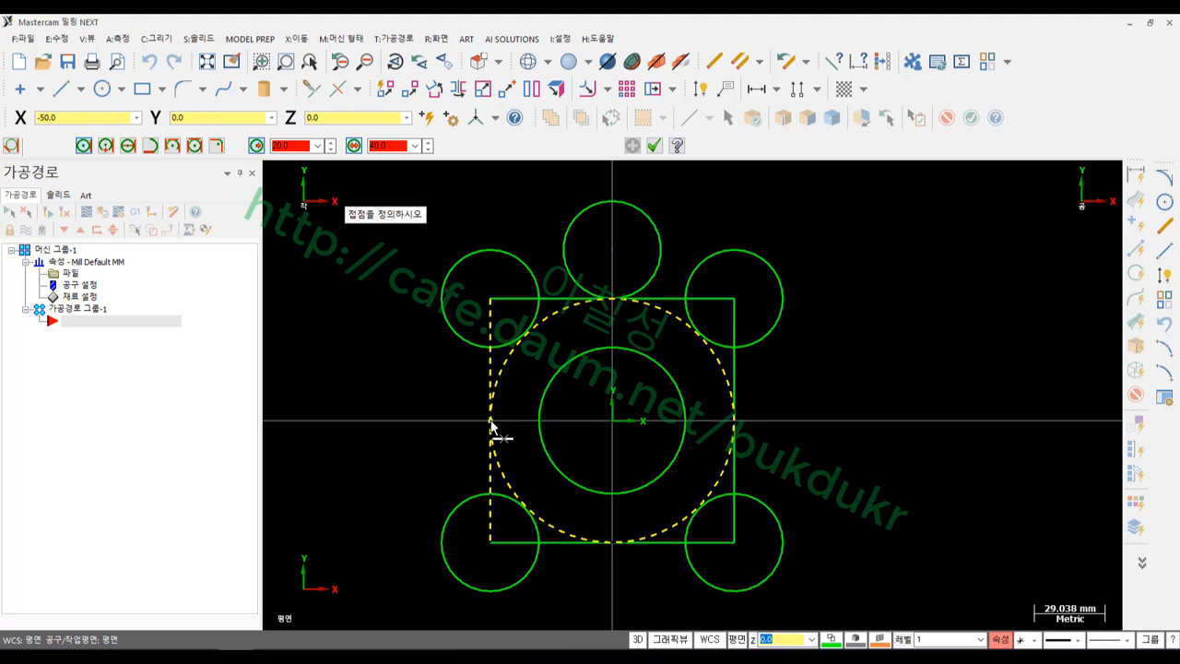
pyautogui.click(468, 381)
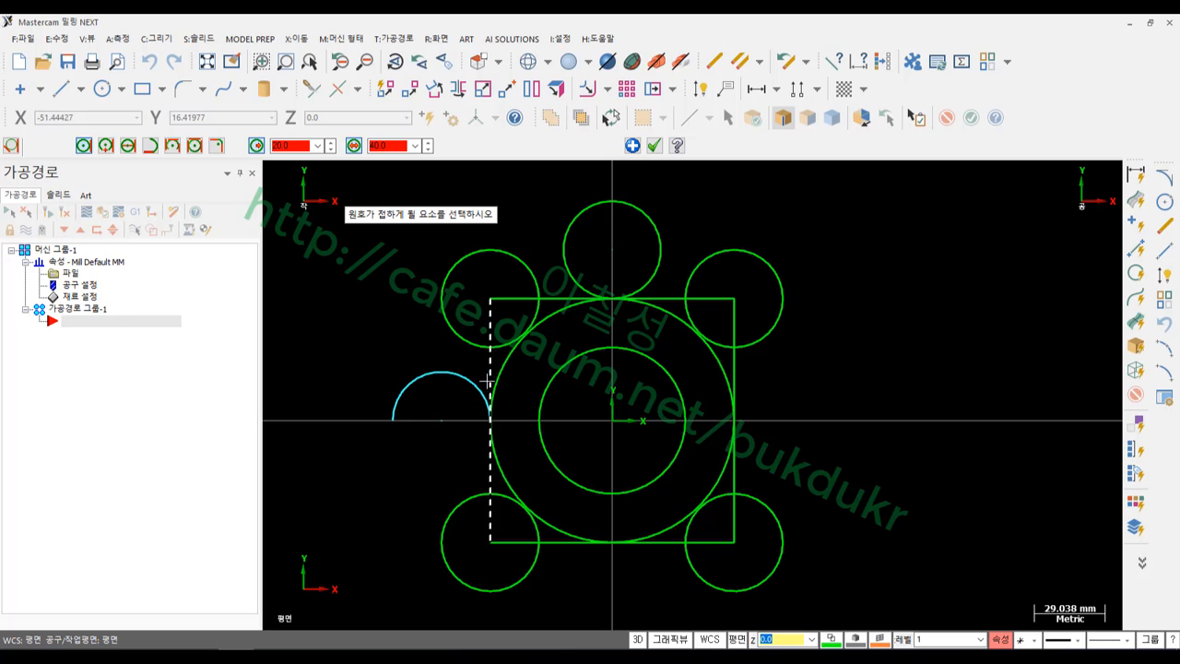
pyautogui.click(492, 420)
pyautogui.click(491, 419)
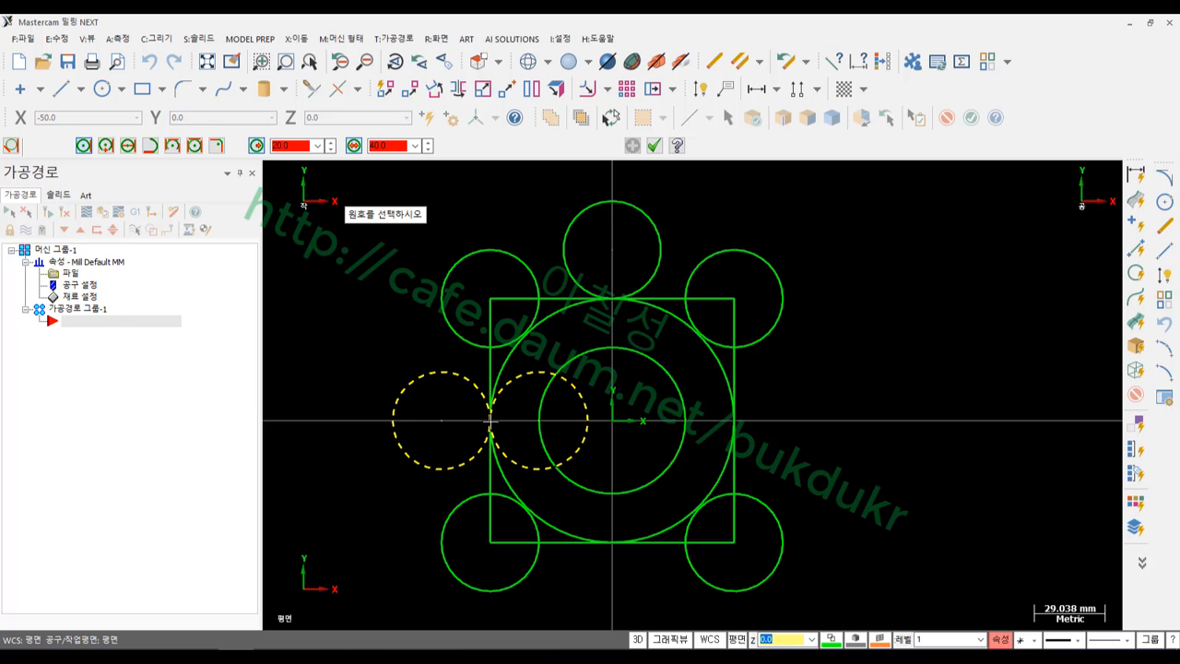
pyautogui.click(458, 459)
pyautogui.click(628, 543)
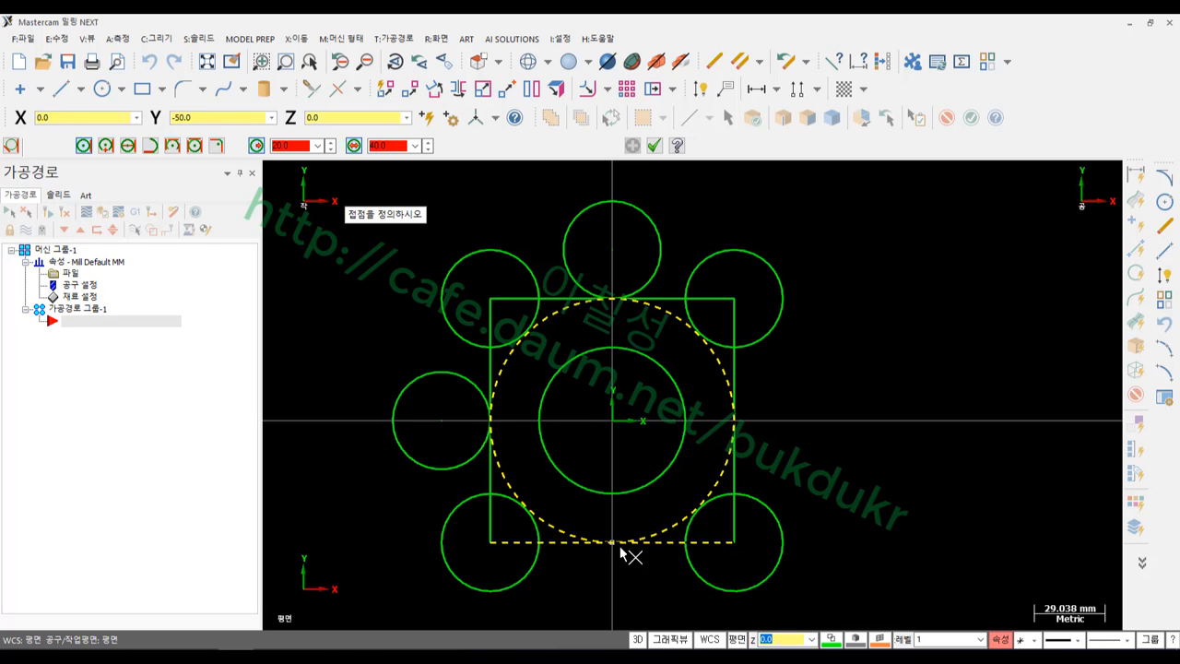
pyautogui.click(613, 542)
pyautogui.click(654, 561)
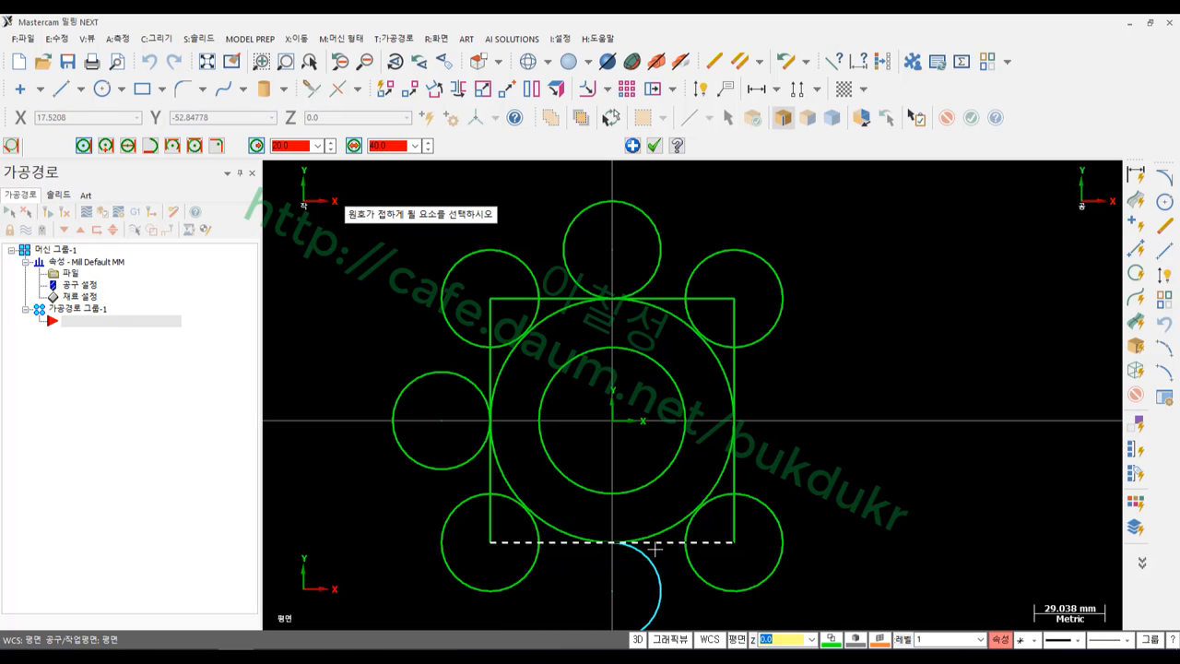
pyautogui.click(655, 545)
pyautogui.click(613, 543)
# Add the Ø40 tangent circle outside the square's right edge and finish the command
pyautogui.click(569, 562)
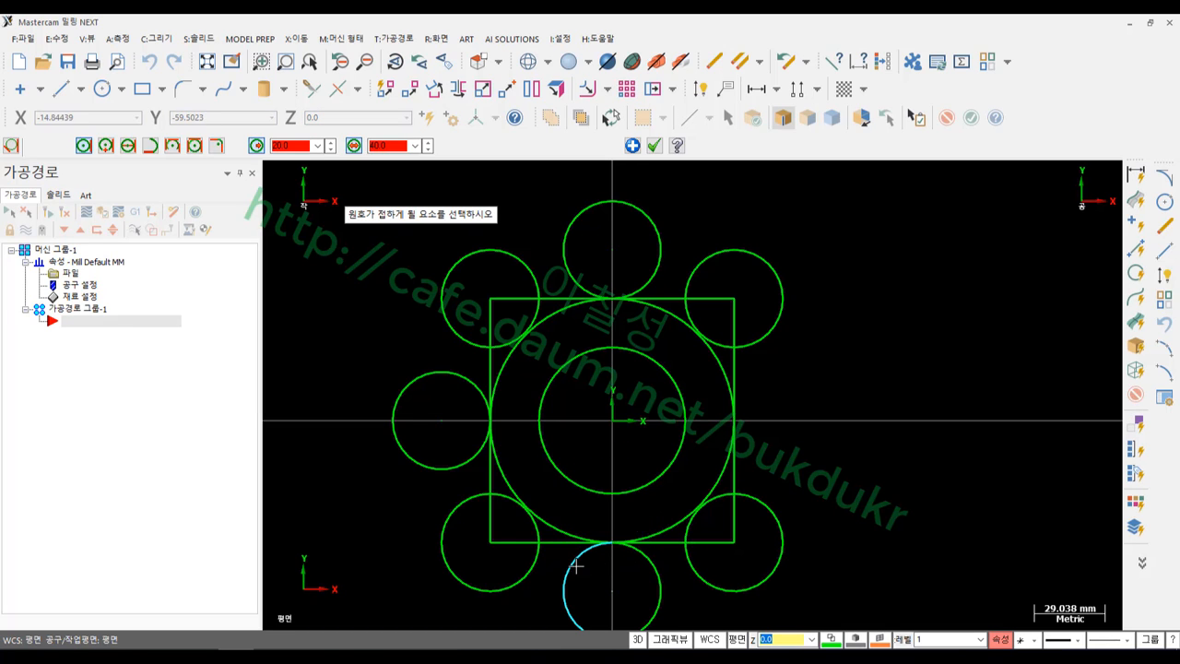
pyautogui.click(736, 420)
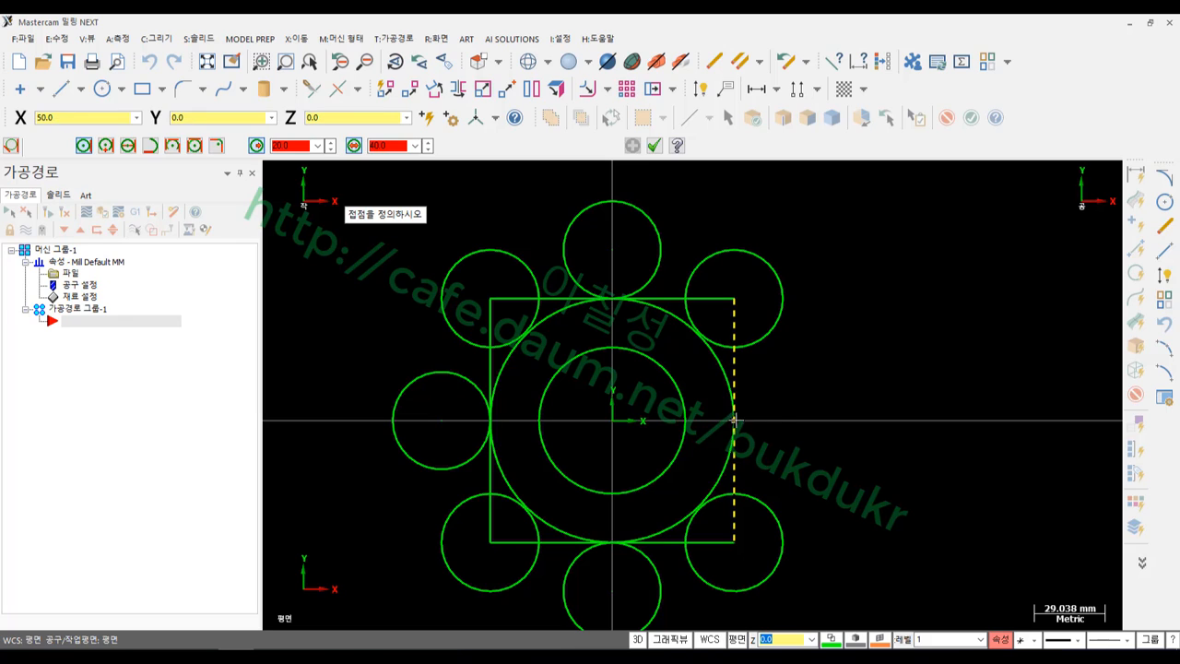
pyautogui.click(736, 420)
pyautogui.click(753, 382)
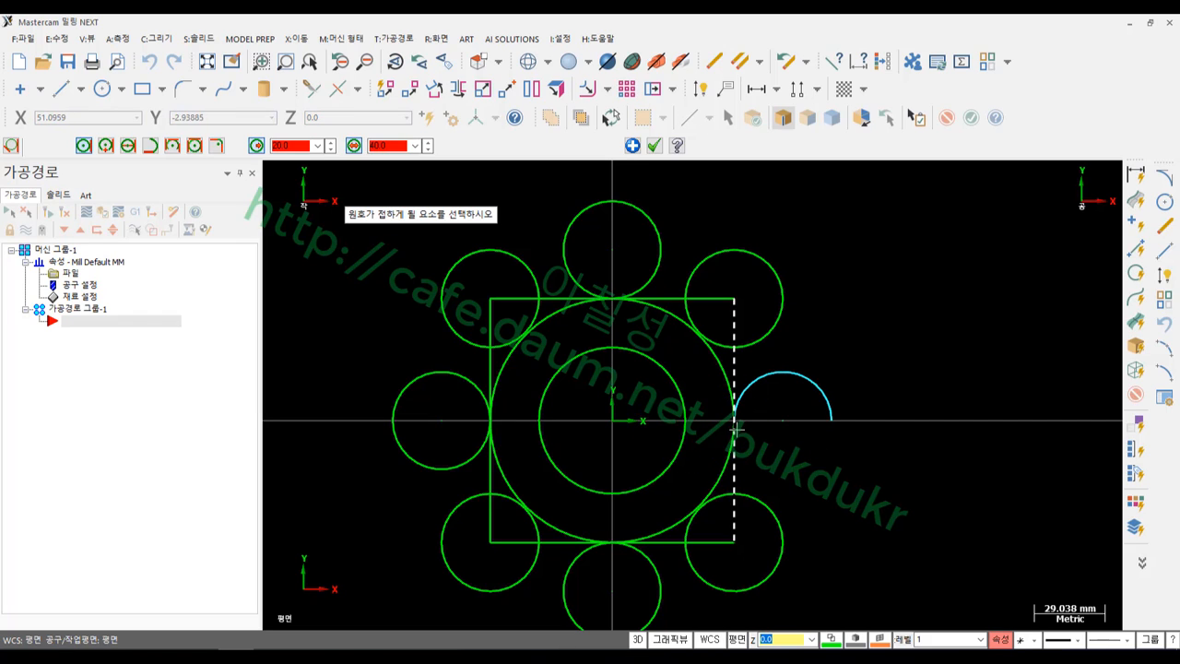
pyautogui.click(736, 428)
pyautogui.click(736, 420)
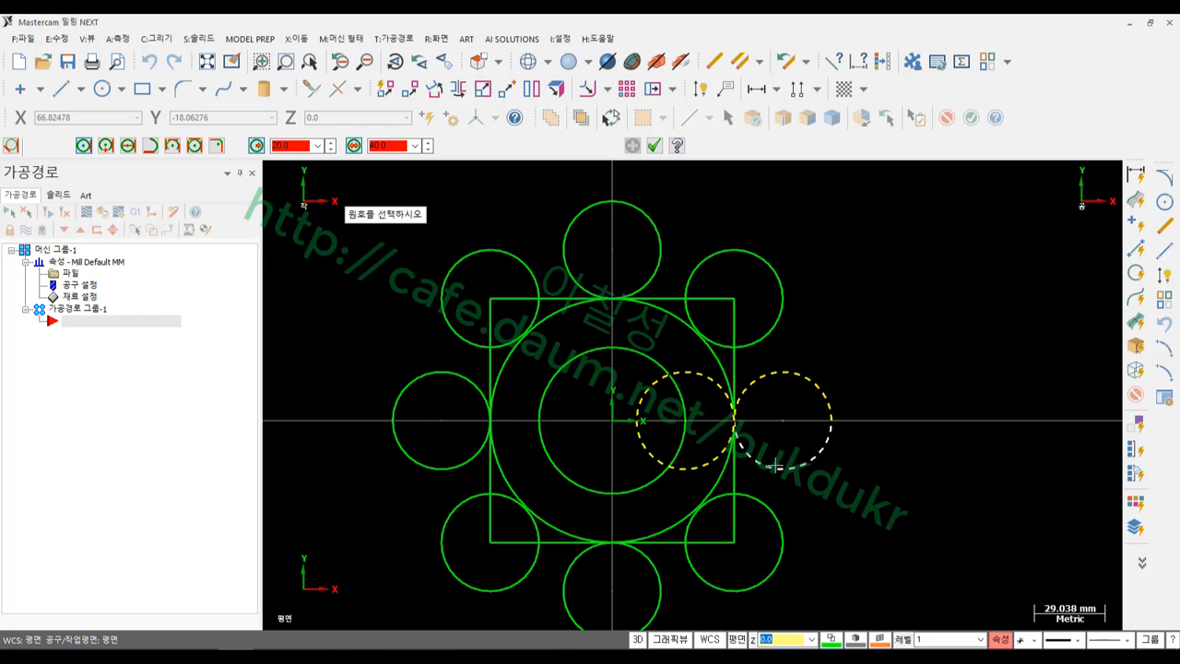
pyautogui.click(776, 465)
pyautogui.scroll(-2, 824, 303)
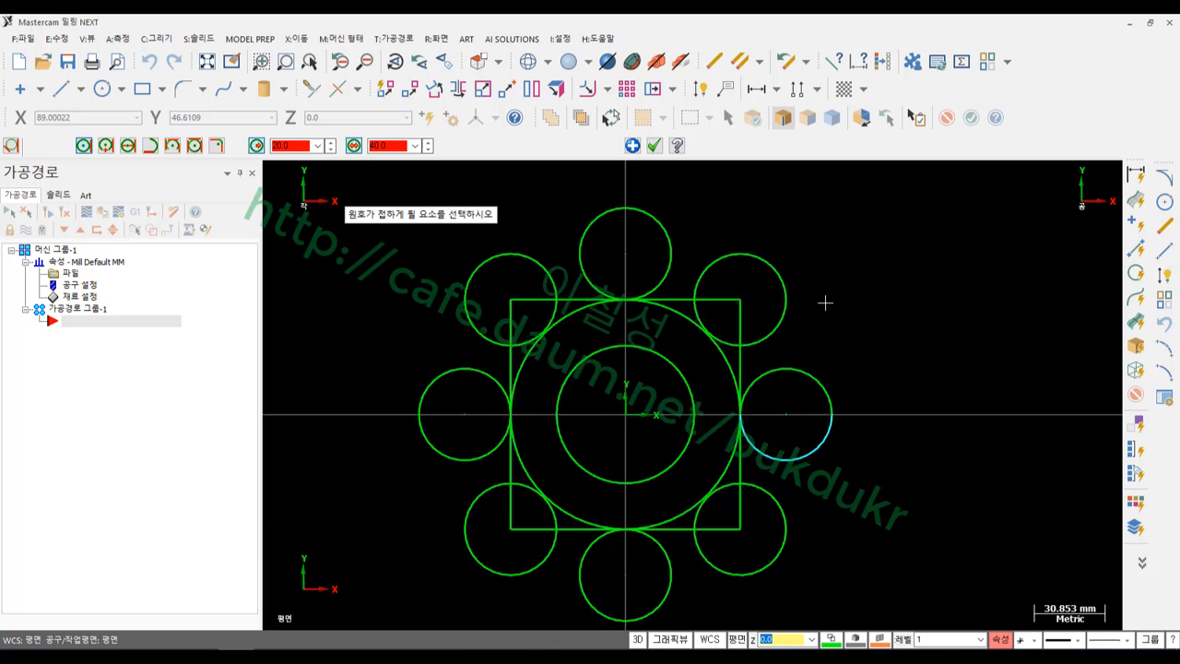
pyautogui.click(653, 146)
pyautogui.scroll(1, 861, 368)
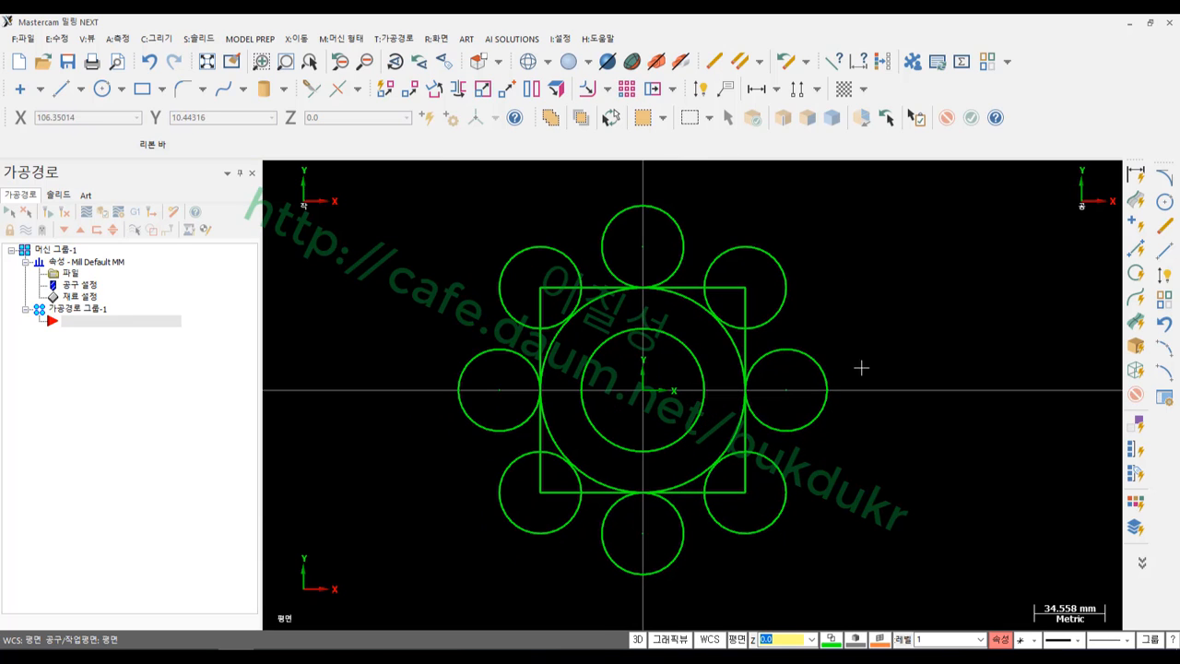
# On the PDF, highlight the outer tangent lines at the top, right and left circles, then return to Mastercam
pyautogui.click(208, 645)
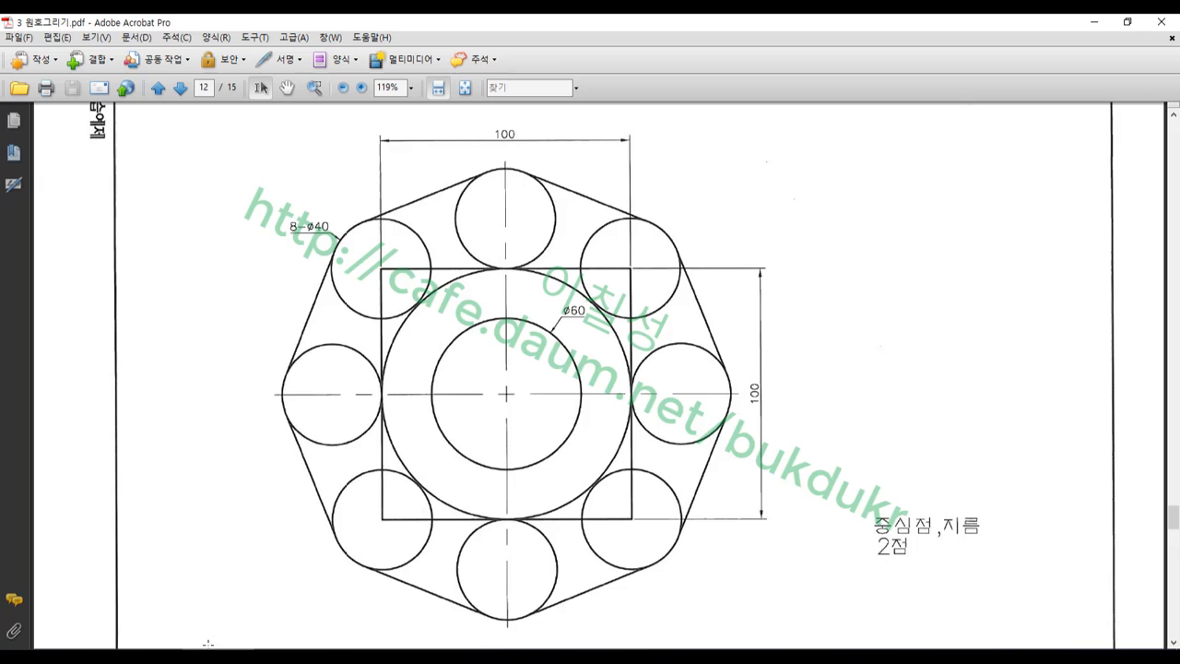
pyautogui.moveTo(405, 184)
pyautogui.mouseDown()
pyautogui.moveTo(438, 207)
pyautogui.moveTo(476, 203)
pyautogui.mouseUp()
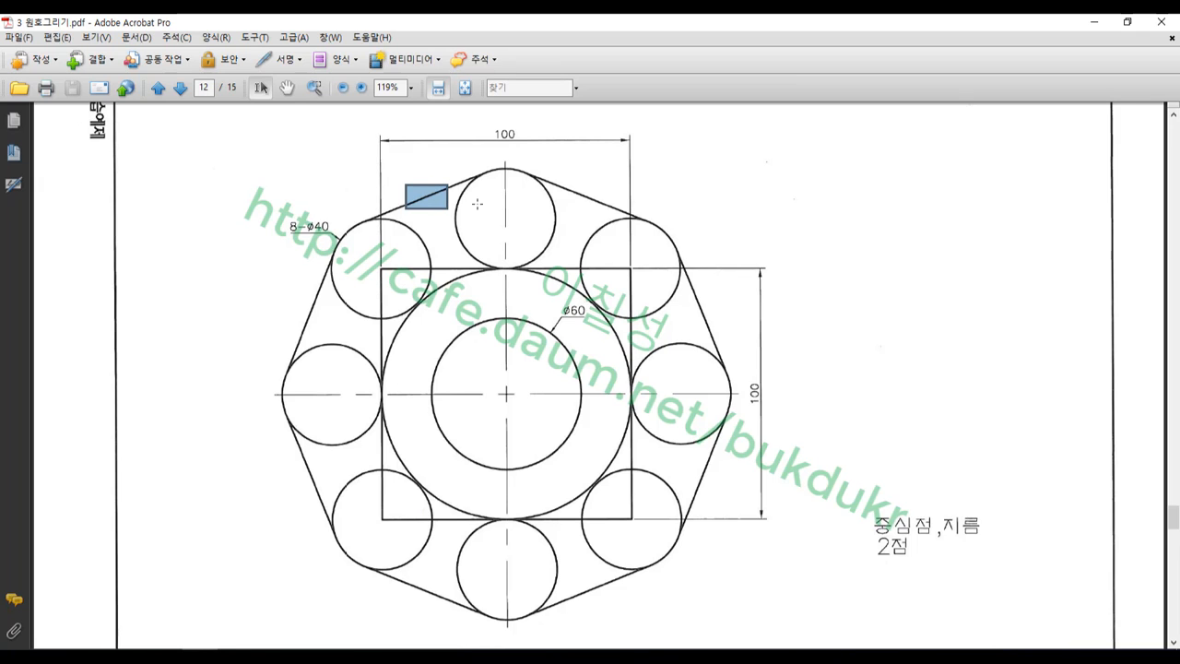
pyautogui.moveTo(569, 183); pyautogui.dragTo(591, 207)
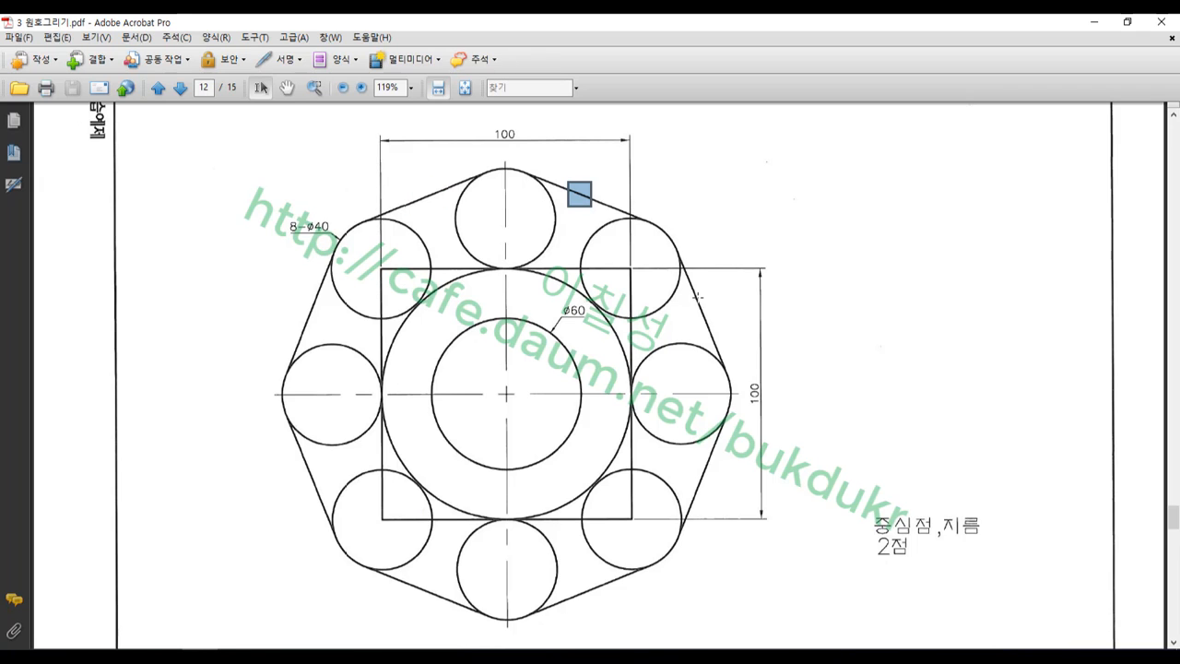
pyautogui.moveTo(698, 297); pyautogui.dragTo(716, 325)
pyautogui.moveTo(703, 483); pyautogui.dragTo(713, 495)
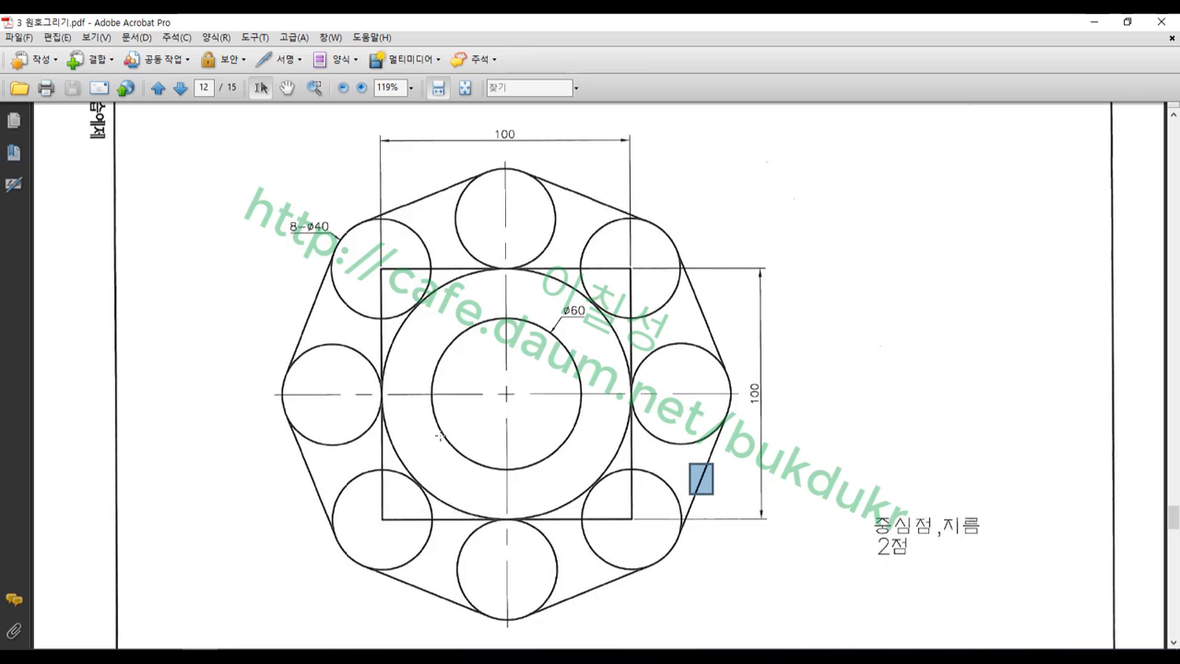
pyautogui.moveTo(303, 321); pyautogui.dragTo(318, 331)
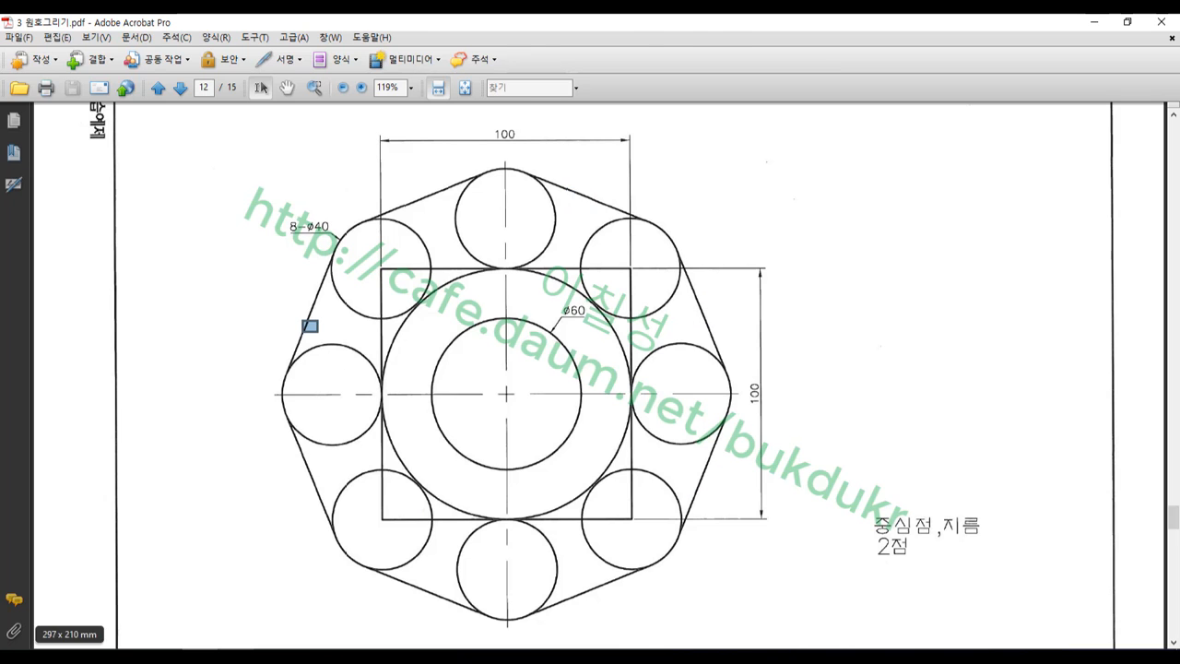
pyautogui.click(236, 656)
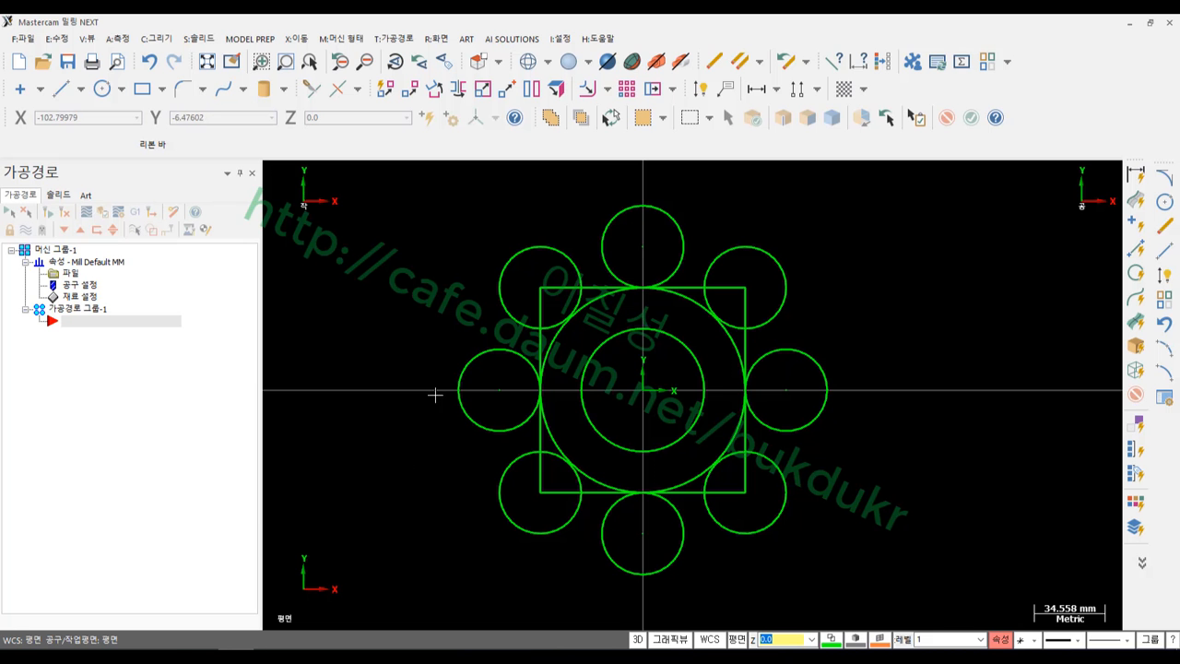
# Draw tangent lines linking the top, upper-left, left, lower-left and bottom Ø40 circles
pyautogui.click(60, 88)
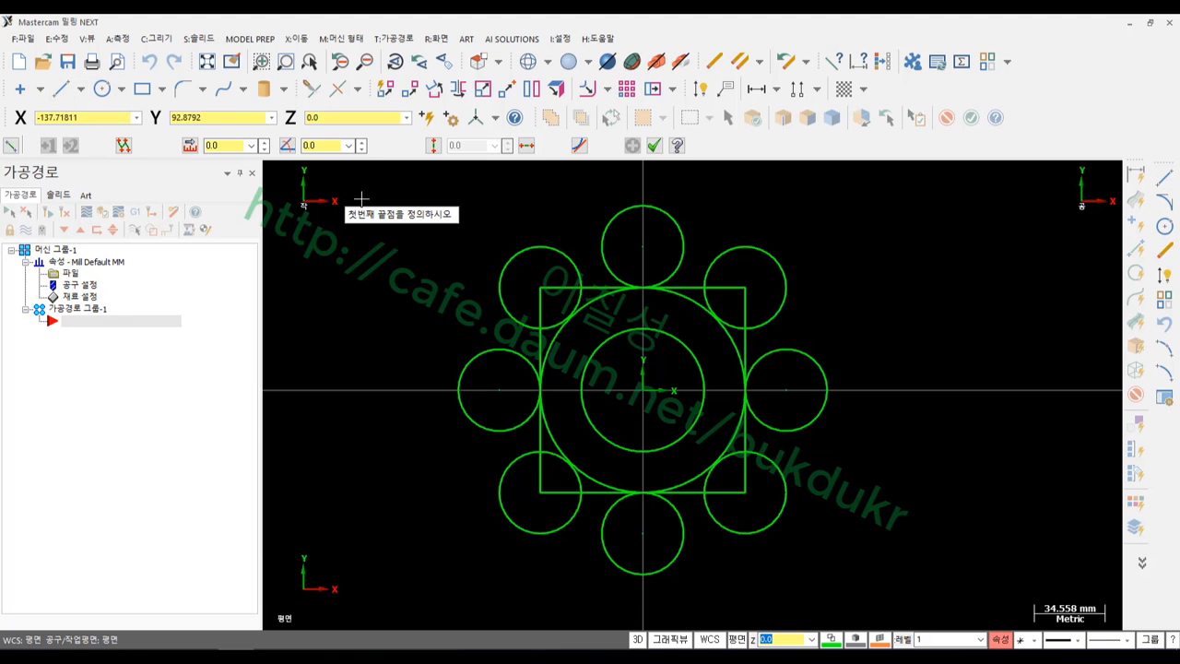
pyautogui.click(580, 145)
pyautogui.click(604, 233)
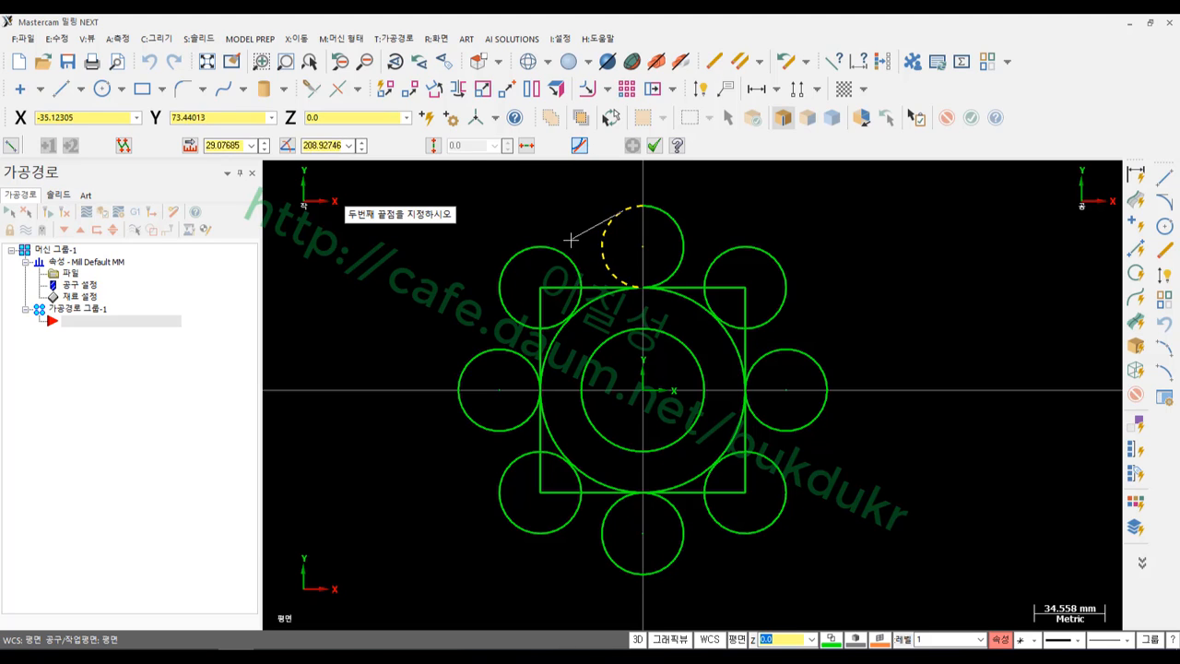
pyautogui.click(539, 264)
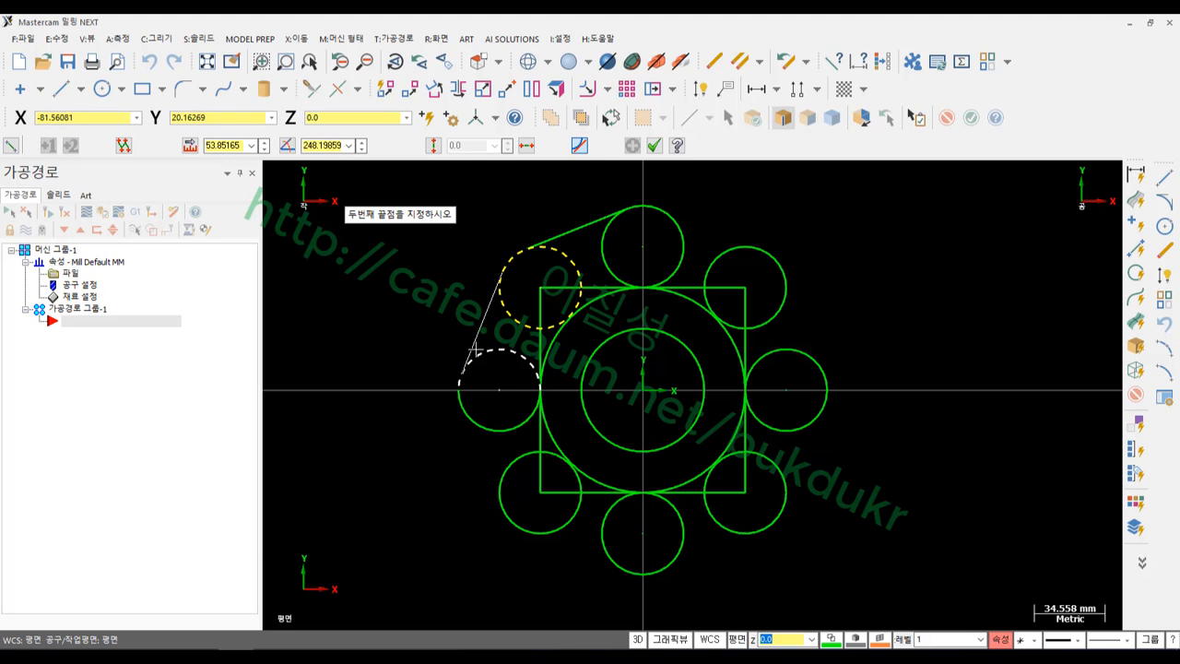
pyautogui.click(479, 416)
pyautogui.click(500, 474)
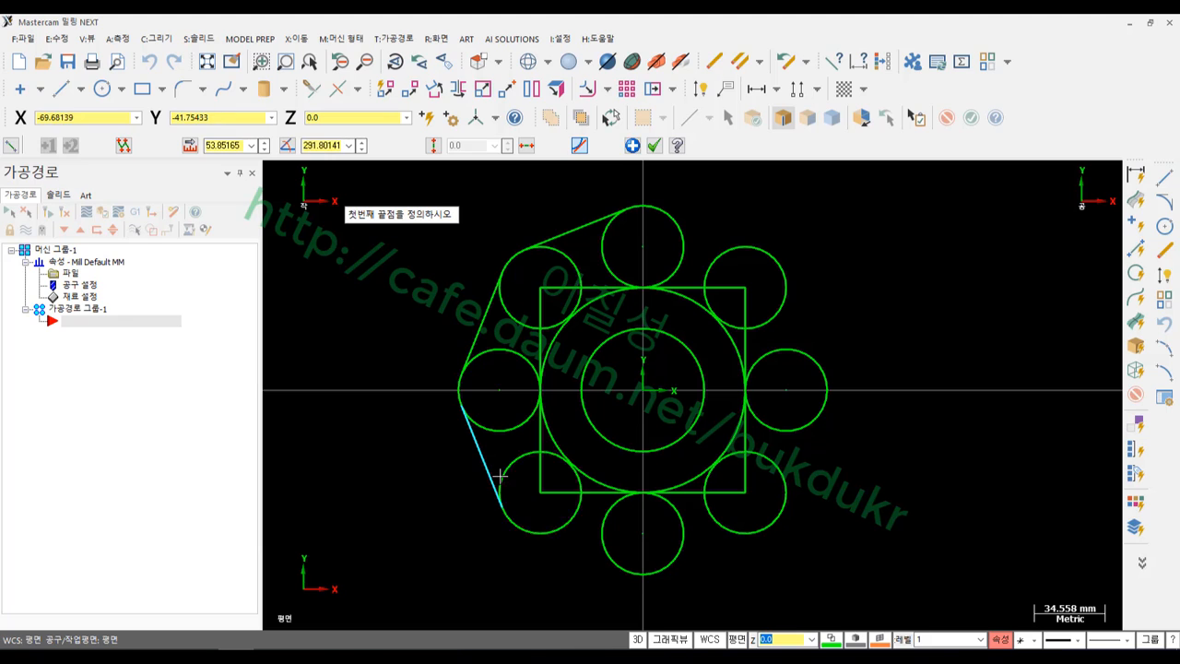
pyautogui.click(563, 525)
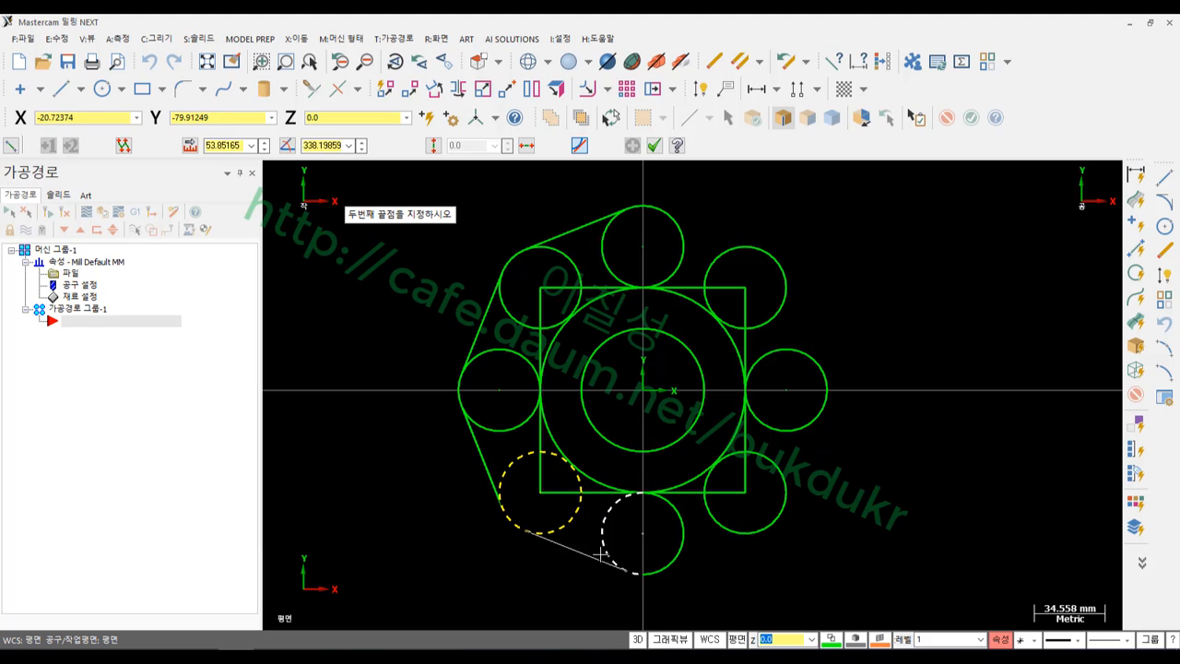
pyautogui.click(602, 556)
# Continue tangent lines through the lower-right, right and upper-right circles back to the top, closing the octagon
pyautogui.click(671, 508)
pyautogui.click(775, 488)
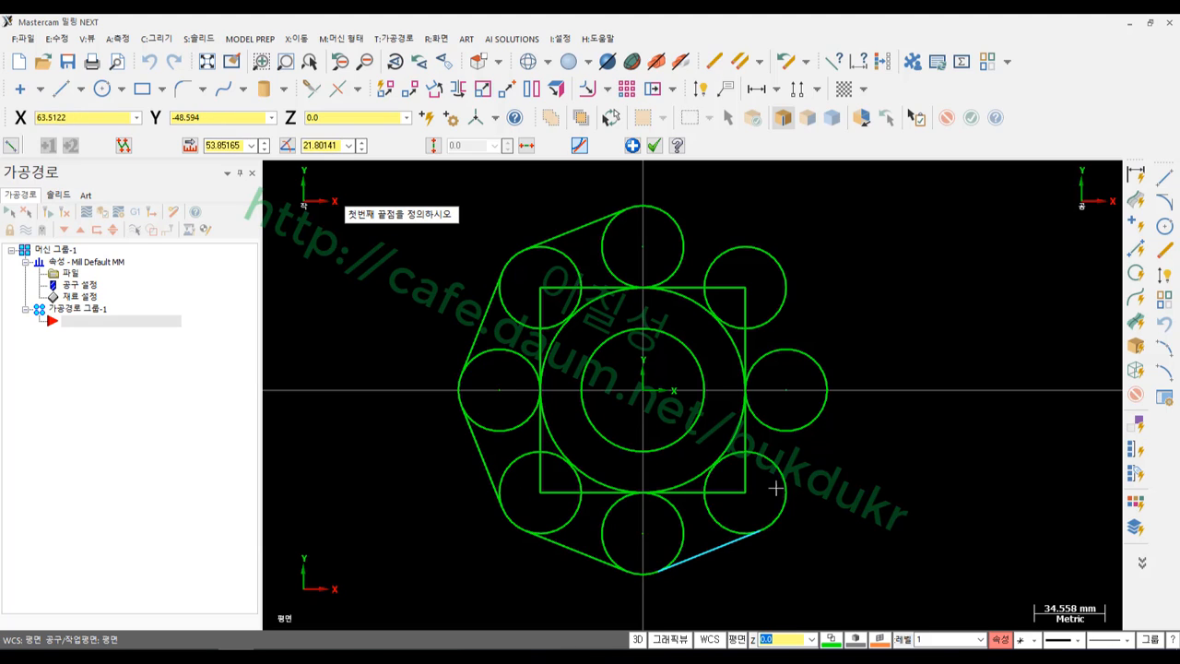
pyautogui.click(779, 488)
pyautogui.click(800, 417)
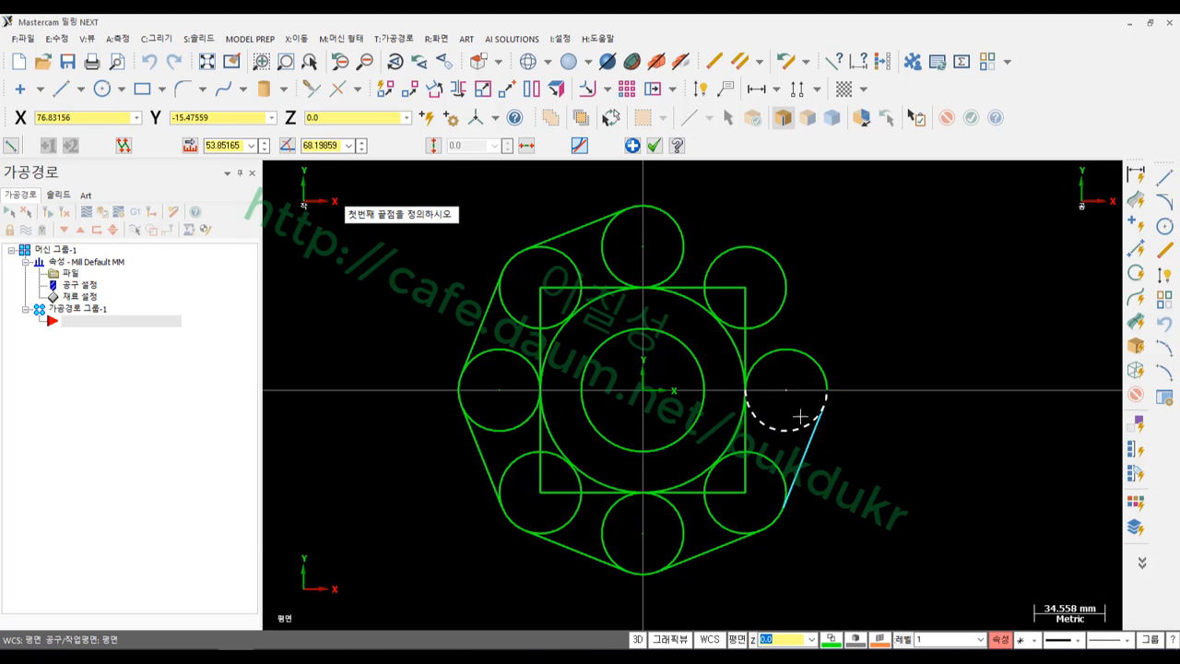
pyautogui.click(794, 356)
pyautogui.click(783, 306)
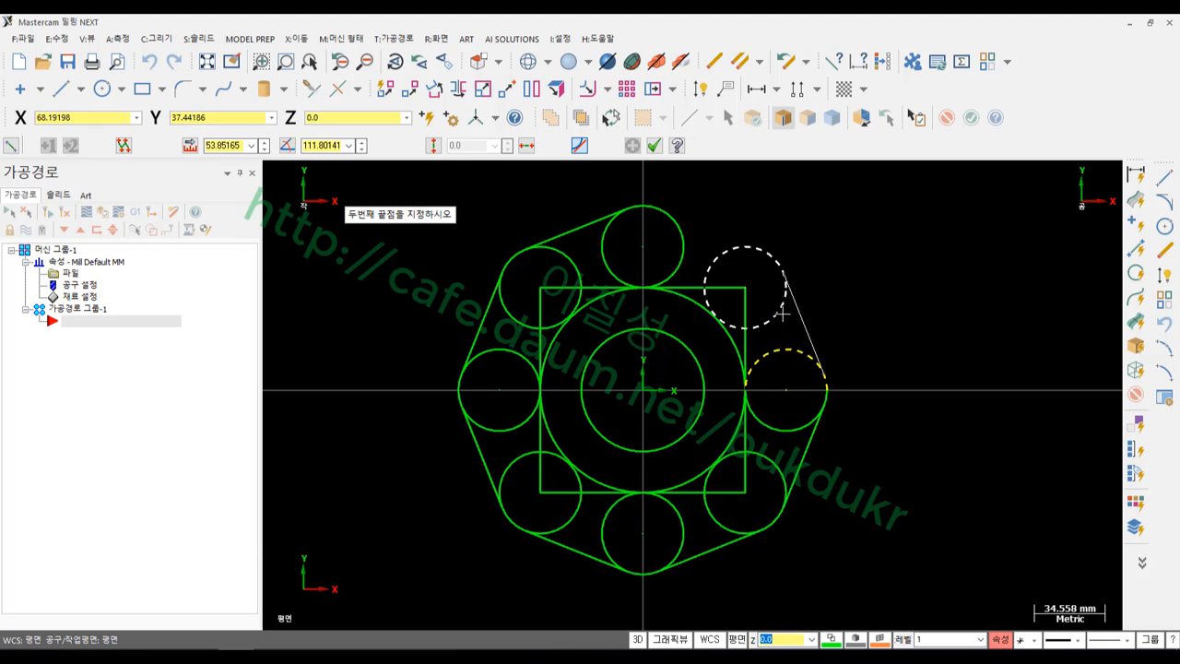
pyautogui.click(734, 250)
pyautogui.click(690, 232)
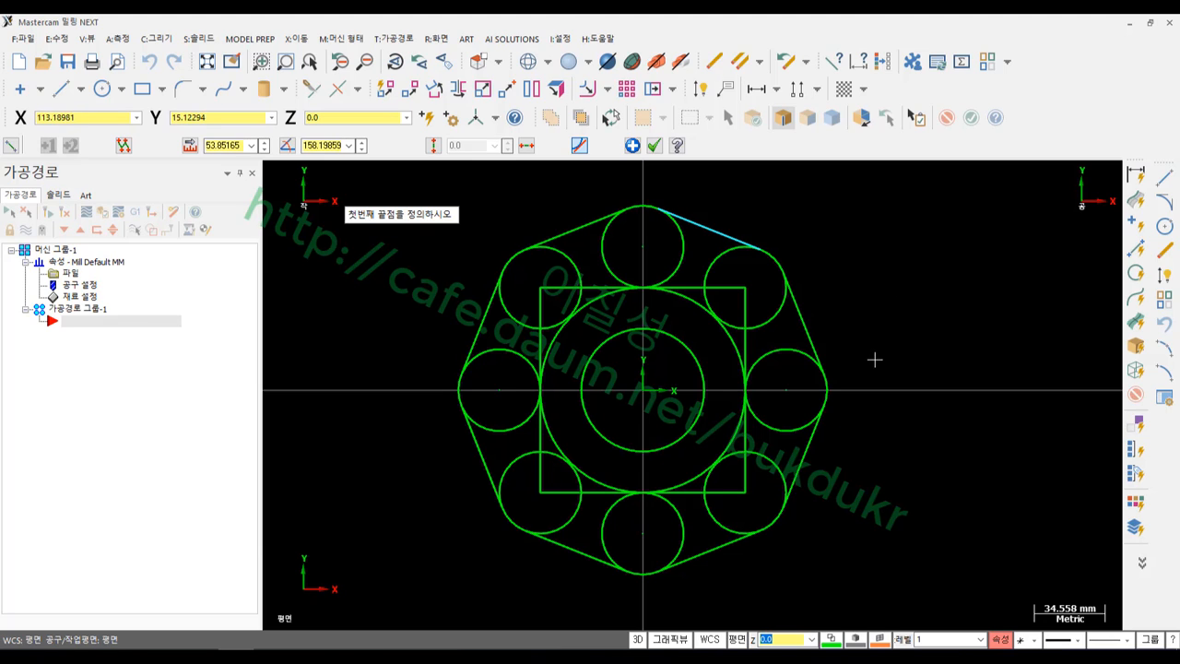
pyautogui.scroll(-1, 875, 359)
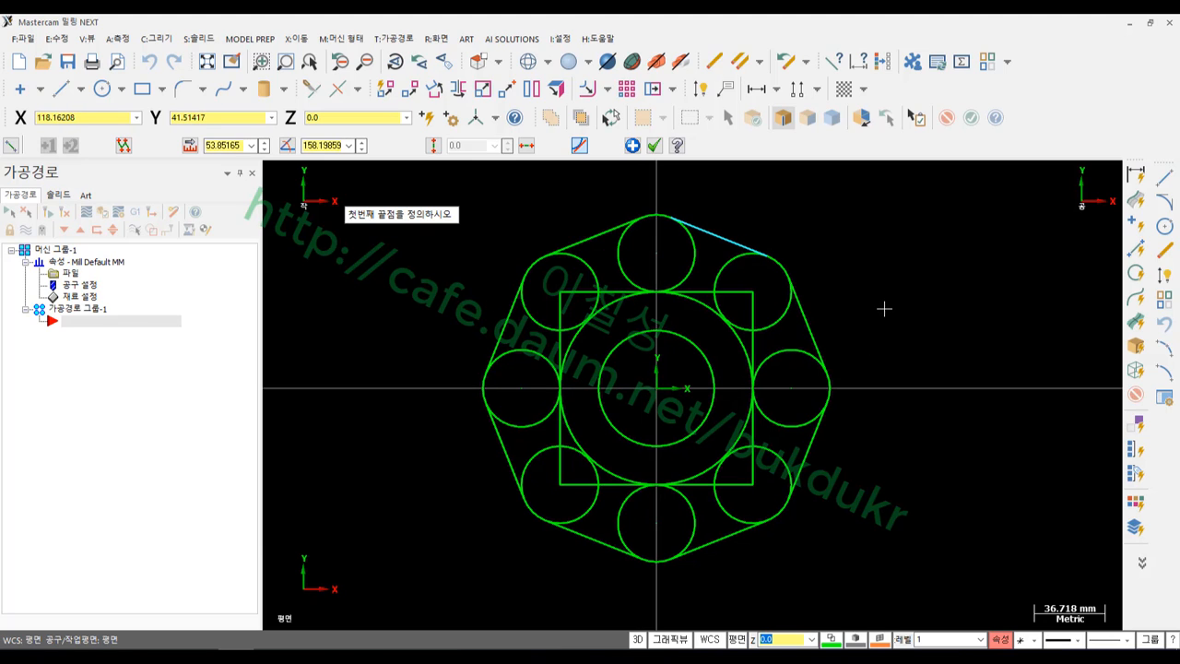
pyautogui.scroll(2, 884, 309)
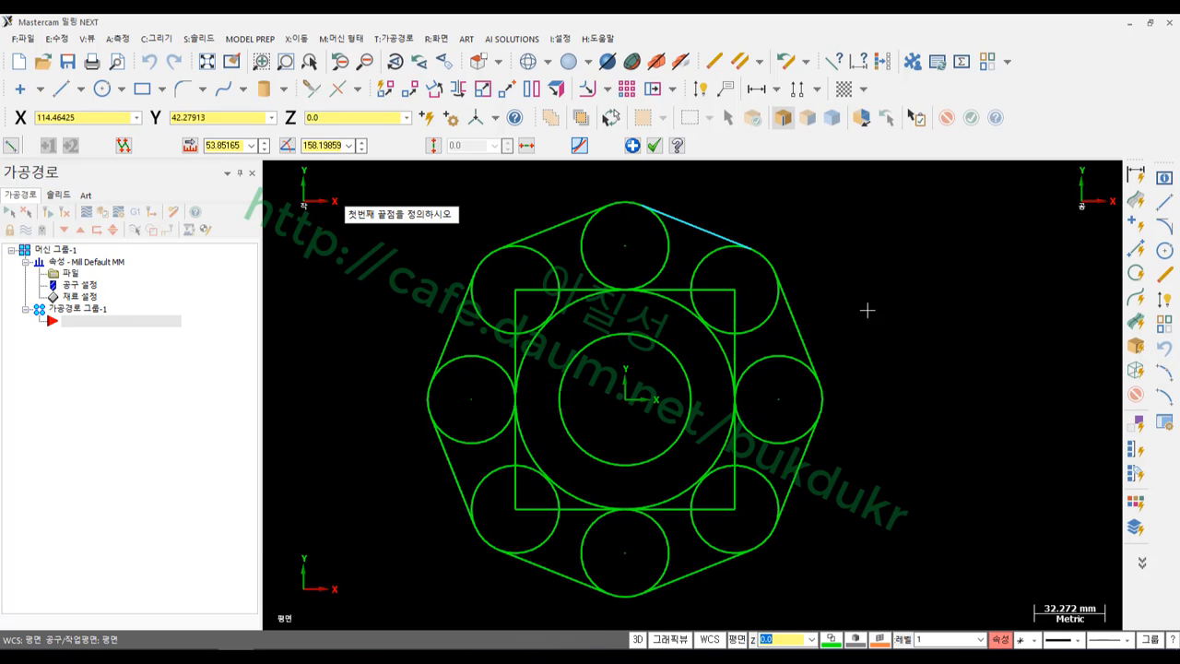
pyautogui.scroll(-2, 730, 438)
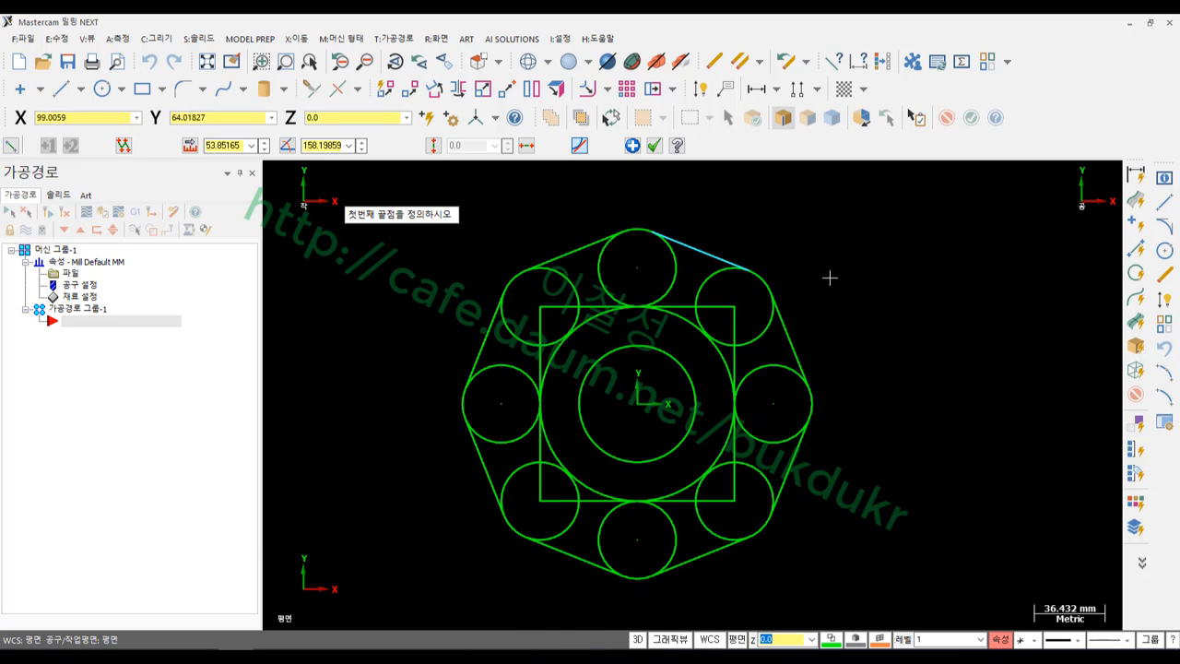
pyautogui.click(653, 145)
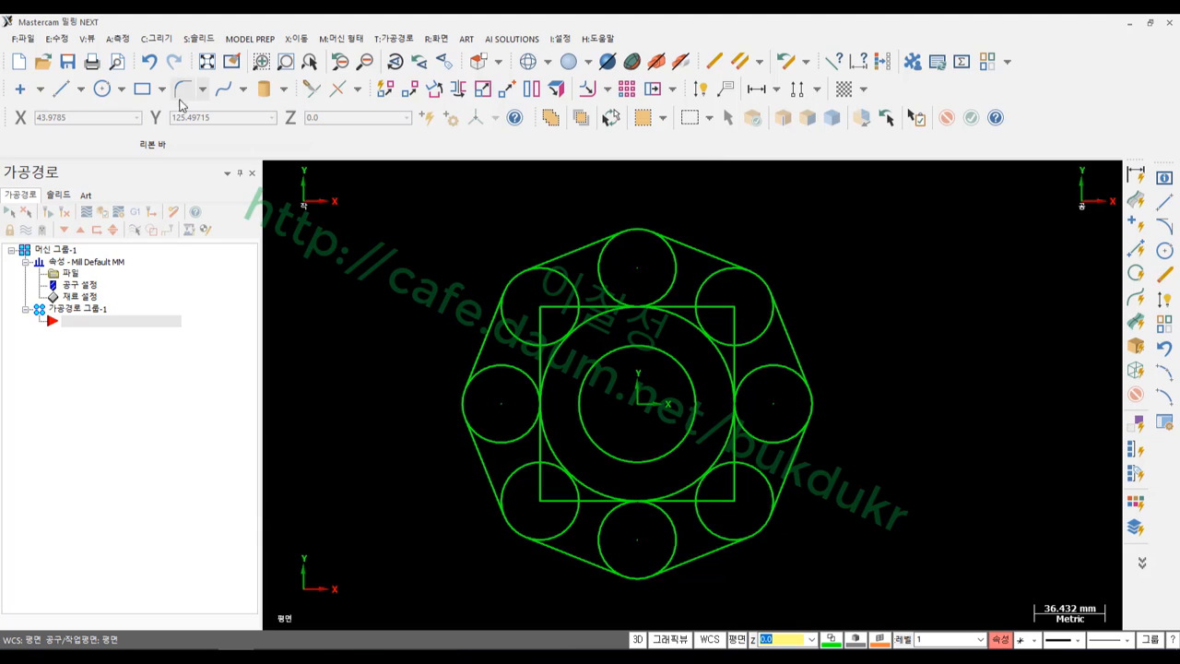
# Draw a horizontal line across the circle pattern positioned at 0
pyautogui.click(61, 88)
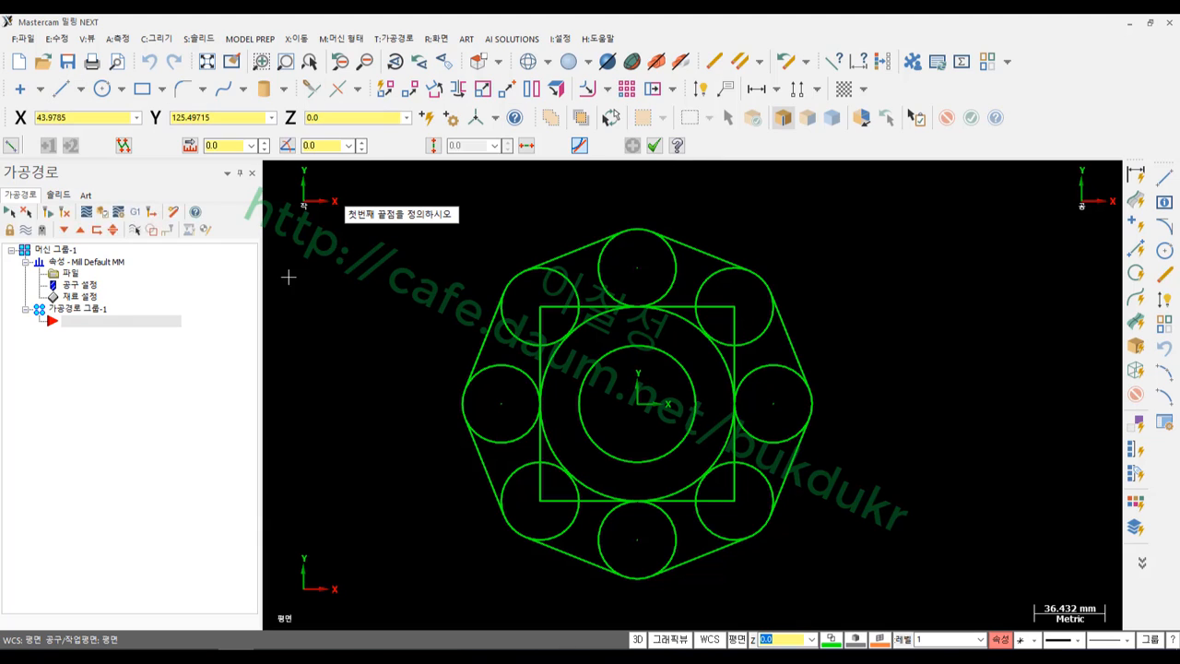
pyautogui.click(526, 146)
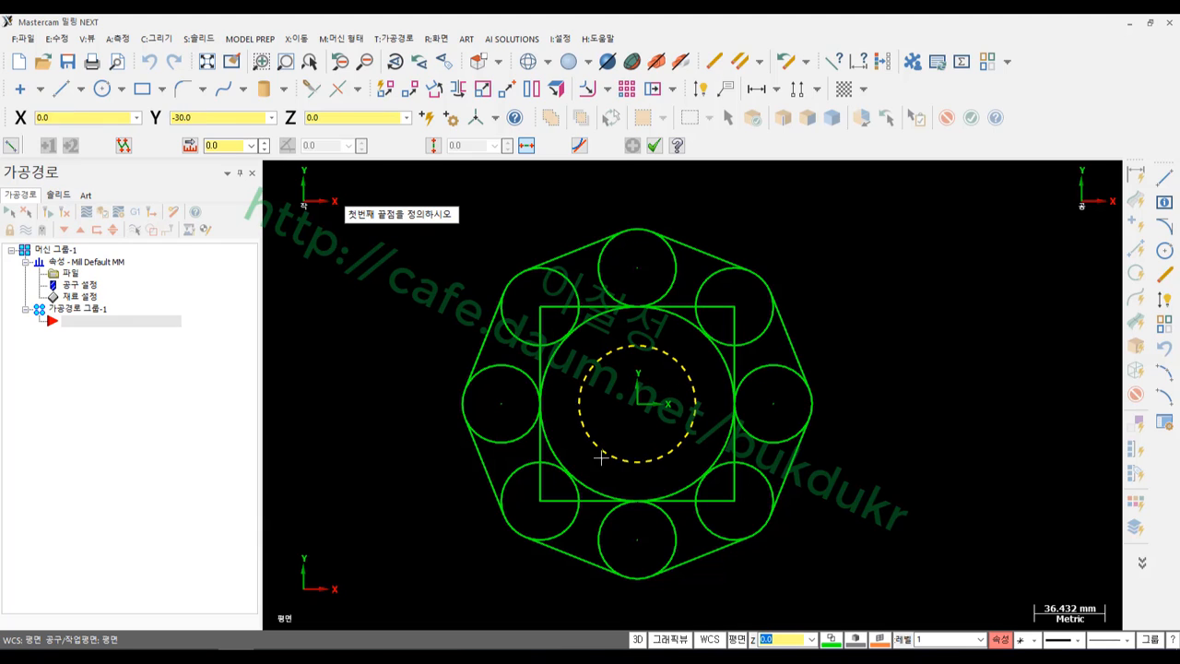
pyautogui.click(433, 447)
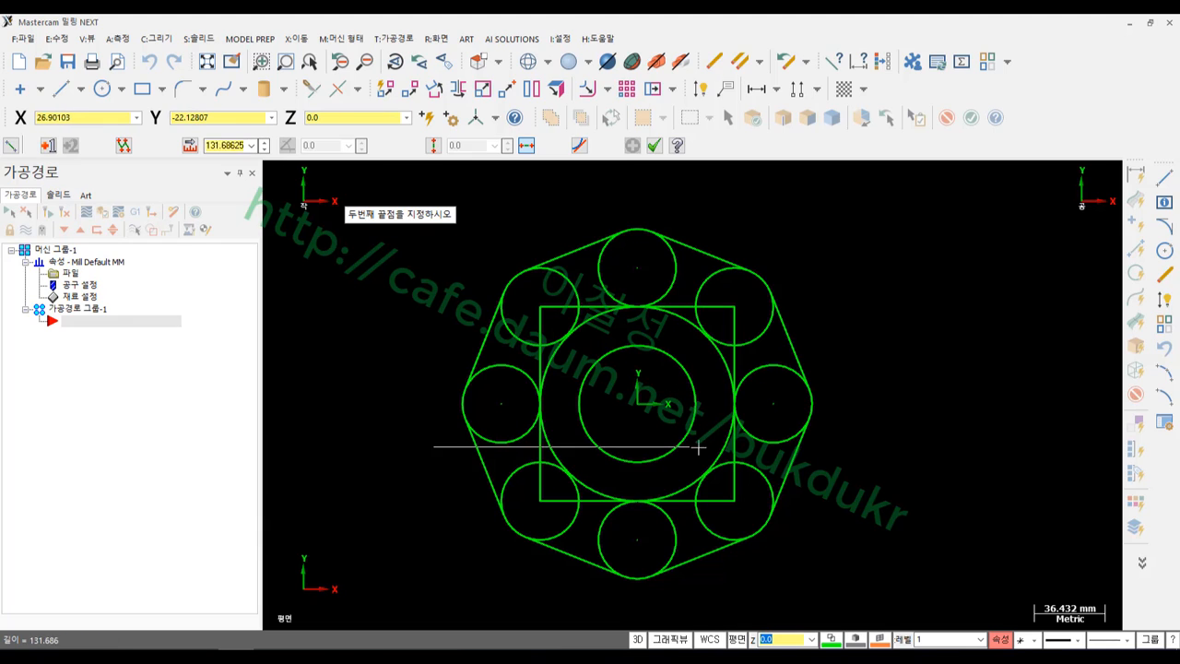
pyautogui.click(846, 446)
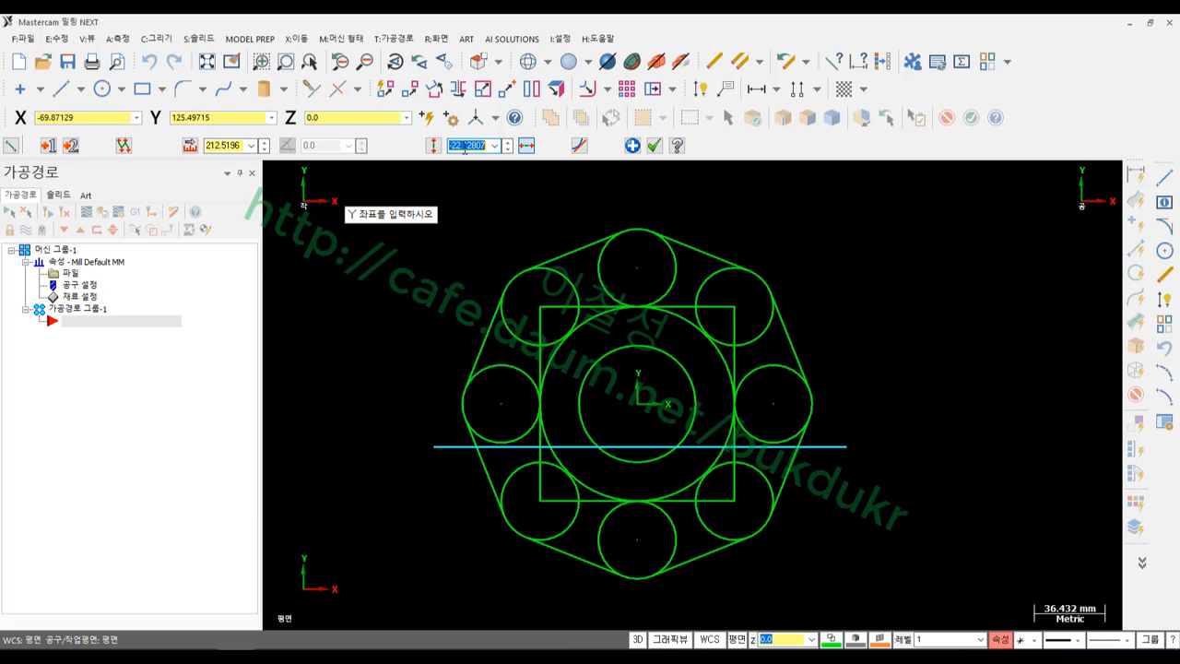
pyautogui.write('0')
pyautogui.press('Return')
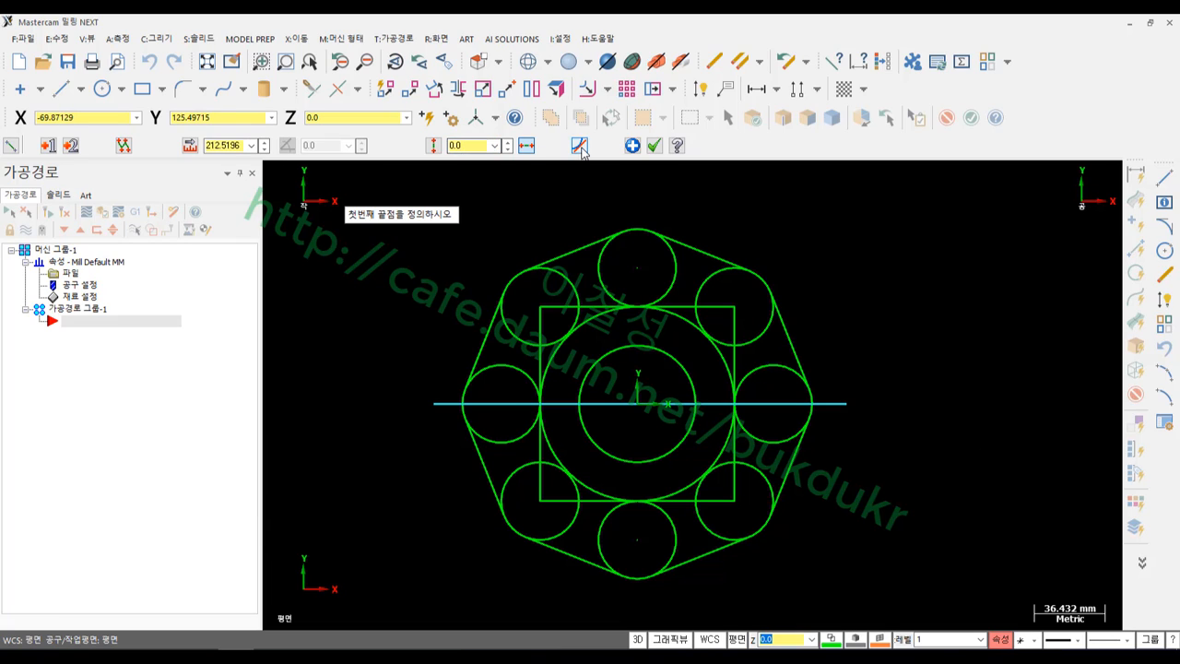
# Draw a vertical line through the pattern positioned at X=0
pyautogui.click(804, 219)
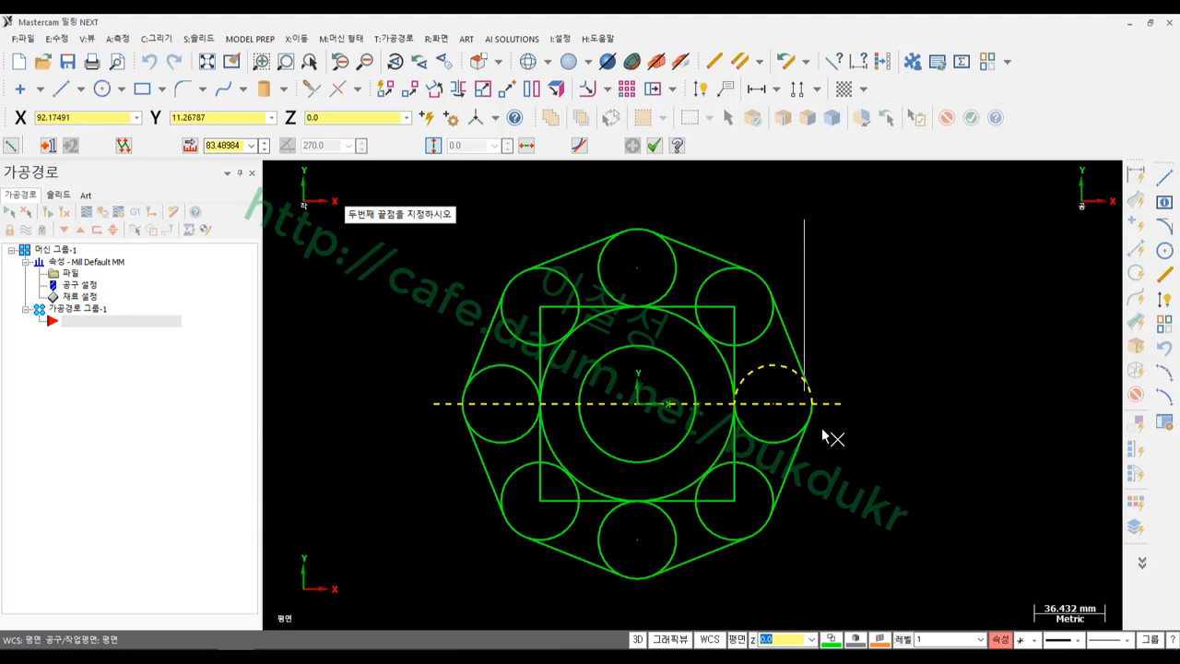
pyautogui.click(824, 606)
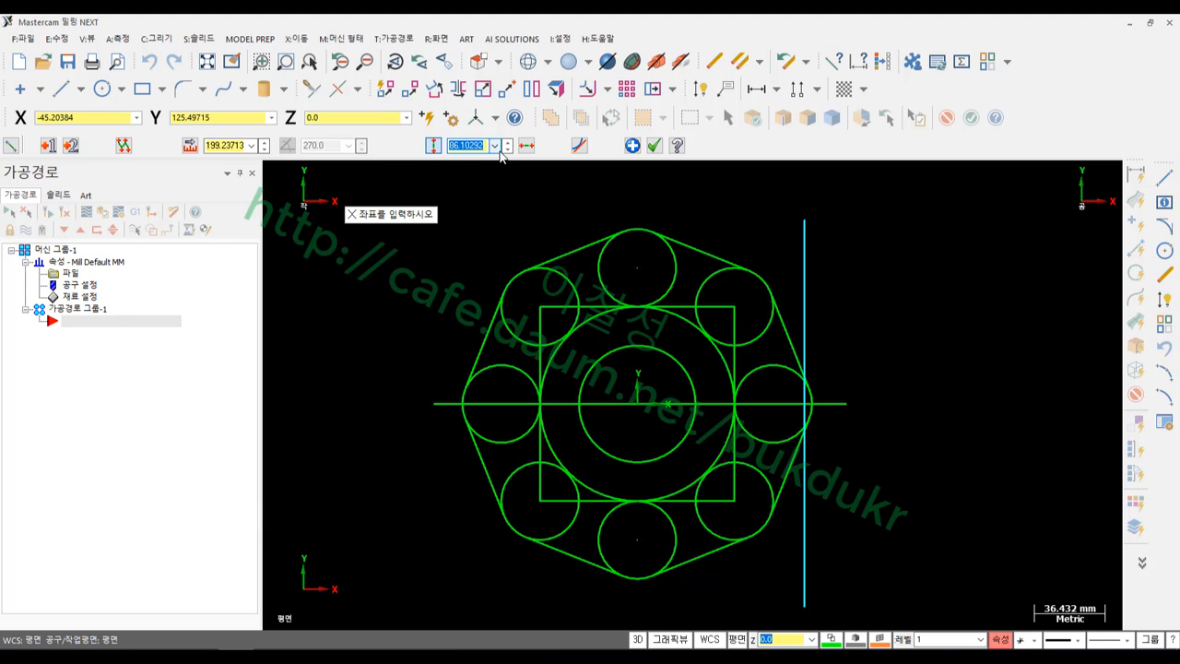
pyautogui.write('0')
pyautogui.press('Return')
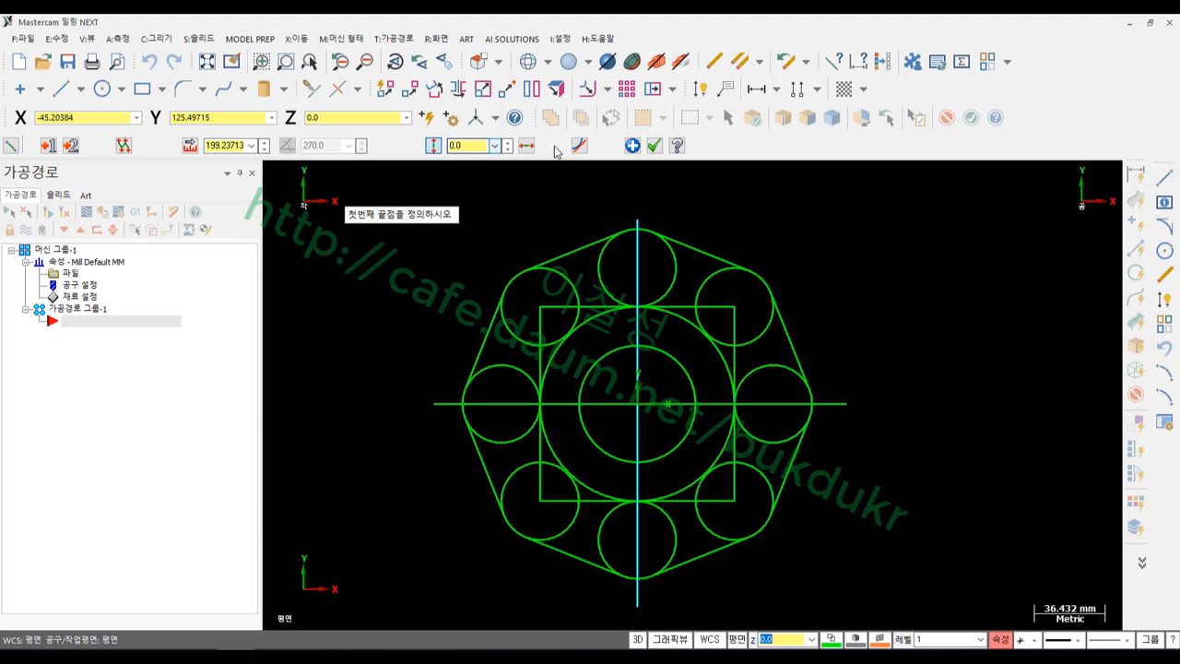
pyautogui.click(654, 145)
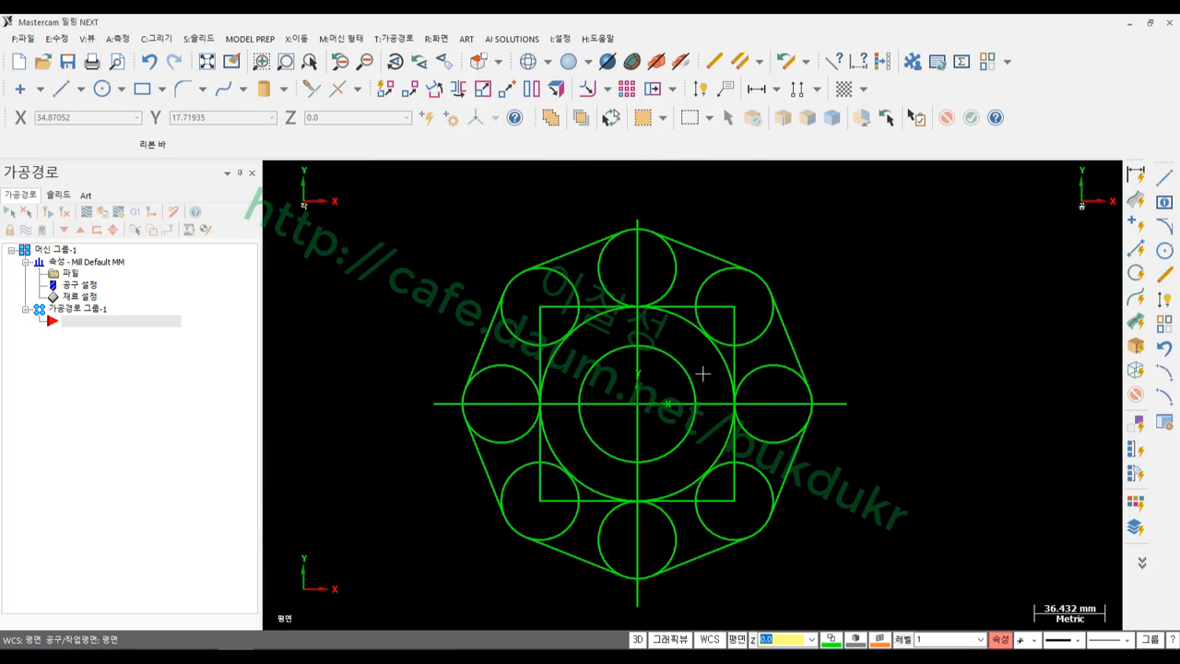
pyautogui.click(716, 403)
# Give both centre lines light grey colour 7 and a dashed line style
pyautogui.click(643, 331)
pyautogui.scroll(-1, 670, 253)
pyautogui.scroll(-1, 670, 256)
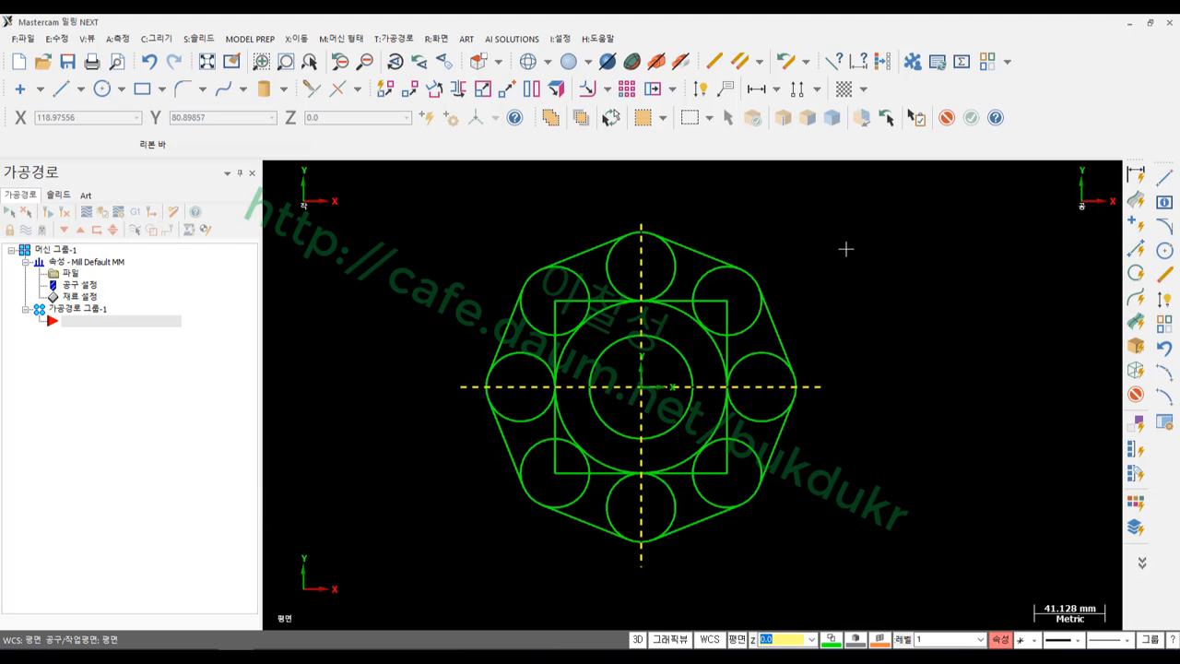
pyautogui.click(1001, 639)
pyautogui.click(116, 252)
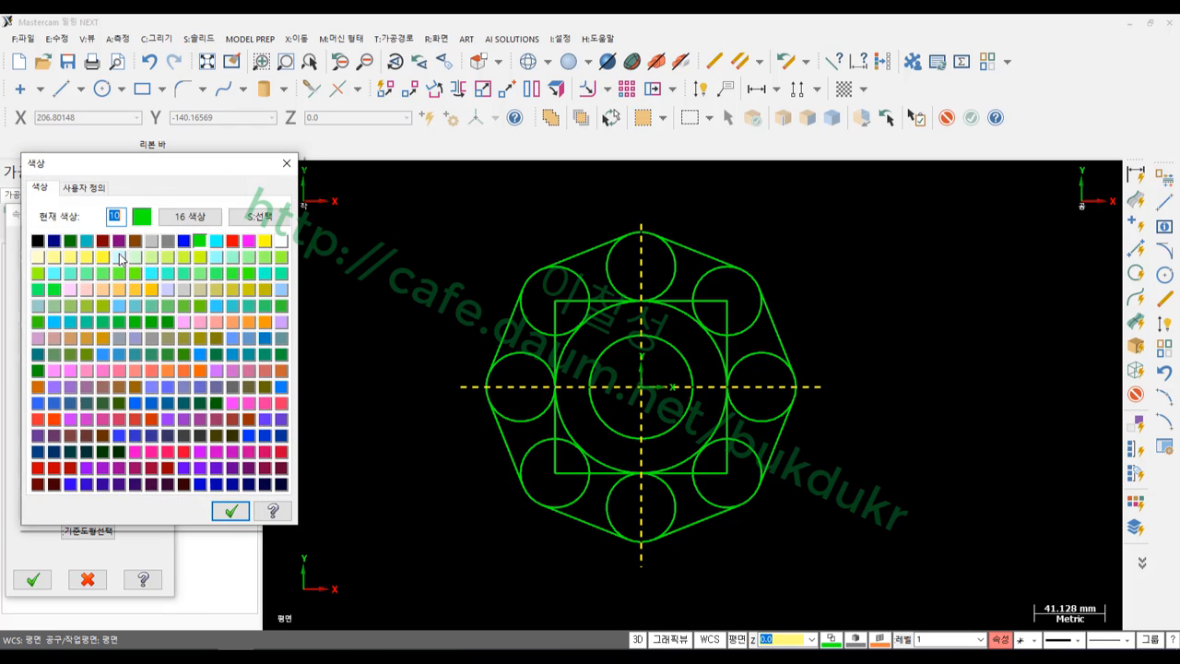
pyautogui.click(152, 242)
pyautogui.click(230, 503)
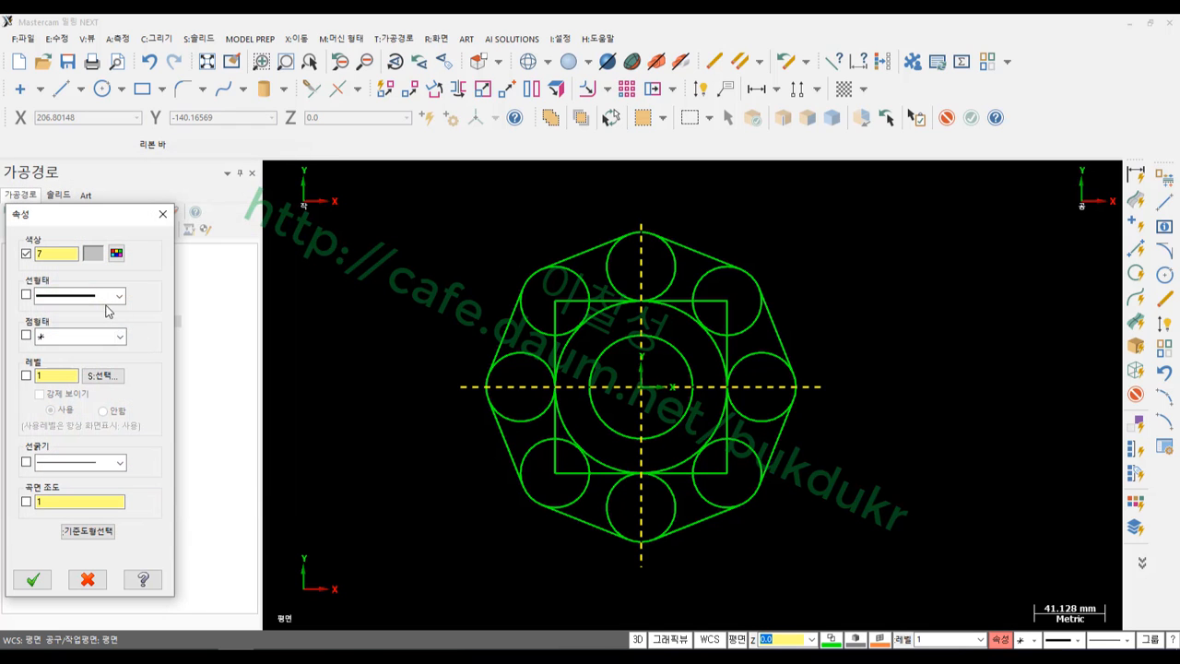
pyautogui.click(100, 296)
pyautogui.click(84, 327)
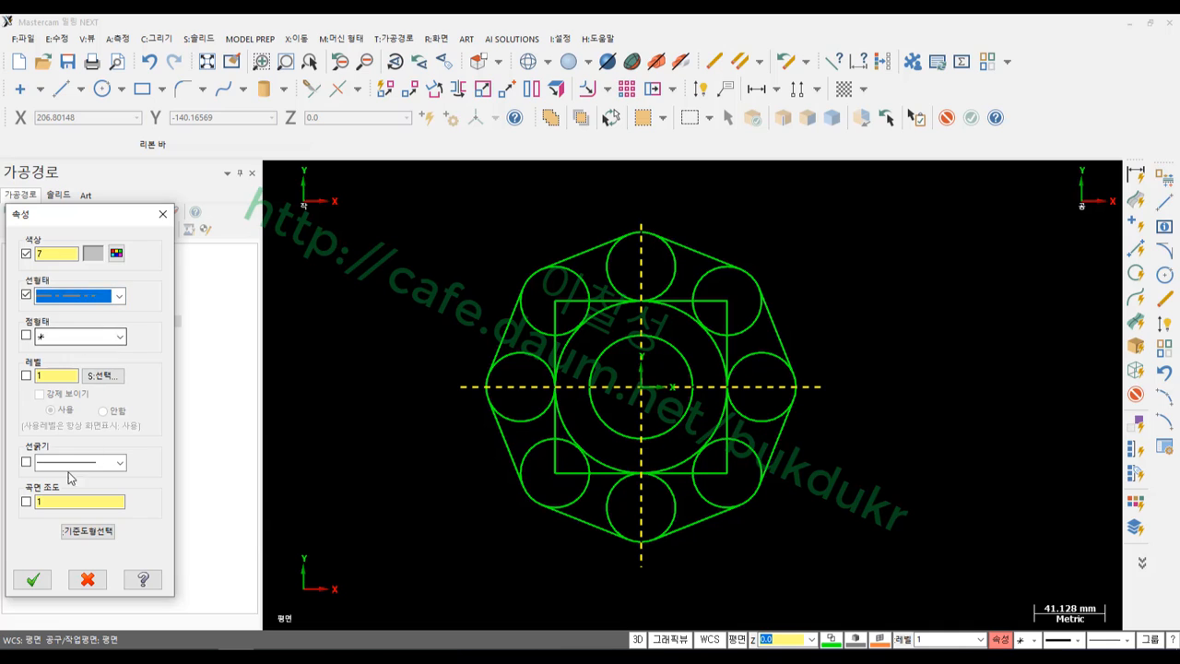
pyautogui.click(33, 579)
# Minimise Mastercam to bring up the PDF drawing
pyautogui.scroll(2, 648, 387)
pyautogui.scroll(1, 648, 387)
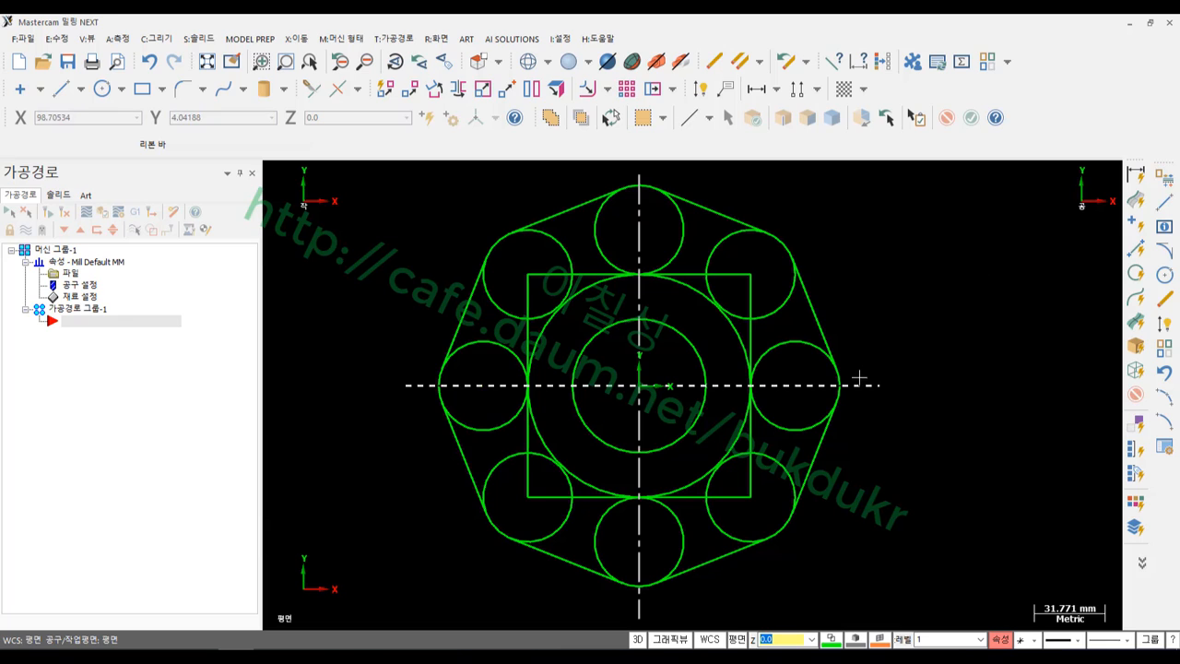
pyautogui.scroll(-2, 866, 376)
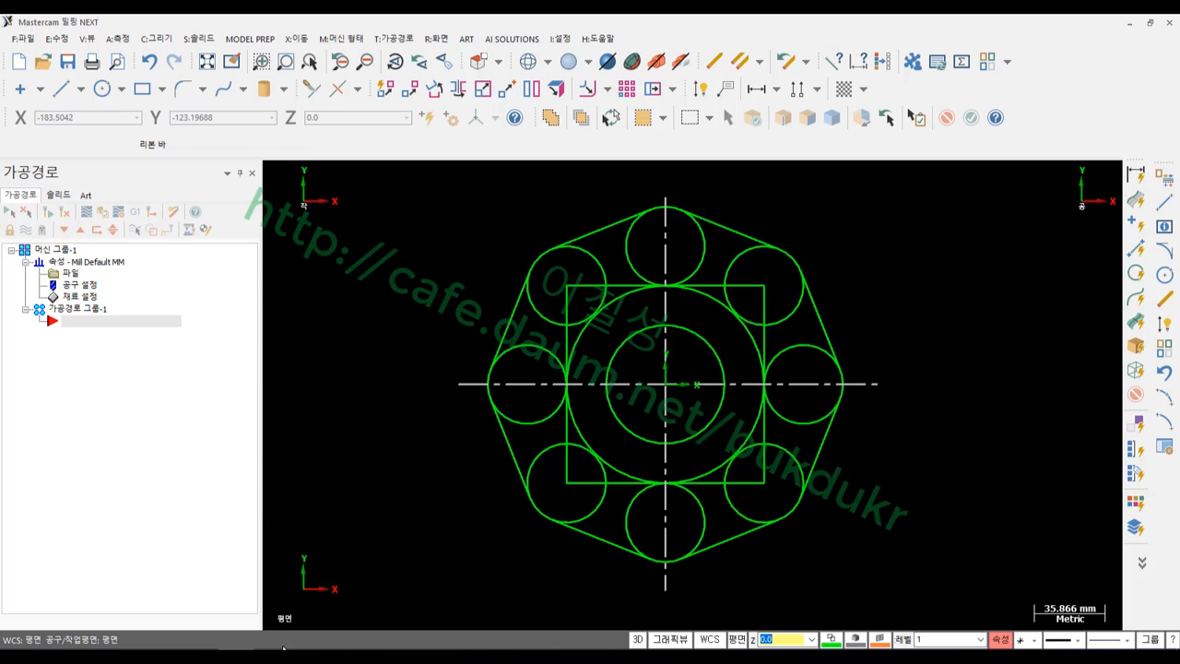
pyautogui.click(636, 656)
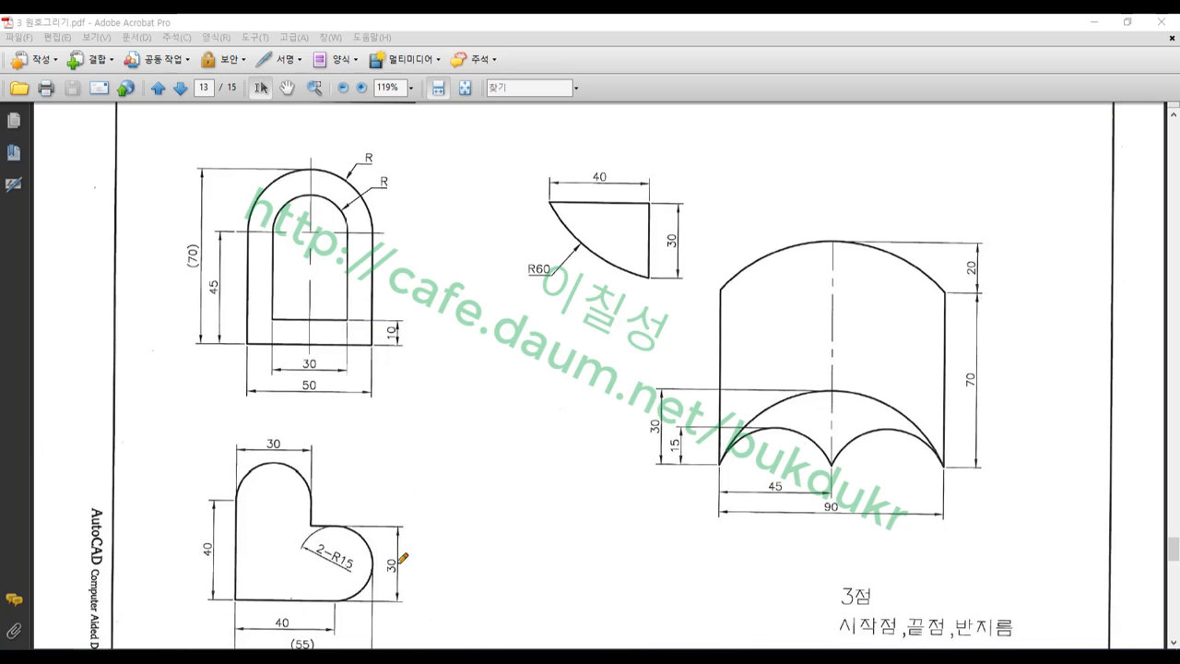
# Mark the arch figure, its 20 dimension, chord and rise in red, then clear all marks
pyautogui.moveTo(788, 553)
pyautogui.mouseDown()
pyautogui.moveTo(706, 296)
pyautogui.moveTo(997, 239)
pyautogui.moveTo(957, 547)
pyautogui.moveTo(795, 550)
pyautogui.mouseUp()
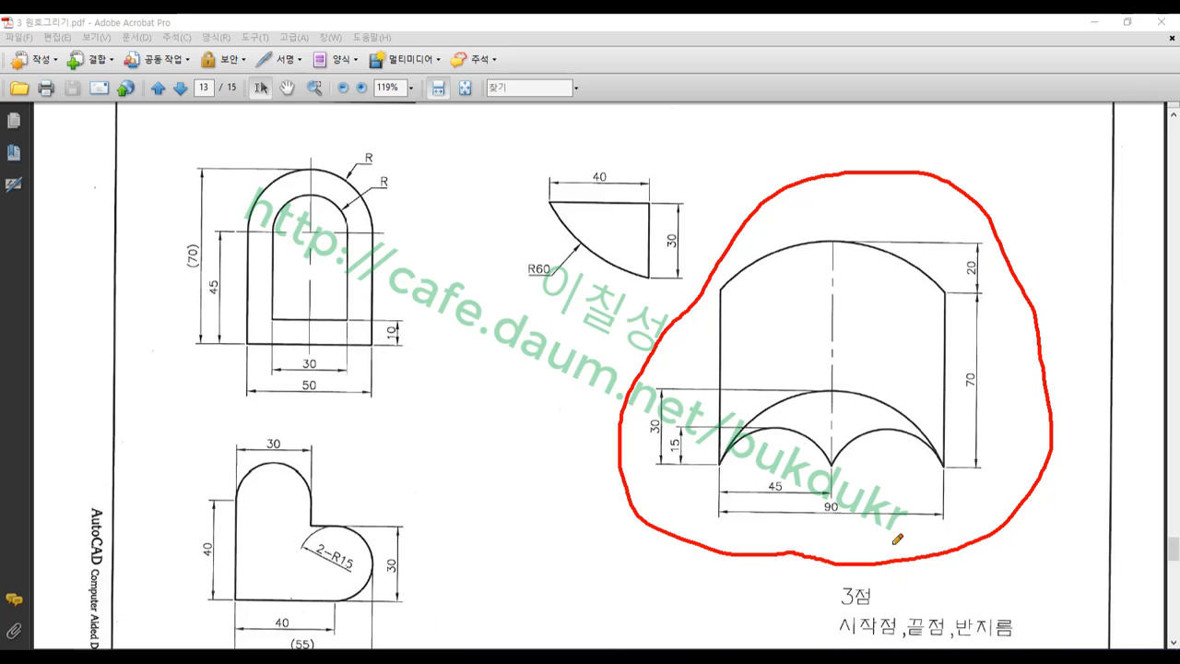
pyautogui.moveTo(978, 285)
pyautogui.mouseDown()
pyautogui.moveTo(988, 254)
pyautogui.moveTo(982, 283)
pyautogui.mouseUp()
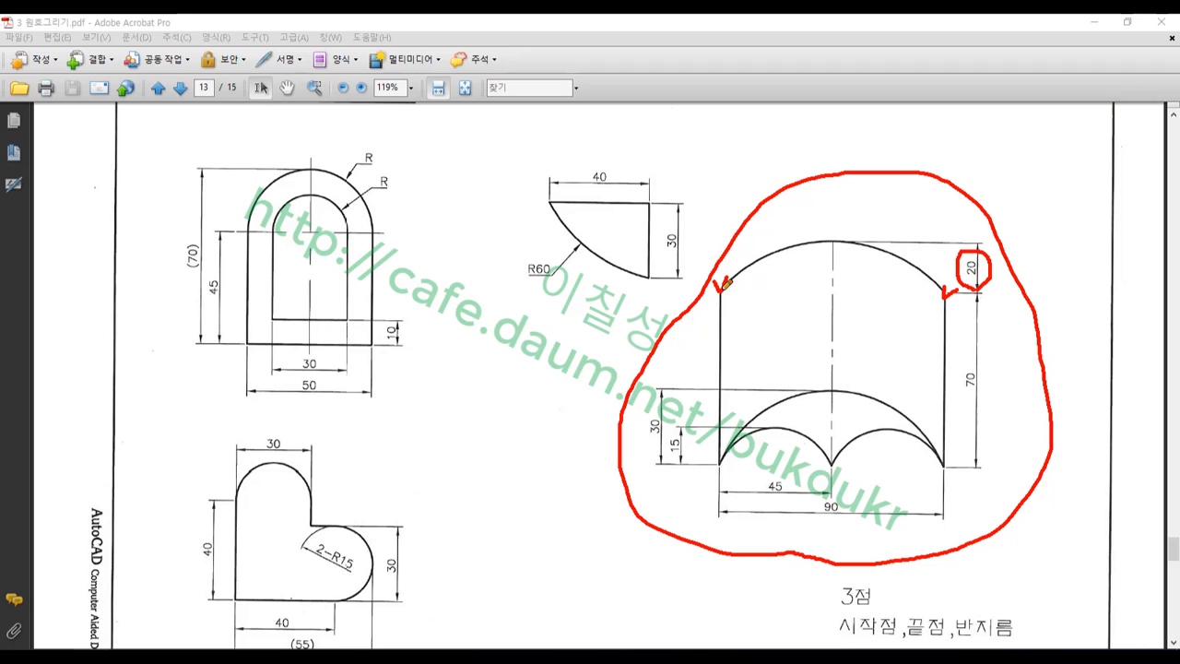
pyautogui.moveTo(724, 287); pyautogui.dragTo(954, 288)
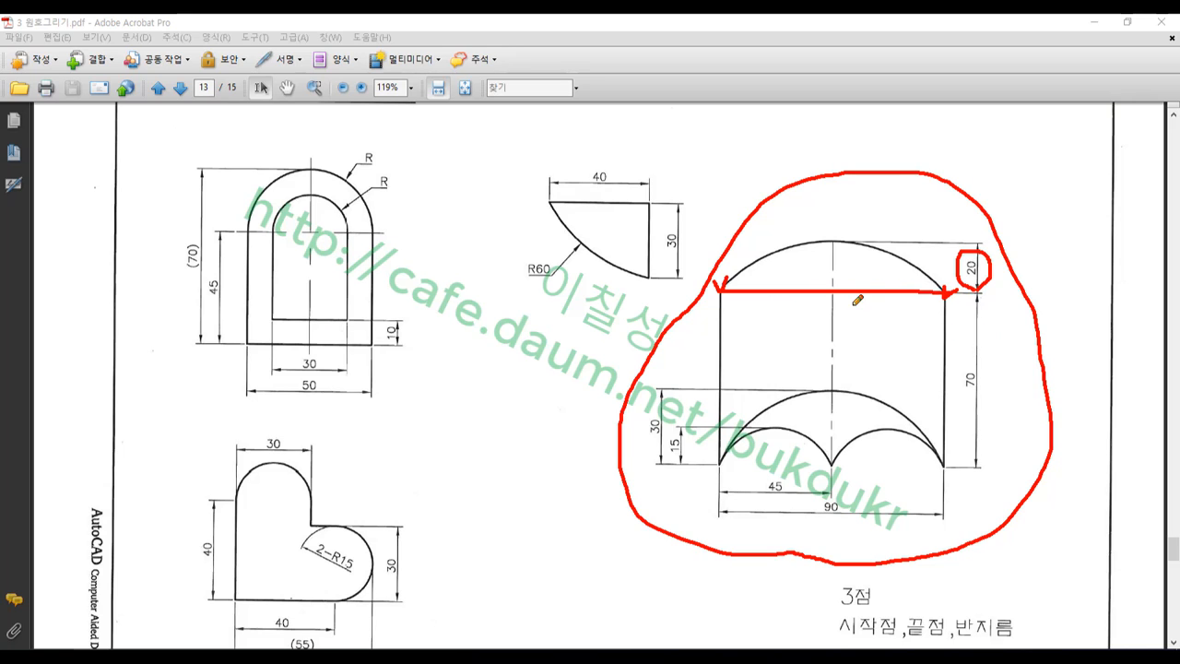
pyautogui.moveTo(833, 291); pyautogui.dragTo(834, 244)
pyautogui.moveTo(824, 234); pyautogui.dragTo(836, 232)
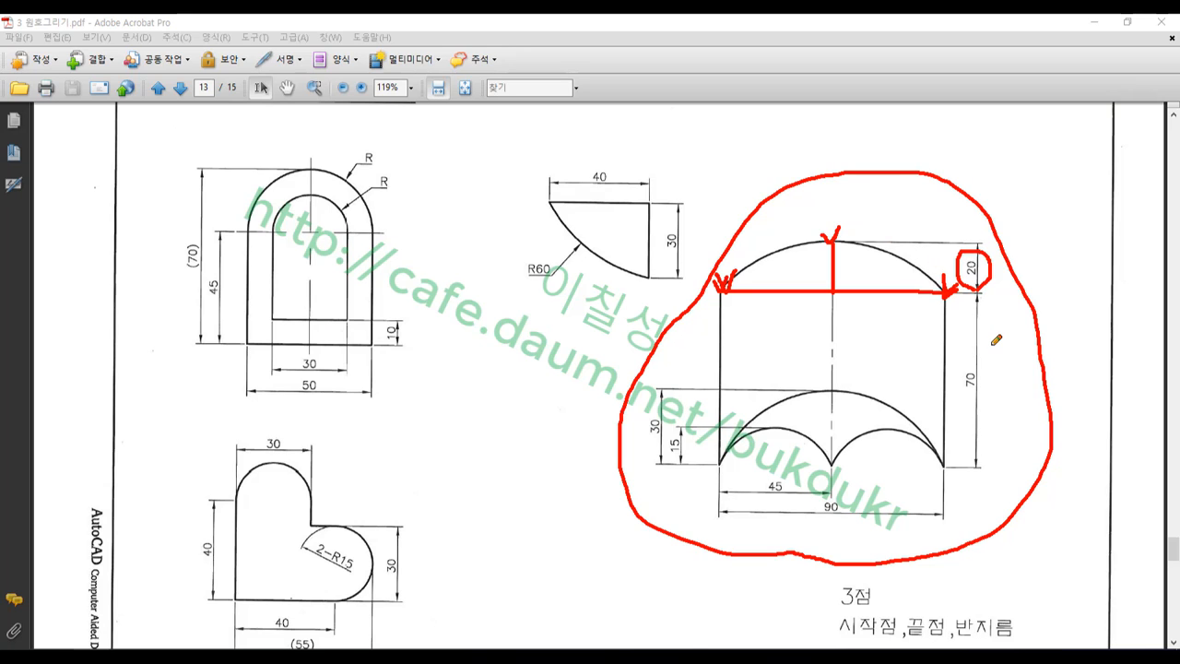
pyautogui.rightClick(491, 334)
pyautogui.click(553, 503)
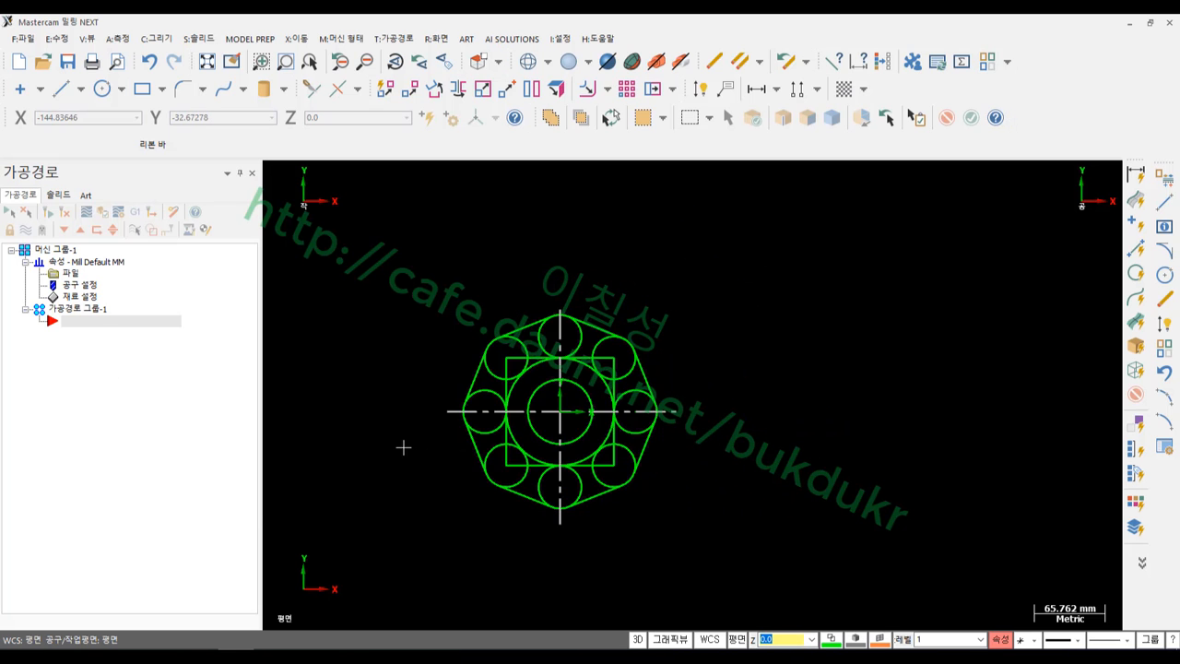
# Draw a horizontal base line 90 long in empty space
pyautogui.scroll(1, 940, 434)
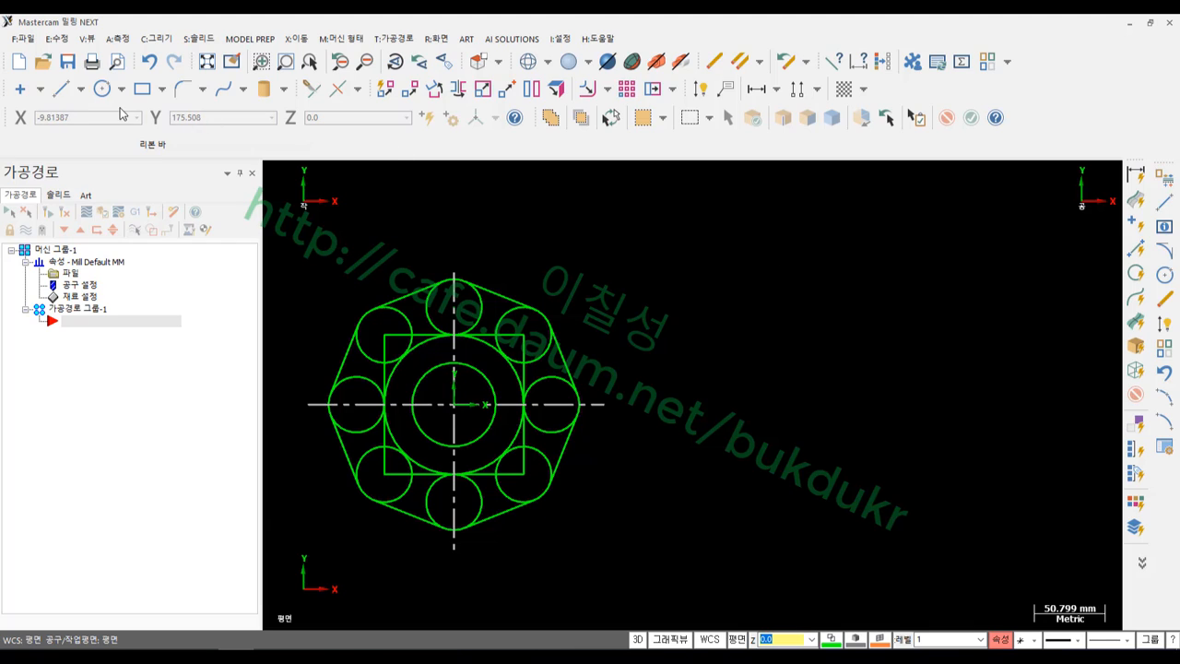
pyautogui.click(61, 88)
pyautogui.click(739, 305)
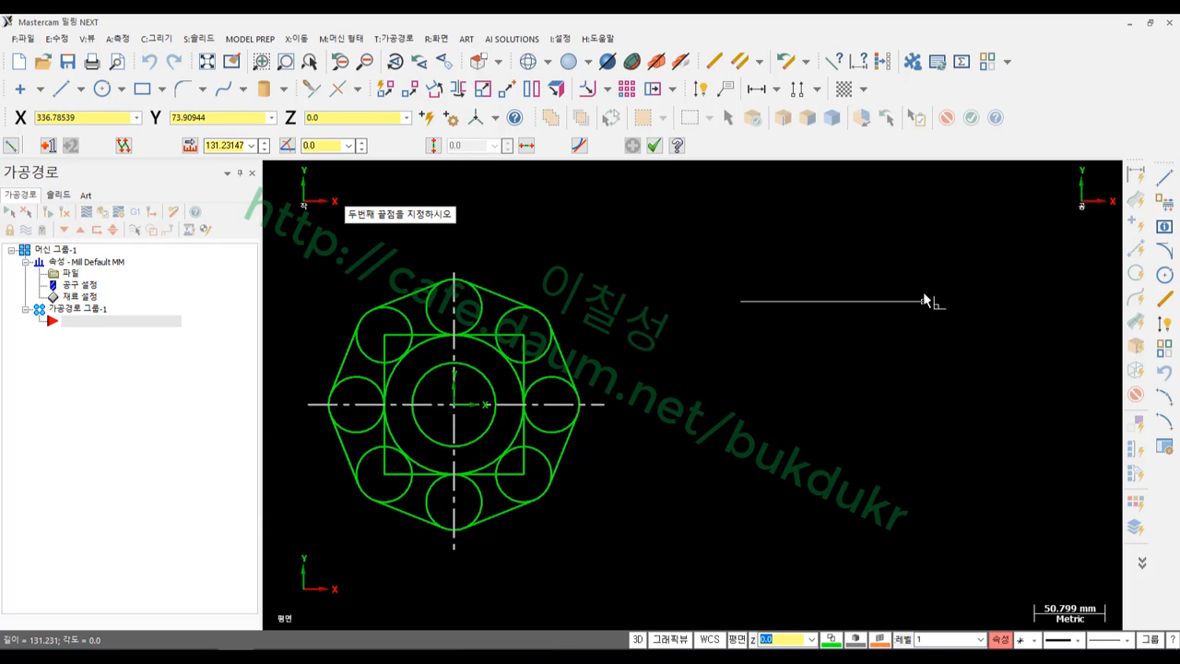
pyautogui.click(922, 300)
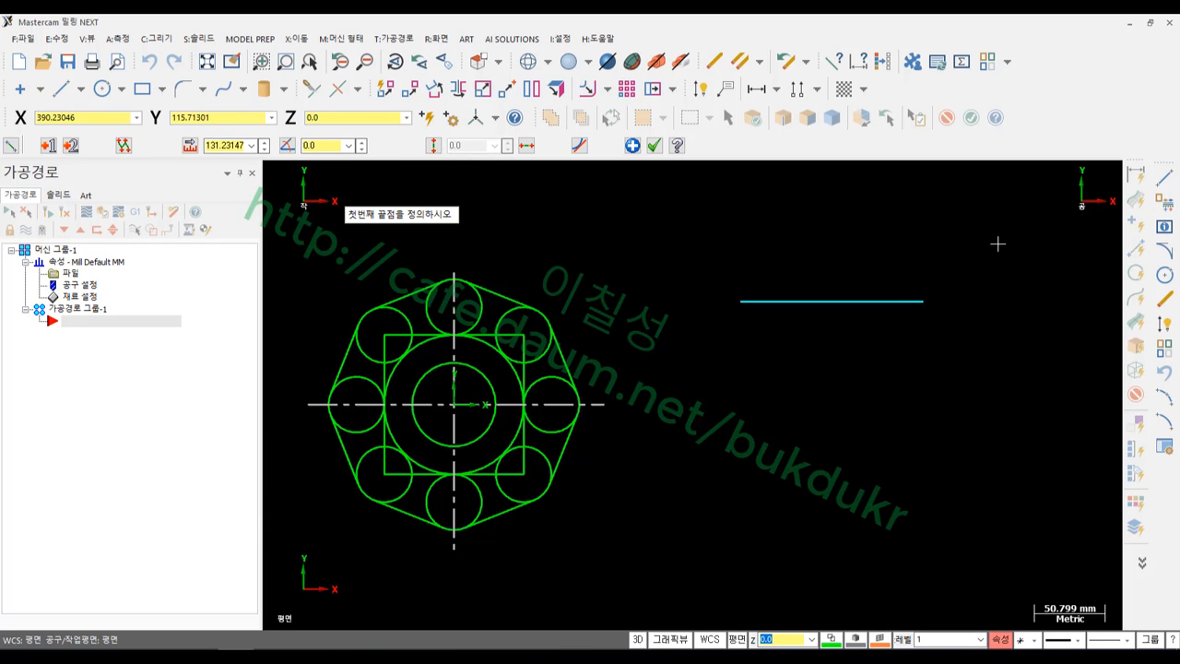
pyautogui.press('l')
pyautogui.write('90')
pyautogui.press('Return')
# Add a vertical line 20 long rising from the base line's midpoint
pyautogui.scroll(3, 839, 256)
pyautogui.scroll(2, 922, 288)
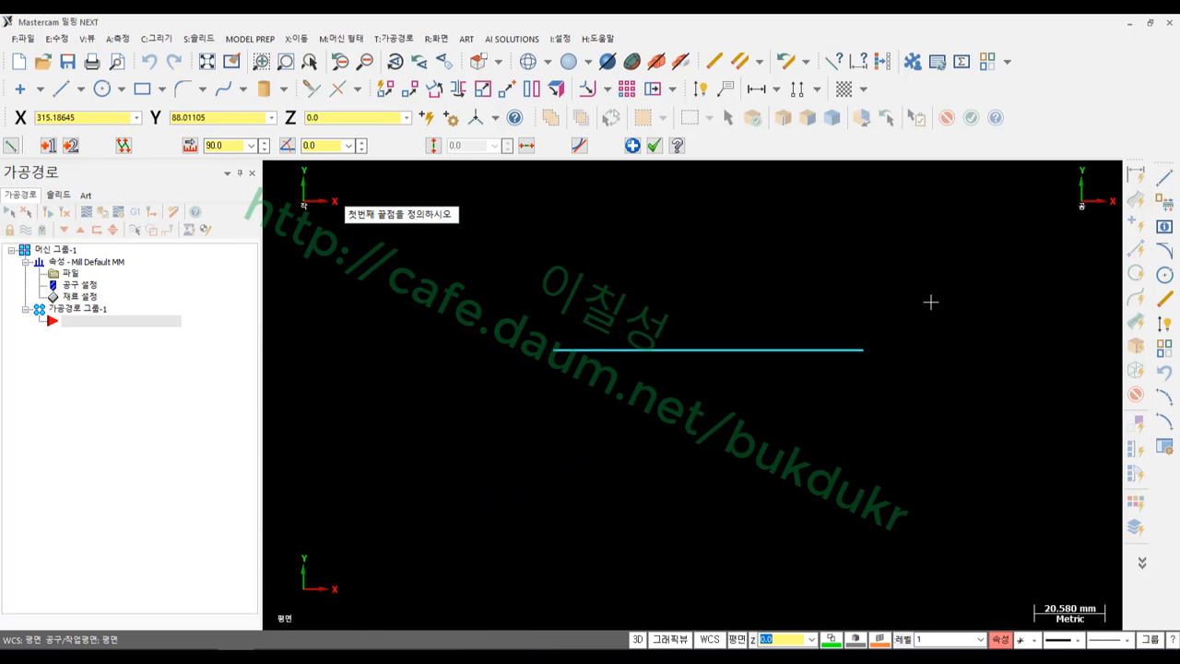
pyautogui.click(709, 350)
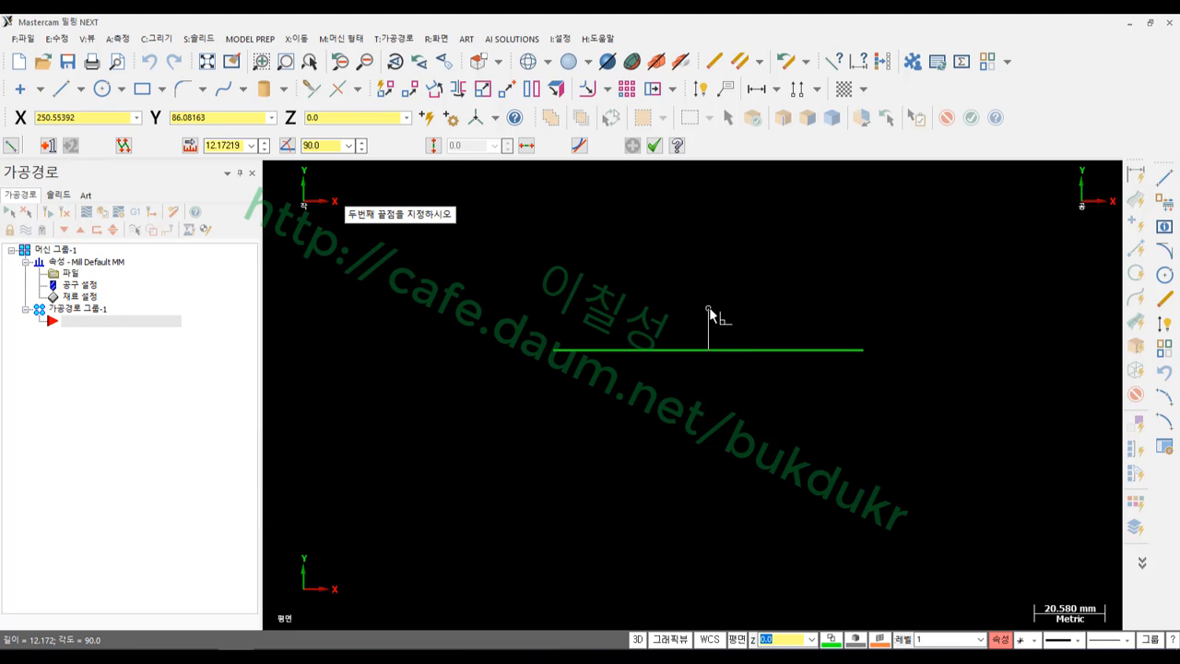
pyautogui.write('l')
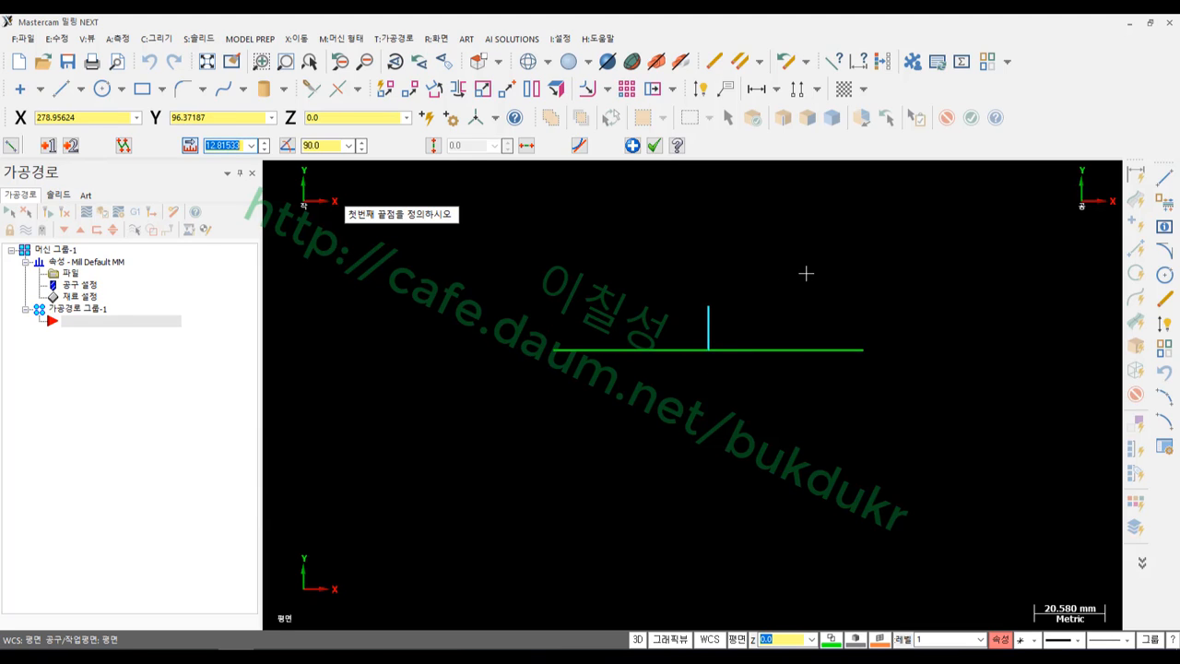
pyautogui.write('20')
pyautogui.press('Return')
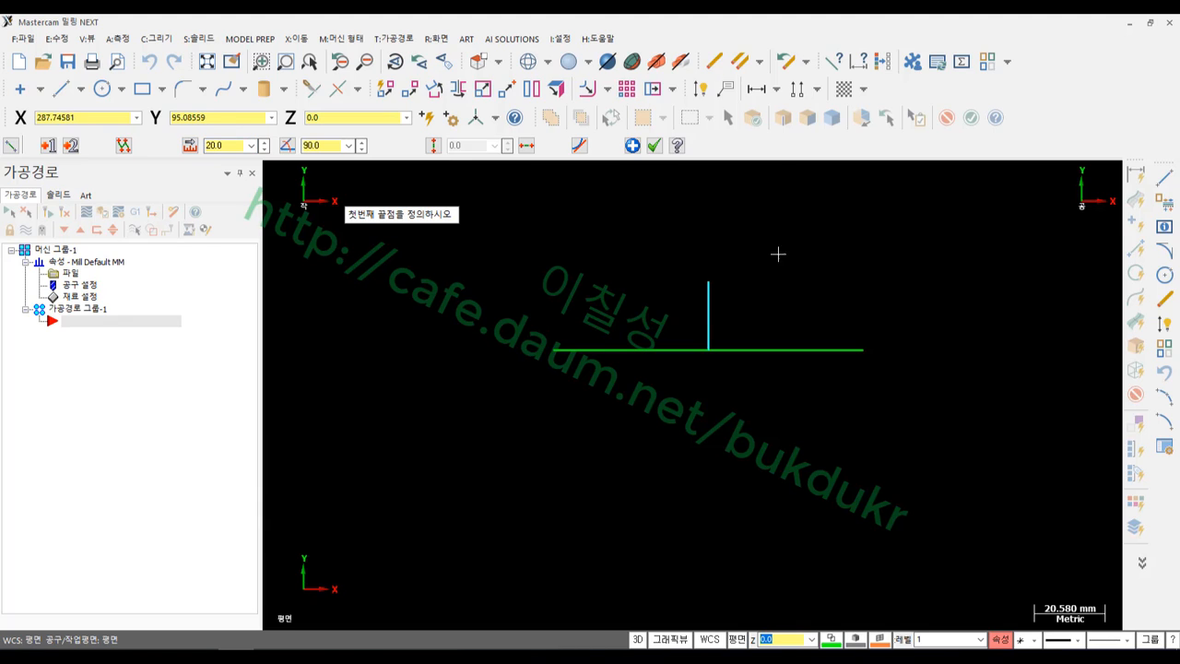
# Draw a three-point arc through the base line's ends and the vertical line's top
pyautogui.click(156, 38)
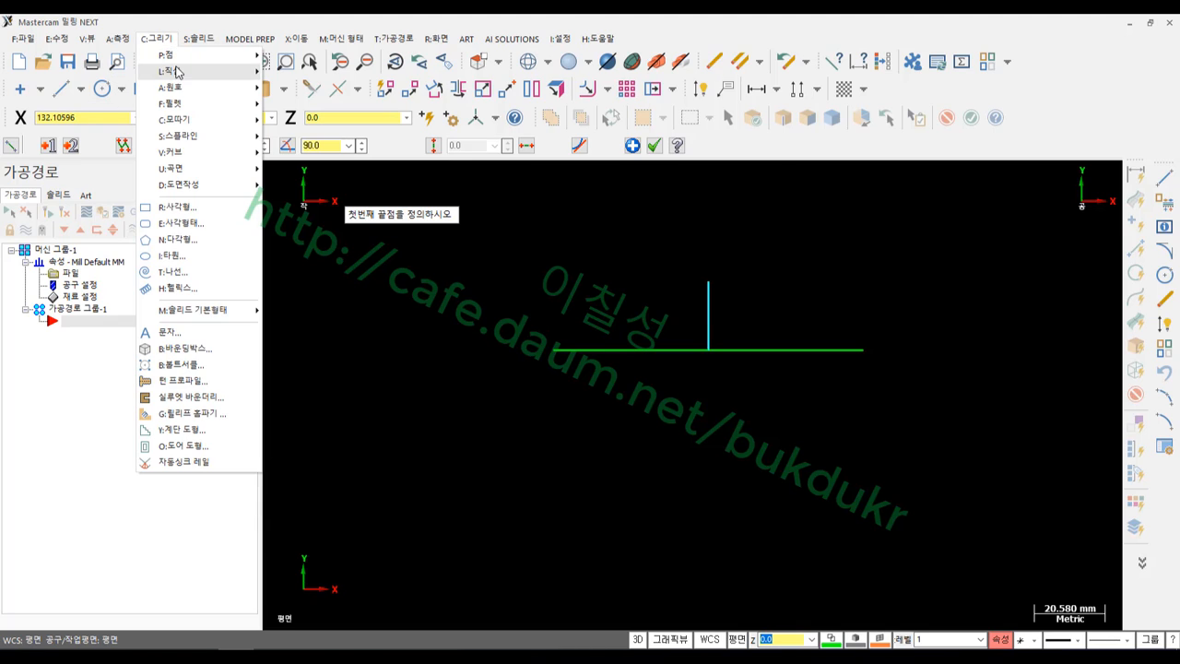
pyautogui.moveTo(184, 91)
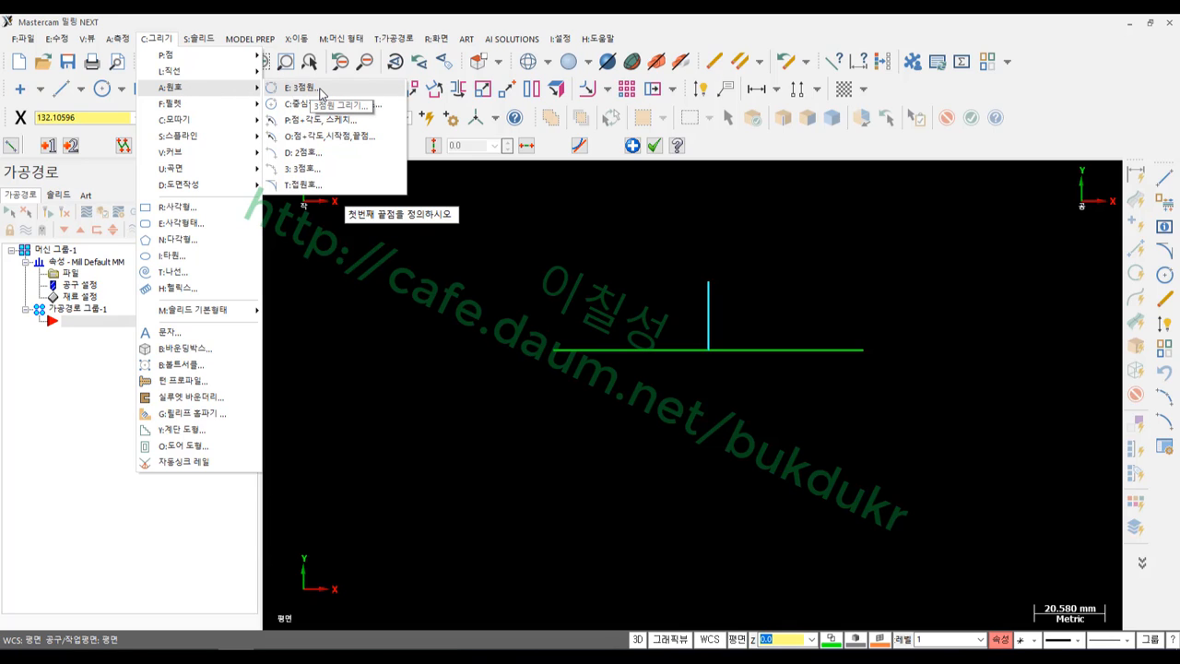
pyautogui.click(304, 170)
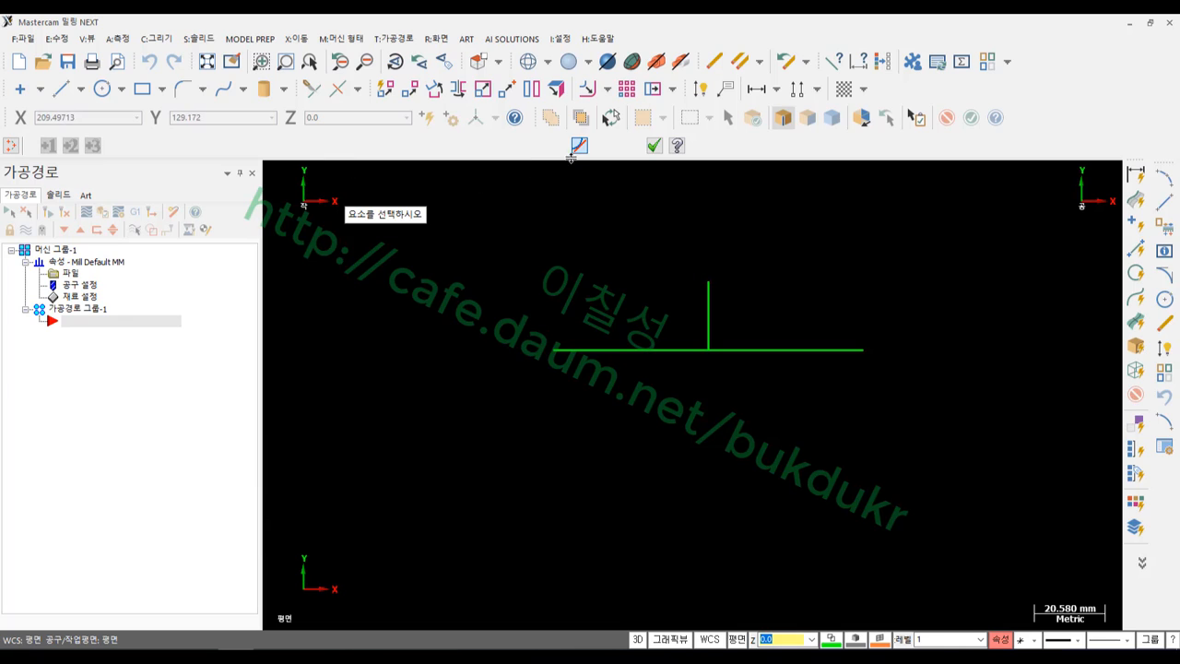
pyautogui.click(554, 350)
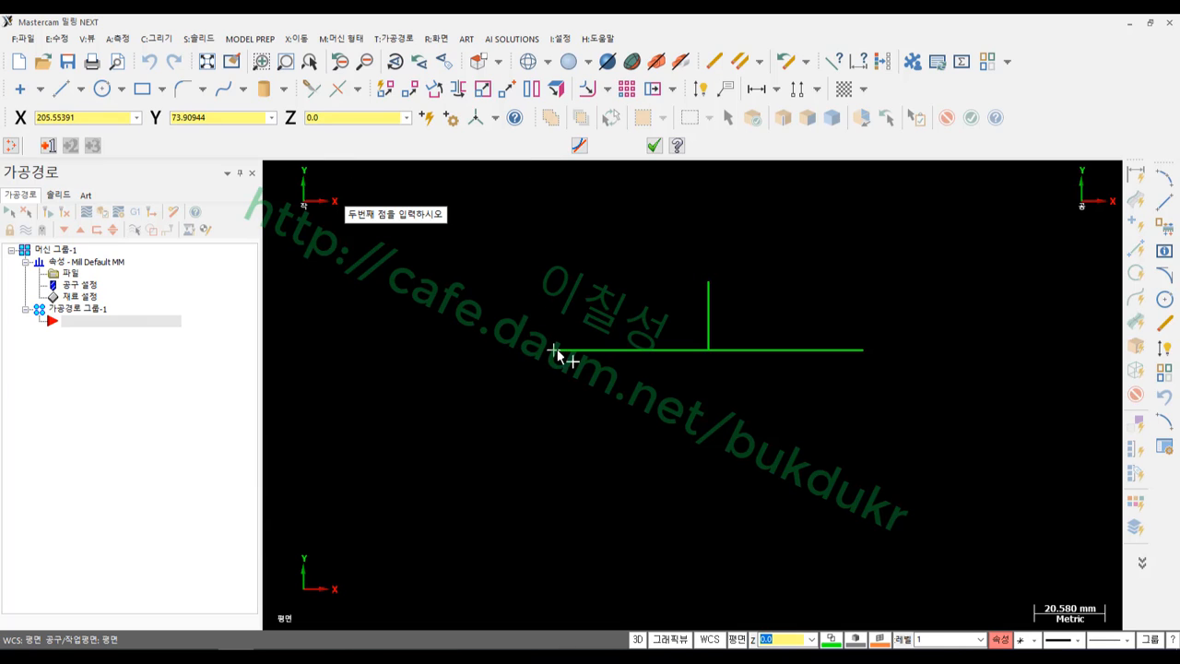
pyautogui.click(708, 282)
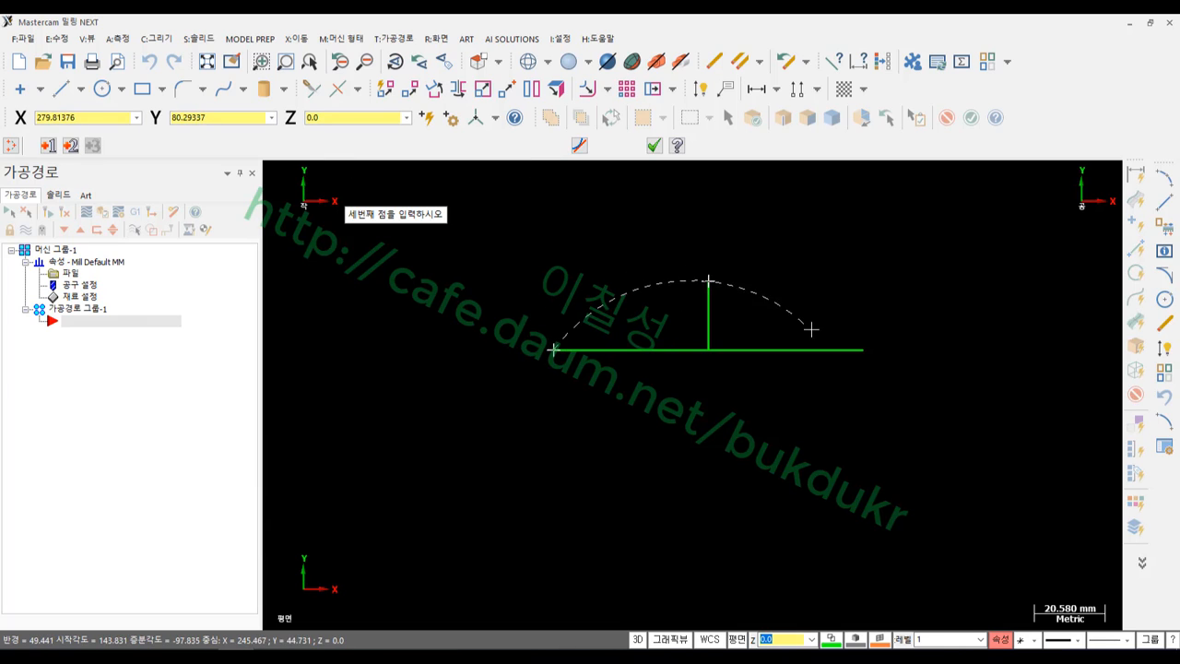
pyautogui.click(863, 349)
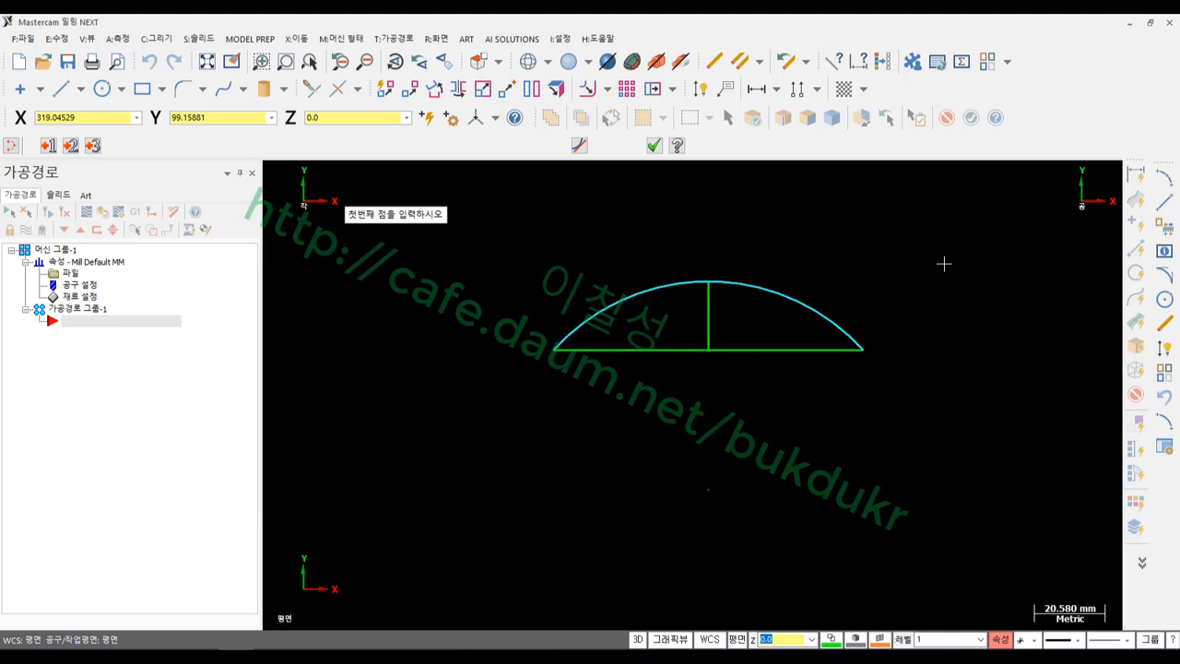
pyautogui.click(654, 146)
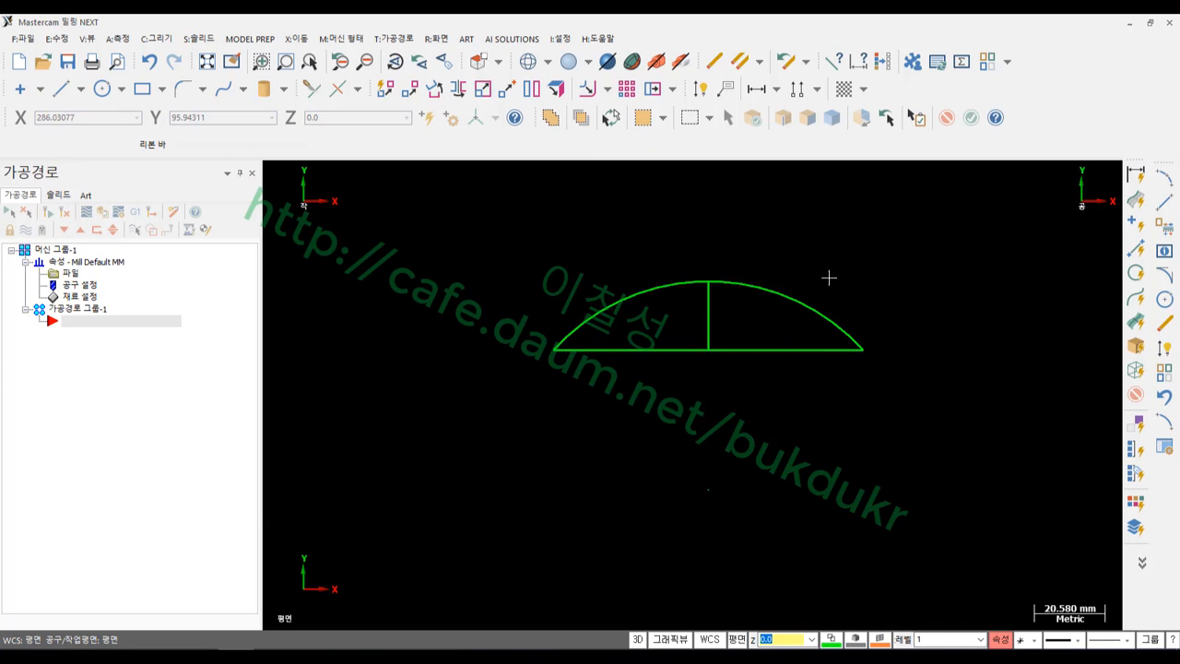
# Delete the horizontal and vertical construction lines, leaving only the arc
pyautogui.click(791, 307)
pyautogui.click(781, 350)
pyautogui.click(708, 329)
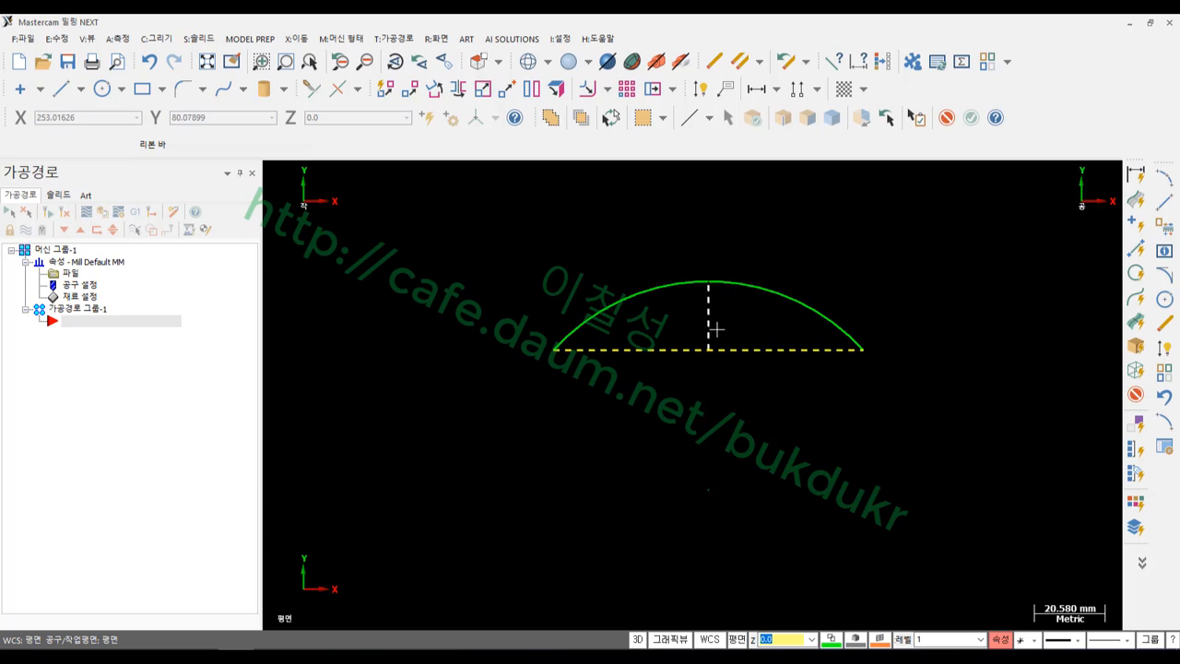
pyautogui.press('Delete')
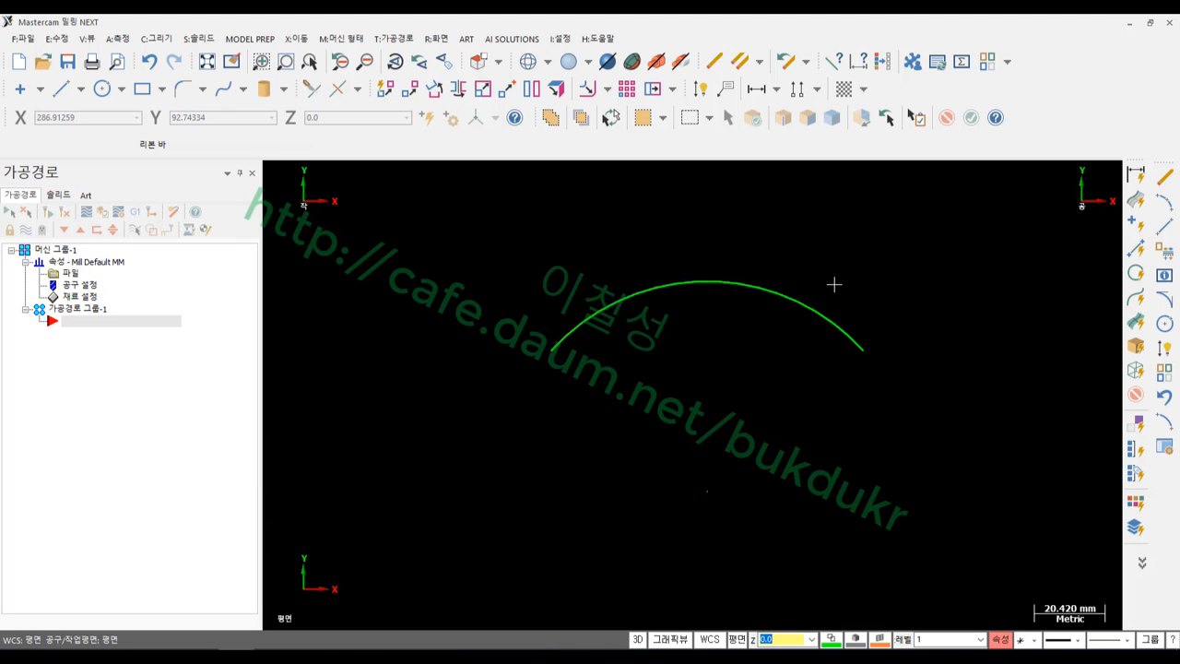
pyautogui.scroll(-1, 819, 268)
pyautogui.scroll(-2, 792, 244)
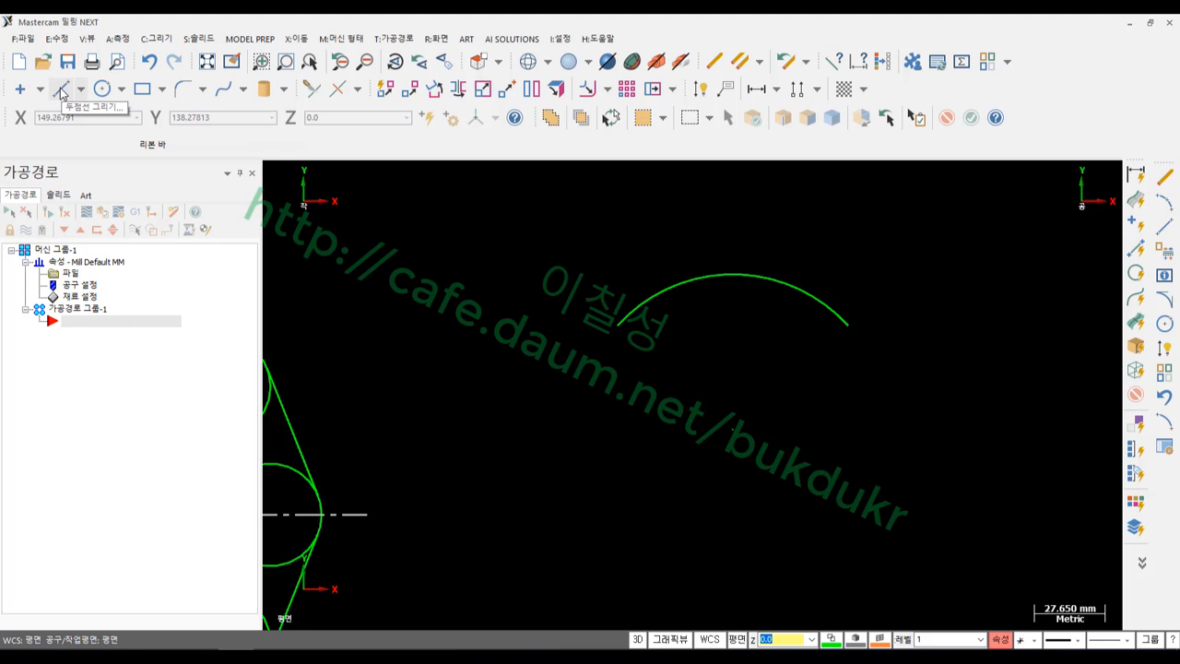
# Draw 70-long vertical sides straight down from both ends of the arc
pyautogui.click(62, 89)
pyautogui.click(616, 327)
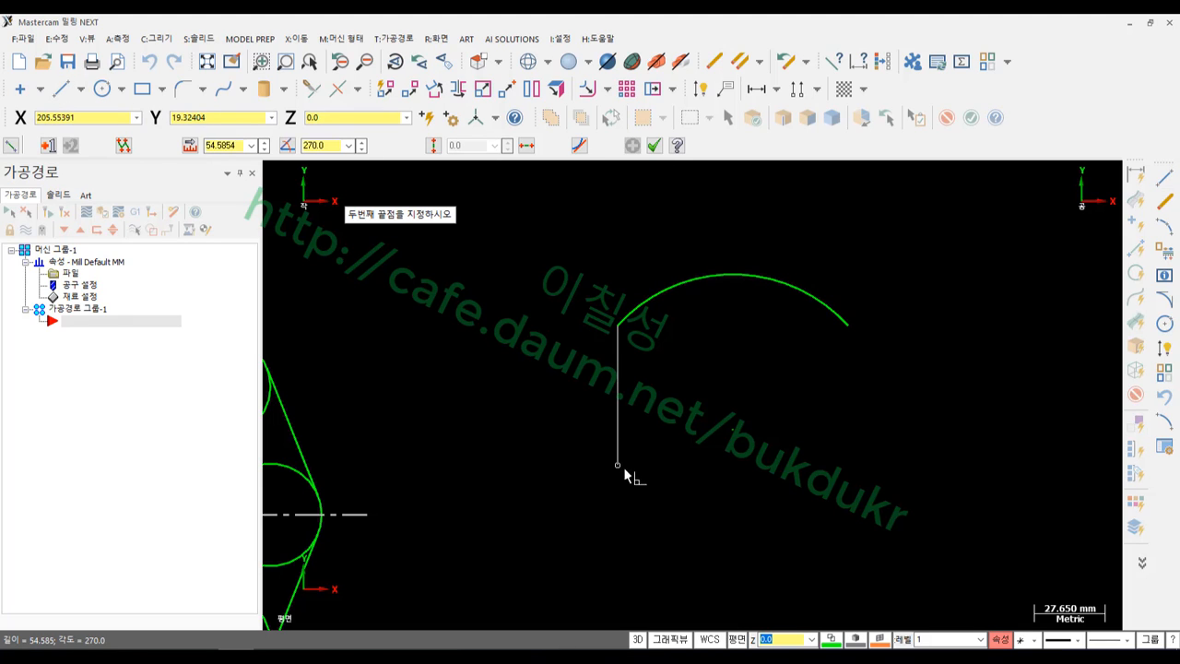
pyautogui.click(631, 498)
pyautogui.press('l')
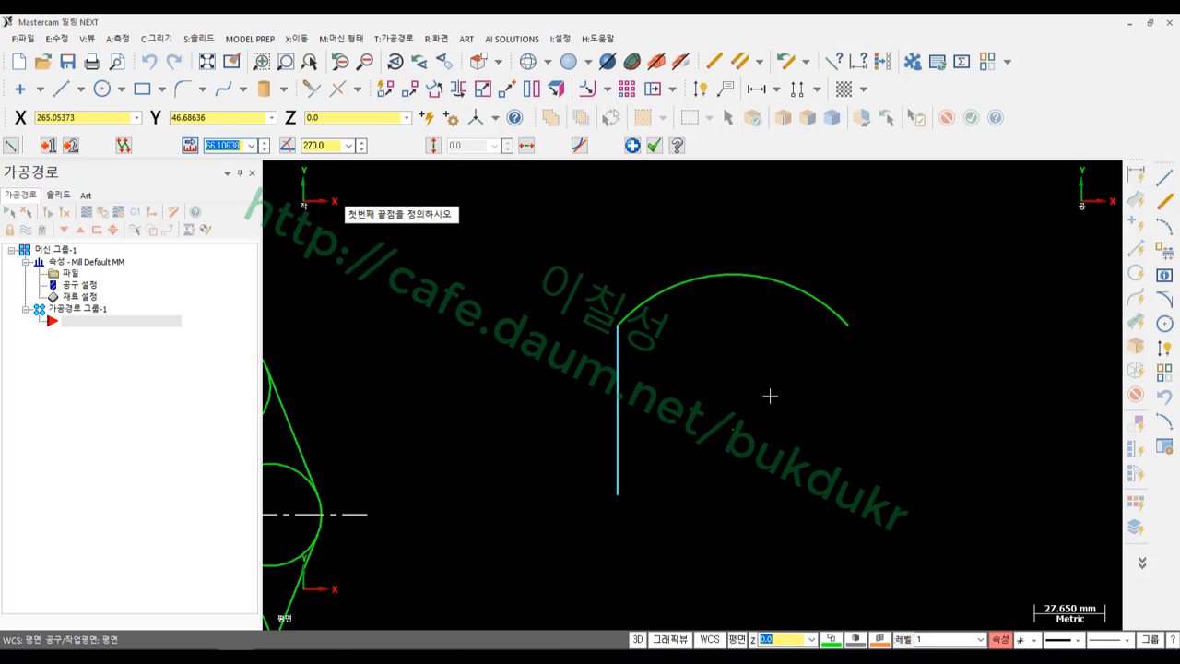
pyautogui.write('70')
pyautogui.press('Return')
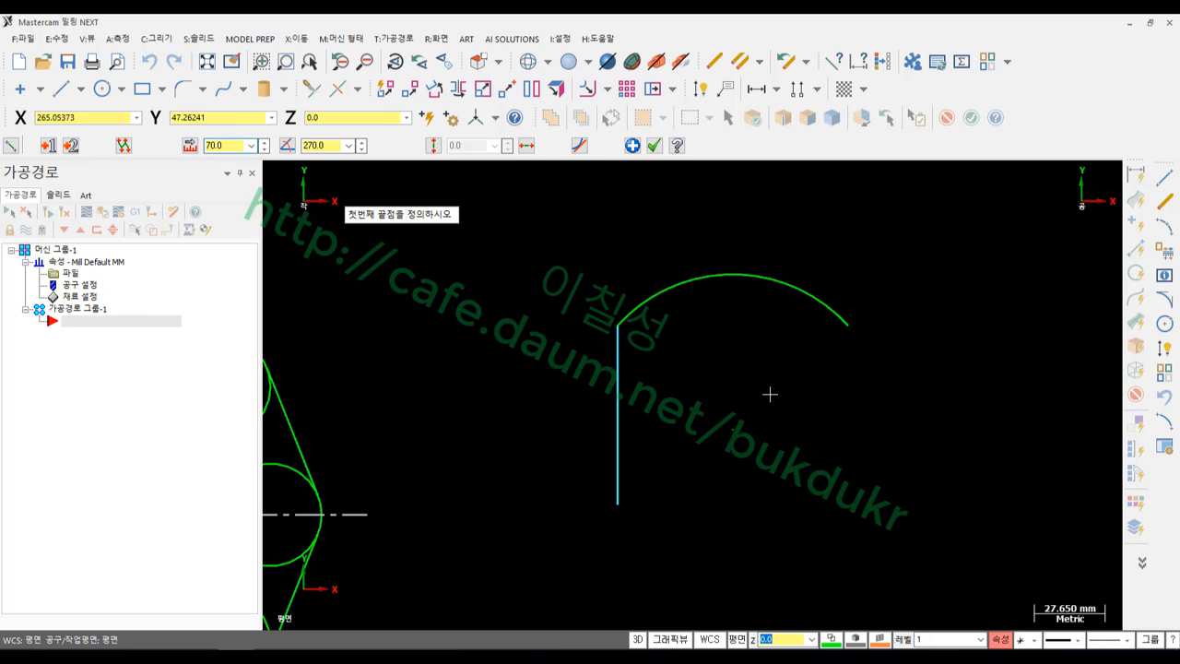
pyautogui.click(847, 326)
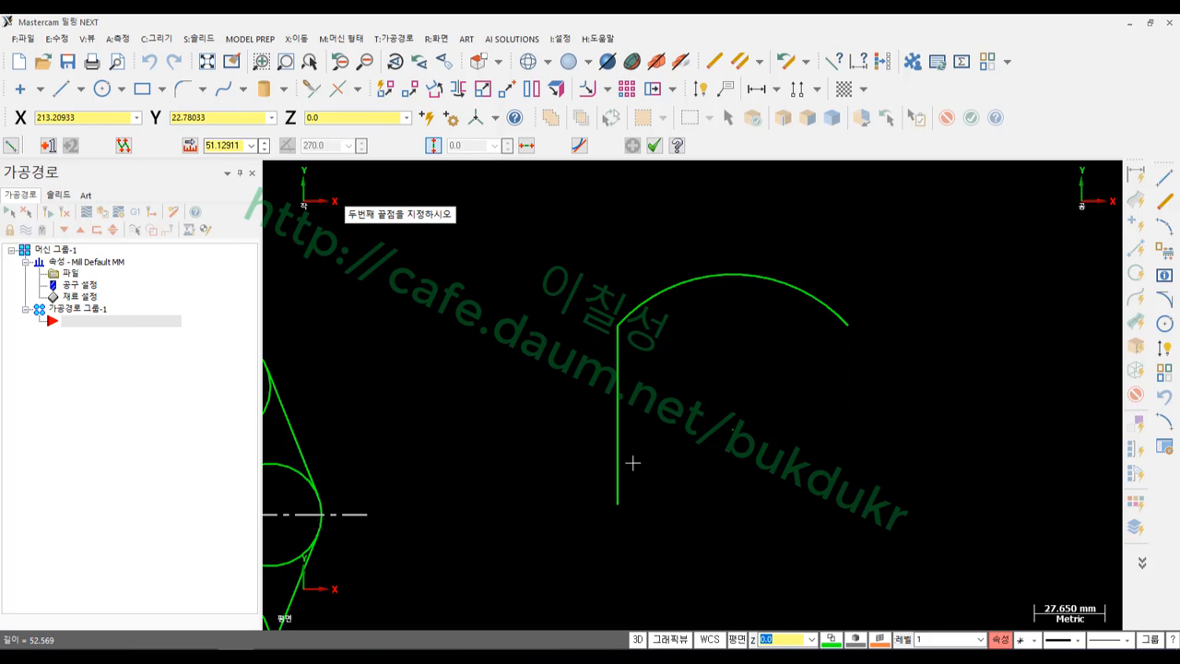
pyautogui.click(623, 505)
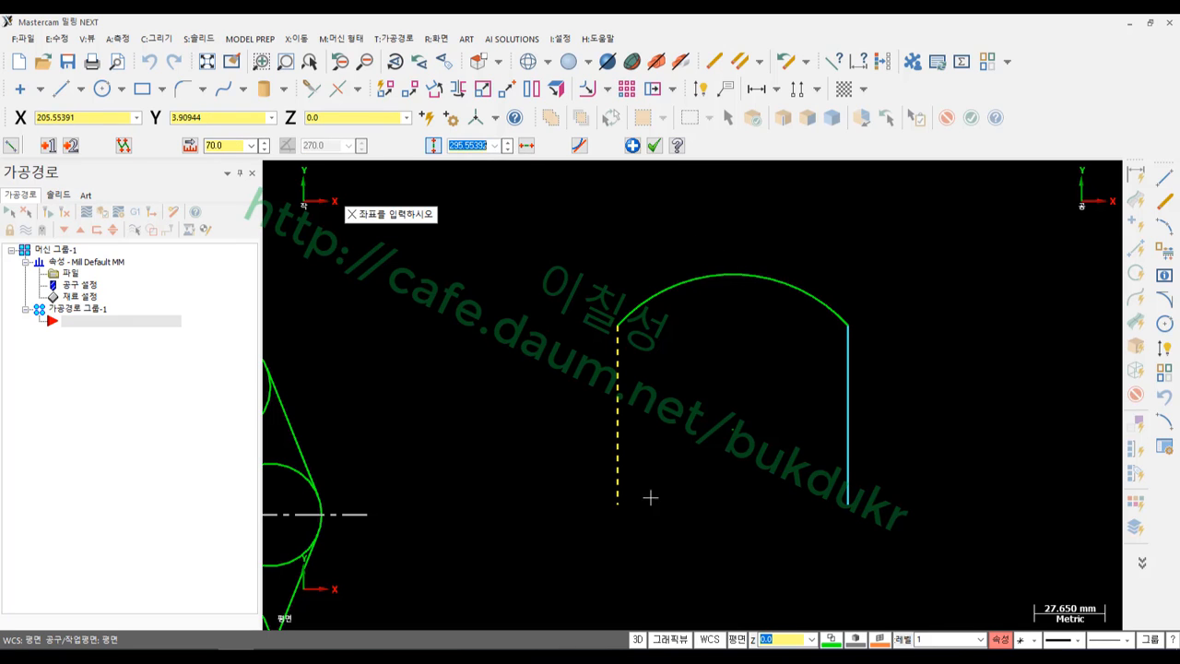
pyautogui.click(653, 145)
pyautogui.scroll(-2, 838, 283)
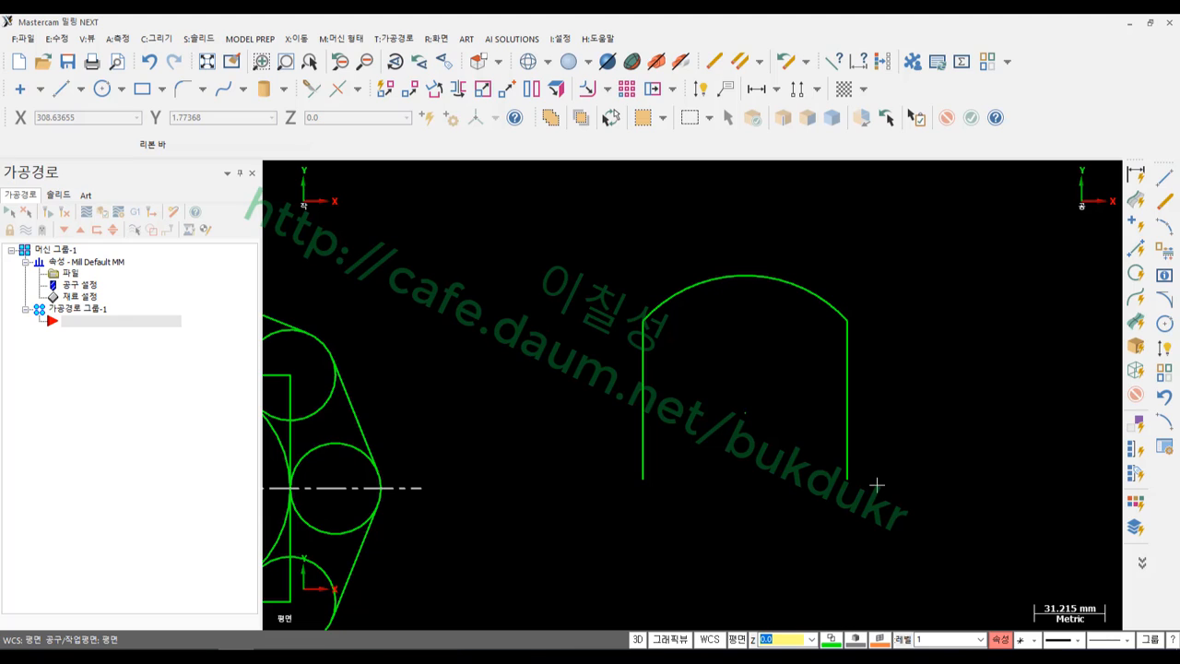
# Join the feet of the two sides with a bottom line
pyautogui.click(61, 88)
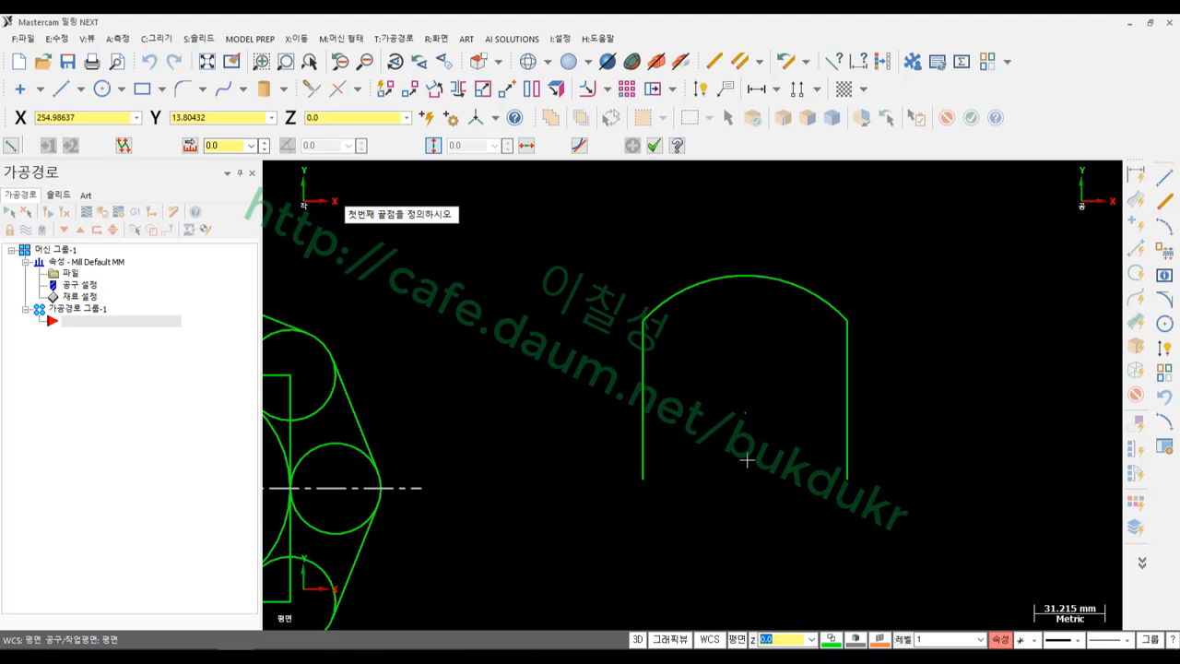
pyautogui.click(643, 478)
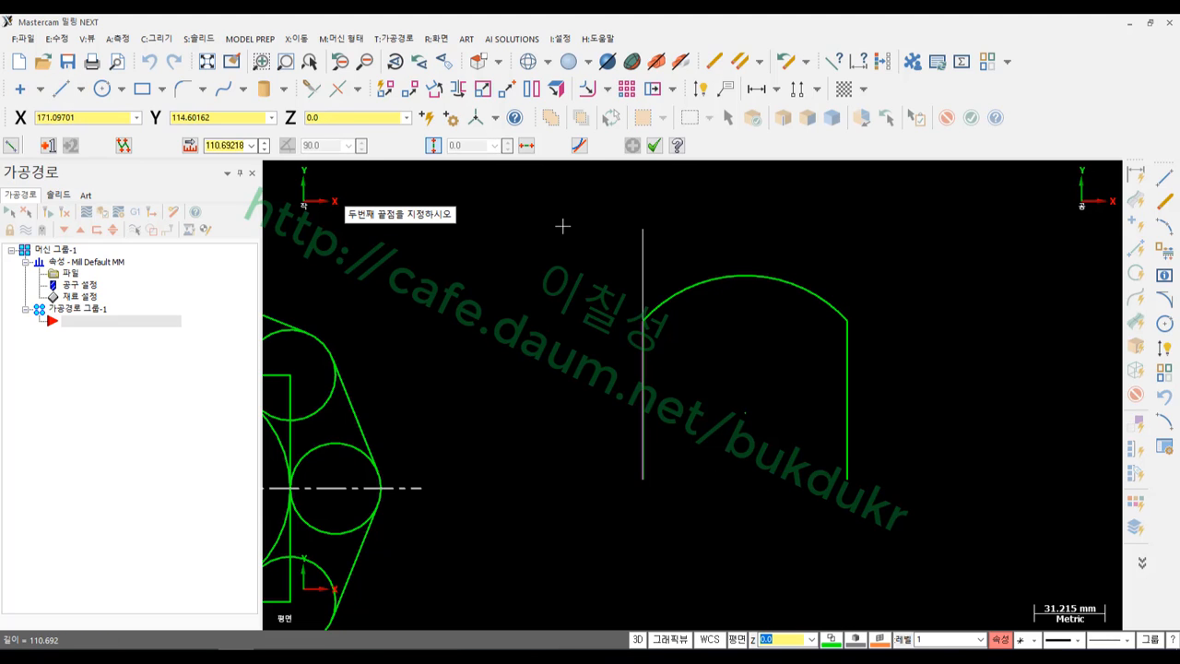
pyautogui.click(847, 478)
pyautogui.press('Escape')
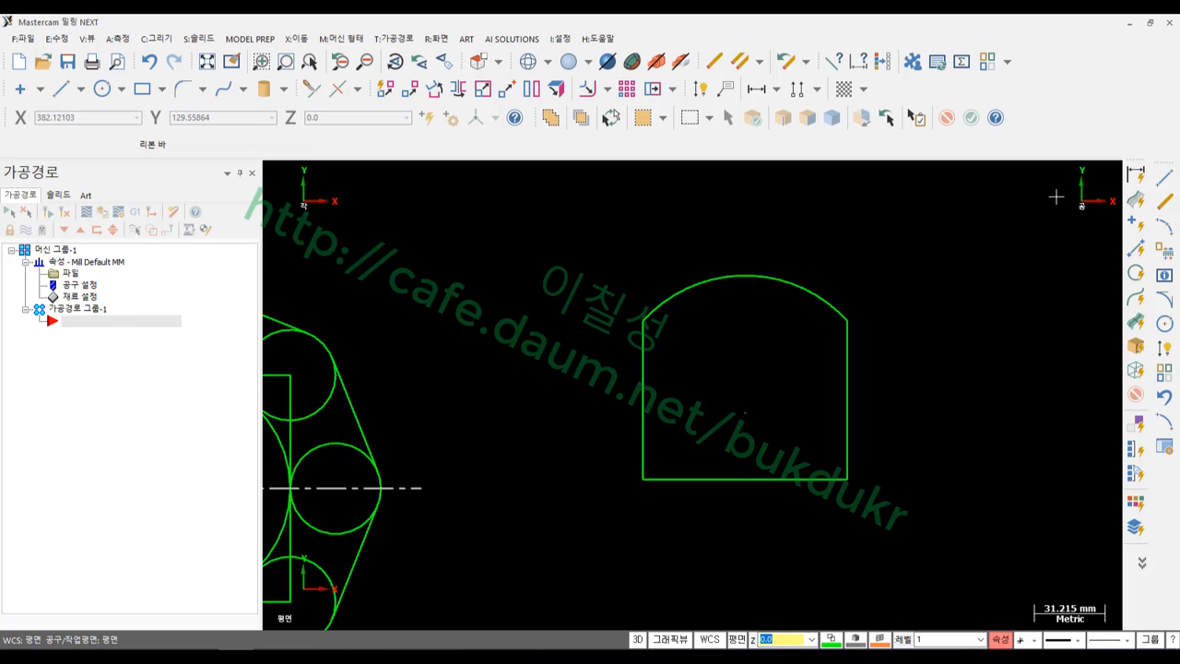
pyautogui.click(1164, 227)
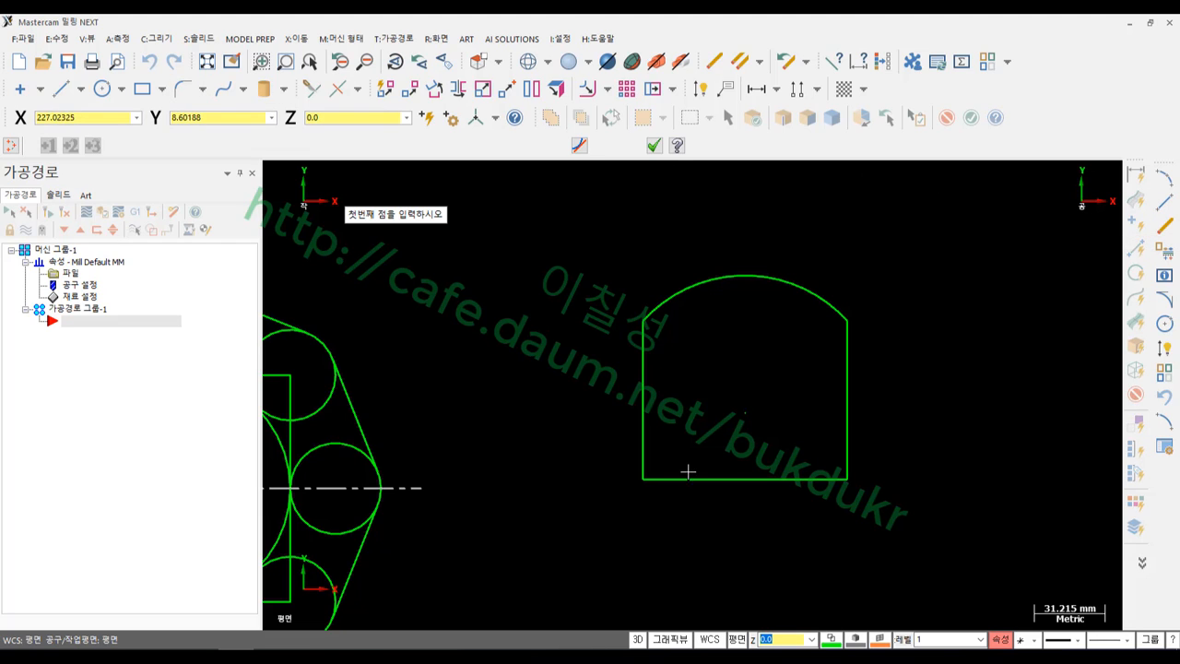
# Draw an arc from the lower-left to lower-right corner through a point Y30 above the bottom midpoint
pyautogui.click(642, 478)
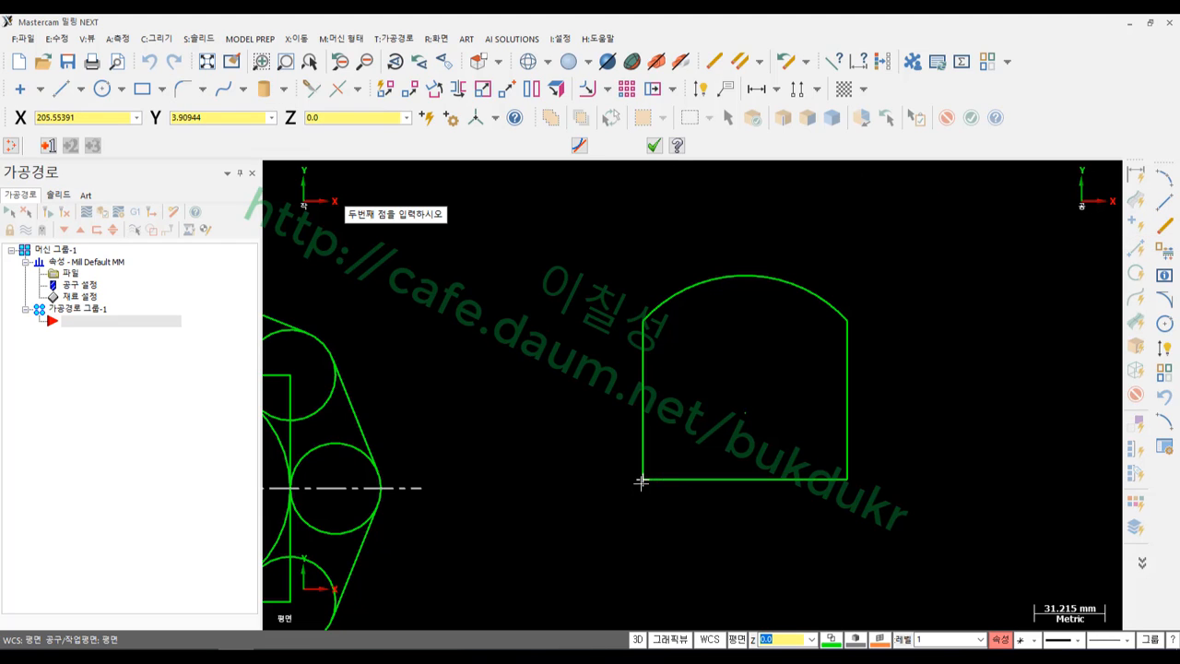
pyautogui.click(745, 478)
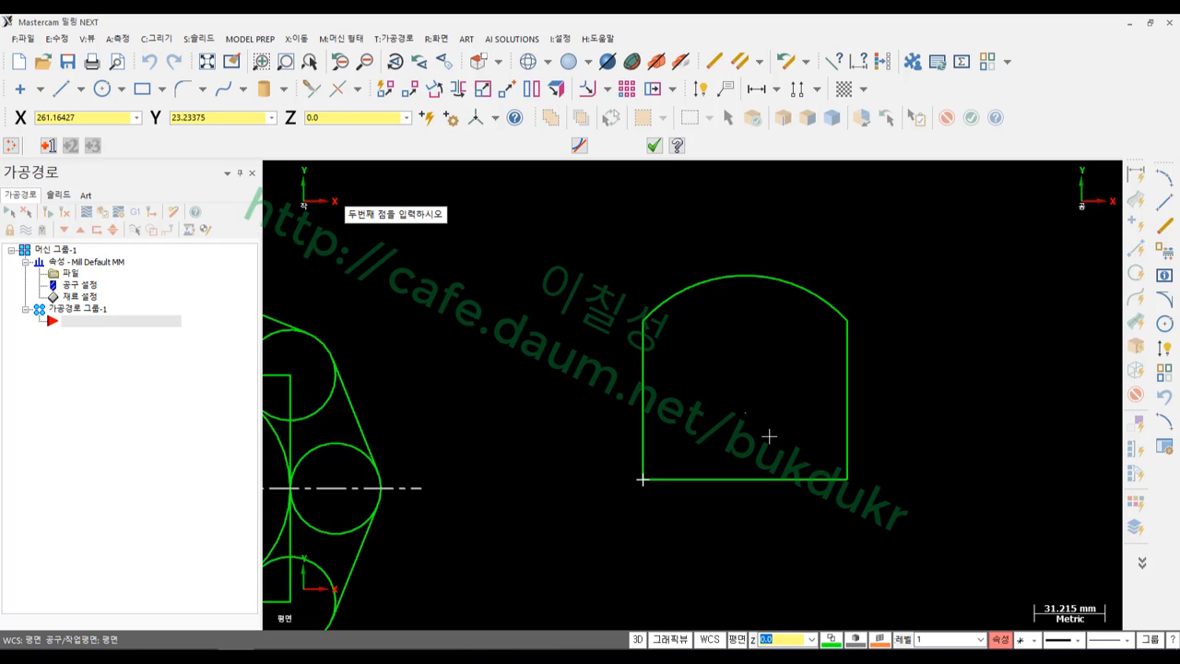
pyautogui.click(743, 478)
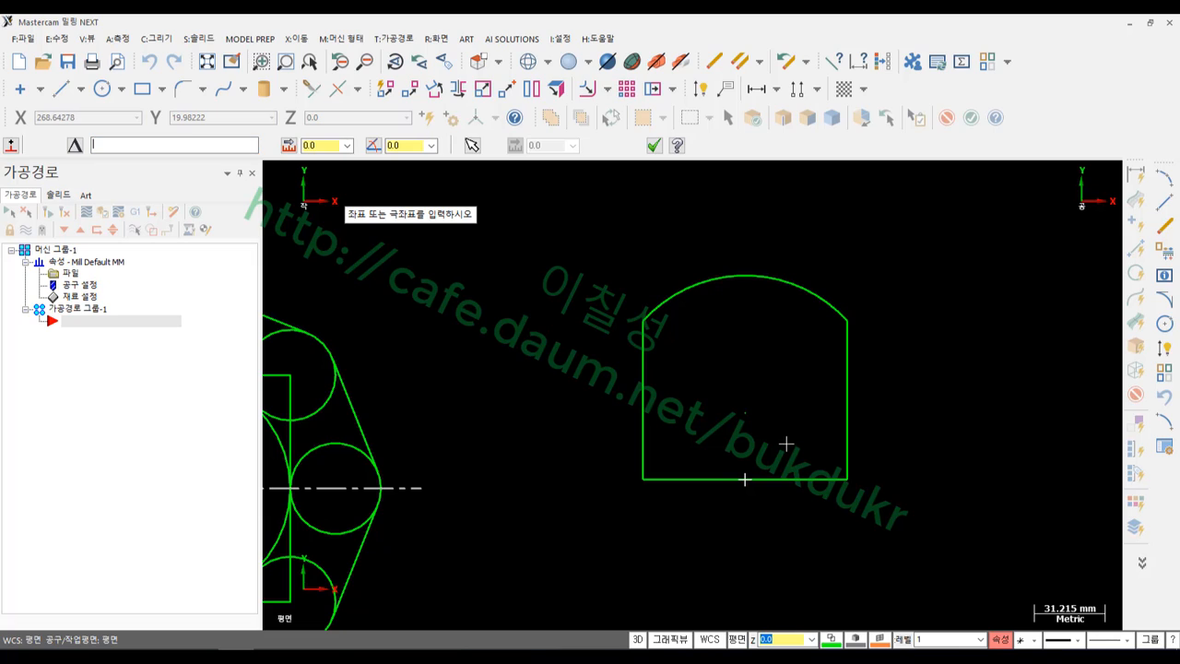
pyautogui.write('Y30')
pyautogui.press('Return')
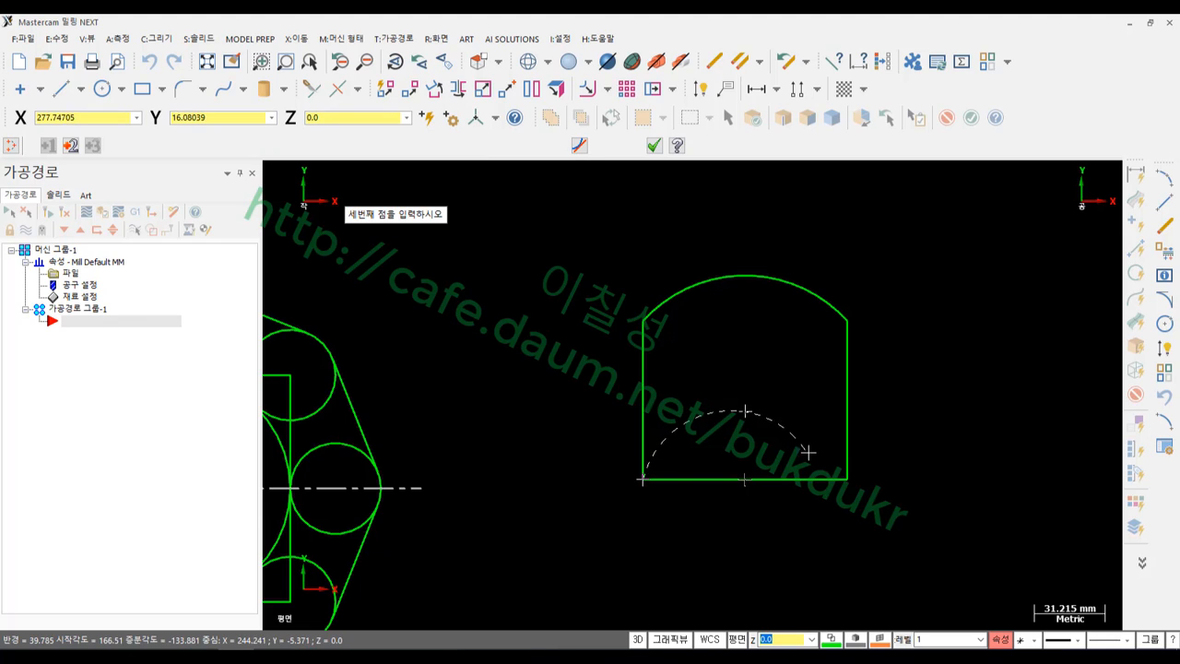
pyautogui.click(847, 479)
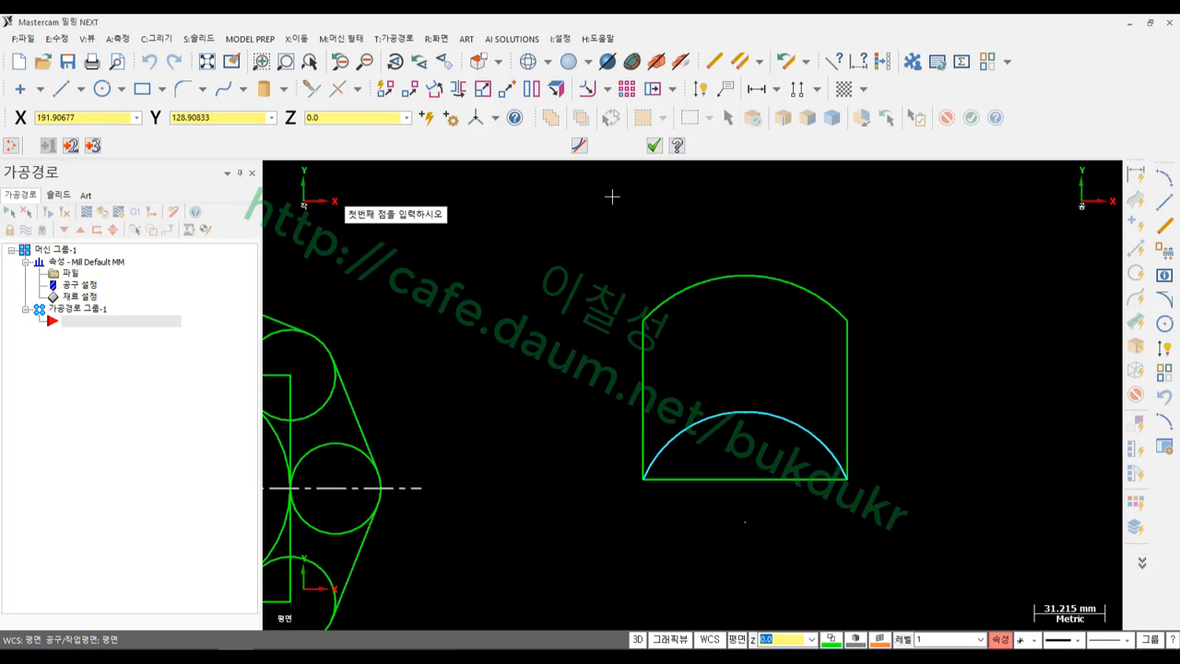
# Draw the left small arc from the lower-left corner to the midpoint via relative point X22.5 Y15
pyautogui.click(642, 480)
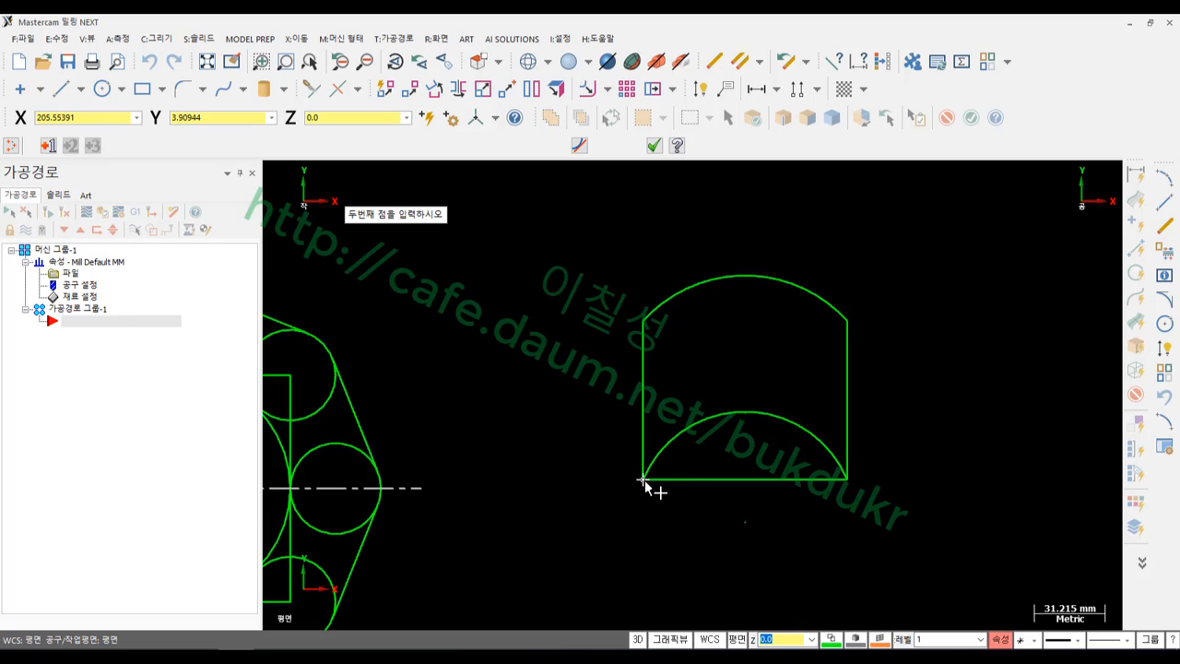
pyautogui.keyDown('ctrl'); pyautogui.keyDown('shift'); pyautogui.click(644, 480); pyautogui.keyUp('shift'); pyautogui.keyUp('ctrl')
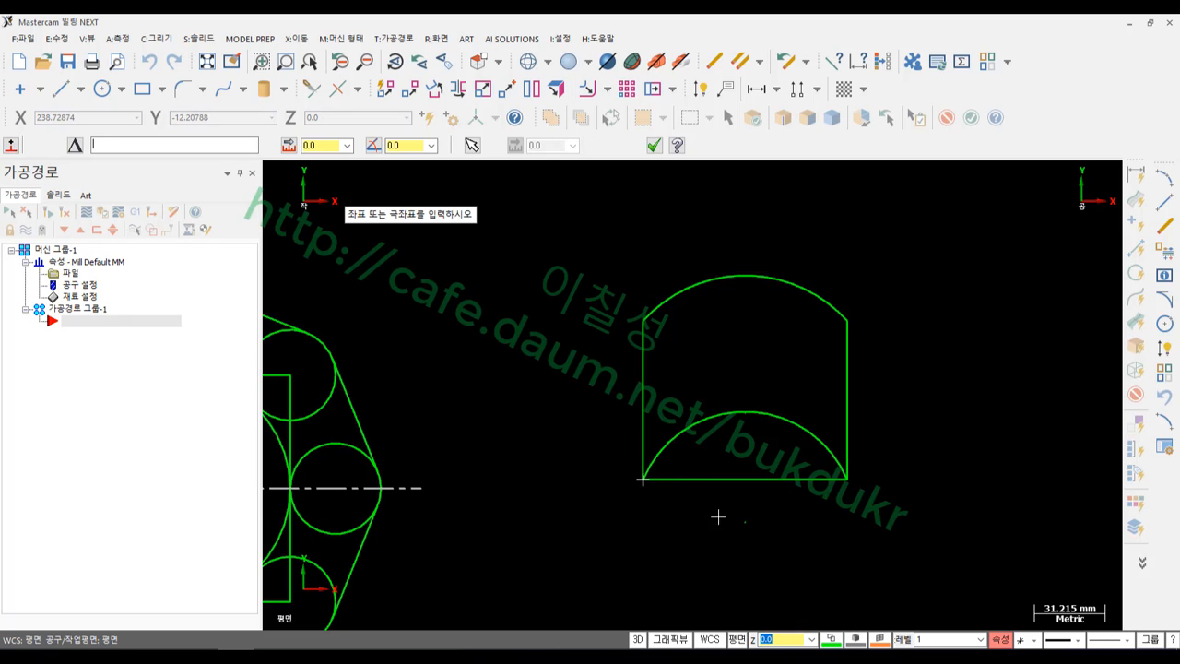
pyautogui.write('X')
pyautogui.write('22.5Y15')
pyautogui.press('Return')
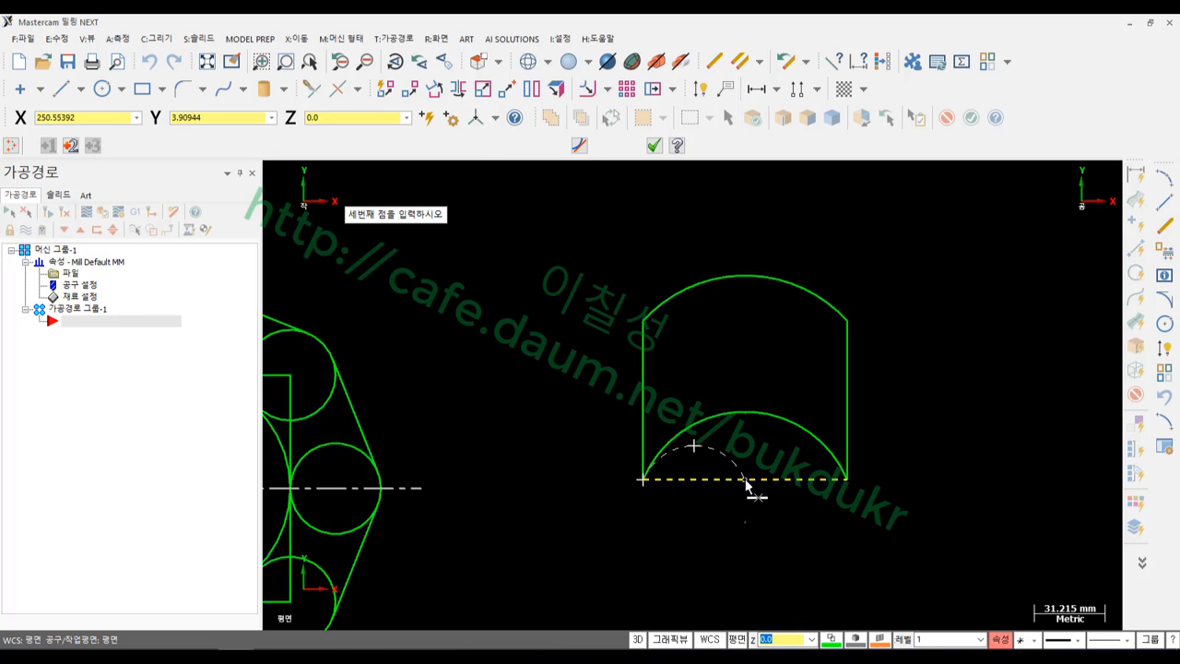
pyautogui.click(745, 479)
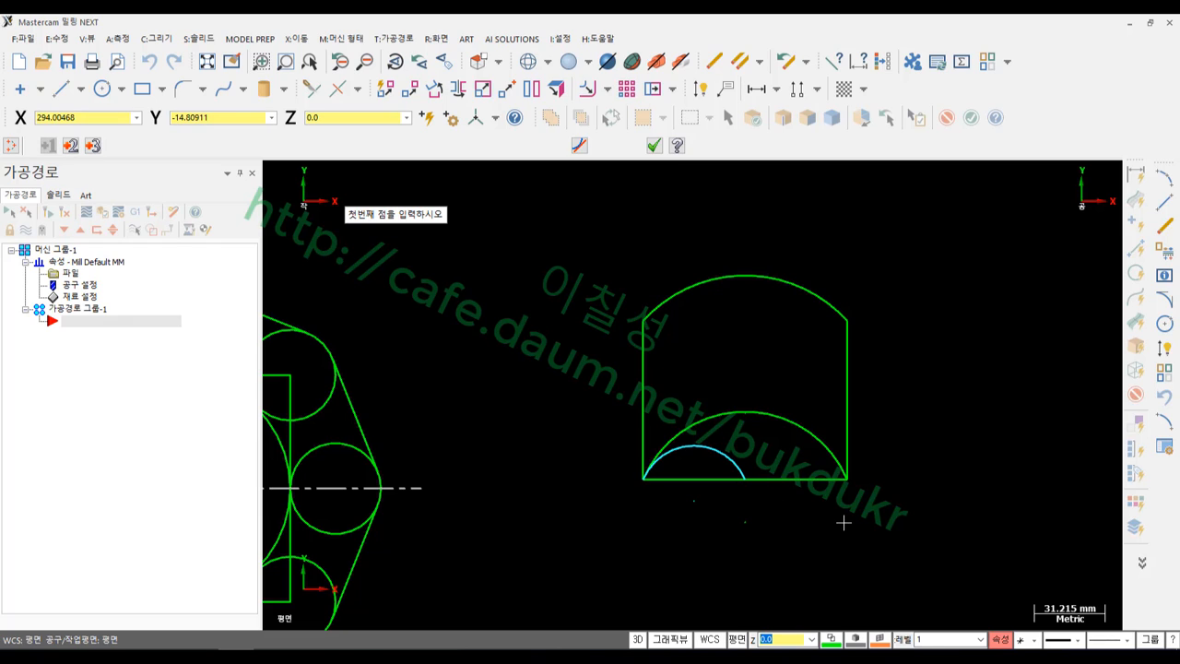
# Draw the right small arc from the midpoint to the lower-right corner, rising 15
pyautogui.click(745, 478)
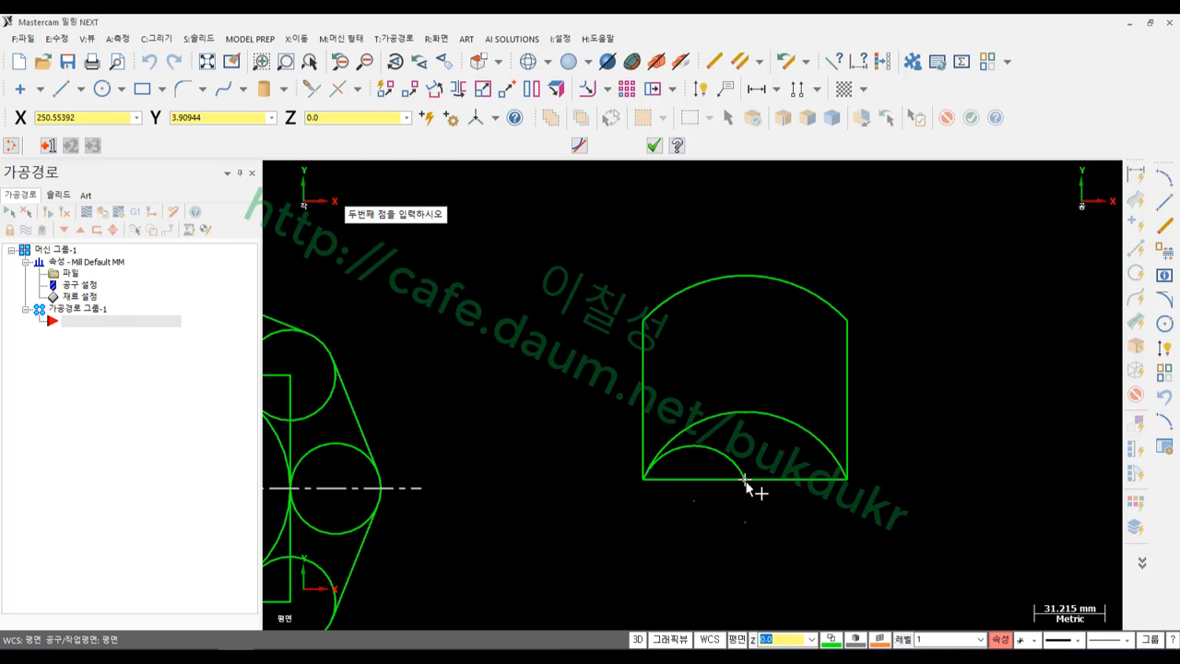
pyautogui.press('space')
pyautogui.write('X')
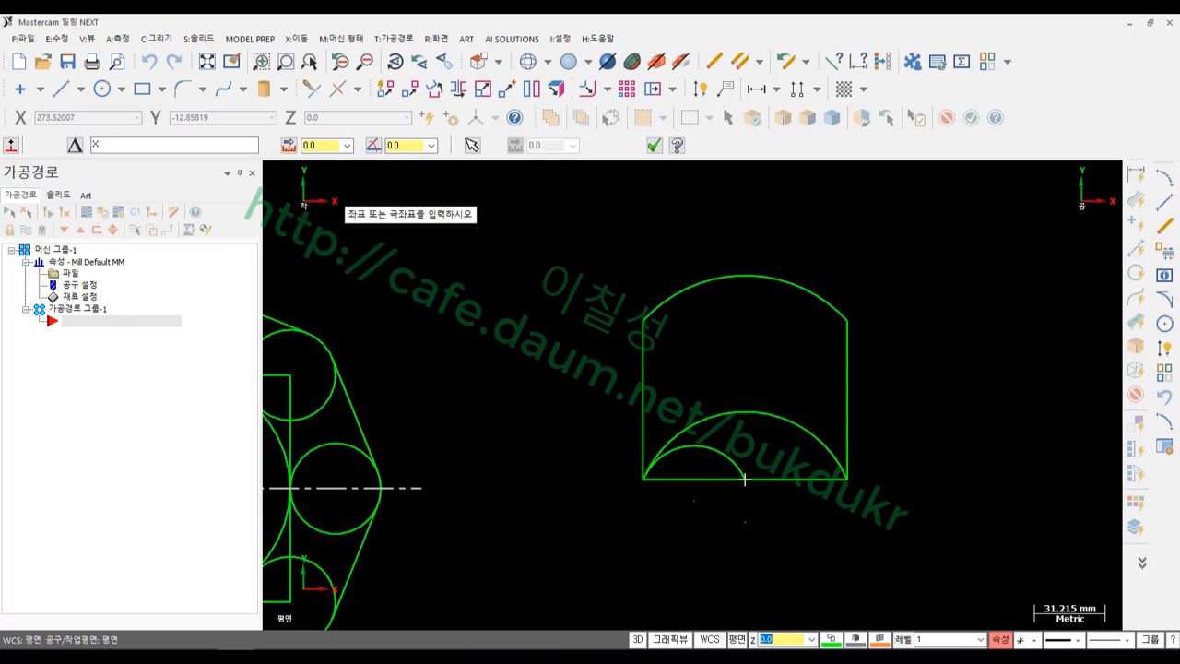
pyautogui.write('22.5Y15')
pyautogui.press('Return')
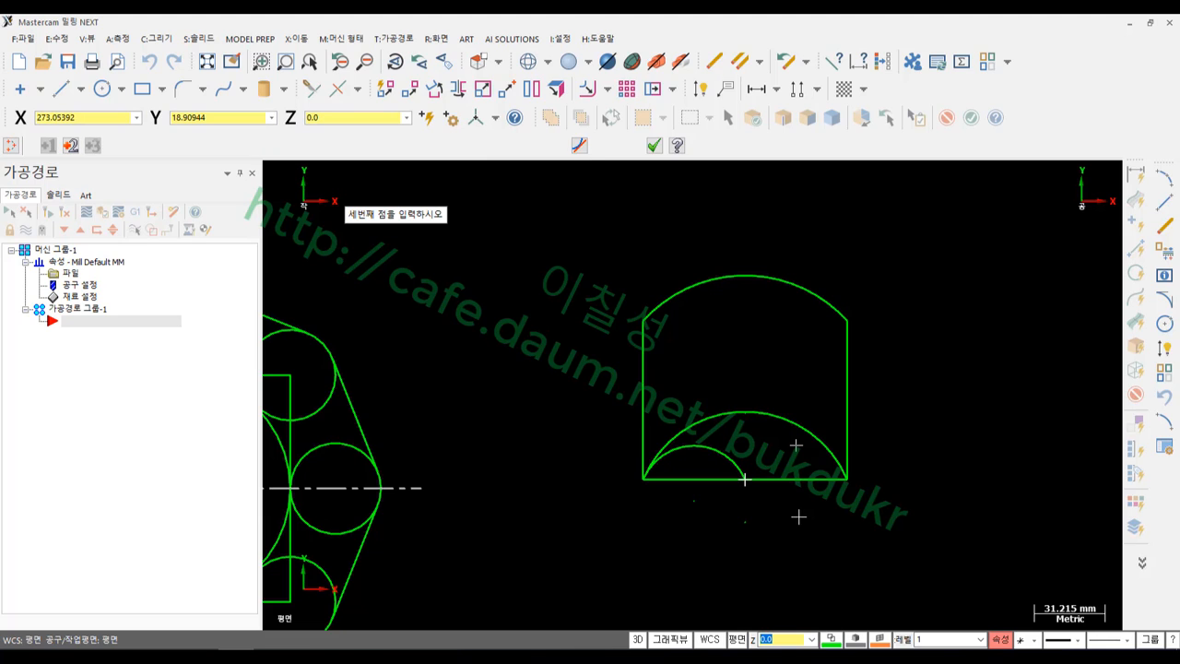
pyautogui.click(847, 477)
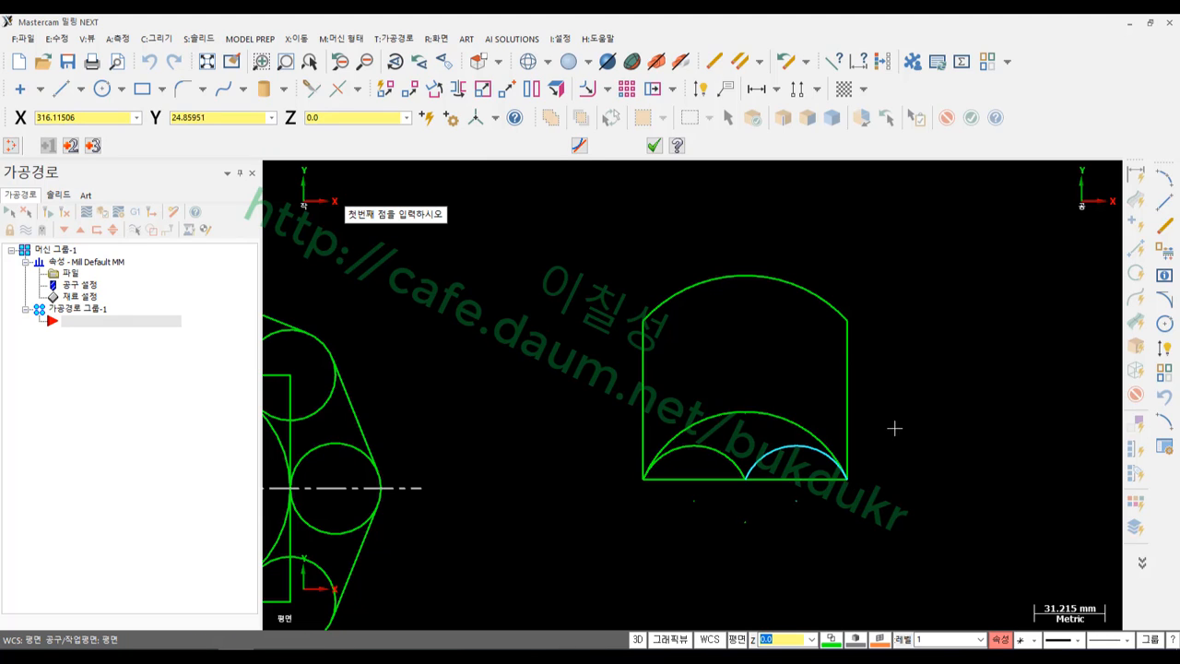
pyautogui.click(655, 145)
# Mark the 5. 필렛 chapter title and the Single Fillet figure's trim and style options
pyautogui.scroll(3, 781, 397)
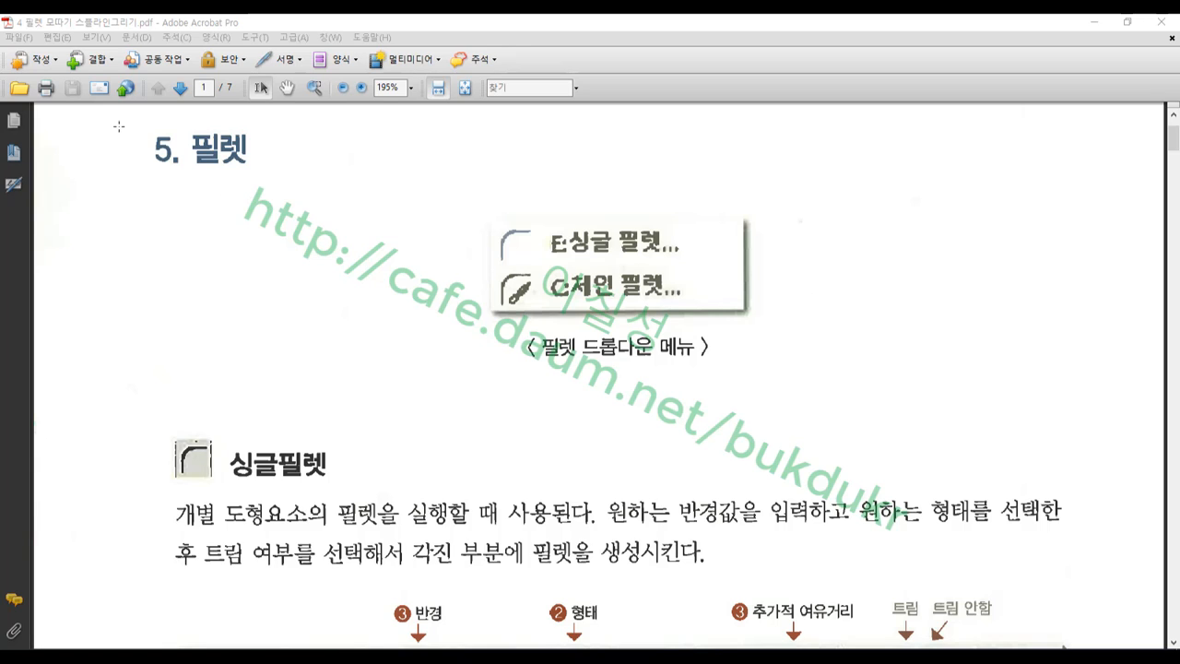
pyautogui.moveTo(118, 126); pyautogui.dragTo(286, 185)
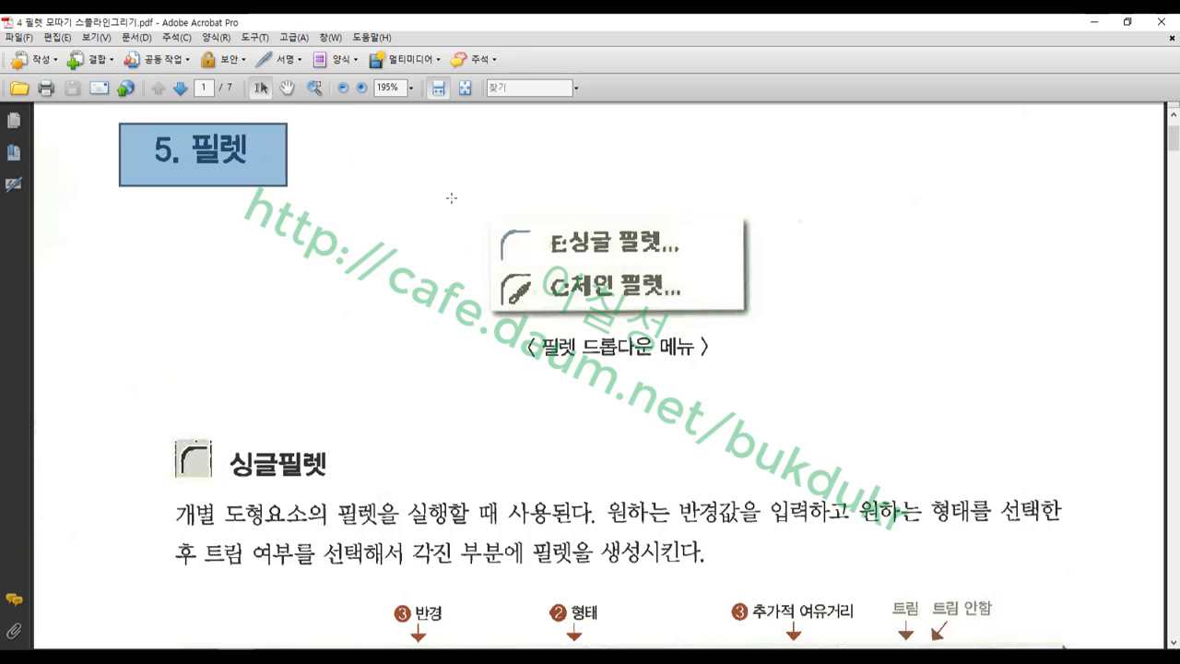
pyautogui.scroll(-5, 471, 218)
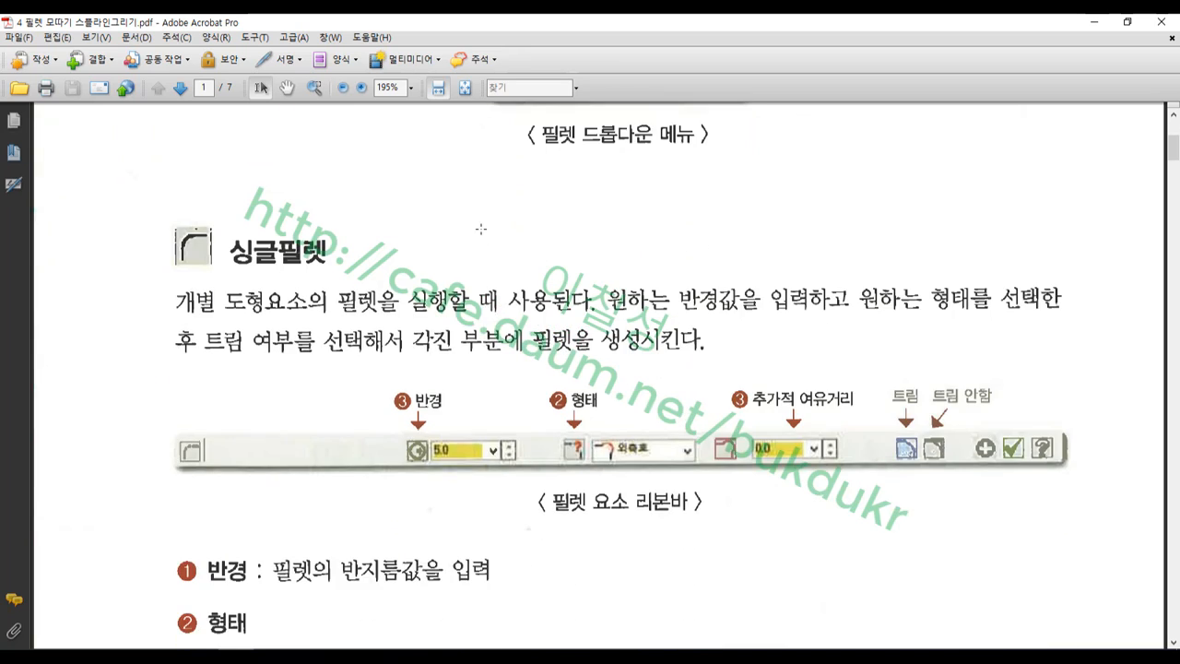
pyautogui.moveTo(879, 359); pyautogui.dragTo(993, 487)
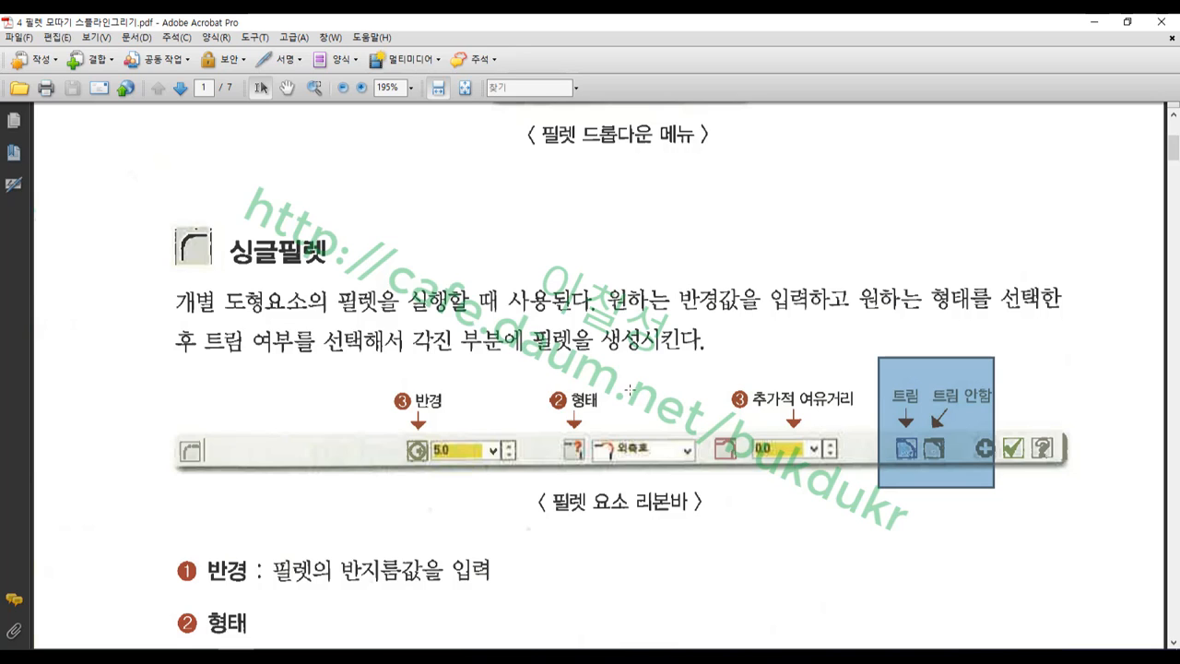
pyautogui.moveTo(551, 378); pyautogui.dragTo(708, 481)
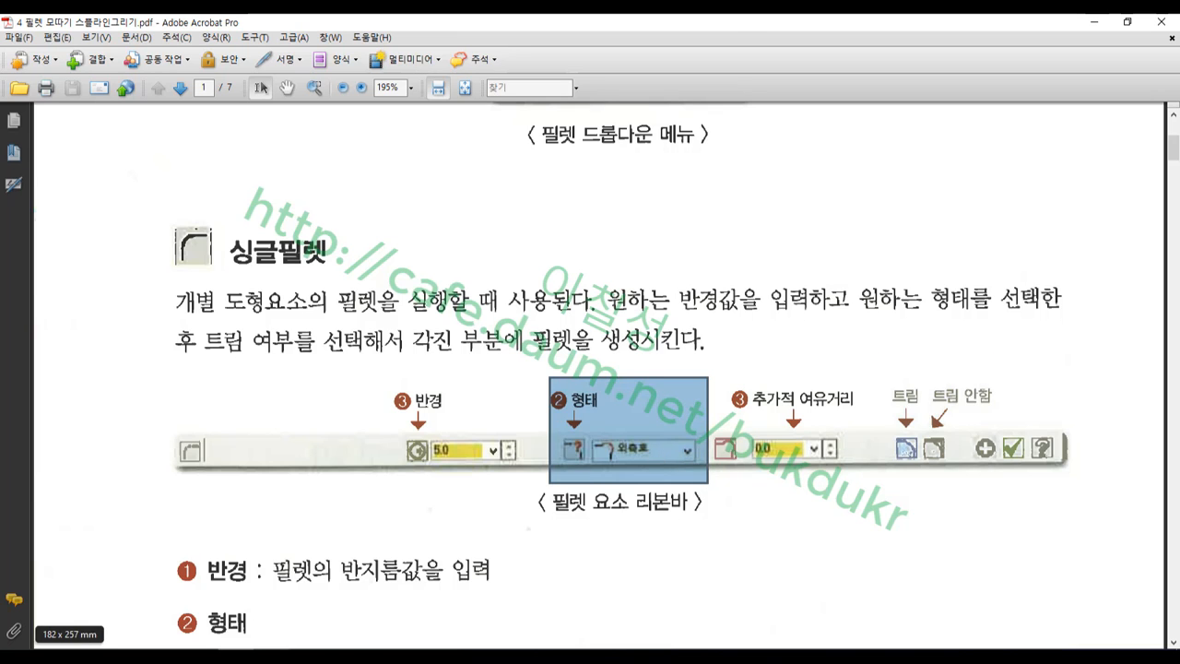
pyautogui.click(258, 655)
pyautogui.scroll(-2, 531, 406)
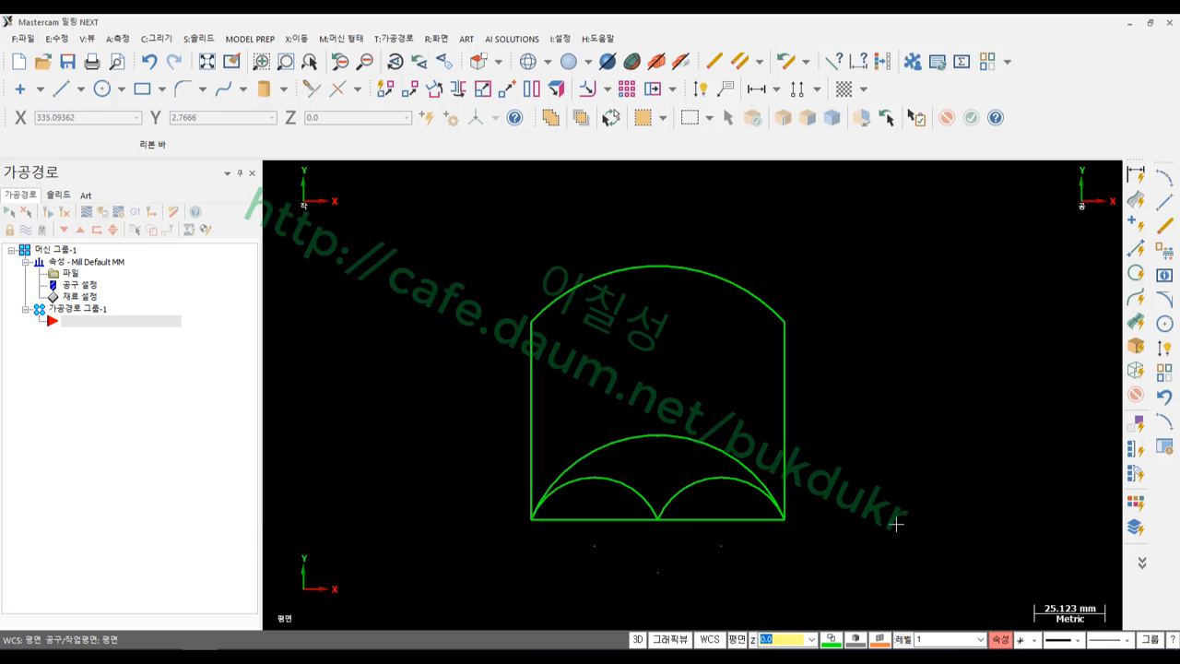
# Erase the inner large arc and two half-width dashed arcs, then bring up the Draw menu
pyautogui.scroll(-5, 316, 366)
pyautogui.scroll(3, 738, 390)
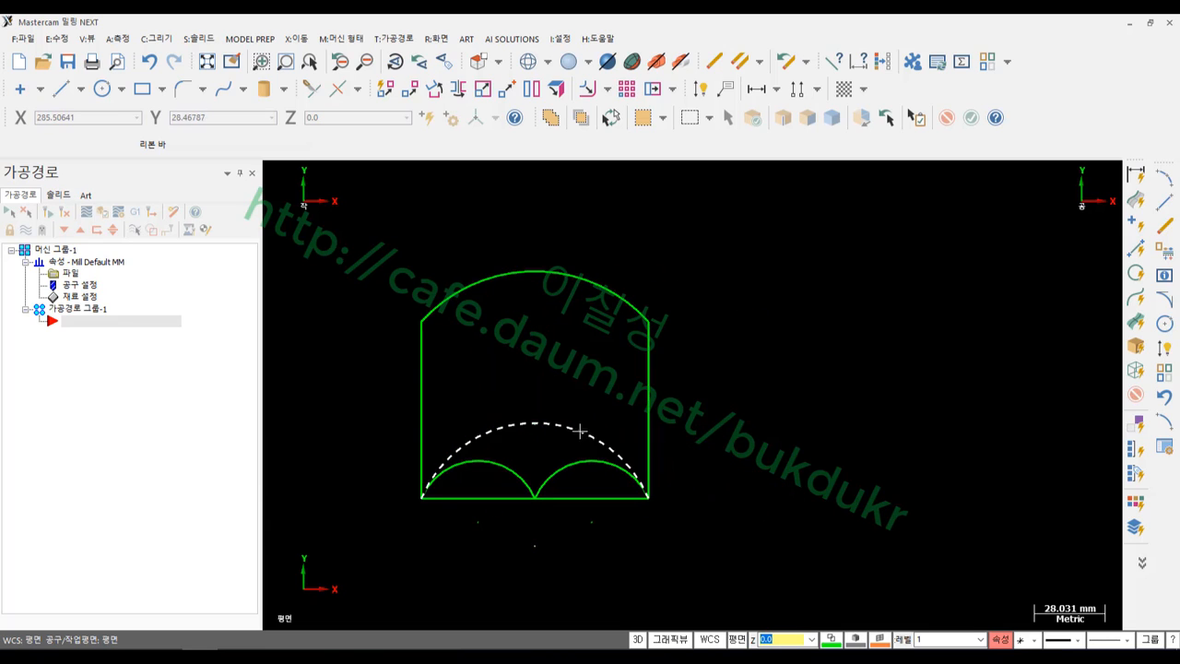
pyautogui.moveTo(355, 384); pyautogui.dragTo(747, 521)
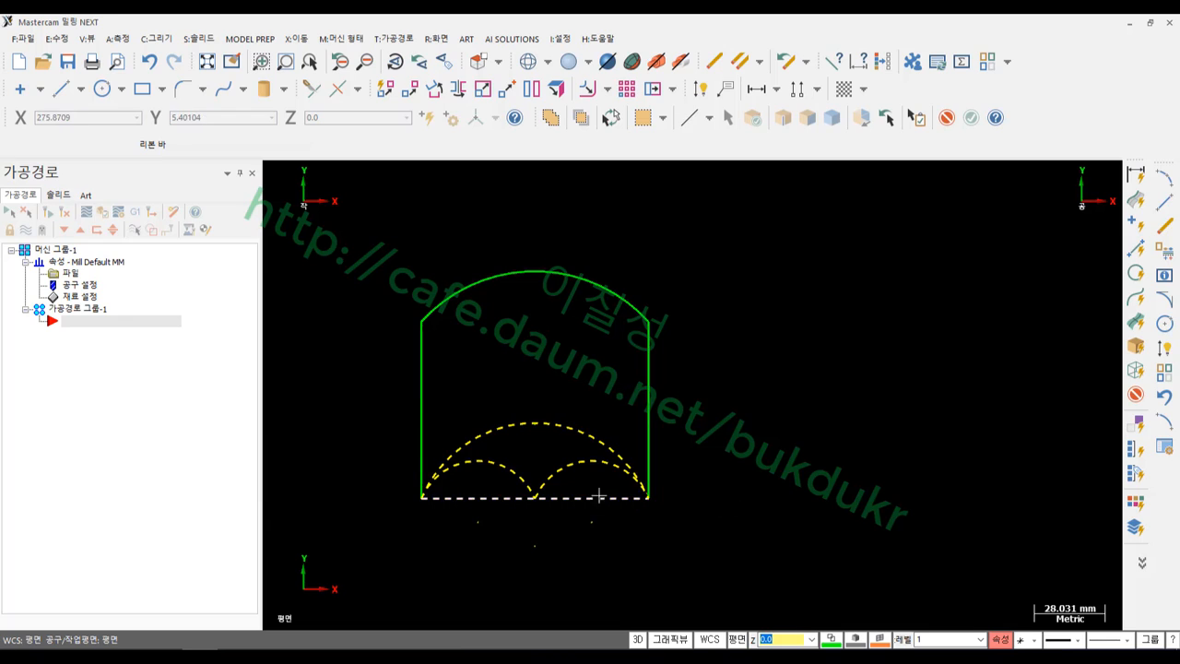
pyautogui.press('Delete')
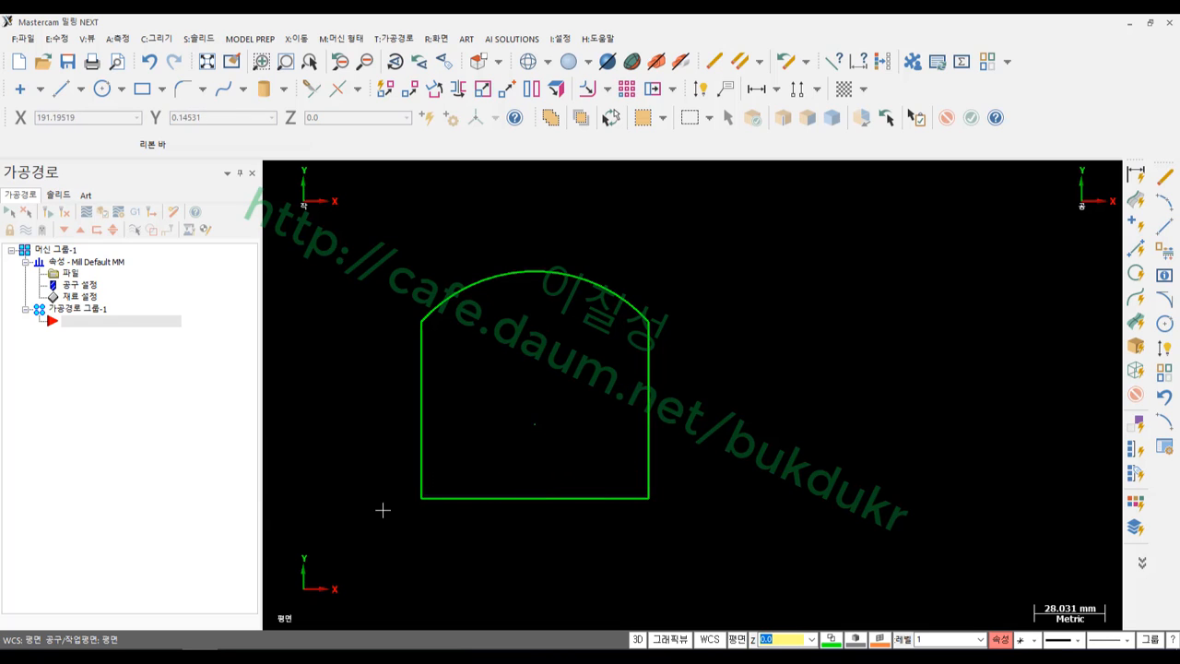
pyautogui.scroll(3, 381, 544)
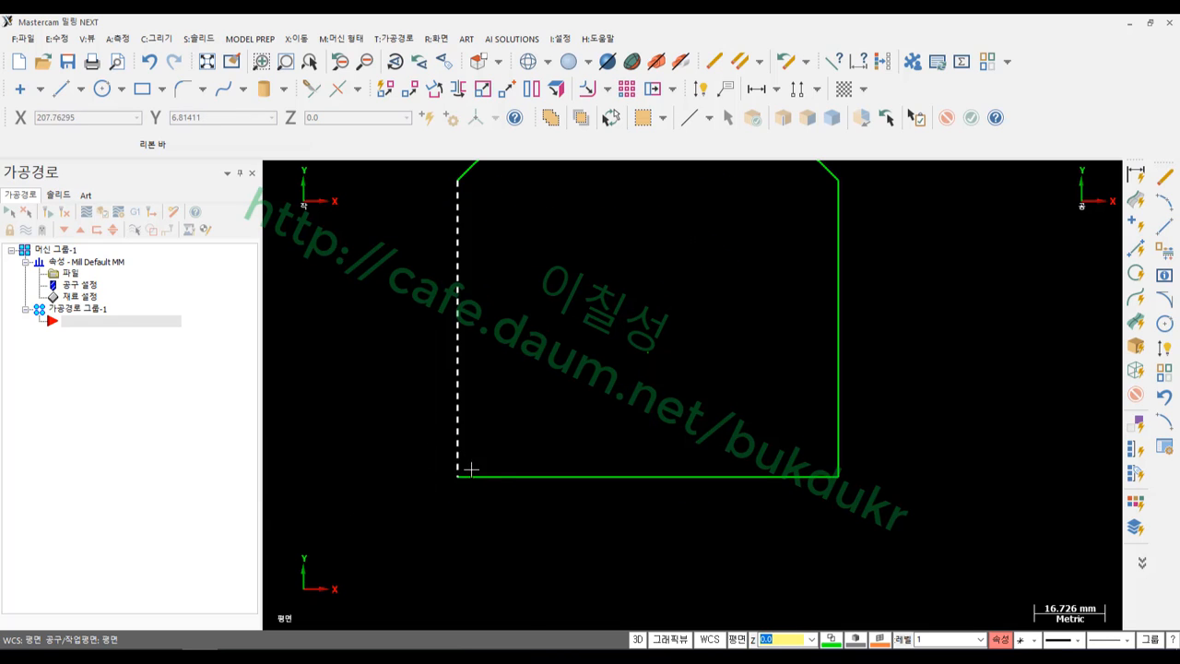
pyautogui.click(156, 39)
pyautogui.moveTo(178, 105)
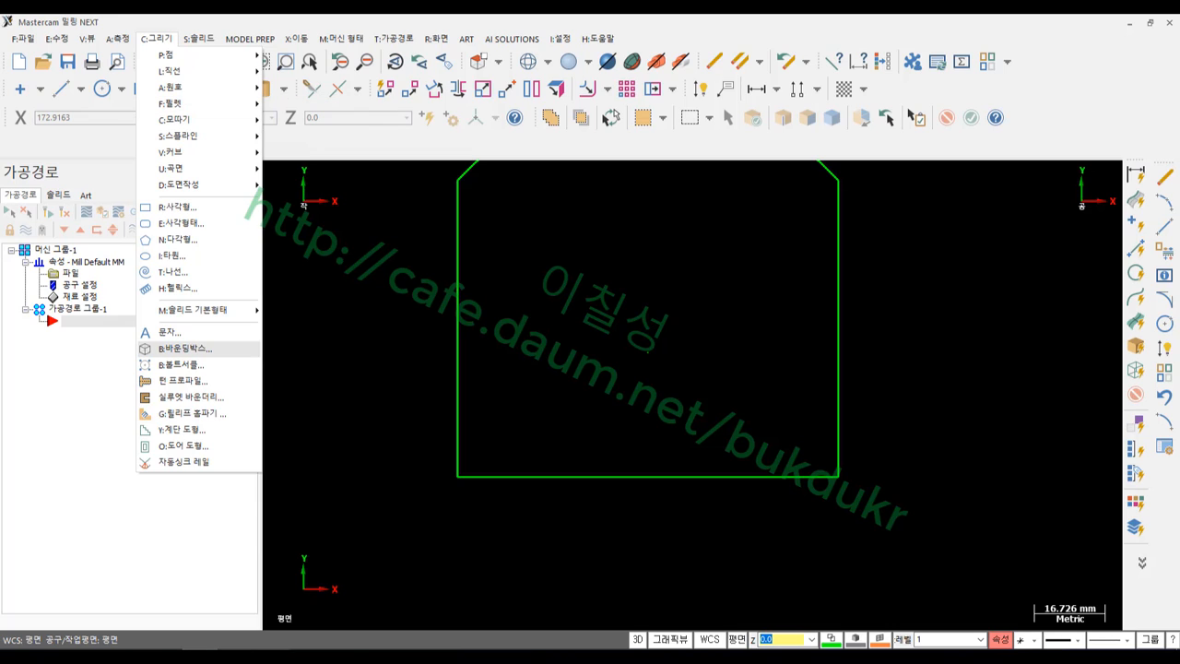
# Start the Single Fillet command from Draw > Fillet, with its default 5.0 radius
pyautogui.click(76, 656)
pyautogui.click(949, 357)
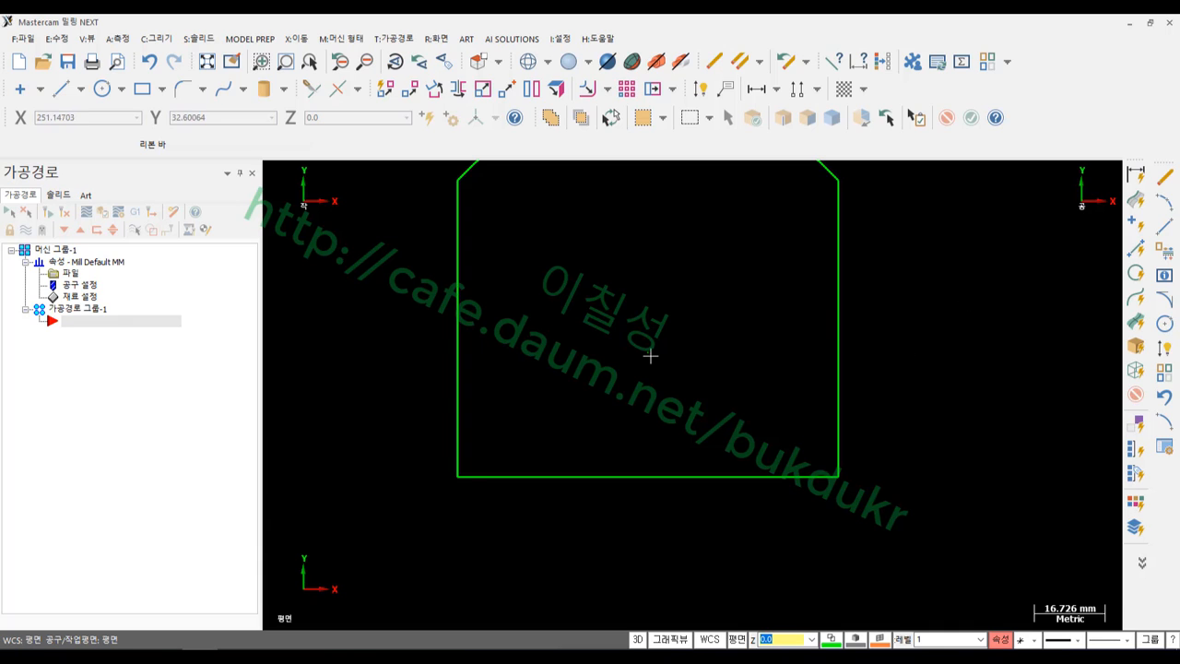
pyautogui.click(170, 41)
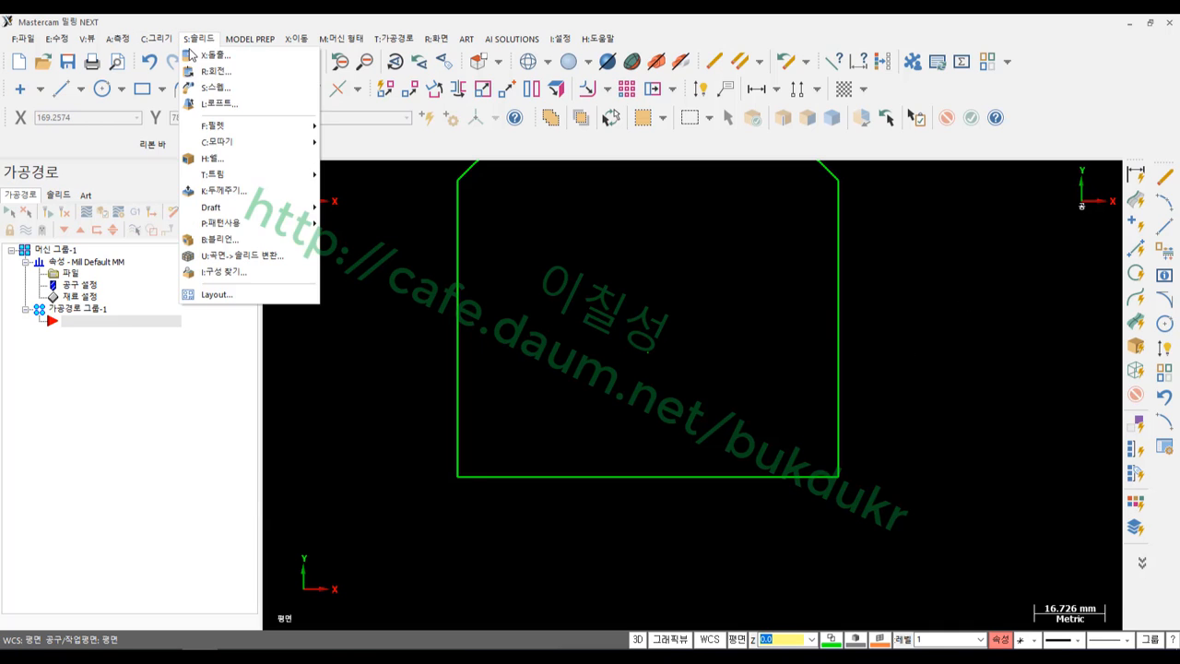
pyautogui.click(149, 42)
pyautogui.click(154, 39)
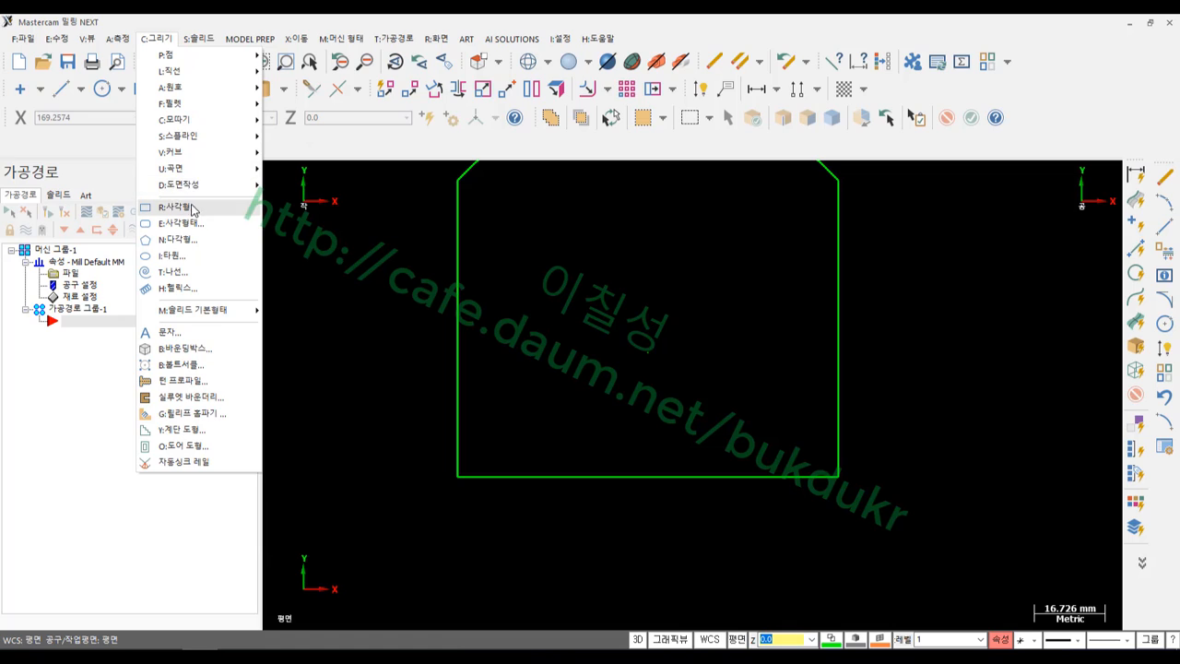
pyautogui.moveTo(193, 106)
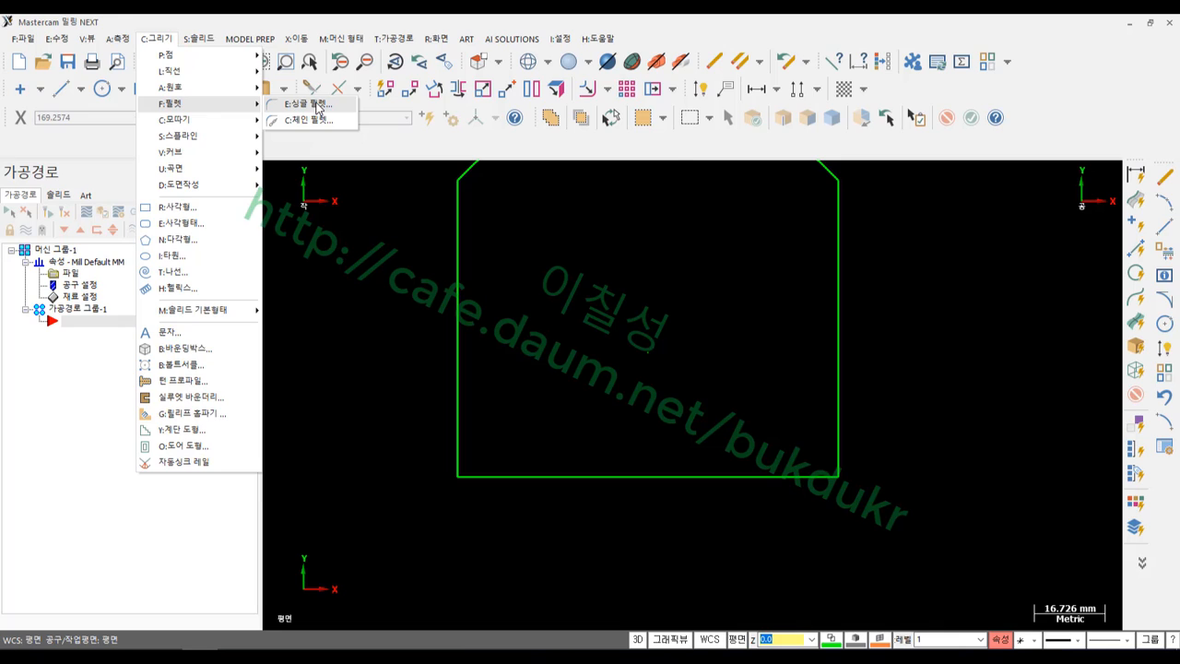
pyautogui.click(317, 106)
# Fillet the corner between the profile's left and bottom edges with a 10.0 radius
pyautogui.scroll(-2, 710, 360)
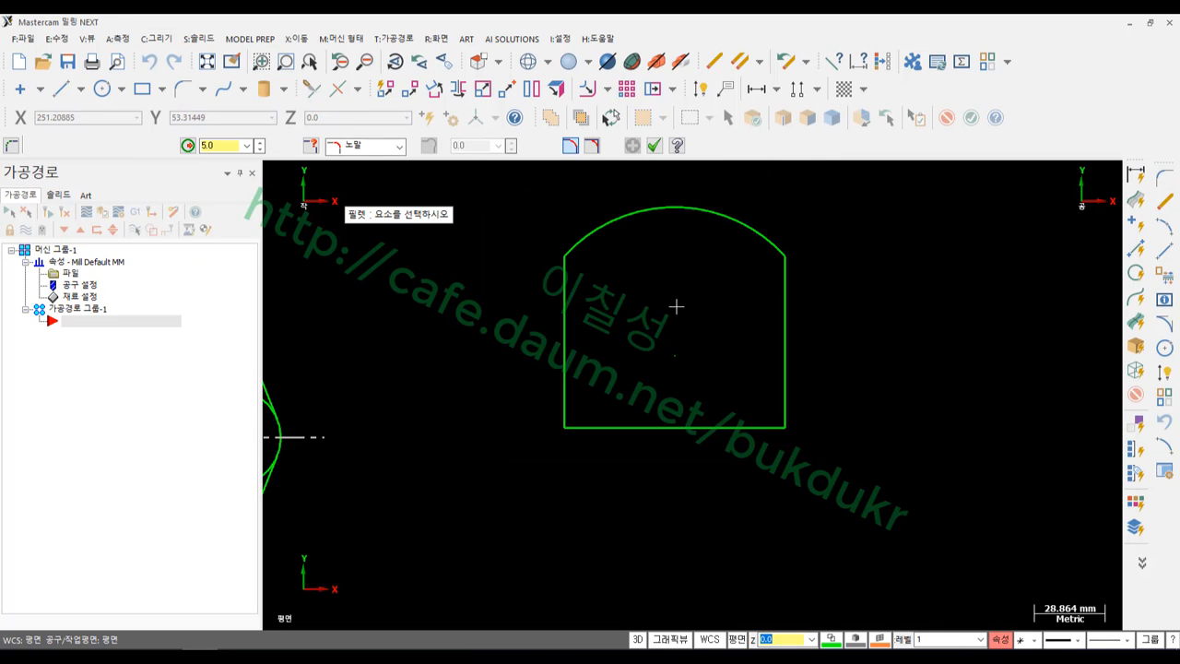
pyautogui.scroll(1, 675, 299)
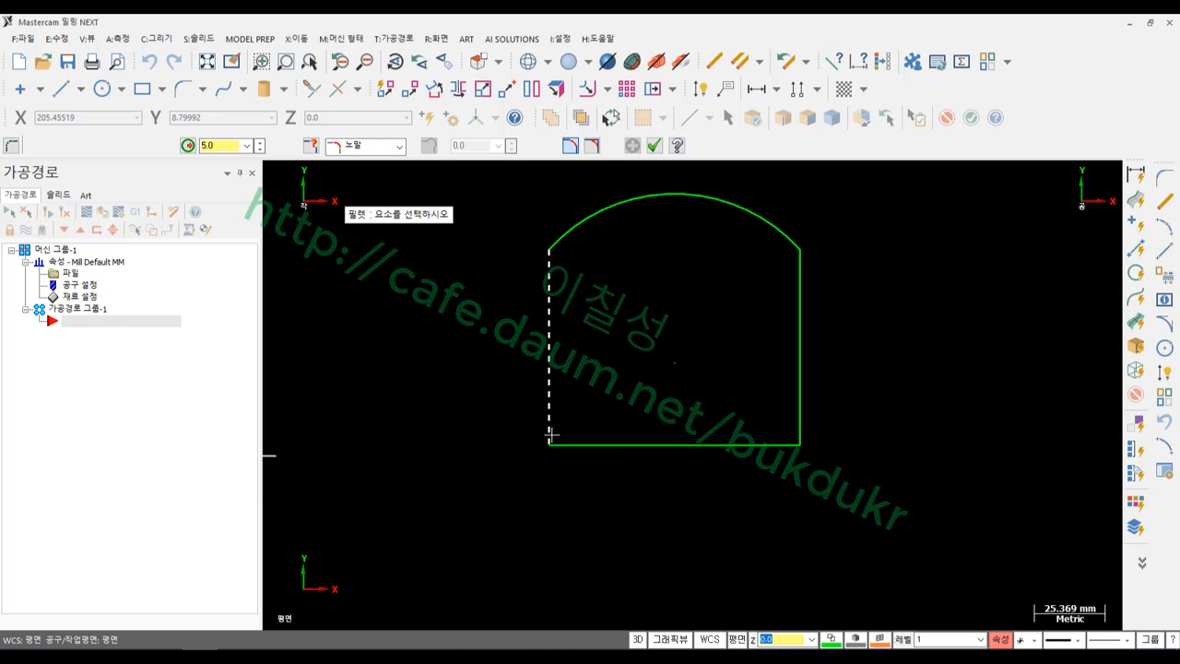
pyautogui.click(548, 369)
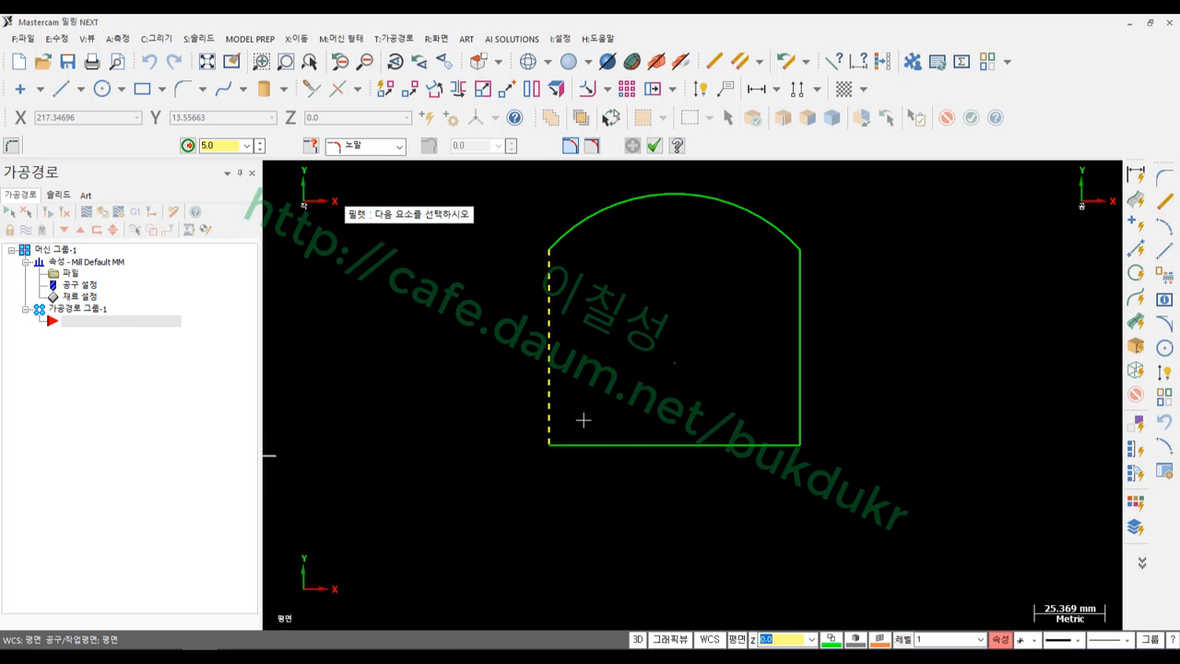
pyautogui.click(622, 446)
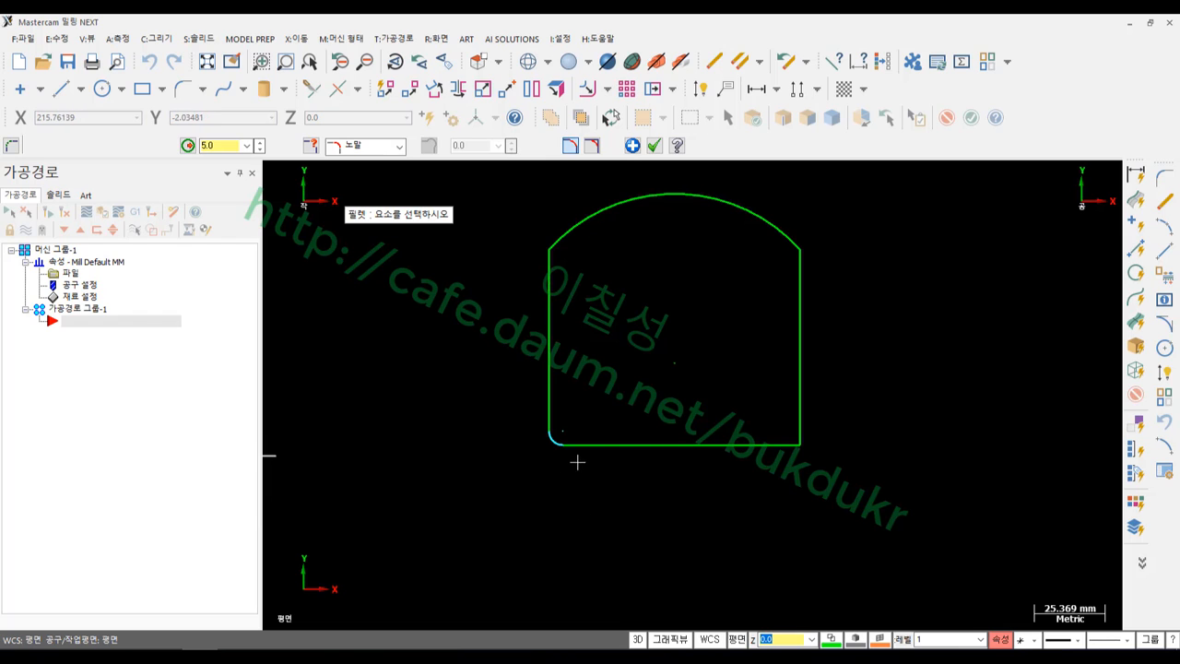
pyautogui.scroll(4, 566, 466)
pyautogui.scroll(-2, 629, 487)
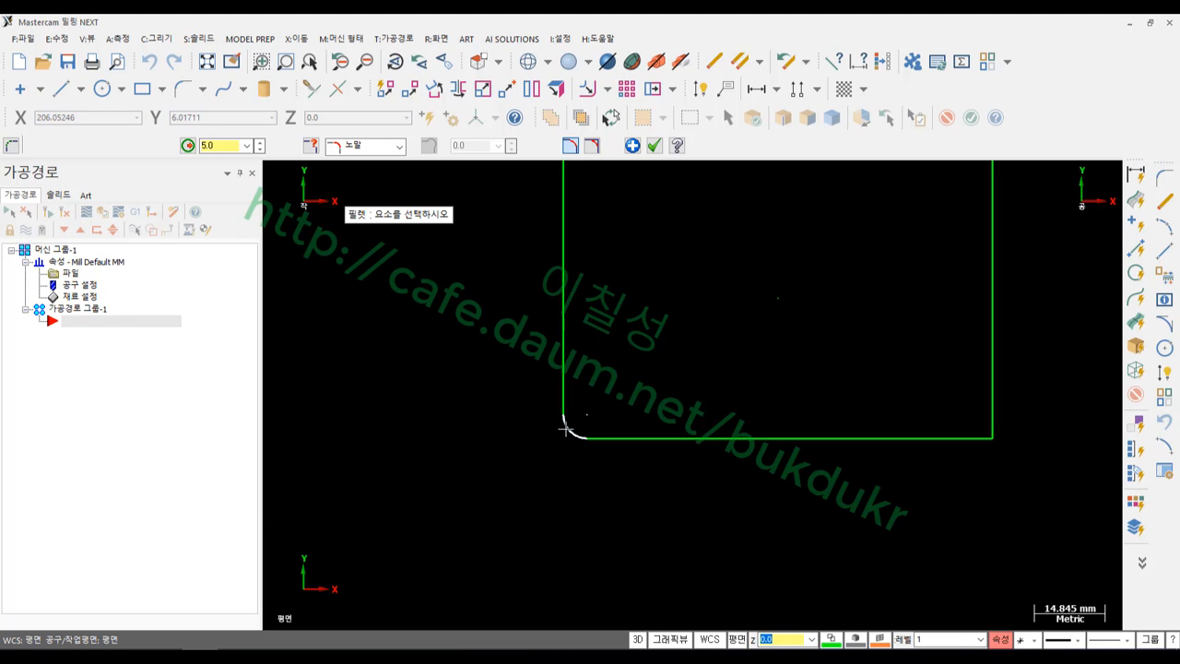
pyautogui.click(225, 146)
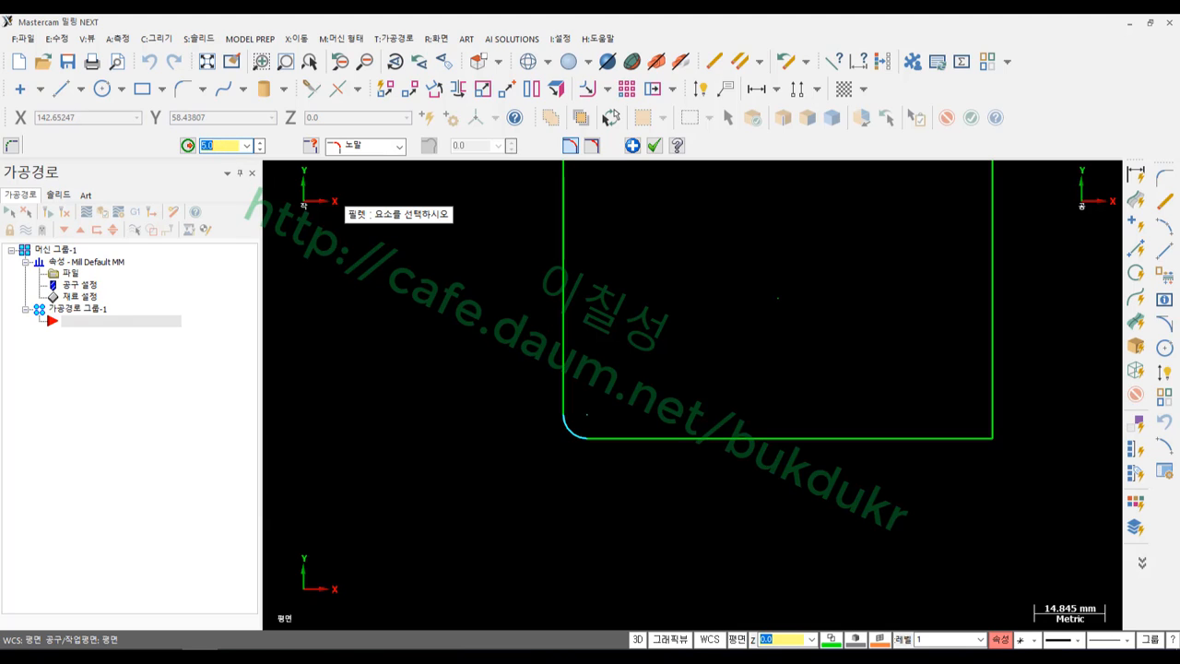
pyautogui.write('10')
pyautogui.press('Return')
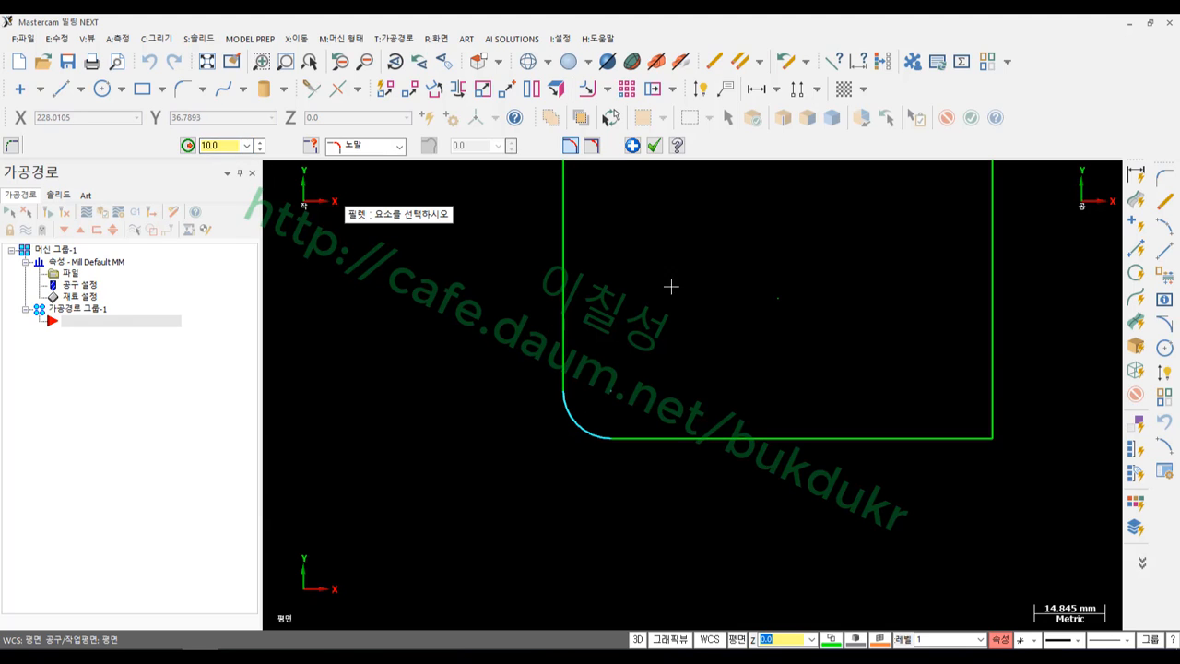
pyautogui.scroll(-2, 651, 342)
pyautogui.scroll(1, 701, 264)
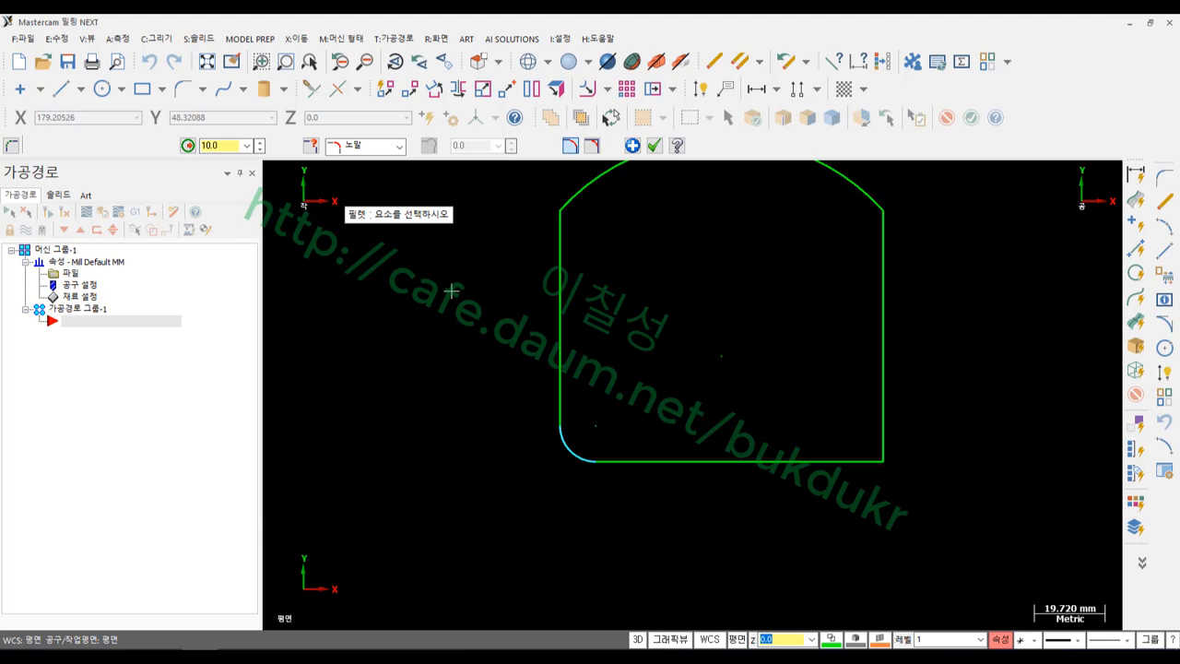
pyautogui.click(400, 147)
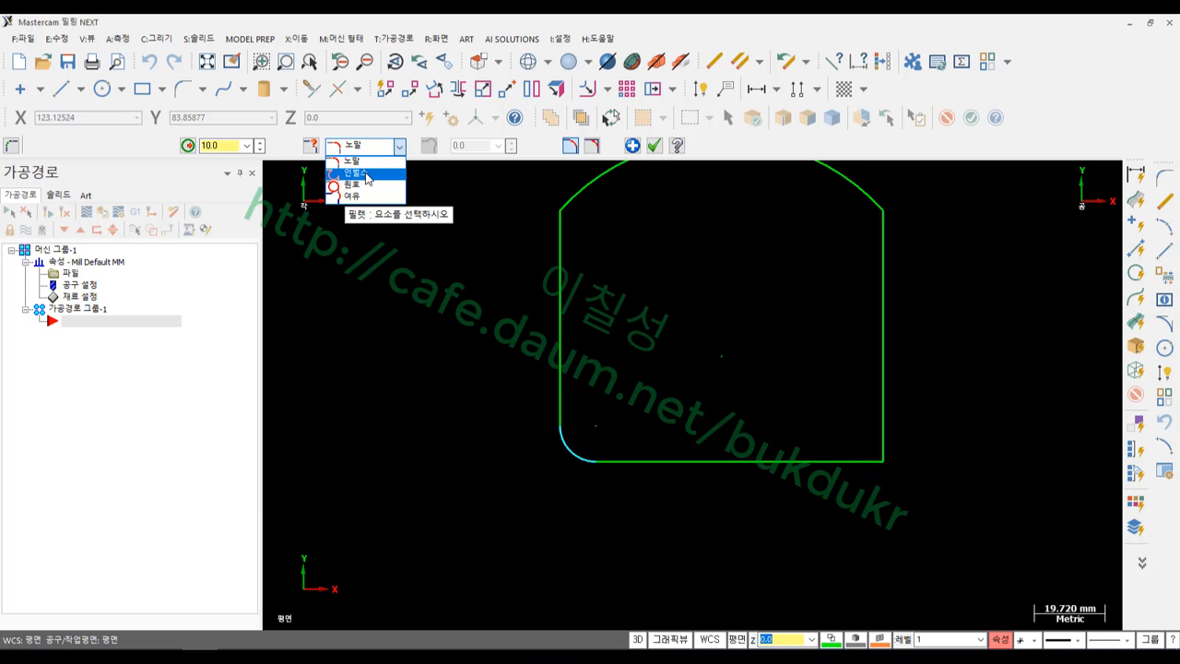
# Try the inverse (인벌스), full-circle (원호) and normal (노말) fillet styles, then settle on clearance (여유)
pyautogui.click(367, 178)
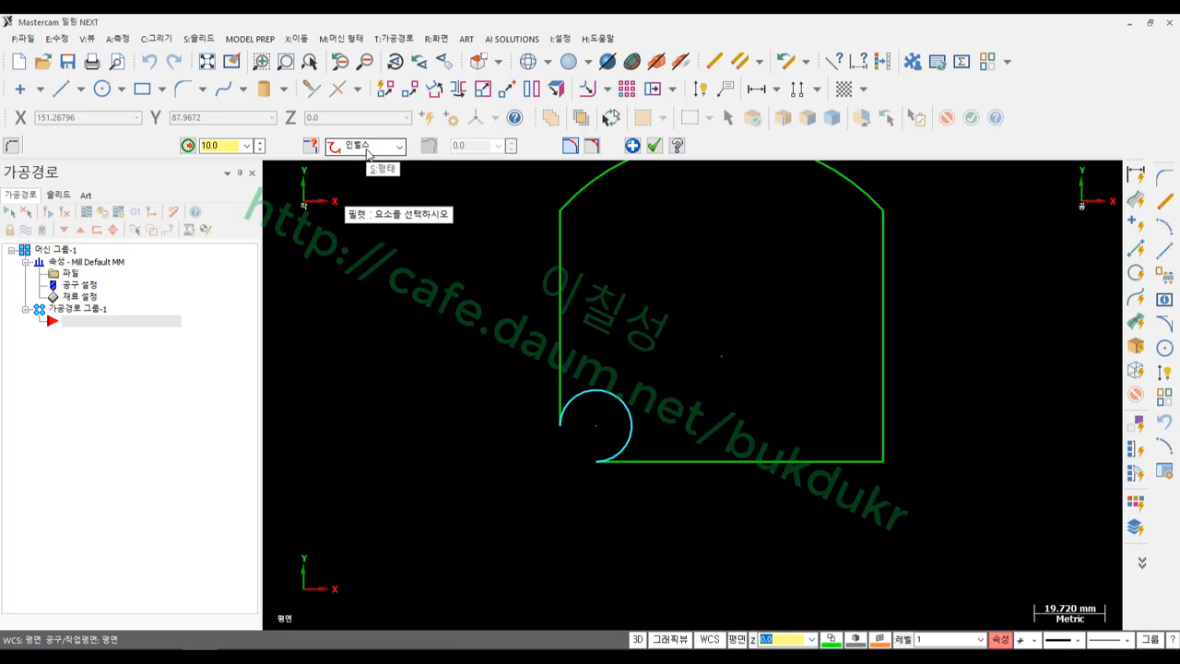
pyautogui.click(370, 153)
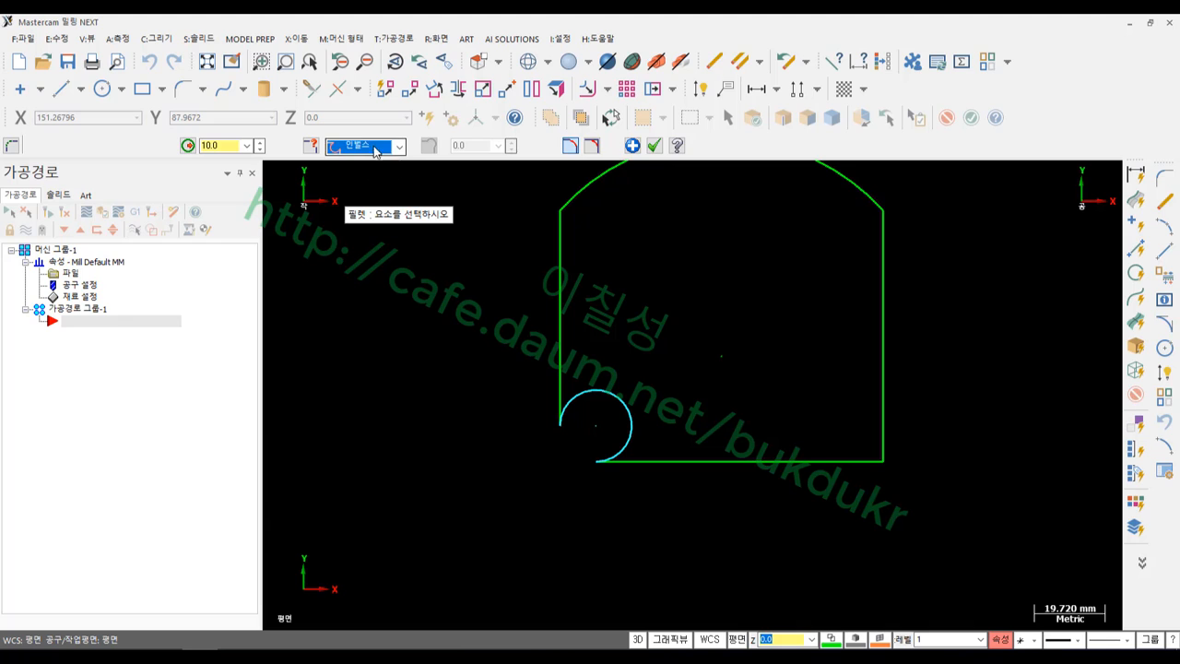
pyautogui.click(361, 180)
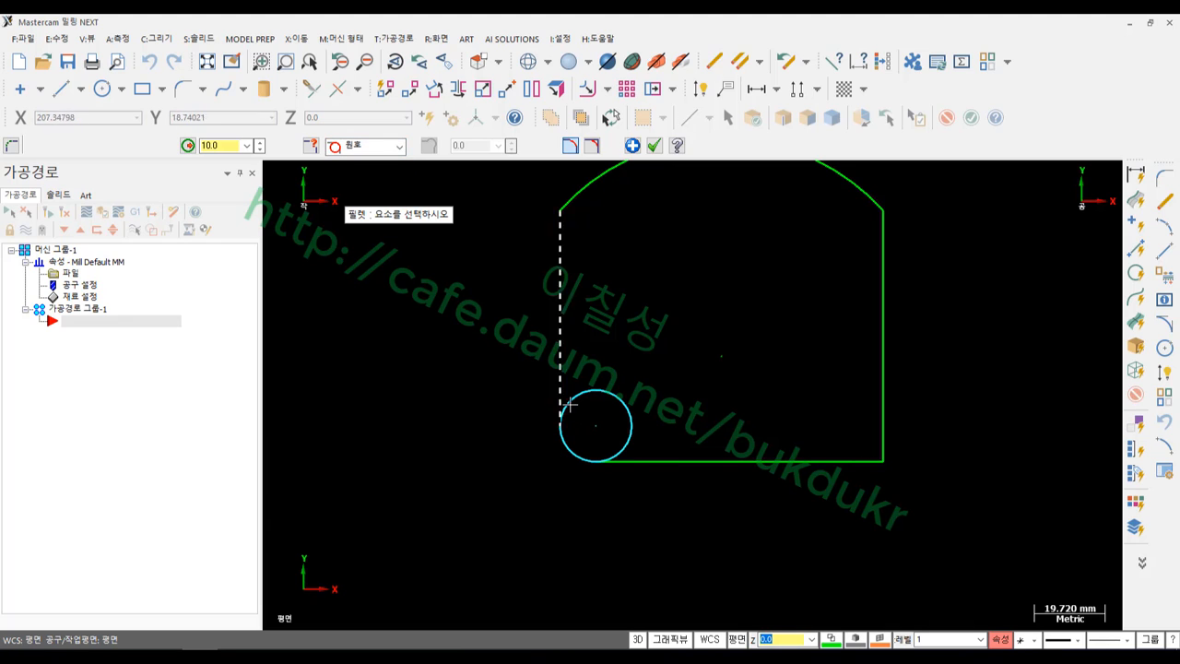
pyautogui.click(399, 146)
pyautogui.click(353, 161)
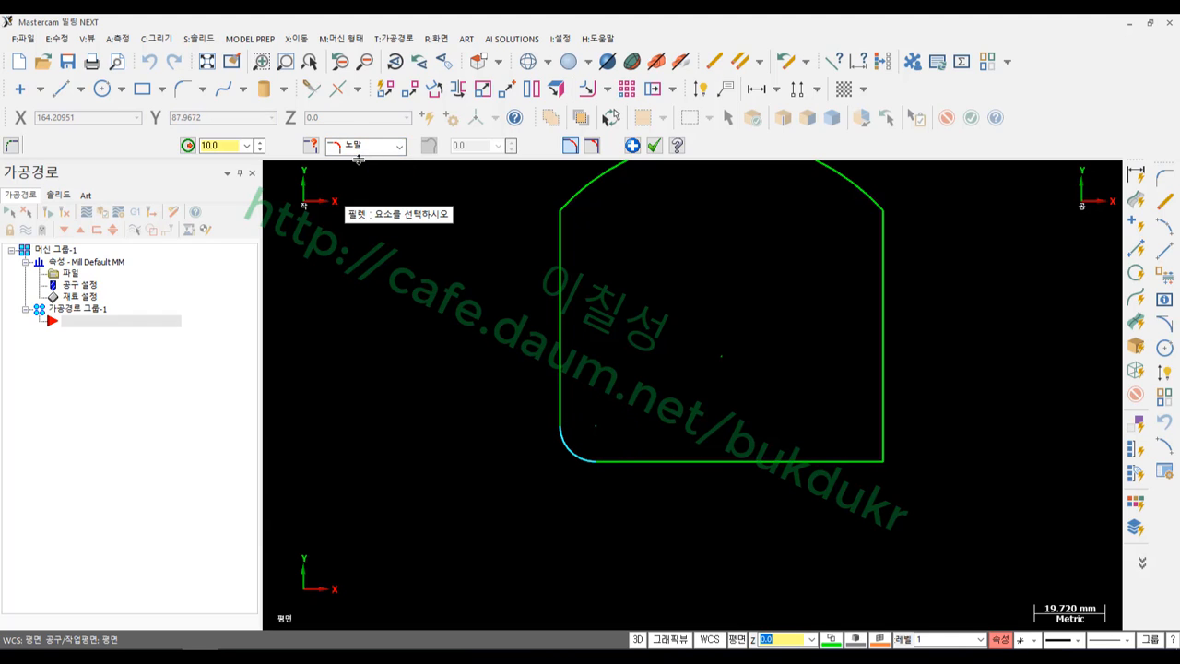
pyautogui.click(399, 146)
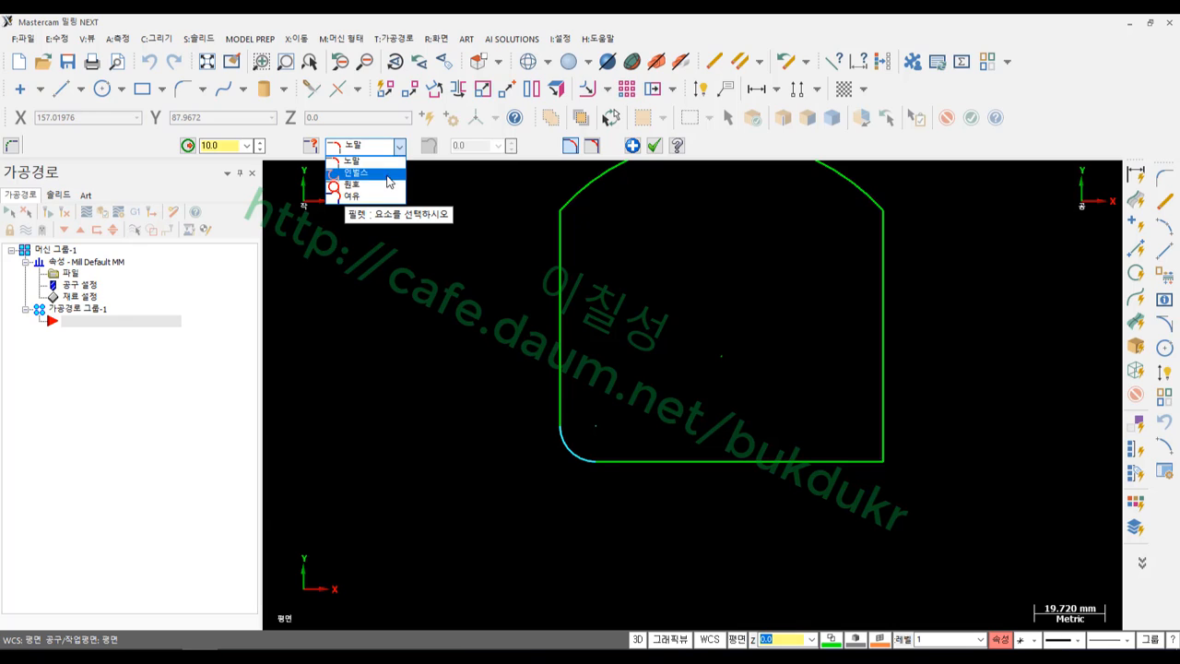
pyautogui.click(386, 172)
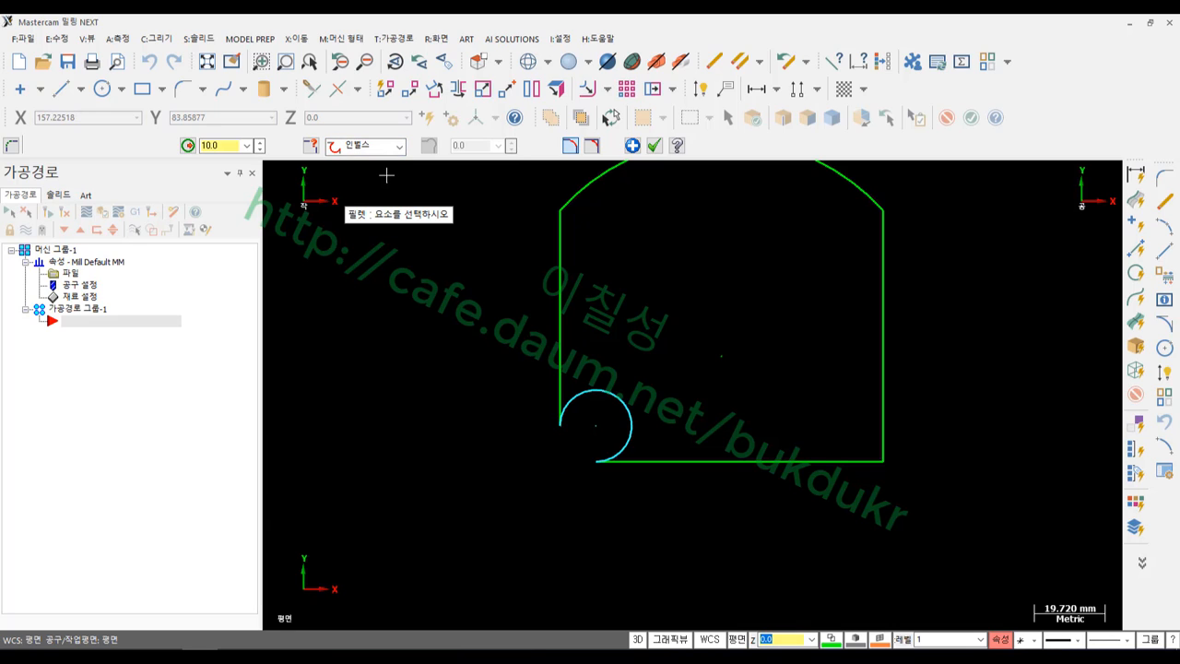
pyautogui.click(390, 148)
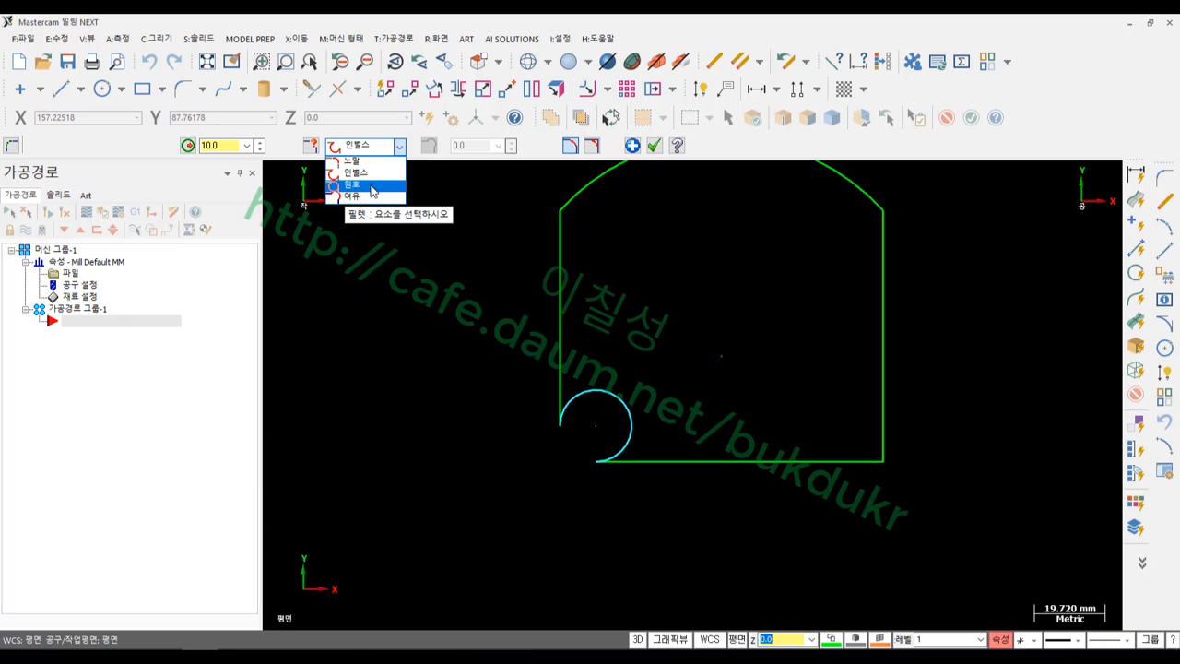
pyautogui.click(370, 185)
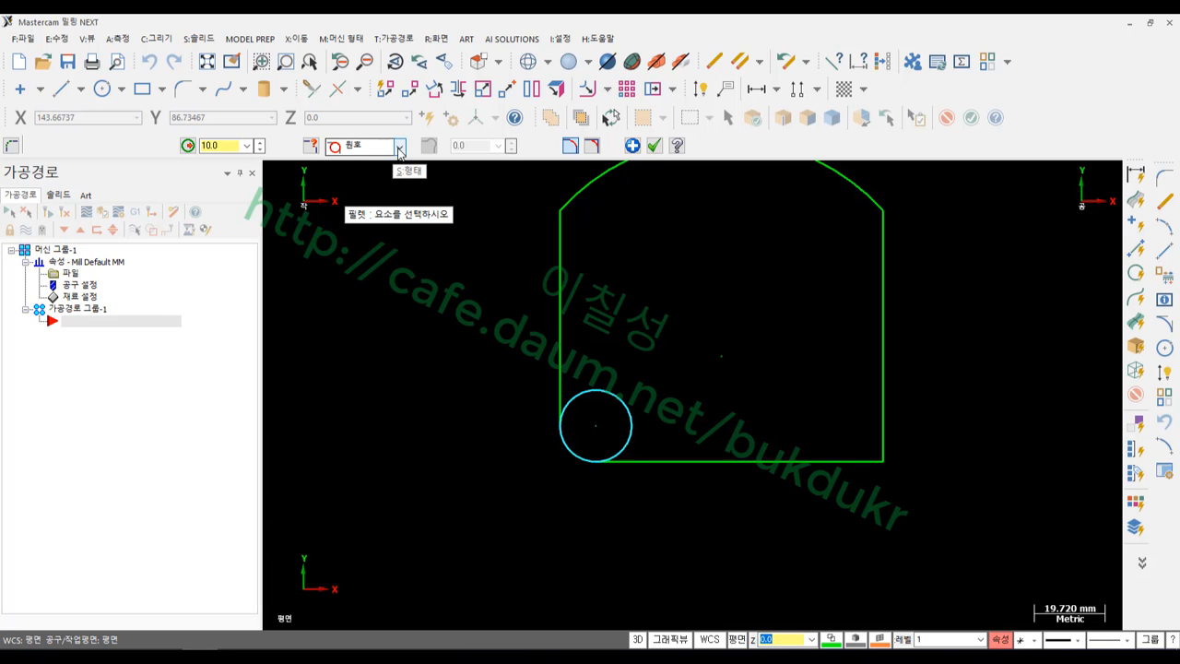
pyautogui.click(399, 148)
pyautogui.click(365, 194)
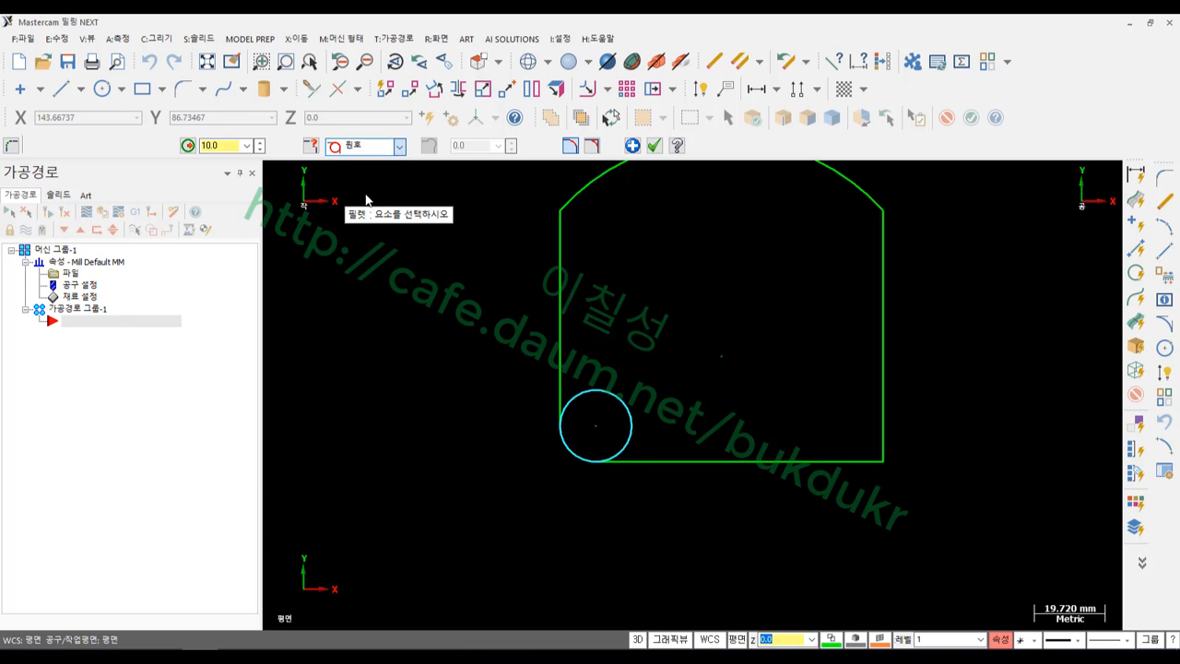
pyautogui.scroll(-1, 660, 322)
# Turn on edge trimming for the 10.0 clearance fillet and preview the corner arc
pyautogui.scroll(1, 693, 218)
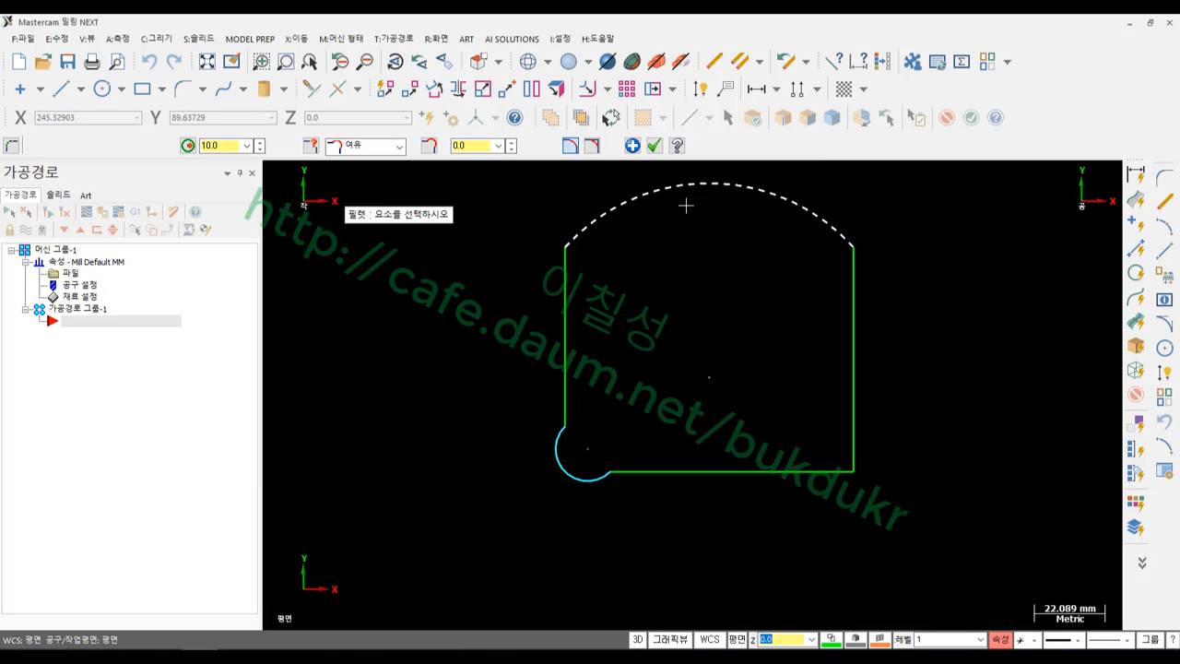
pyautogui.scroll(1, 678, 314)
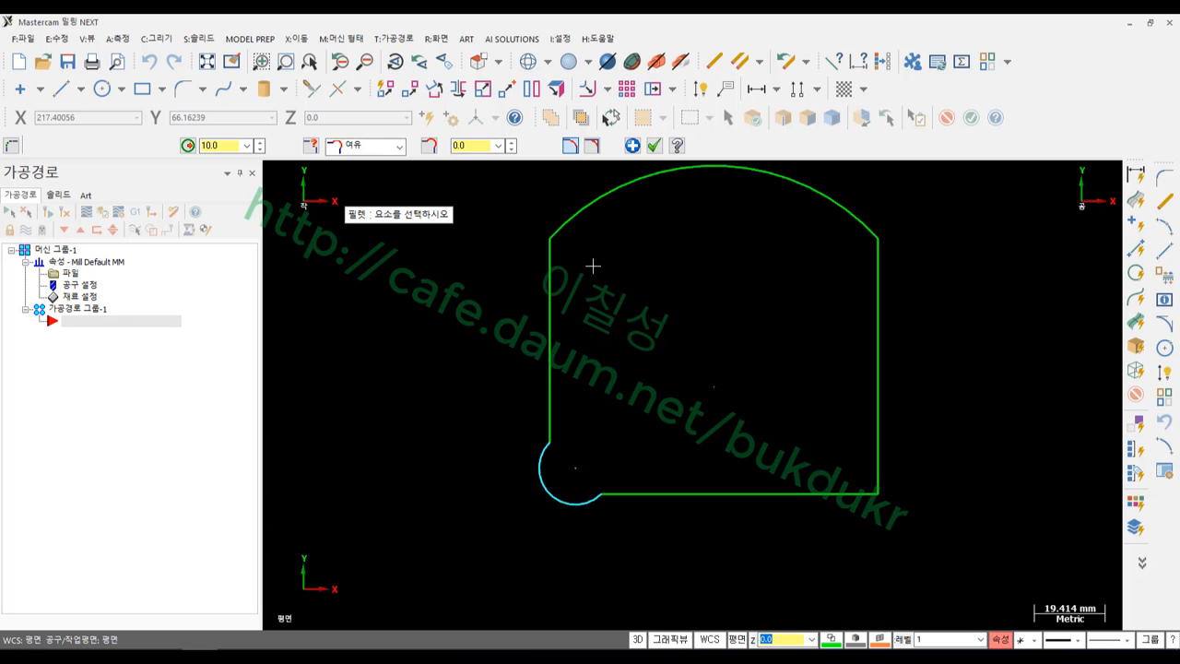
pyautogui.click(587, 149)
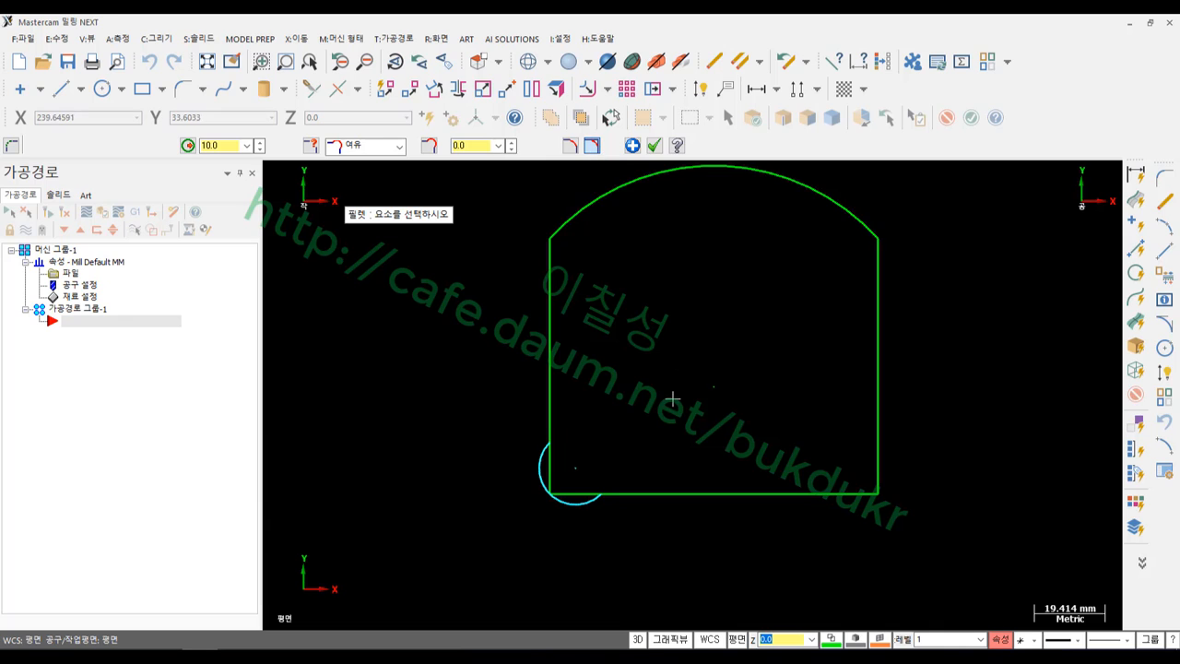
pyautogui.scroll(-1, 672, 400)
pyautogui.scroll(1, 719, 349)
pyautogui.scroll(3, 543, 508)
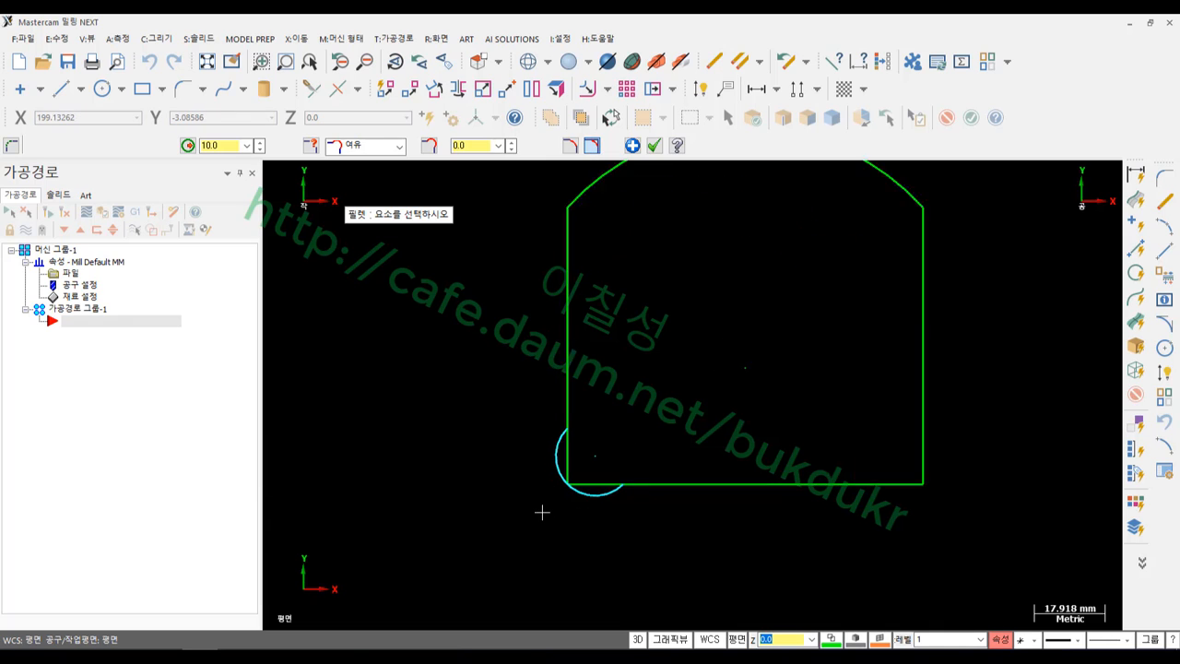
pyautogui.scroll(-2, 551, 490)
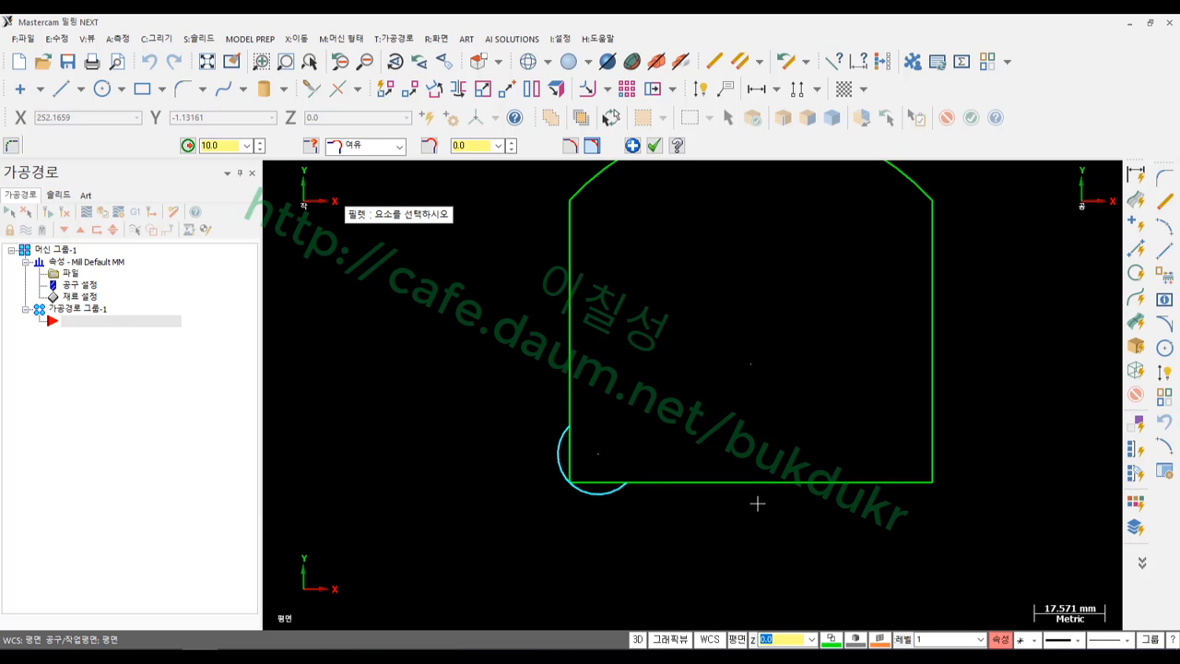
pyautogui.scroll(-2, 679, 522)
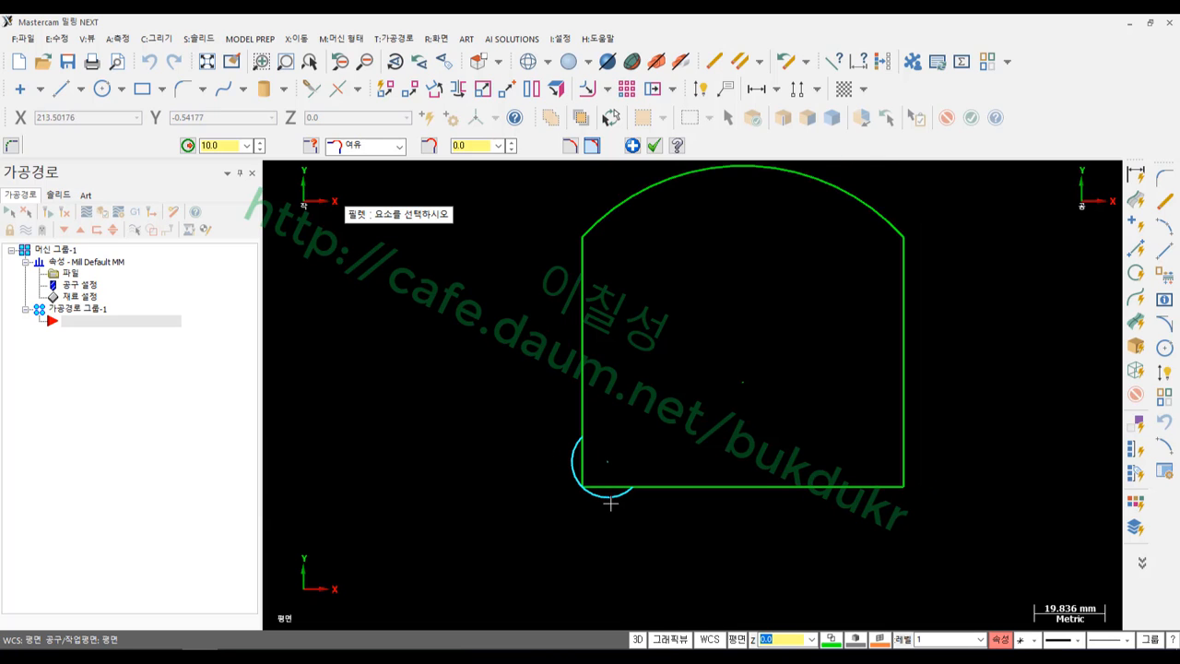
pyautogui.scroll(3, 600, 522)
pyautogui.scroll(3, 603, 507)
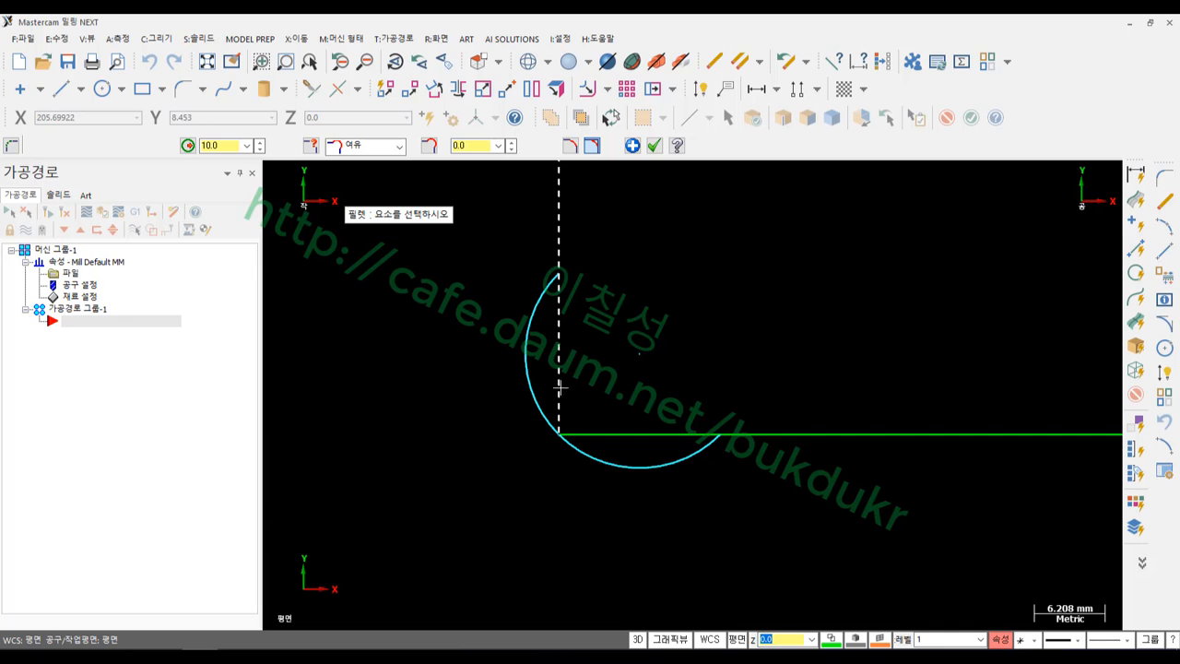
pyautogui.scroll(2, 566, 431)
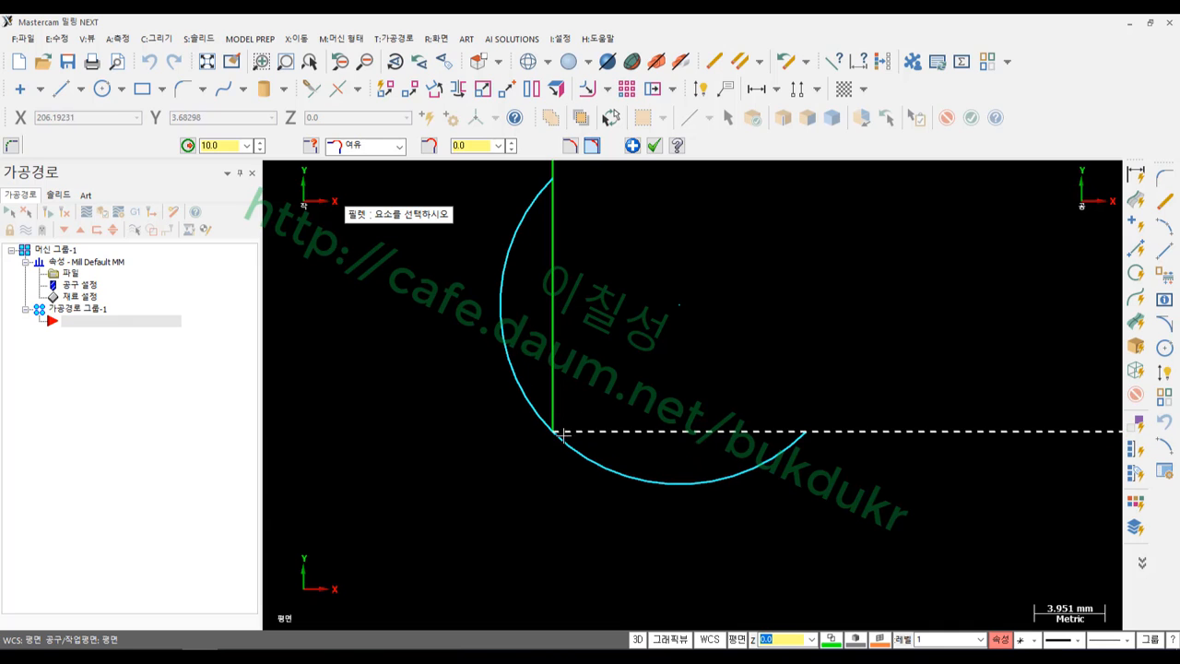
pyautogui.scroll(-1, 564, 460)
pyautogui.scroll(-1, 570, 462)
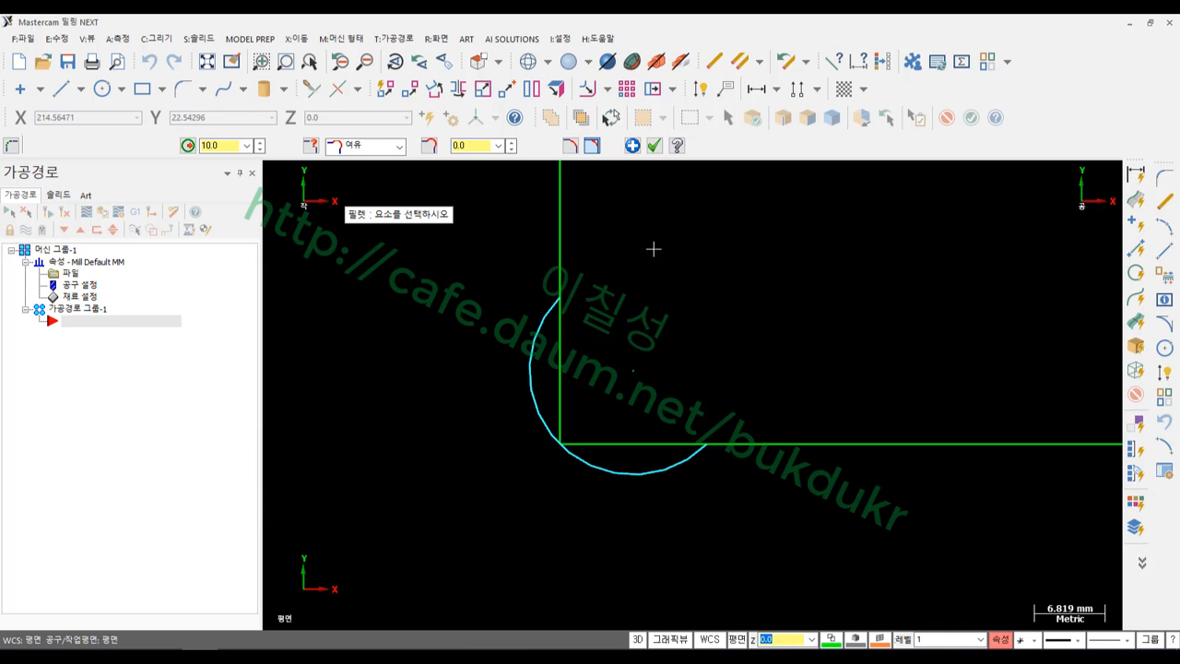
# Confirm the corner fillet and place a 10 mm diameter circle inside the arc
pyautogui.click(653, 145)
pyautogui.click(101, 89)
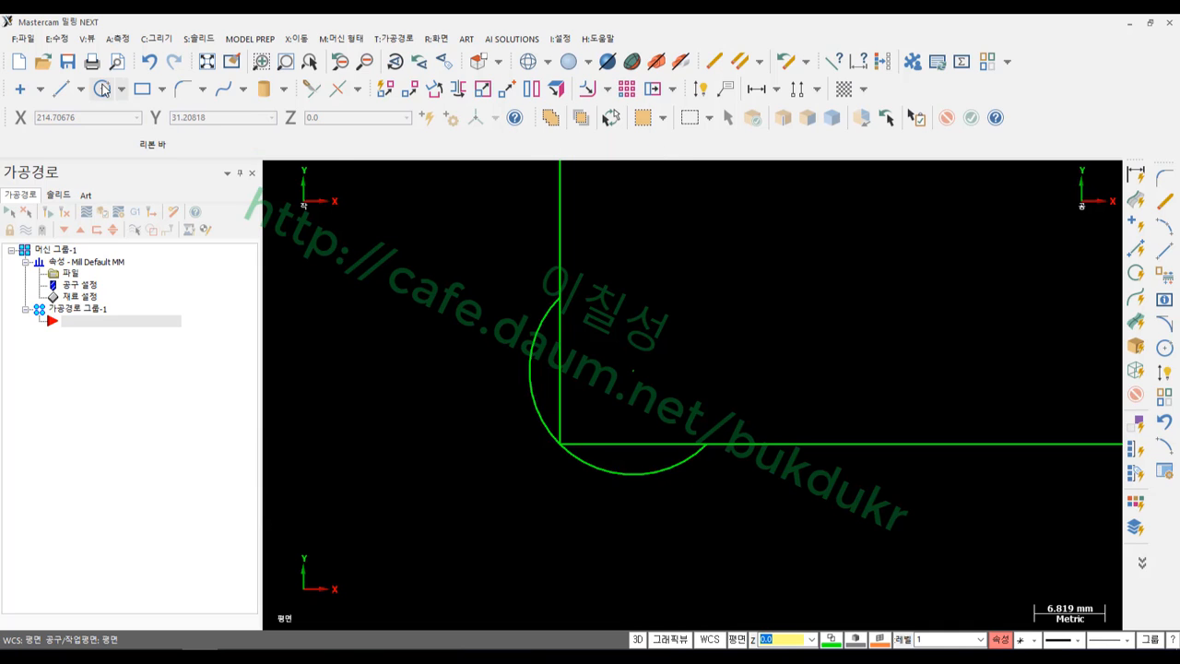
pyautogui.scroll(-1, 630, 443)
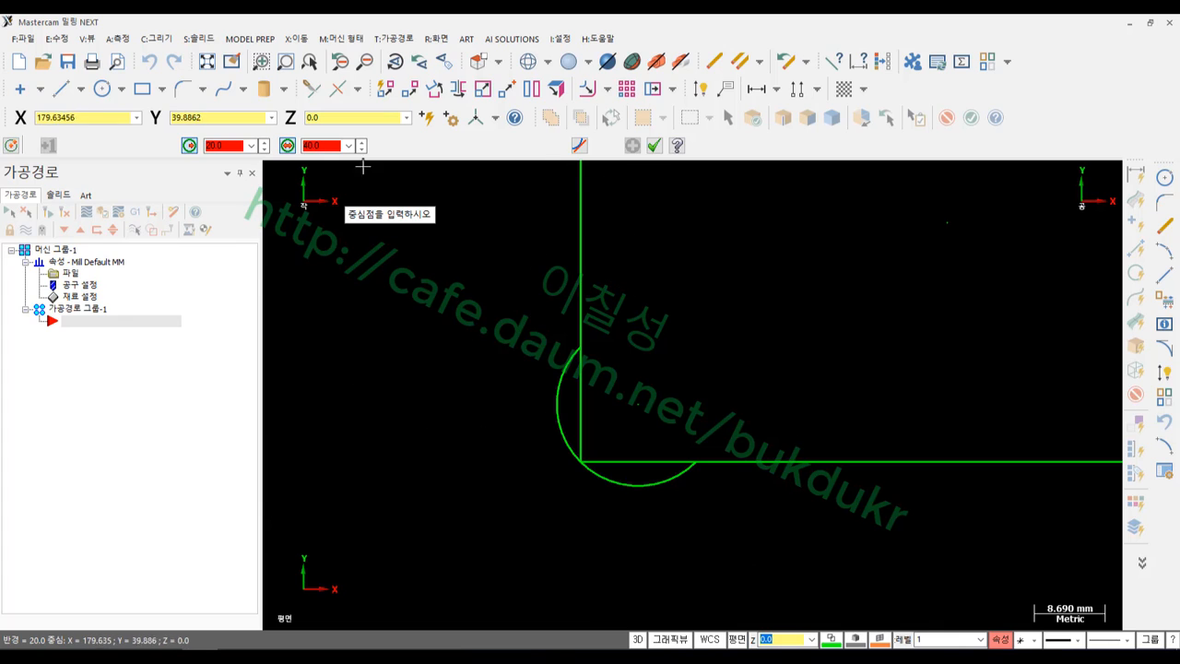
pyautogui.click(326, 146)
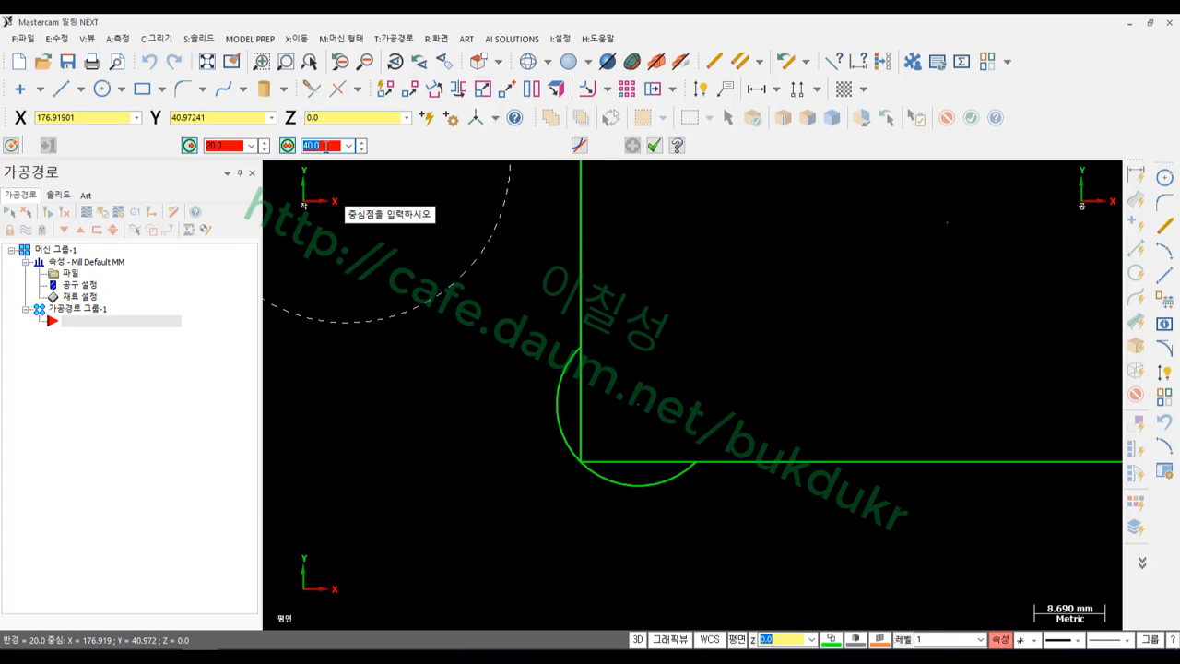
pyautogui.write('10')
pyautogui.press('Return')
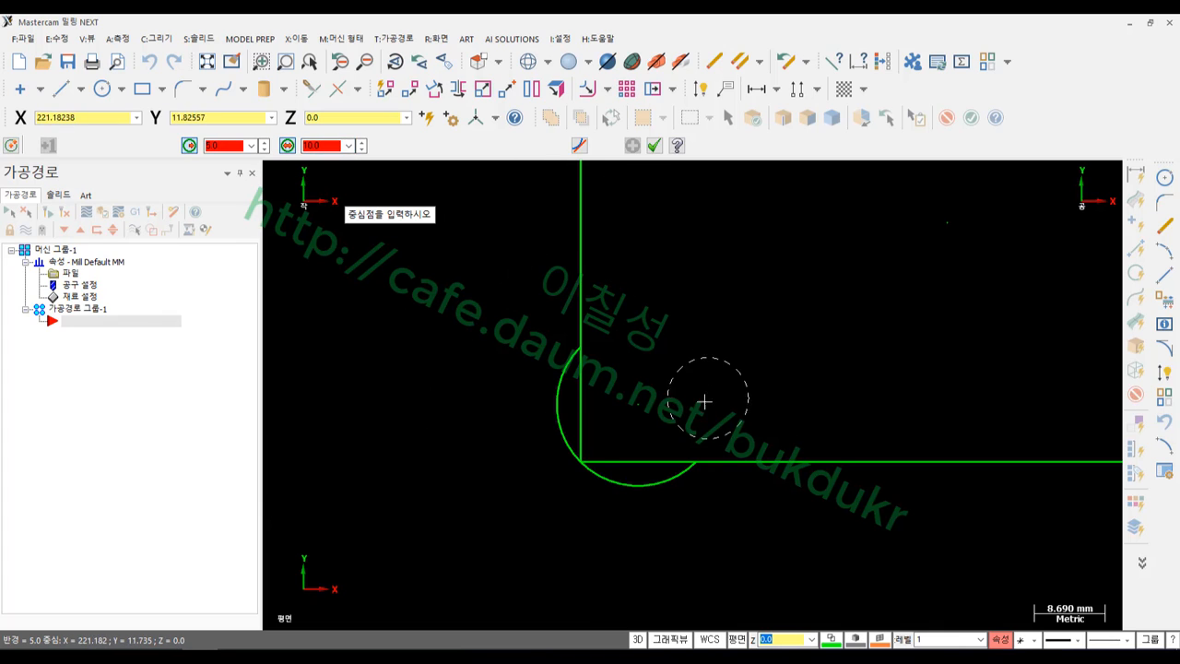
pyautogui.click(622, 418)
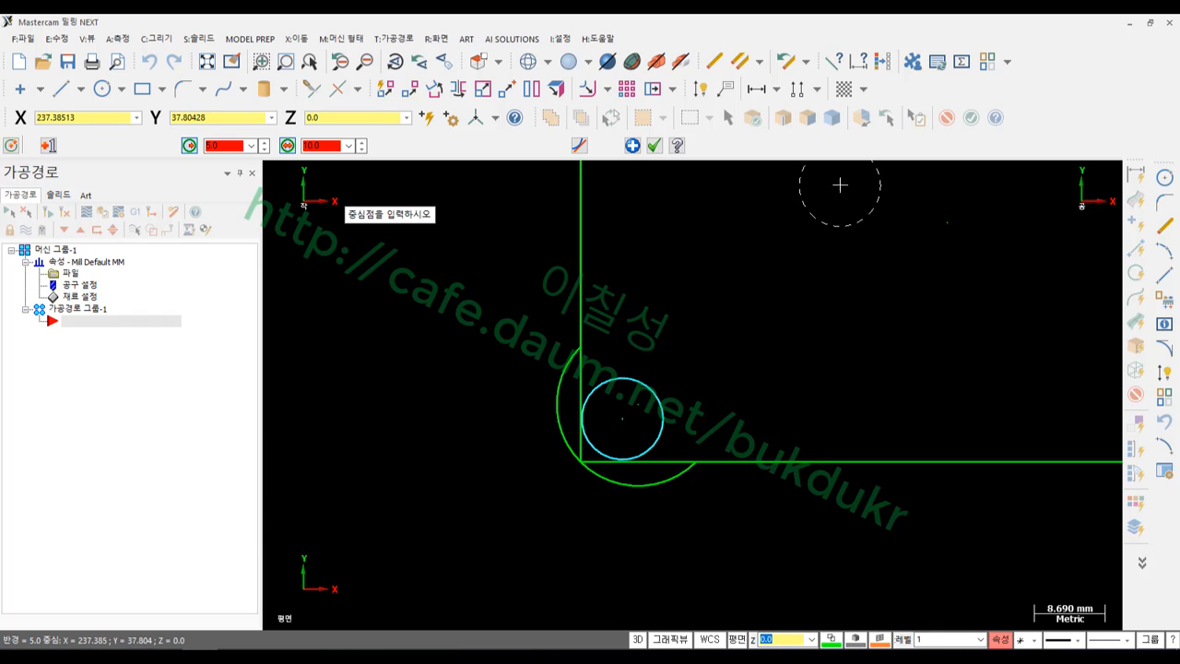
pyautogui.click(654, 144)
# Select geometry around the corner arc and pick an option from the right-click menu
pyautogui.scroll(3, 559, 493)
pyautogui.click(599, 402)
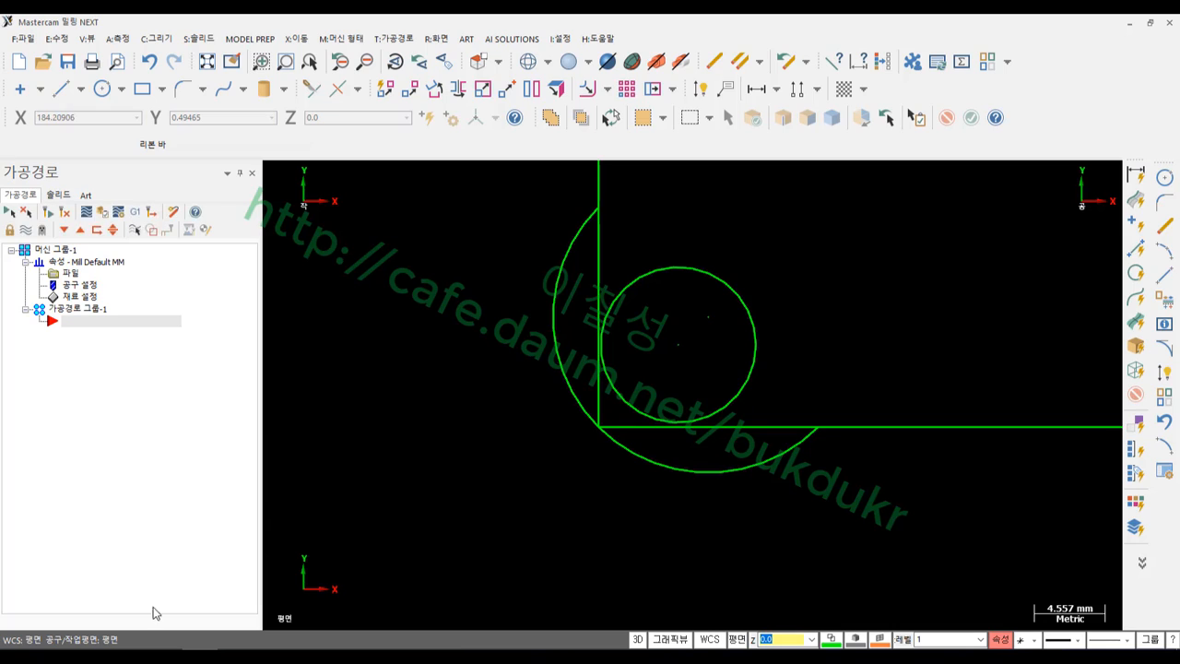
pyautogui.moveTo(602, 362)
pyautogui.mouseDown()
pyautogui.moveTo(600, 419)
pyautogui.moveTo(615, 388)
pyautogui.moveTo(655, 423)
pyautogui.mouseUp()
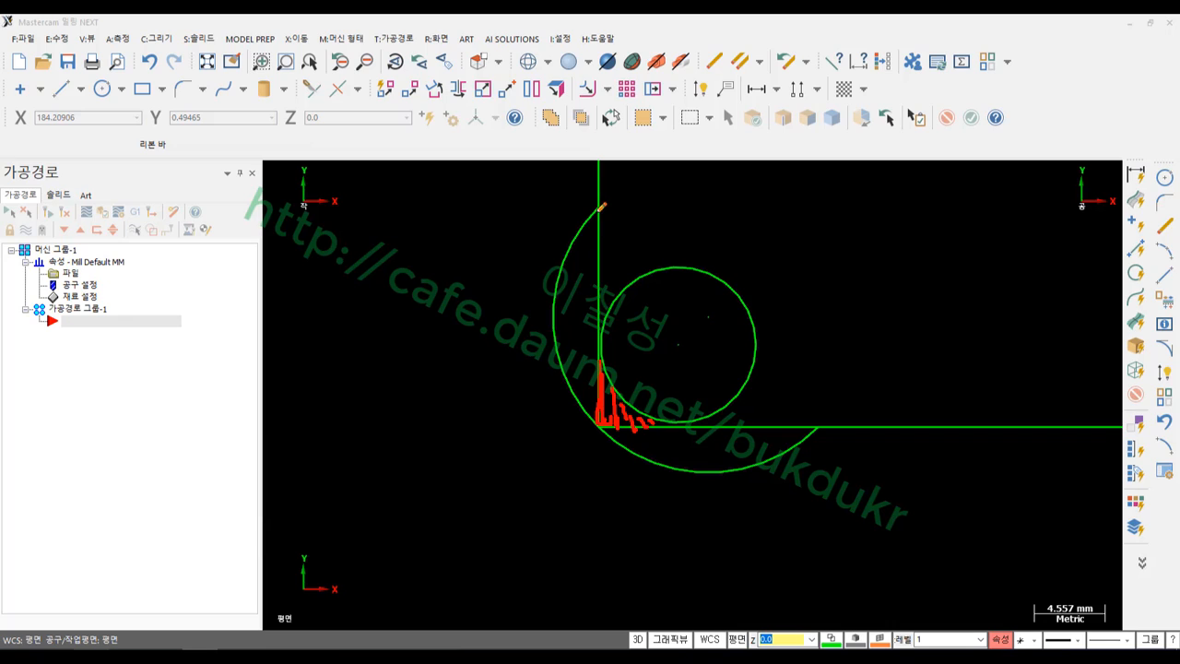
pyautogui.moveTo(597, 210)
pyautogui.mouseDown()
pyautogui.moveTo(601, 404)
pyautogui.moveTo(640, 422)
pyautogui.moveTo(839, 420)
pyautogui.mouseUp()
pyautogui.moveTo(600, 350)
pyautogui.mouseDown()
pyautogui.moveTo(630, 398)
pyautogui.moveTo(678, 422)
pyautogui.moveTo(641, 409)
pyautogui.moveTo(605, 347)
pyautogui.mouseUp()
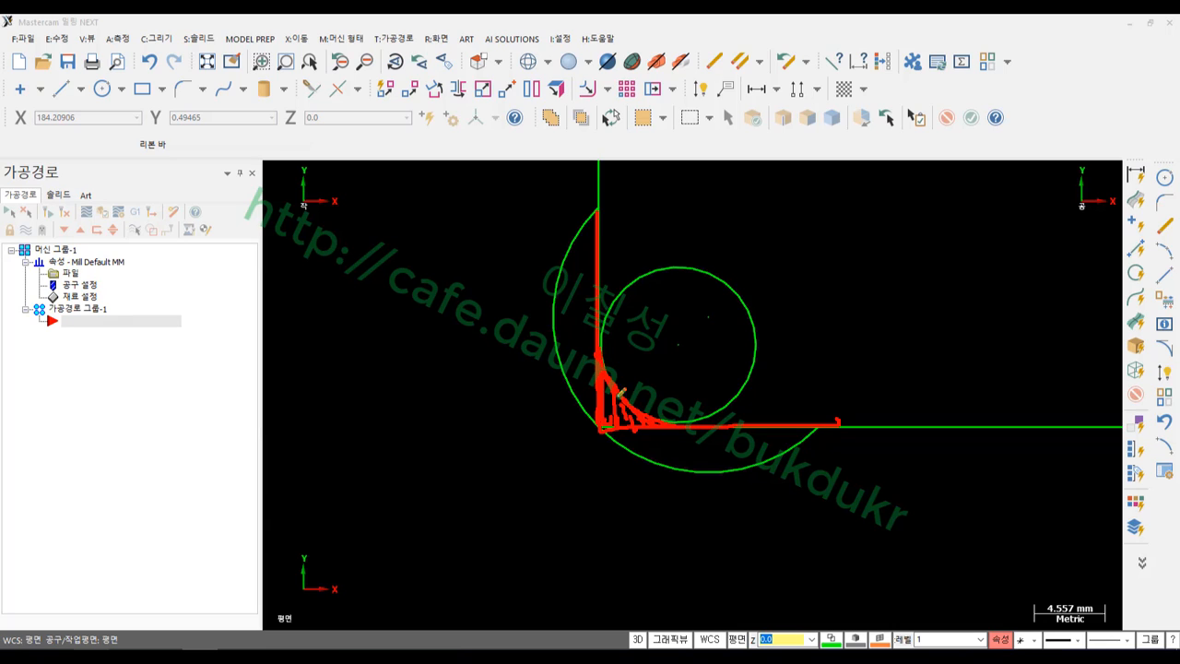
pyautogui.moveTo(619, 392); pyautogui.dragTo(651, 407)
pyautogui.rightClick(484, 510)
pyautogui.click(521, 503)
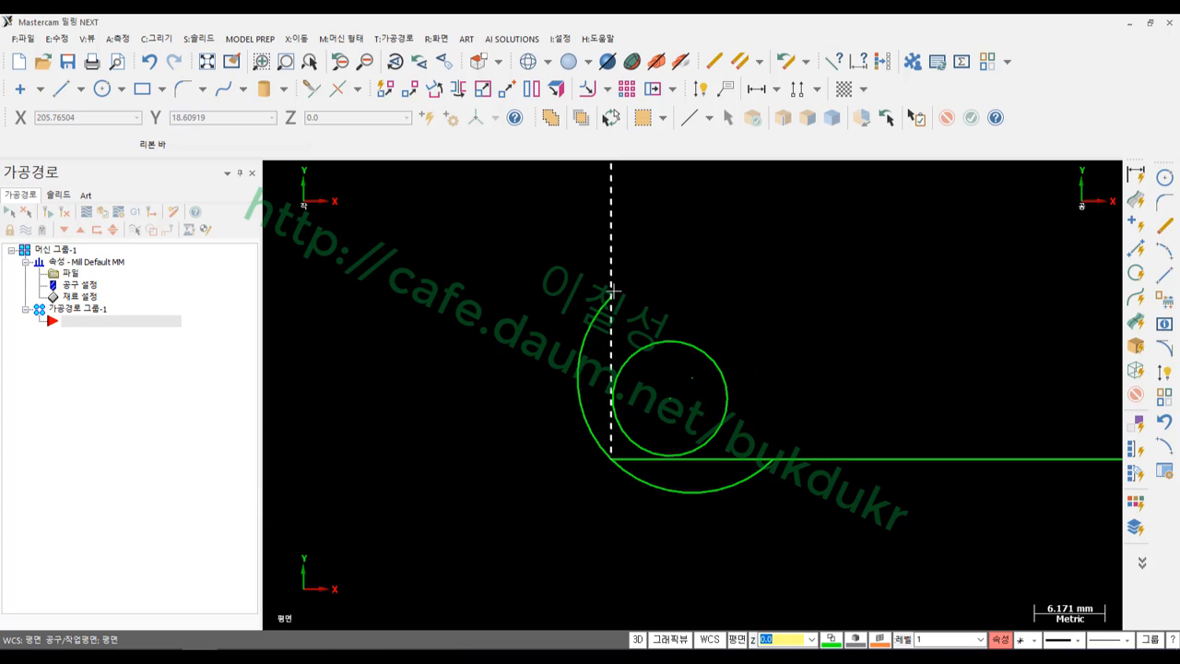
# Move the small circle with Dynamic Xform from its centre into the inside corner
pyautogui.click(674, 341)
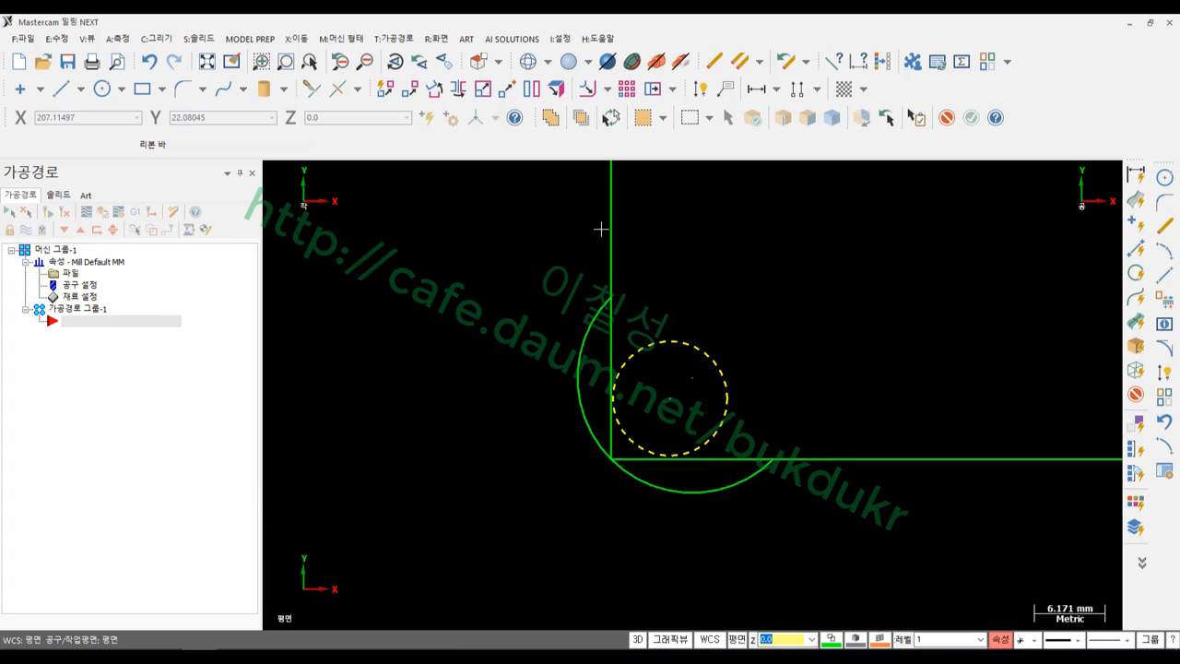
pyautogui.click(385, 88)
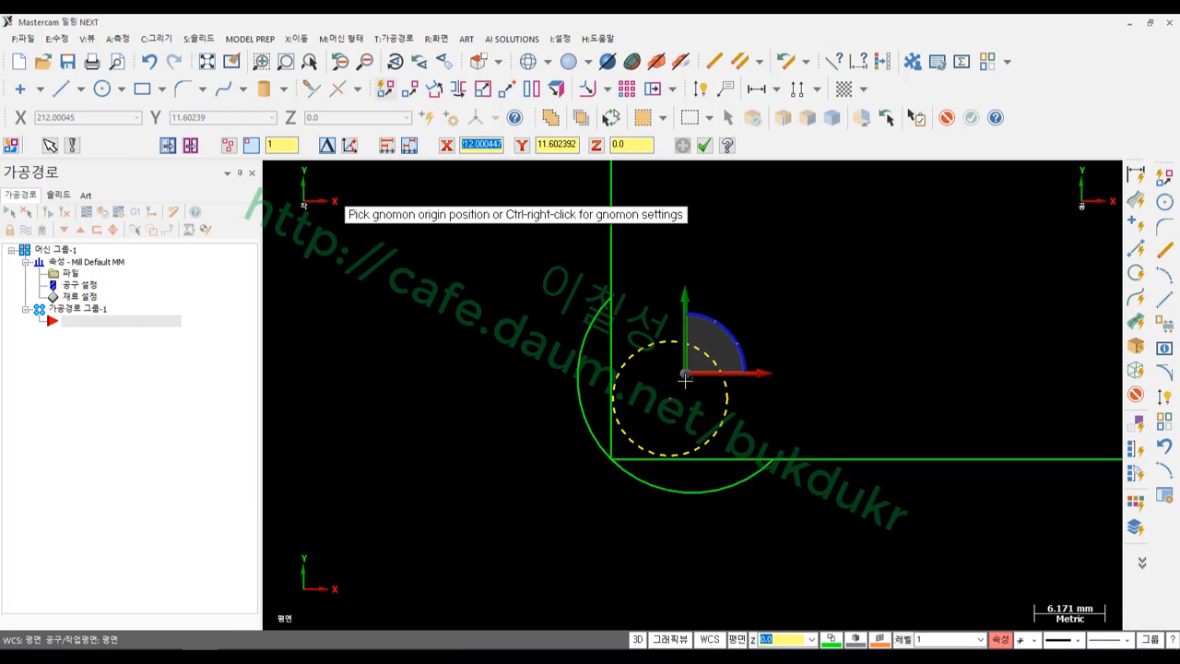
pyautogui.click(672, 406)
pyautogui.click(670, 400)
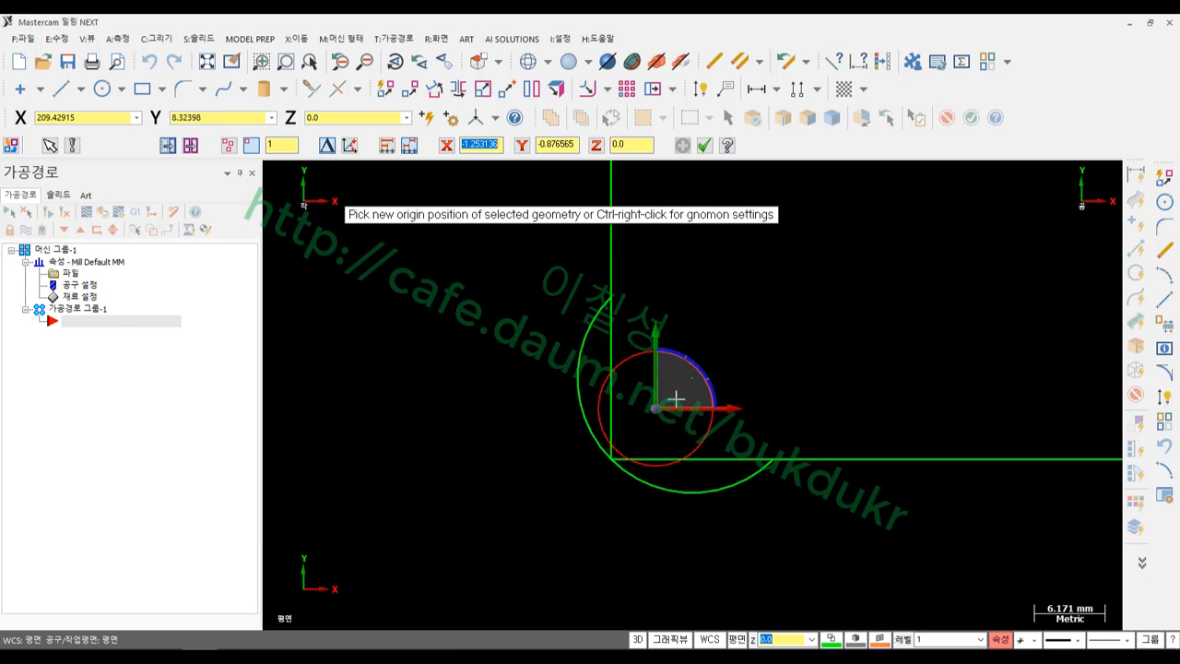
pyautogui.click(704, 146)
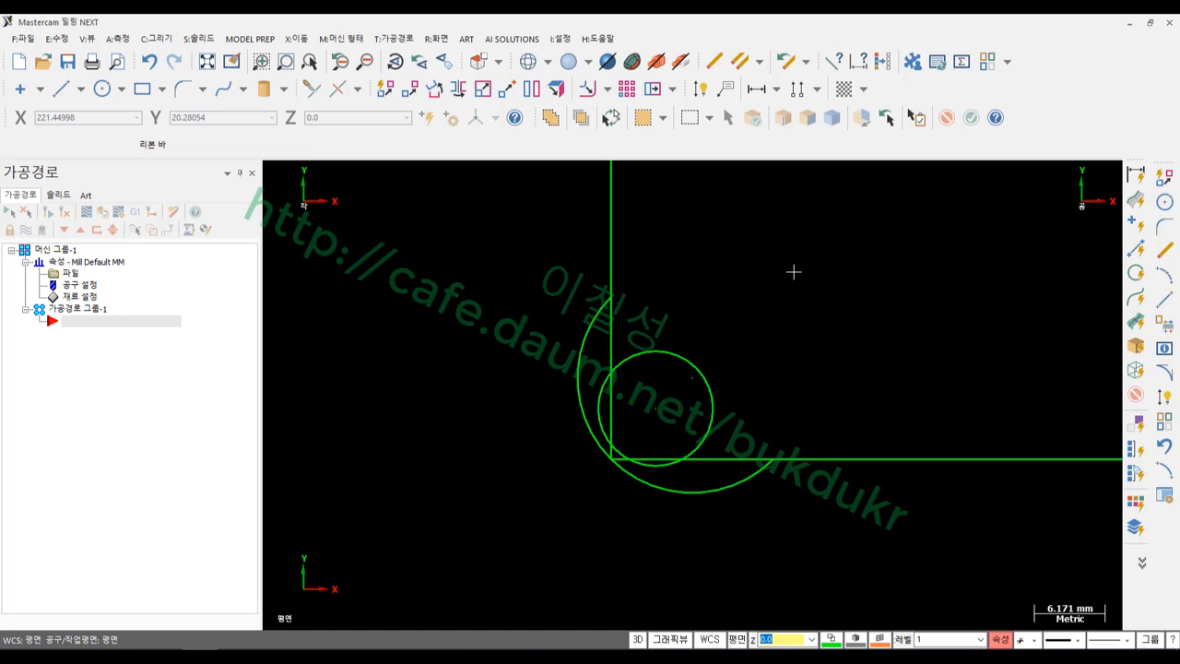
# Delete the small circle and select the large corner arc
pyautogui.click(692, 346)
pyautogui.press('Delete')
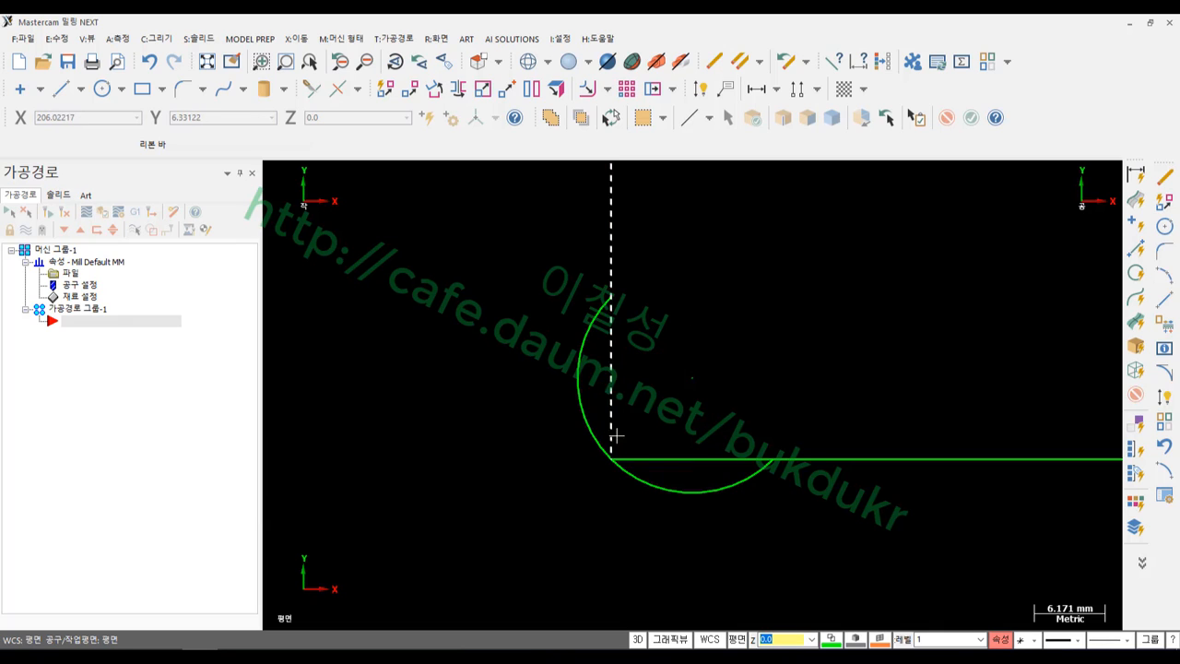
pyautogui.scroll(3, 619, 473)
pyautogui.click(585, 421)
pyautogui.scroll(-2, 656, 450)
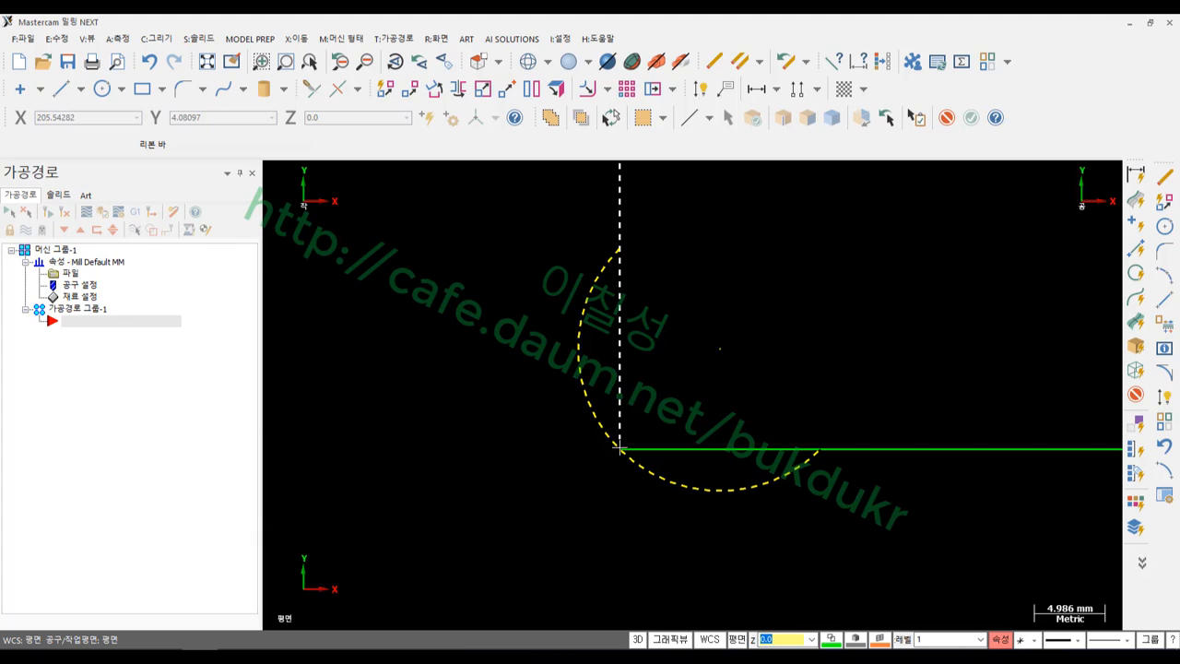
pyautogui.scroll(-2, 482, 492)
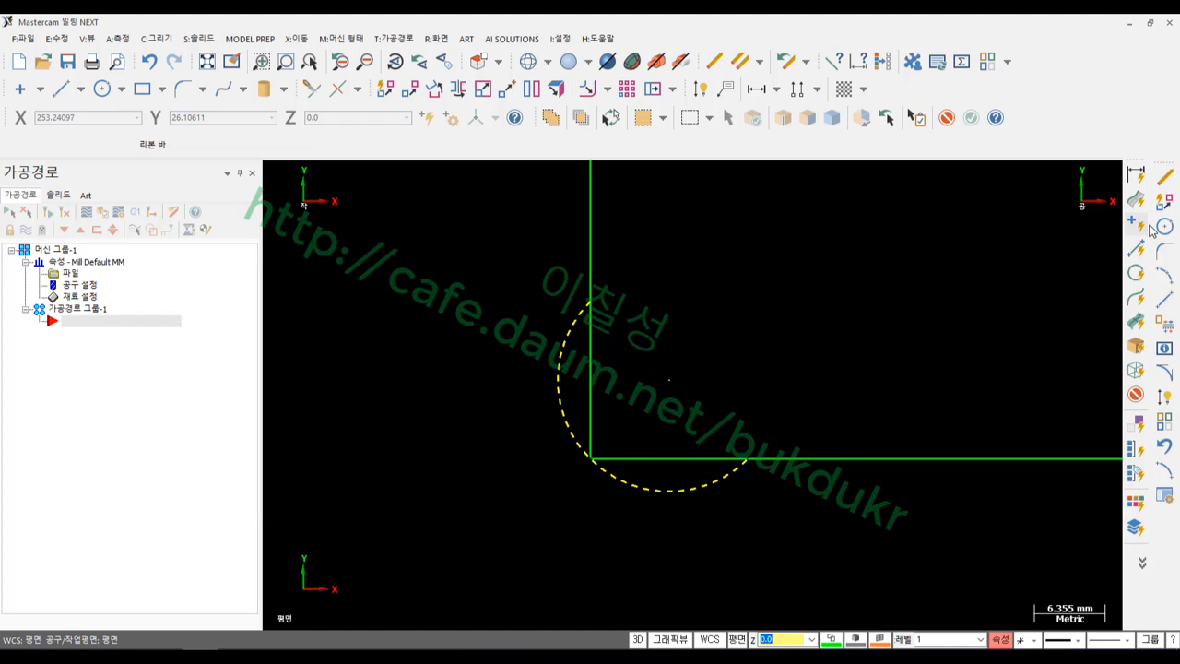
# Start a new fillet on the vertical and horizontal lines with a 1.0 clearance
pyautogui.click(1164, 249)
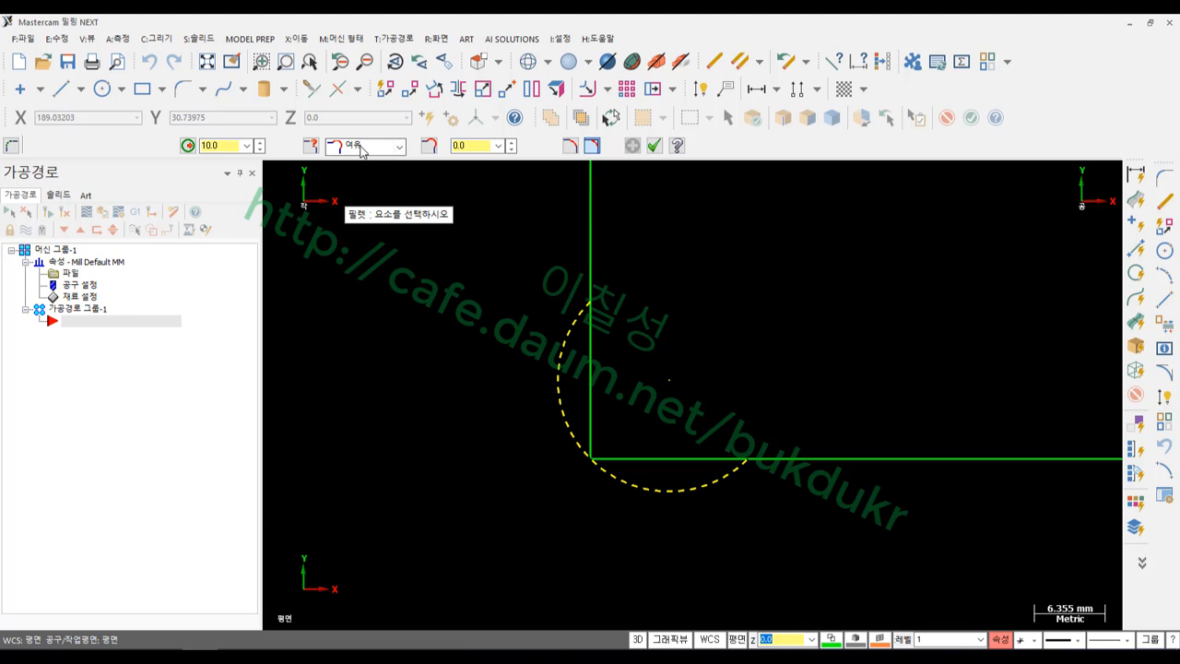
pyautogui.click(583, 239)
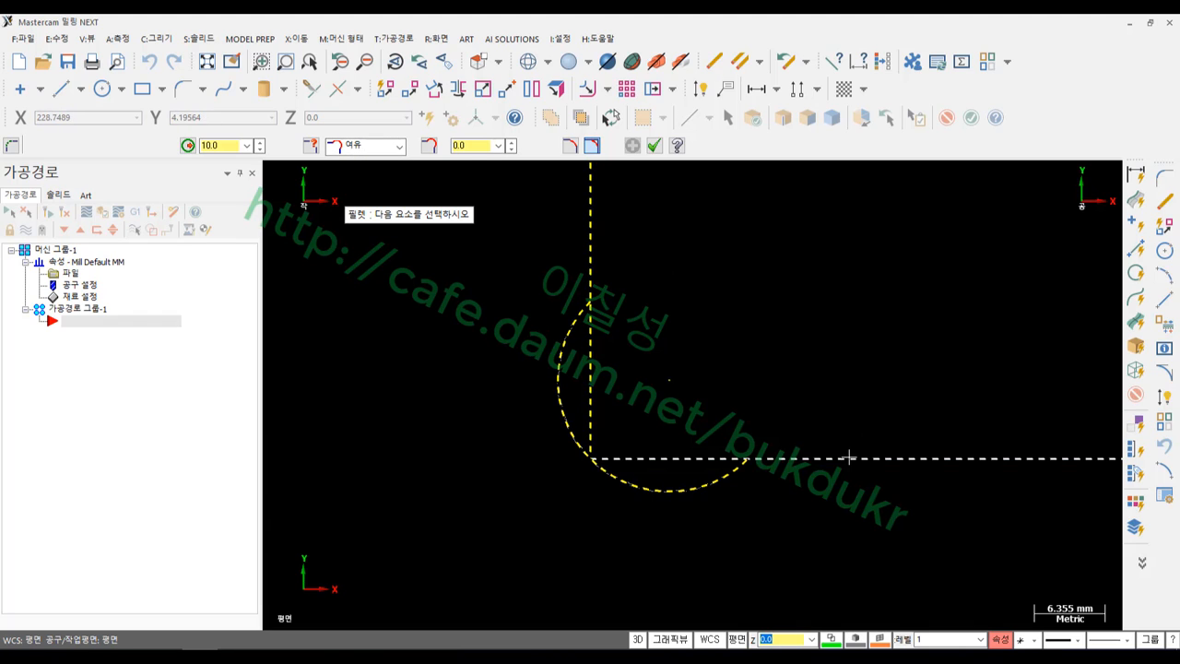
pyautogui.click(848, 457)
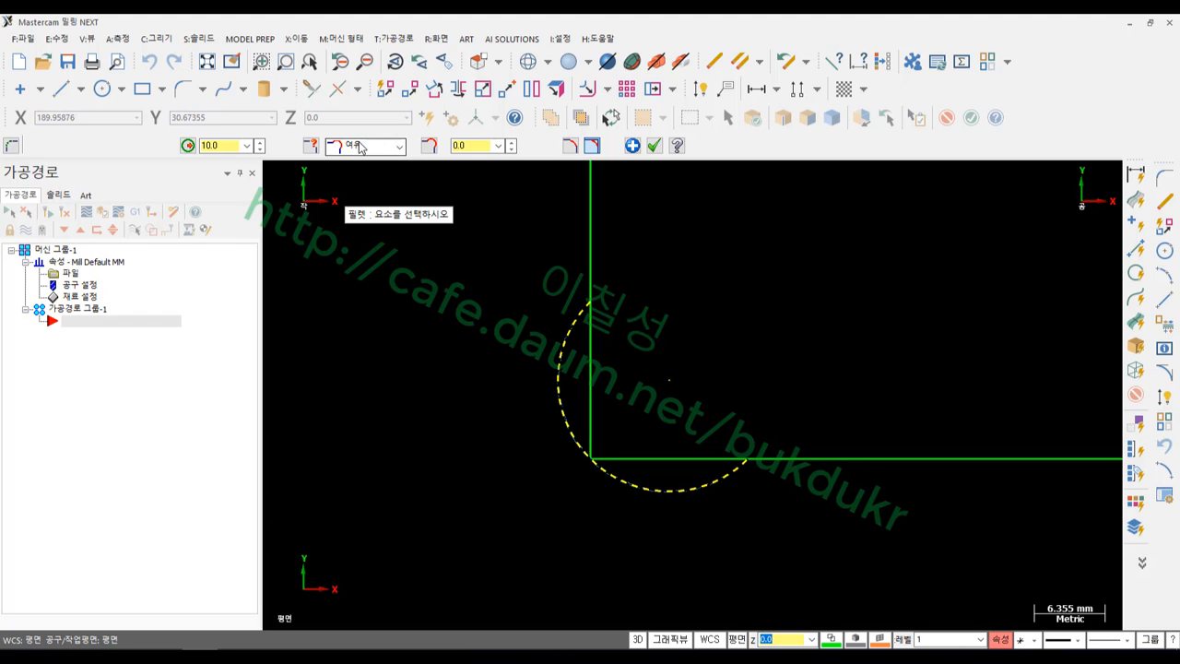
pyautogui.click(475, 145)
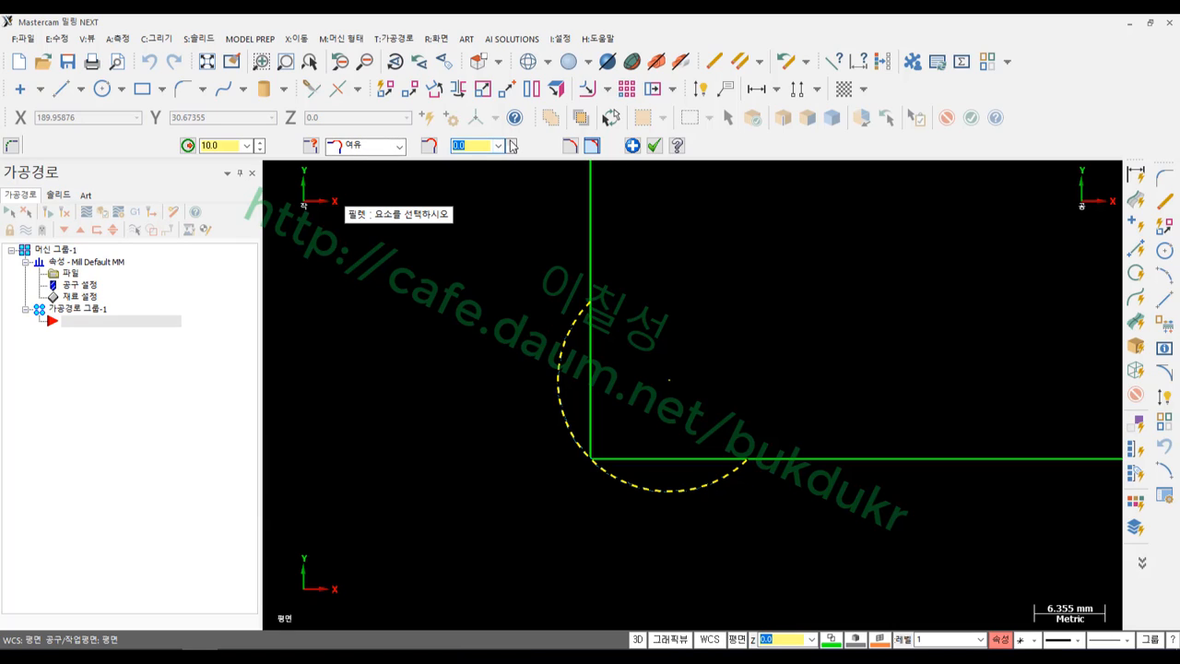
pyautogui.click(477, 145)
pyautogui.write('1')
pyautogui.press('Return')
pyautogui.scroll(-1, 791, 323)
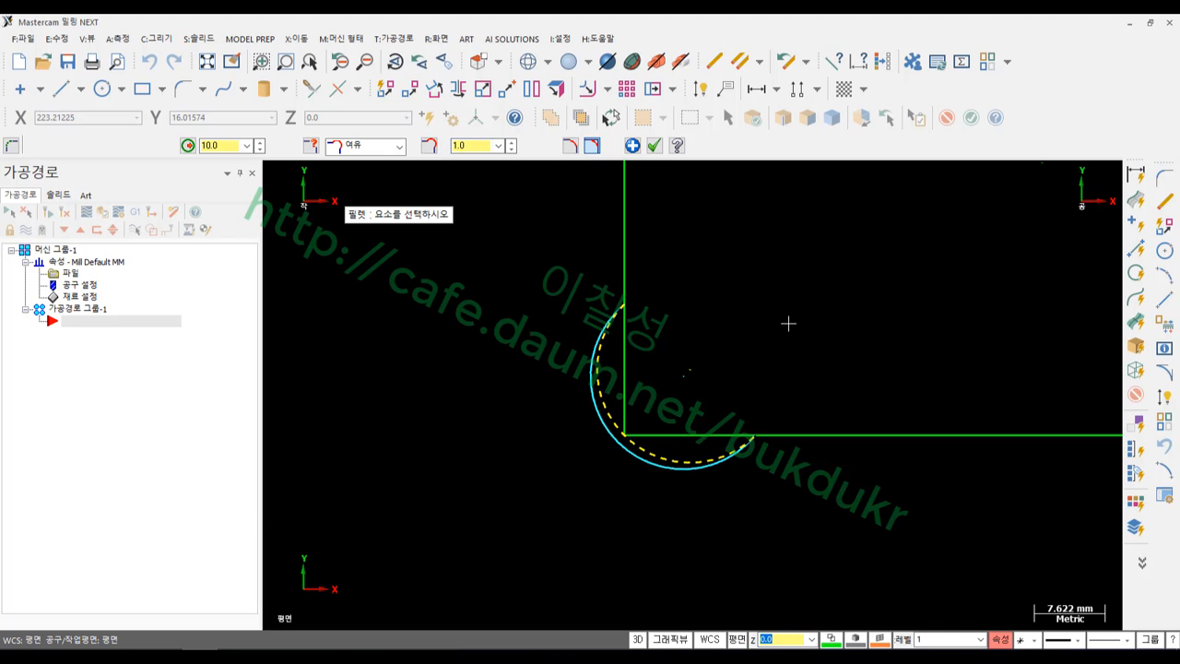
pyautogui.scroll(1, 774, 249)
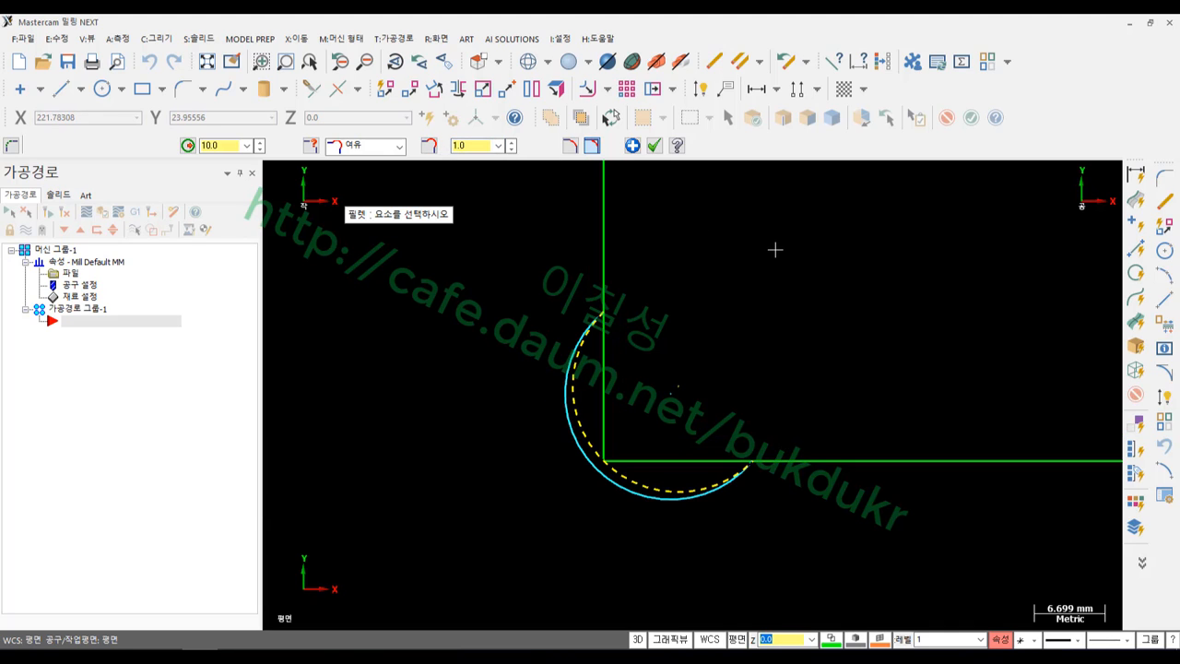
pyautogui.scroll(1, 719, 323)
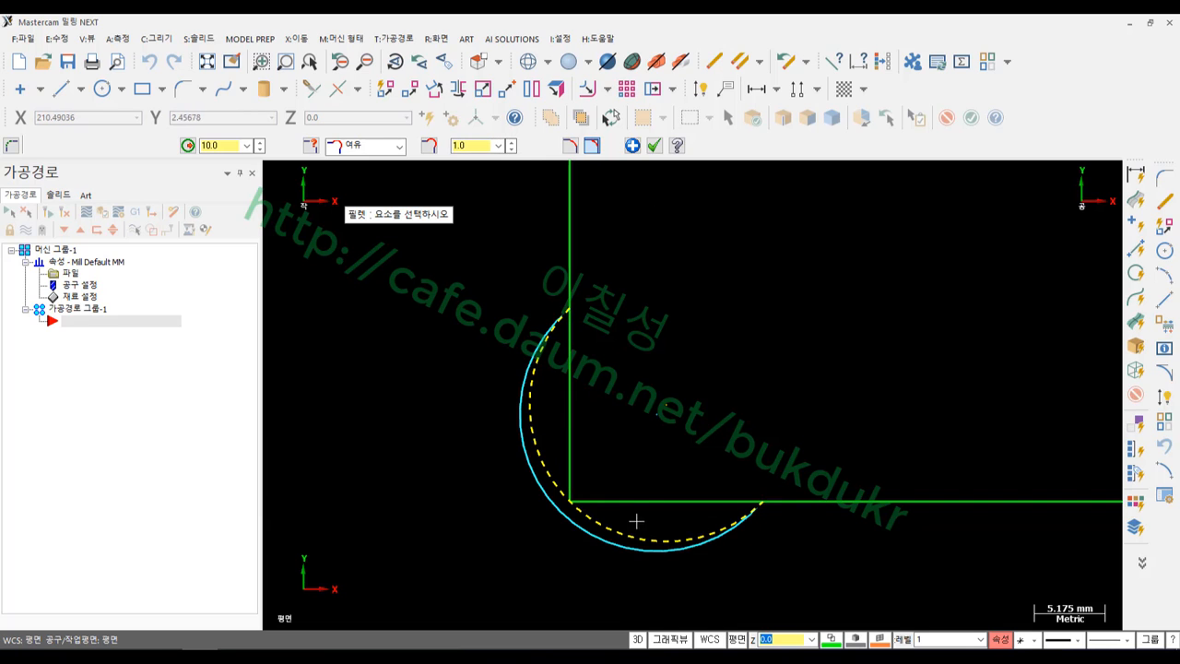
pyautogui.scroll(5, 569, 527)
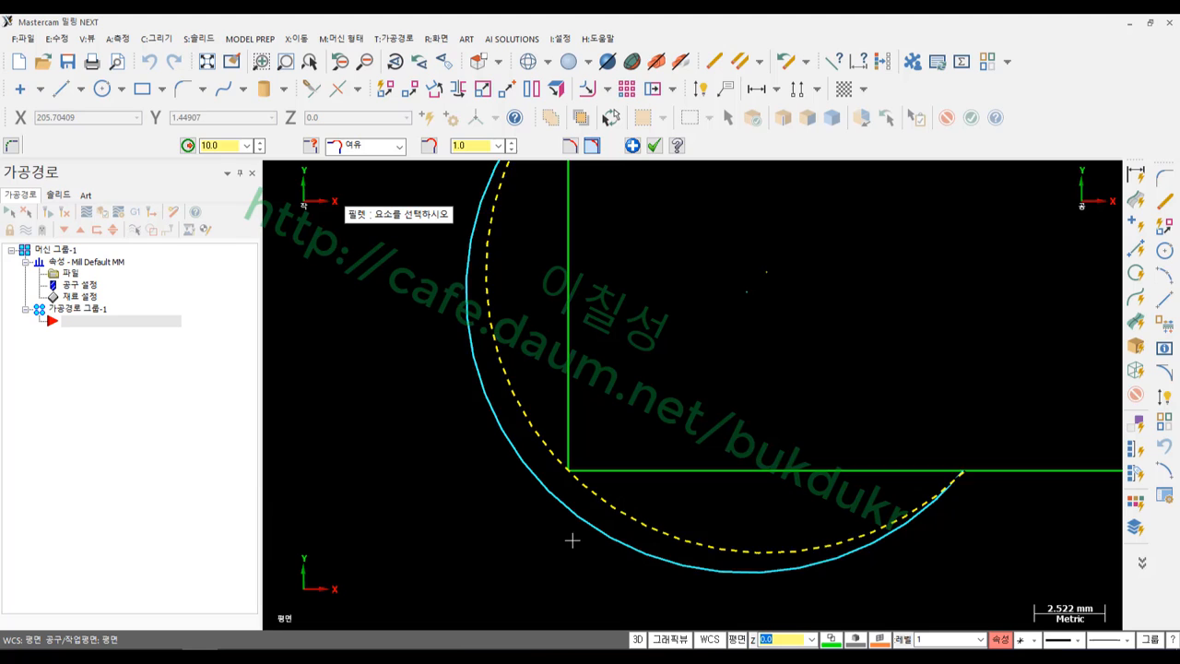
# Pick the original arc, recheck the 1.0 clearance, and window-select the corner geometry
pyautogui.click(577, 468)
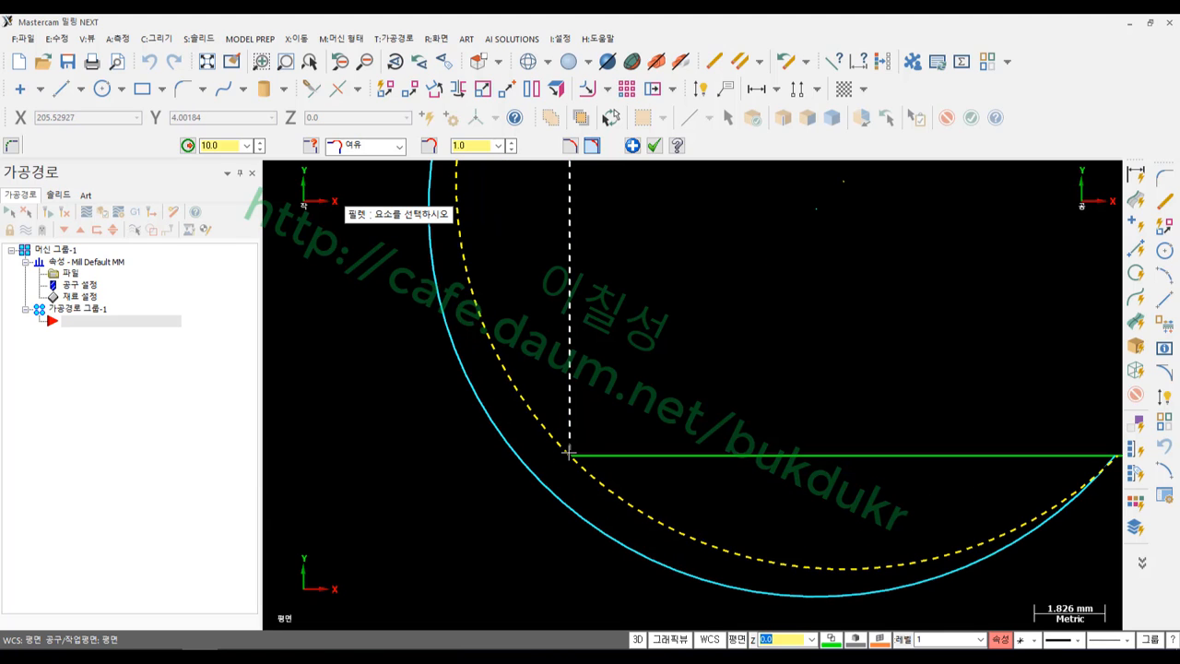
pyautogui.scroll(-3, 568, 452)
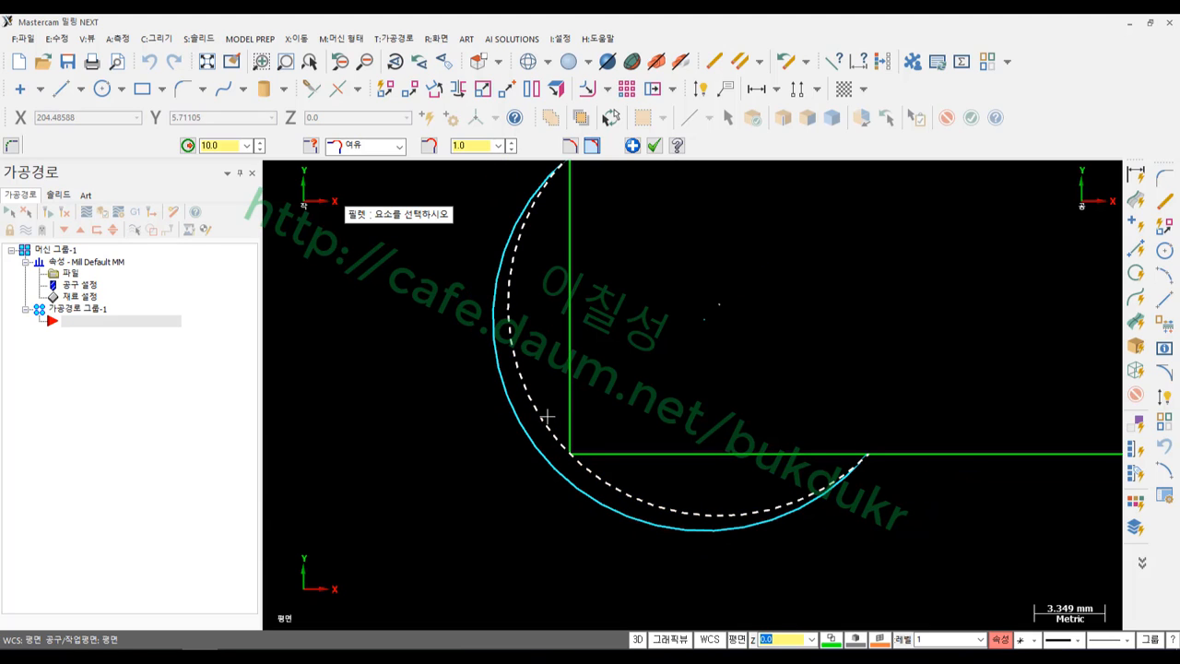
pyautogui.scroll(-1, 616, 448)
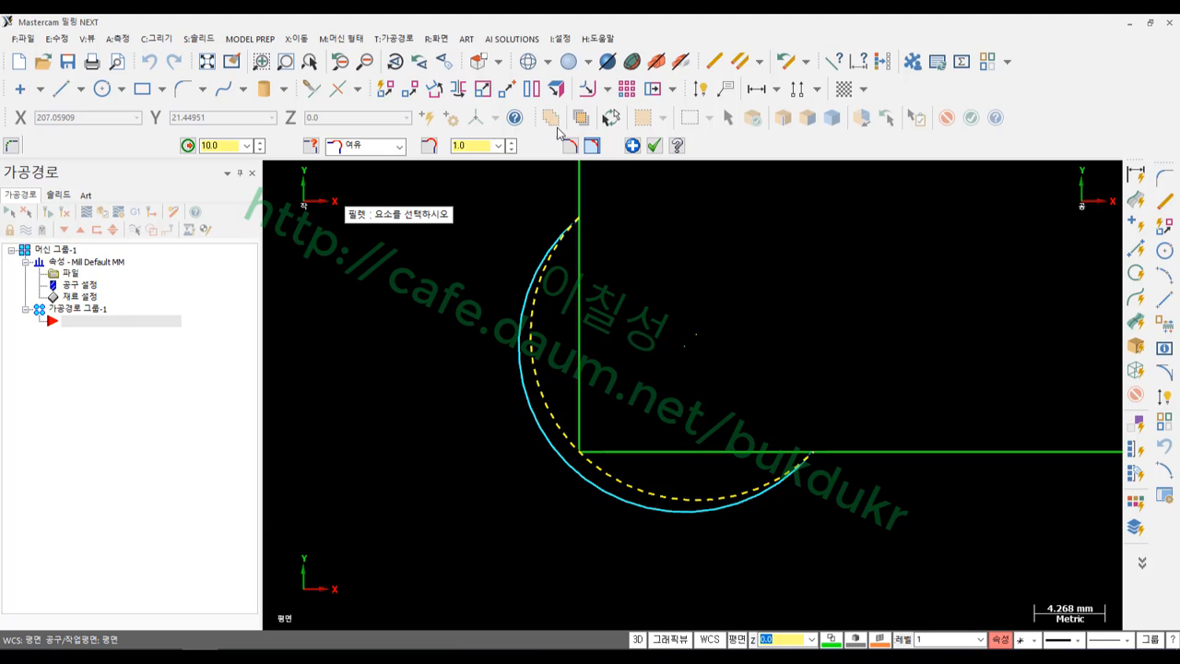
pyautogui.click(465, 143)
pyautogui.scroll(1, 606, 394)
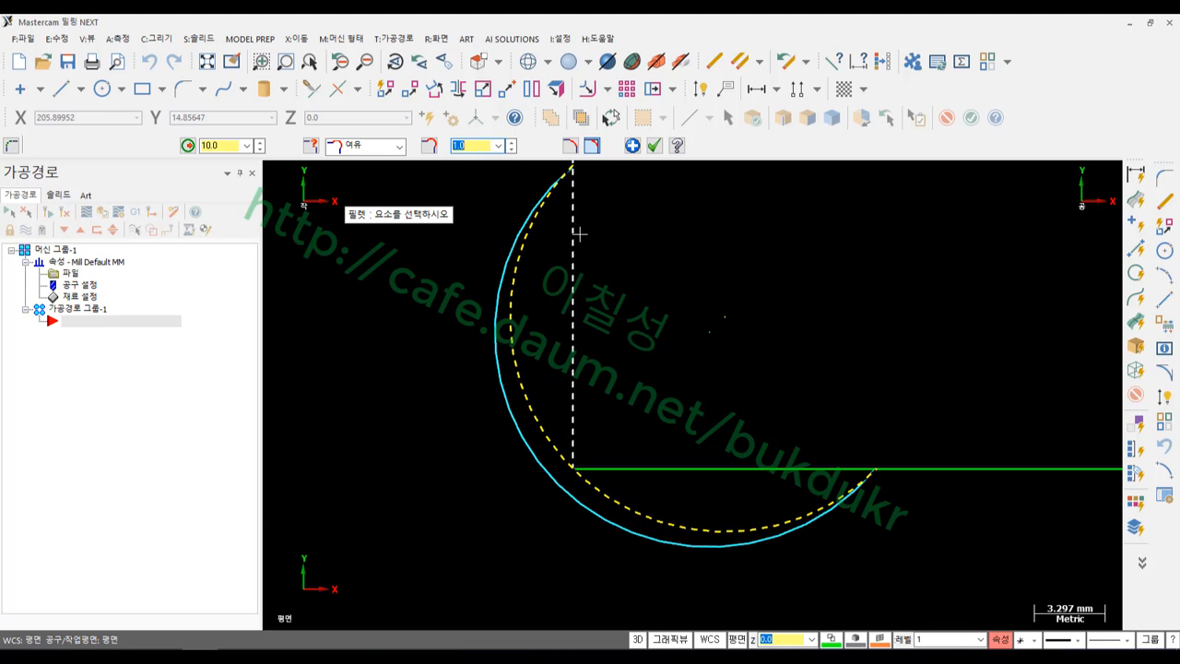
pyautogui.click(128, 652)
pyautogui.moveTo(572, 291)
pyautogui.mouseDown()
pyautogui.moveTo(573, 466)
pyautogui.moveTo(734, 467)
pyautogui.mouseUp()
pyautogui.moveTo(569, 487)
pyautogui.mouseDown()
pyautogui.moveTo(558, 456)
pyautogui.moveTo(567, 488)
pyautogui.mouseUp()
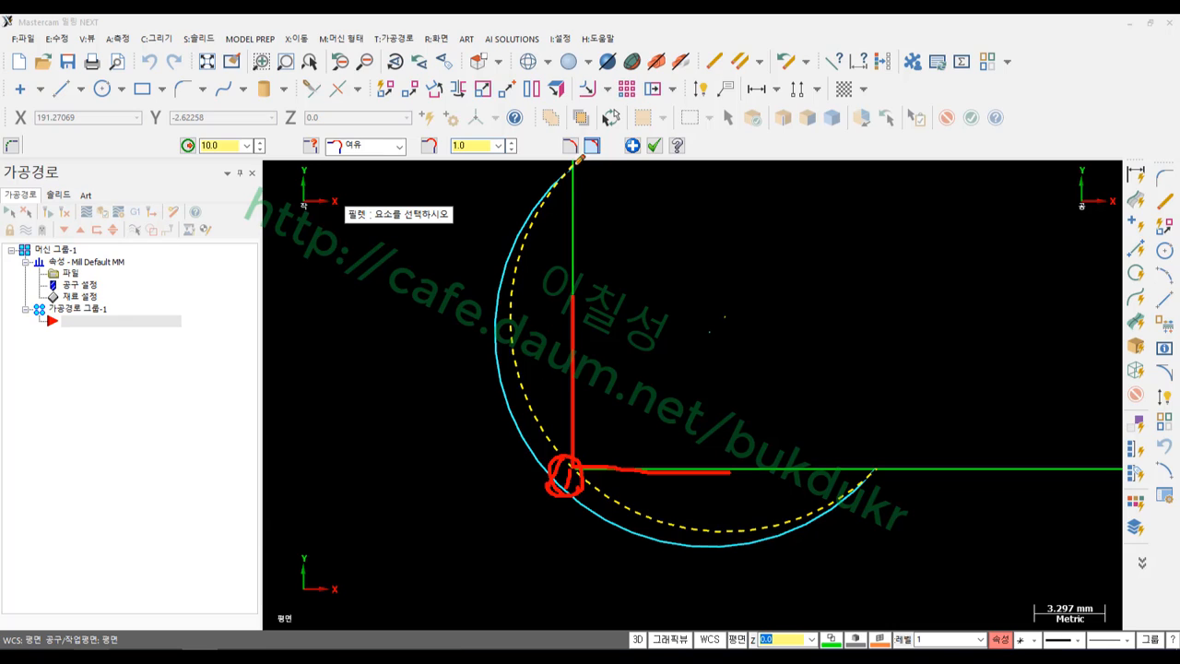
pyautogui.moveTo(579, 158)
pyautogui.mouseDown()
pyautogui.moveTo(517, 264)
pyautogui.moveTo(512, 411)
pyautogui.moveTo(616, 531)
pyautogui.moveTo(786, 521)
pyautogui.moveTo(870, 469)
pyautogui.moveTo(1042, 456)
pyautogui.mouseUp()
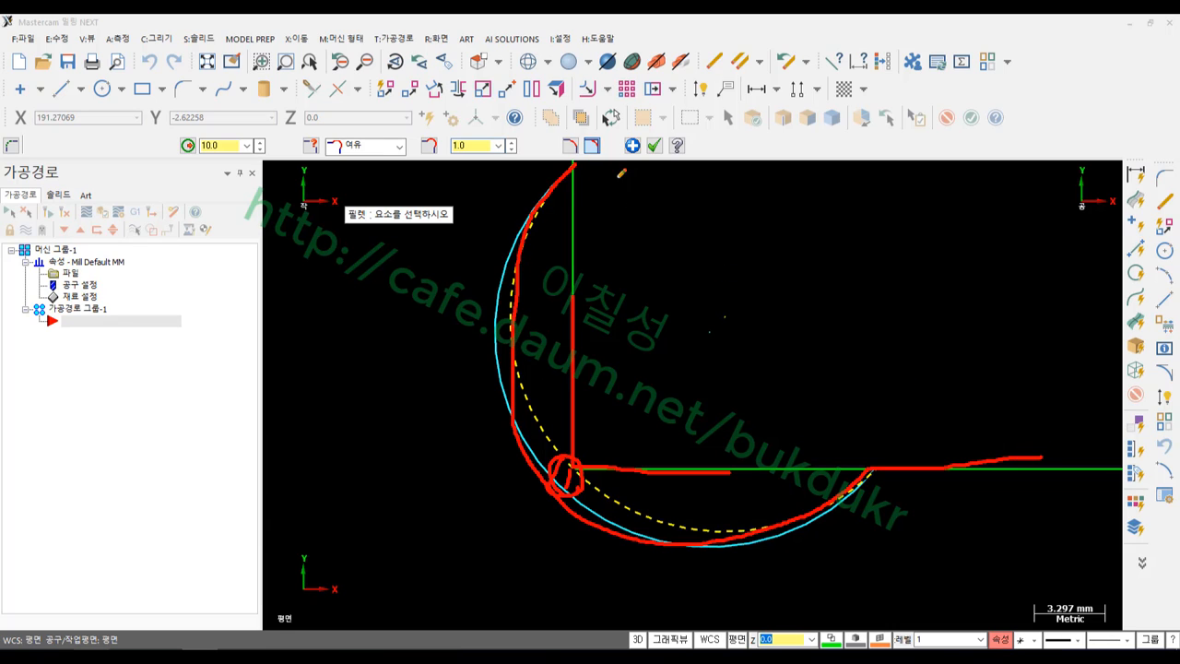
pyautogui.moveTo(627, 162)
pyautogui.mouseDown()
pyautogui.moveTo(575, 295)
pyautogui.moveTo(700, 502)
pyautogui.moveTo(1032, 391)
pyautogui.moveTo(1072, 390)
pyautogui.mouseUp()
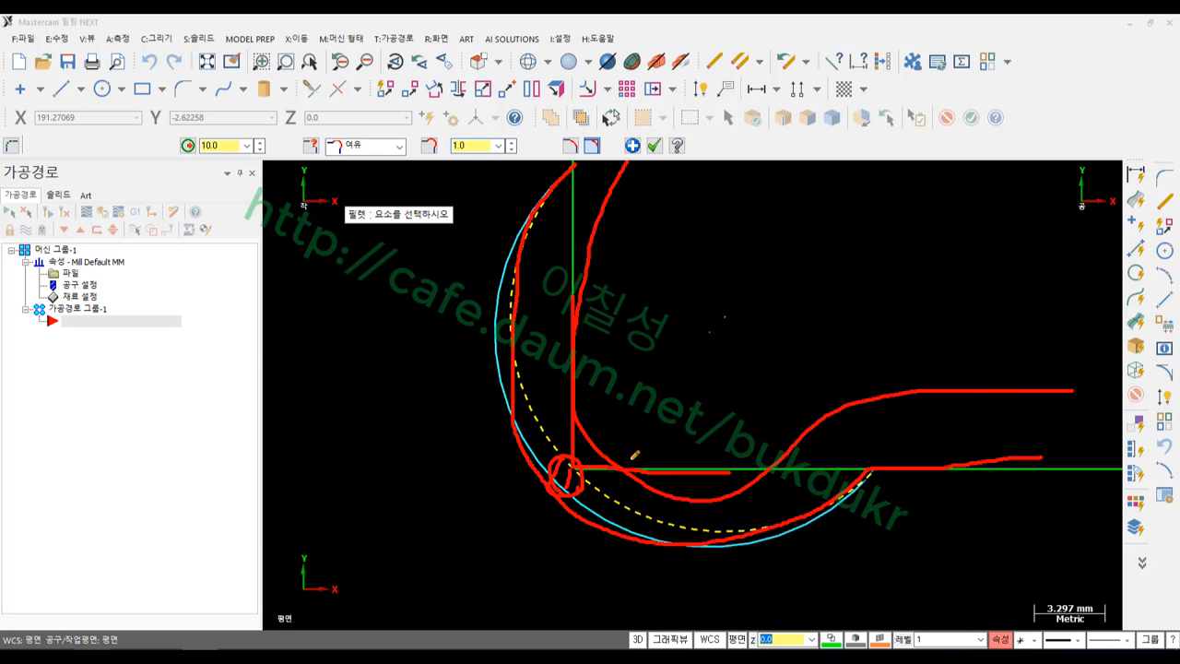
pyautogui.moveTo(581, 417)
pyautogui.mouseDown()
pyautogui.moveTo(573, 475)
pyautogui.moveTo(612, 481)
pyautogui.moveTo(558, 441)
pyautogui.moveTo(610, 470)
pyautogui.moveTo(614, 424)
pyautogui.moveTo(579, 486)
pyautogui.moveTo(582, 422)
pyautogui.mouseUp()
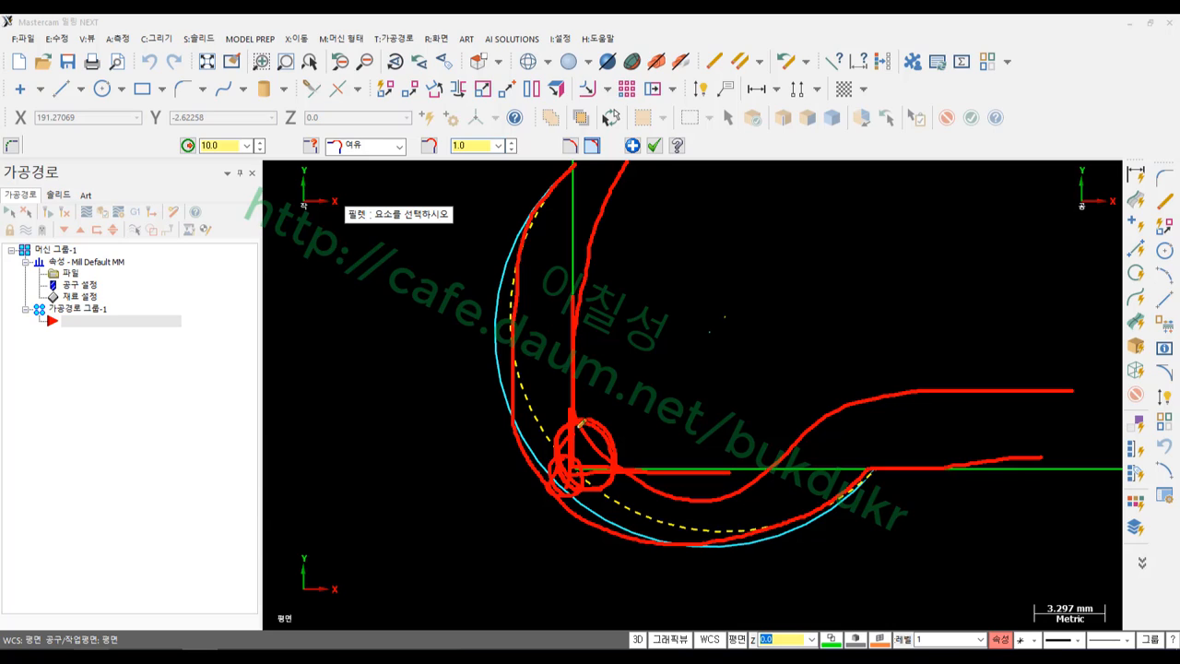
pyautogui.moveTo(300, 173)
pyautogui.mouseDown()
pyautogui.moveTo(376, 177)
pyautogui.moveTo(420, 129)
pyautogui.moveTo(293, 126)
pyautogui.moveTo(302, 170)
pyautogui.mouseUp()
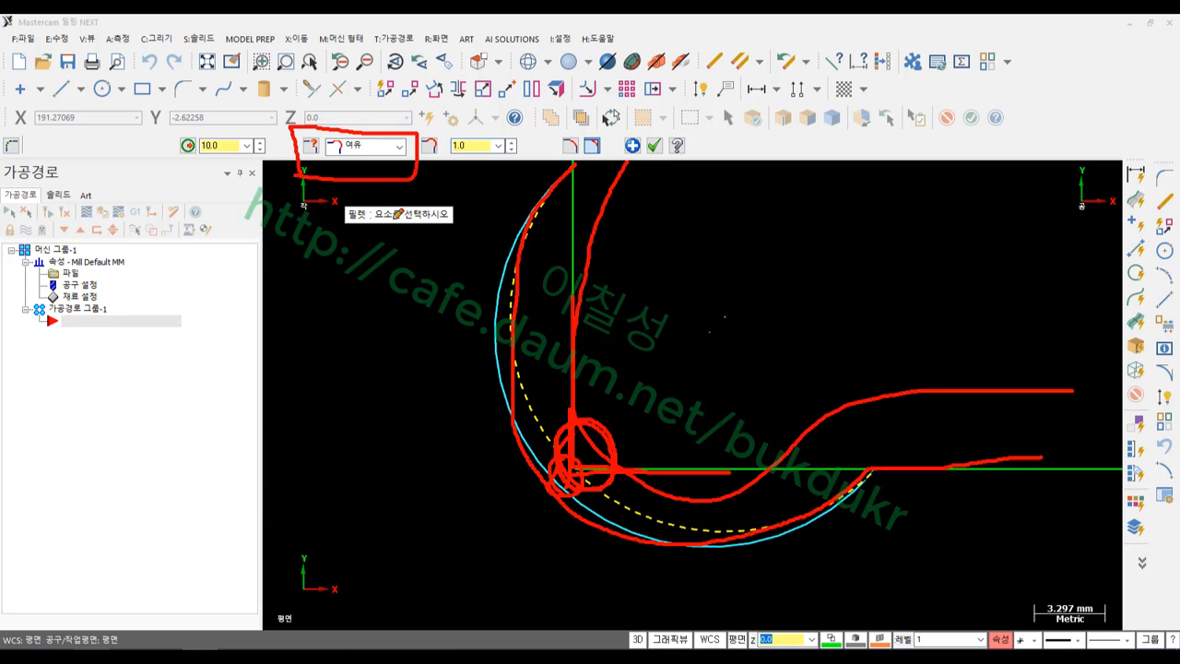
pyautogui.rightClick(427, 308)
pyautogui.click(479, 443)
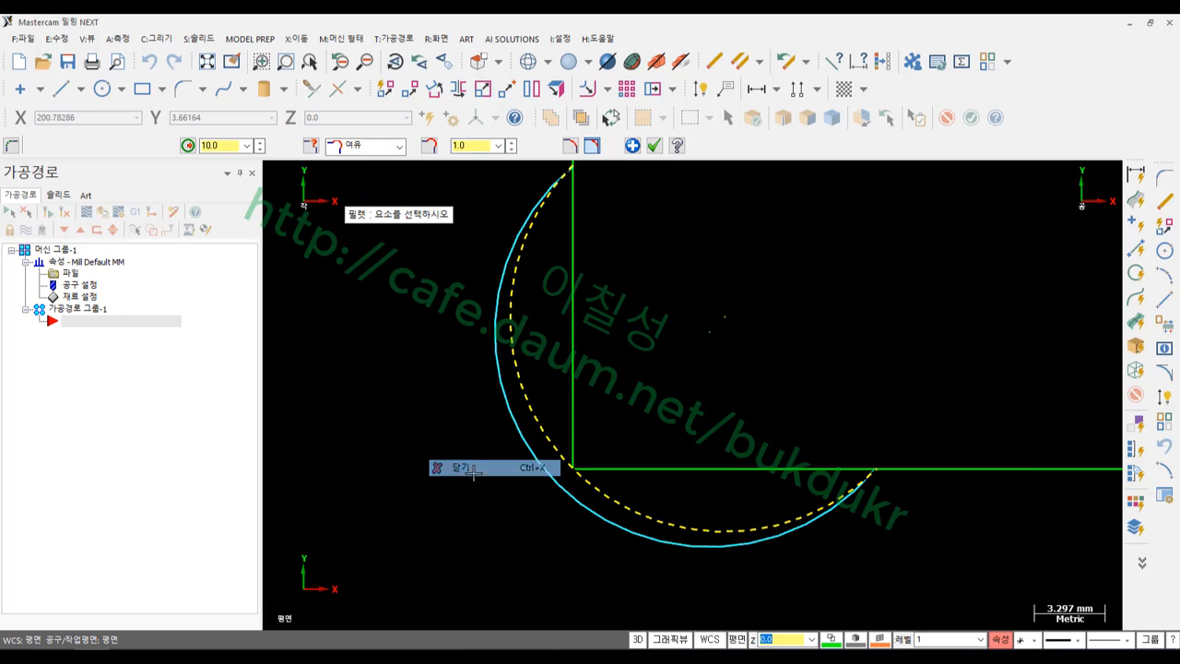
# Keep the clearance (여유) style, compare trim and no-trim, and apply the fillet trimmed
pyautogui.click(399, 146)
pyautogui.click(374, 181)
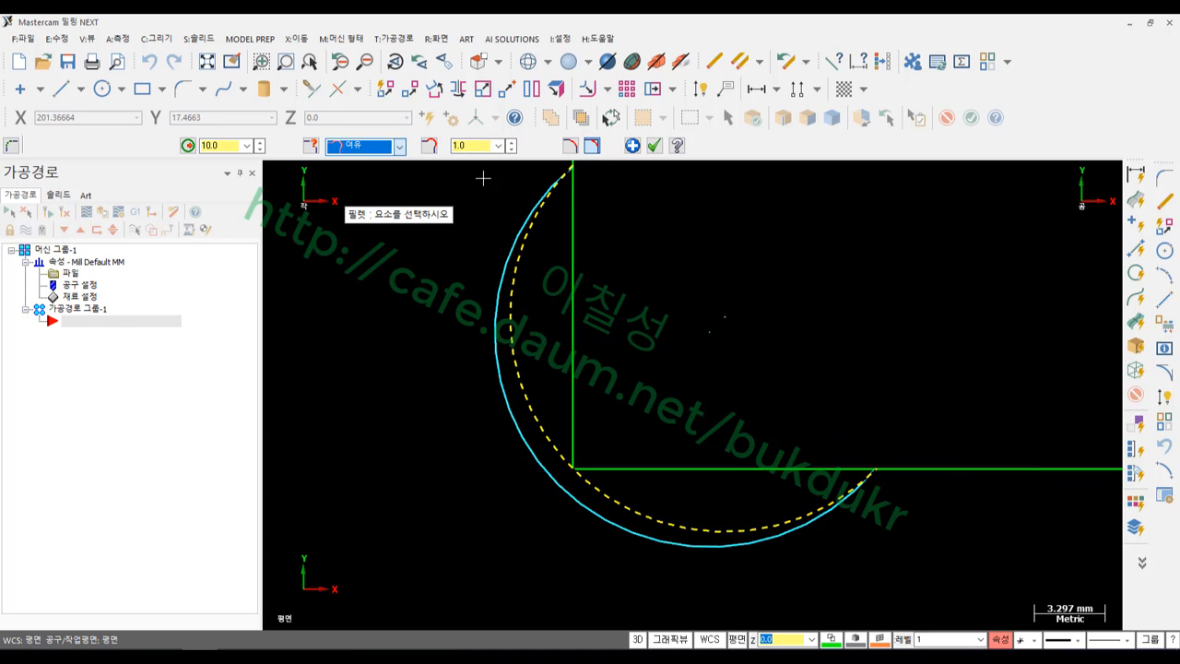
pyautogui.click(571, 148)
pyautogui.scroll(-2, 603, 560)
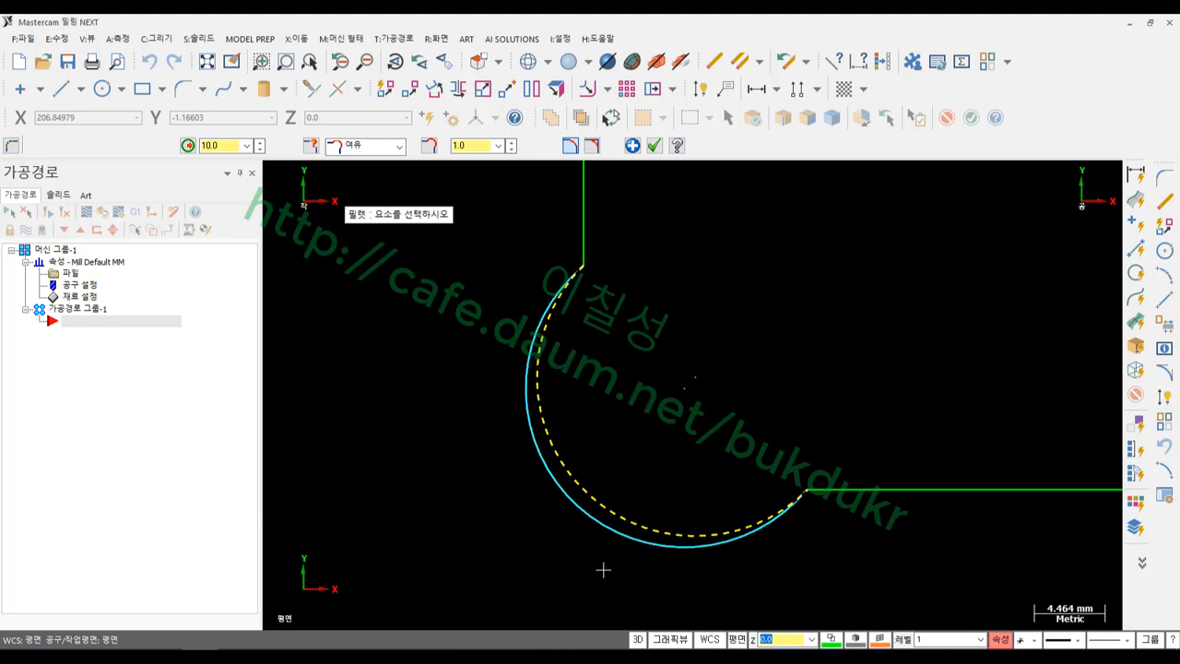
pyautogui.click(591, 146)
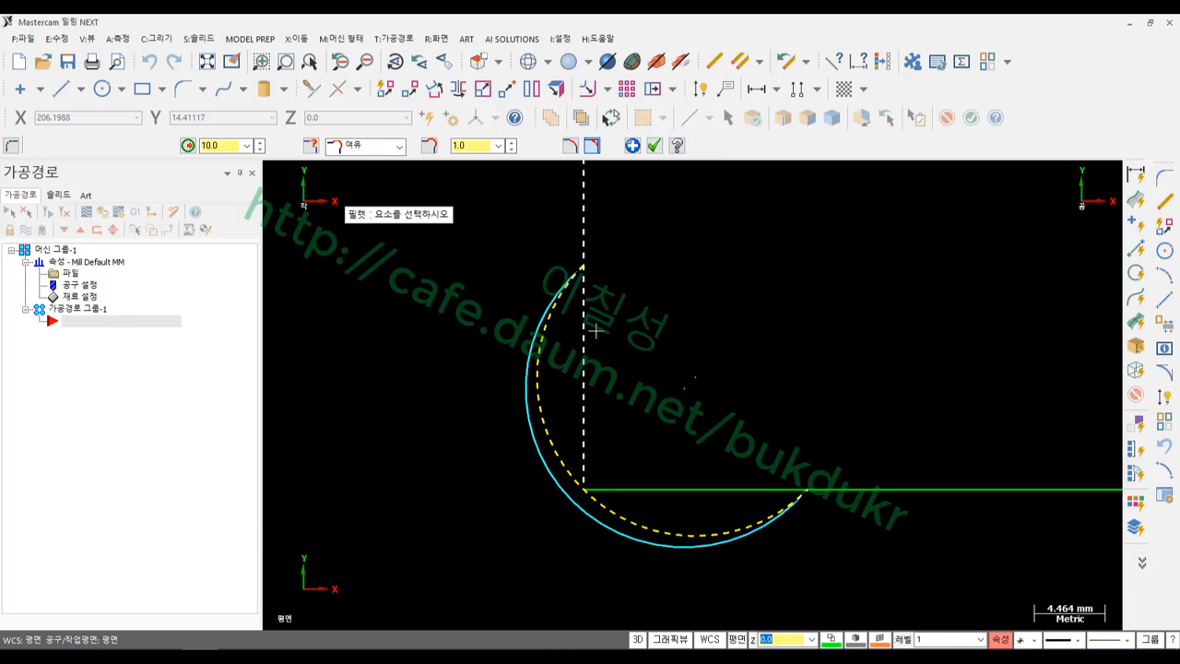
pyautogui.click(570, 146)
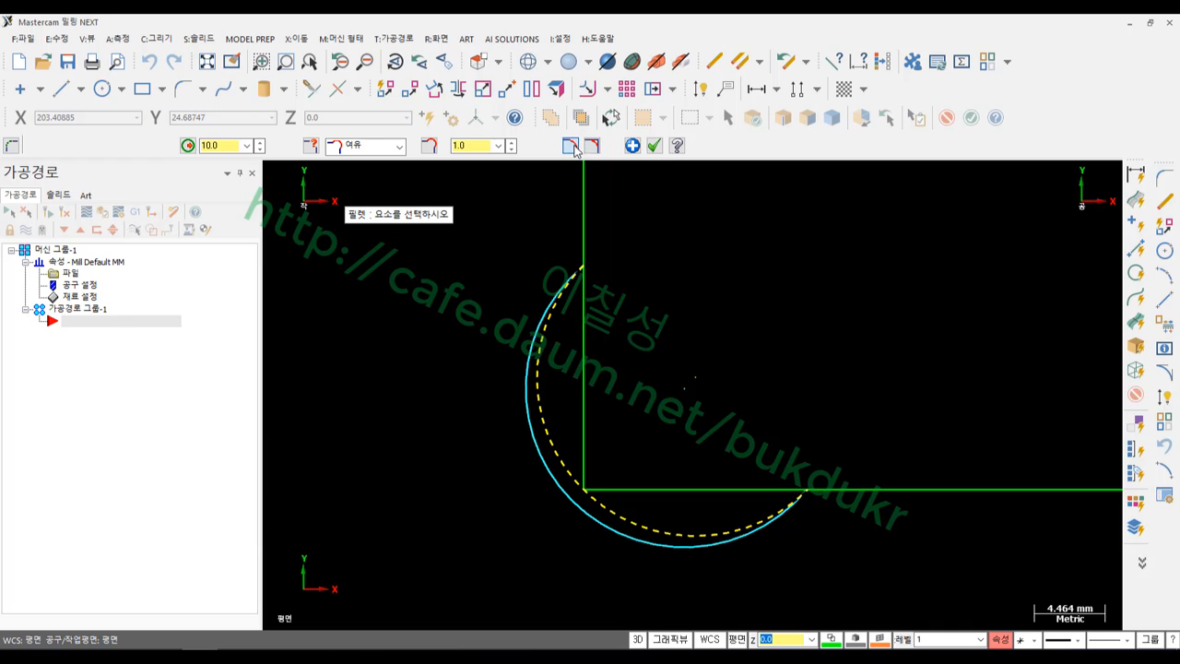
pyautogui.scroll(-2, 633, 366)
pyautogui.scroll(1, 717, 309)
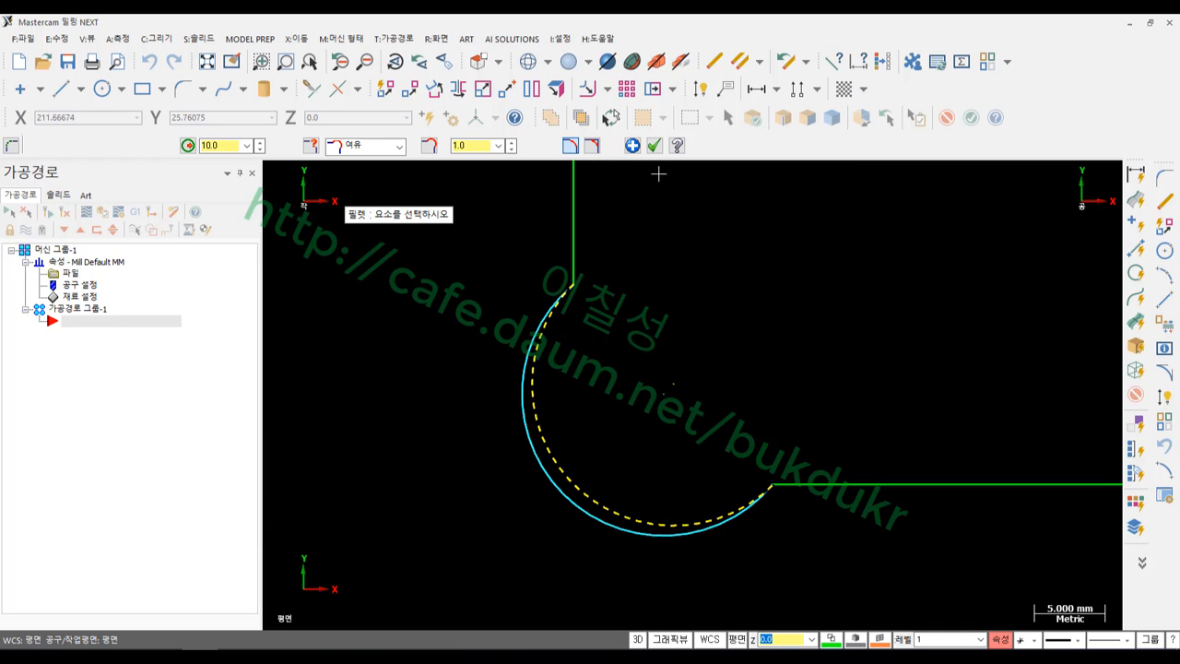
pyautogui.click(654, 146)
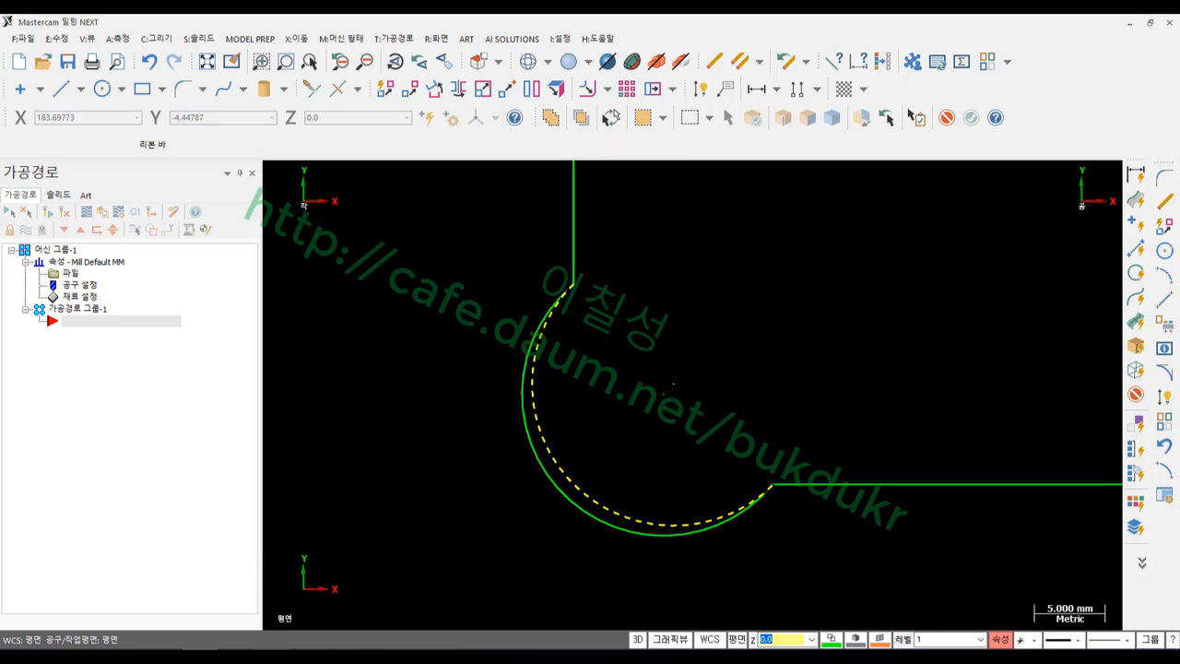
pyautogui.hotkey('alt', 'Tab')
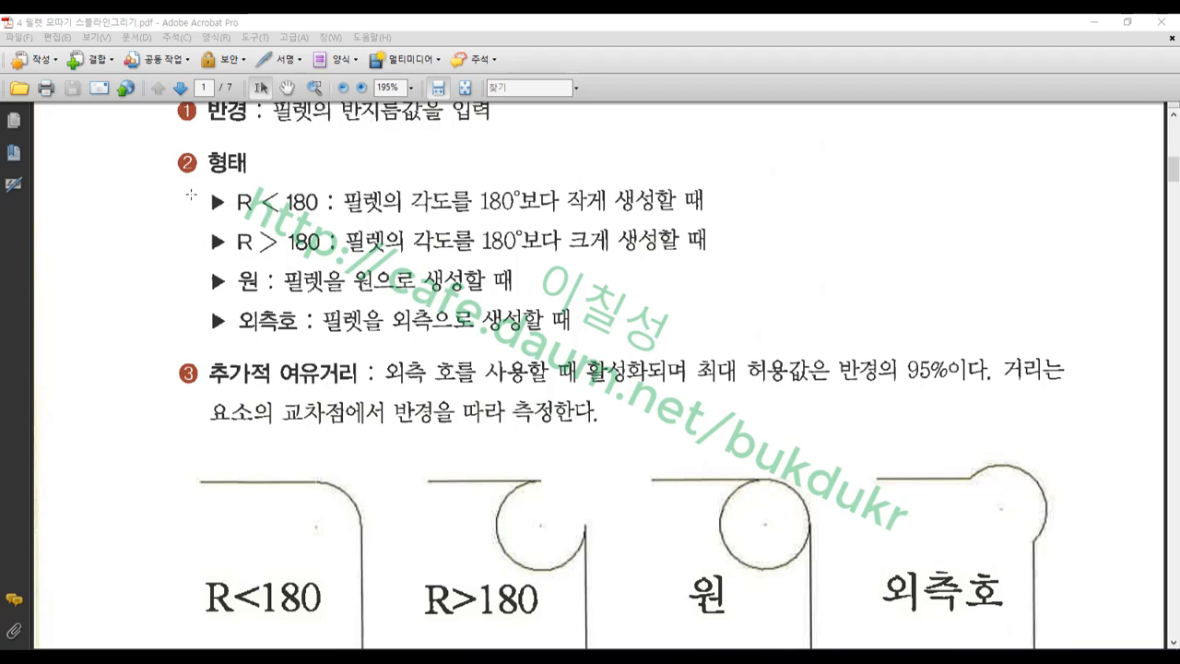
# Highlight the R < 180 fillet note and the R<180, R>180 and full-circle example figures
pyautogui.moveTo(190, 194); pyautogui.dragTo(155, 212)
pyautogui.moveTo(177, 547); pyautogui.dragTo(590, 637)
pyautogui.moveTo(647, 550); pyautogui.dragTo(770, 624)
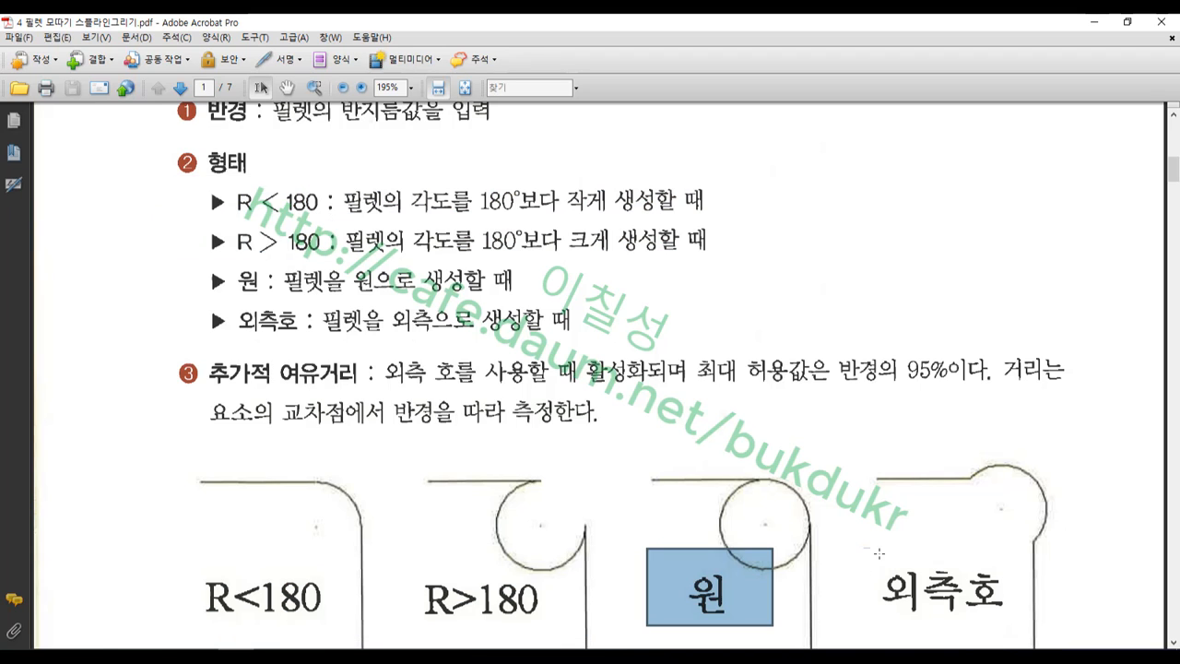
pyautogui.moveTo(863, 545); pyautogui.dragTo(1045, 634)
pyautogui.scroll(-4, 894, 345)
pyautogui.scroll(2, 895, 345)
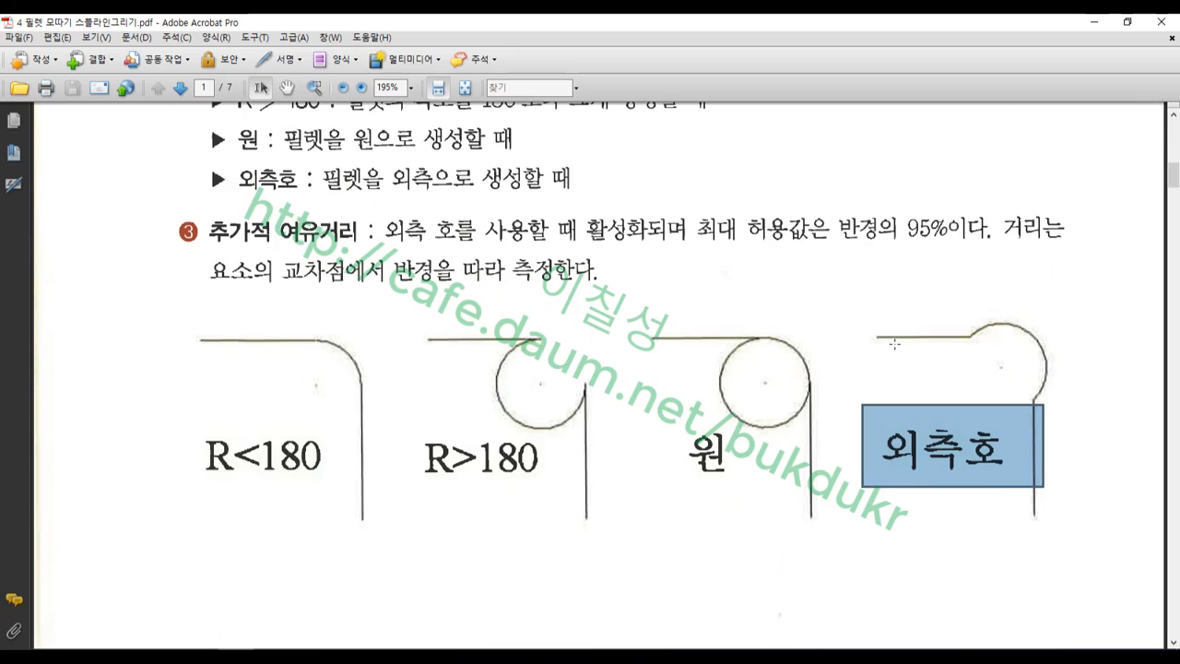
pyautogui.moveTo(173, 195); pyautogui.dragTo(476, 287)
# Scroll to page 2's 체인필렛 chain-fillet section and mark the left drawing's sharp corner
pyautogui.scroll(-3, 508, 367)
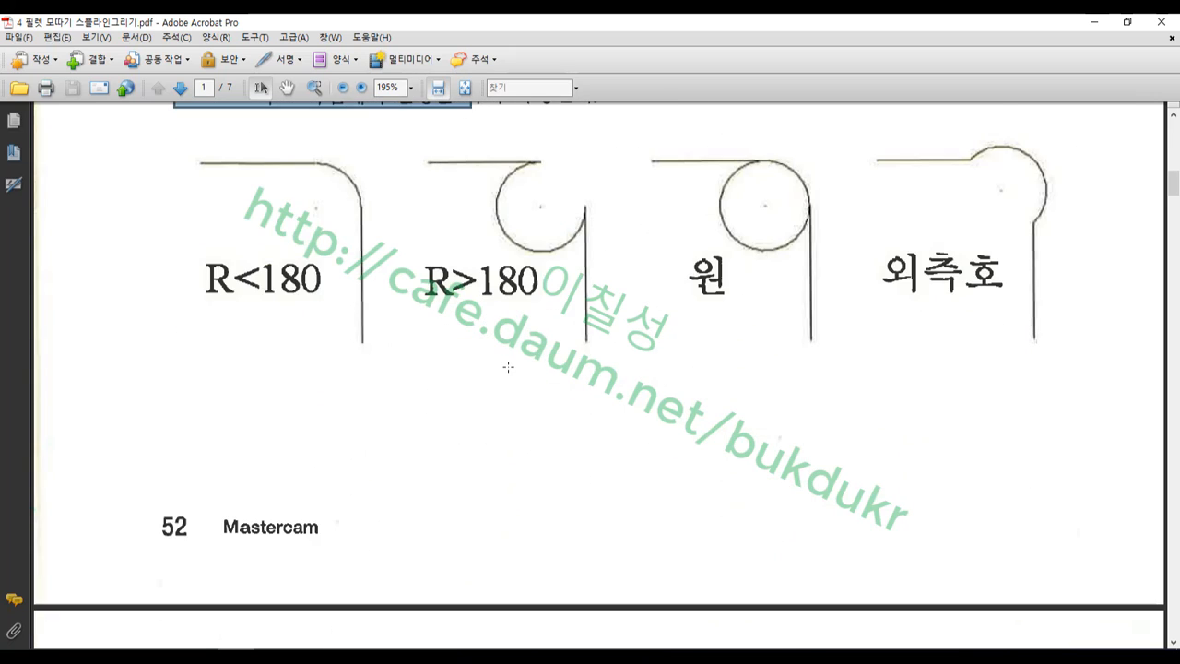
pyautogui.scroll(-5, 508, 367)
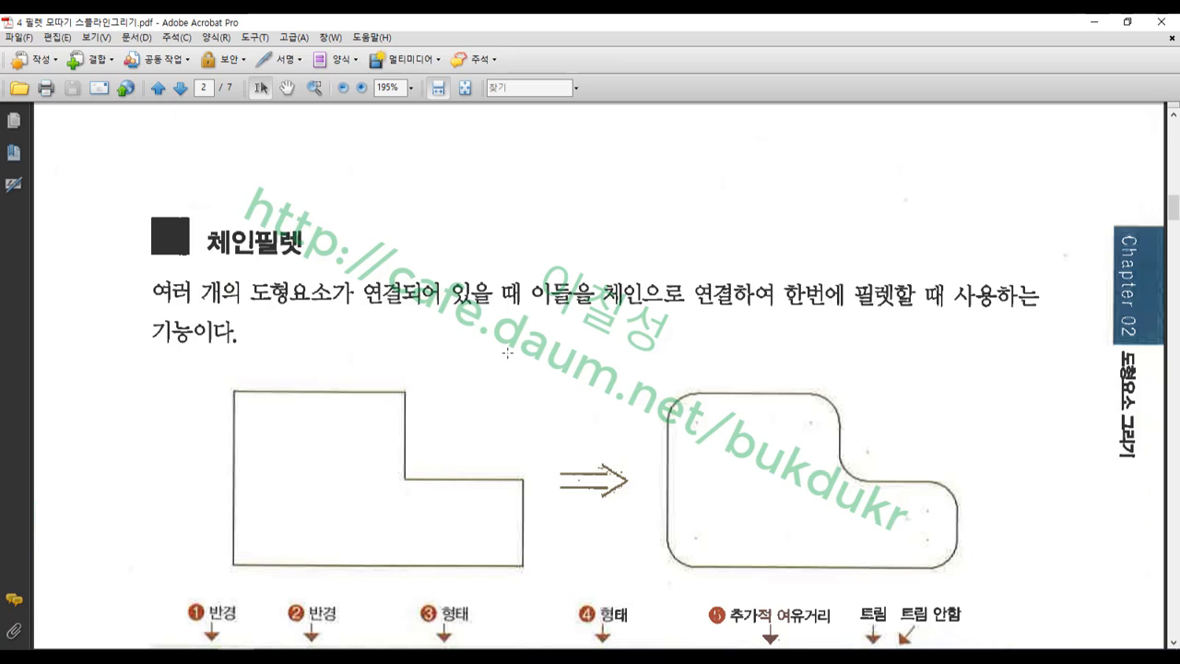
pyautogui.scroll(-1, 444, 341)
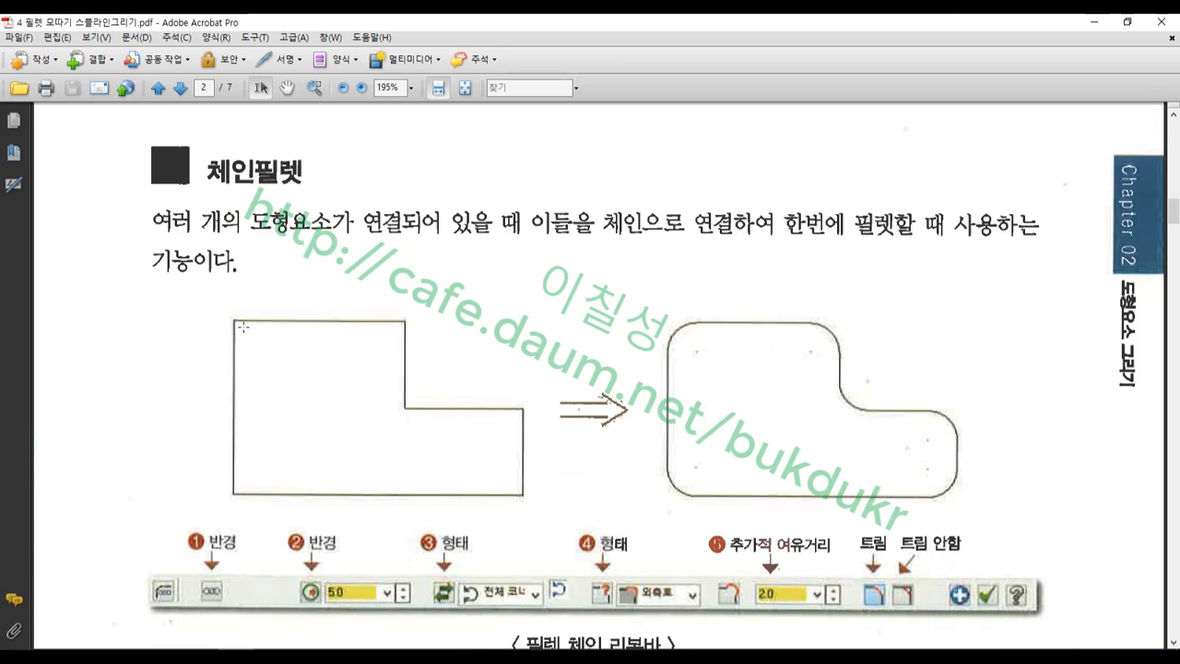
pyautogui.moveTo(226, 307); pyautogui.dragTo(246, 332)
pyautogui.scroll(-1, 661, 394)
# Back in Mastercam, draw the L shape's top edge, inner step, middle edge and right edge with Line Endpoints
pyautogui.click(275, 656)
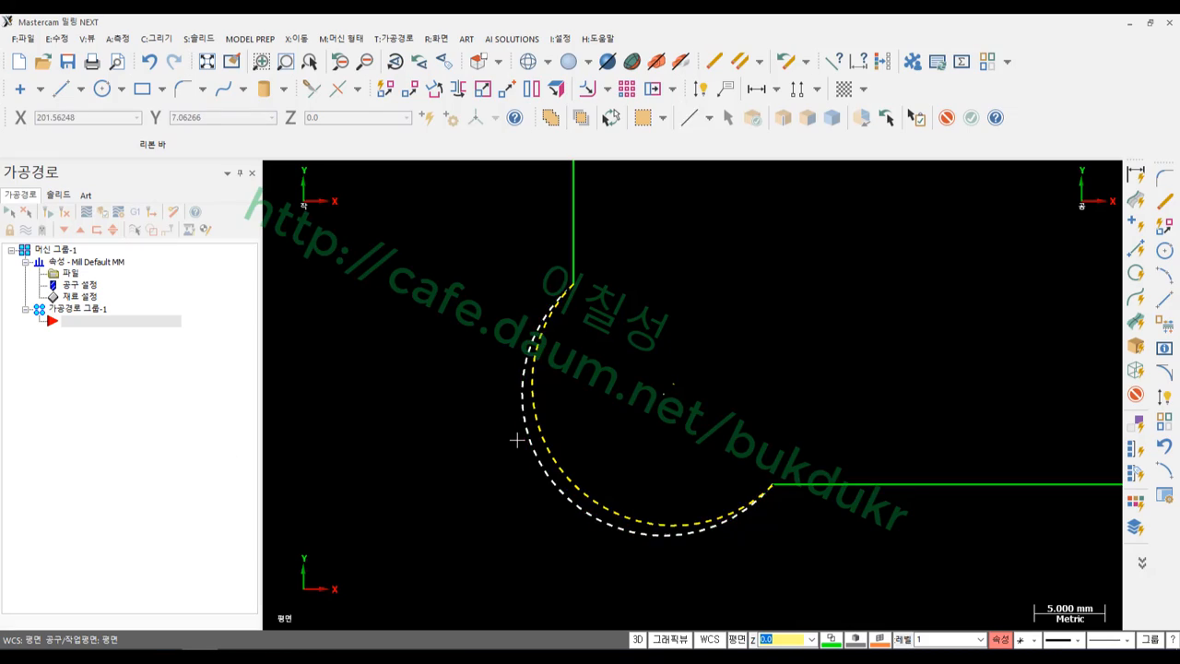
pyautogui.scroll(-8, 517, 440)
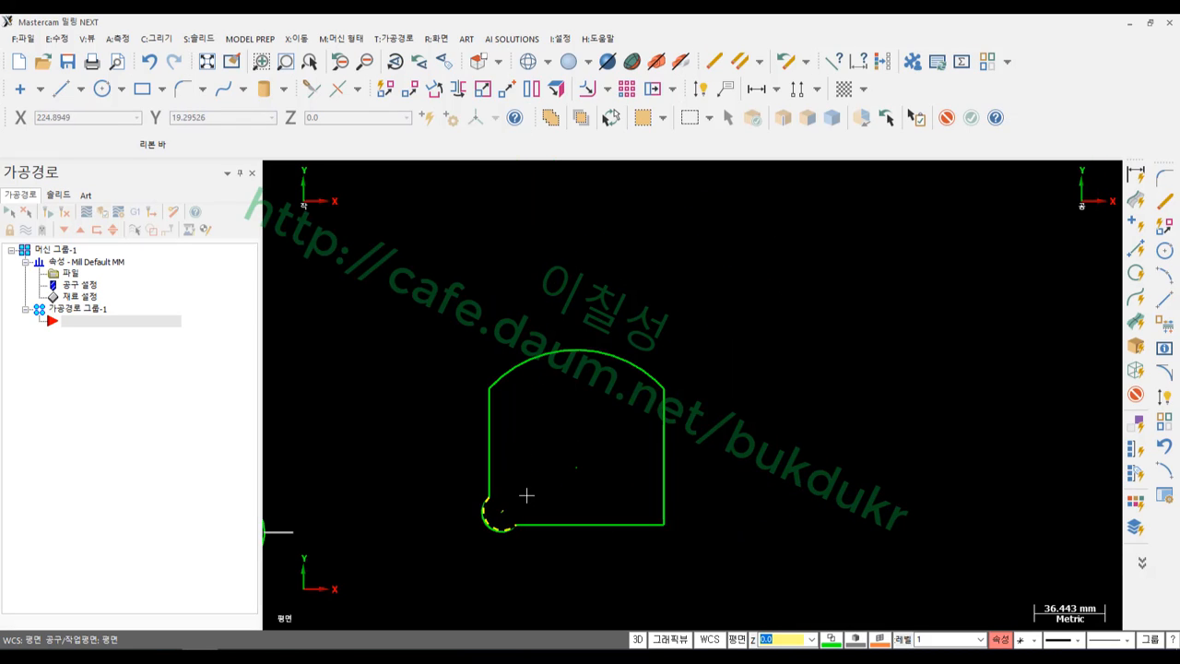
pyautogui.click(61, 88)
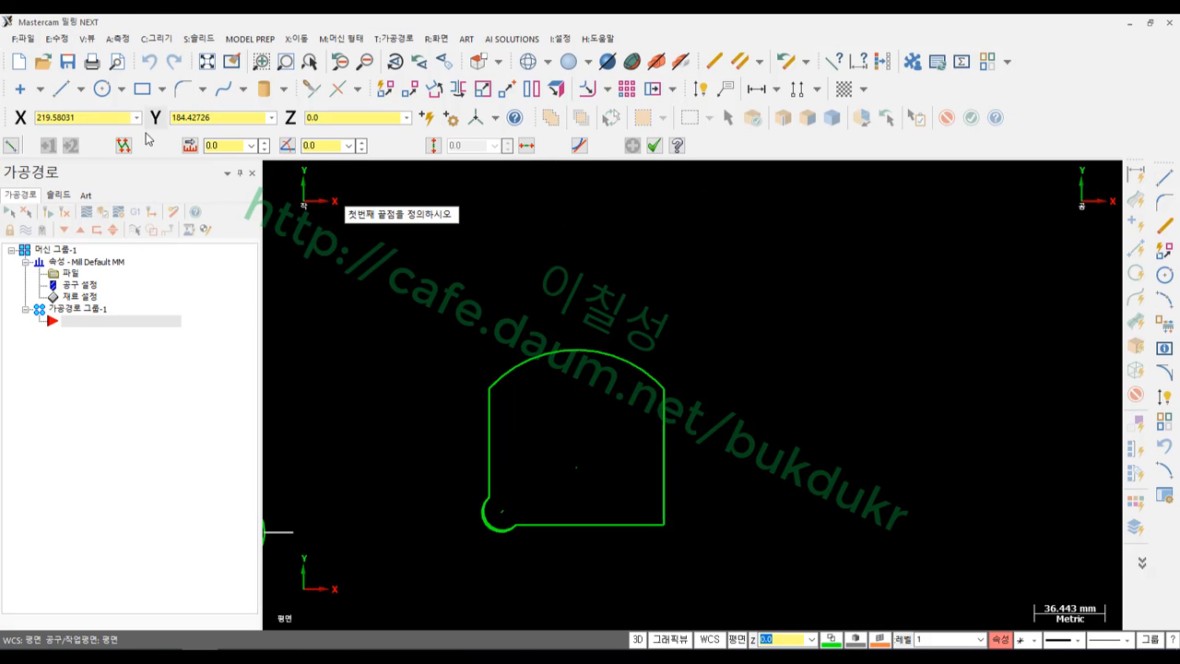
pyautogui.click(739, 303)
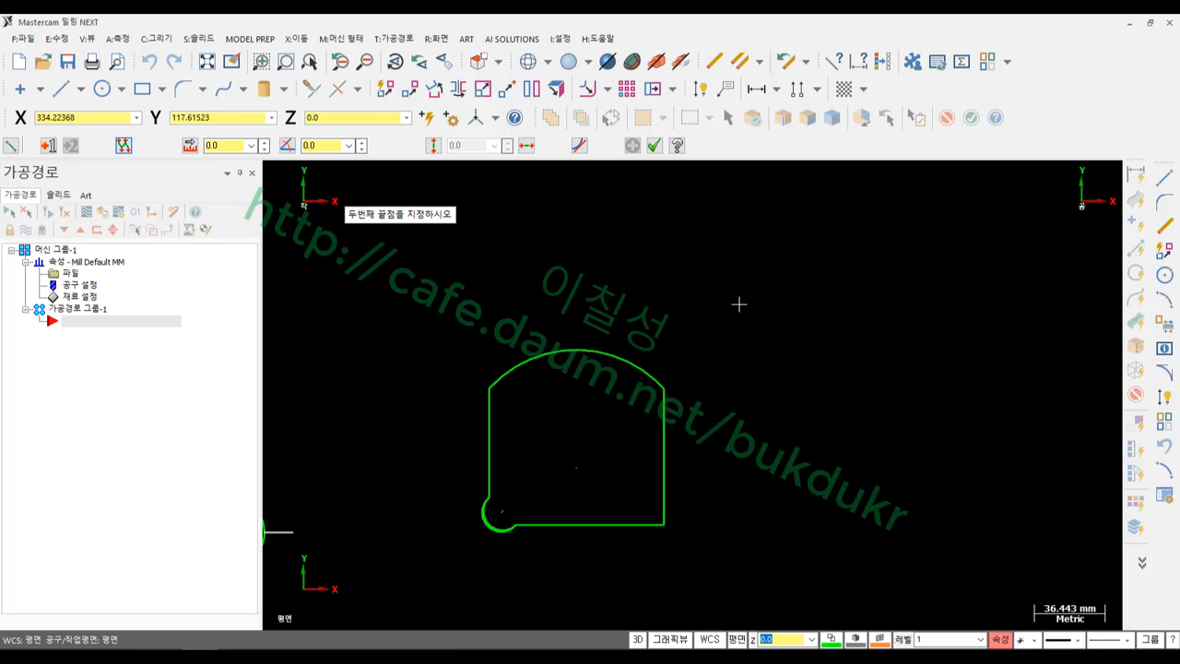
pyautogui.click(889, 303)
pyautogui.click(889, 411)
pyautogui.click(1039, 411)
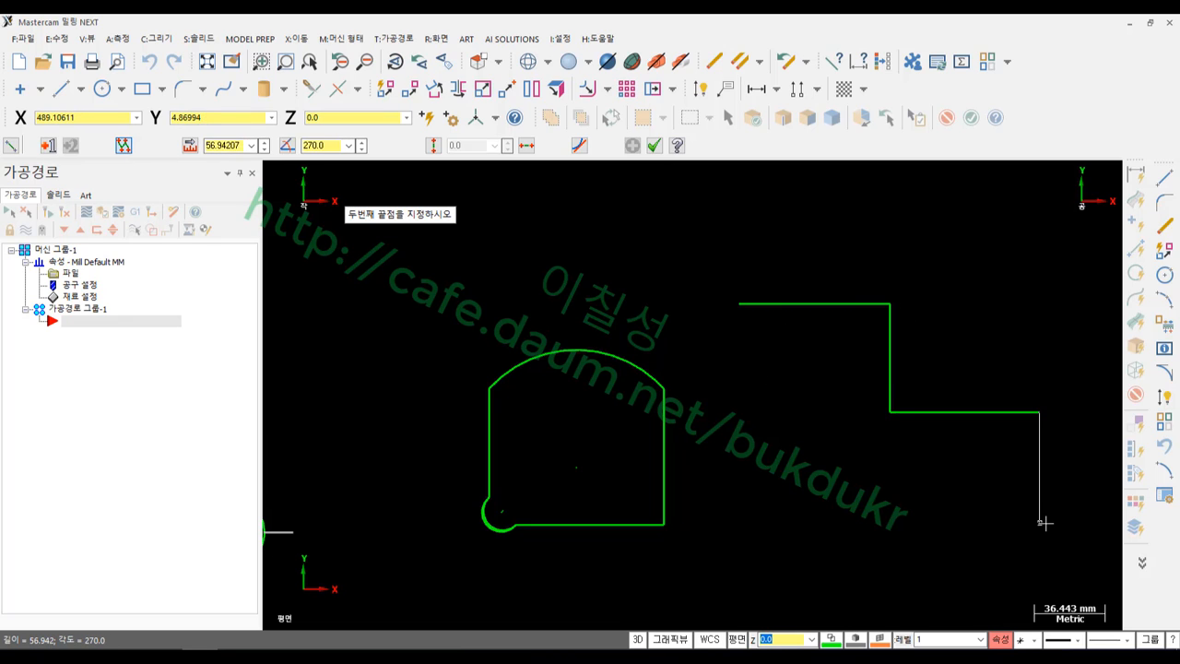
pyautogui.click(1041, 522)
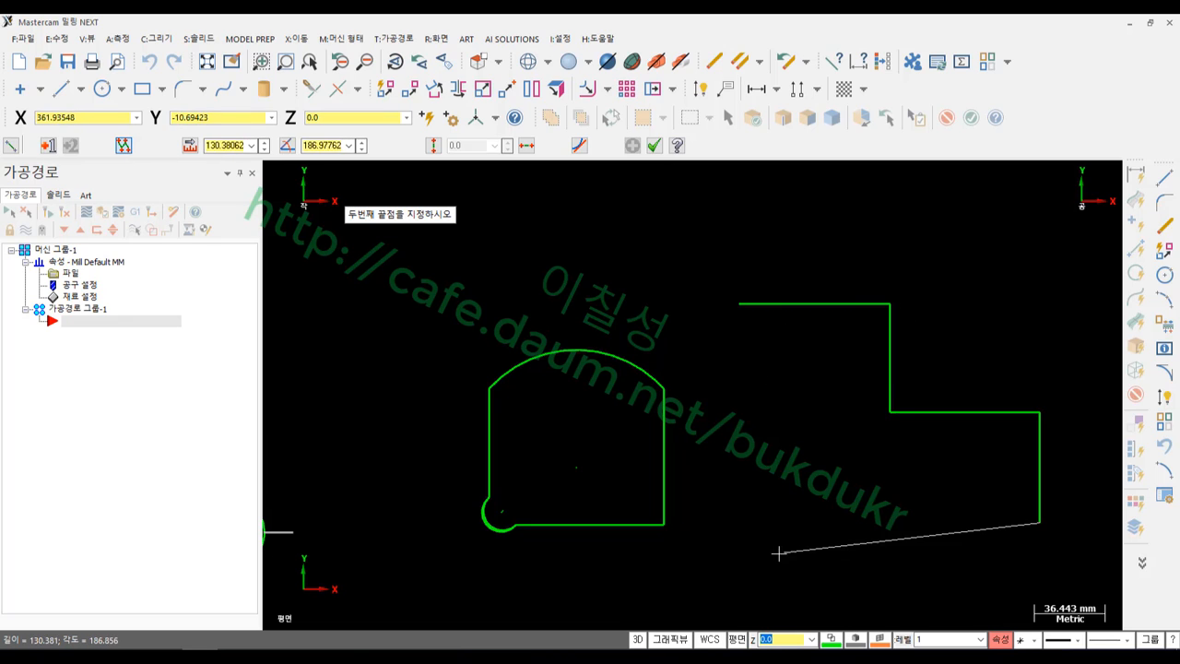
# Close the L outline with a horizontal bottom edge and a vertical left edge, then finish
pyautogui.click(526, 145)
pyautogui.click(740, 304)
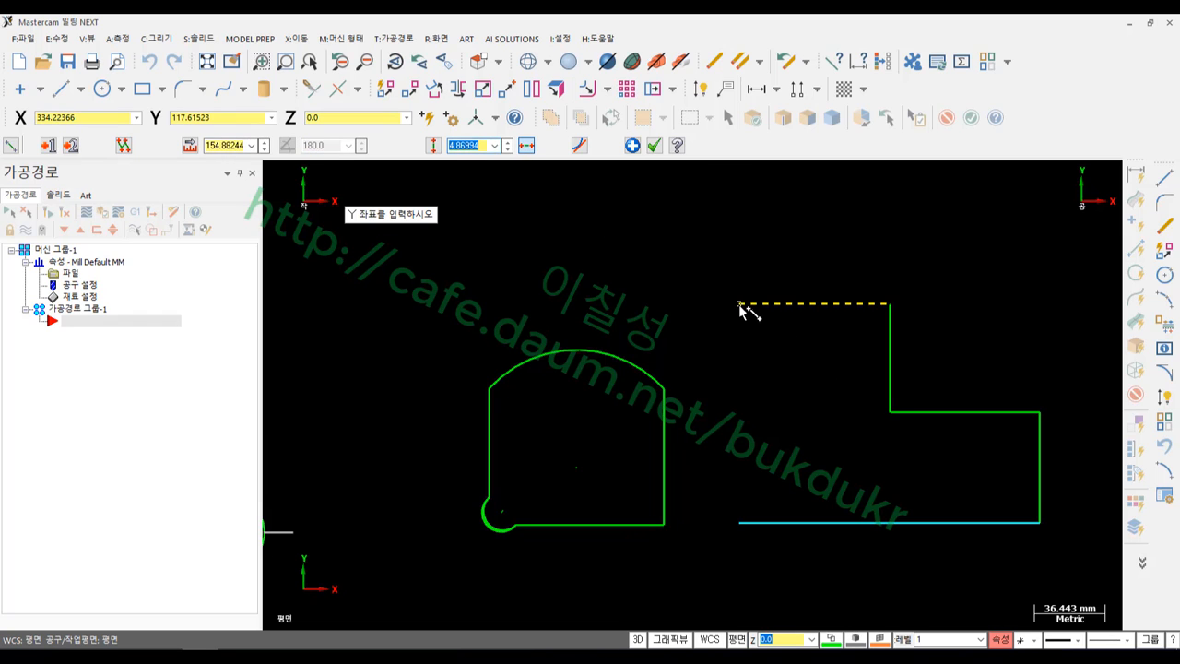
pyautogui.click(432, 146)
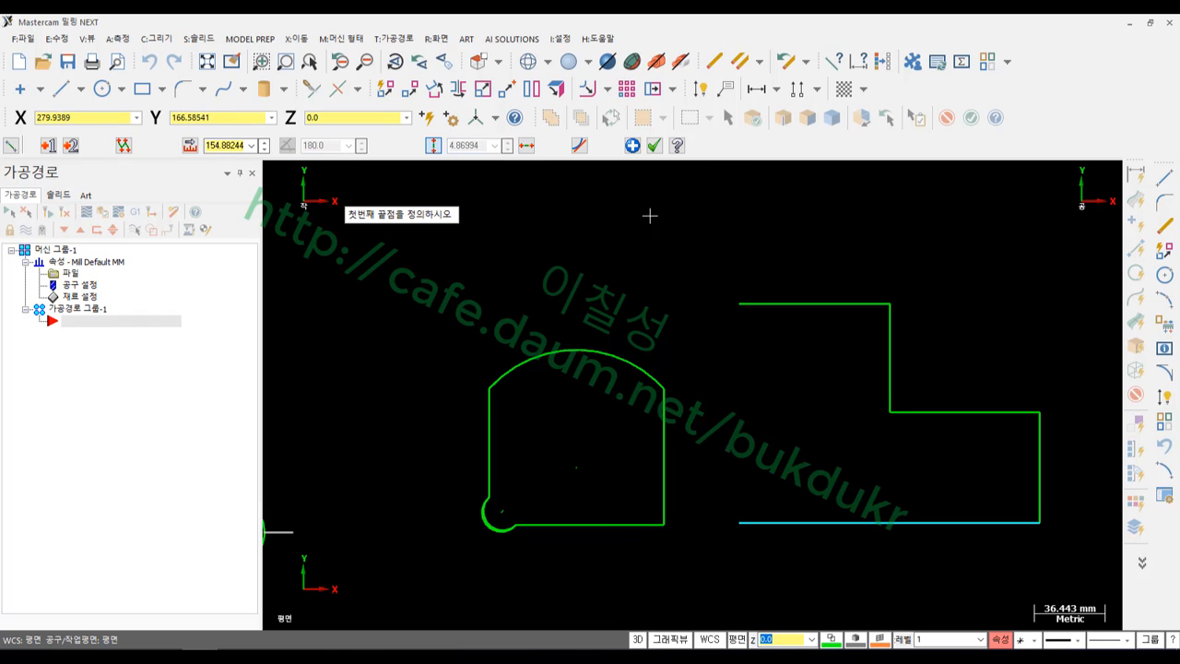
pyautogui.click(740, 304)
pyautogui.click(745, 523)
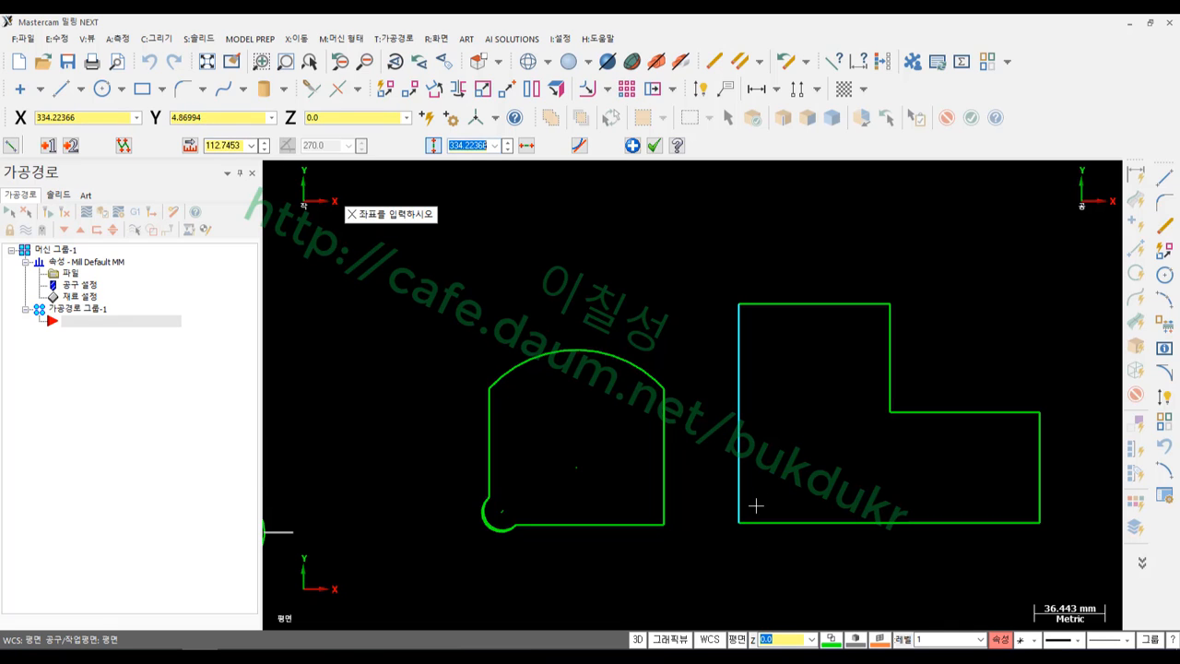
pyautogui.click(653, 148)
pyautogui.scroll(-5, 553, 360)
pyautogui.scroll(6, 910, 397)
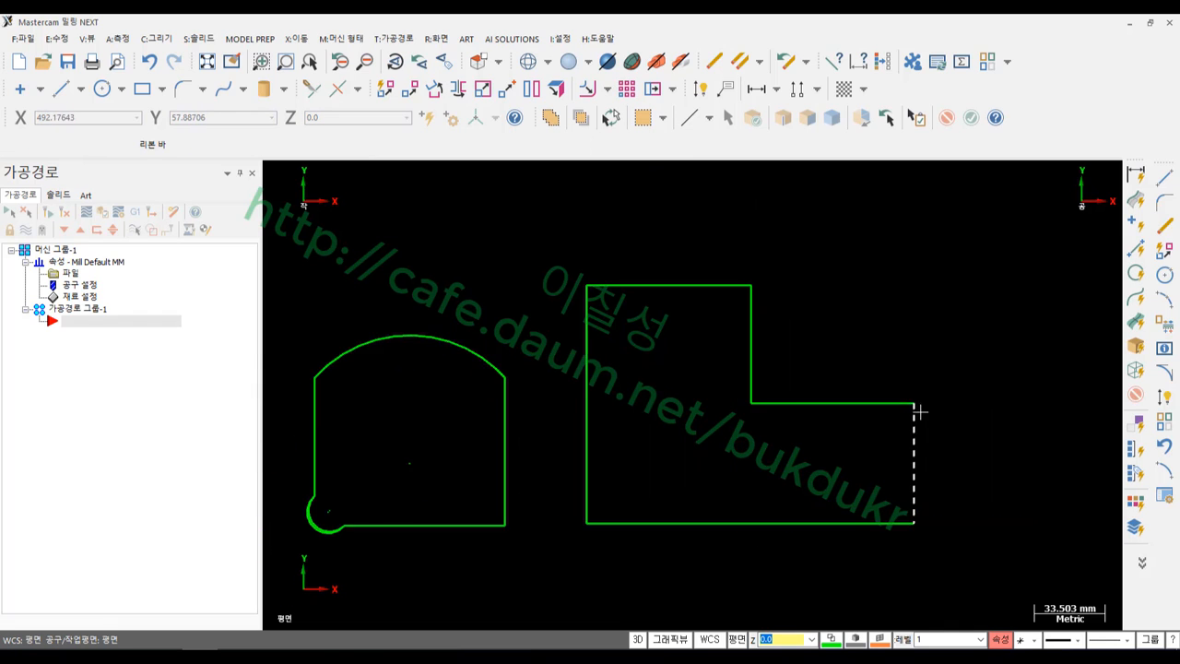
pyautogui.scroll(2, 822, 412)
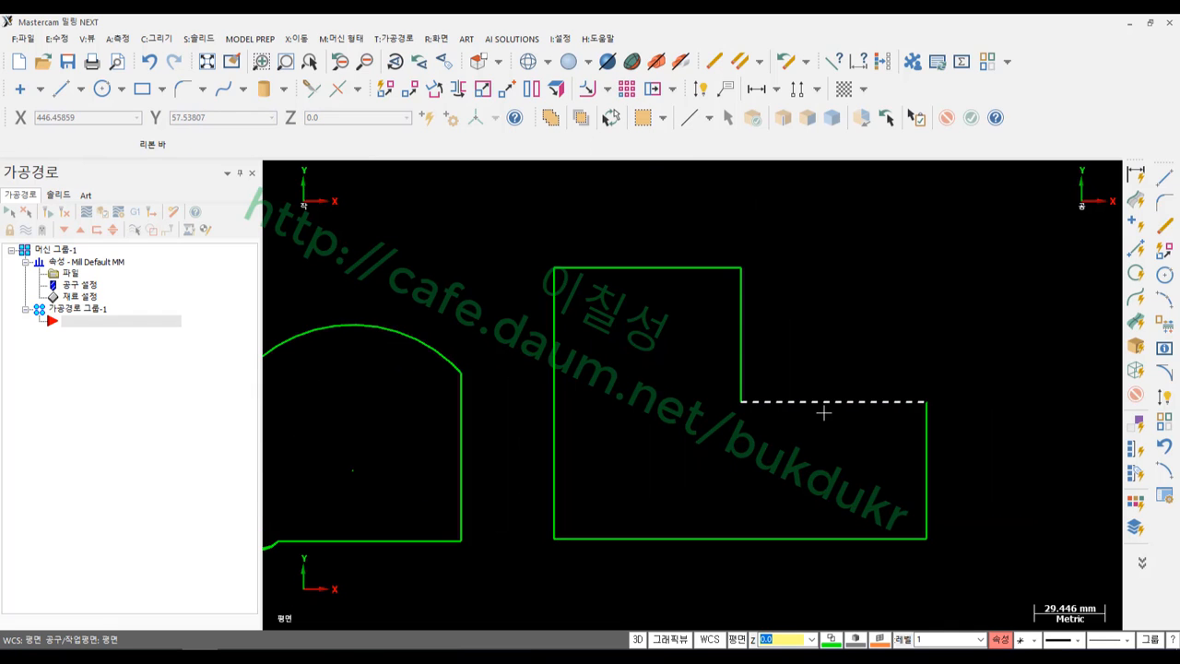
# Start 체인 필렛 (Chain Fillet) and chain the entire L-shaped outline
pyautogui.click(202, 89)
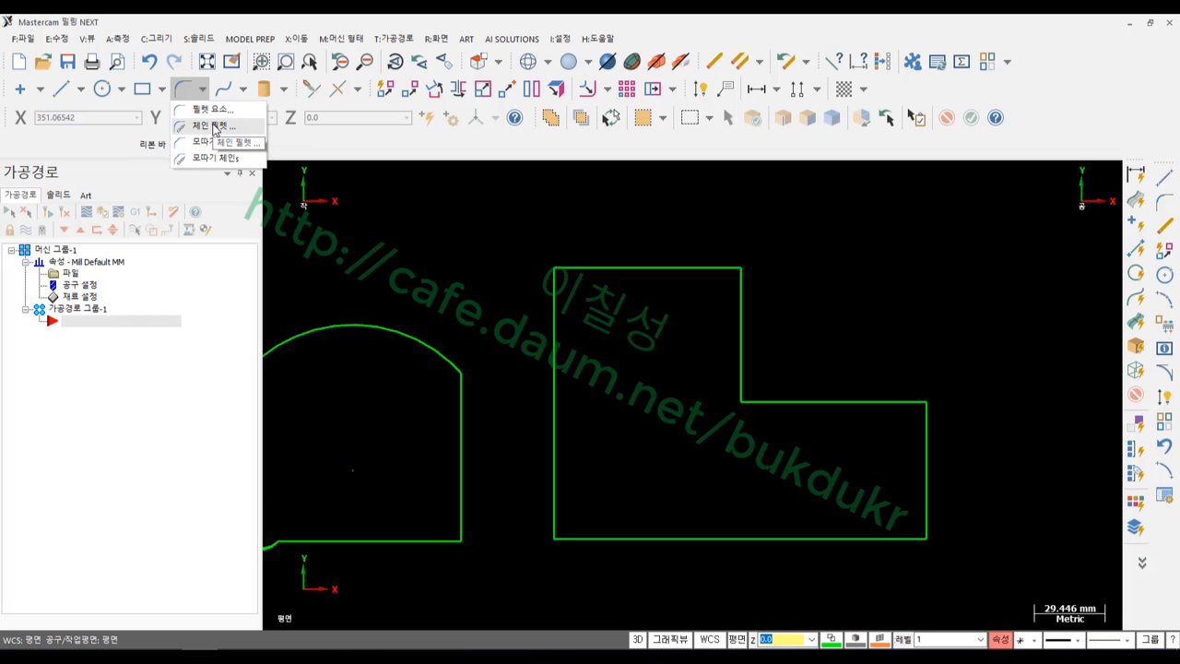
pyautogui.click(213, 129)
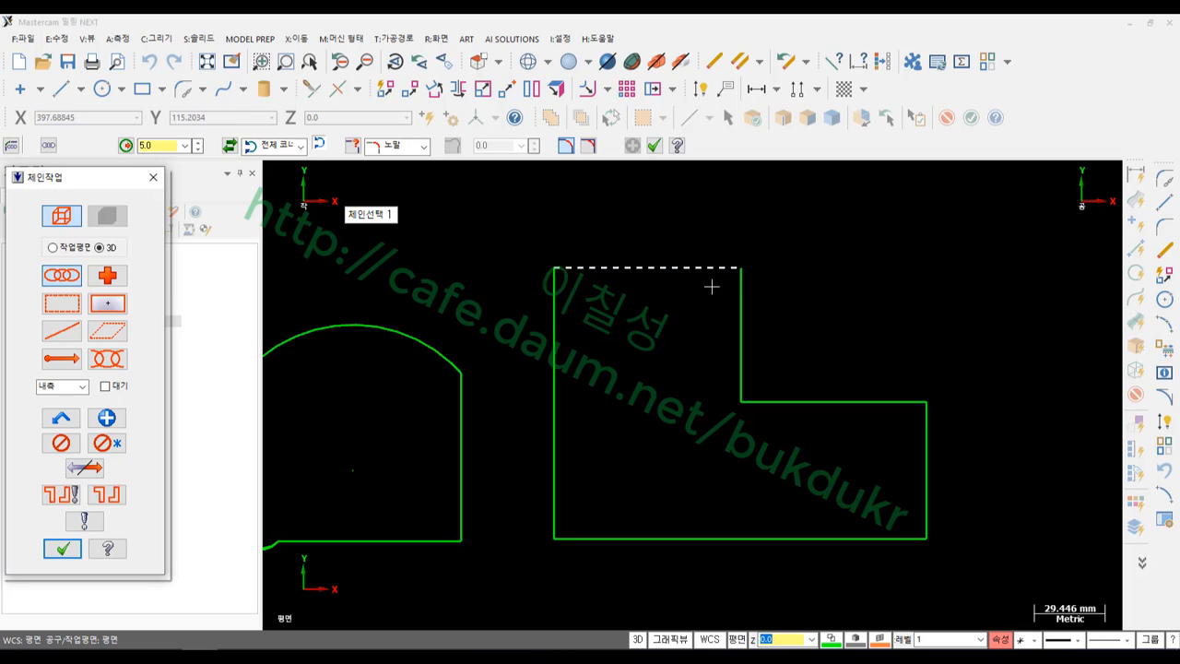
pyautogui.click(608, 268)
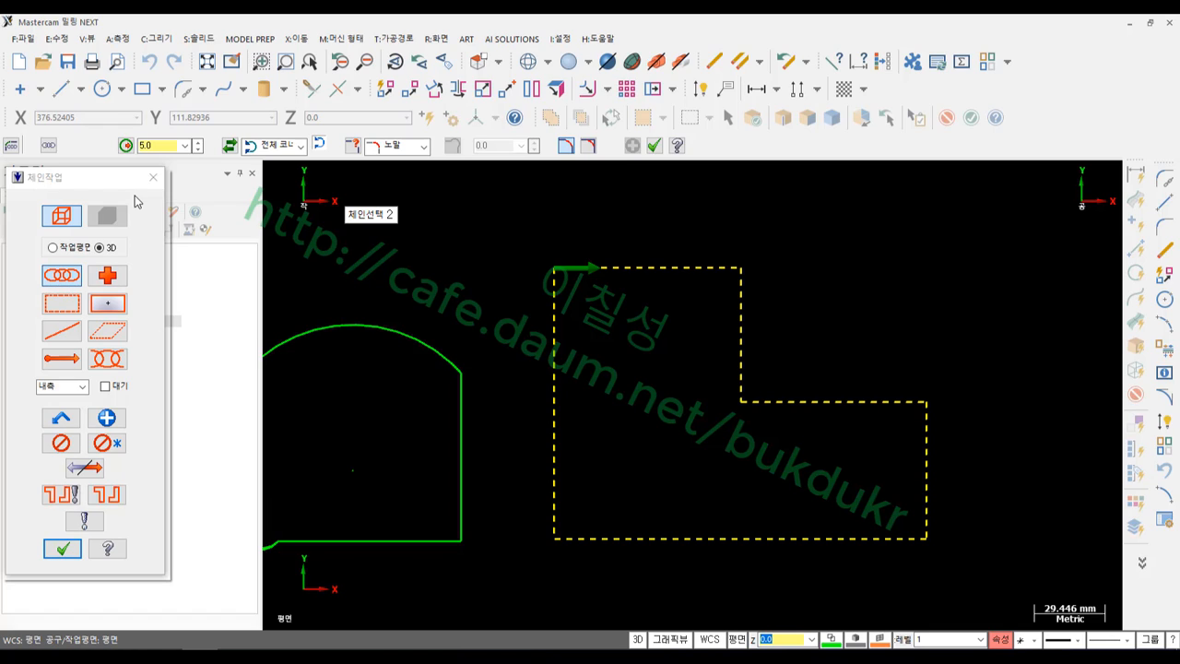
# Accept the chained L outline and raise the fillet radius from 5.0 to 10
pyautogui.click(62, 549)
pyautogui.scroll(2, 823, 407)
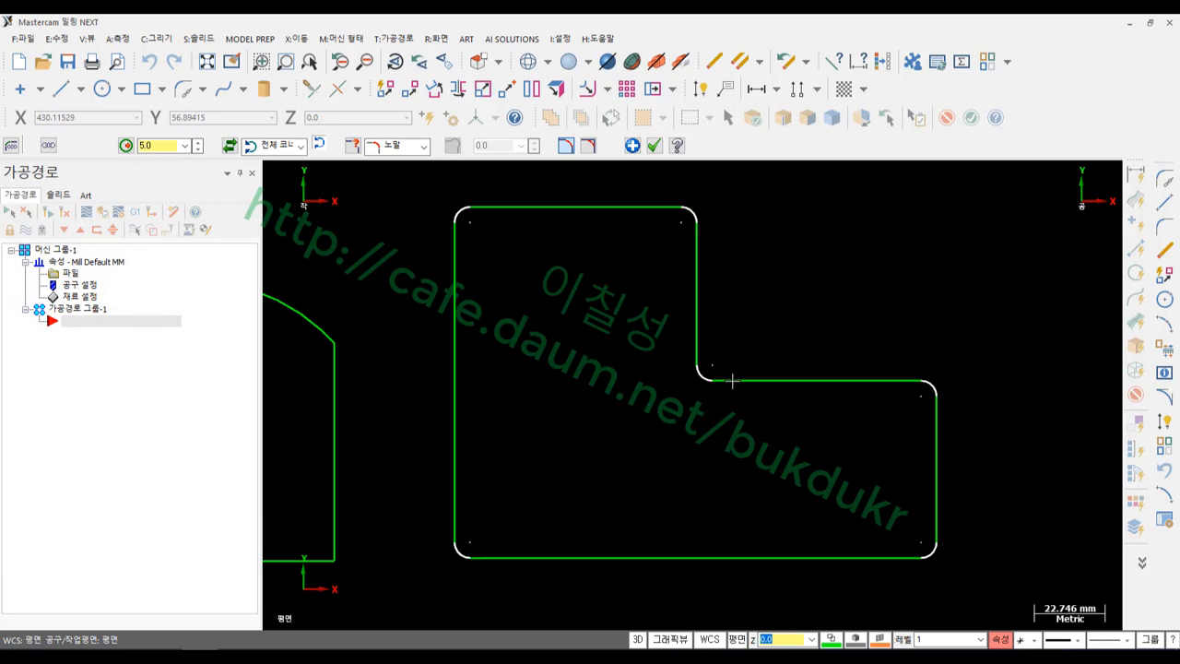
pyautogui.scroll(-1, 489, 278)
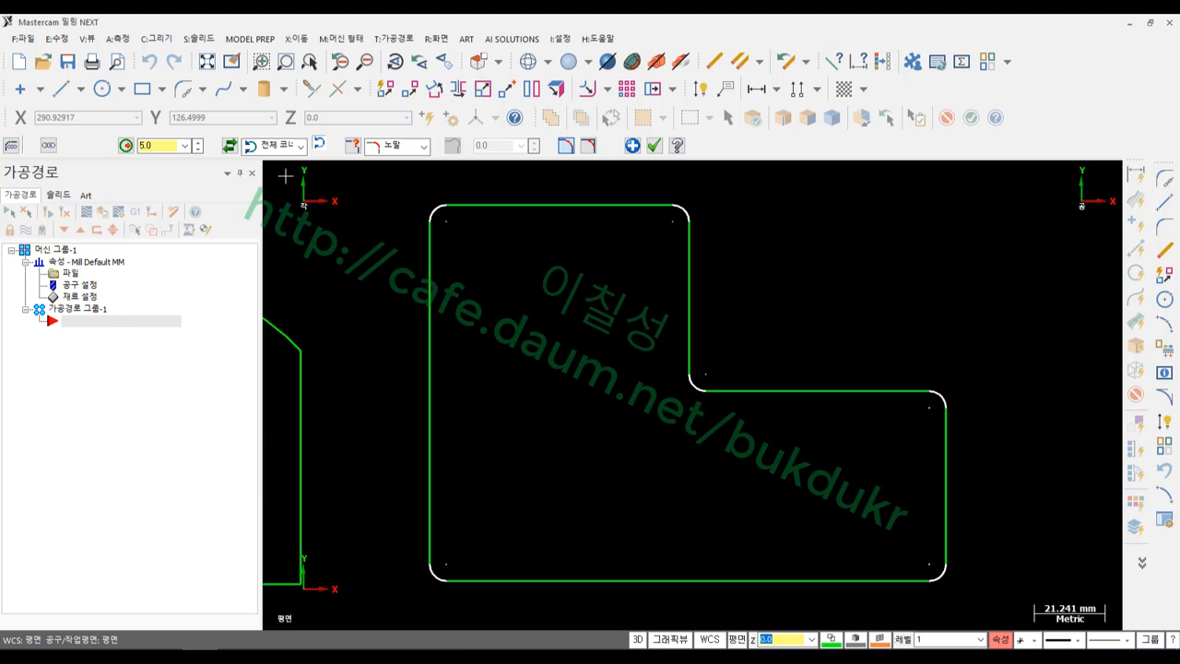
pyautogui.doubleClick(167, 145)
pyautogui.write('10')
pyautogui.press('Return')
pyautogui.scroll(-3, 819, 408)
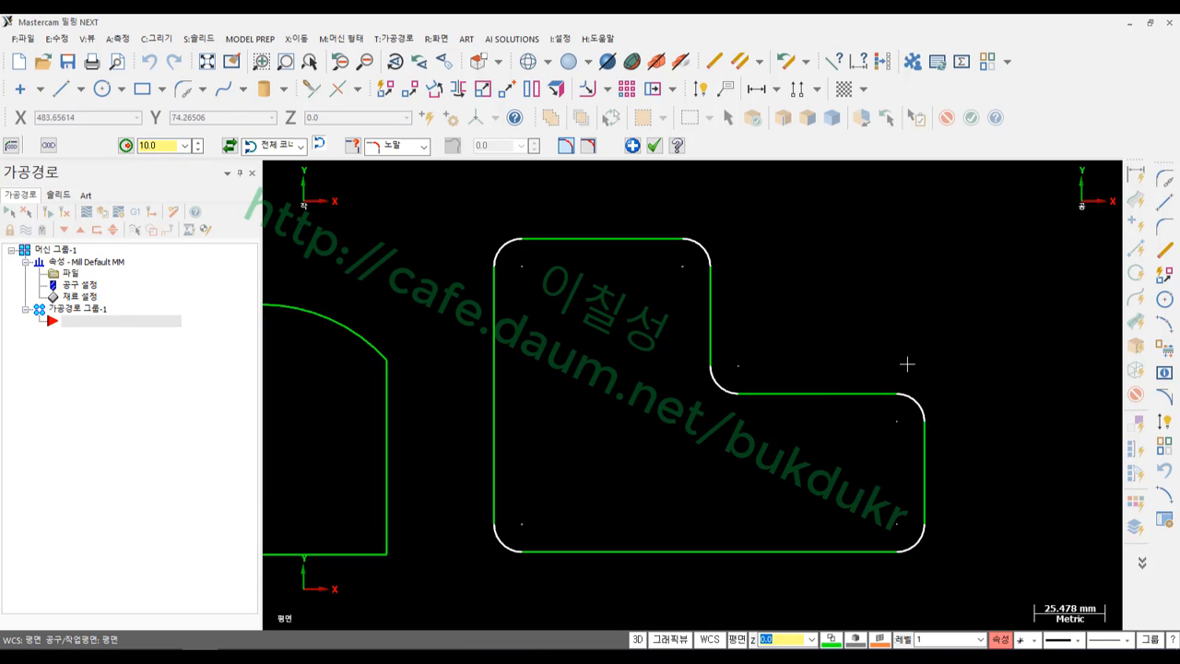
pyautogui.scroll(3, 961, 377)
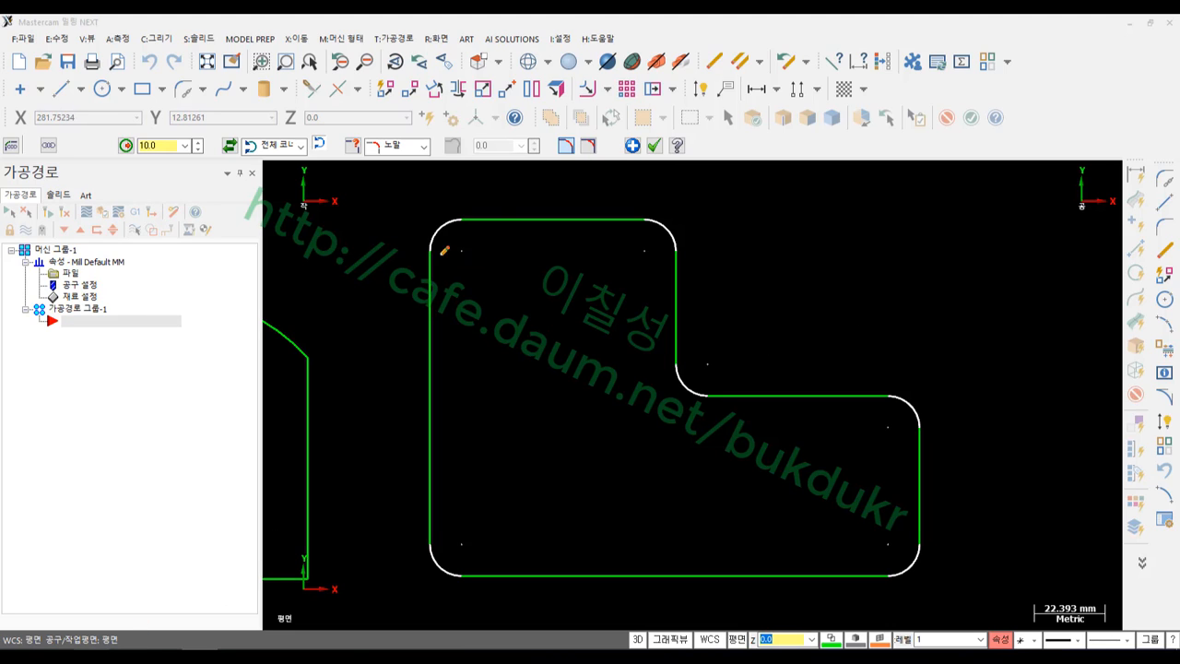
# Draw red arrows around each outer corner of the filleted L profile
pyautogui.moveTo(432, 256)
pyautogui.mouseDown()
pyautogui.moveTo(437, 229)
pyautogui.moveTo(496, 212)
pyautogui.moveTo(490, 237)
pyautogui.mouseUp()
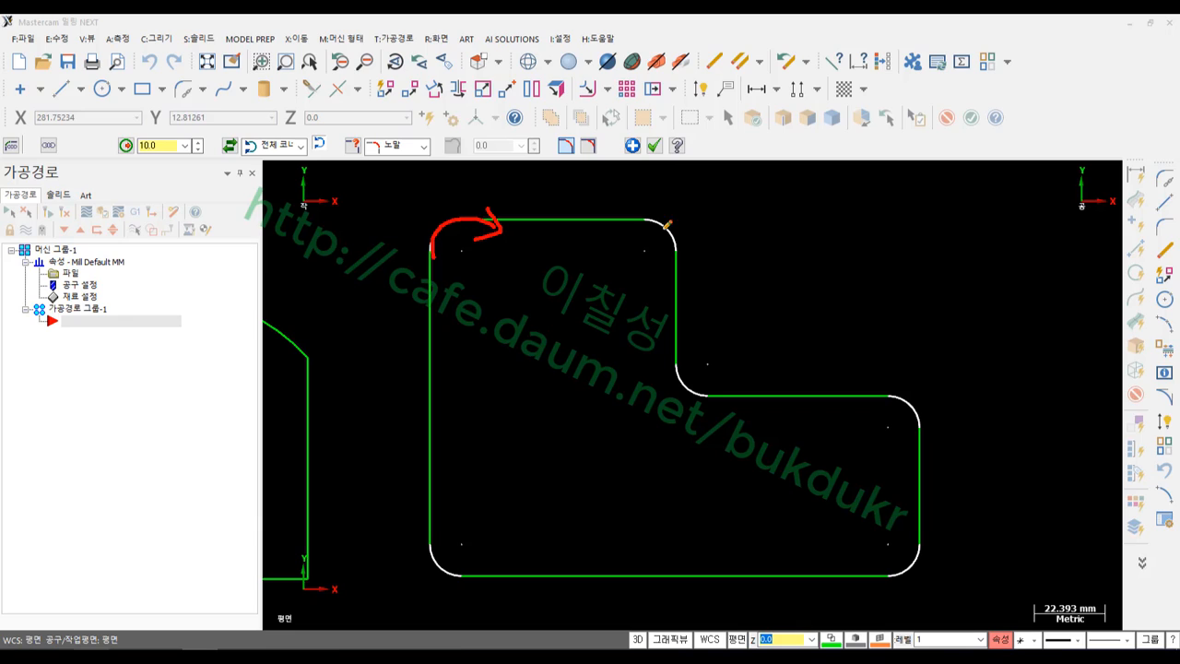
pyautogui.moveTo(499, 194)
pyautogui.mouseDown()
pyautogui.moveTo(588, 194)
pyautogui.moveTo(562, 207)
pyautogui.mouseUp()
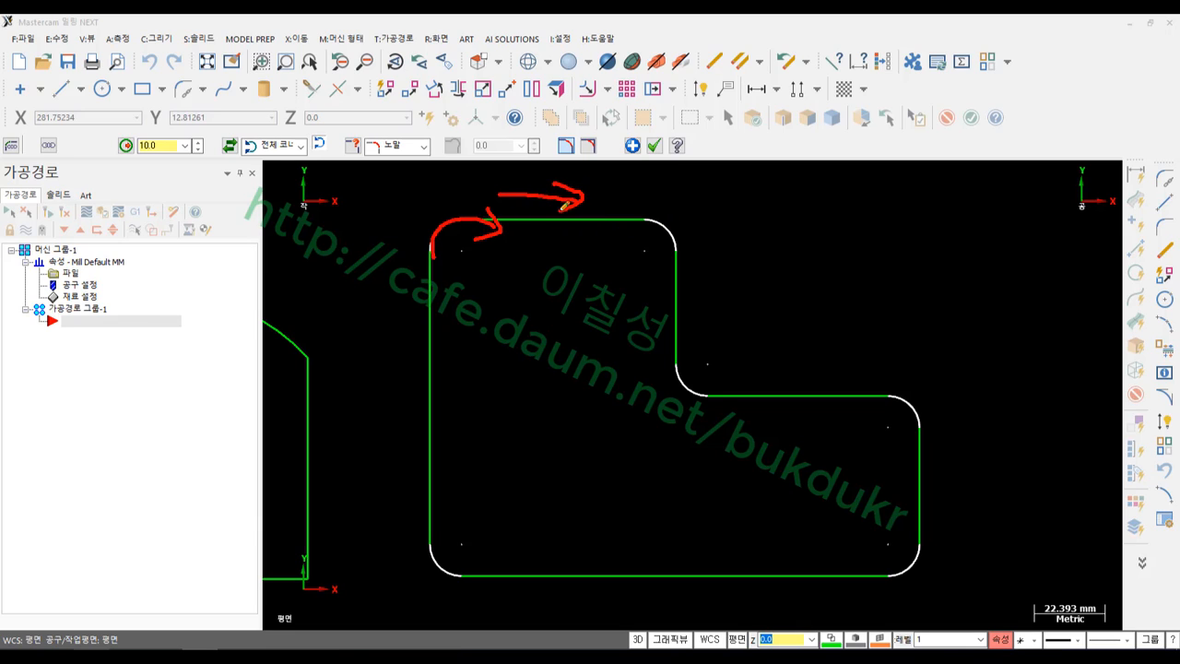
pyautogui.moveTo(648, 200)
pyautogui.mouseDown()
pyautogui.moveTo(701, 249)
pyautogui.moveTo(712, 235)
pyautogui.mouseUp()
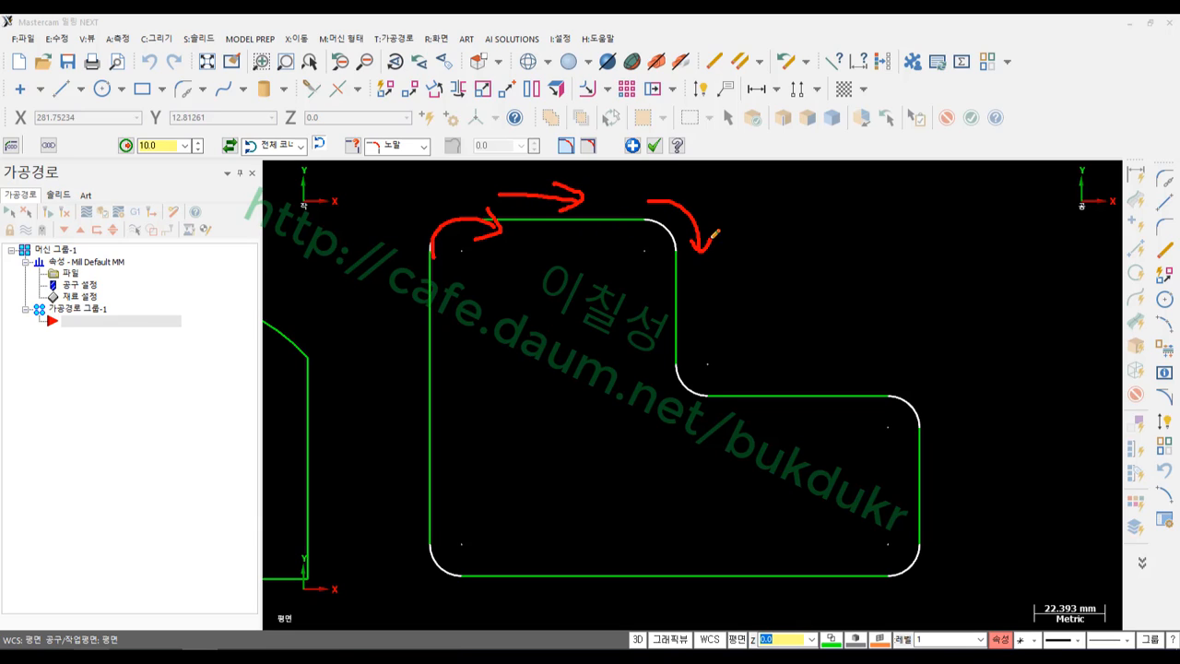
pyautogui.moveTo(903, 366)
pyautogui.mouseDown()
pyautogui.moveTo(940, 386)
pyautogui.moveTo(945, 409)
pyautogui.moveTo(968, 398)
pyautogui.mouseUp()
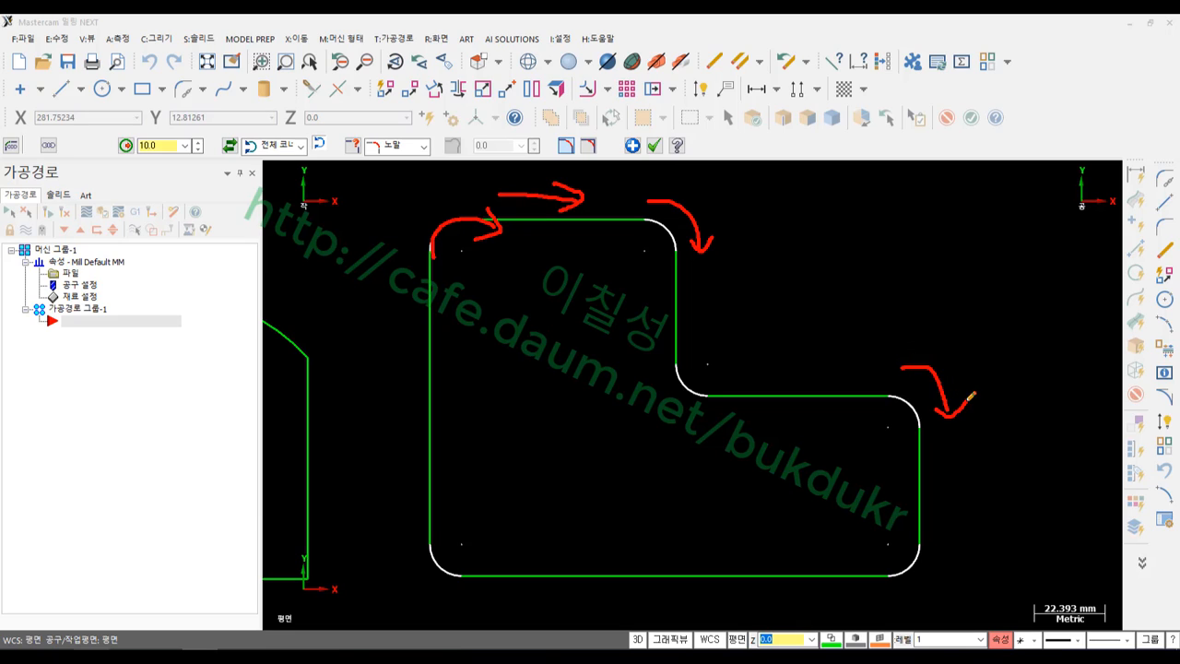
pyautogui.moveTo(953, 540); pyautogui.dragTo(906, 610)
pyautogui.moveTo(905, 610); pyautogui.dragTo(927, 618)
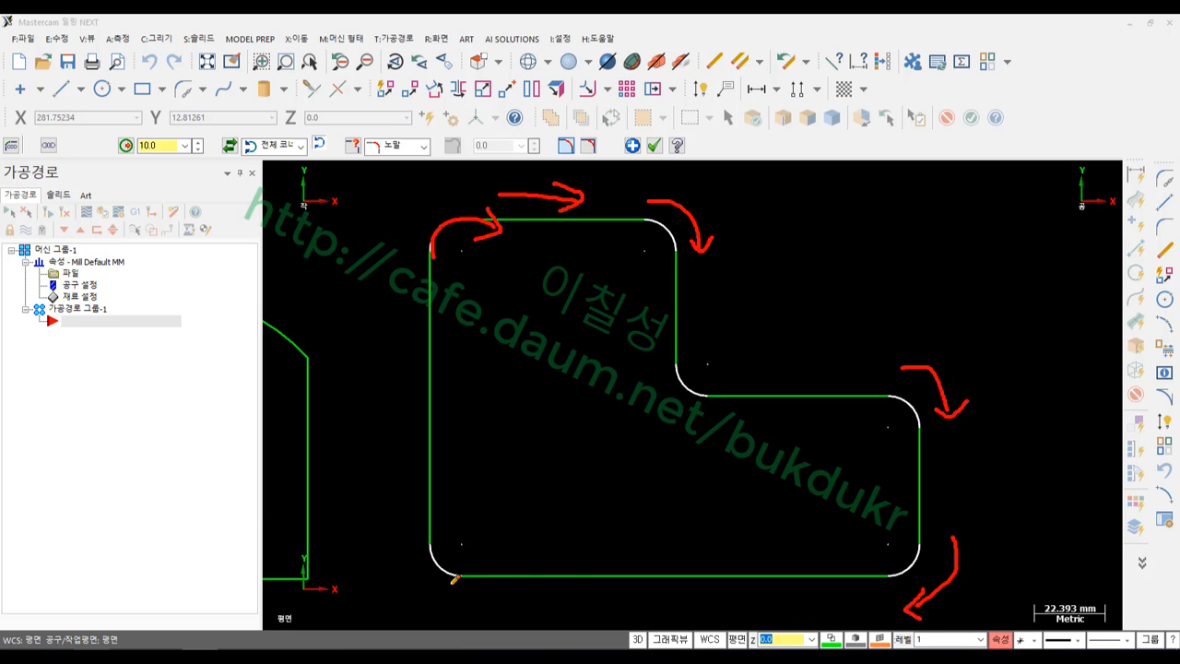
pyautogui.moveTo(454, 592)
pyautogui.mouseDown()
pyautogui.moveTo(403, 541)
pyautogui.moveTo(383, 577)
pyautogui.mouseUp()
pyautogui.moveTo(401, 538); pyautogui.dragTo(421, 553)
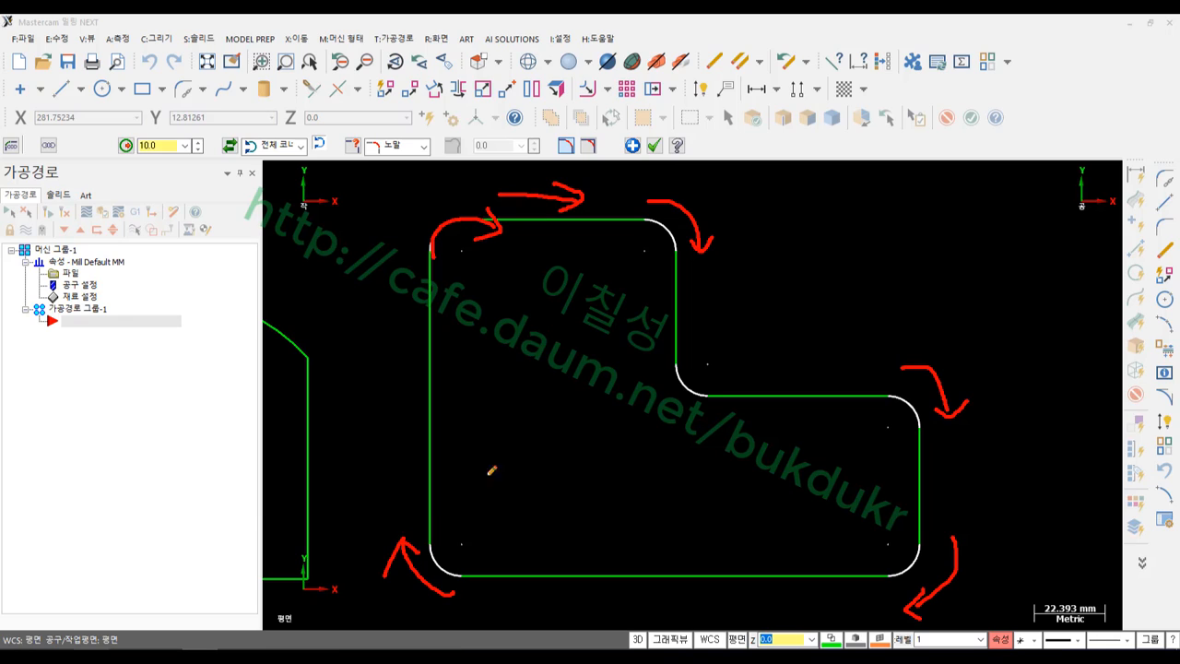
# Circle and cross out the inner corner, then ring the corner-selection option on the ribbon
pyautogui.moveTo(655, 364)
pyautogui.mouseDown()
pyautogui.moveTo(677, 396)
pyautogui.moveTo(732, 411)
pyautogui.mouseUp()
pyautogui.moveTo(730, 413)
pyautogui.mouseDown()
pyautogui.moveTo(710, 432)
pyautogui.moveTo(693, 328)
pyautogui.moveTo(716, 470)
pyautogui.moveTo(697, 468)
pyautogui.mouseUp()
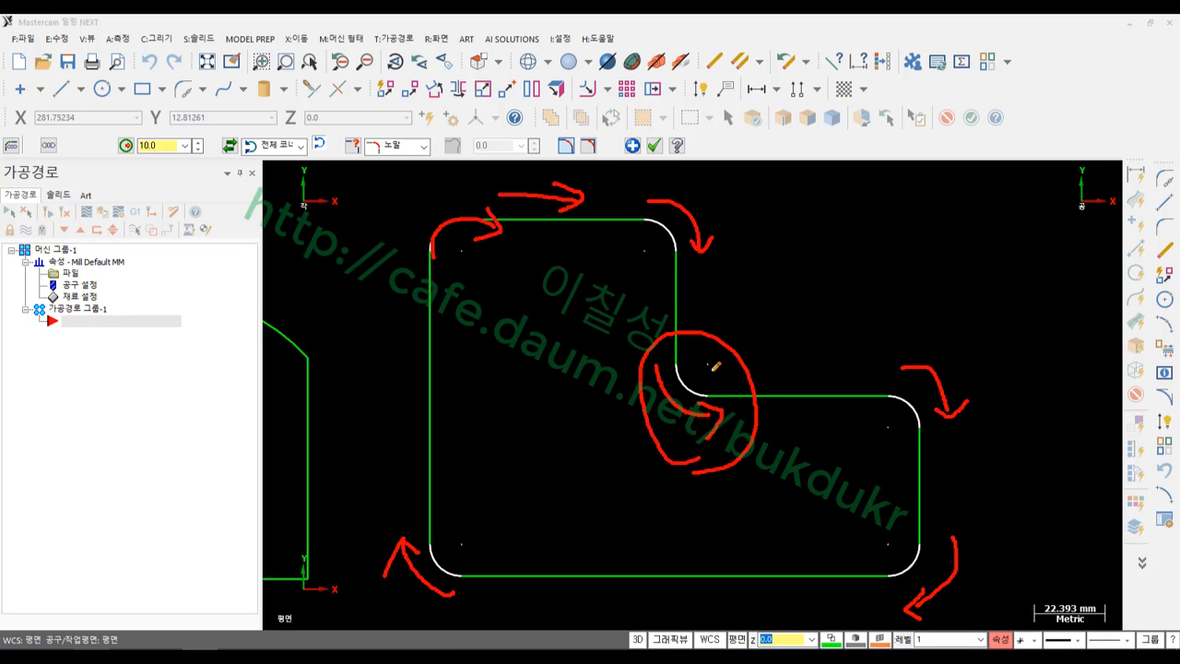
pyautogui.moveTo(737, 326); pyautogui.dragTo(630, 466)
pyautogui.moveTo(611, 341); pyautogui.dragTo(765, 481)
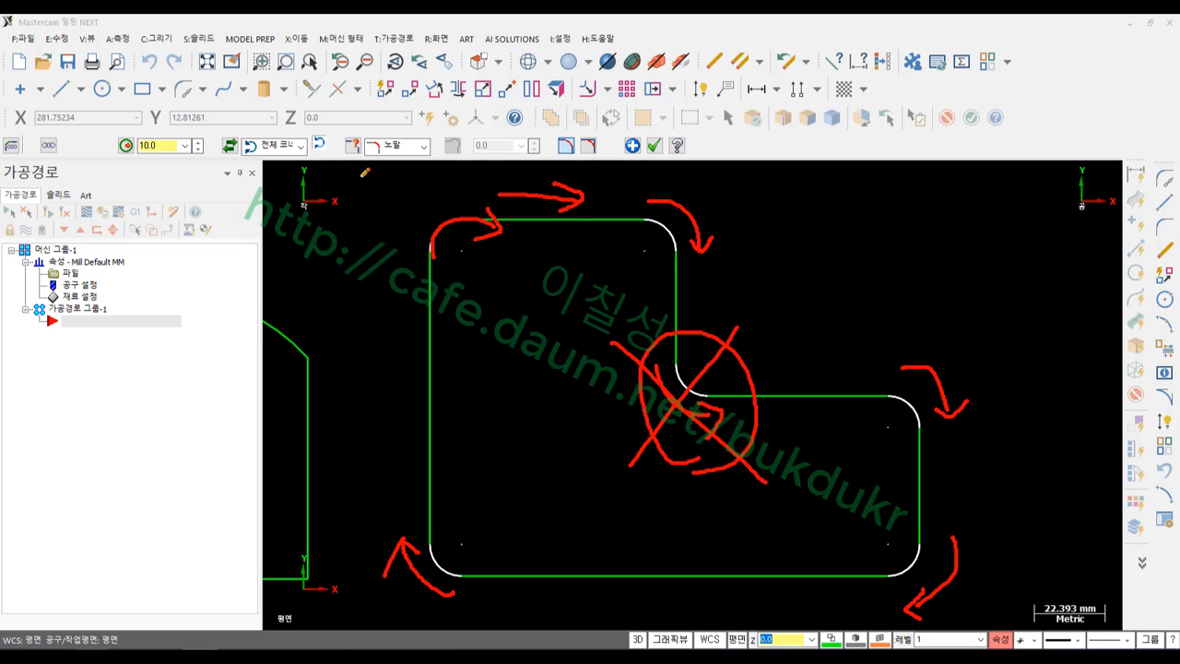
pyautogui.moveTo(316, 156)
pyautogui.mouseDown()
pyautogui.moveTo(292, 175)
pyautogui.moveTo(198, 112)
pyautogui.moveTo(339, 129)
pyautogui.moveTo(297, 164)
pyautogui.mouseUp()
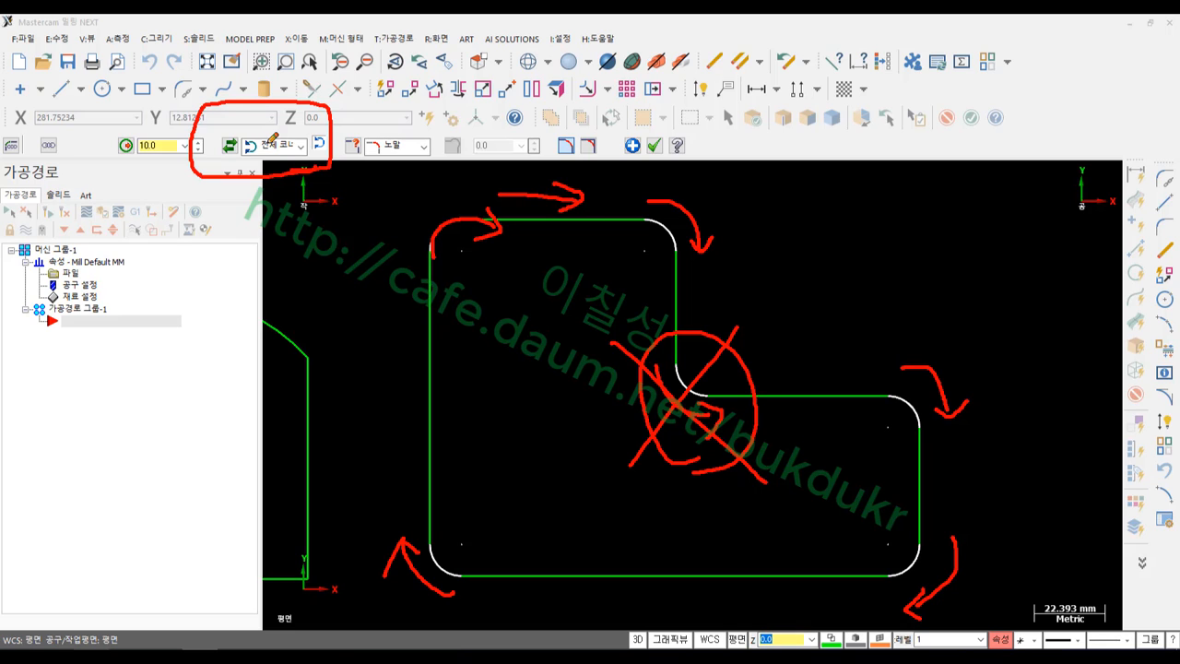
pyautogui.rightClick(375, 241)
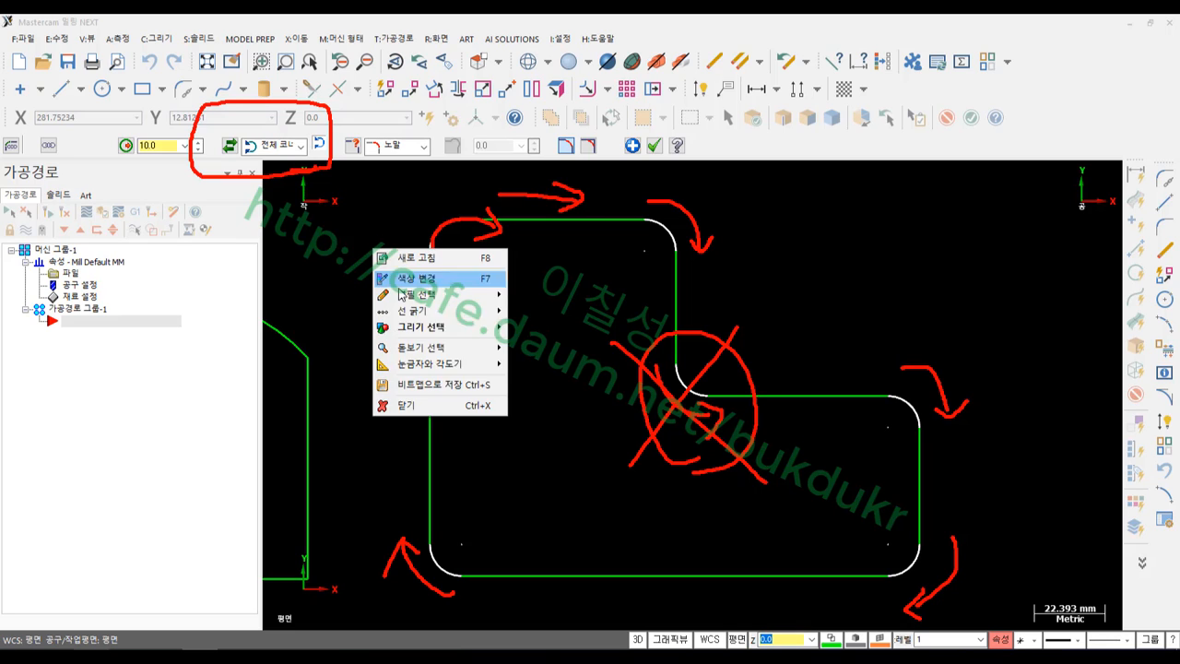
# Clear the markup, compare + Sweeps with - Sweeps, keep - Sweeps, and accept the 10.0 fillets
pyautogui.click(424, 408)
pyautogui.click(300, 145)
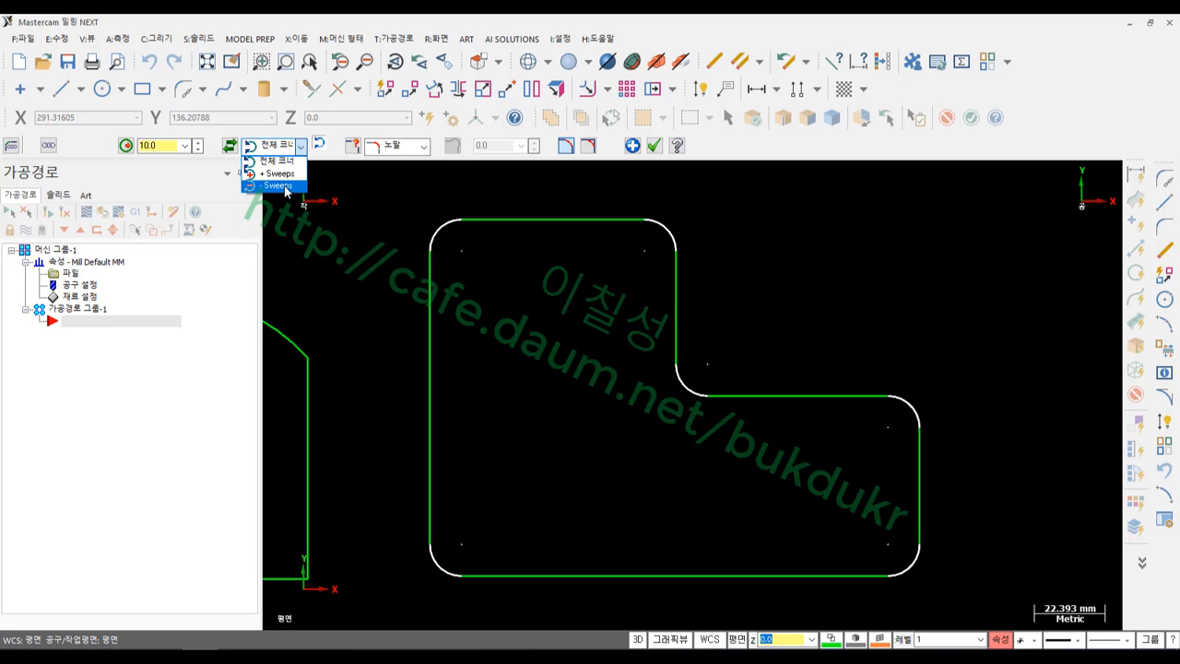
pyautogui.click(276, 187)
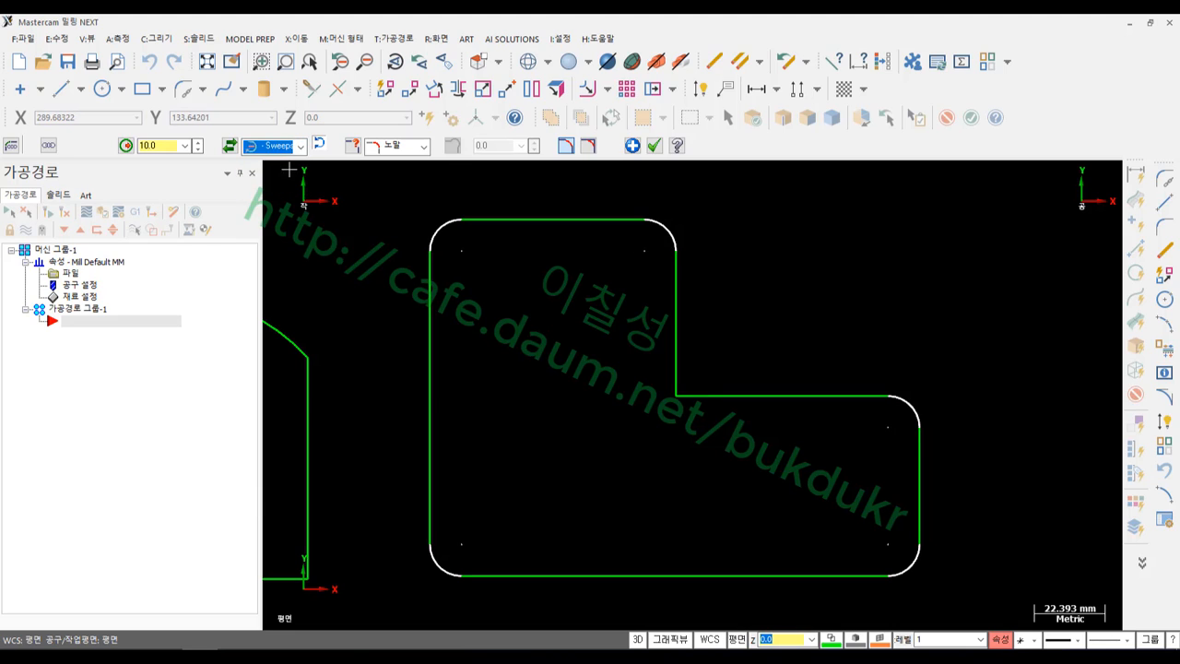
pyautogui.click(300, 146)
pyautogui.click(280, 174)
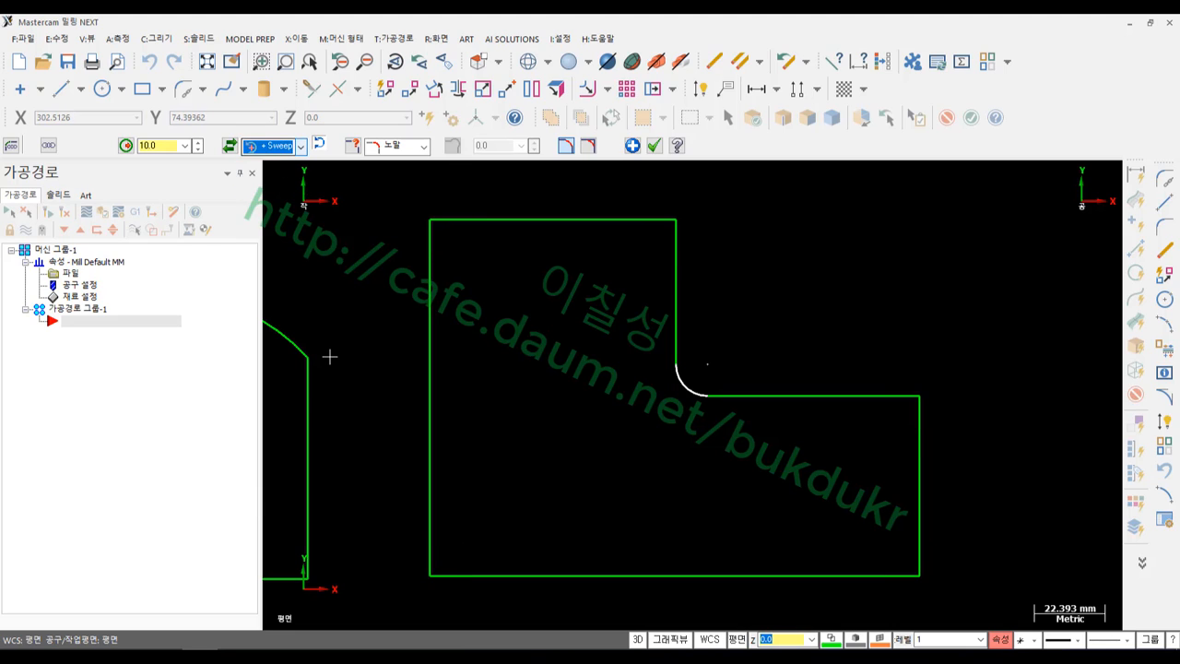
pyautogui.click(303, 150)
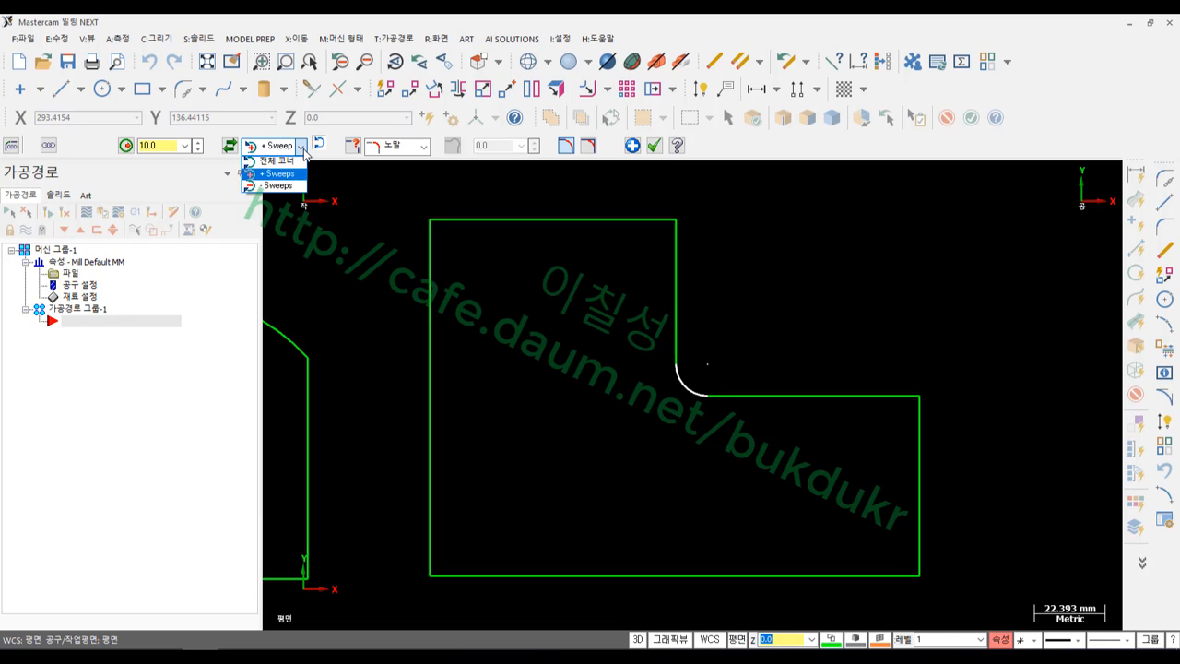
pyautogui.click(276, 185)
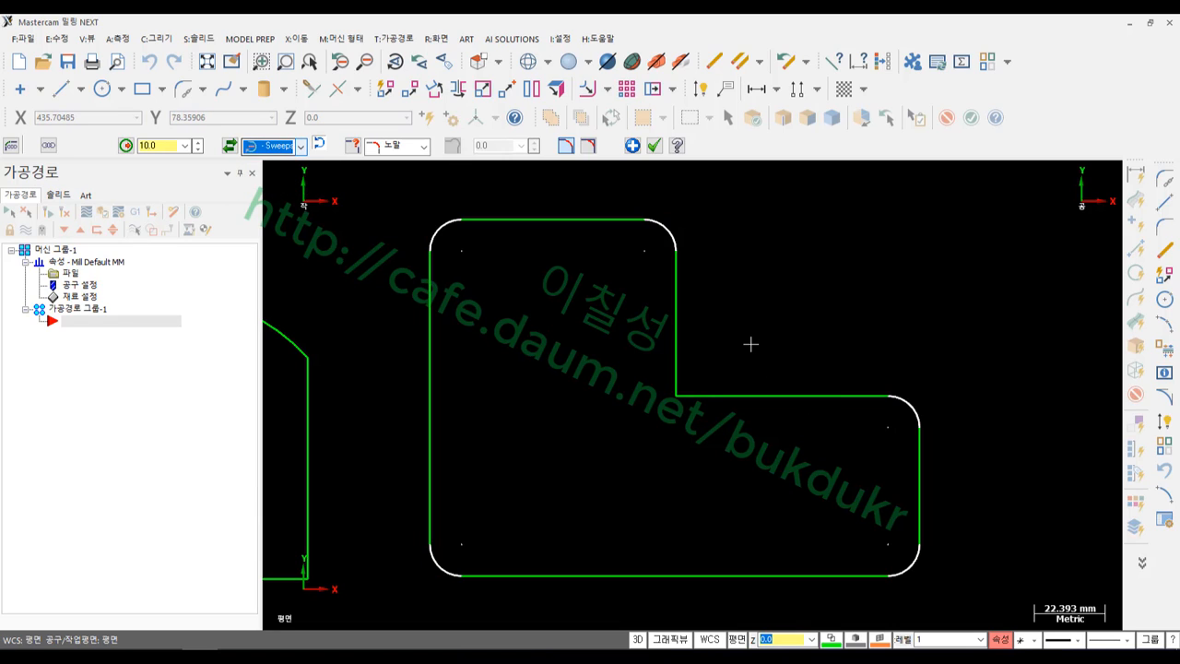
pyautogui.click(653, 146)
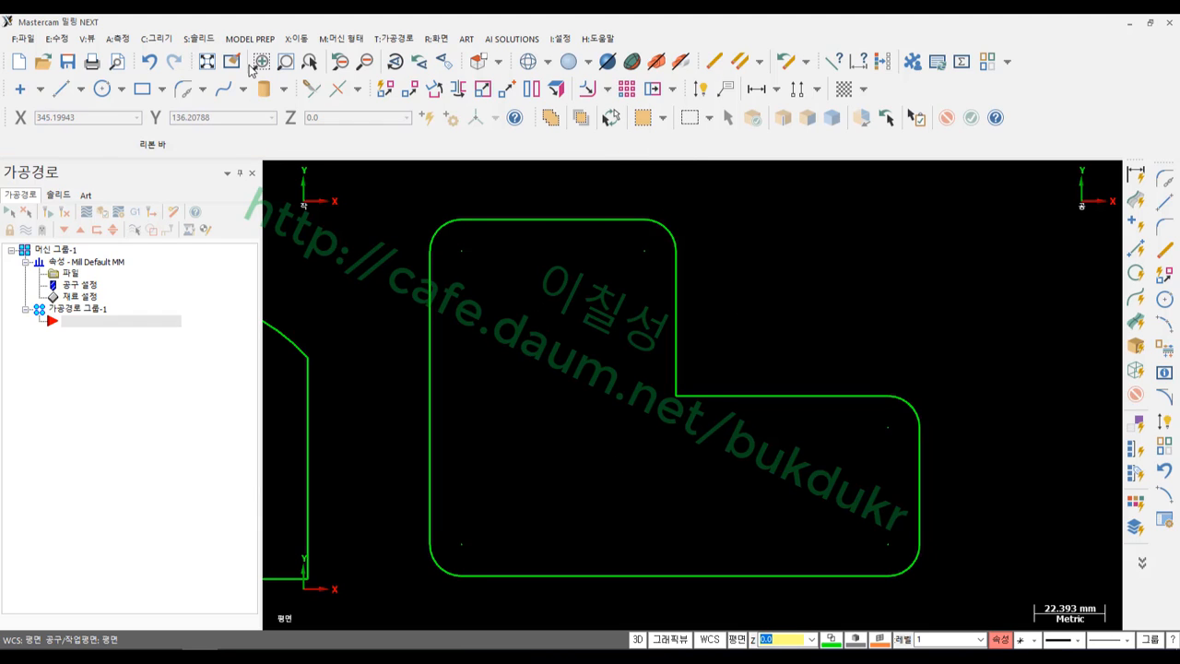
# Switch to the screen pen and hatch diagonal red strokes across the filleted part
pyautogui.click(338, 89)
pyautogui.click(200, 655)
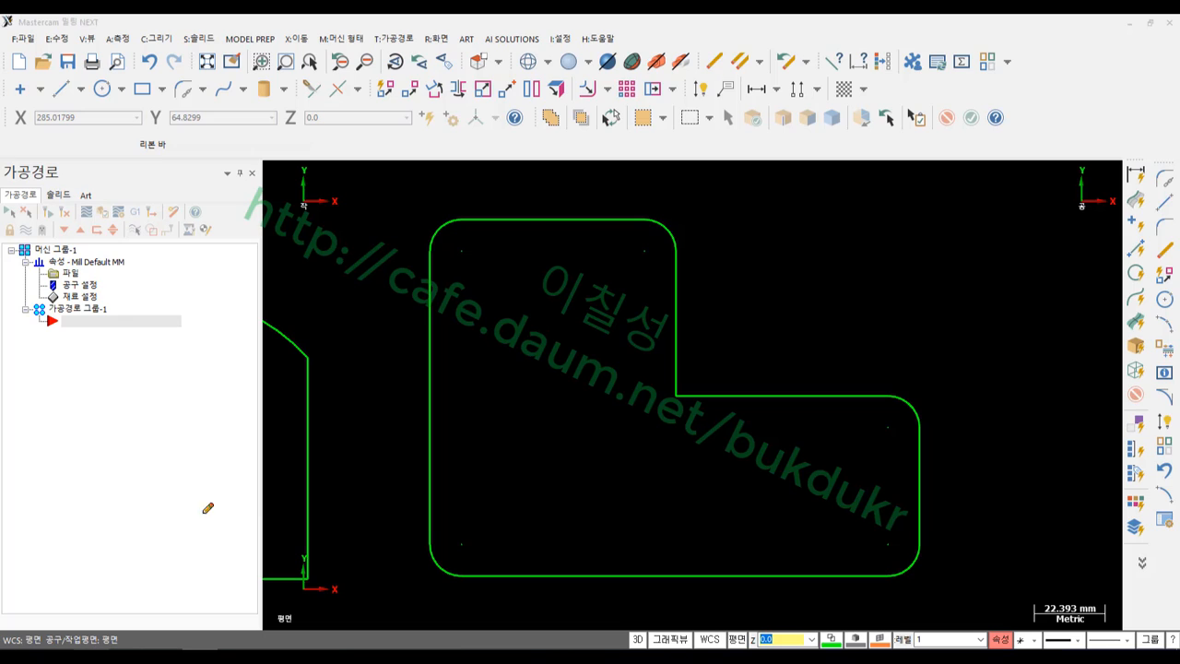
pyautogui.moveTo(524, 224); pyautogui.dragTo(410, 339)
pyautogui.moveTo(584, 226); pyautogui.dragTo(424, 493)
pyautogui.moveTo(645, 265); pyautogui.dragTo(465, 576)
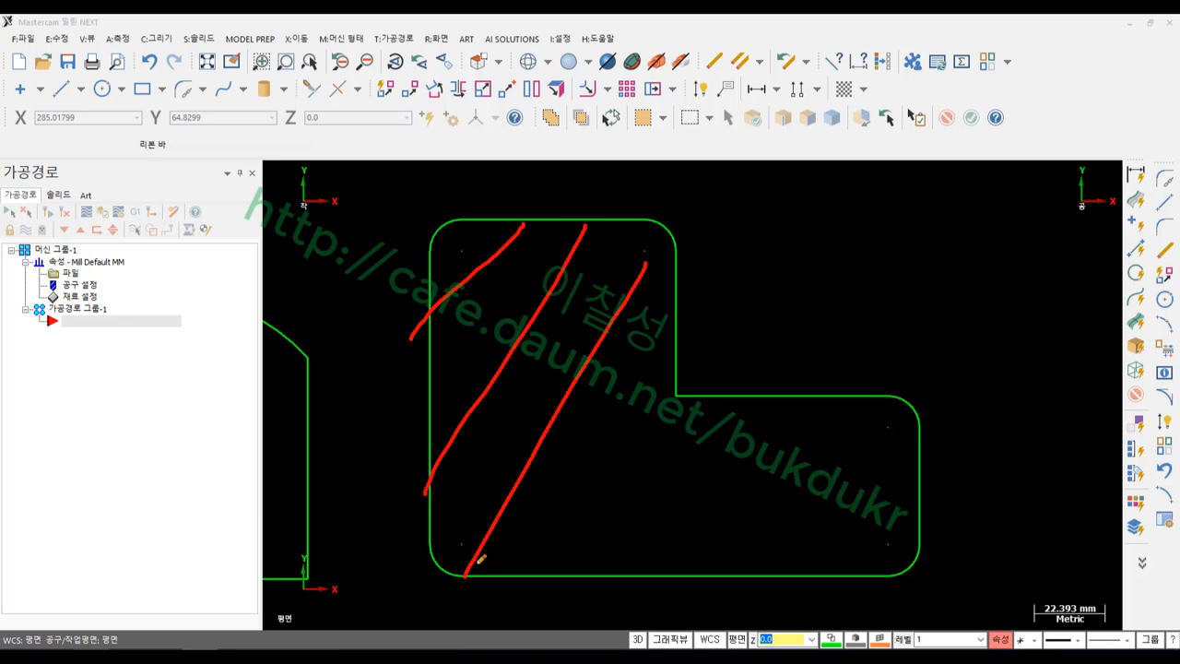
pyautogui.moveTo(646, 380); pyautogui.dragTo(553, 576)
pyautogui.moveTo(703, 413); pyautogui.dragTo(651, 557)
pyautogui.moveTo(792, 410); pyautogui.dragTo(721, 568)
pyautogui.moveTo(866, 419); pyautogui.dragTo(800, 551)
pyautogui.moveTo(908, 449); pyautogui.dragTo(865, 553)
pyautogui.moveTo(925, 524); pyautogui.dragTo(893, 579)
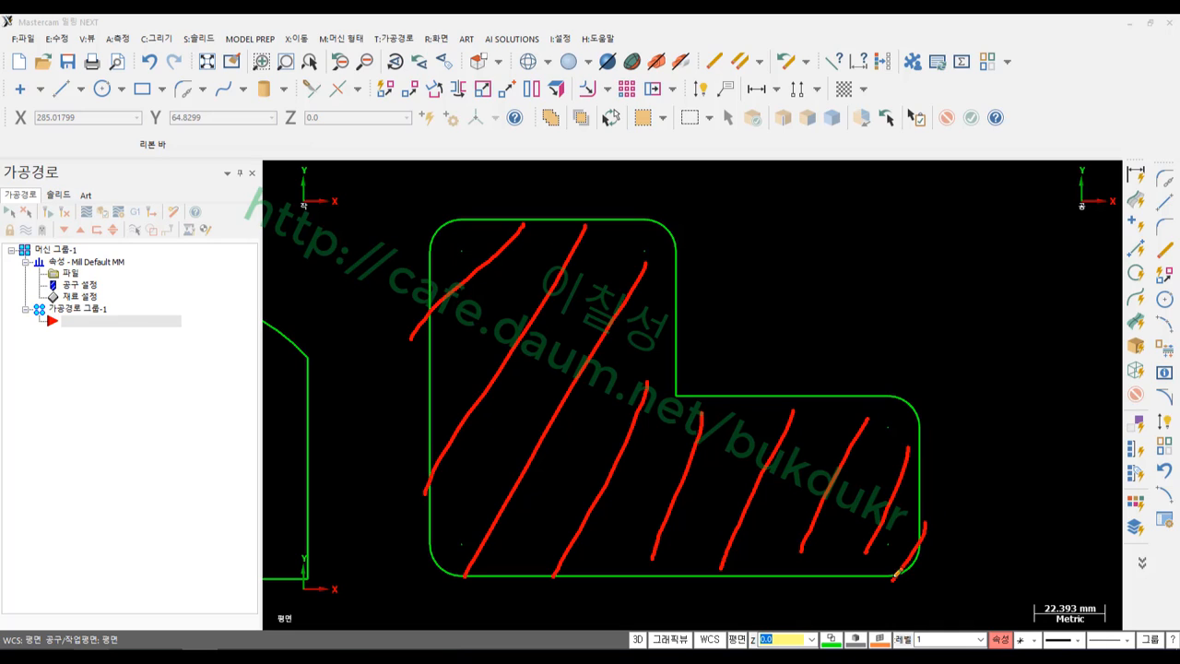
# Circle the sharp inner corner and the top corners, and stroke along the top edge
pyautogui.moveTo(693, 417)
pyautogui.mouseDown()
pyautogui.moveTo(658, 409)
pyautogui.moveTo(669, 362)
pyautogui.moveTo(704, 387)
pyautogui.moveTo(696, 415)
pyautogui.moveTo(662, 404)
pyautogui.moveTo(687, 360)
pyautogui.moveTo(698, 376)
pyautogui.mouseUp()
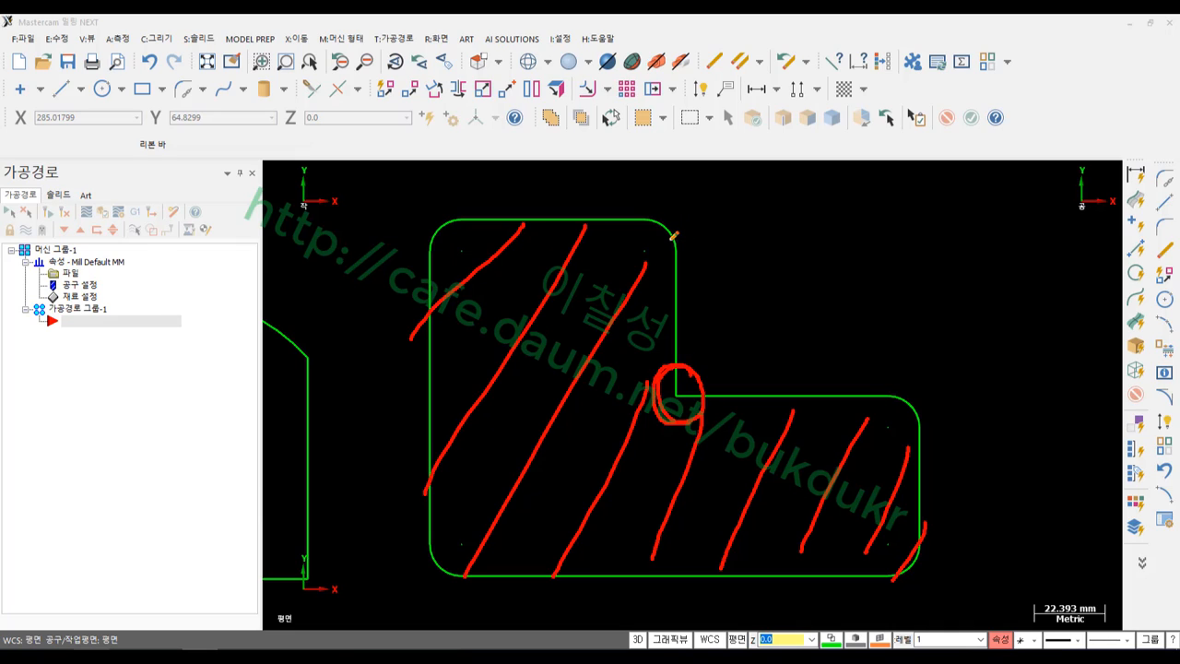
pyautogui.moveTo(673, 261)
pyautogui.mouseDown()
pyautogui.moveTo(635, 207)
pyautogui.moveTo(680, 260)
pyautogui.mouseUp()
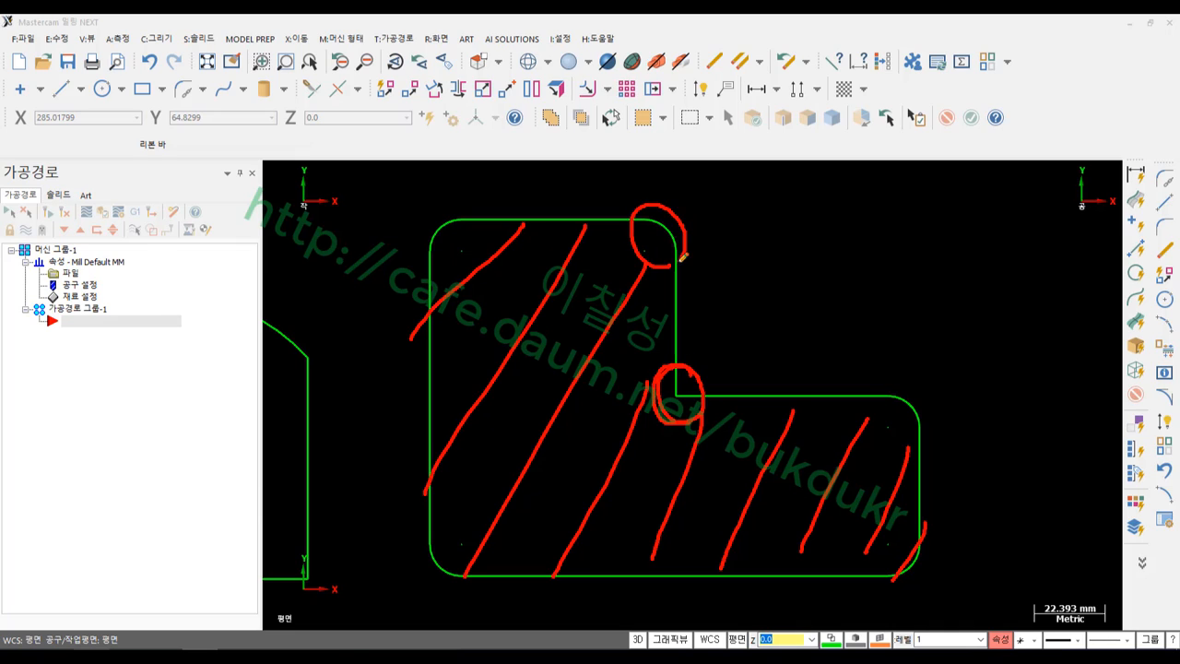
pyautogui.moveTo(456, 245)
pyautogui.mouseDown()
pyautogui.moveTo(431, 224)
pyautogui.moveTo(461, 215)
pyautogui.mouseUp()
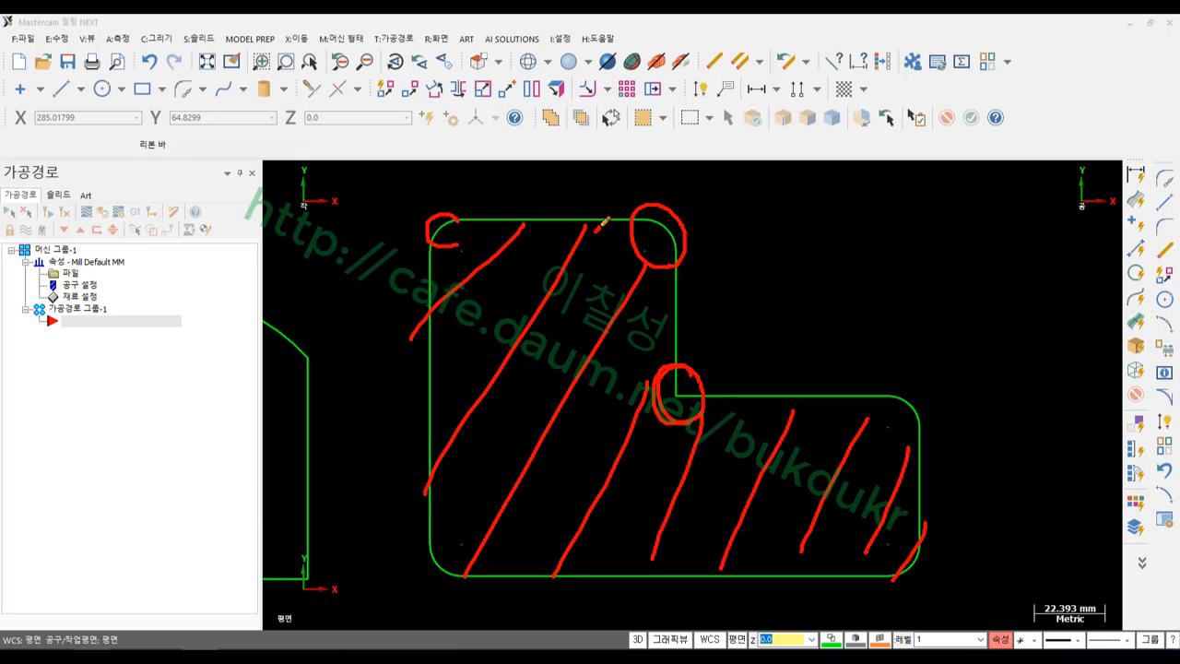
pyautogui.moveTo(596, 232); pyautogui.dragTo(668, 226)
pyautogui.rightClick(782, 226)
# Clear the markup, undo the fillets, and re-chain the L outline for Chain Fillet
pyautogui.click(843, 392)
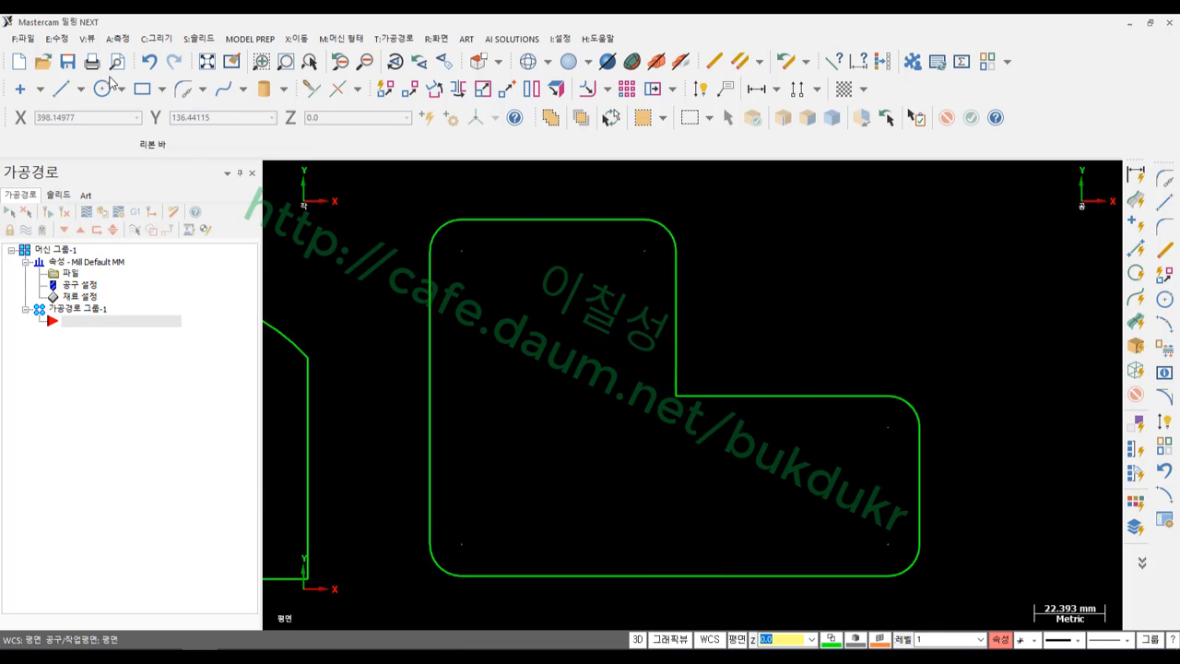
pyautogui.click(149, 61)
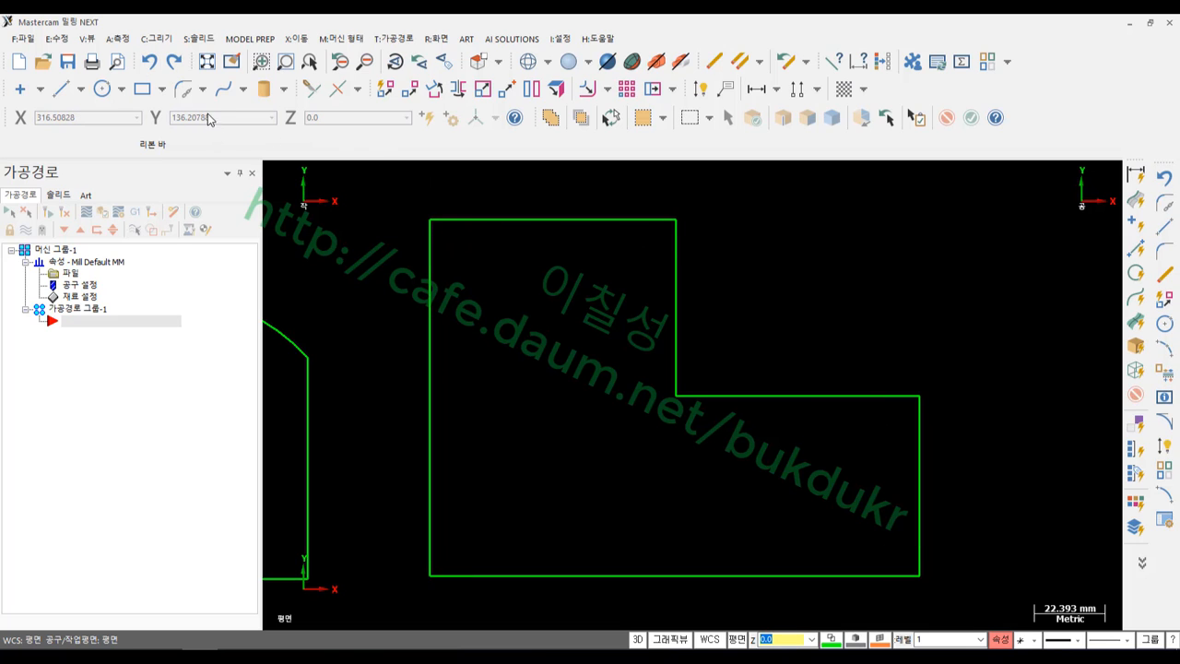
pyautogui.click(184, 89)
pyautogui.click(452, 219)
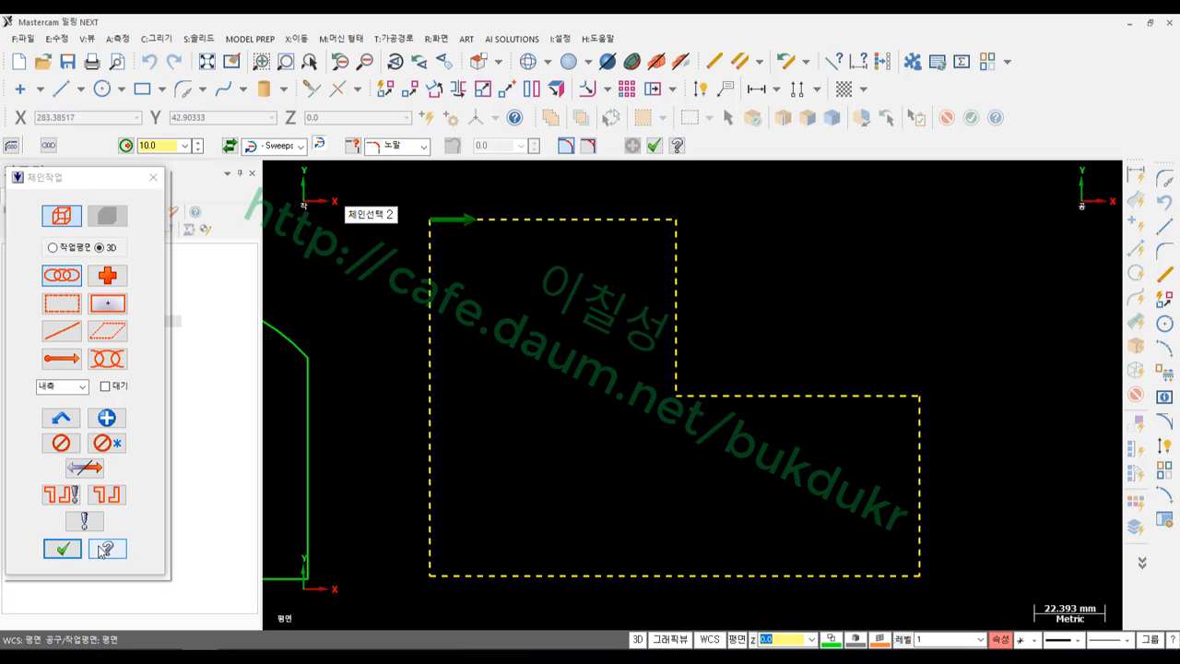
pyautogui.click(62, 549)
# Set the fillet type to Clearance with radius 1.0 and No Trim
pyautogui.click(392, 147)
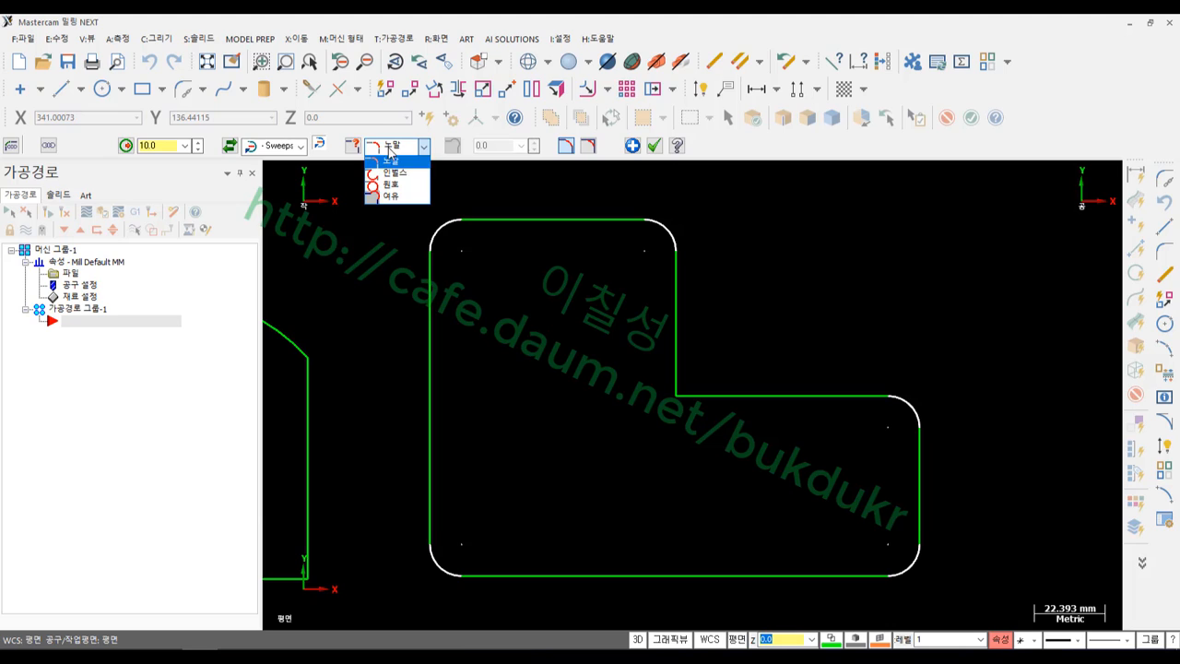
pyautogui.click(392, 195)
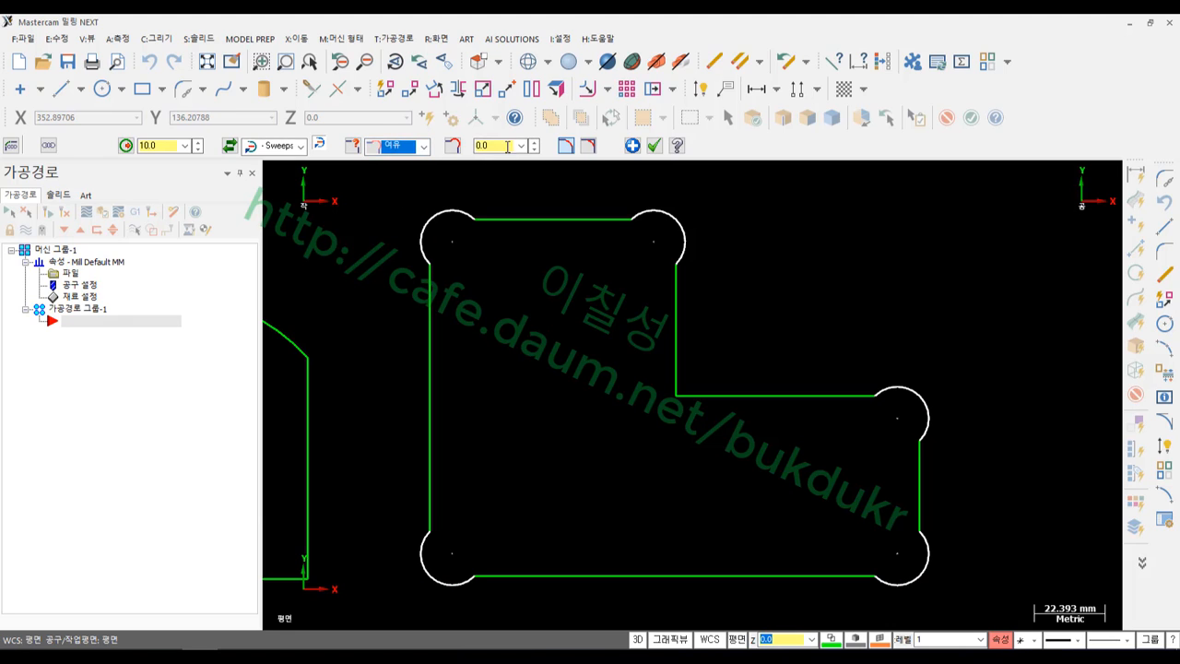
pyautogui.click(504, 146)
pyautogui.write('1')
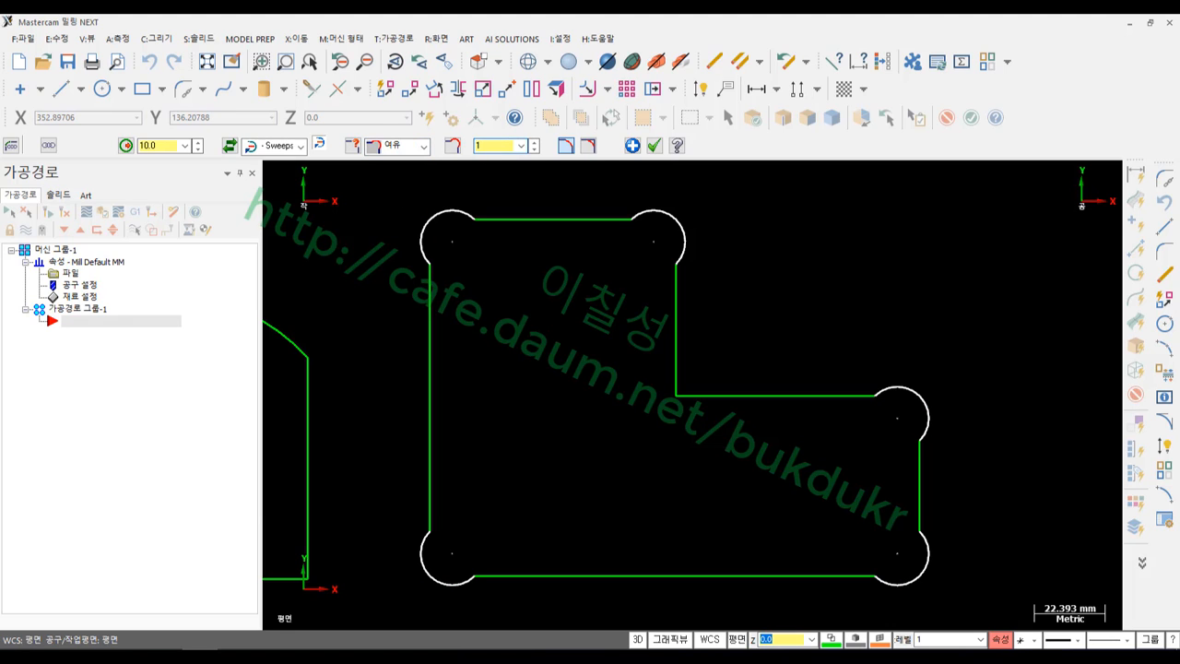
pyautogui.press('Return')
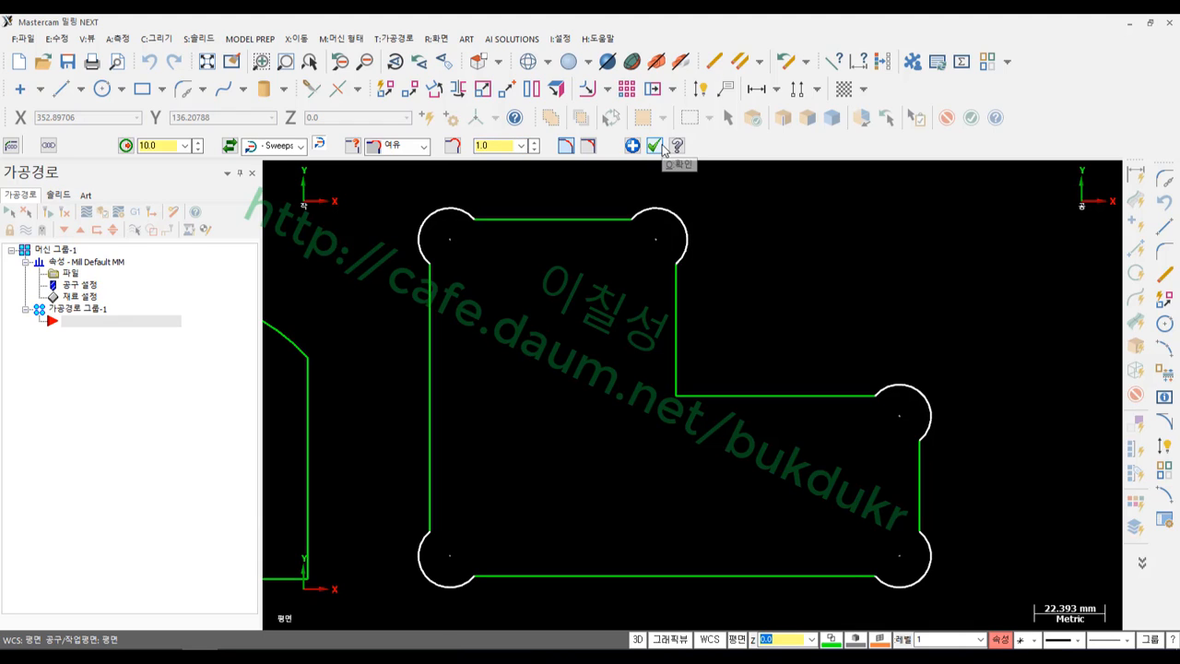
pyautogui.click(590, 148)
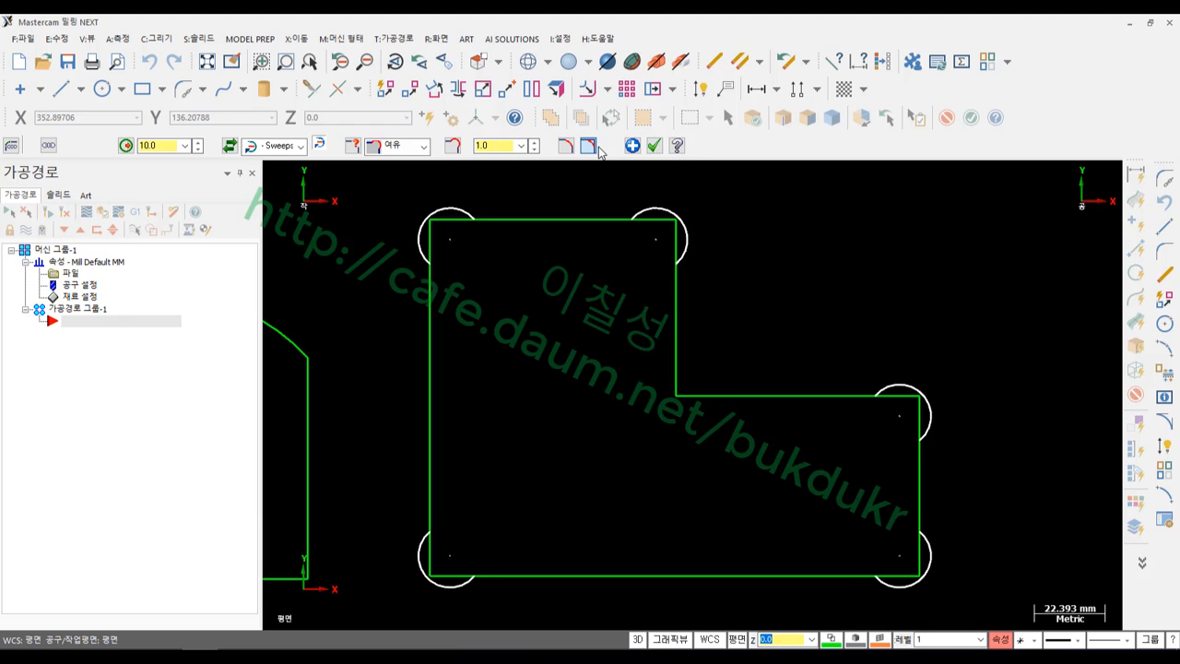
# Commit the clearance relief loops at the L profile's five outer corners
pyautogui.scroll(2, 971, 431)
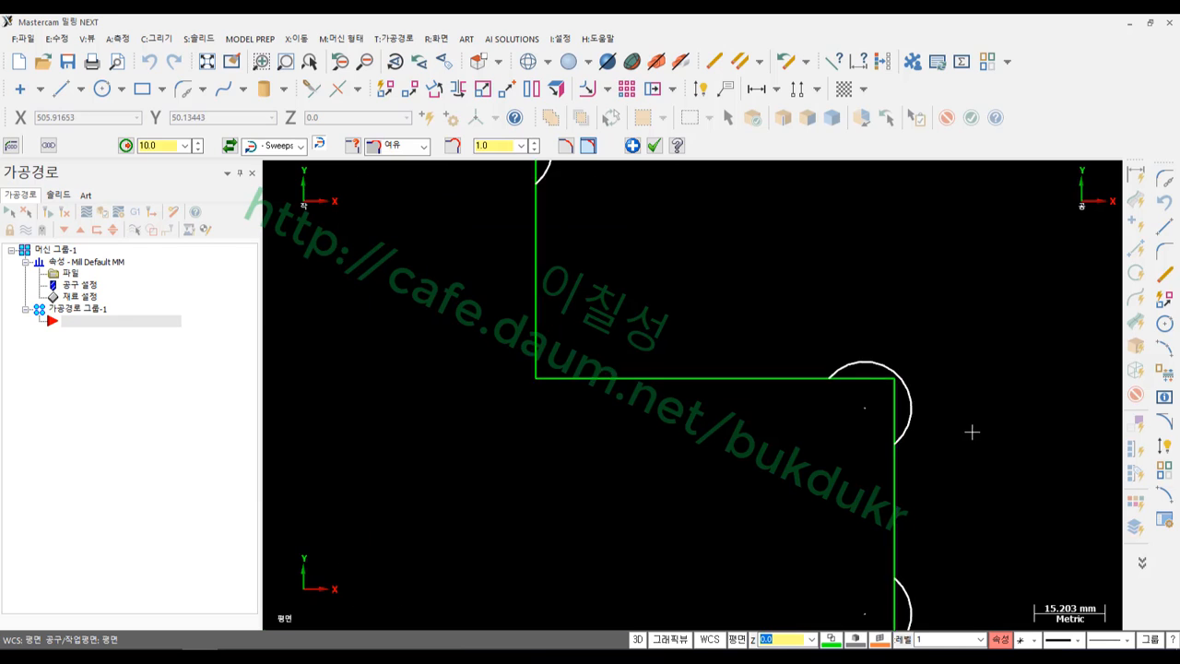
pyautogui.scroll(4, 938, 396)
pyautogui.scroll(-4, 916, 348)
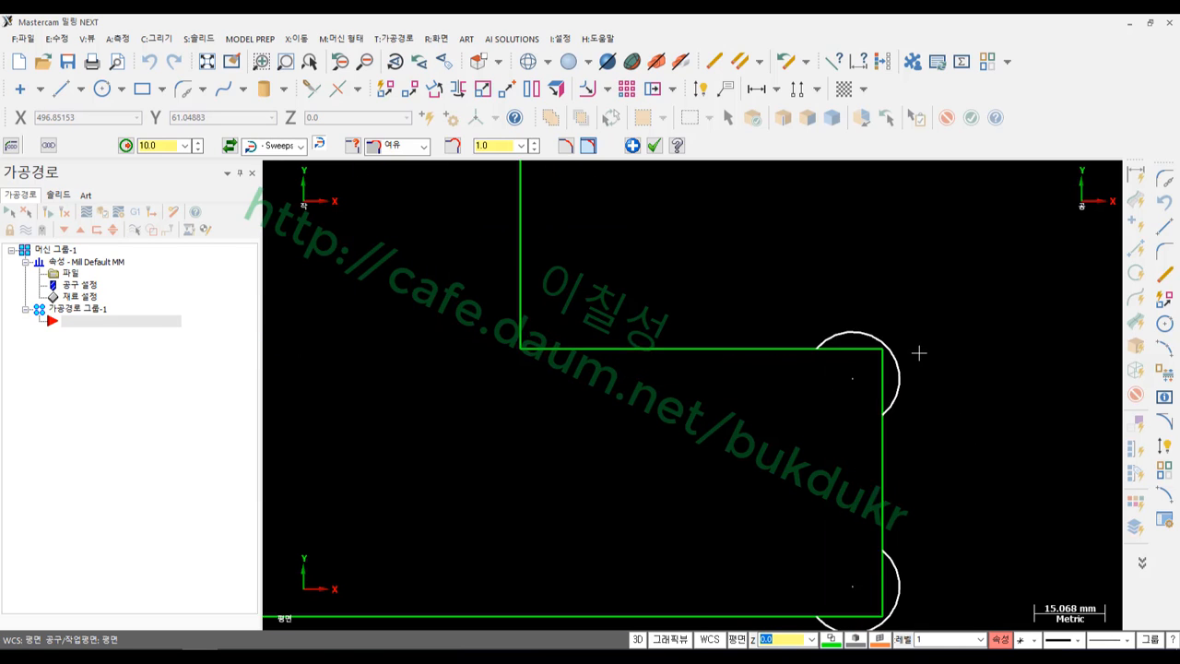
pyautogui.scroll(-3, 926, 373)
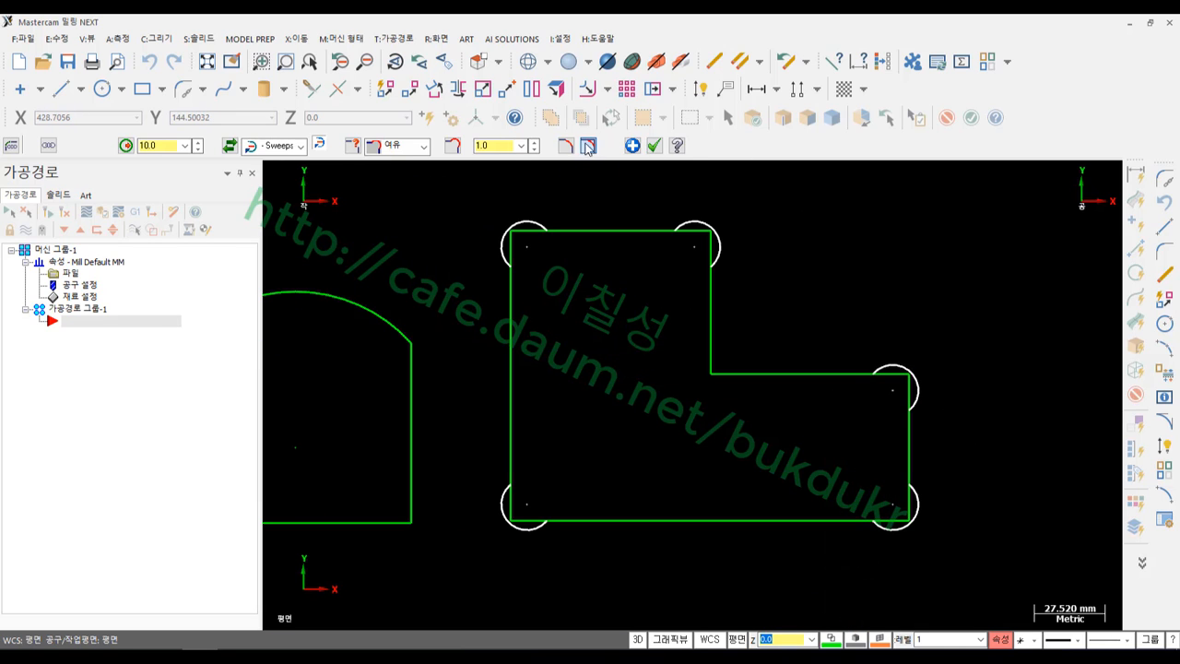
pyautogui.click(654, 146)
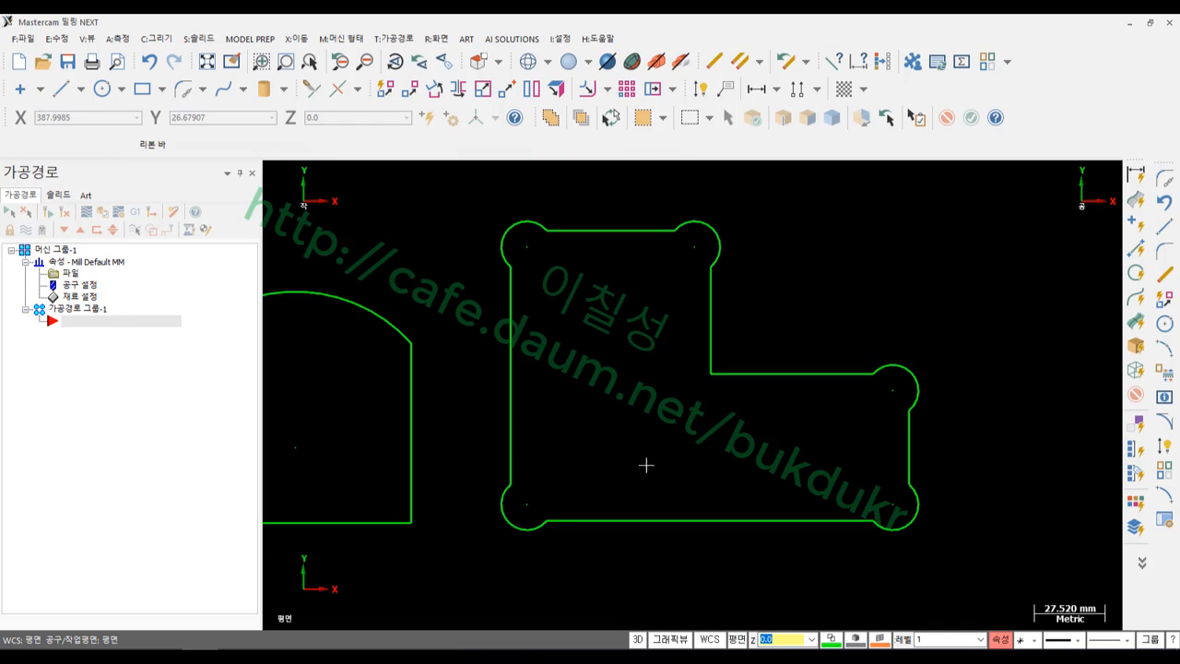
pyautogui.scroll(3, 545, 430)
pyautogui.scroll(-3, 538, 415)
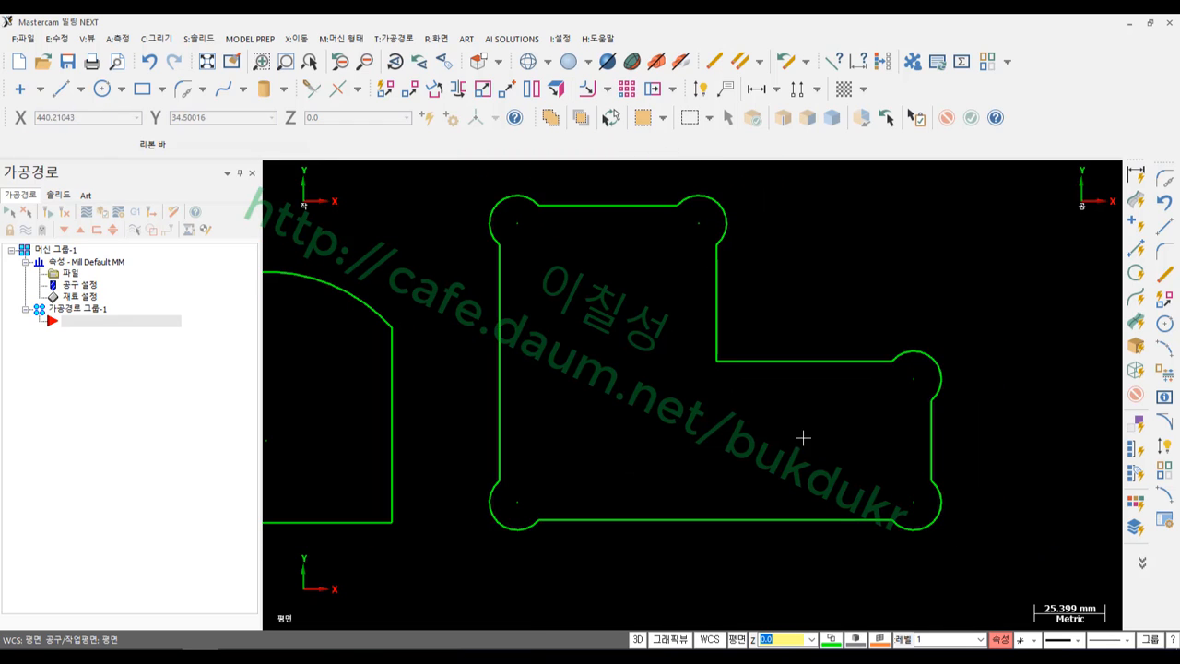
pyautogui.click(62, 90)
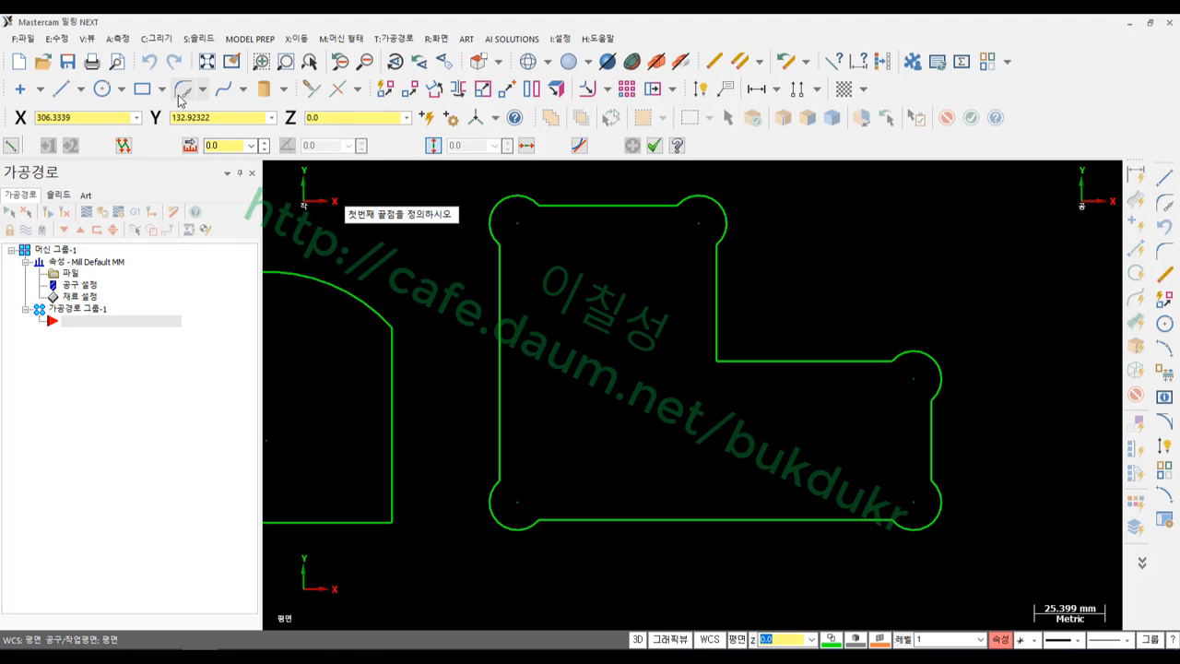
# With Trim/Extend, join the left/top and upper block's top/right edges into sharp corners
pyautogui.click(311, 88)
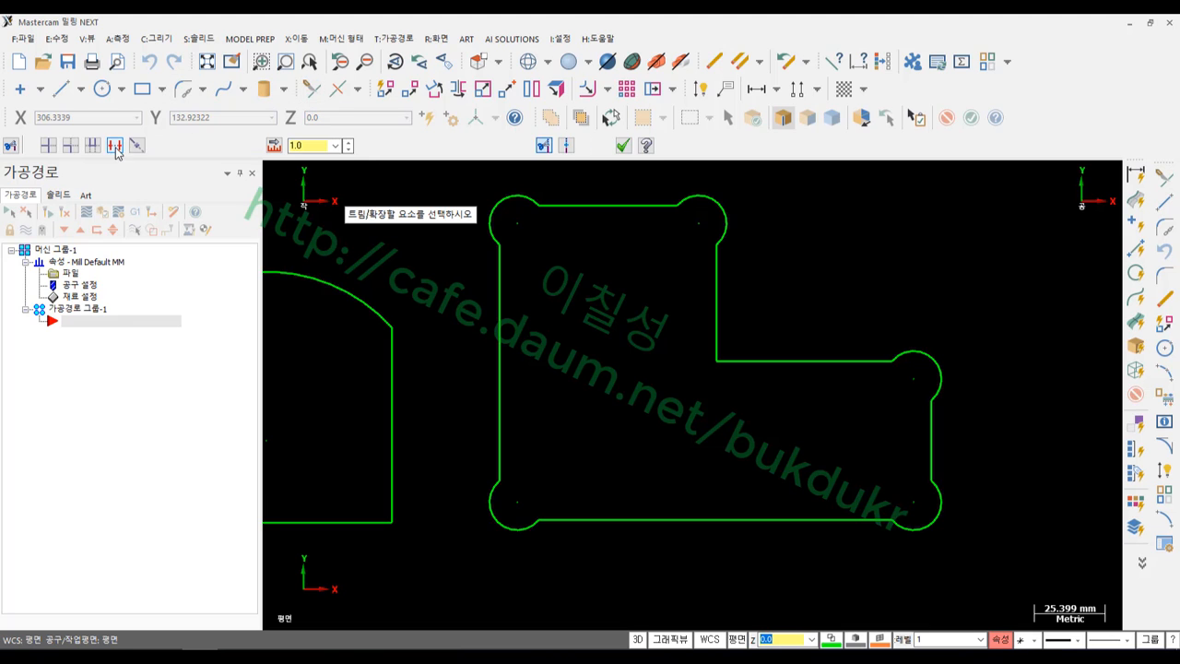
pyautogui.click(500, 306)
pyautogui.click(571, 210)
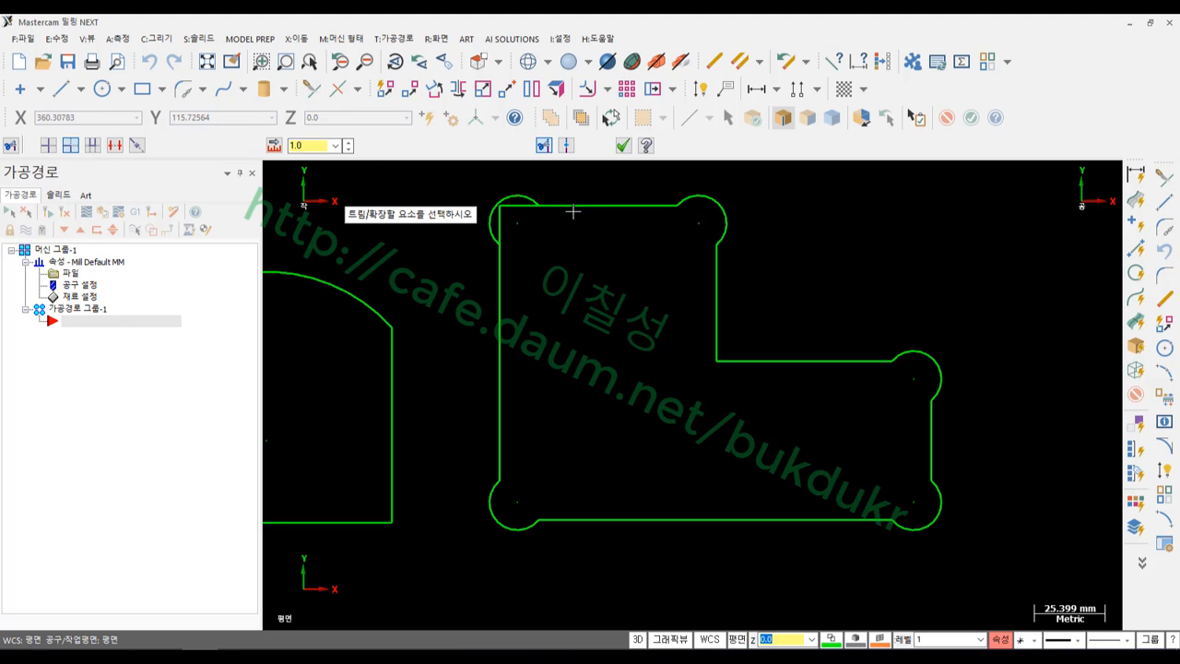
pyautogui.click(624, 204)
pyautogui.click(718, 299)
# Sharpen the step, lower-right and lower-left corners the same way, then finish trimming
pyautogui.click(820, 360)
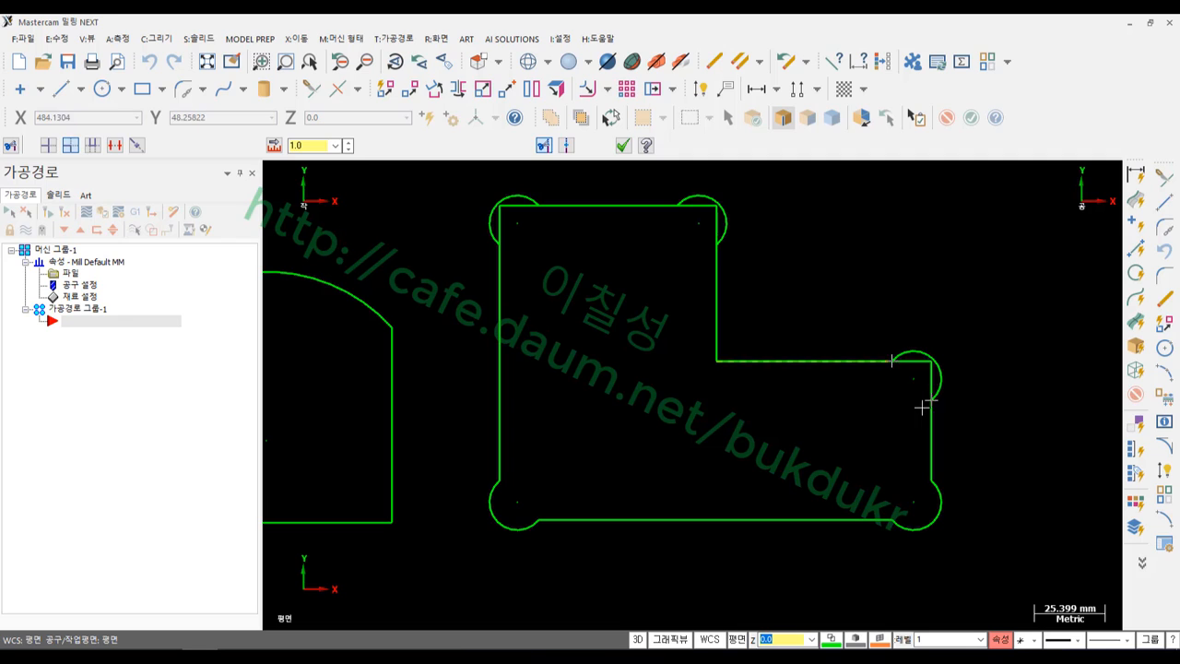
pyautogui.click(930, 430)
pyautogui.click(930, 430)
pyautogui.click(806, 519)
pyautogui.click(680, 518)
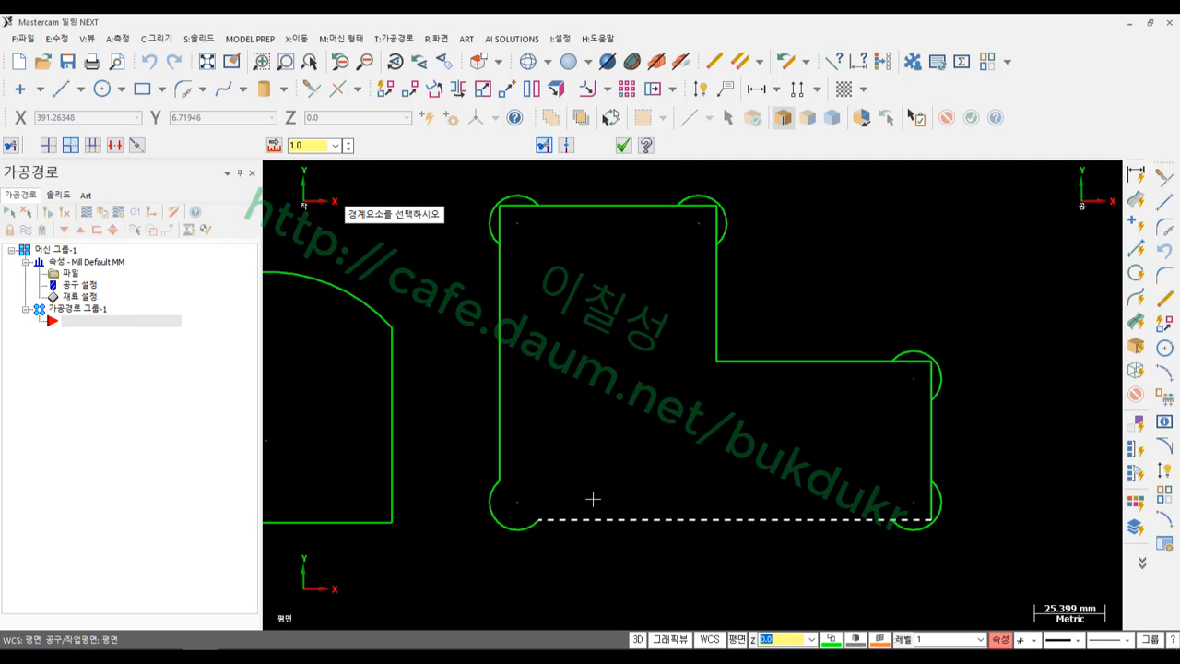
pyautogui.click(501, 450)
pyautogui.scroll(2, 490, 537)
pyautogui.scroll(4, 490, 537)
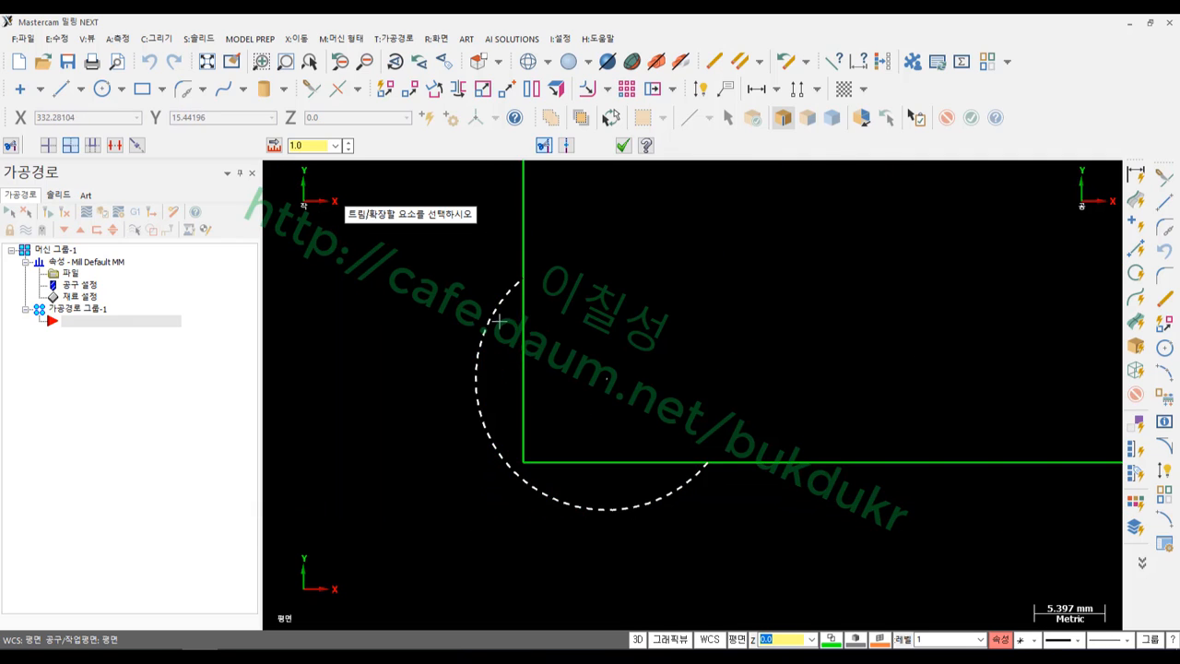
pyautogui.click(623, 145)
pyautogui.scroll(-2, 444, 500)
pyautogui.scroll(-6, 451, 517)
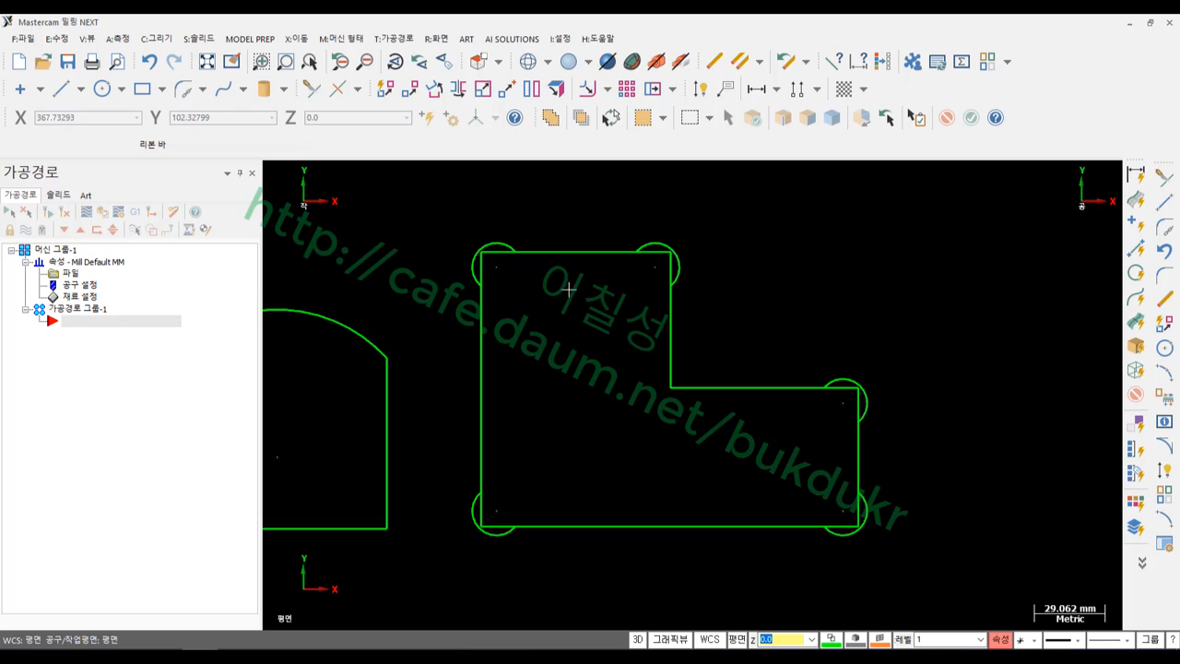
pyautogui.scroll(1, 710, 480)
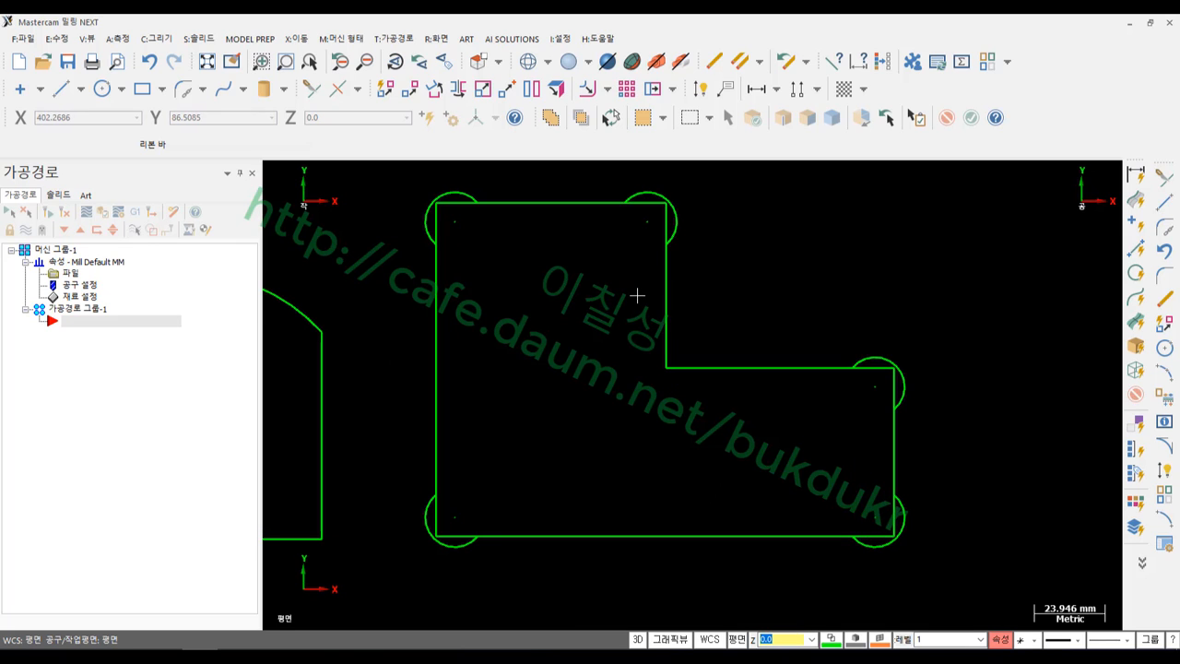
pyautogui.hotkey('alt', 'Tab')
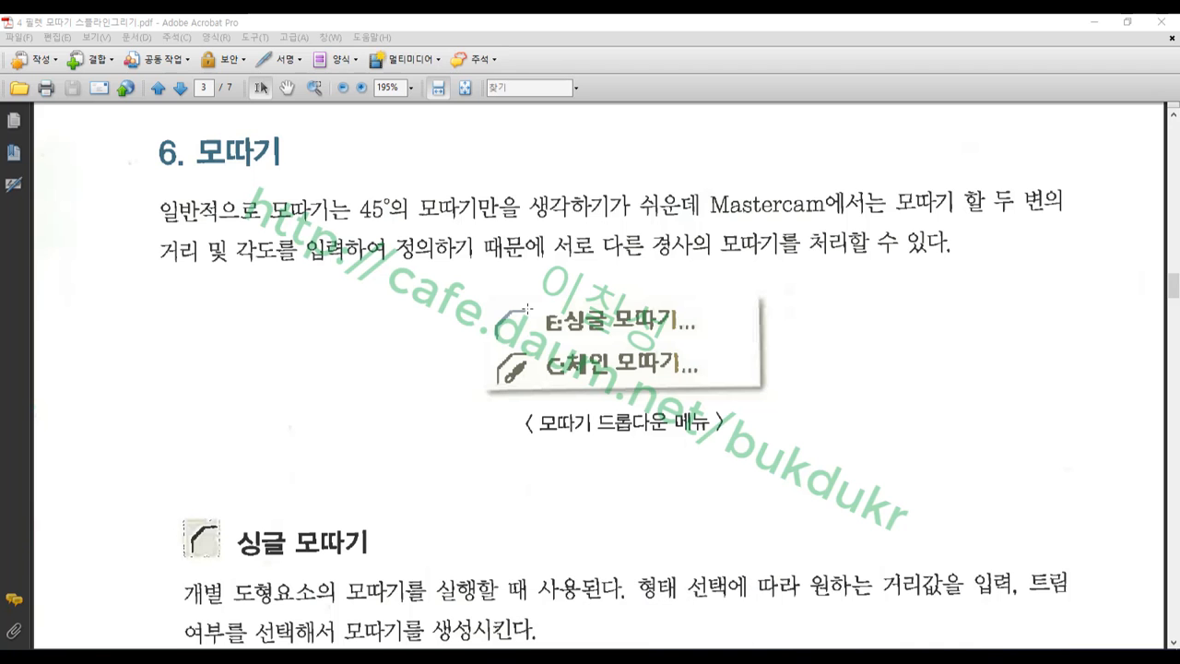
pyautogui.moveTo(179, 117); pyautogui.dragTo(344, 186)
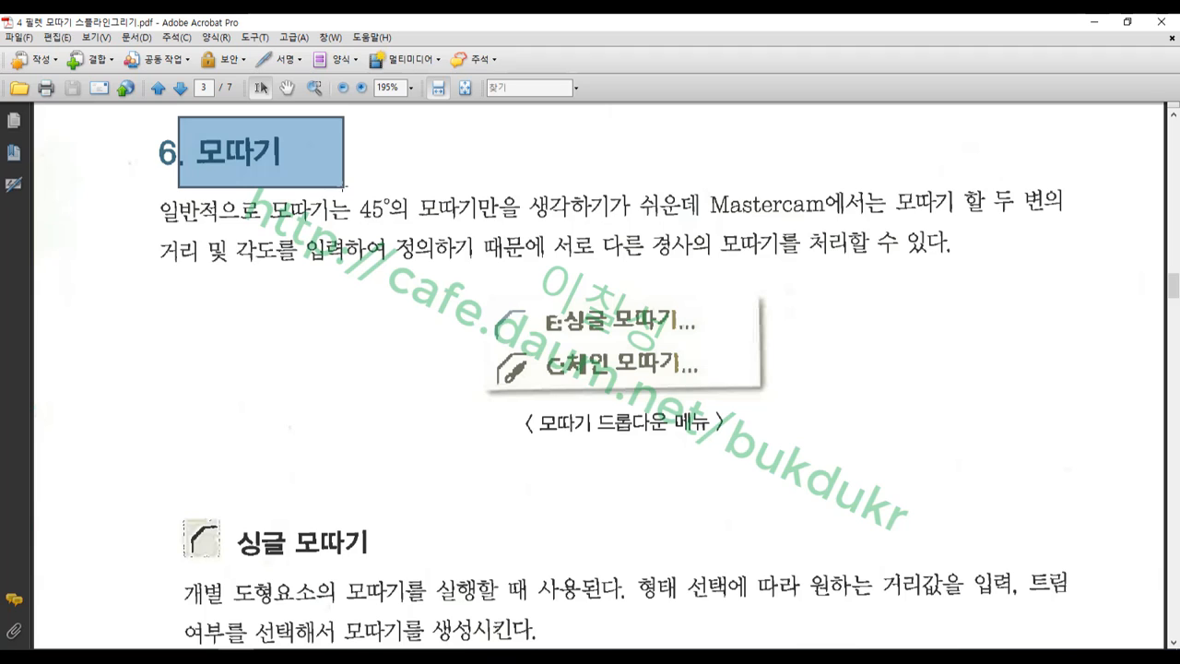
pyautogui.moveTo(272, 210); pyautogui.dragTo(738, 263)
pyautogui.scroll(-2, 531, 210)
pyautogui.moveTo(741, 315); pyautogui.dragTo(458, 270)
pyautogui.scroll(-10, 536, 225)
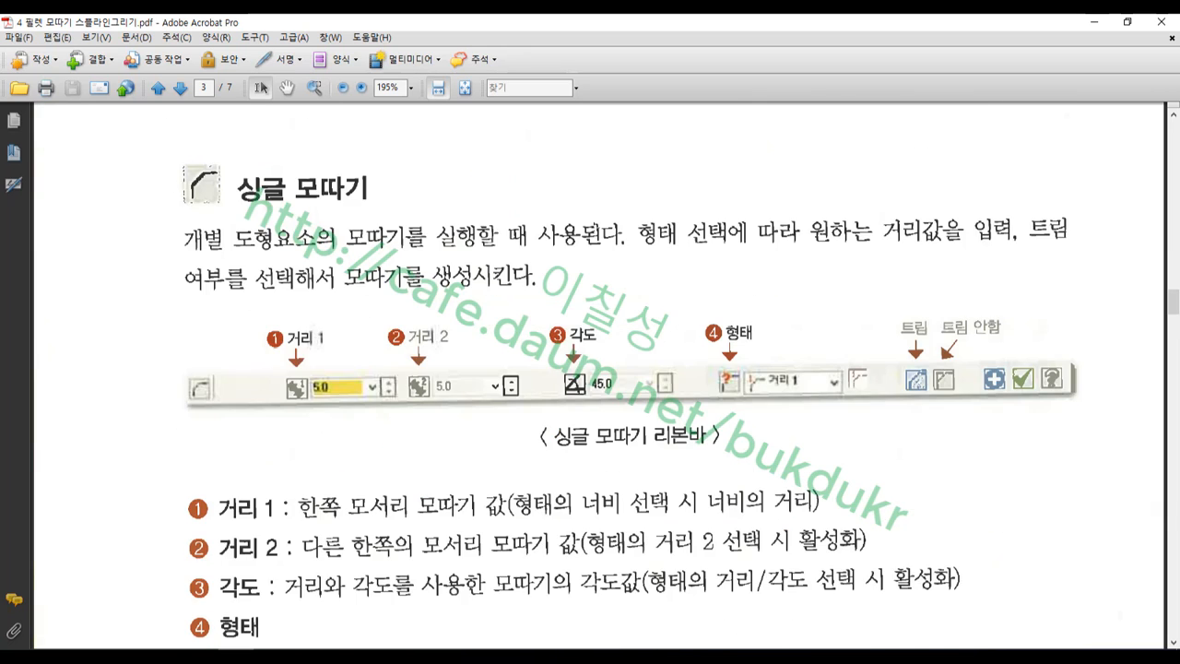
pyautogui.scroll(2, 593, 225)
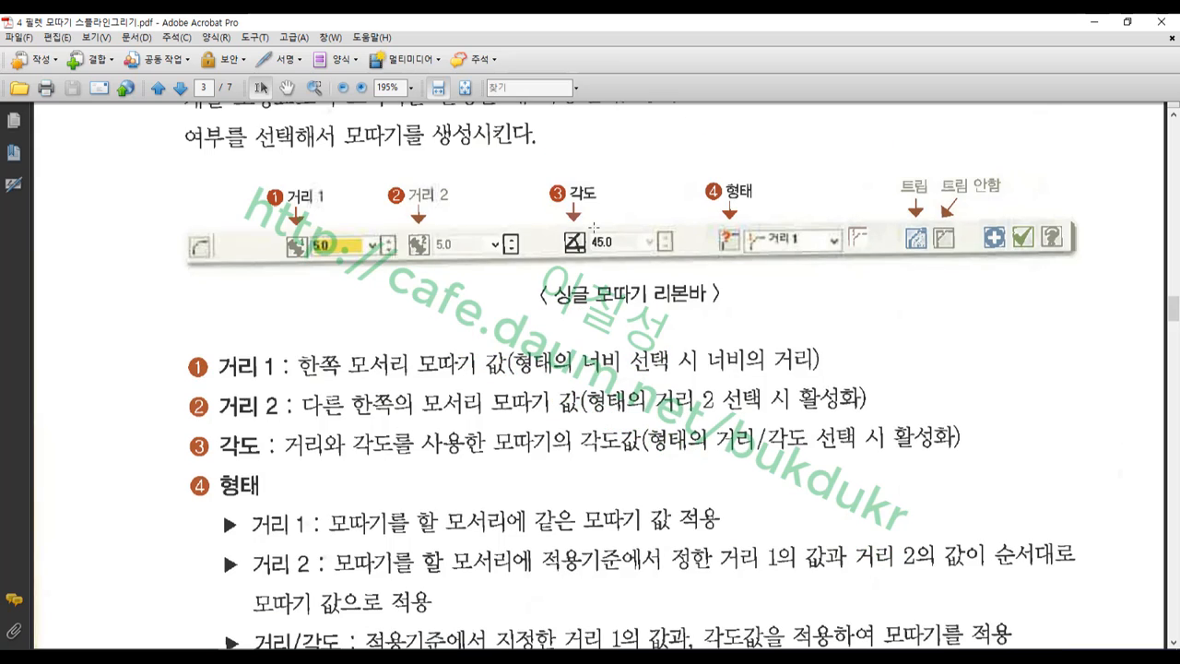
pyautogui.moveTo(247, 168); pyautogui.dragTo(374, 275)
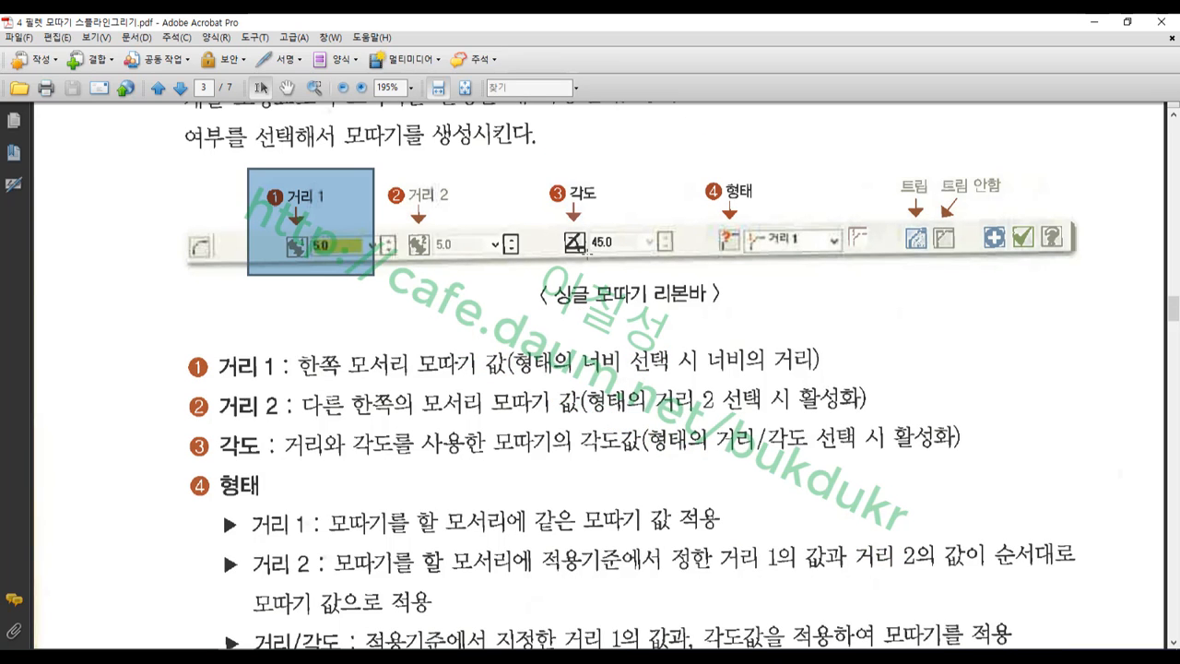
pyautogui.moveTo(529, 142); pyautogui.dragTo(685, 301)
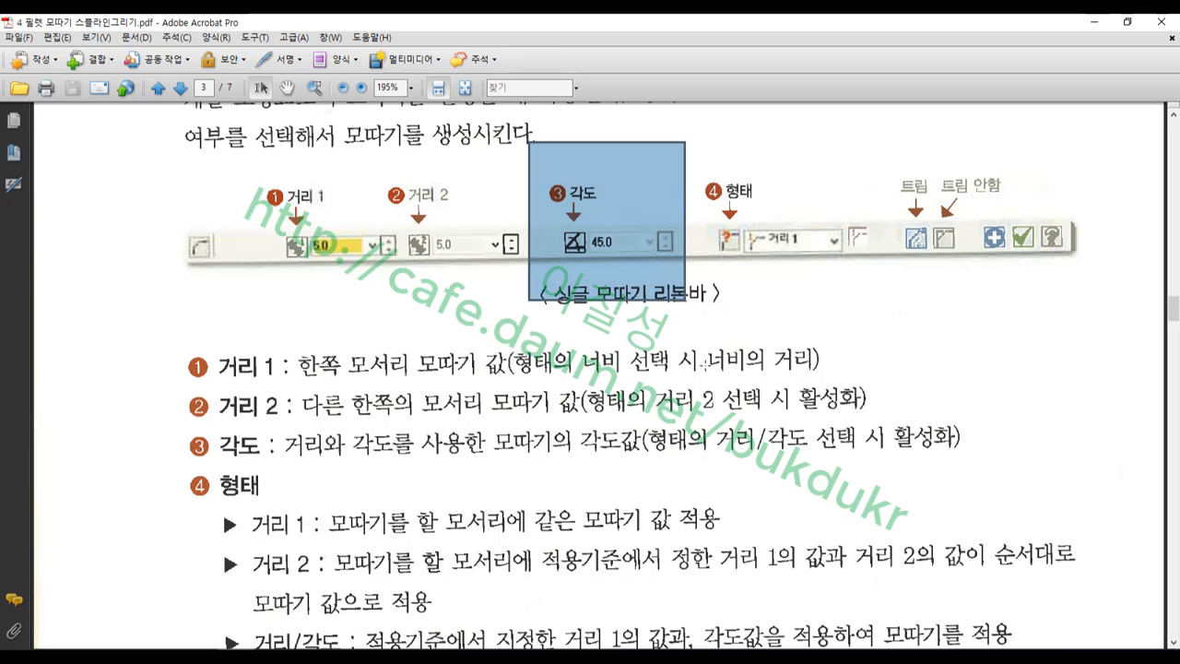
pyautogui.moveTo(699, 160); pyautogui.dragTo(848, 301)
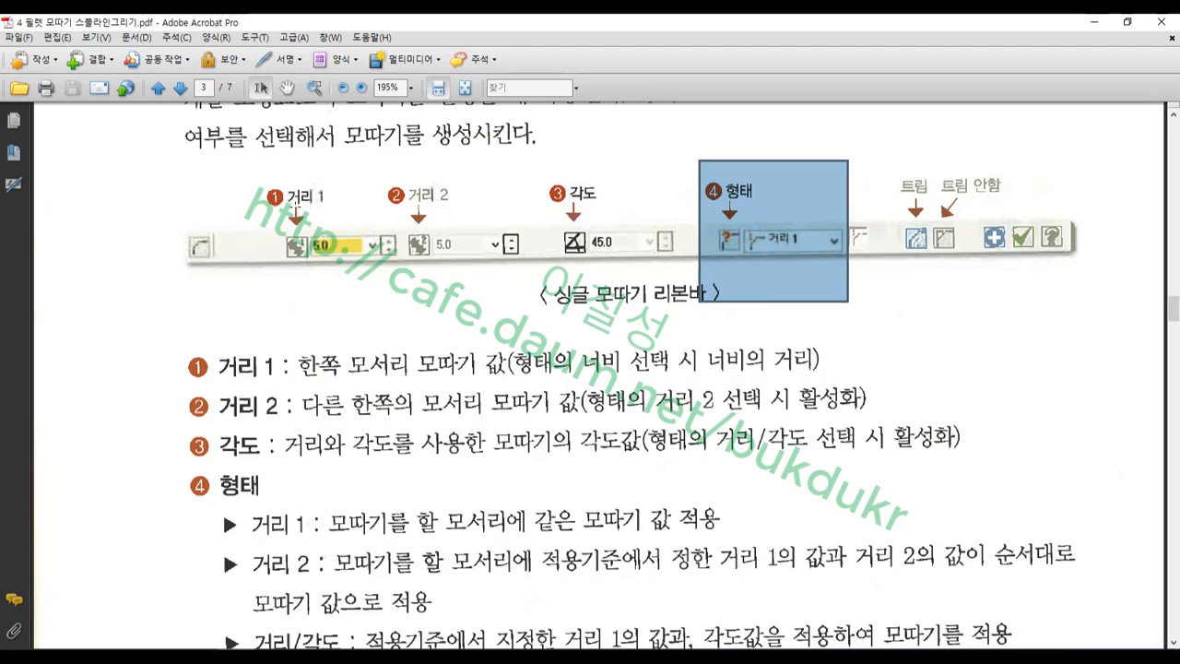
pyautogui.moveTo(250, 172); pyautogui.dragTo(394, 297)
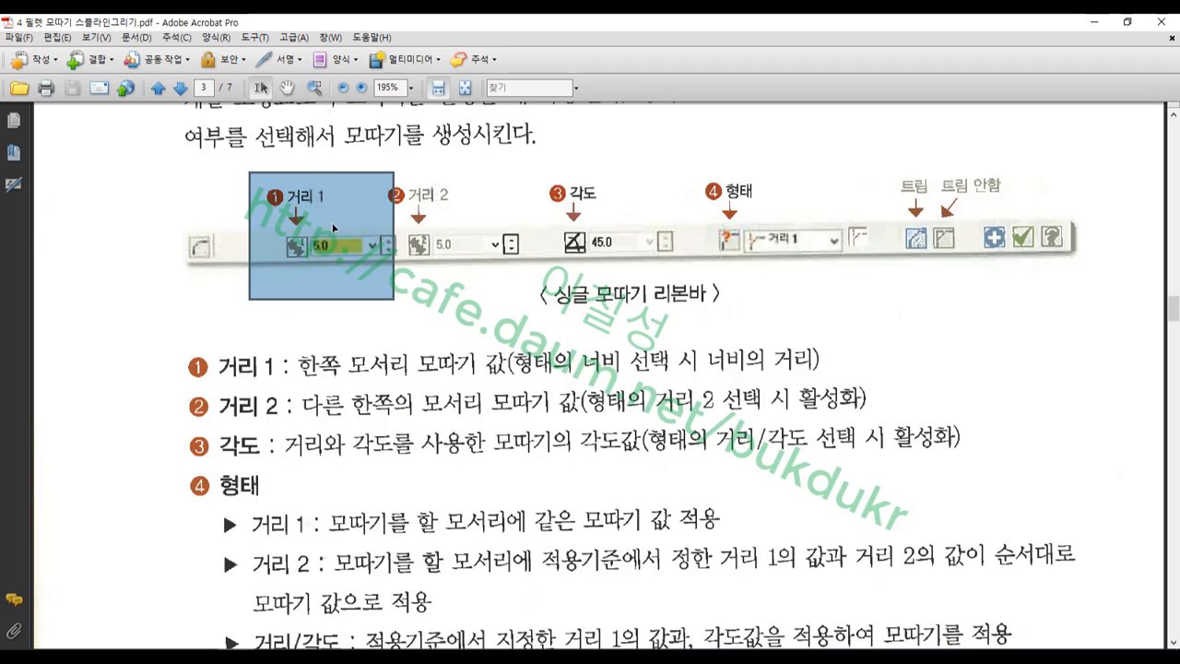
pyautogui.moveTo(527, 173); pyautogui.dragTo(403, 283)
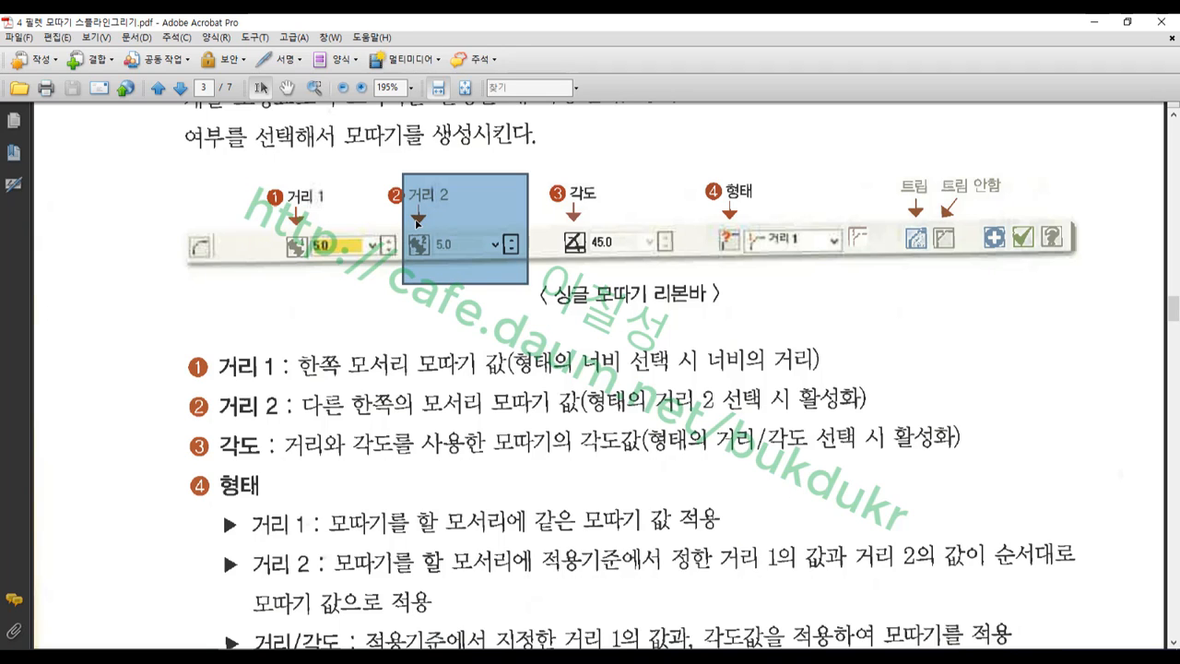
pyautogui.moveTo(542, 163); pyautogui.dragTo(684, 300)
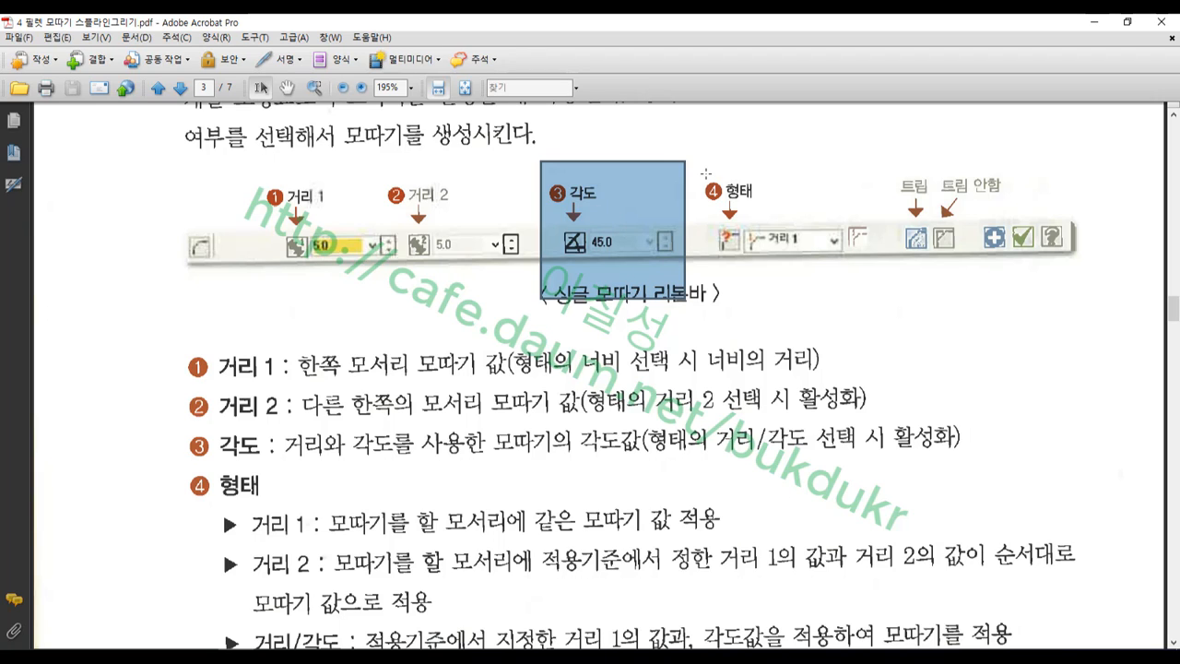
pyautogui.moveTo(878, 160); pyautogui.dragTo(1001, 288)
pyautogui.scroll(-5, 520, 430)
pyautogui.scroll(-10, 522, 430)
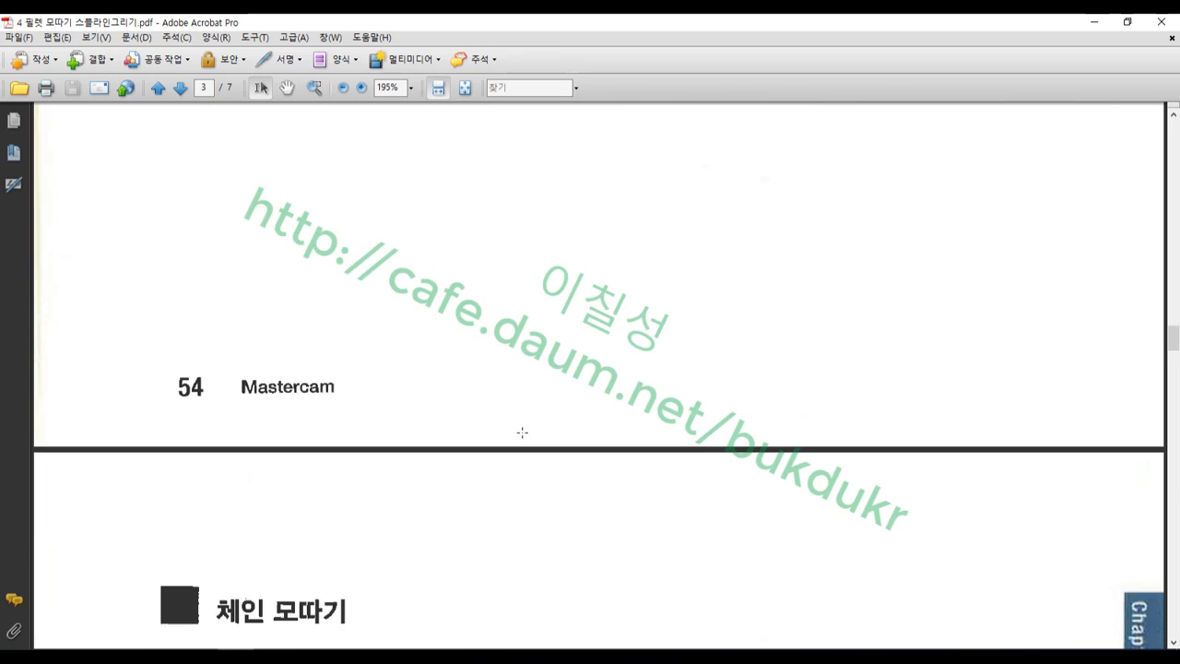
pyautogui.scroll(4, 521, 431)
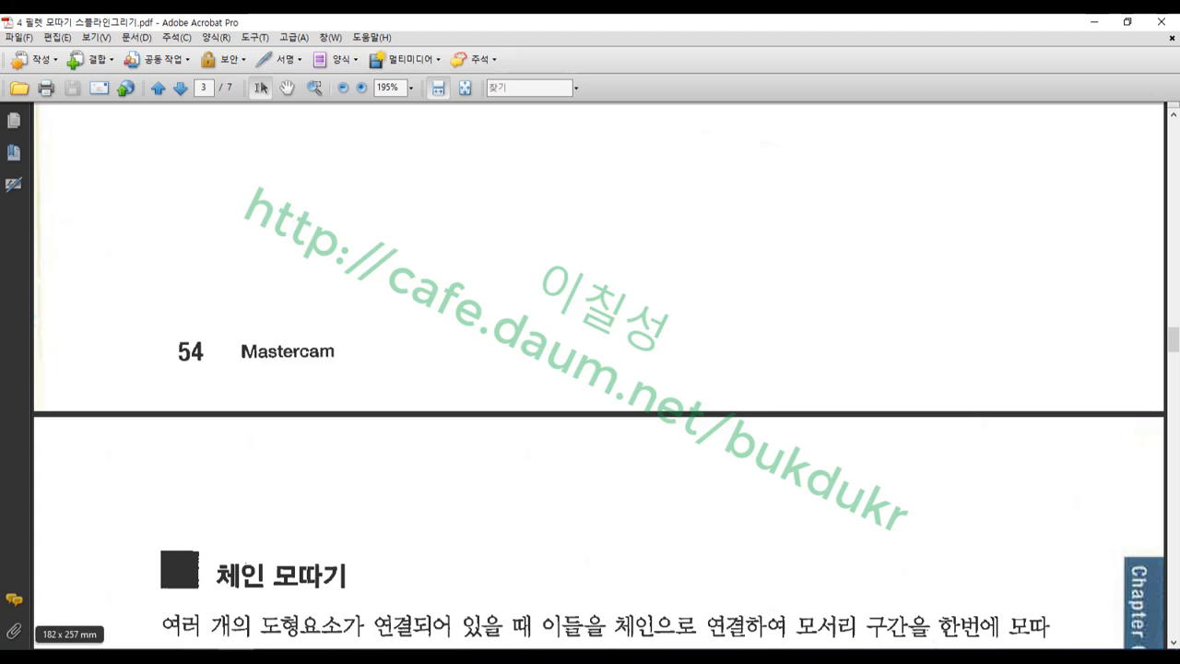
pyautogui.click(199, 644)
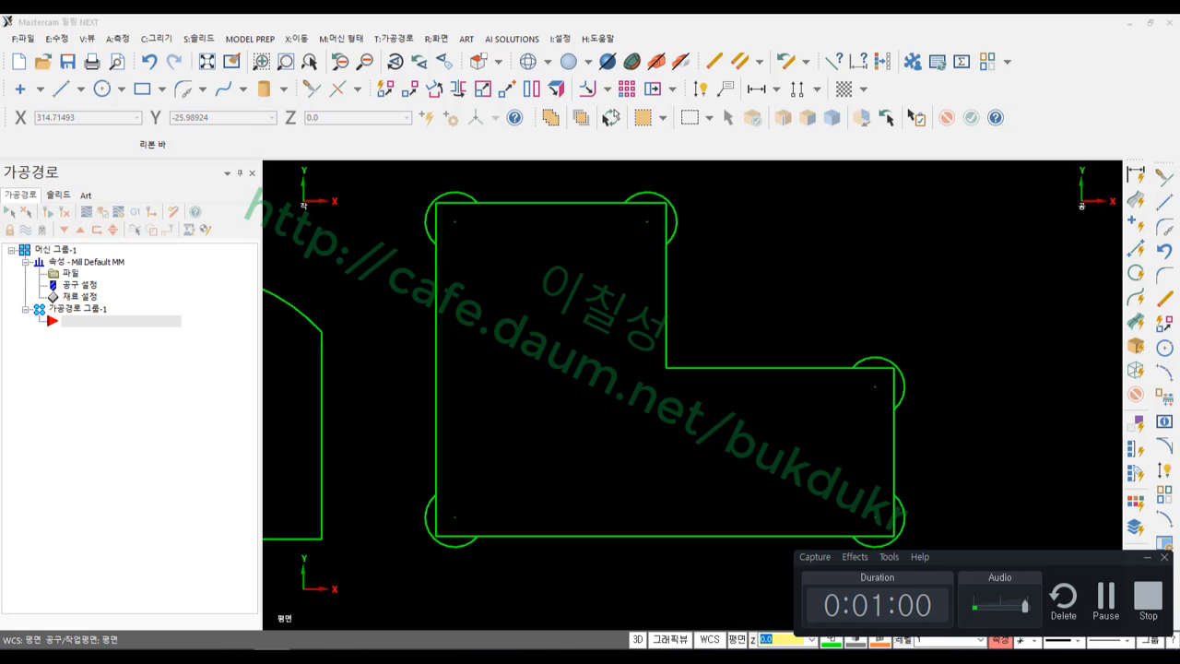
# Undo the four corner trims to remove the corner circles
pyautogui.scroll(-1, 710, 421)
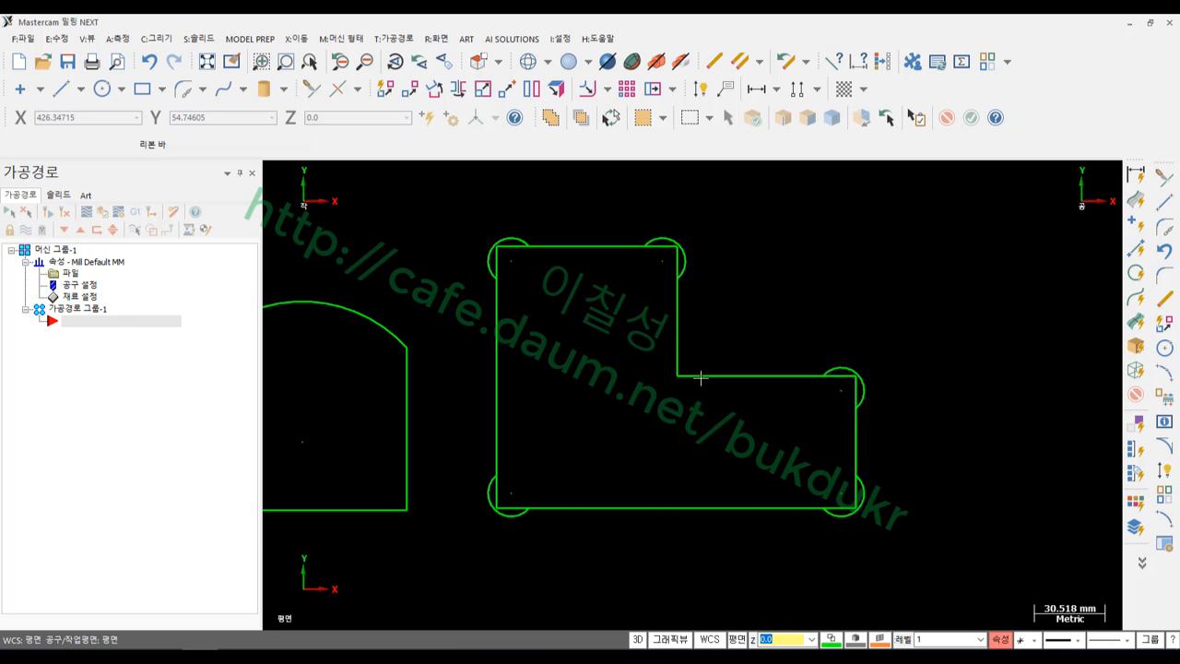
pyautogui.click(151, 60)
pyautogui.click(151, 60)
pyautogui.click(151, 59)
pyautogui.click(151, 60)
pyautogui.click(151, 60)
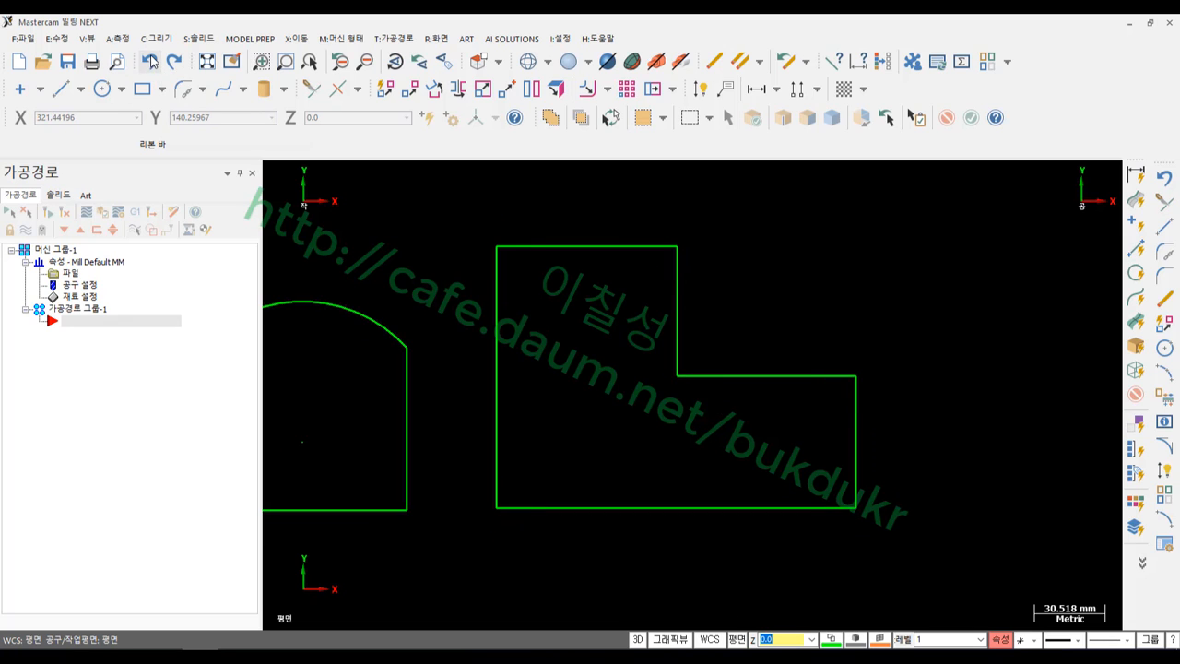
pyautogui.scroll(1, 725, 376)
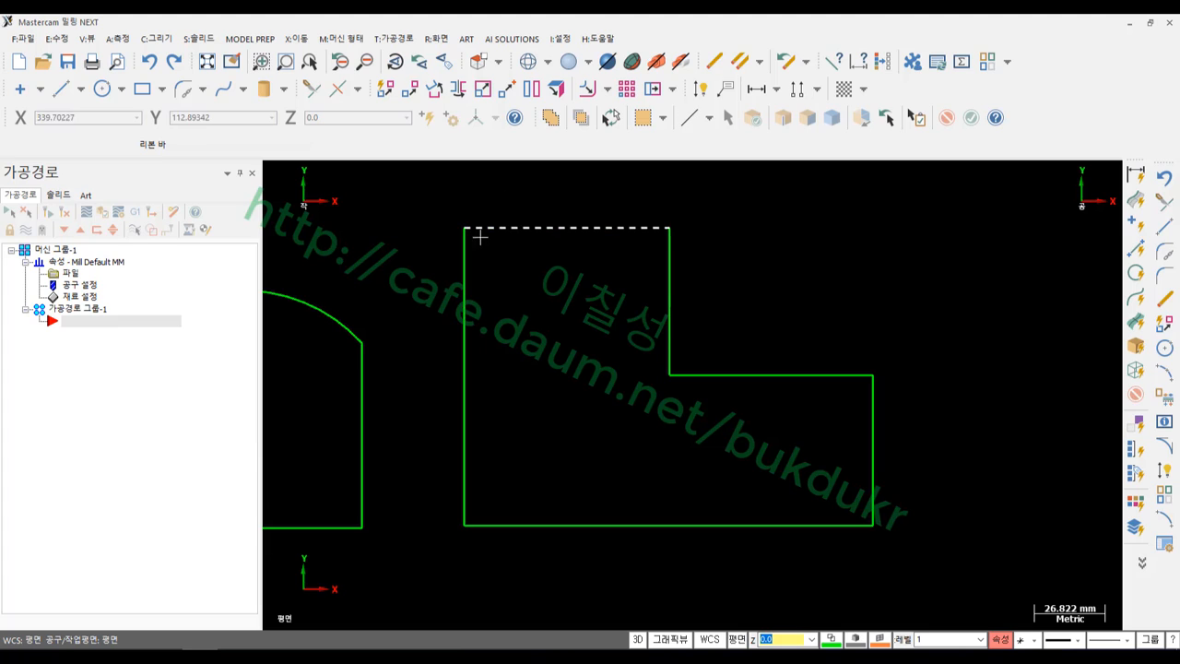
# Set up a single 10 mm chamfer on the top-right corner's top and right edges, untrimmed
pyautogui.click(164, 43)
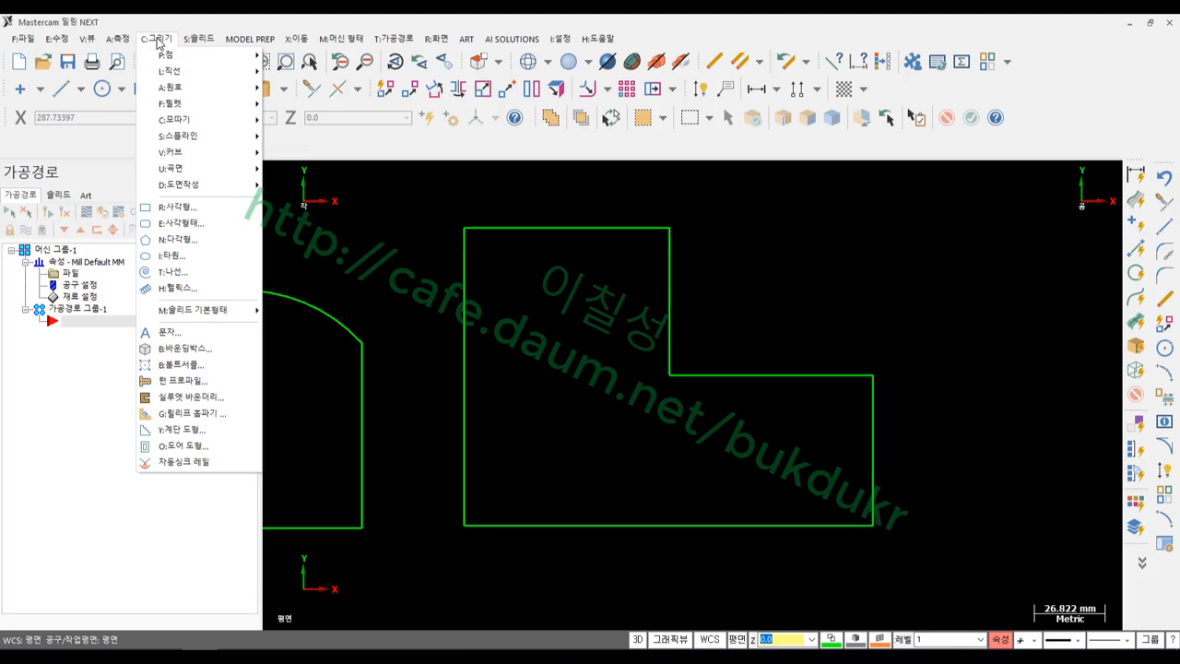
pyautogui.moveTo(184, 119)
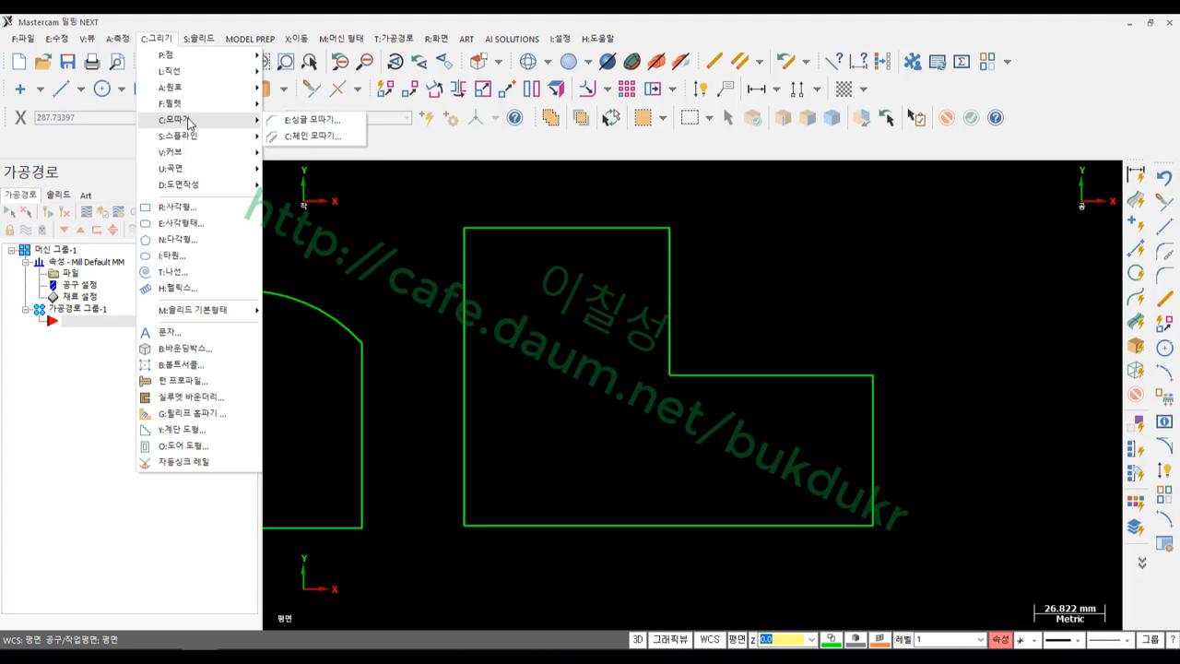
pyautogui.click(306, 121)
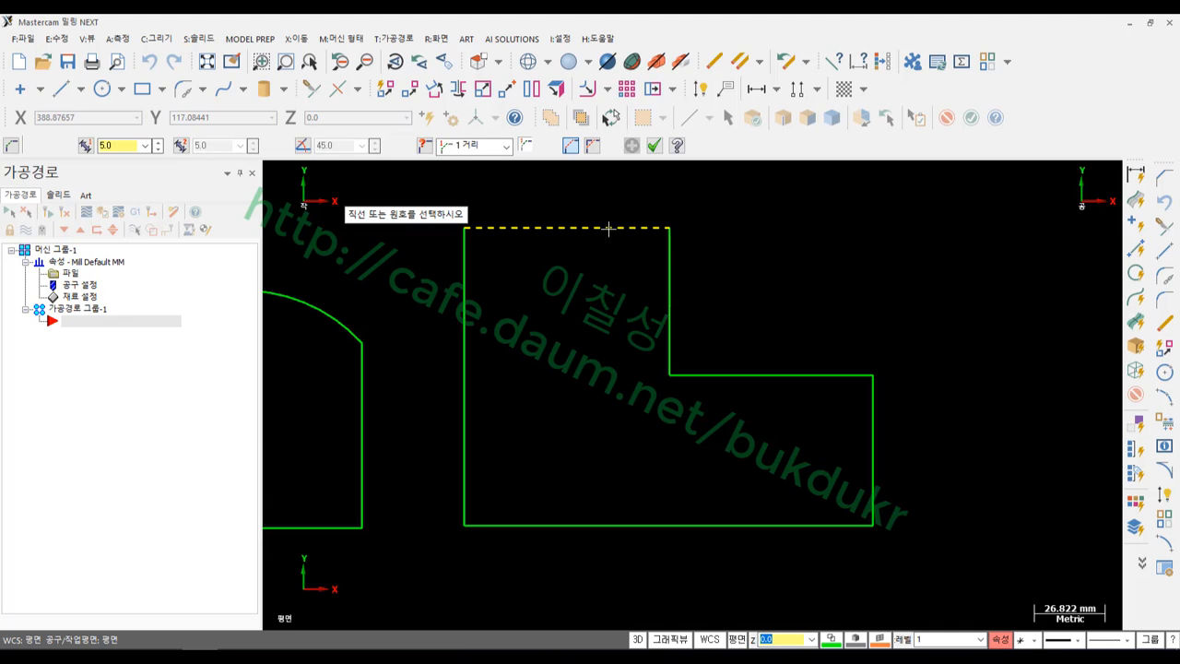
pyautogui.click(608, 229)
pyautogui.click(670, 319)
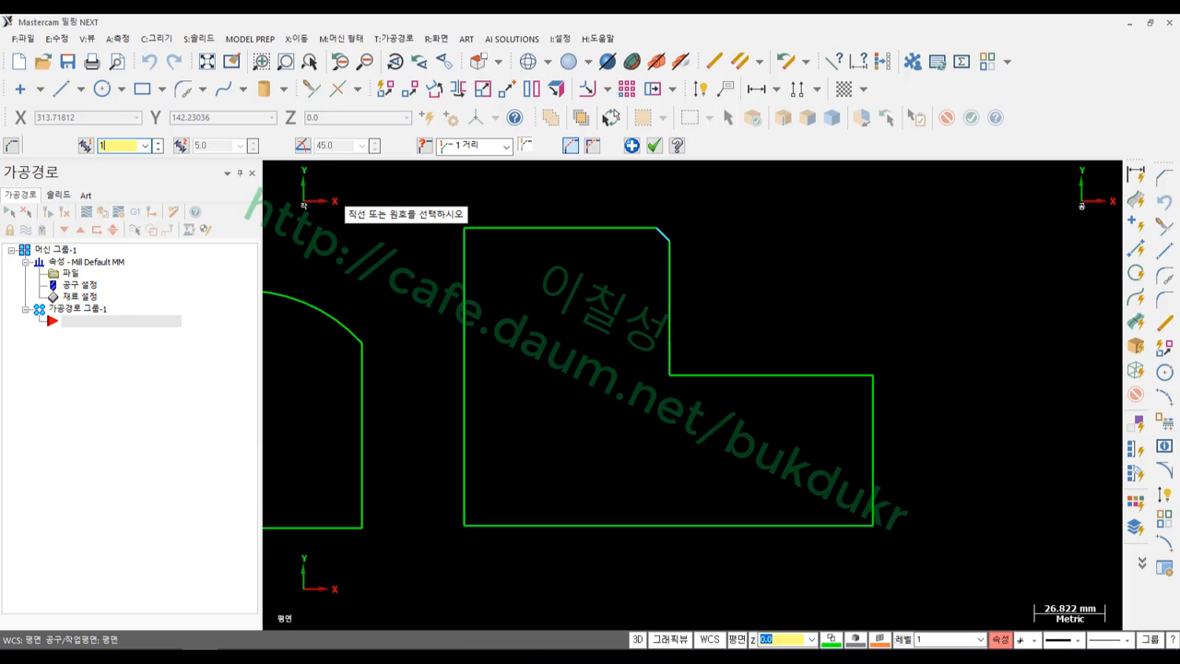
pyautogui.press('Return')
pyautogui.scroll(7, 603, 219)
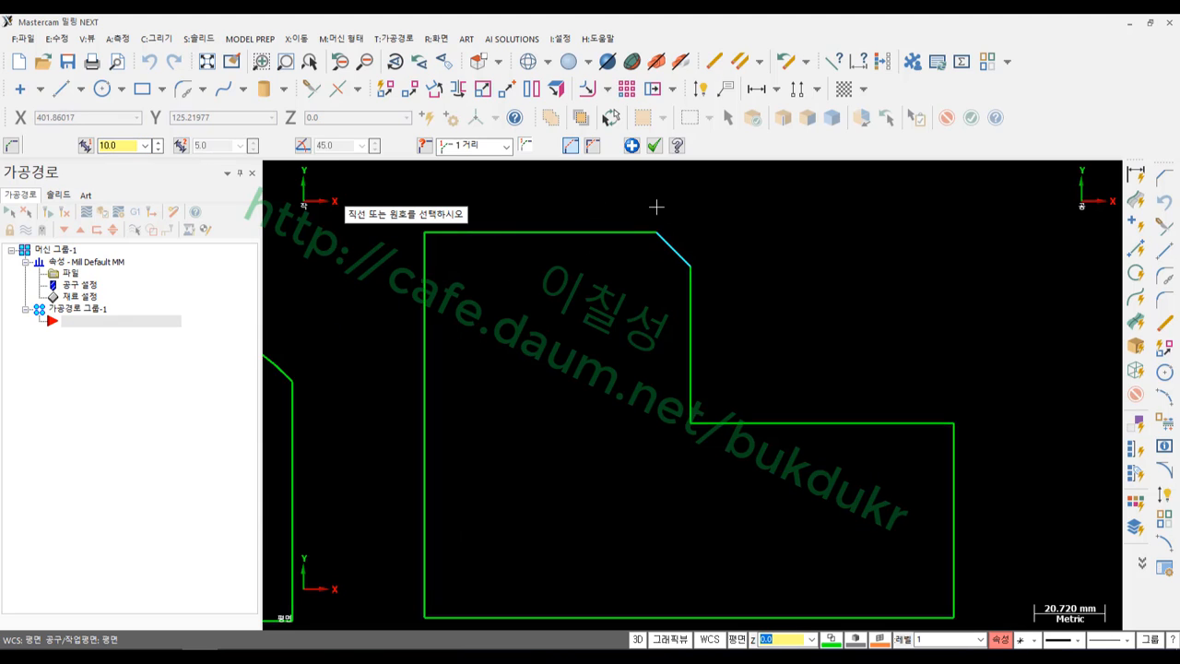
pyautogui.click(592, 146)
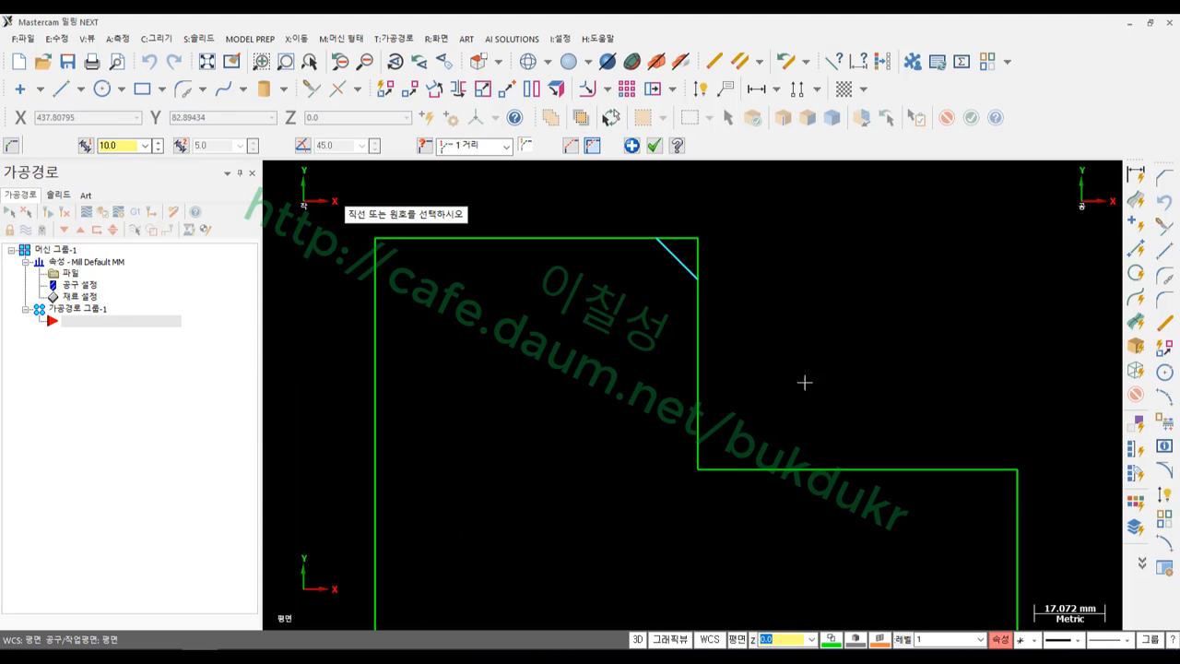
pyautogui.scroll(5, 713, 243)
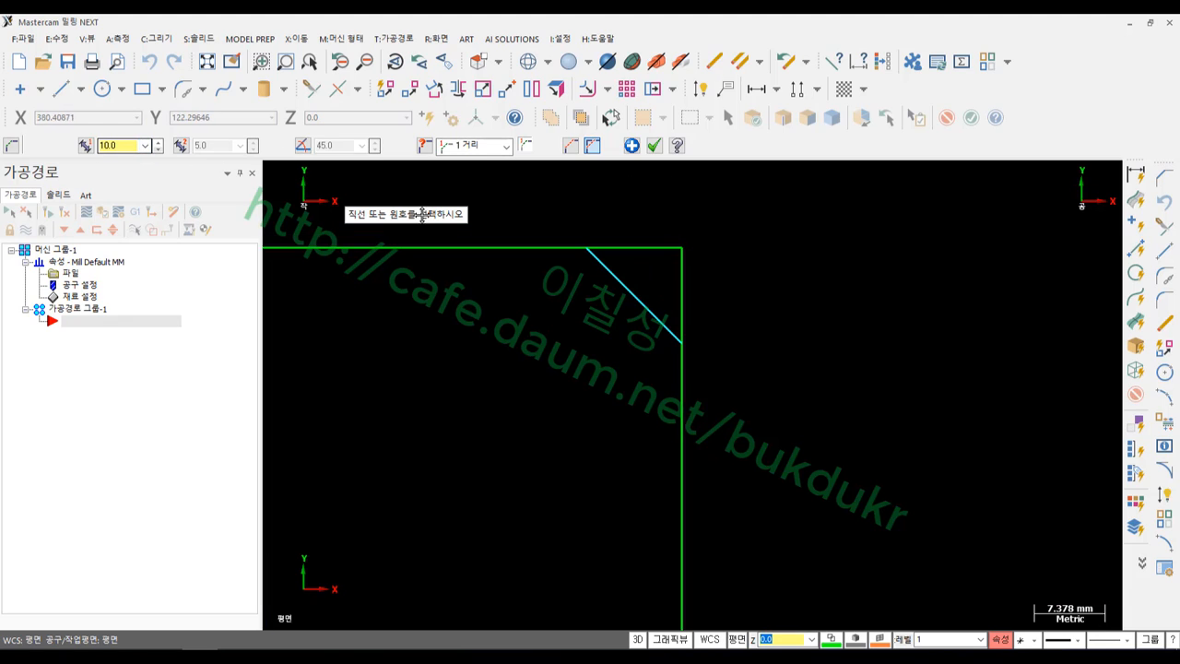
pyautogui.scroll(-1, 800, 387)
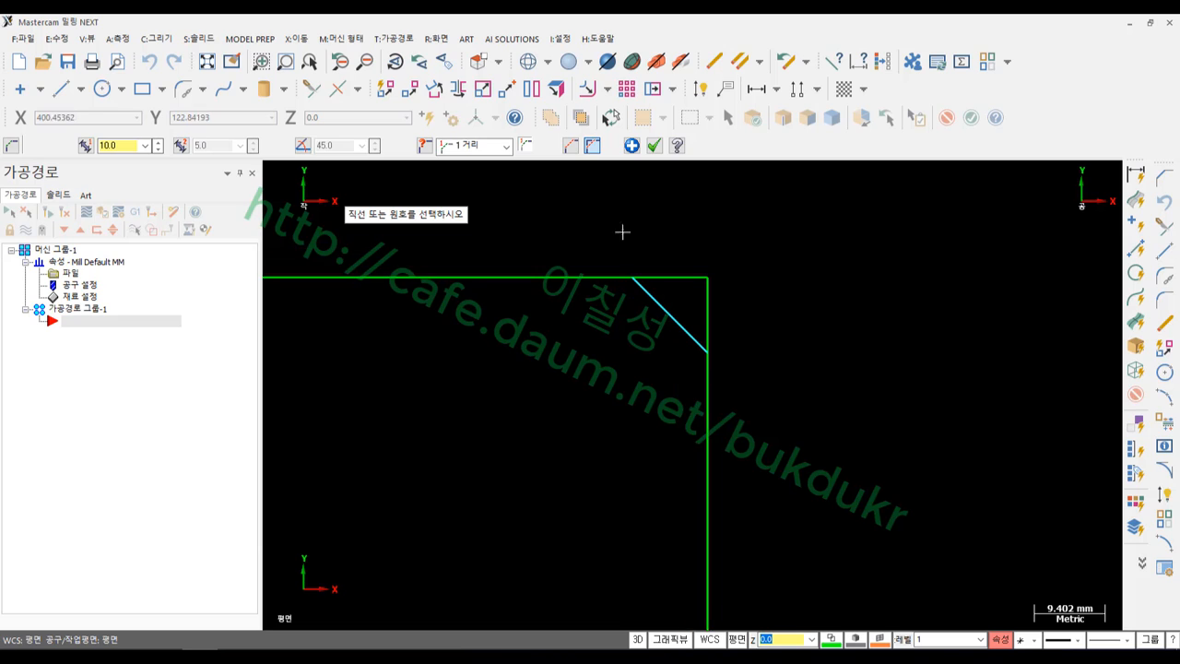
# Create the chamfer and add vertical and horizontal 10 dimensions on its legs
pyautogui.click(653, 146)
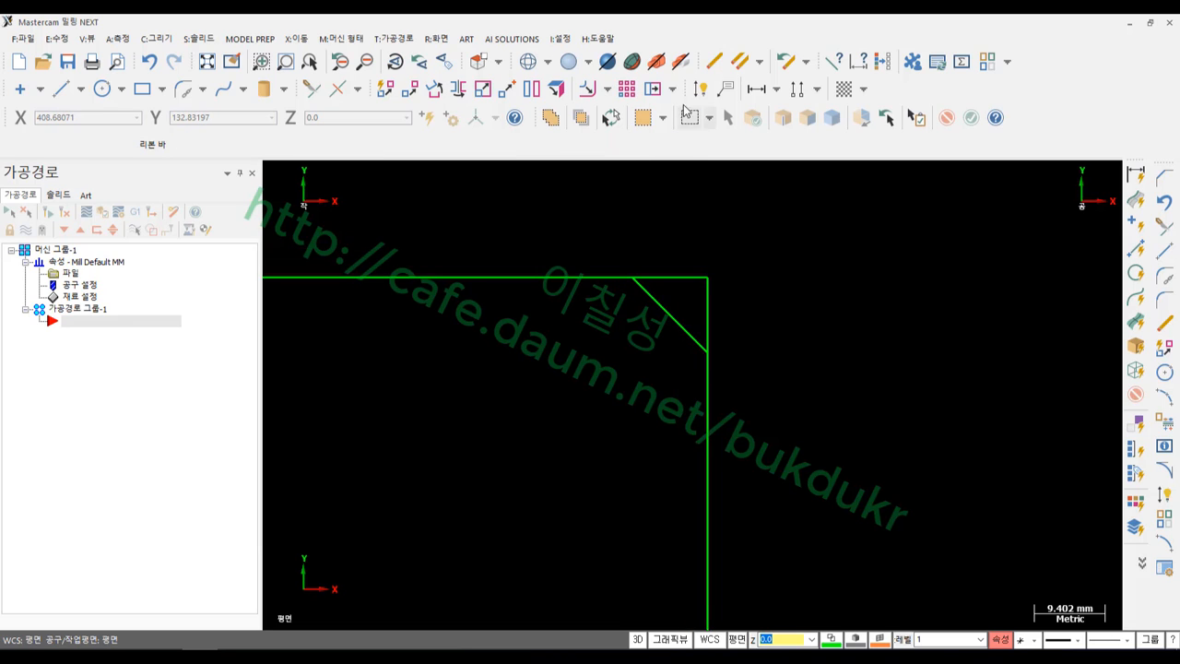
pyautogui.click(700, 88)
pyautogui.click(711, 280)
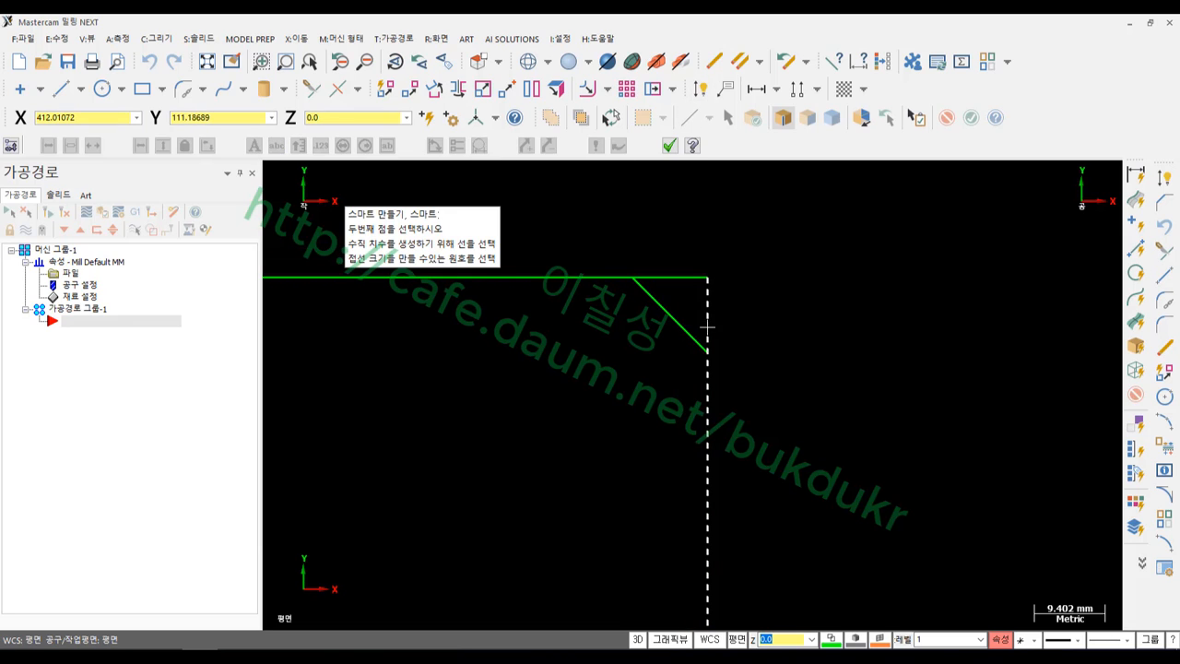
pyautogui.click(708, 352)
pyautogui.click(804, 313)
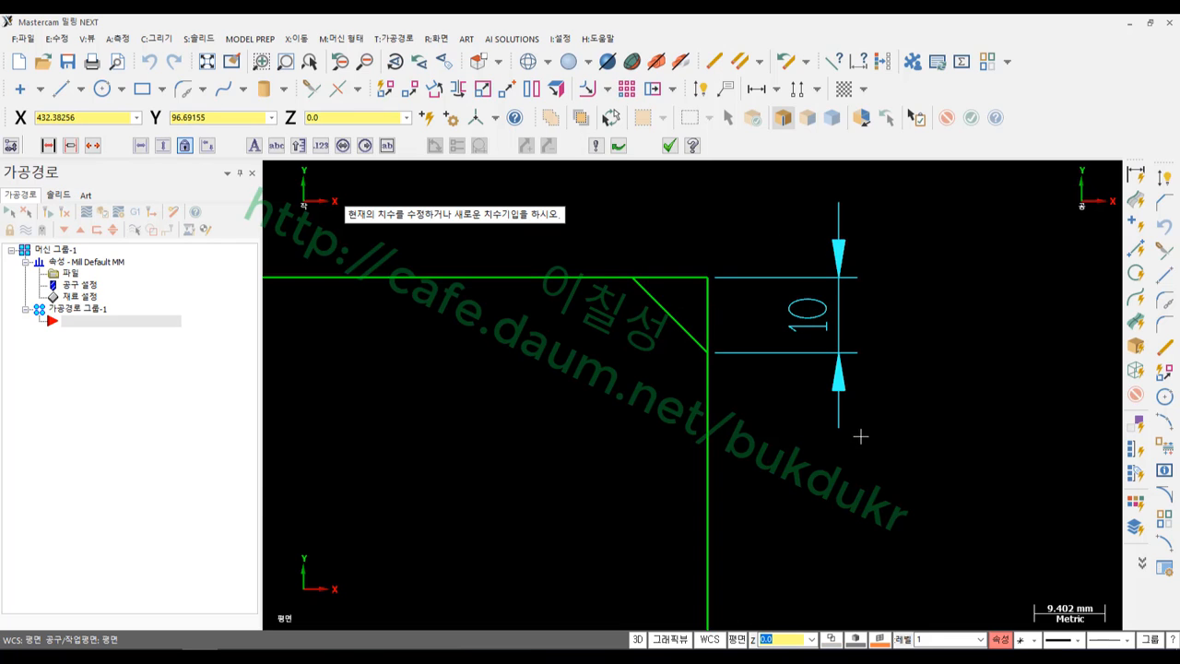
pyautogui.scroll(-1, 860, 431)
pyautogui.click(744, 323)
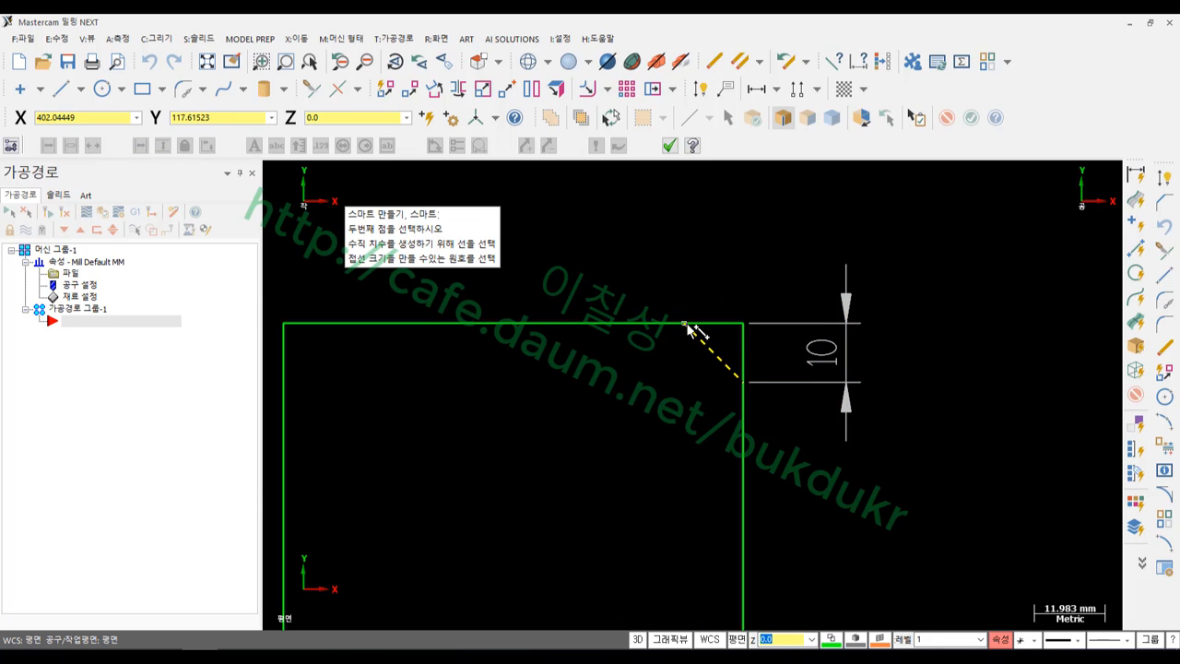
pyautogui.click(687, 325)
pyautogui.click(711, 224)
pyautogui.scroll(-2, 461, 426)
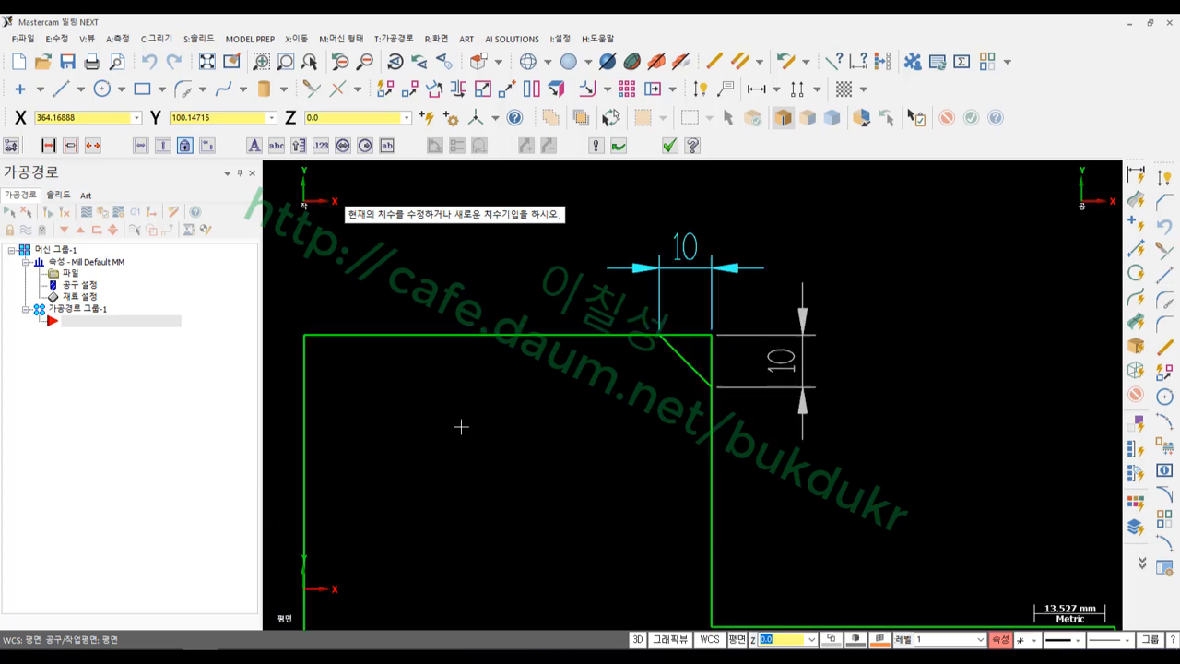
pyautogui.scroll(2, 892, 284)
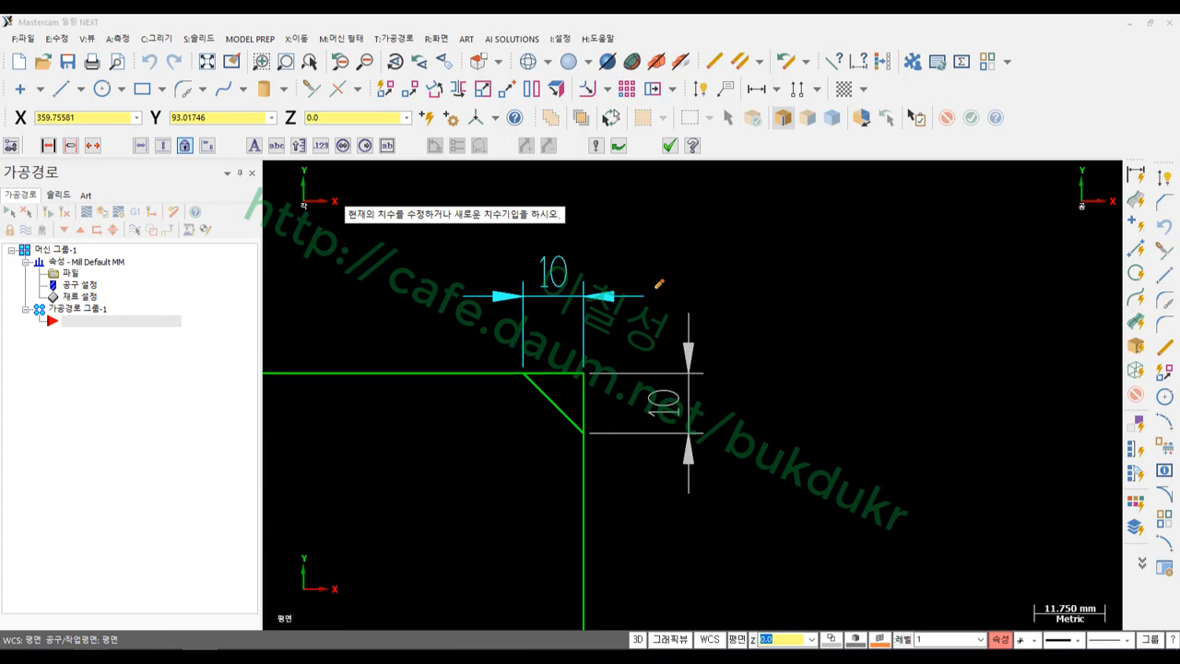
# Annotate the chamfer with a red arrow and a 'C10' note, clear it, and finish dimensioning
pyautogui.moveTo(662, 284)
pyautogui.mouseDown()
pyautogui.moveTo(558, 398)
pyautogui.moveTo(586, 395)
pyautogui.mouseUp()
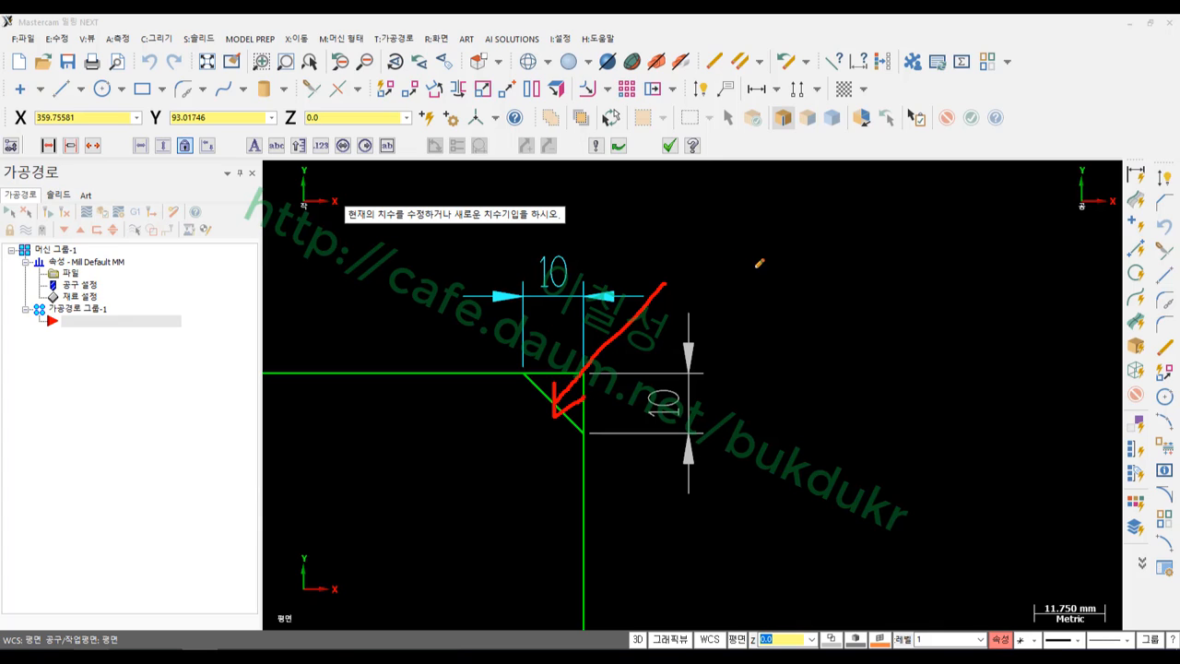
pyautogui.moveTo(756, 264); pyautogui.dragTo(751, 309)
pyautogui.moveTo(805, 236)
pyautogui.mouseDown()
pyautogui.moveTo(789, 324)
pyautogui.moveTo(825, 307)
pyautogui.moveTo(833, 238)
pyautogui.mouseUp()
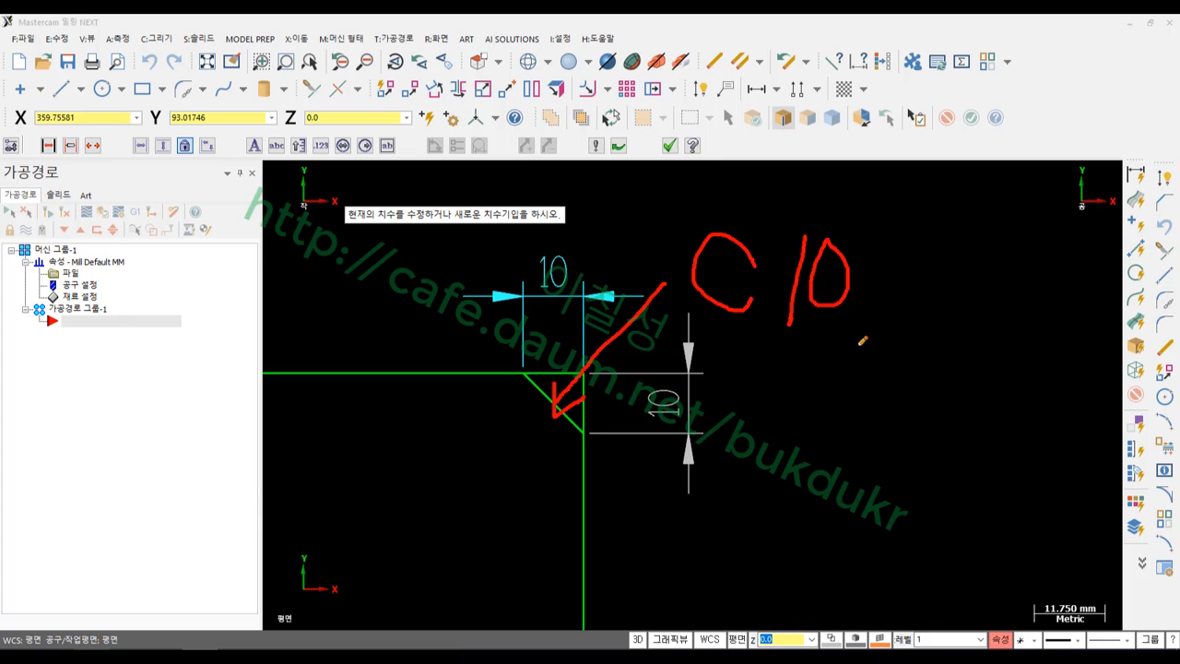
pyautogui.moveTo(697, 330); pyautogui.dragTo(880, 320)
pyautogui.rightClick(876, 367)
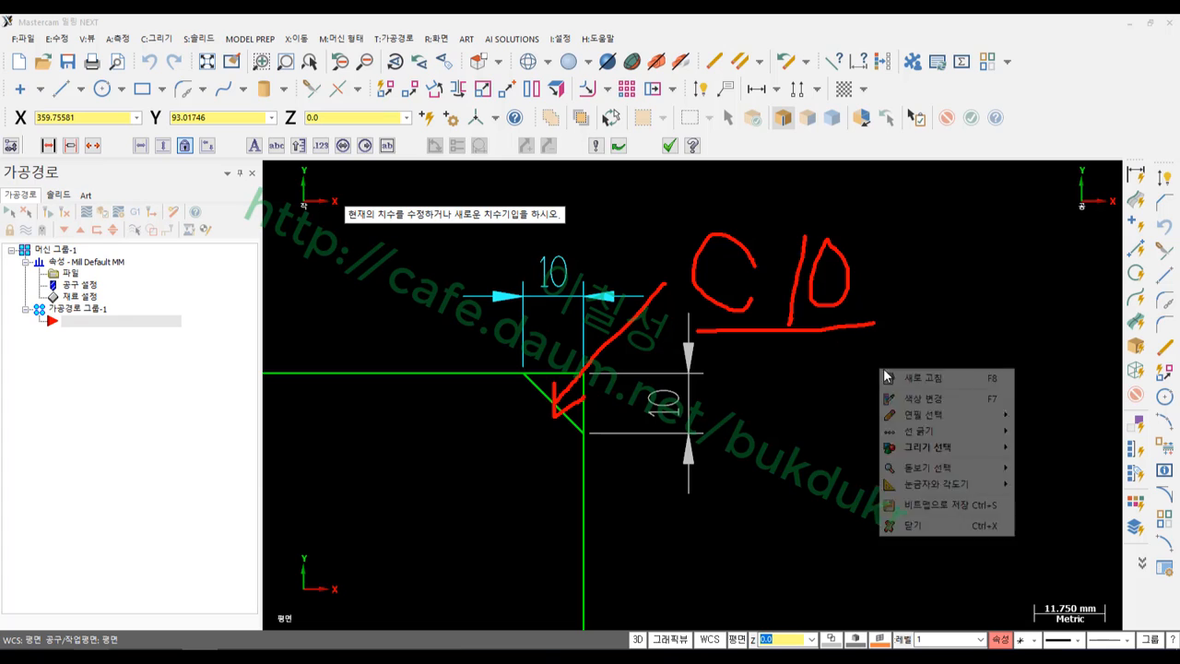
pyautogui.click(910, 523)
pyautogui.scroll(-2, 697, 340)
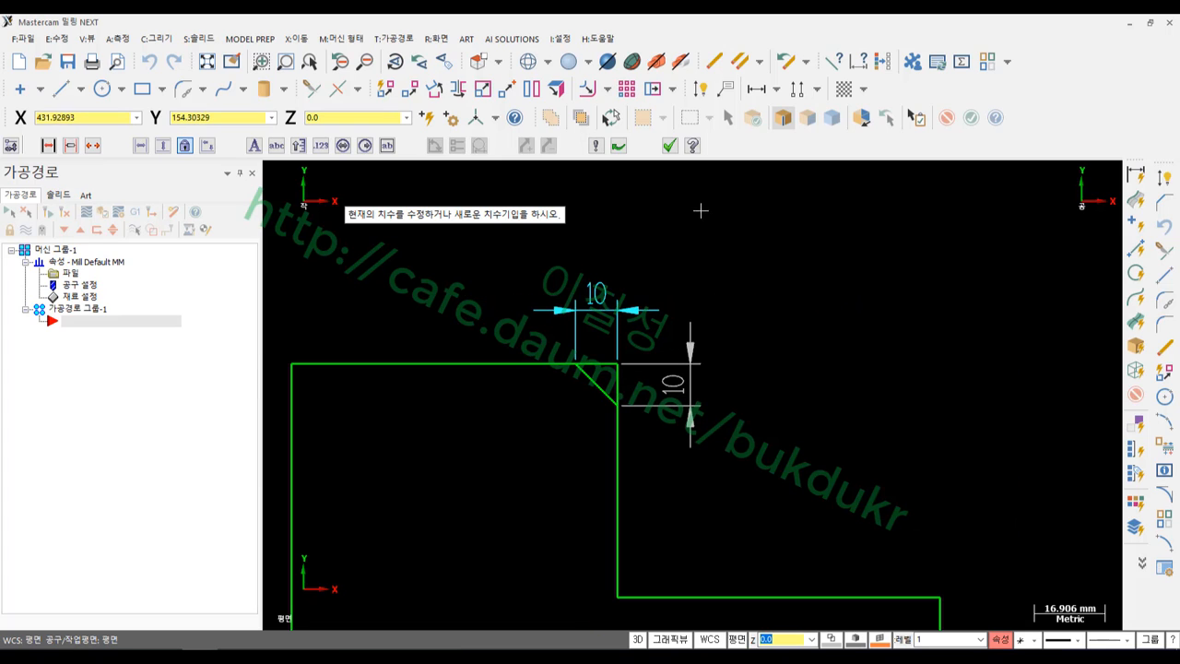
pyautogui.click(670, 145)
# Undo the two chamfer dimensions and restart Chamfer with the 2 Distances type
pyautogui.click(150, 62)
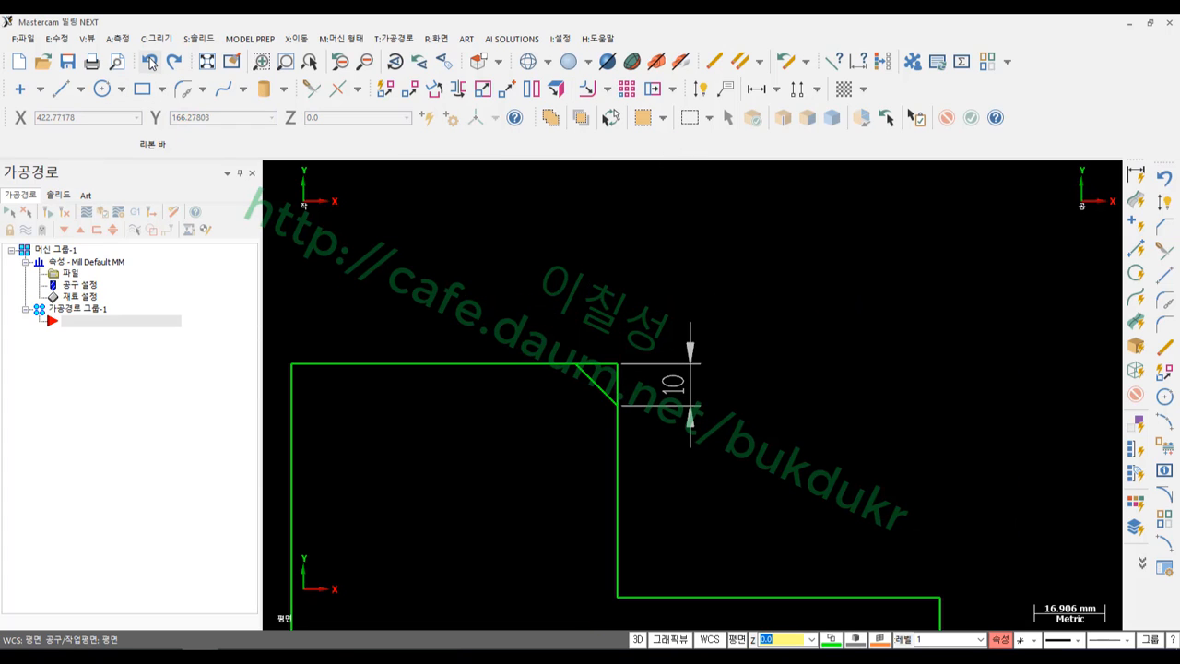
pyautogui.click(150, 61)
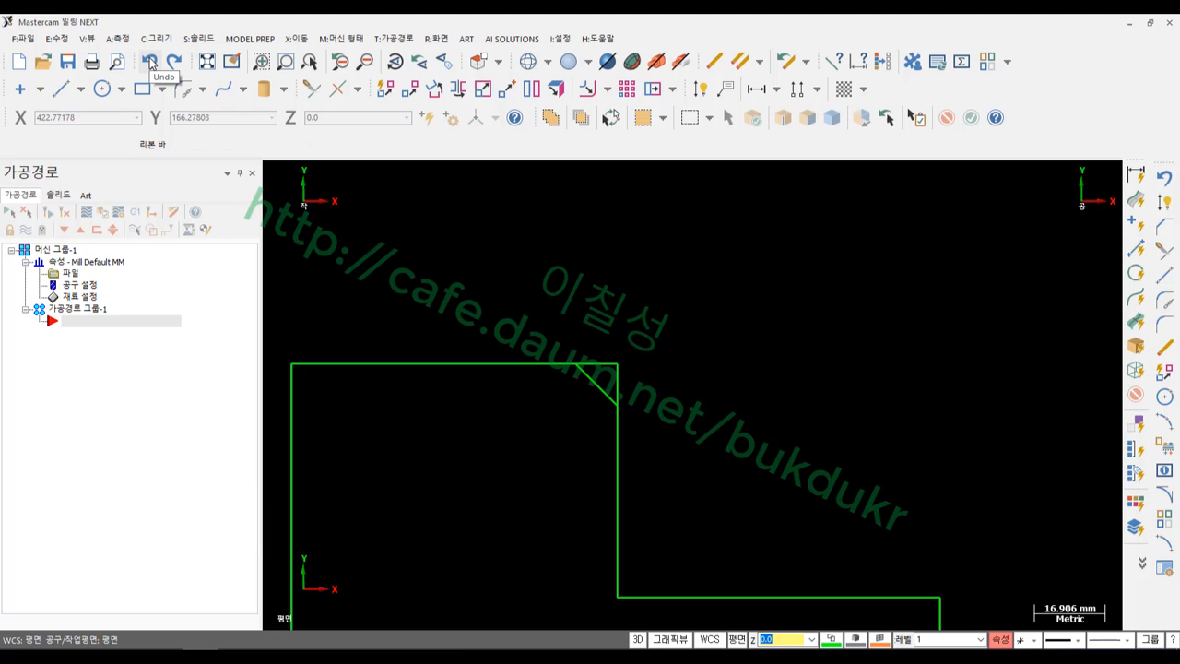
pyautogui.click(1164, 229)
pyautogui.click(506, 146)
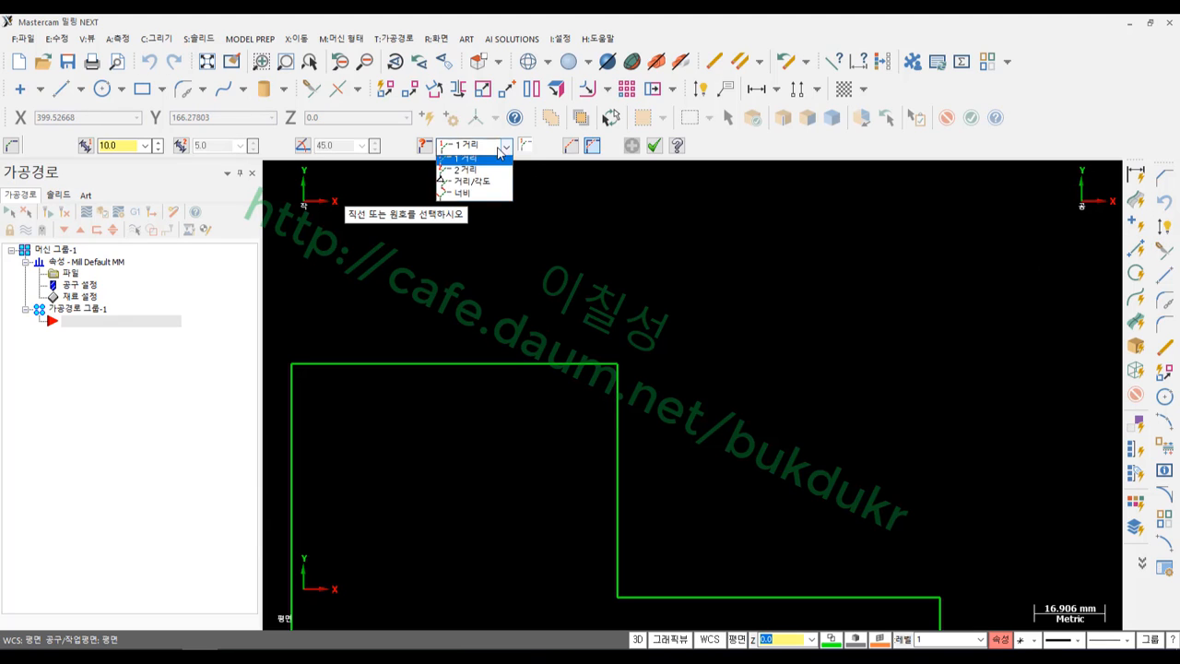
pyautogui.click(468, 173)
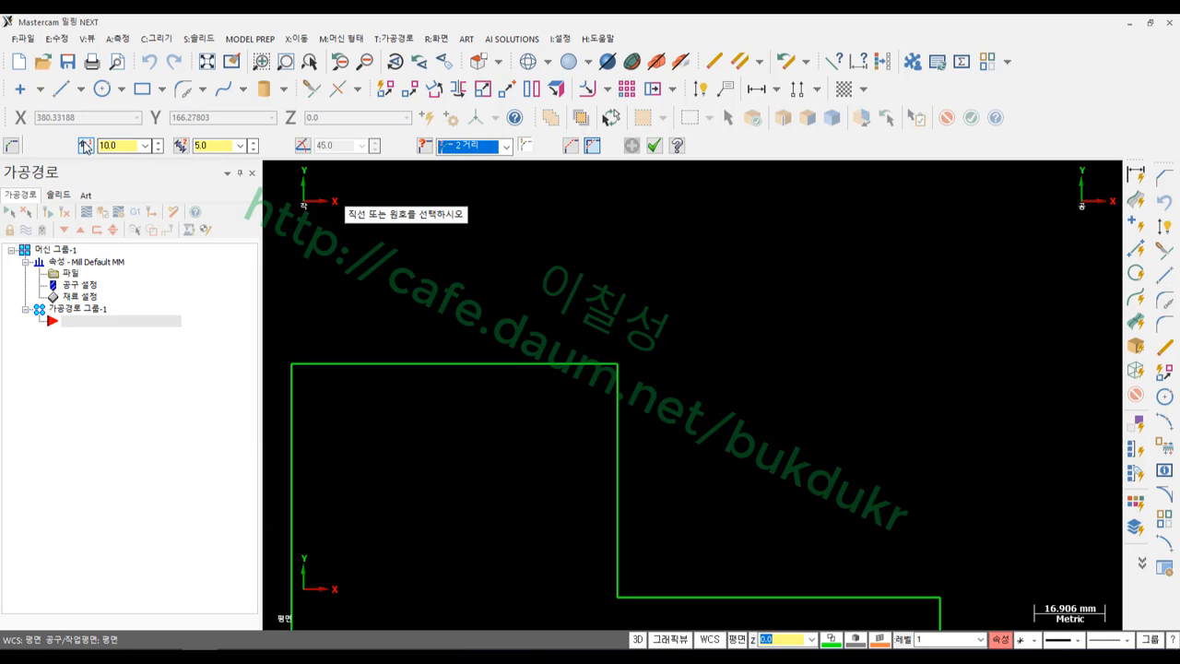
# Mark the 10.0 and 5.0 distance settings and the corner's two edges with the screen pen
pyautogui.click(81, 656)
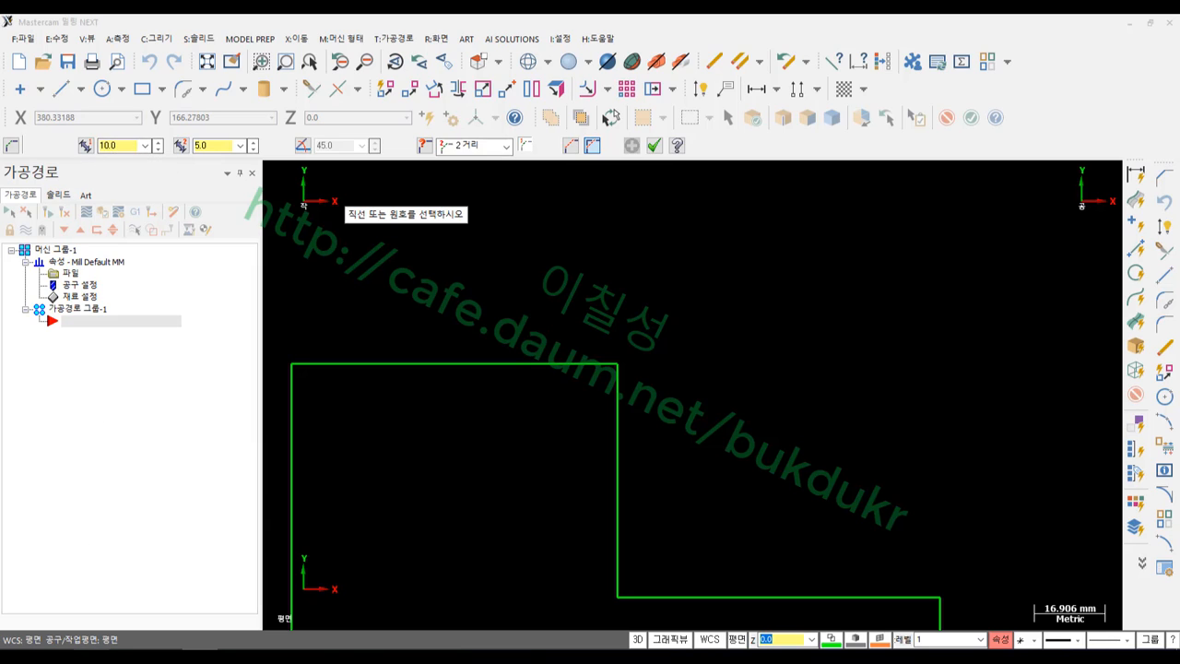
pyautogui.moveTo(141, 189)
pyautogui.mouseDown()
pyautogui.moveTo(62, 139)
pyautogui.moveTo(148, 121)
pyautogui.moveTo(139, 176)
pyautogui.mouseUp()
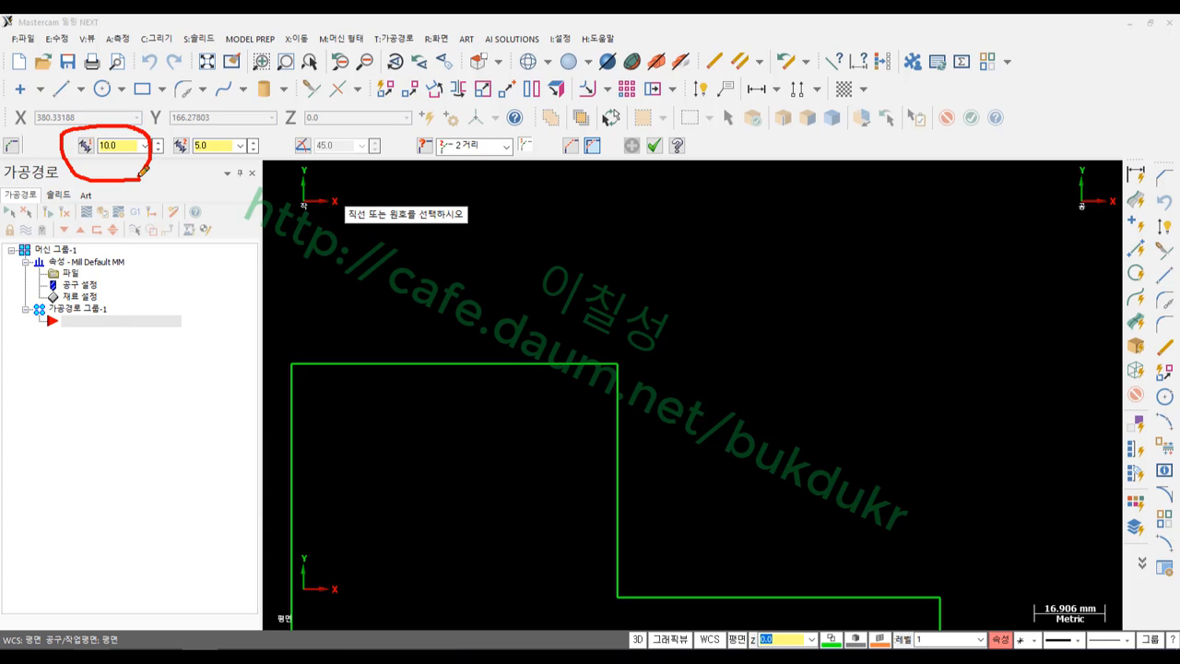
pyautogui.moveTo(228, 175)
pyautogui.mouseDown()
pyautogui.moveTo(159, 147)
pyautogui.moveTo(268, 118)
pyautogui.moveTo(228, 168)
pyautogui.mouseUp()
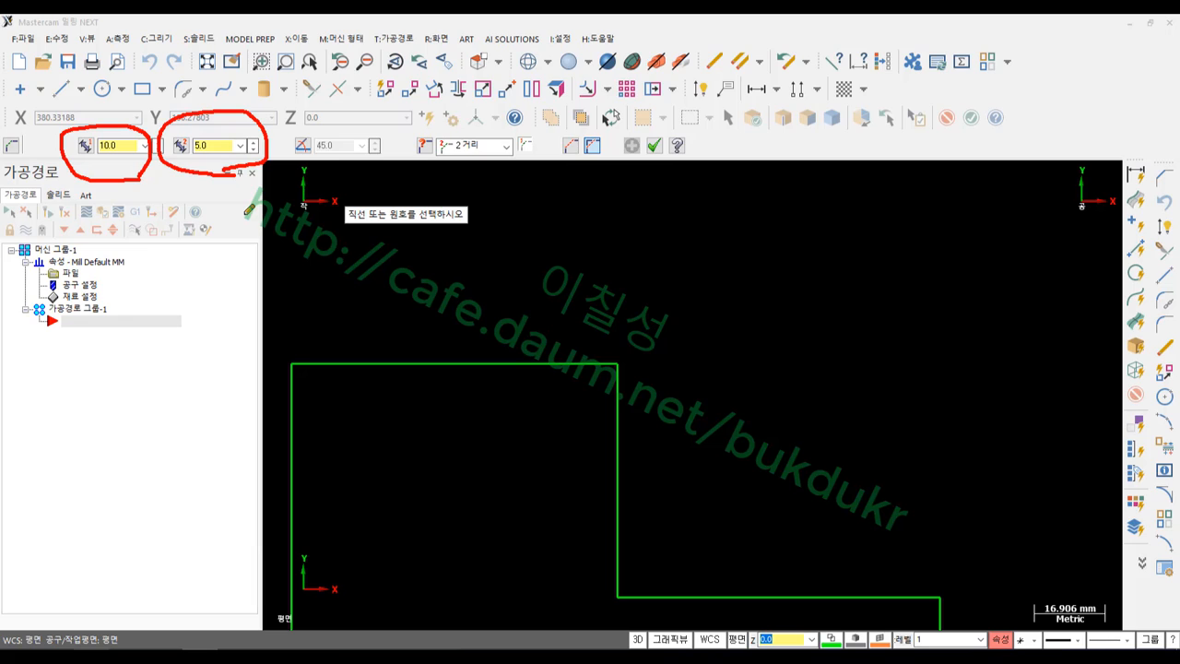
pyautogui.moveTo(413, 302)
pyautogui.mouseDown()
pyautogui.moveTo(414, 355)
pyautogui.moveTo(431, 341)
pyautogui.mouseUp()
pyautogui.moveTo(623, 483)
pyautogui.mouseDown()
pyautogui.moveTo(682, 478)
pyautogui.moveTo(639, 496)
pyautogui.mouseUp()
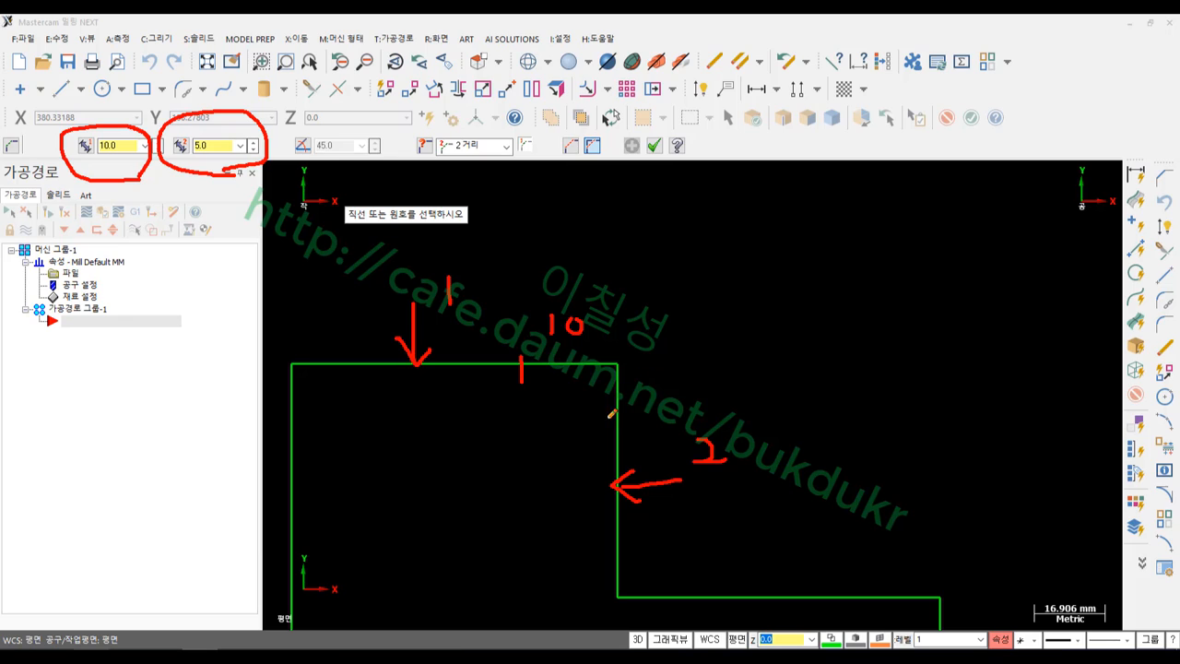
pyautogui.moveTo(606, 422); pyautogui.dragTo(636, 425)
pyautogui.moveTo(648, 376); pyautogui.dragTo(660, 406)
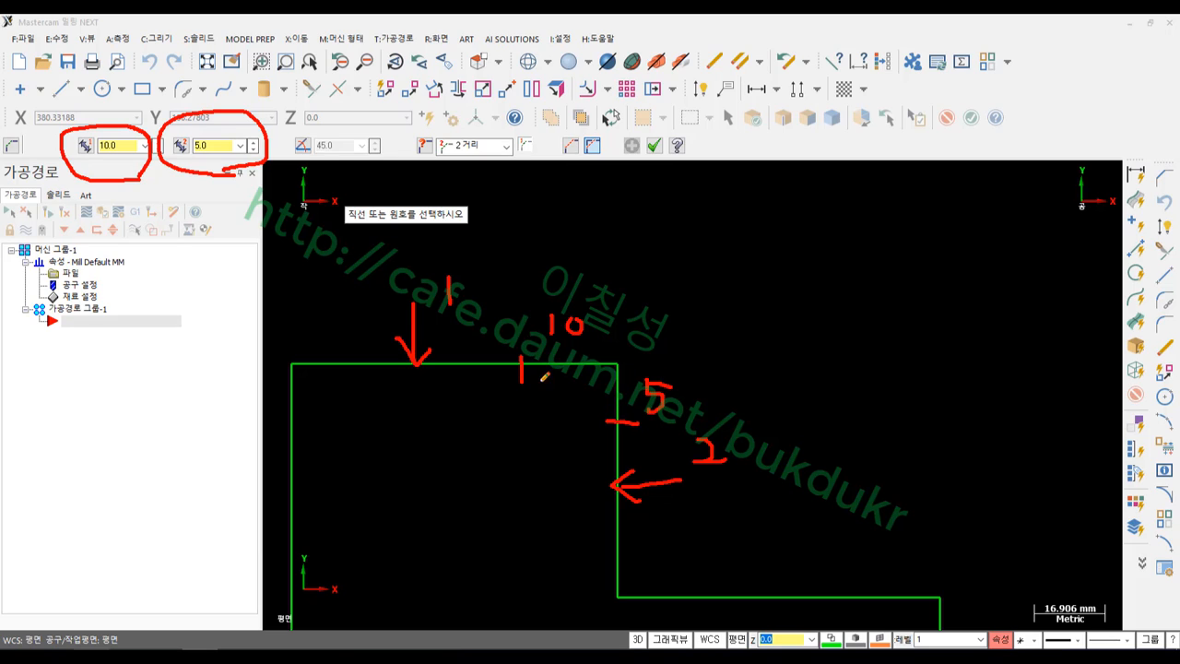
pyautogui.moveTo(527, 361); pyautogui.dragTo(608, 402)
pyautogui.moveTo(460, 311)
pyautogui.mouseDown()
pyautogui.moveTo(442, 260)
pyautogui.moveTo(472, 315)
pyautogui.mouseUp()
pyautogui.moveTo(719, 417)
pyautogui.mouseDown()
pyautogui.moveTo(728, 484)
pyautogui.moveTo(728, 419)
pyautogui.mouseUp()
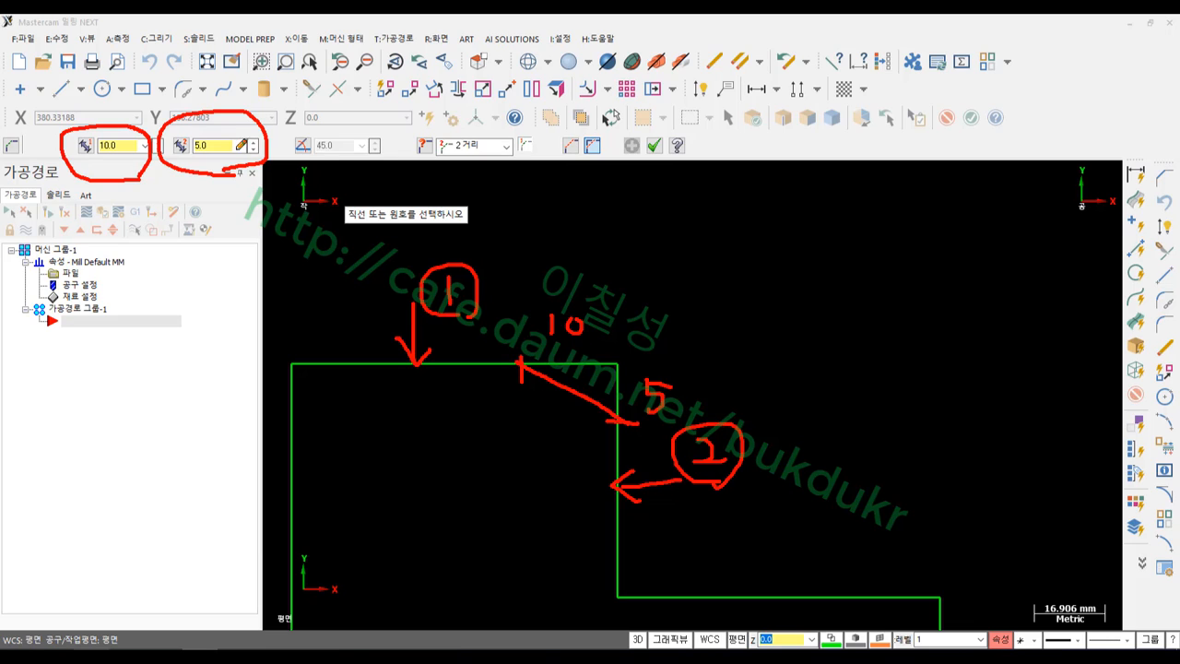
pyautogui.moveTo(67, 167); pyautogui.dragTo(260, 164)
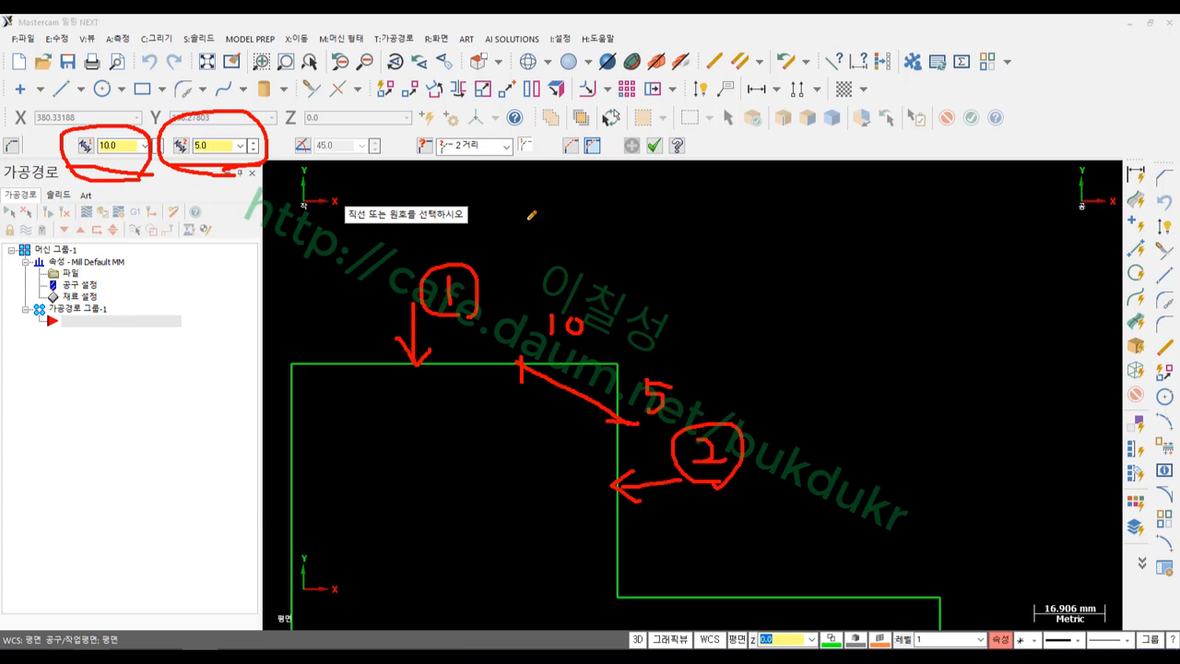
pyautogui.rightClick(571, 220)
# Chamfer the top-right corner between the top line and the right line, 10 by 5
pyautogui.click(623, 378)
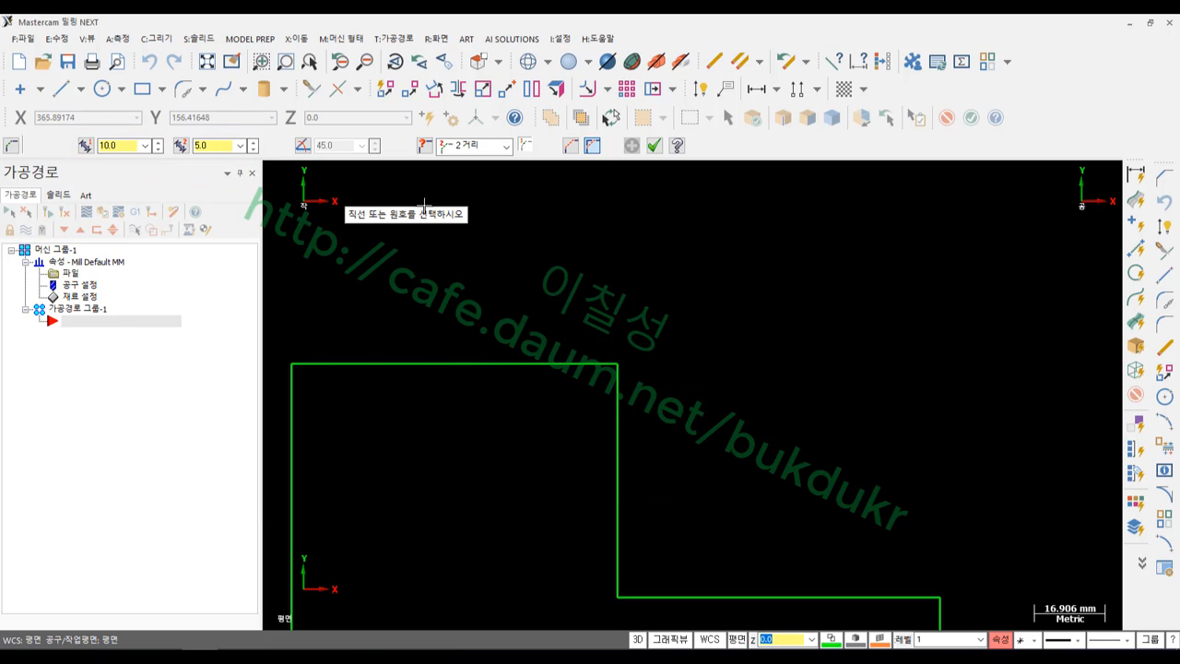
pyautogui.click(489, 364)
pyautogui.click(617, 513)
pyautogui.scroll(3, 567, 393)
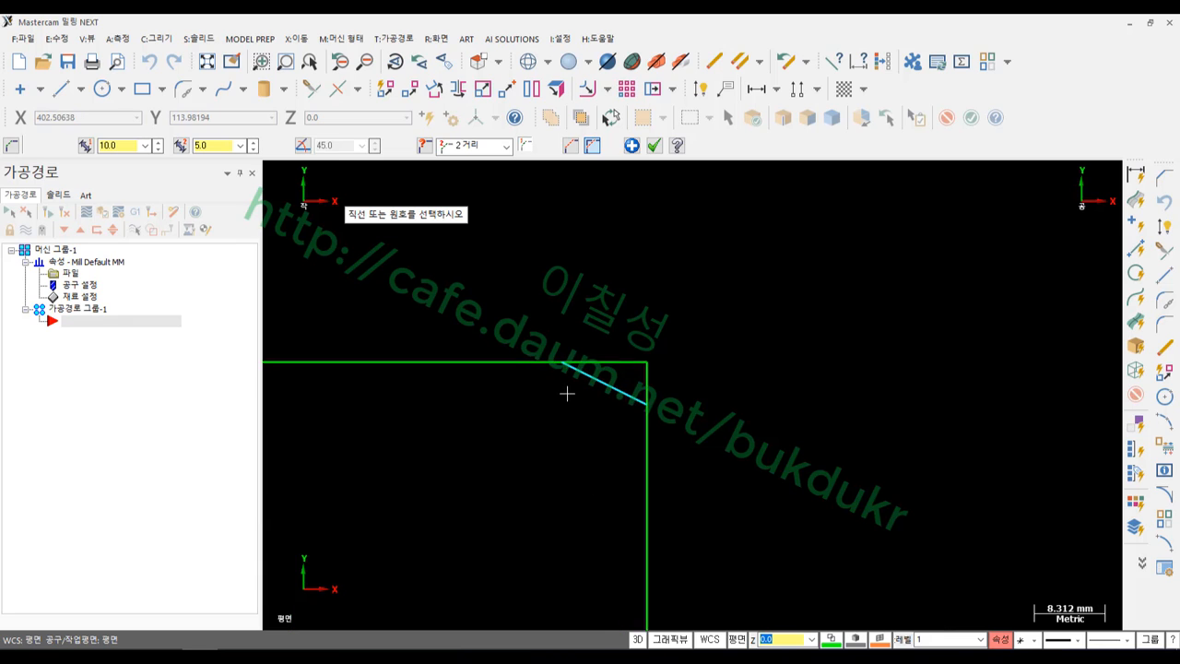
pyautogui.scroll(2, 590, 394)
pyautogui.click(654, 145)
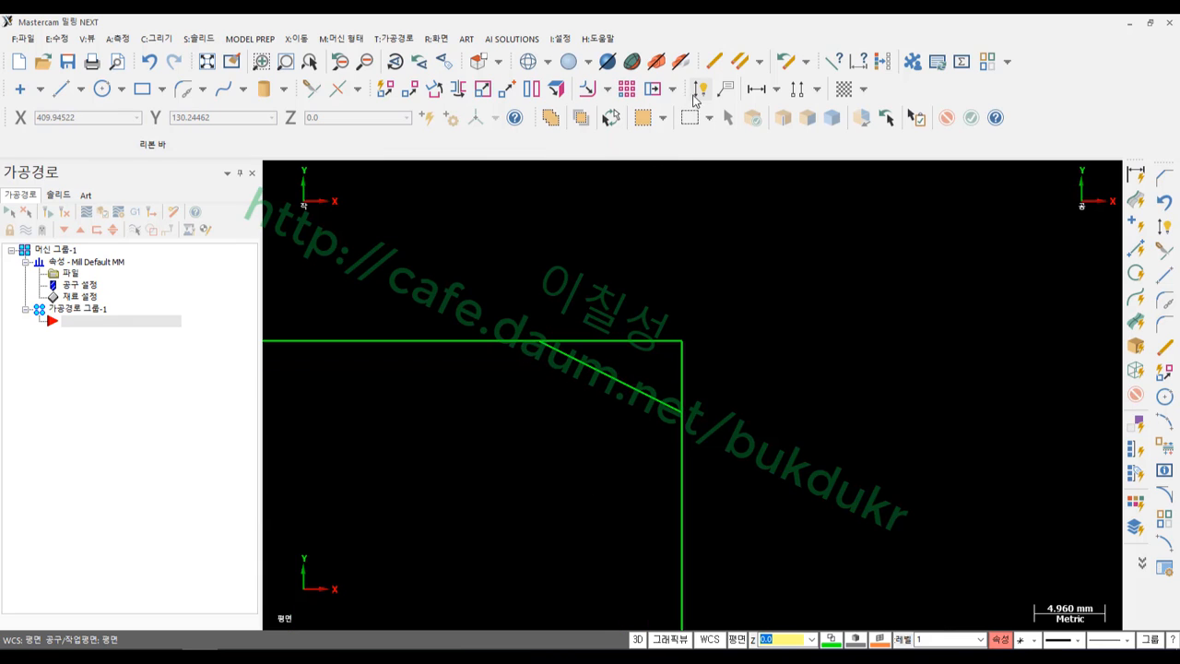
# Add 10 and 5 Smart Dimensions to the chamfer, then undo the 5 dimension
pyautogui.click(703, 89)
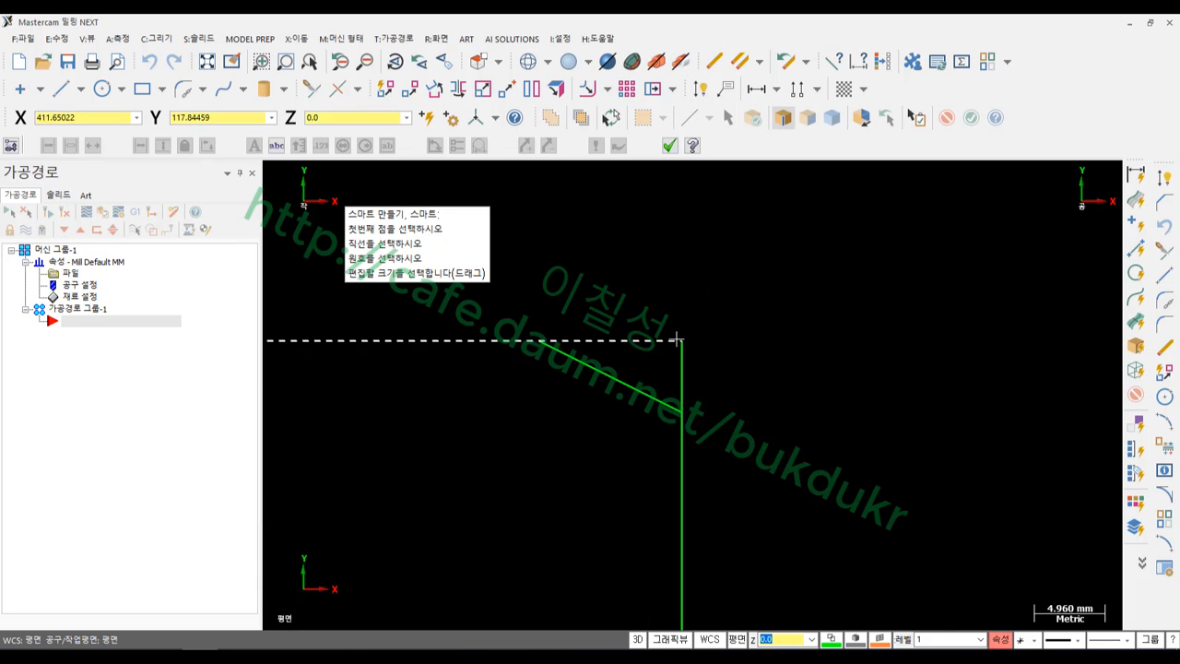
pyautogui.click(546, 344)
pyautogui.click(618, 213)
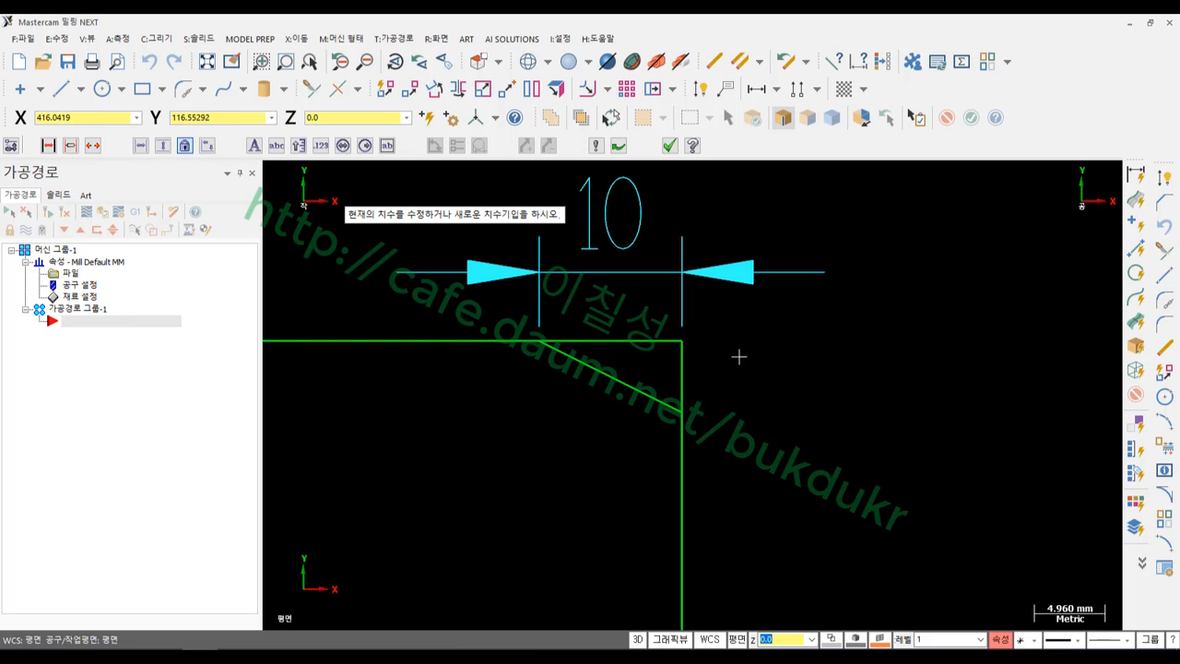
pyautogui.click(683, 341)
pyautogui.click(682, 413)
pyautogui.click(881, 405)
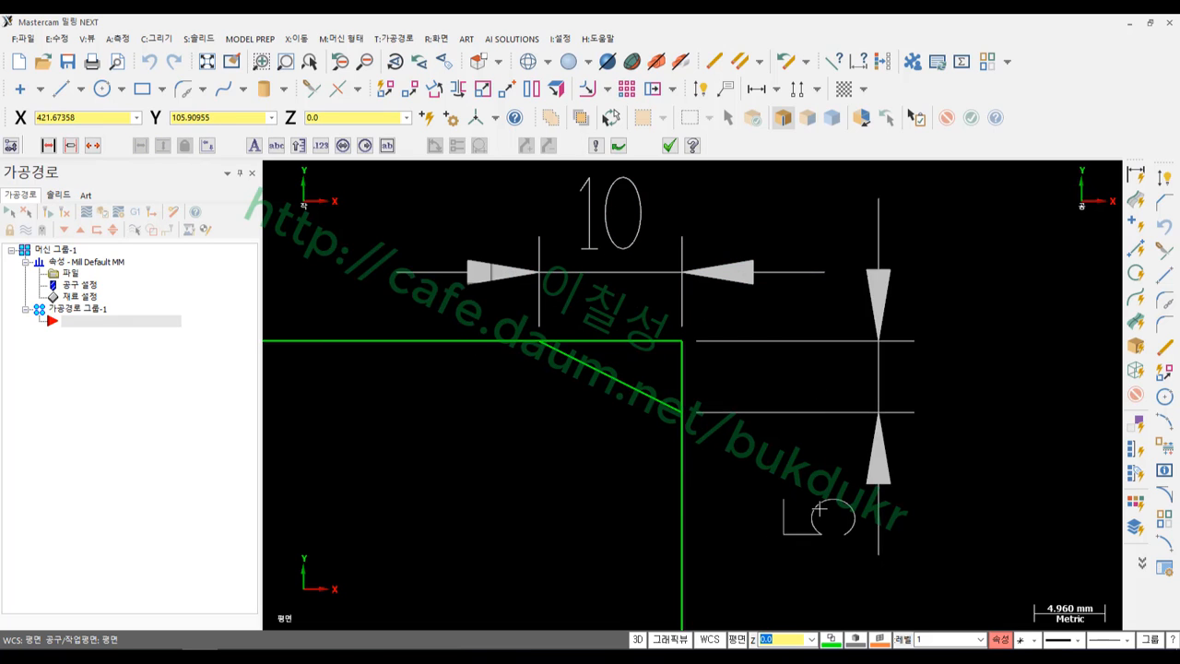
pyautogui.click(670, 144)
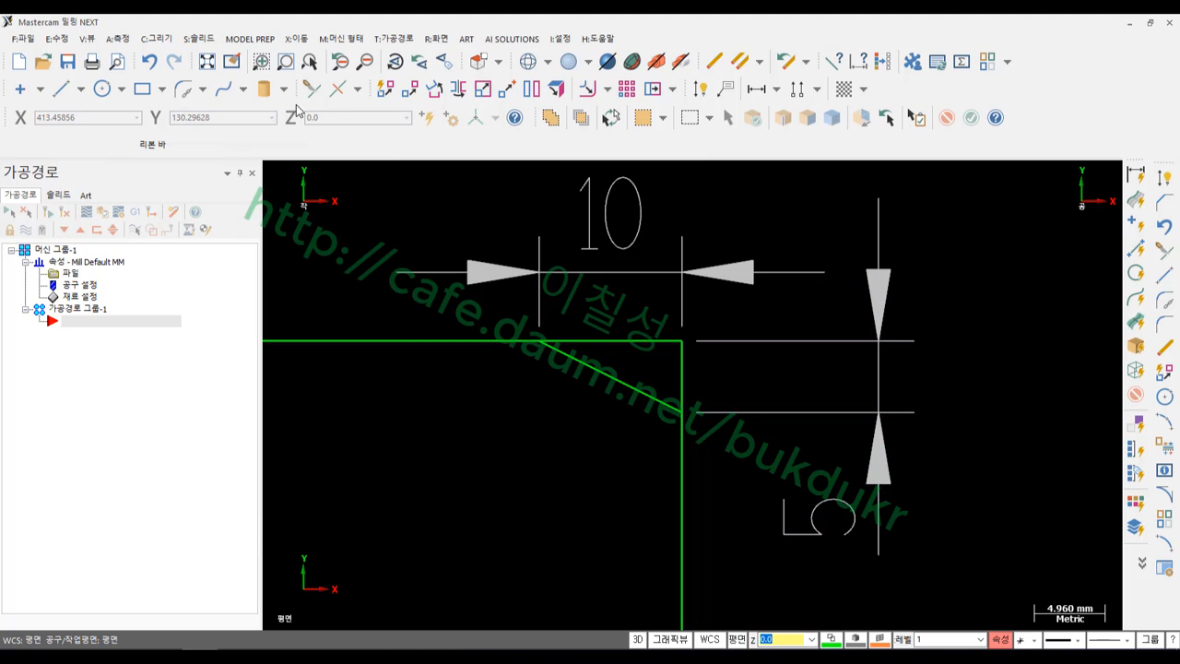
pyautogui.click(151, 63)
# Undo the 10 dimension and the 10-by-5 chamfer, and start a Distance/Angle chamfer
pyautogui.click(151, 62)
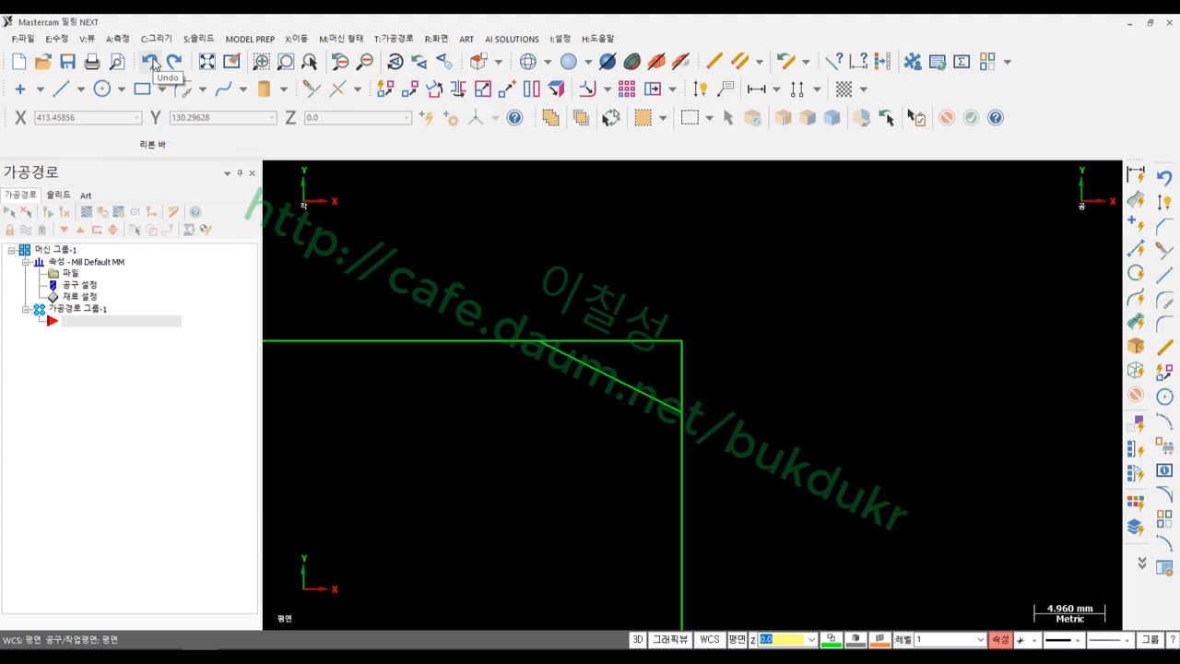
pyautogui.click(152, 62)
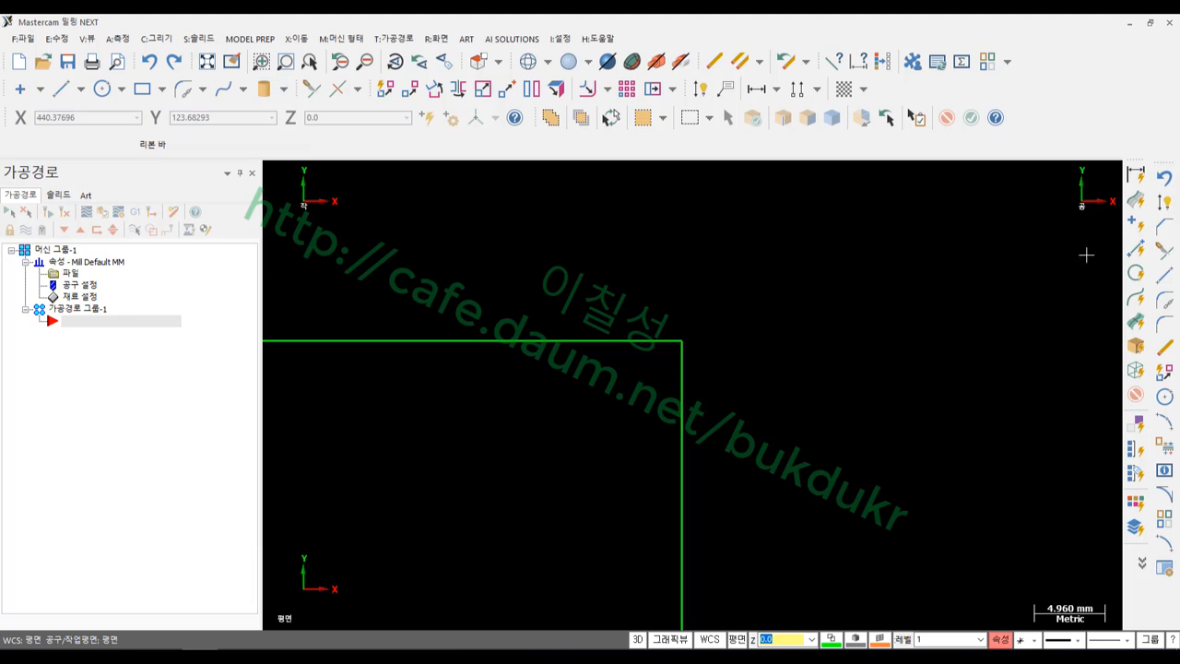
pyautogui.click(1164, 229)
pyautogui.click(505, 145)
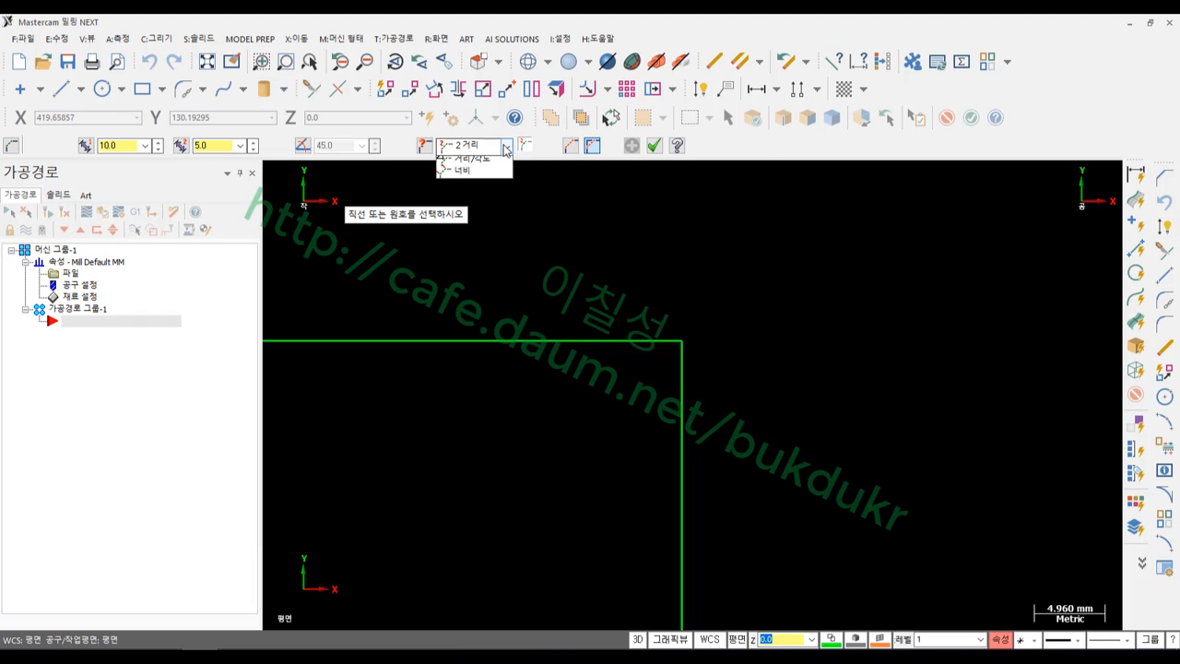
pyautogui.click(470, 185)
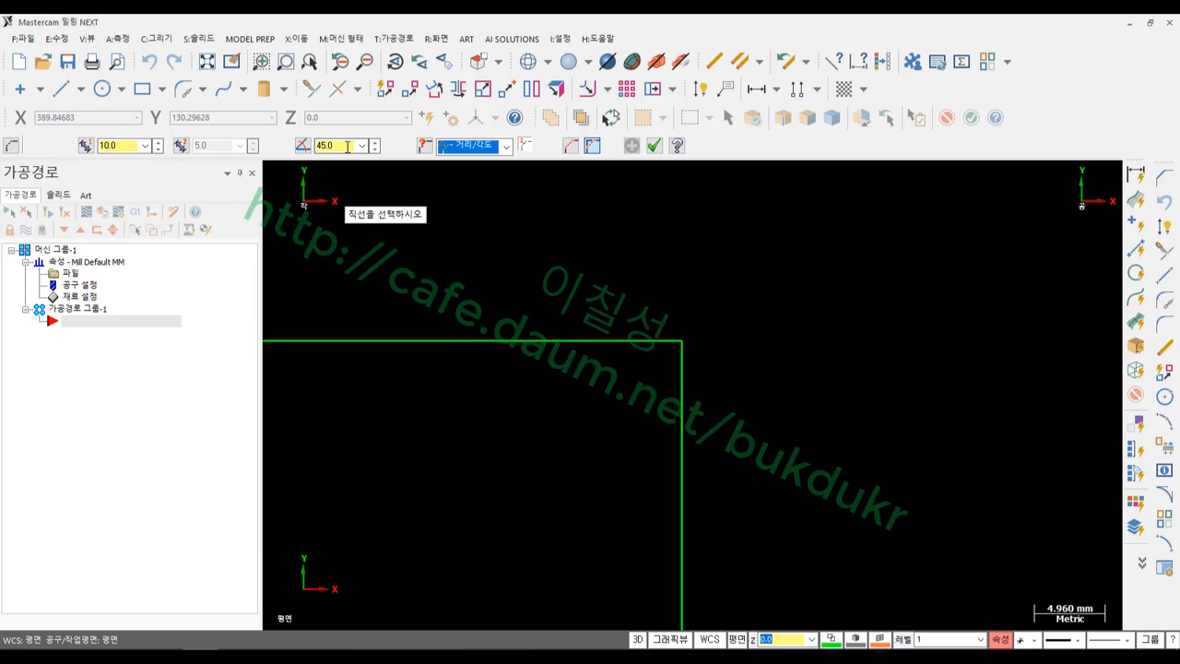
# Set the angle to 30° and chamfer the top and right lines at 10
pyautogui.click(347, 145)
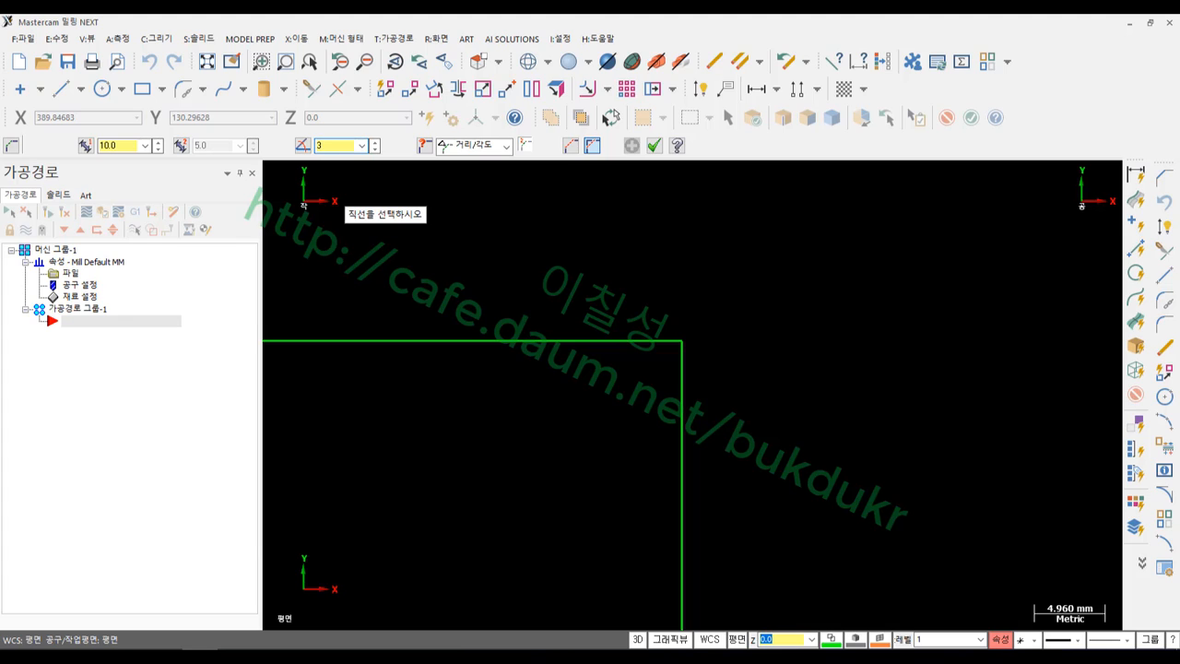
pyautogui.click(441, 331)
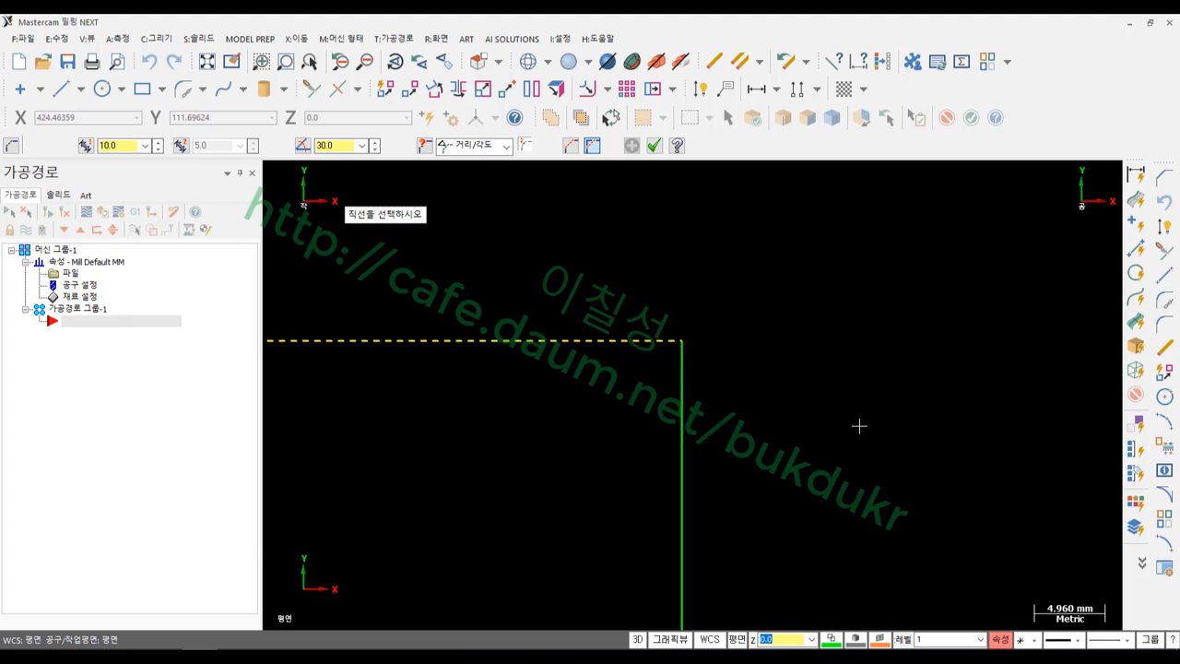
pyautogui.click(681, 525)
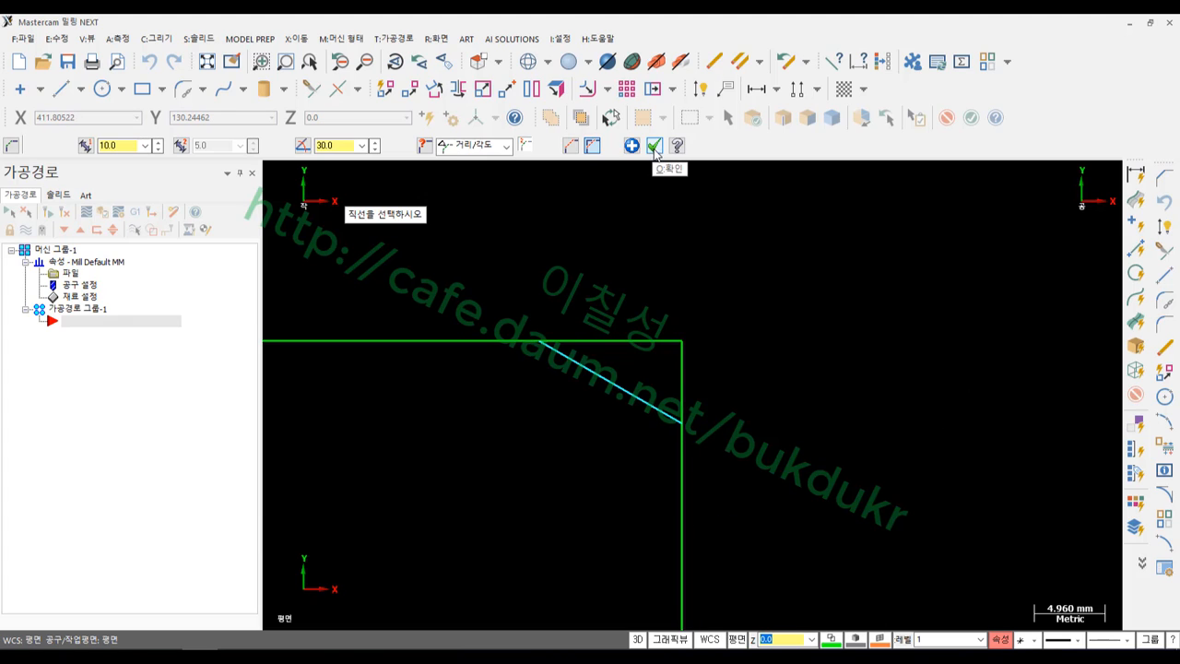
pyautogui.click(705, 92)
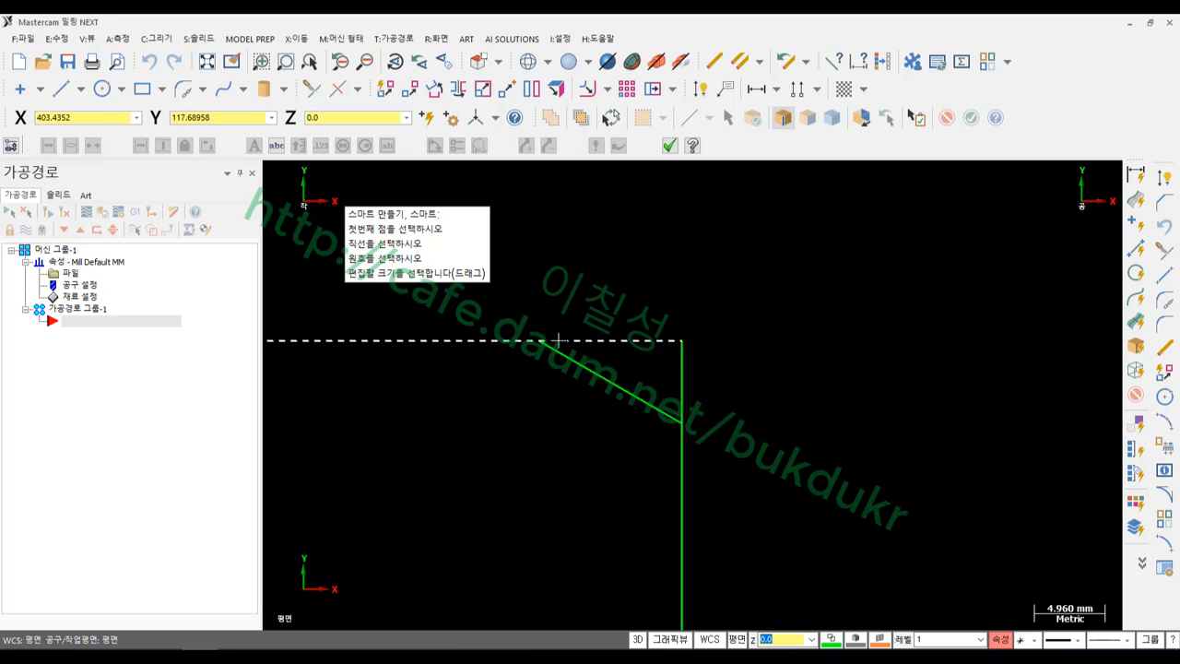
# Dimension the chamfer with a horizontal 10 above it and a 30° angle beside it
pyautogui.click(684, 344)
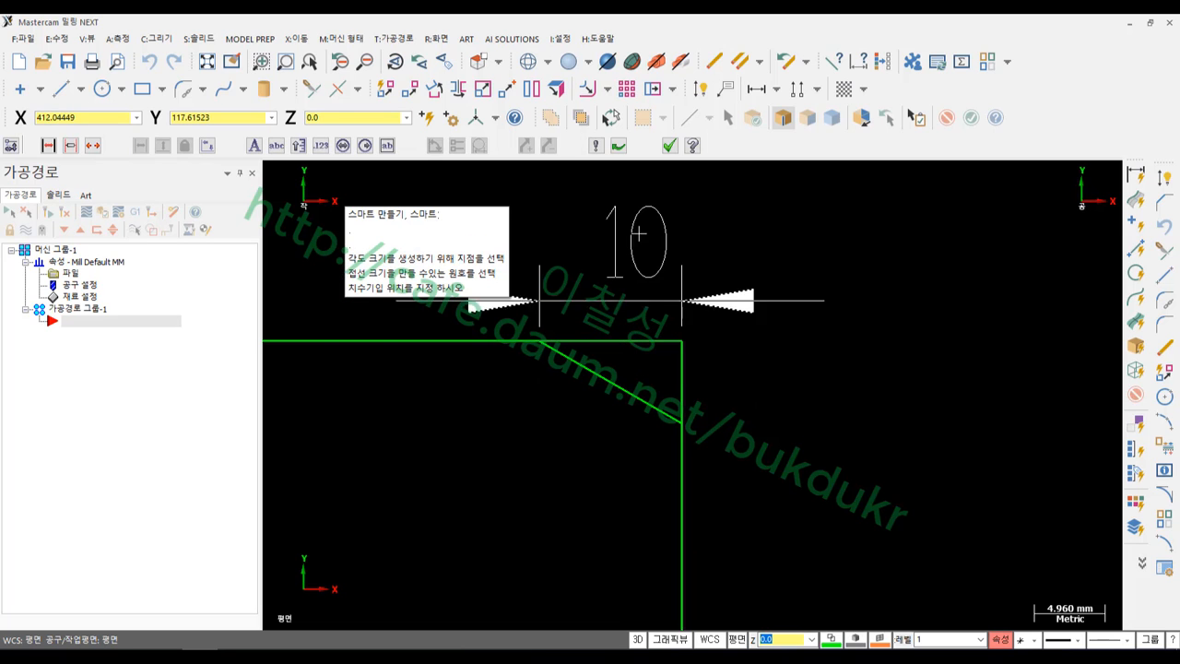
pyautogui.click(639, 219)
pyautogui.click(650, 340)
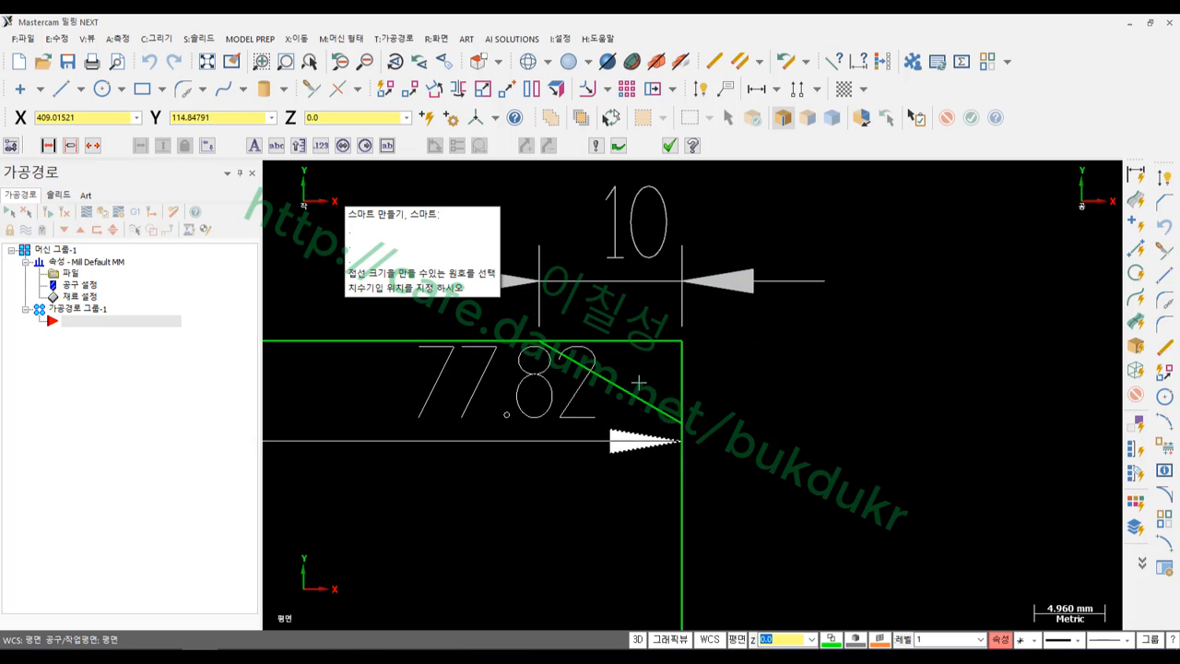
pyautogui.click(636, 397)
pyautogui.click(982, 456)
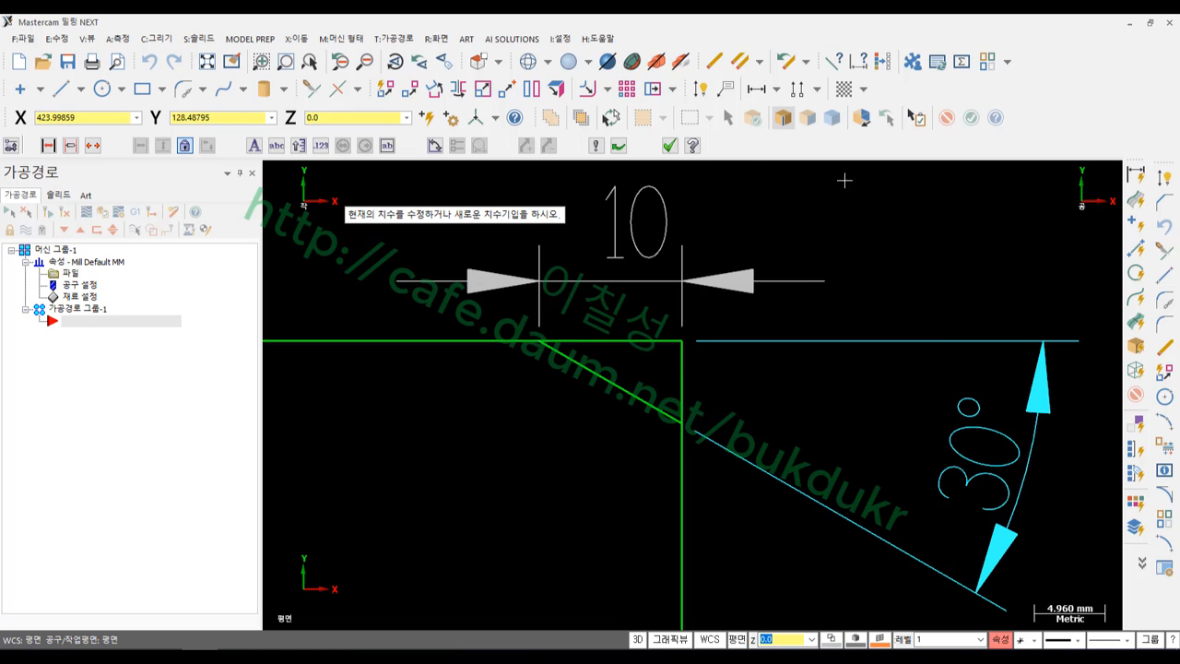
pyautogui.press('Escape')
# Restart the Chamfer command and reposition items in the drawing area
pyautogui.scroll(-1, 785, 420)
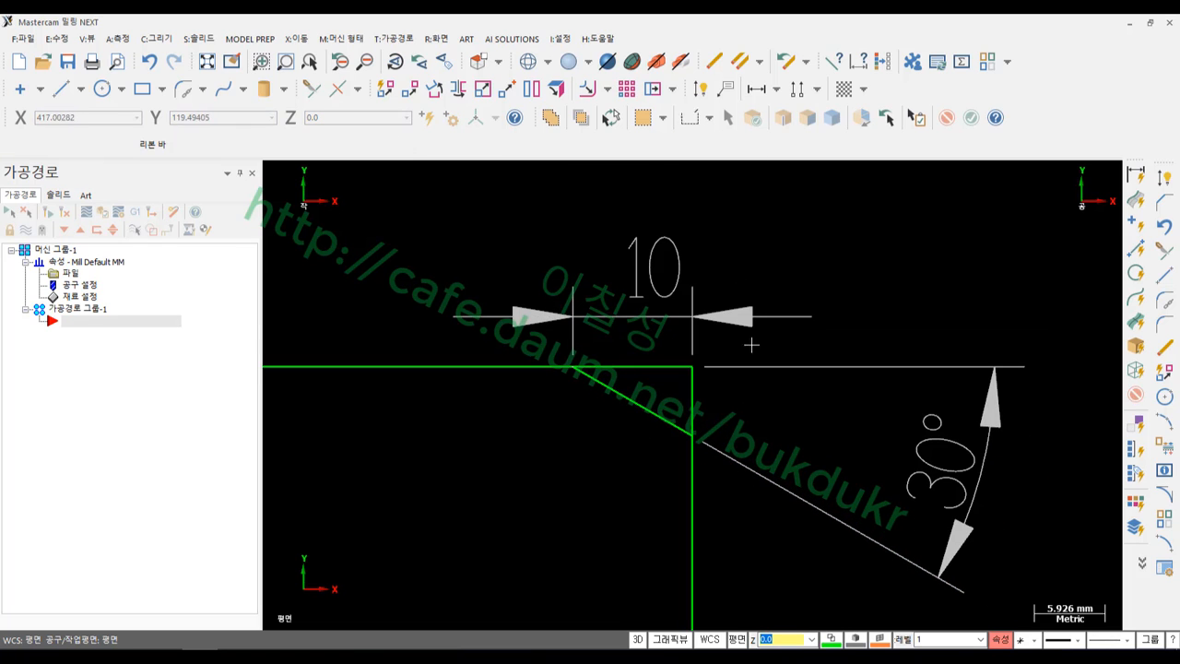
pyautogui.click(1163, 201)
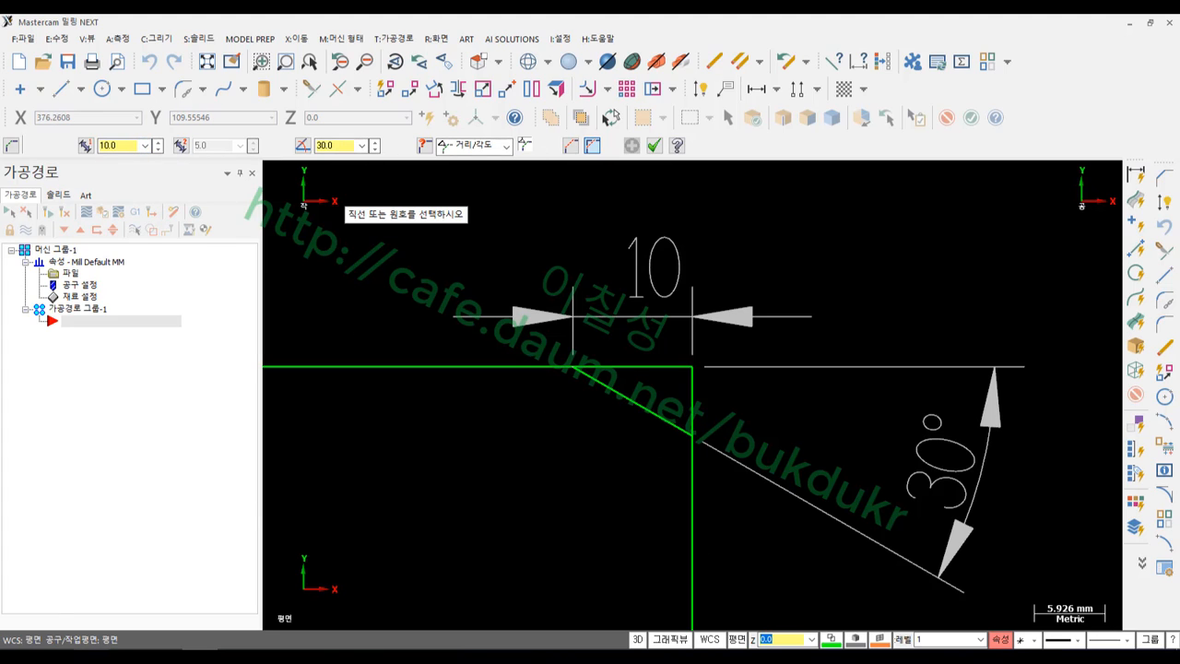
pyautogui.moveTo(133, 171)
pyautogui.mouseDown()
pyautogui.moveTo(140, 112)
pyautogui.moveTo(110, 150)
pyautogui.moveTo(406, 220)
pyautogui.moveTo(594, 242)
pyautogui.moveTo(571, 265)
pyautogui.mouseUp()
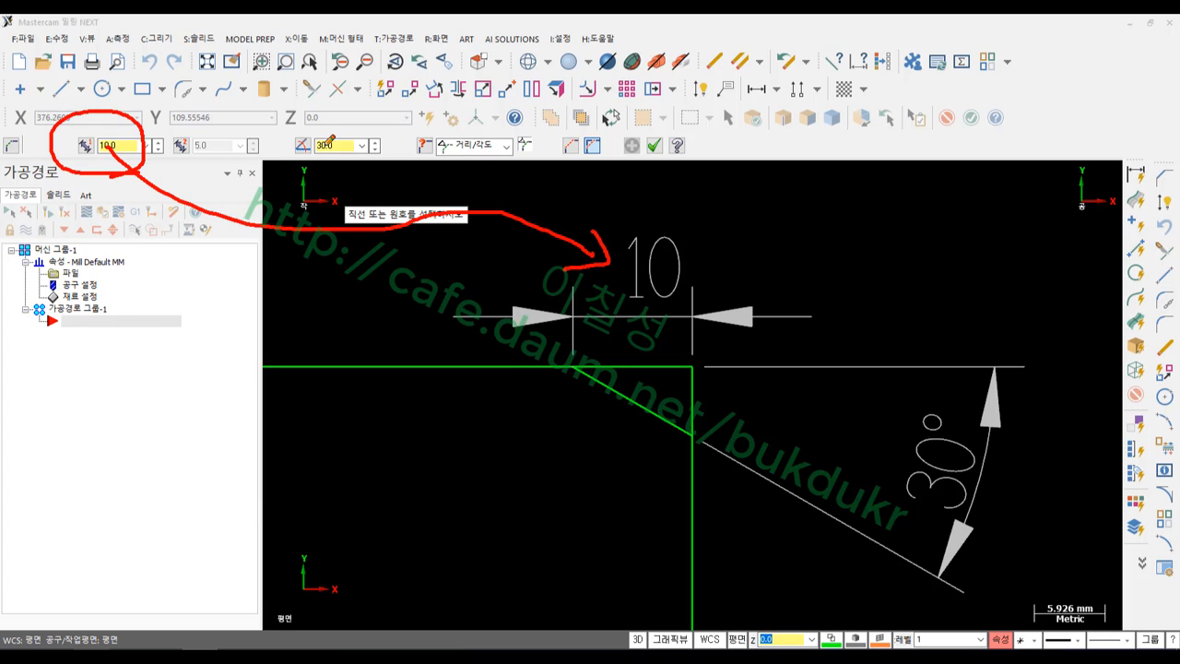
pyautogui.moveTo(327, 145)
pyautogui.mouseDown()
pyautogui.moveTo(281, 129)
pyautogui.moveTo(359, 170)
pyautogui.mouseUp()
pyautogui.moveTo(585, 216)
pyautogui.mouseDown()
pyautogui.moveTo(921, 382)
pyautogui.moveTo(919, 421)
pyautogui.mouseUp()
pyautogui.moveTo(899, 403)
pyautogui.mouseDown()
pyautogui.moveTo(907, 412)
pyautogui.moveTo(942, 382)
pyautogui.mouseUp()
pyautogui.moveTo(1002, 519)
pyautogui.mouseDown()
pyautogui.moveTo(924, 392)
pyautogui.moveTo(1000, 535)
pyautogui.mouseUp()
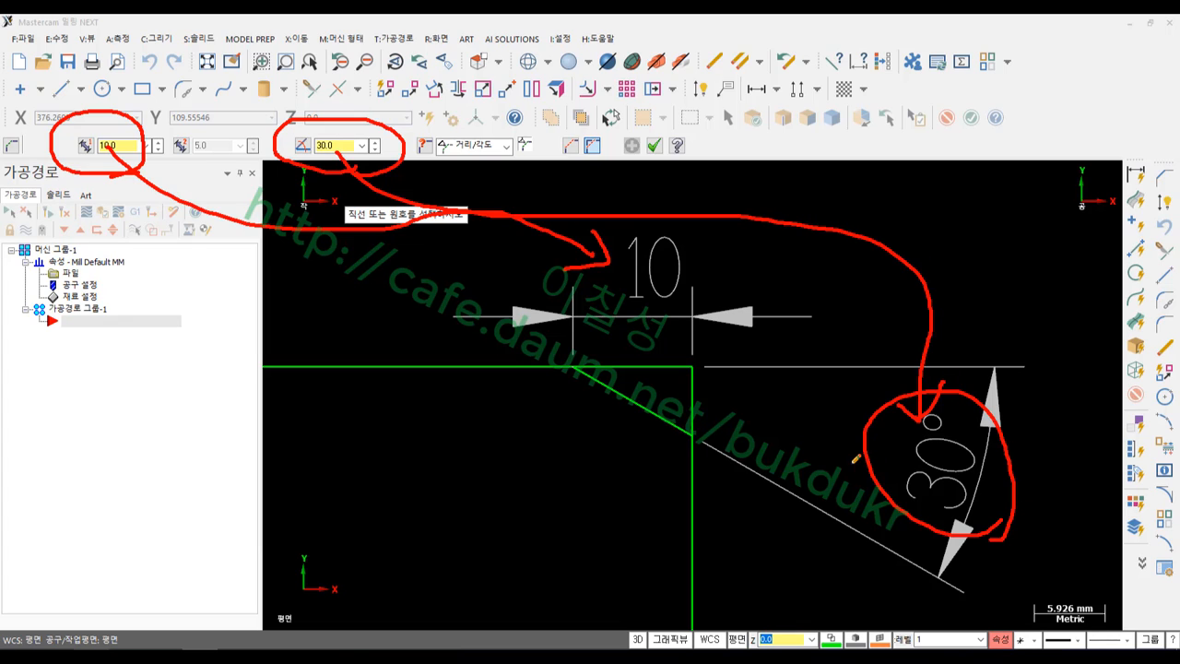
pyautogui.moveTo(680, 297)
pyautogui.mouseDown()
pyautogui.moveTo(630, 296)
pyautogui.moveTo(697, 291)
pyautogui.mouseUp()
pyautogui.moveTo(410, 158)
pyautogui.mouseDown()
pyautogui.moveTo(529, 164)
pyautogui.moveTo(402, 123)
pyautogui.moveTo(423, 161)
pyautogui.mouseUp()
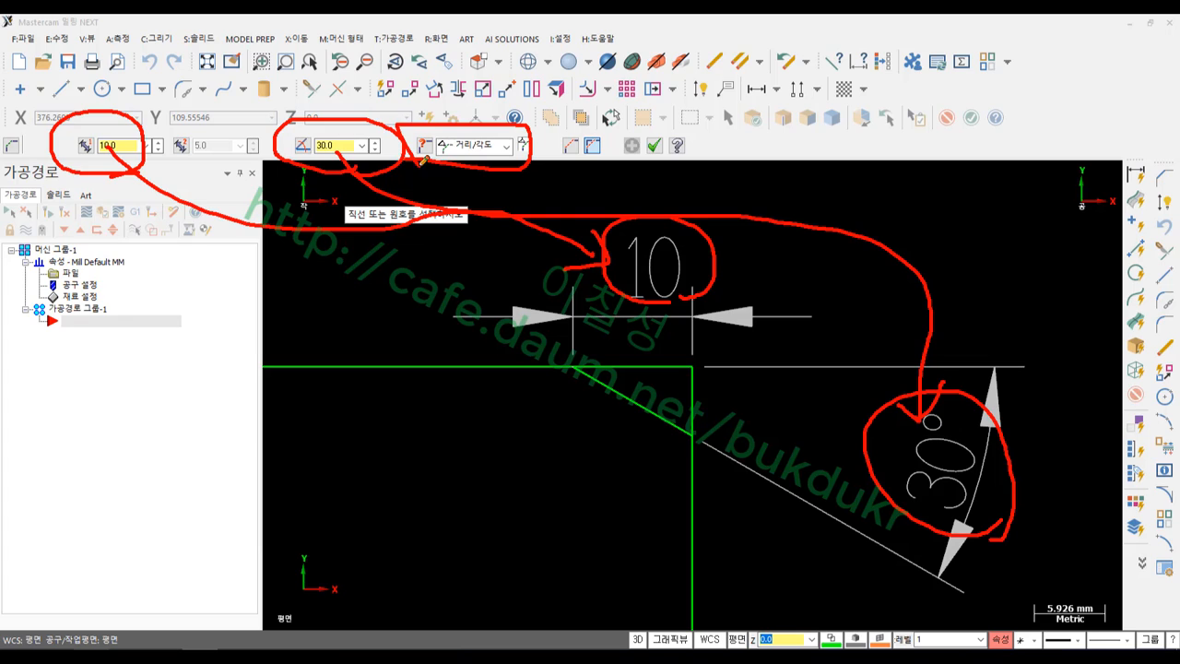
pyautogui.rightClick(818, 184)
pyautogui.click(846, 348)
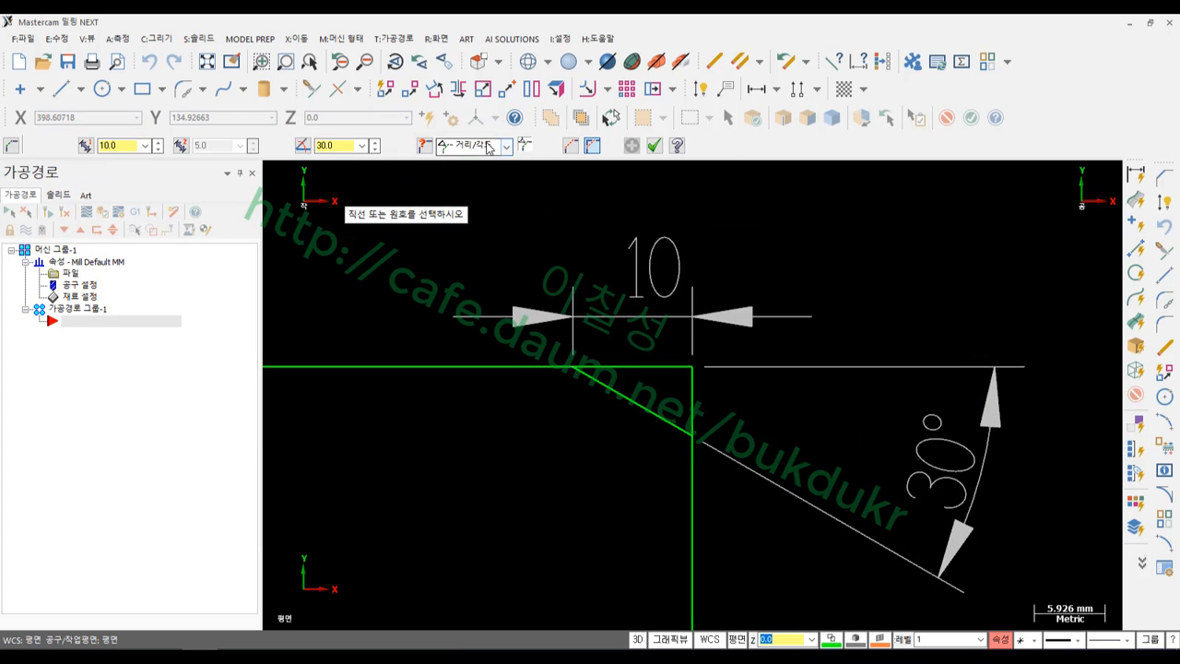
# Switch to a Width chamfer and chamfer the top-left corner between the top and left lines
pyautogui.click(488, 148)
pyautogui.click(472, 196)
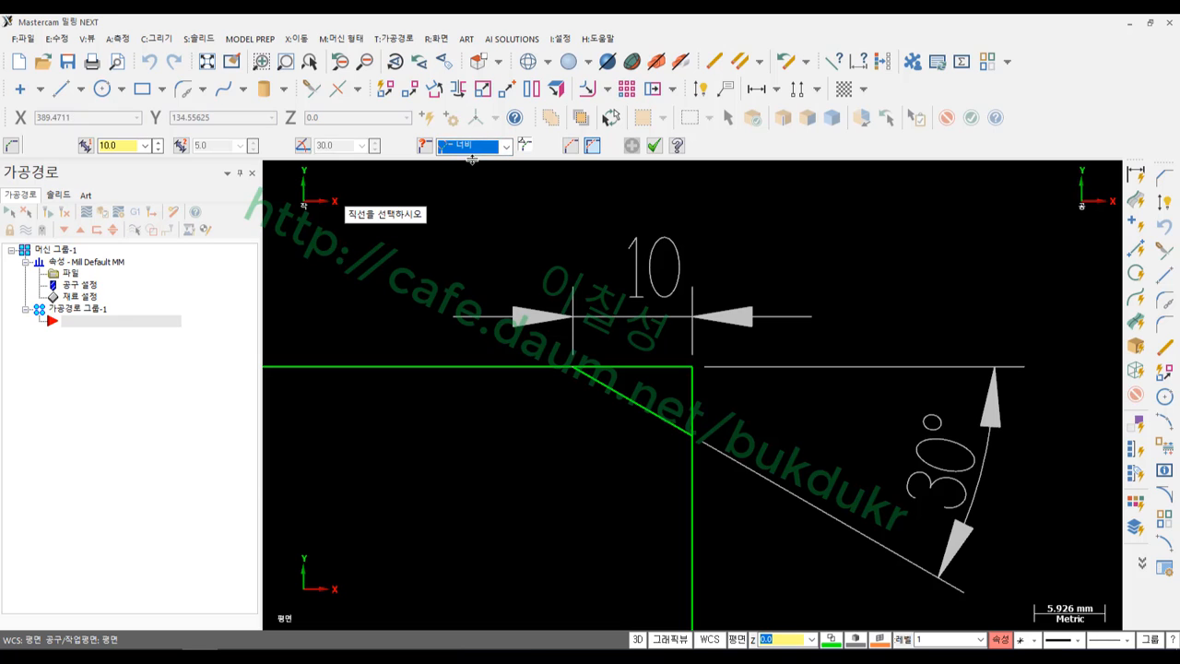
pyautogui.scroll(-2, 590, 240)
pyautogui.scroll(-5, 598, 226)
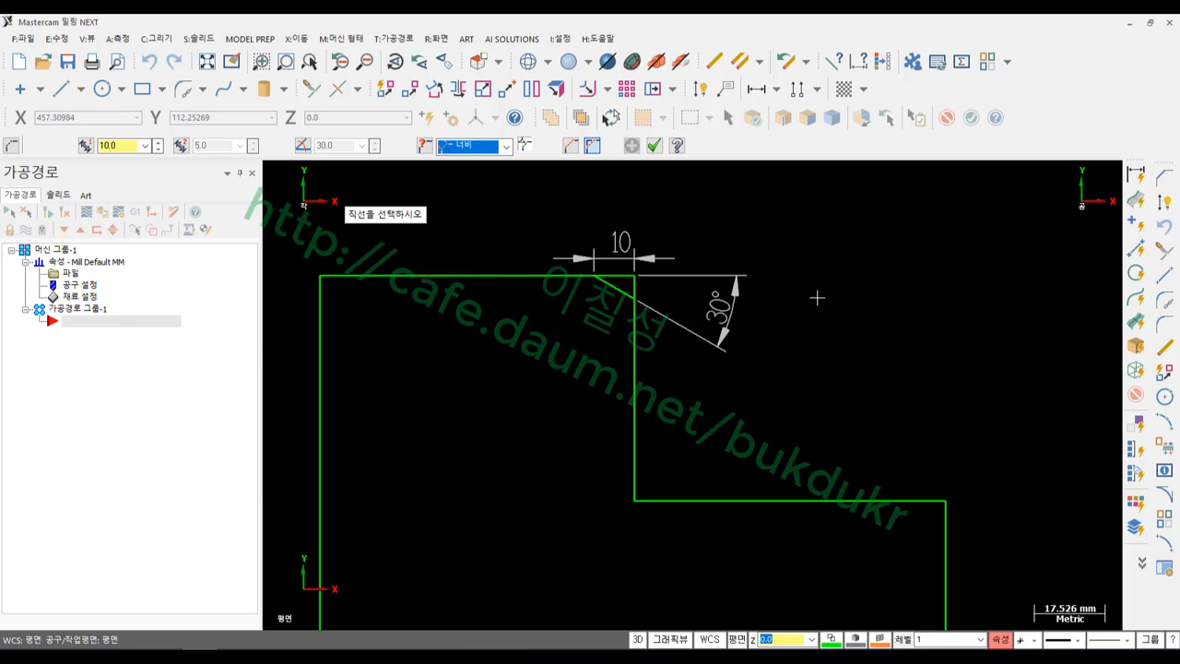
pyautogui.scroll(-2, 816, 295)
pyautogui.scroll(4, 458, 240)
pyautogui.click(548, 321)
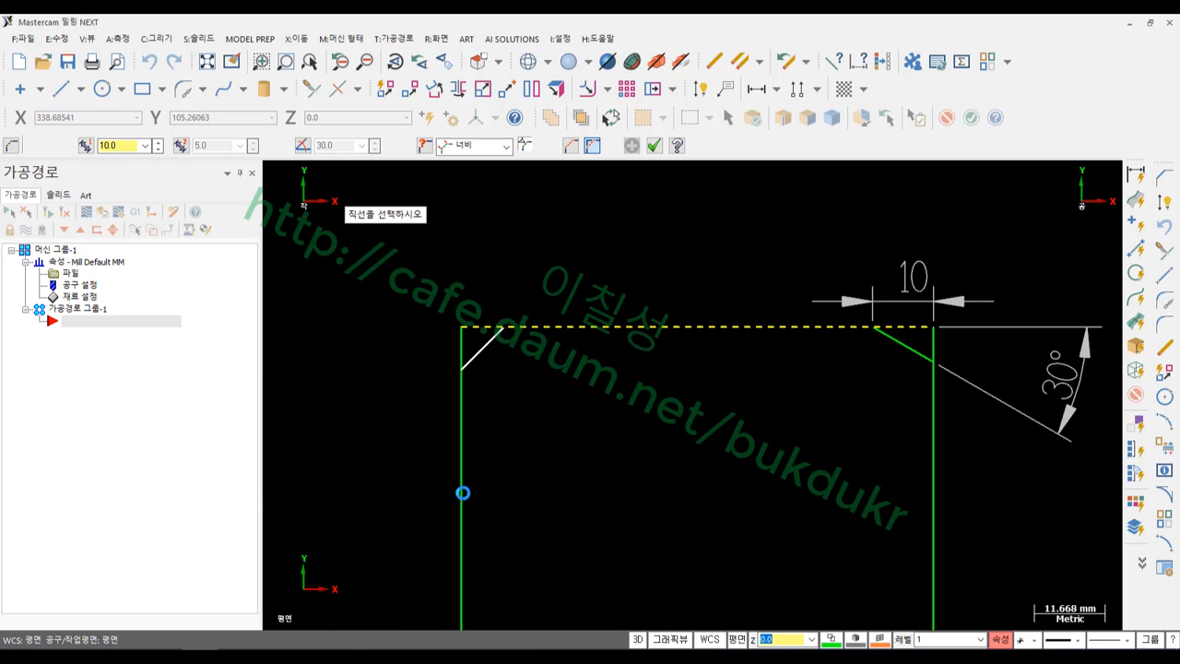
pyautogui.click(460, 492)
pyautogui.scroll(1, 433, 249)
pyautogui.click(655, 148)
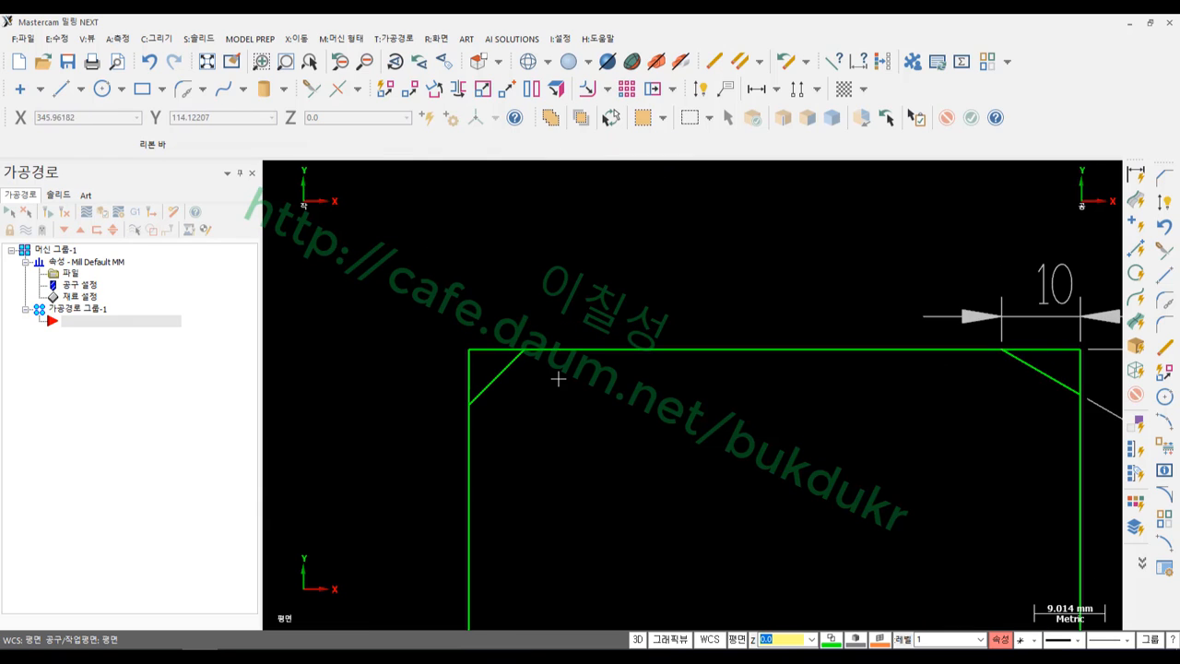
# Dimension the top-left chamfer with an aligned 10 and a horizontal 7.07
pyautogui.click(515, 361)
pyautogui.click(700, 88)
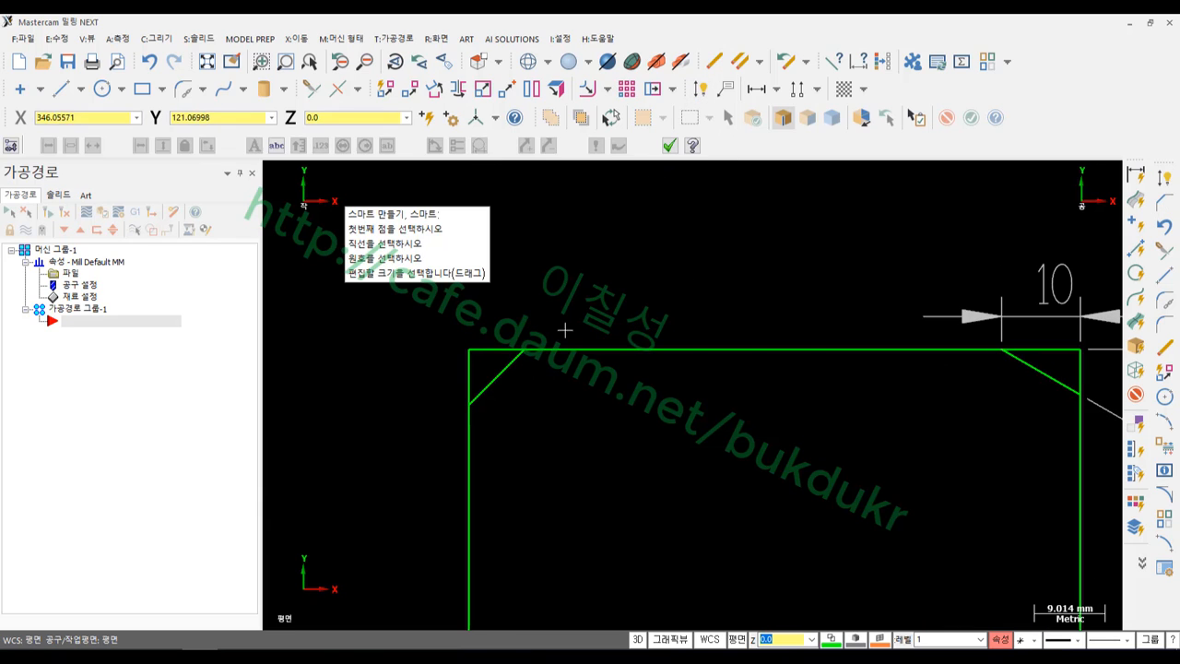
pyautogui.click(519, 356)
pyautogui.click(424, 332)
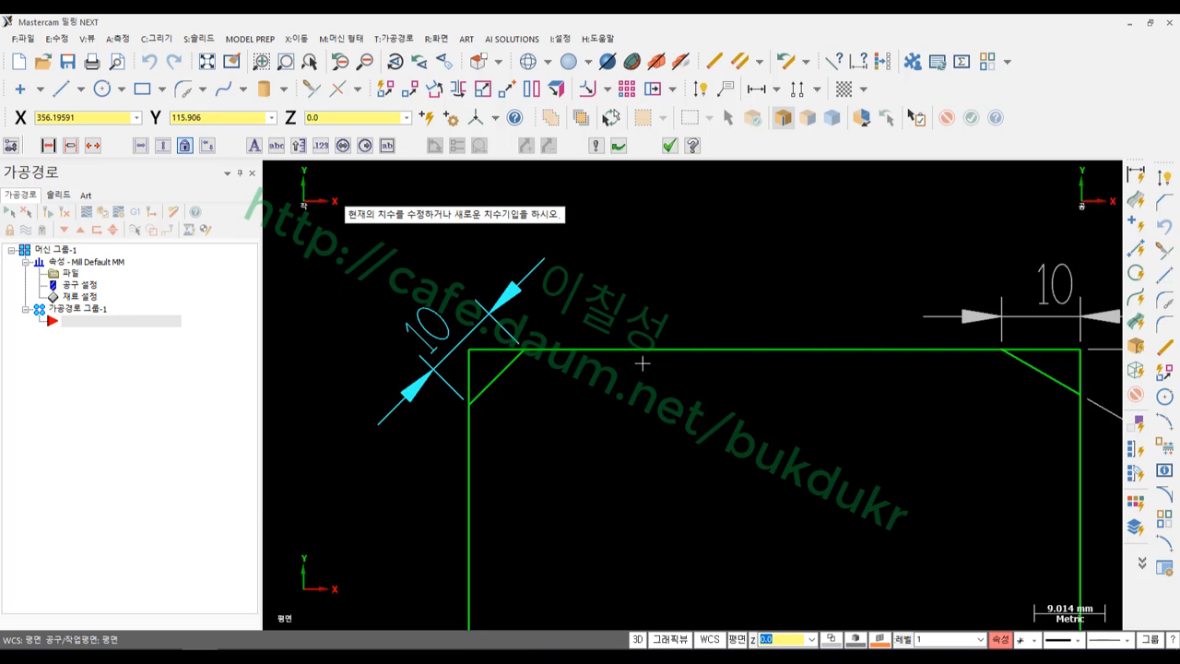
pyautogui.scroll(1, 376, 329)
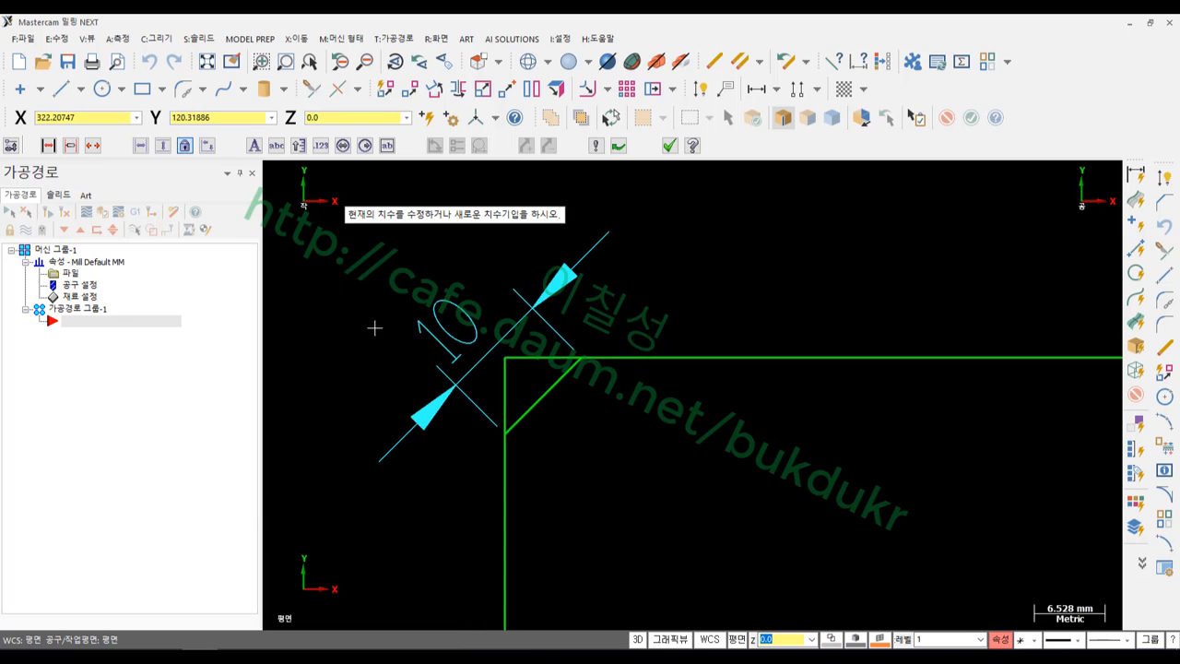
pyautogui.click(564, 373)
pyautogui.click(774, 209)
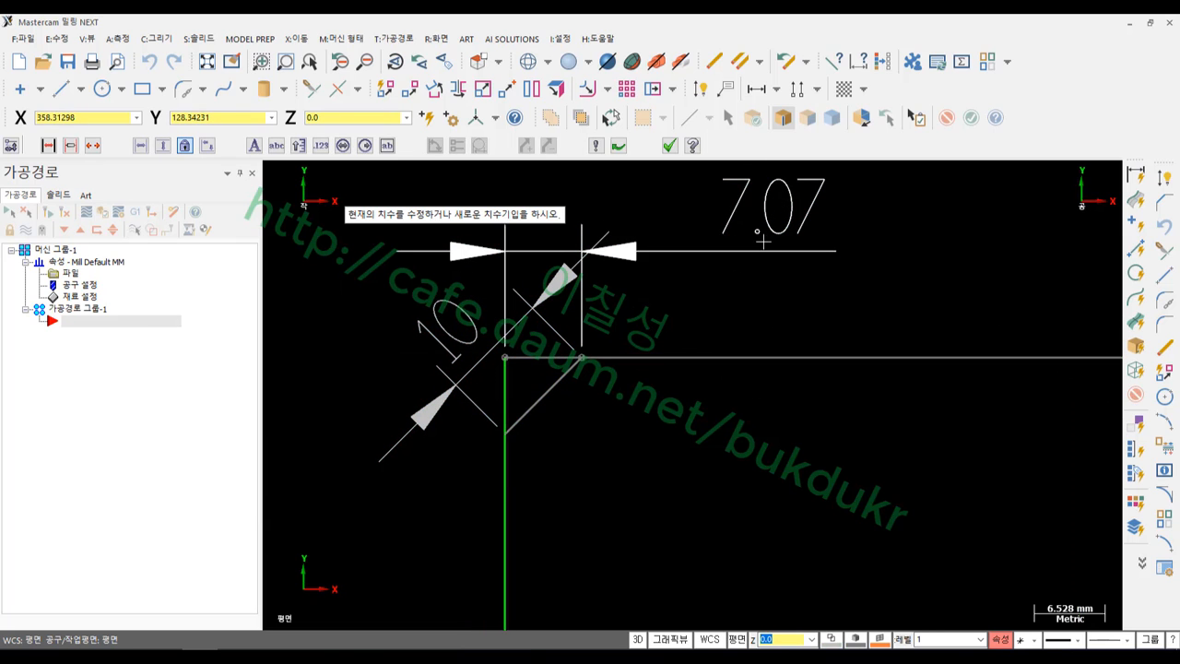
pyautogui.scroll(-3, 805, 374)
pyautogui.scroll(3, 748, 261)
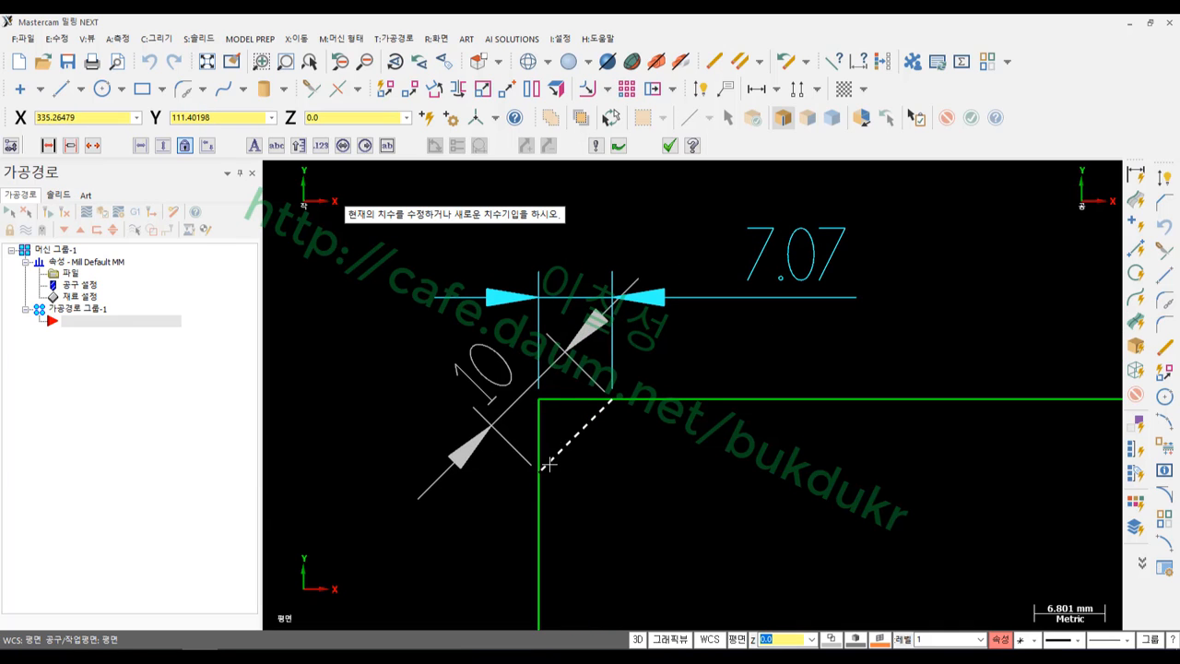
pyautogui.click(611, 404)
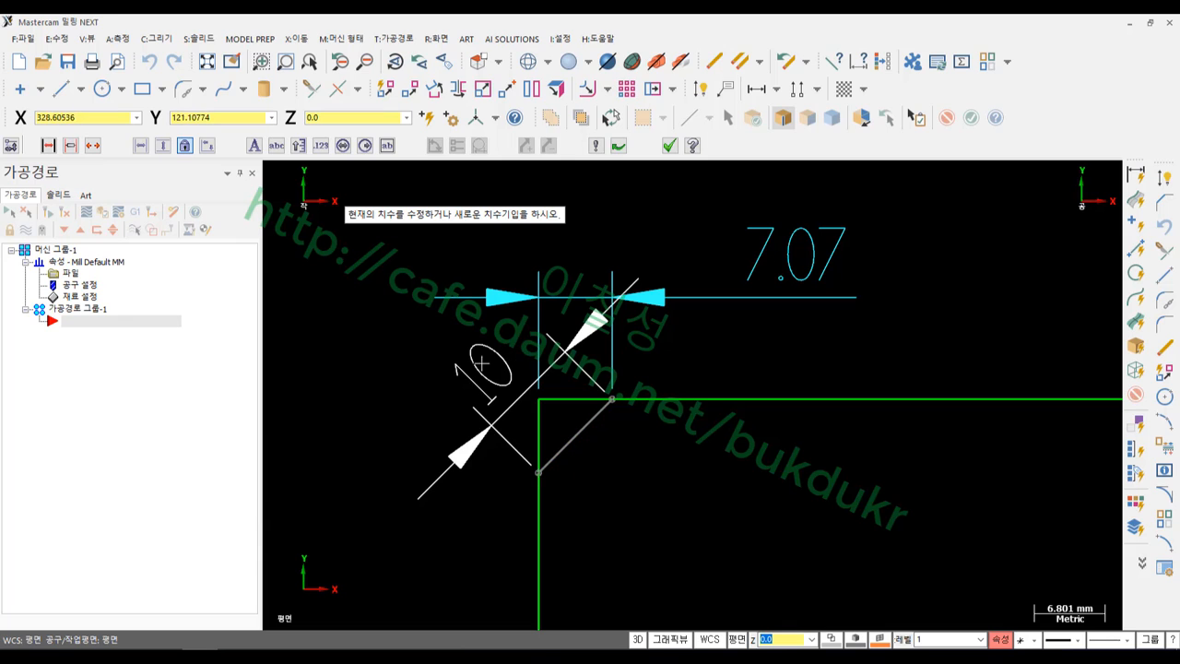
pyautogui.click(470, 367)
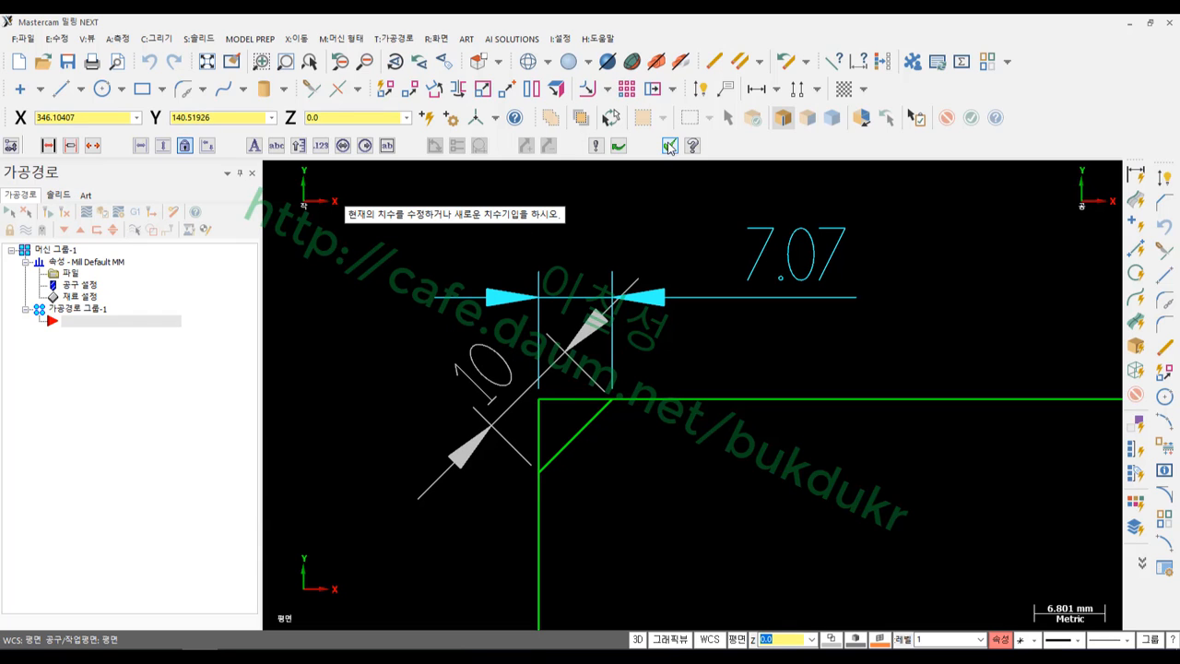
pyautogui.press('Escape')
pyautogui.scroll(-5, 413, 317)
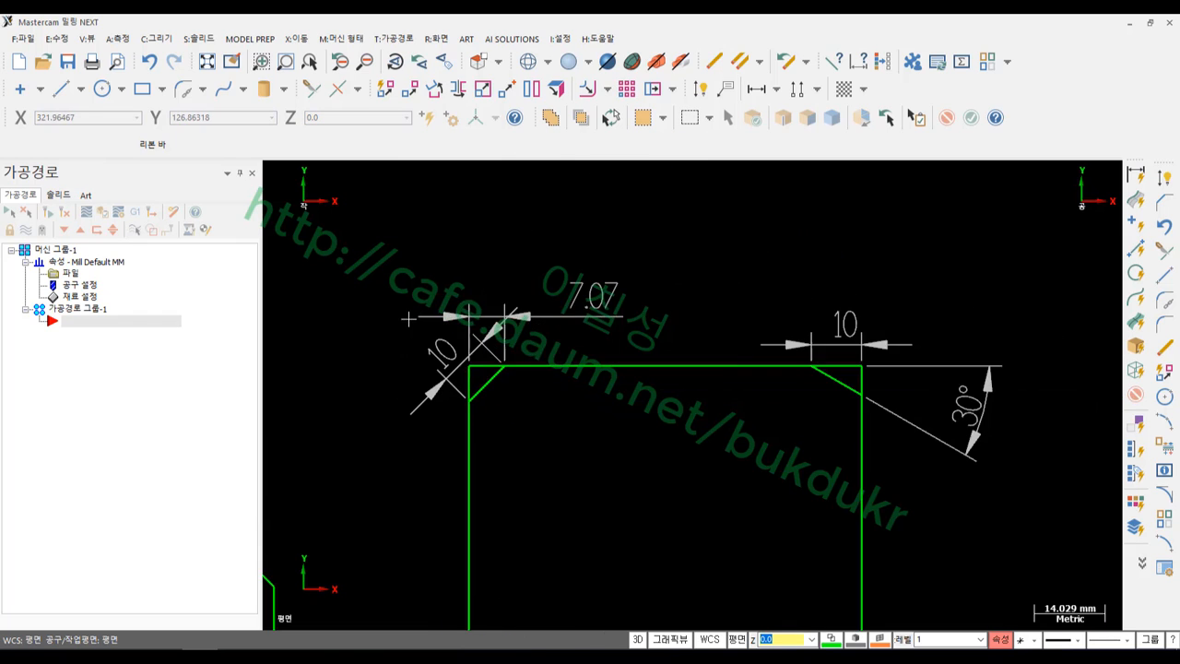
# Undo six times, removing both corner chamfers and their 10, 30° and 7.07 dimensions
pyautogui.click(149, 61)
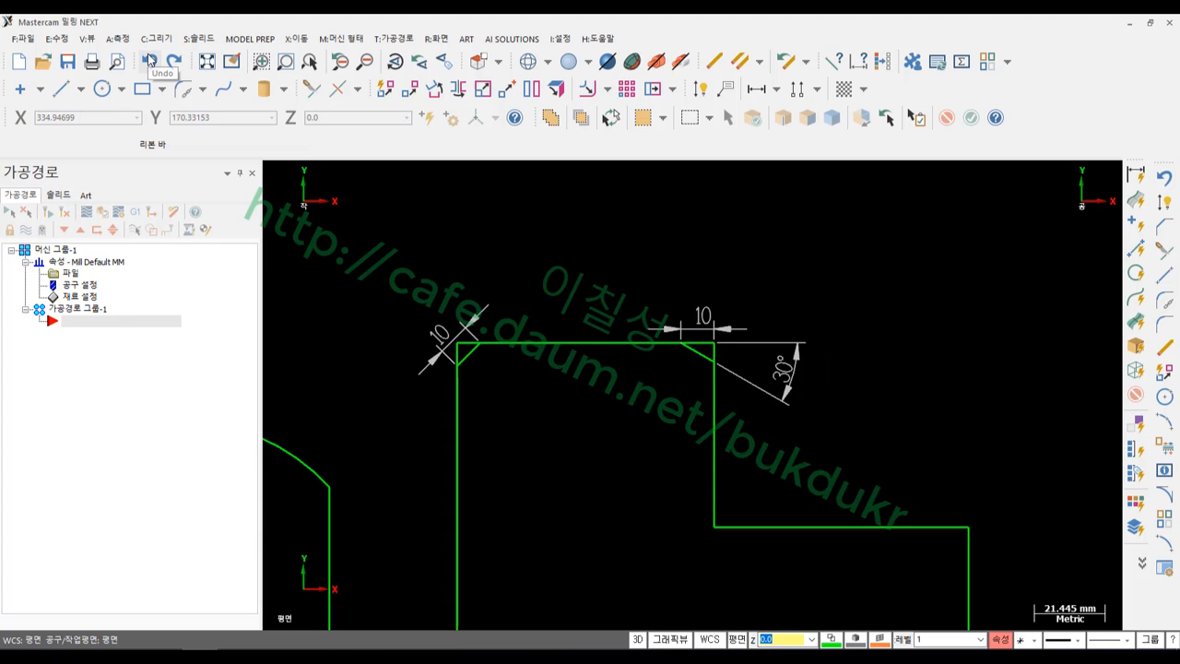
pyautogui.click(148, 61)
pyautogui.click(148, 61)
pyautogui.click(148, 61)
pyautogui.click(148, 61)
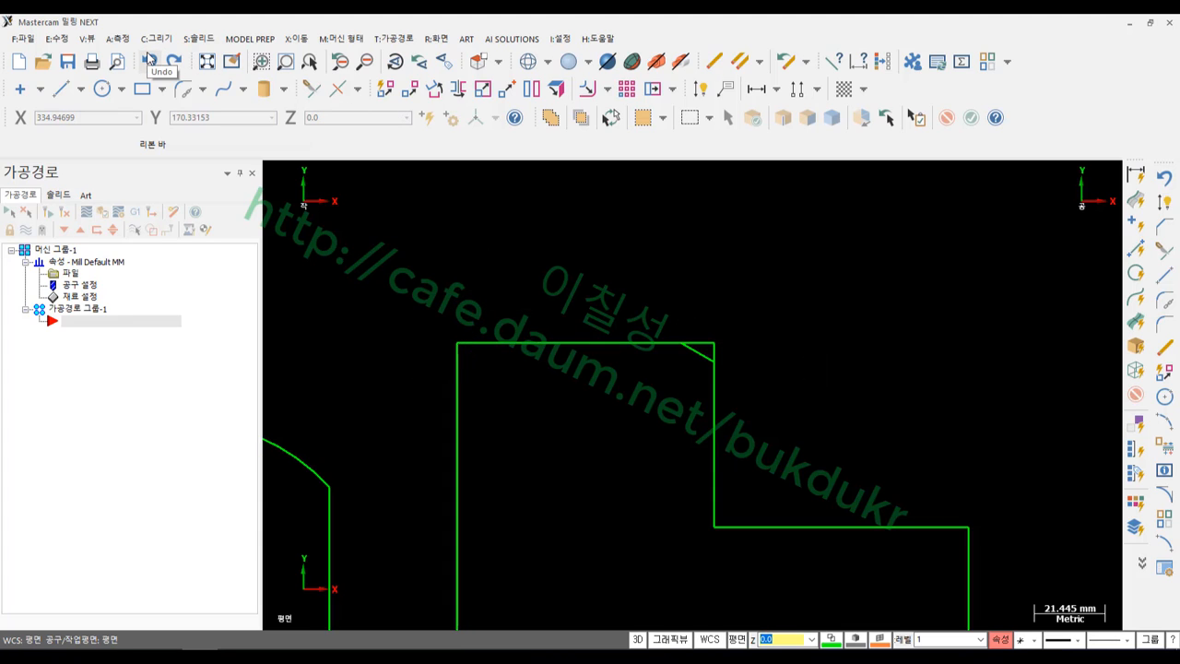
pyautogui.click(148, 61)
pyautogui.scroll(-3, 519, 221)
pyautogui.scroll(1, 693, 467)
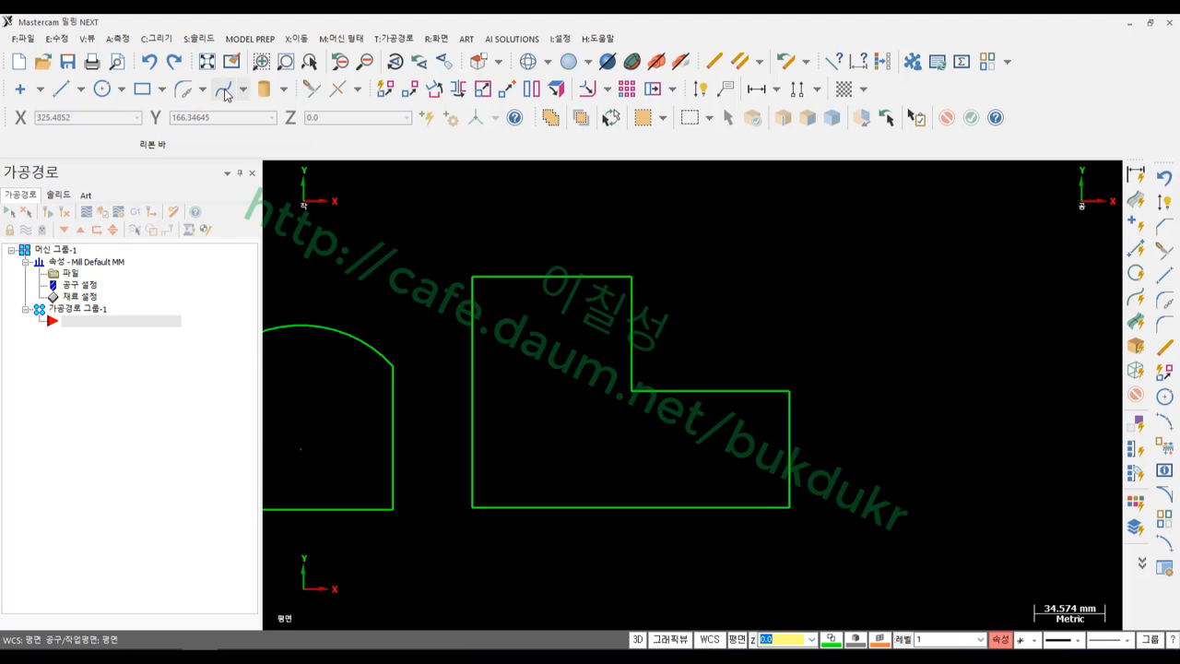
# Chamfer every corner of the stepped profile via Chamfer Chains, single distance 5, trimming on
pyautogui.click(204, 90)
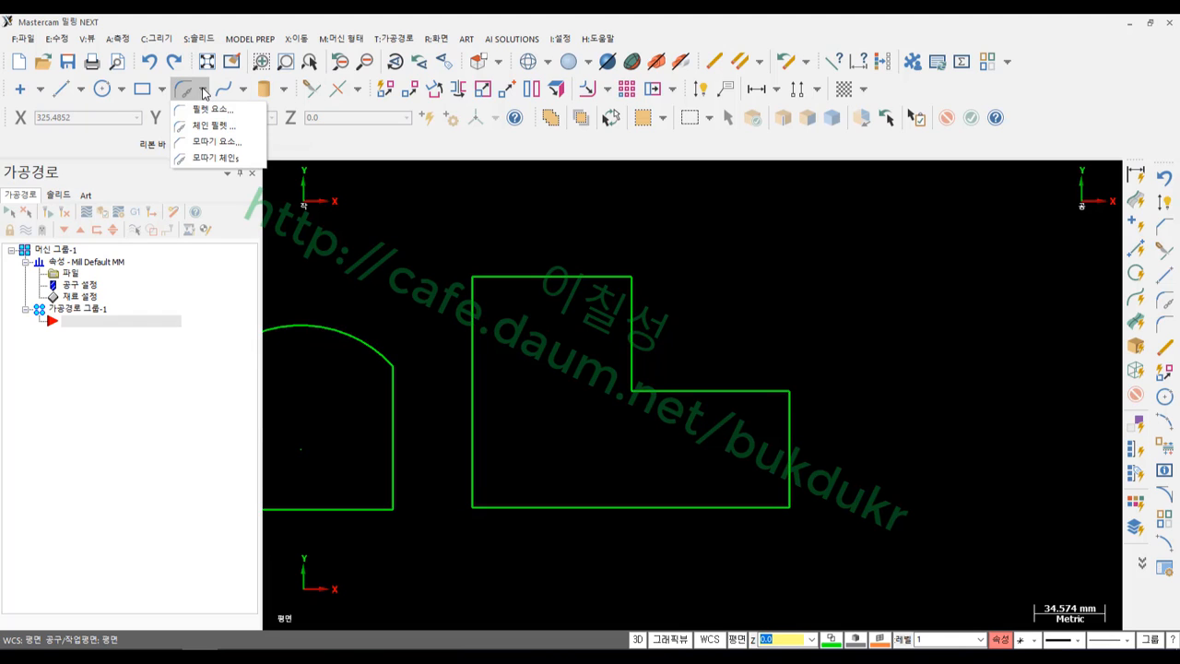
pyautogui.click(219, 159)
pyautogui.click(502, 276)
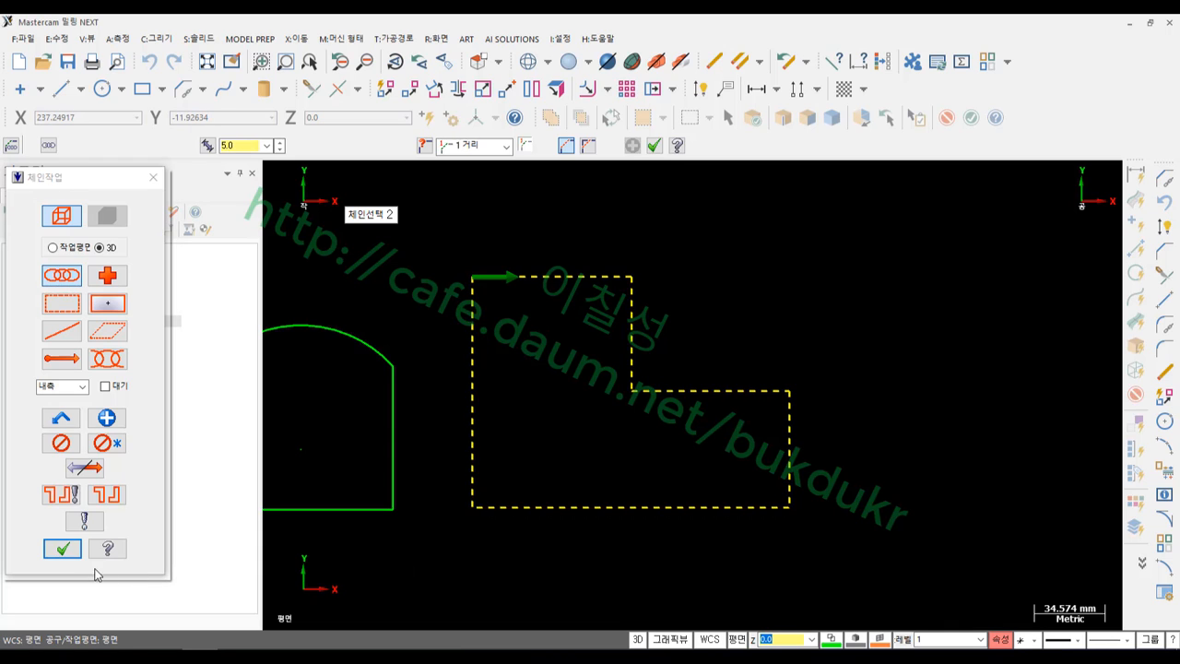
pyautogui.click(62, 548)
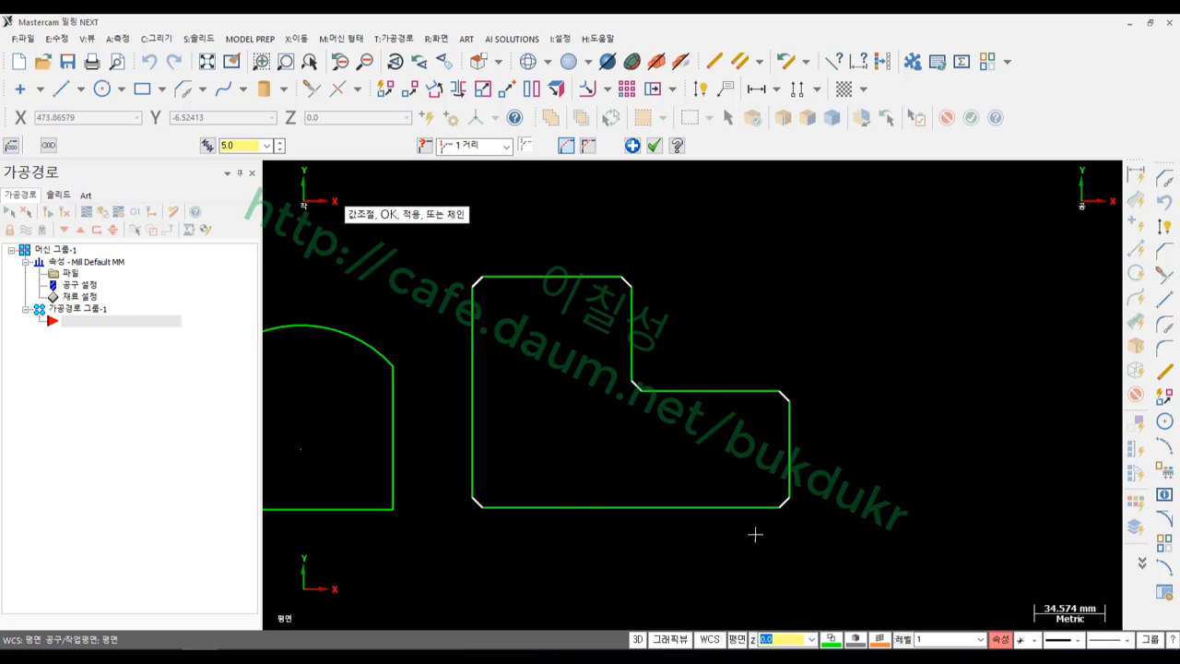
pyautogui.click(506, 145)
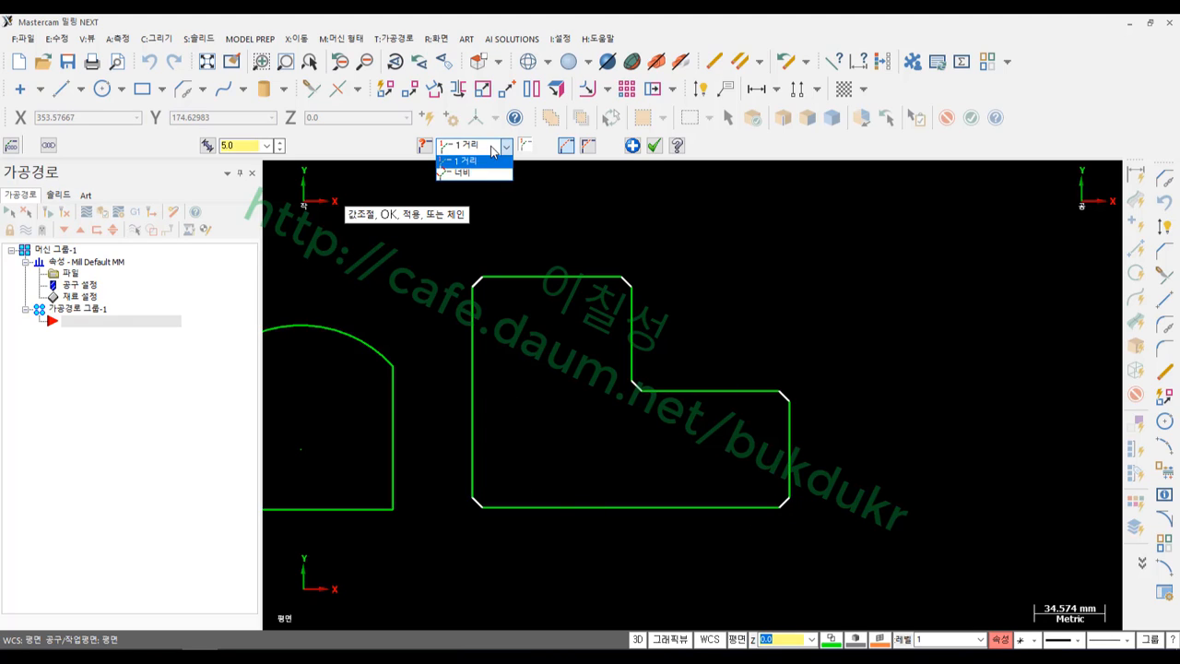
pyautogui.click(544, 182)
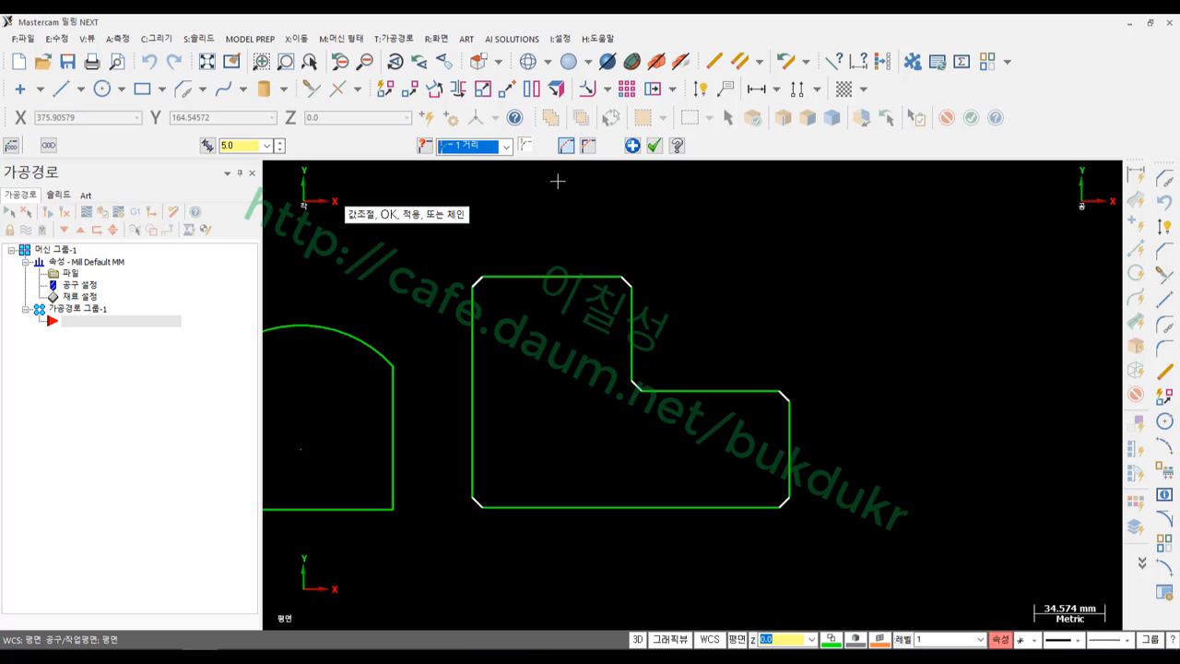
pyautogui.click(590, 148)
pyautogui.click(565, 147)
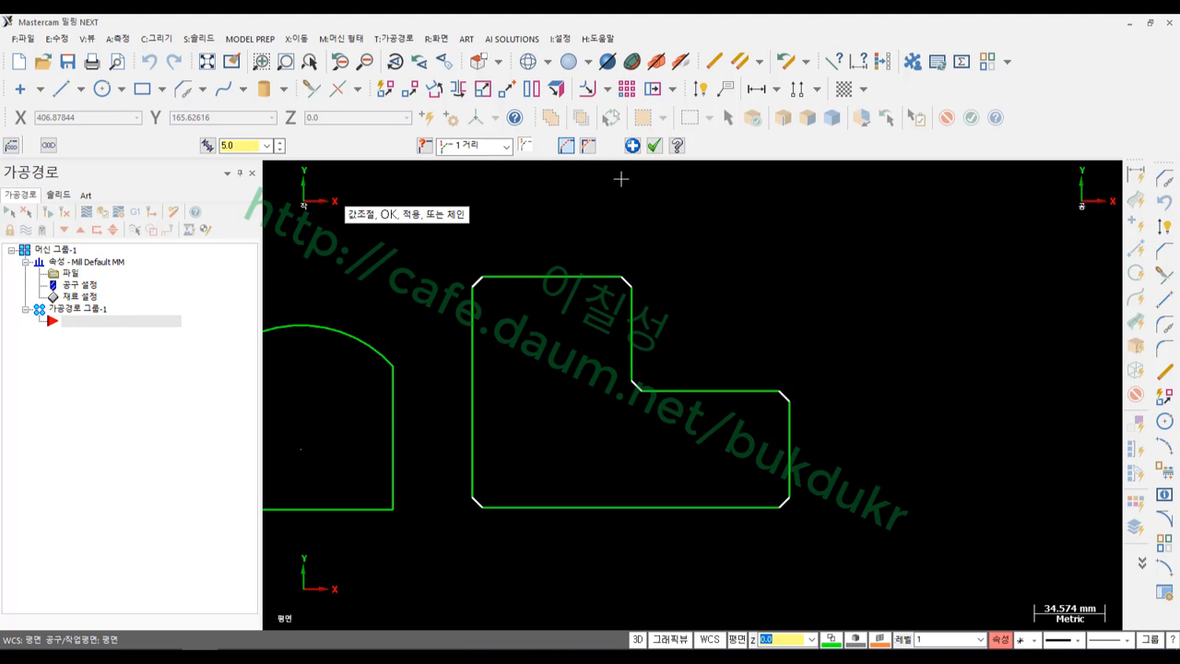
pyautogui.click(655, 146)
pyautogui.scroll(2, 594, 354)
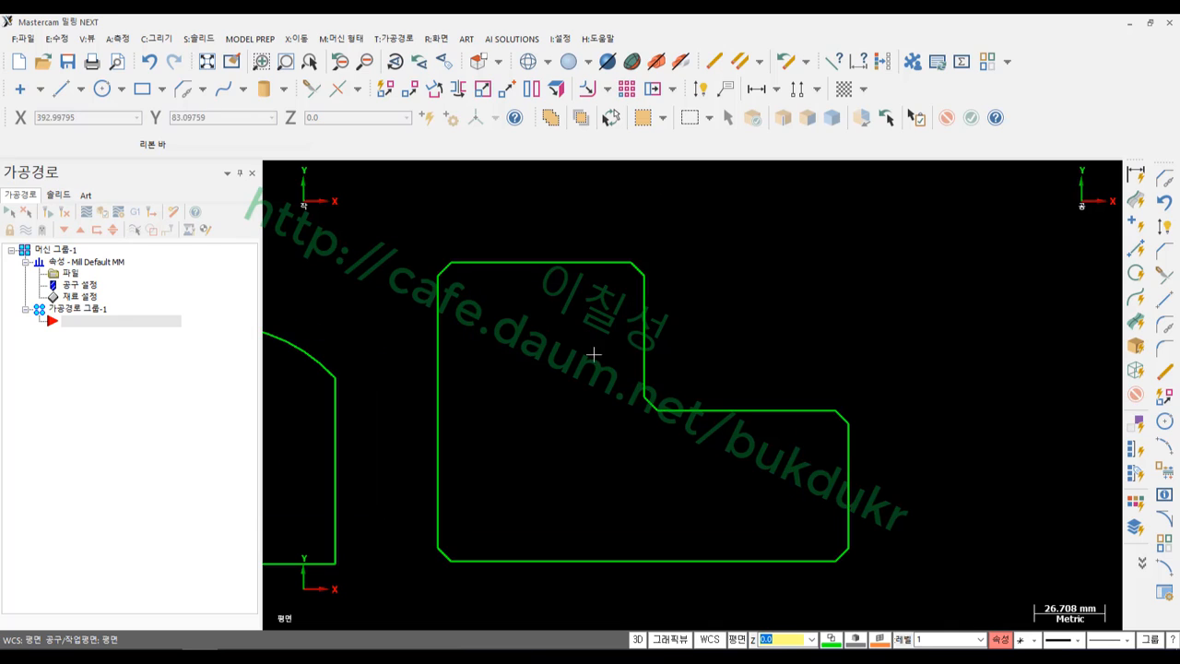
pyautogui.click(857, 658)
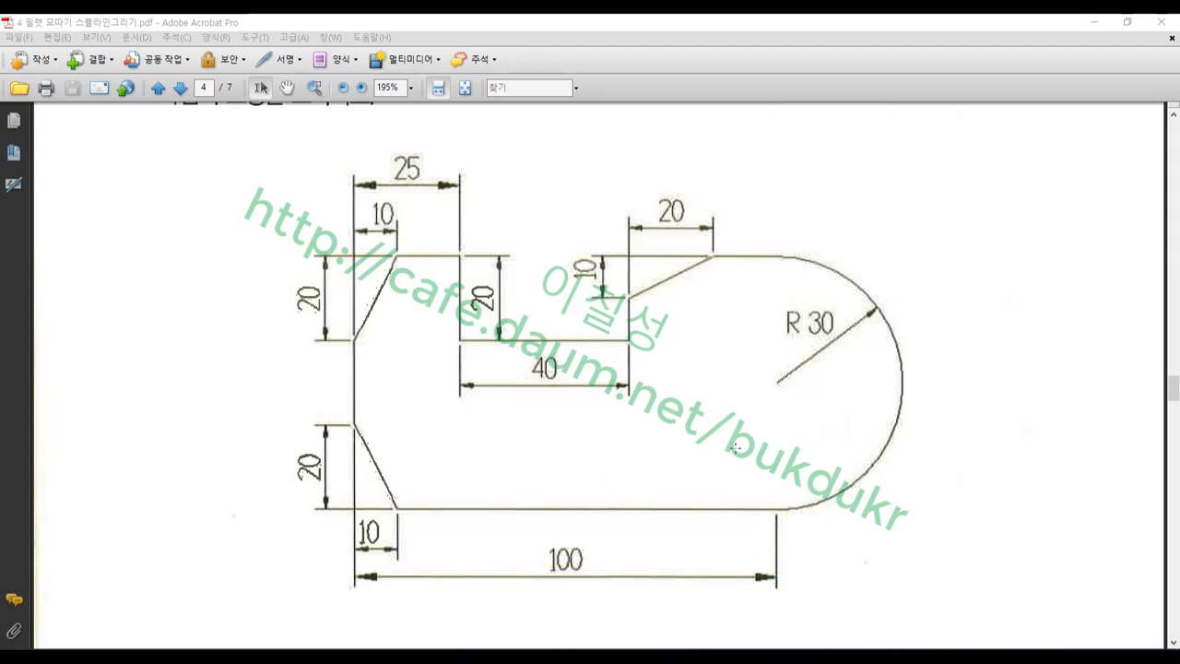
# Back in Mastercam, start a new line profile with a 25 mm horizontal segment
pyautogui.click(201, 658)
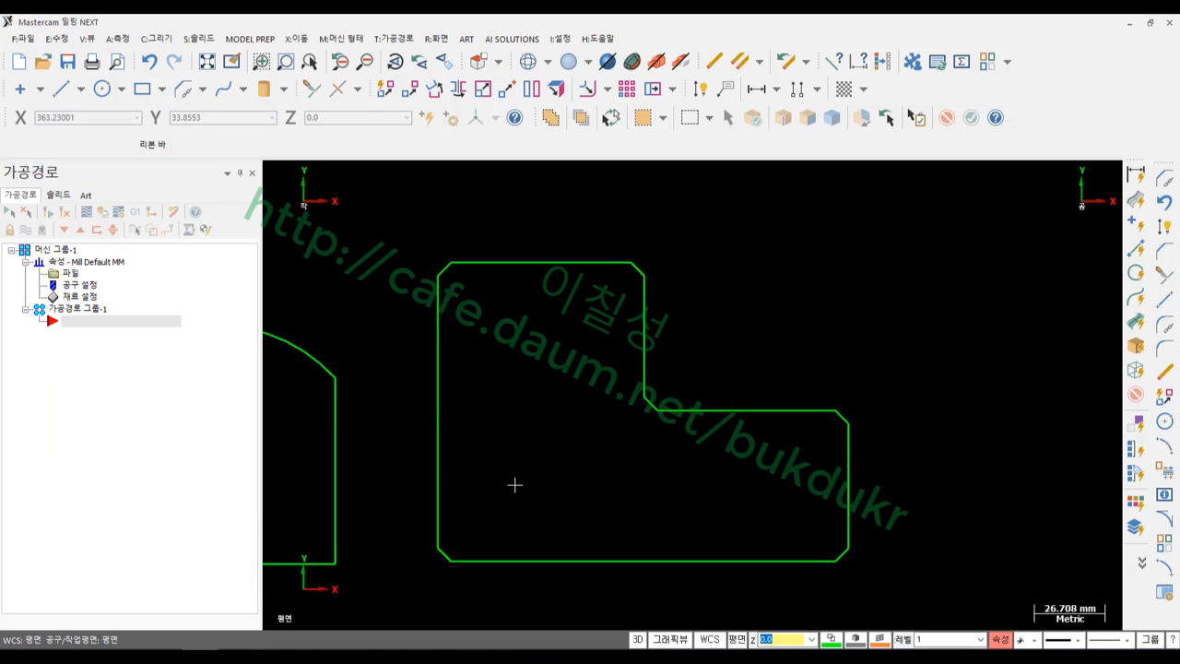
pyautogui.scroll(-3, 431, 502)
pyautogui.scroll(-3, 373, 522)
pyautogui.scroll(5, 879, 446)
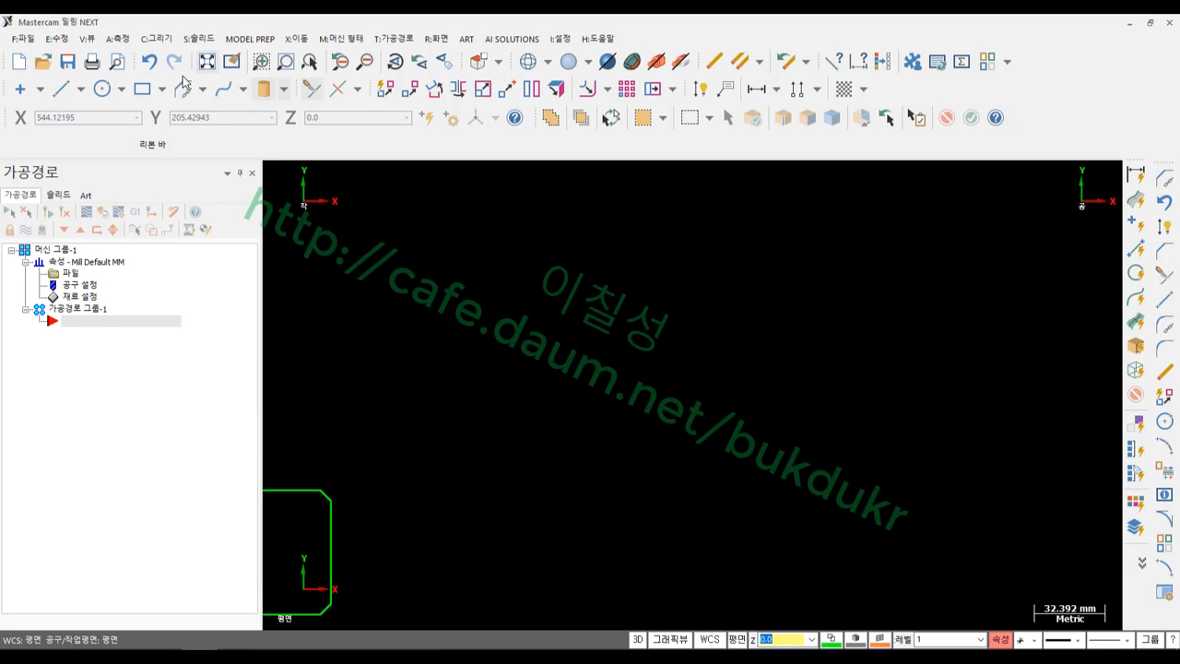
pyautogui.click(61, 89)
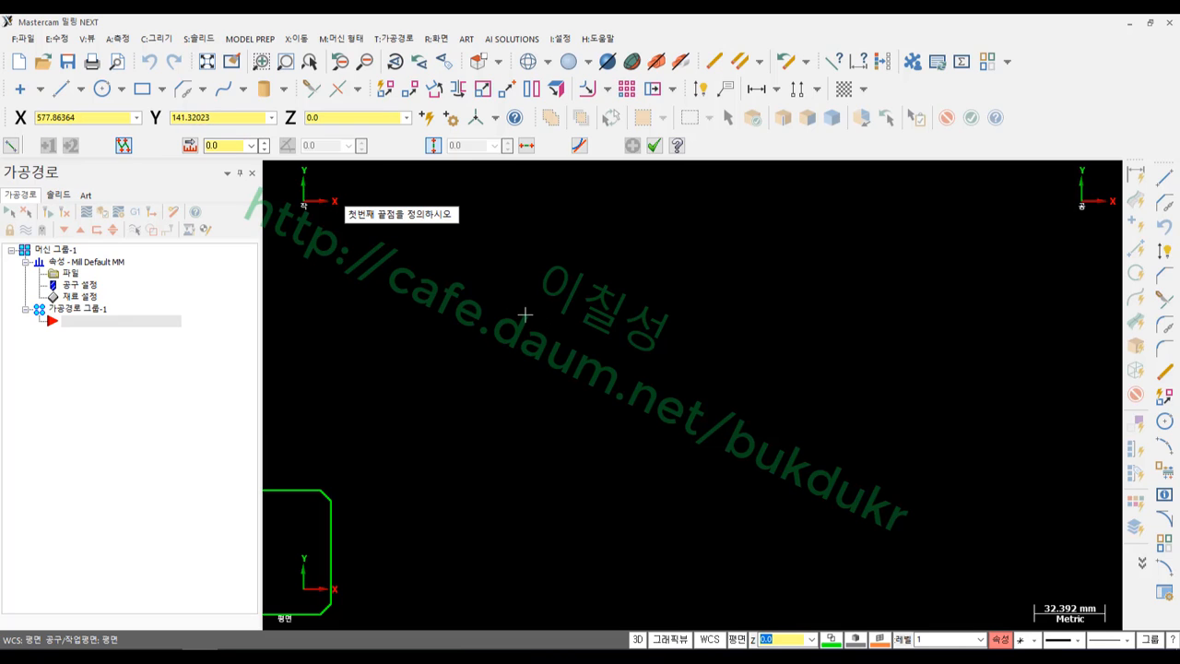
pyautogui.click(613, 315)
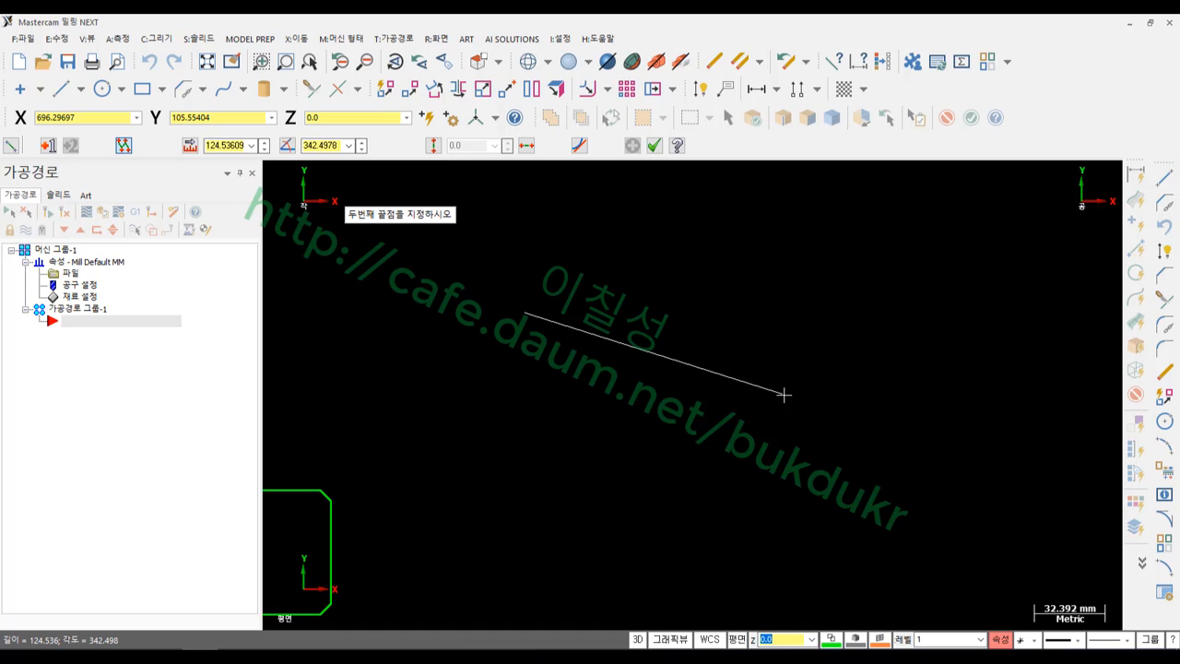
pyautogui.write('l')
pyautogui.write('25')
pyautogui.press('Return')
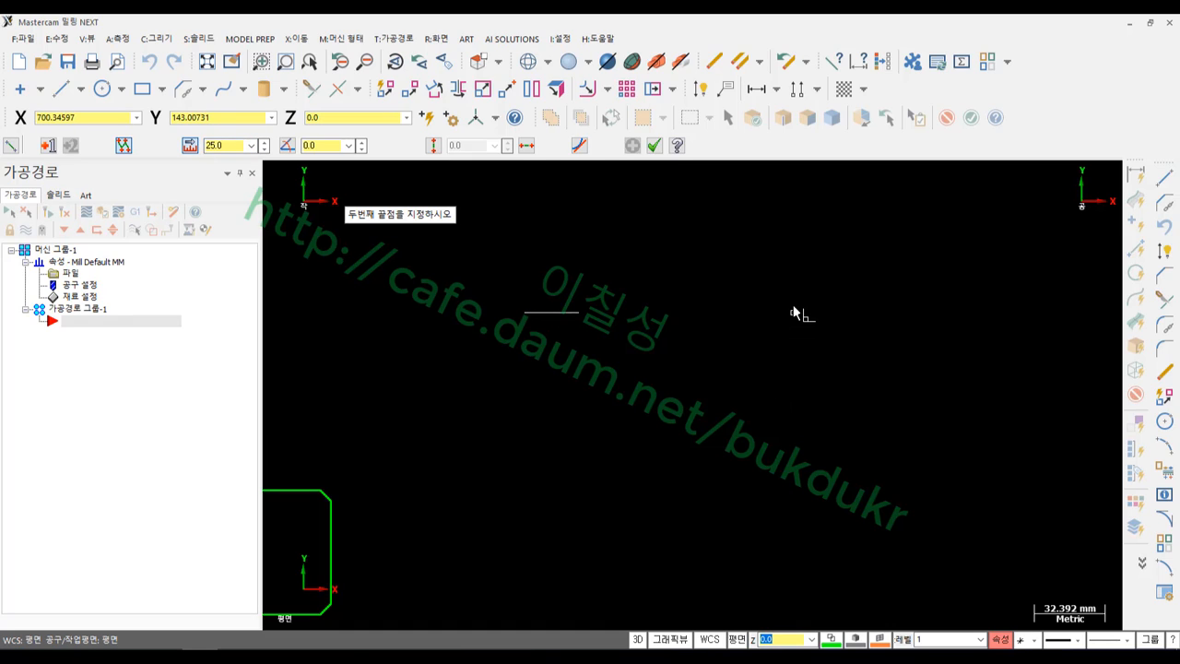
pyautogui.click(794, 306)
# Continue the outline with a 20 mm segment down, 40 mm across and 20 mm up
pyautogui.scroll(3, 564, 352)
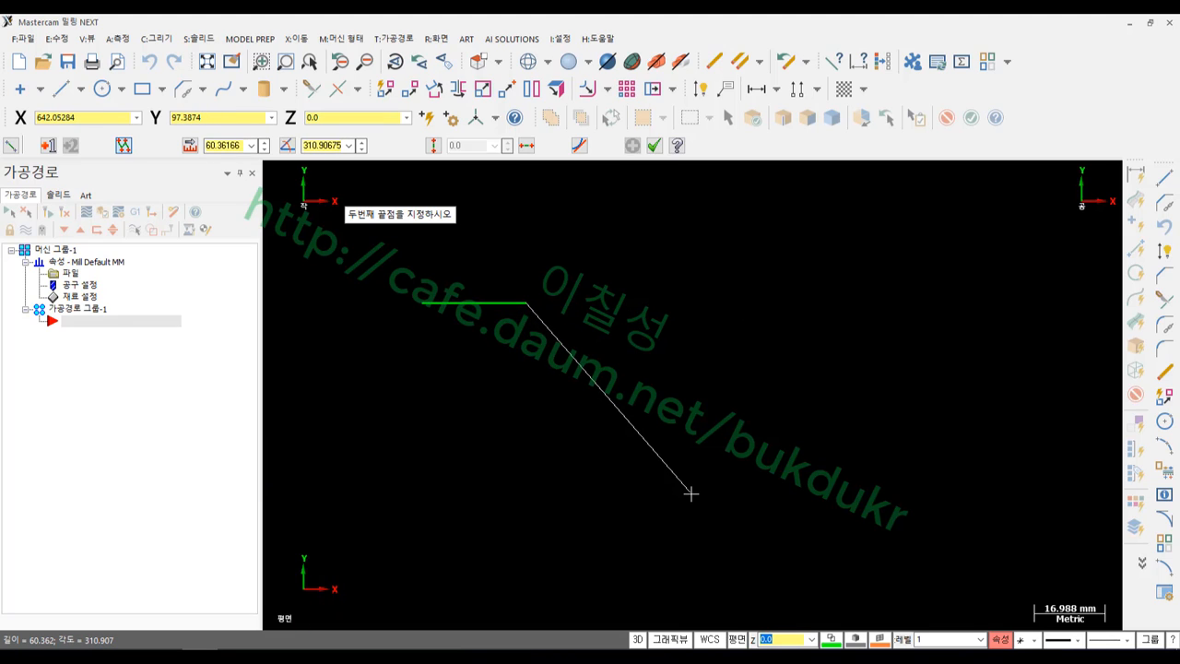
pyautogui.write('20')
pyautogui.press('Return')
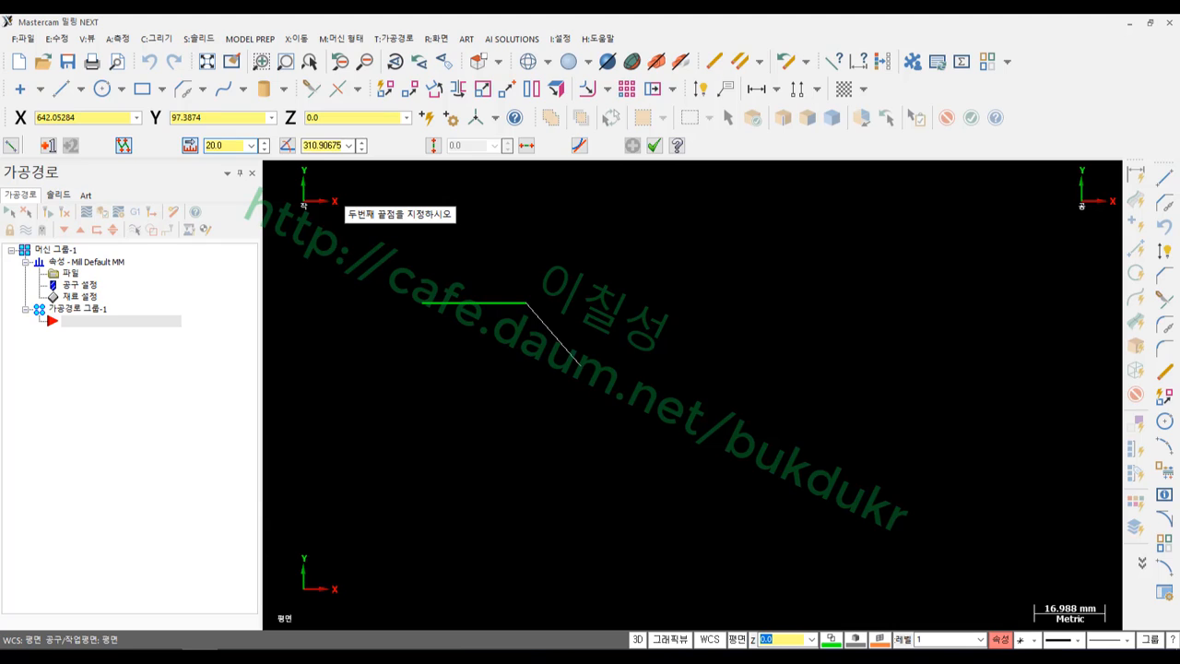
pyautogui.click(524, 522)
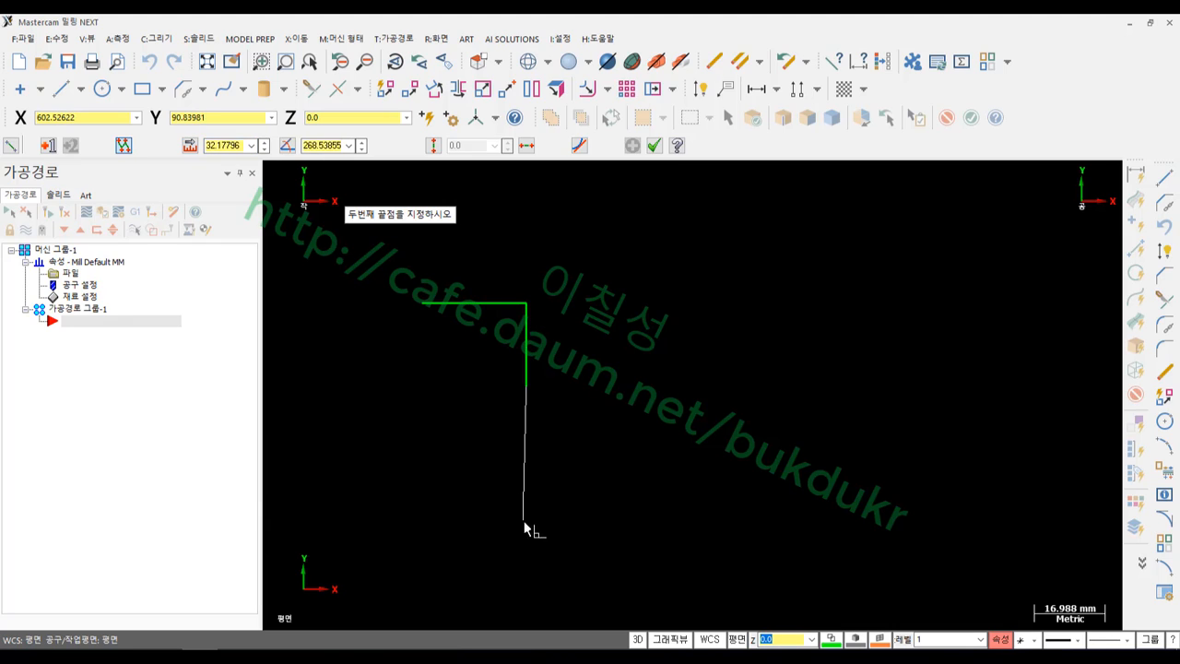
pyautogui.write('4')
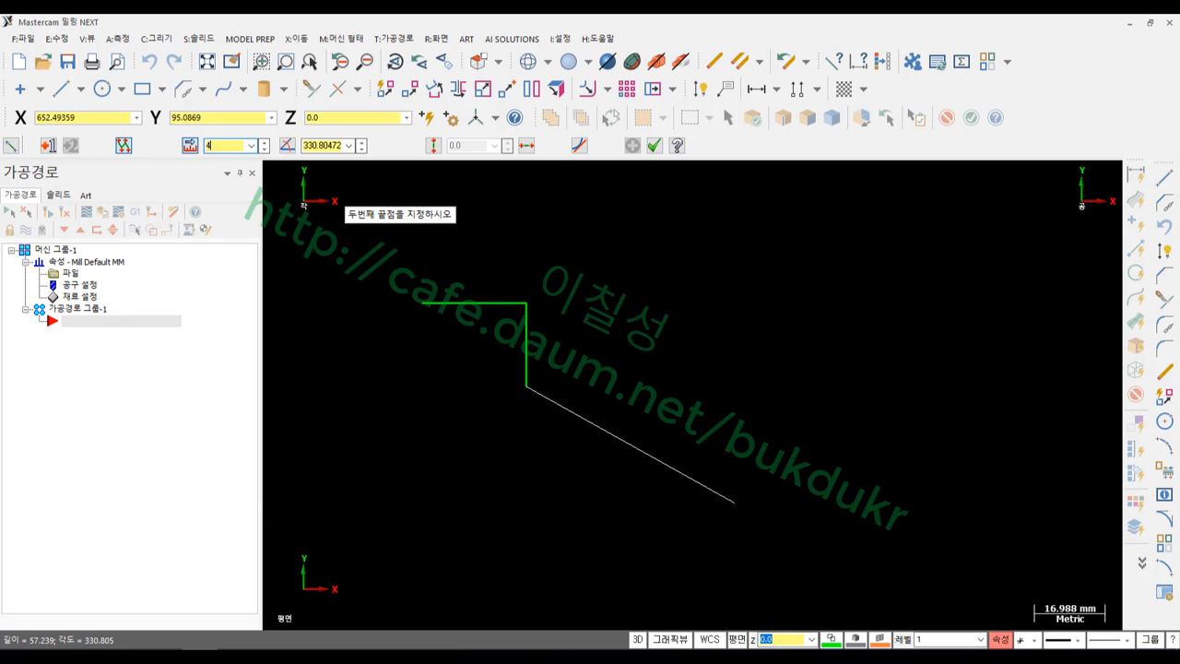
pyautogui.write('.90')
pyautogui.press('Return')
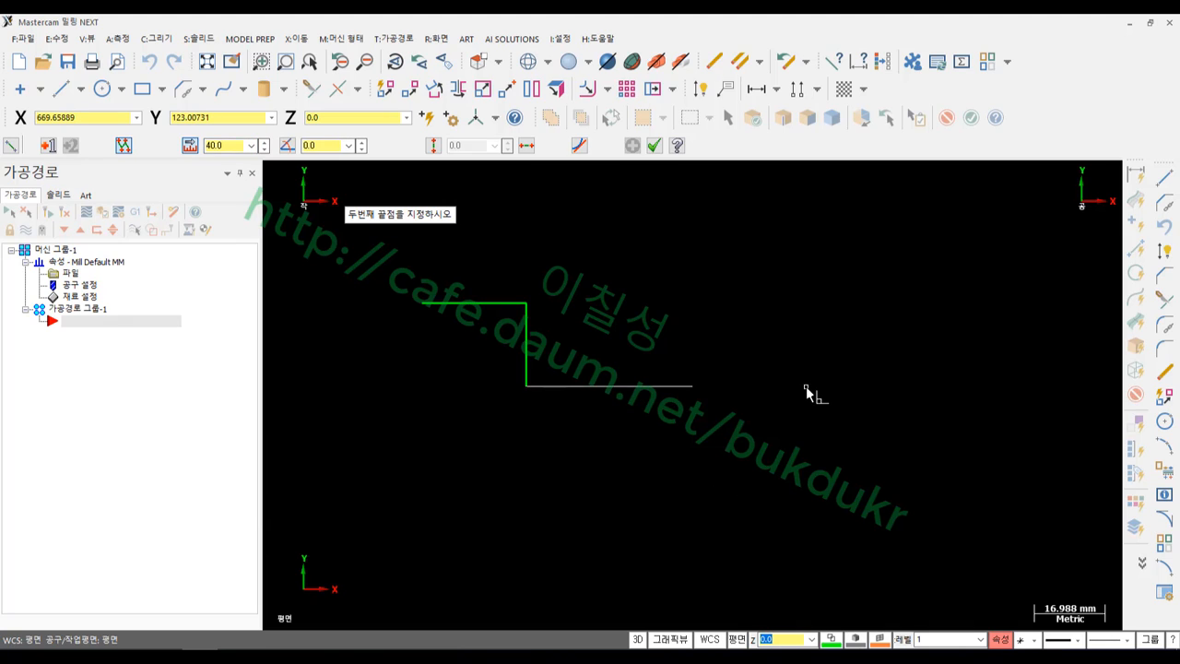
pyautogui.click(809, 391)
pyautogui.write('l')
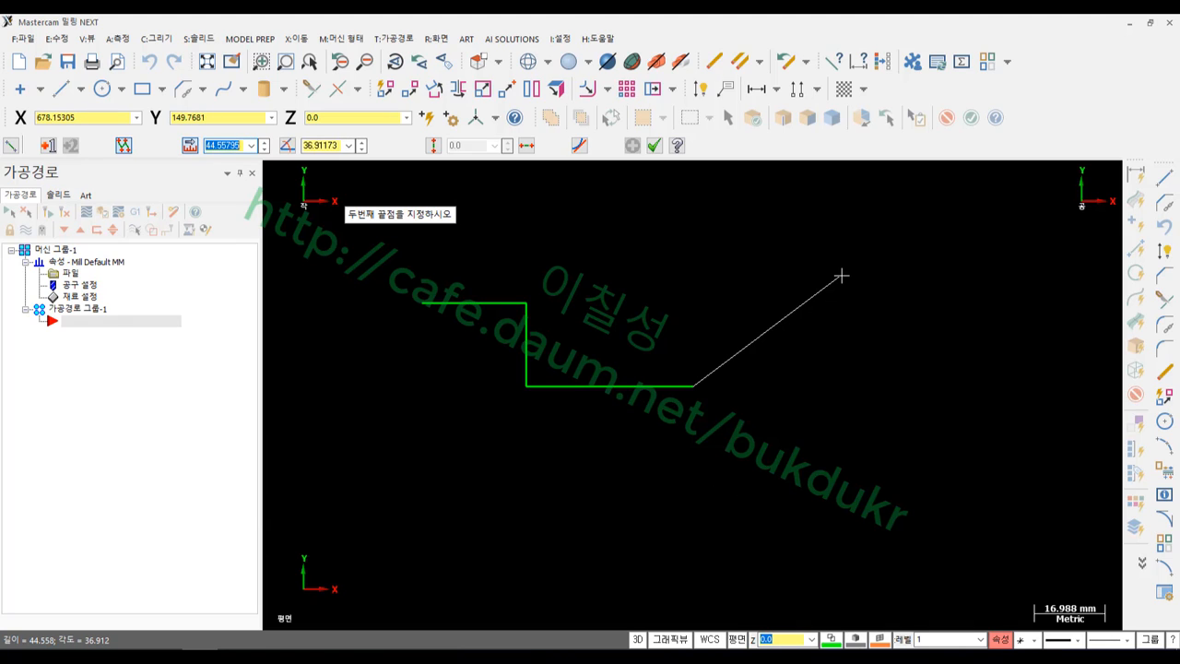
pyautogui.write('20')
pyautogui.press('Return')
pyautogui.click(688, 233)
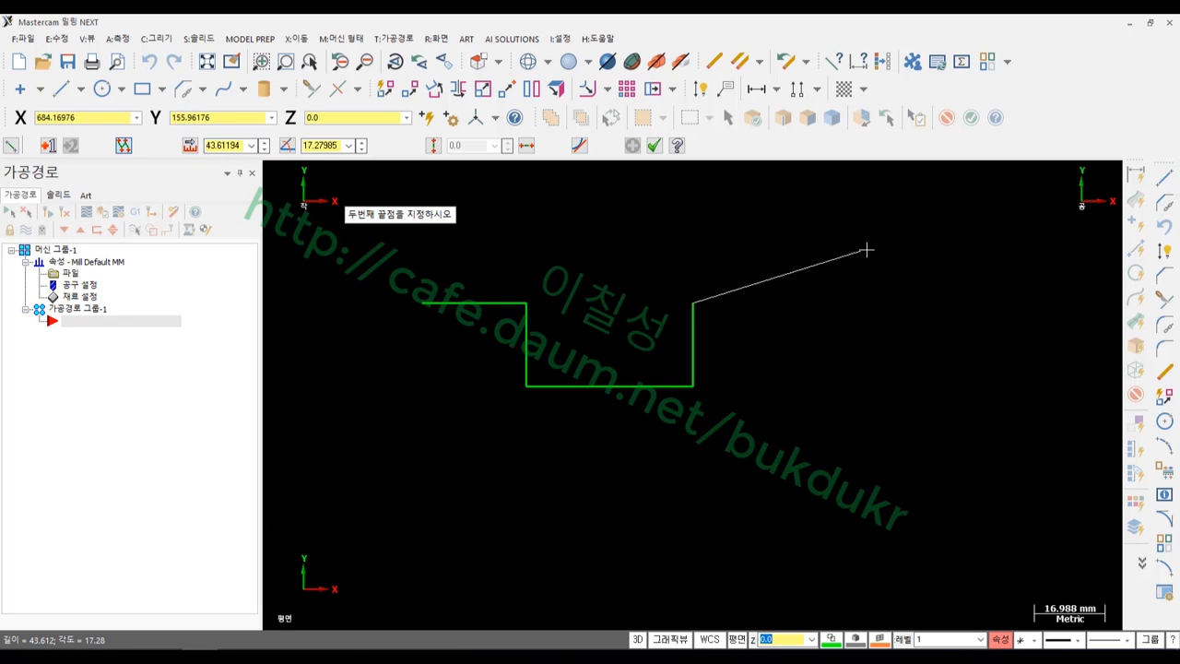
# Add 35 mm horizontal, 60 mm downward and 100 mm bottom lines, closing at the start point
pyautogui.press('l')
pyautogui.write('35')
pyautogui.press('Return')
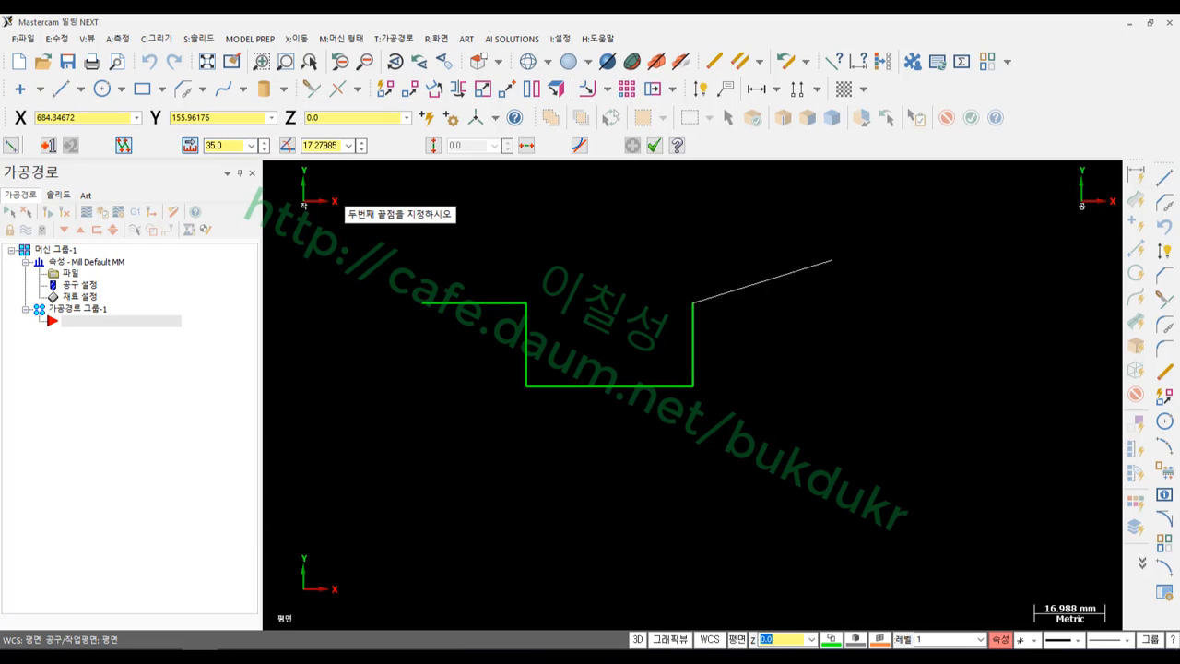
pyautogui.click(889, 313)
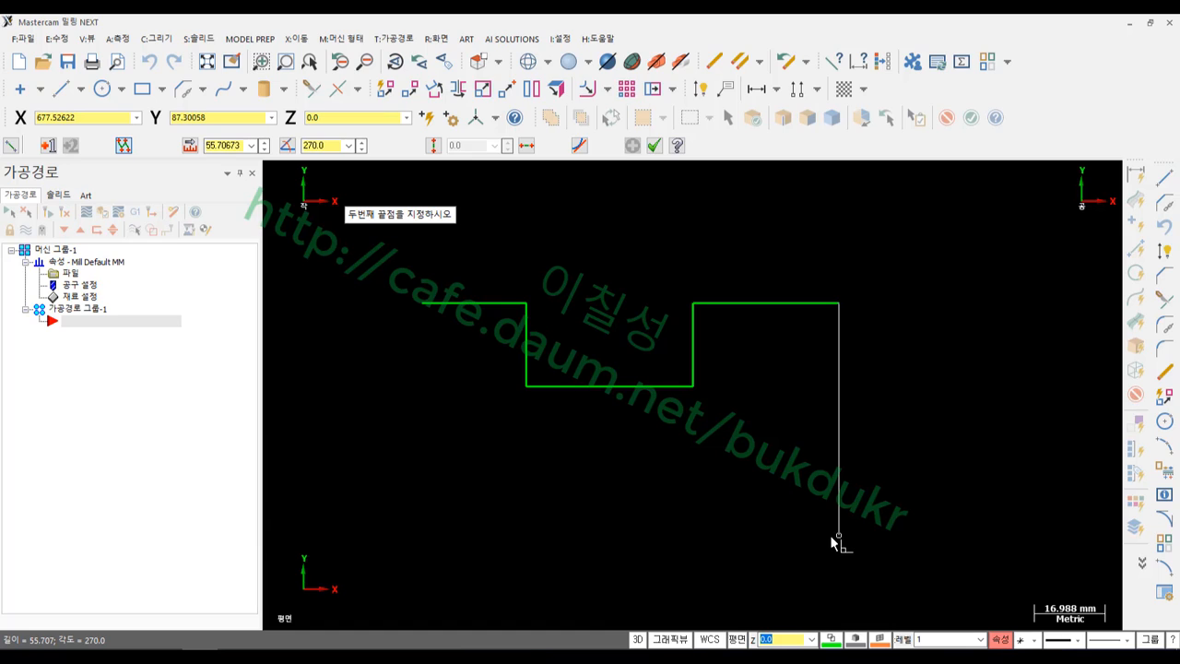
pyautogui.write('l60')
pyautogui.press('Return')
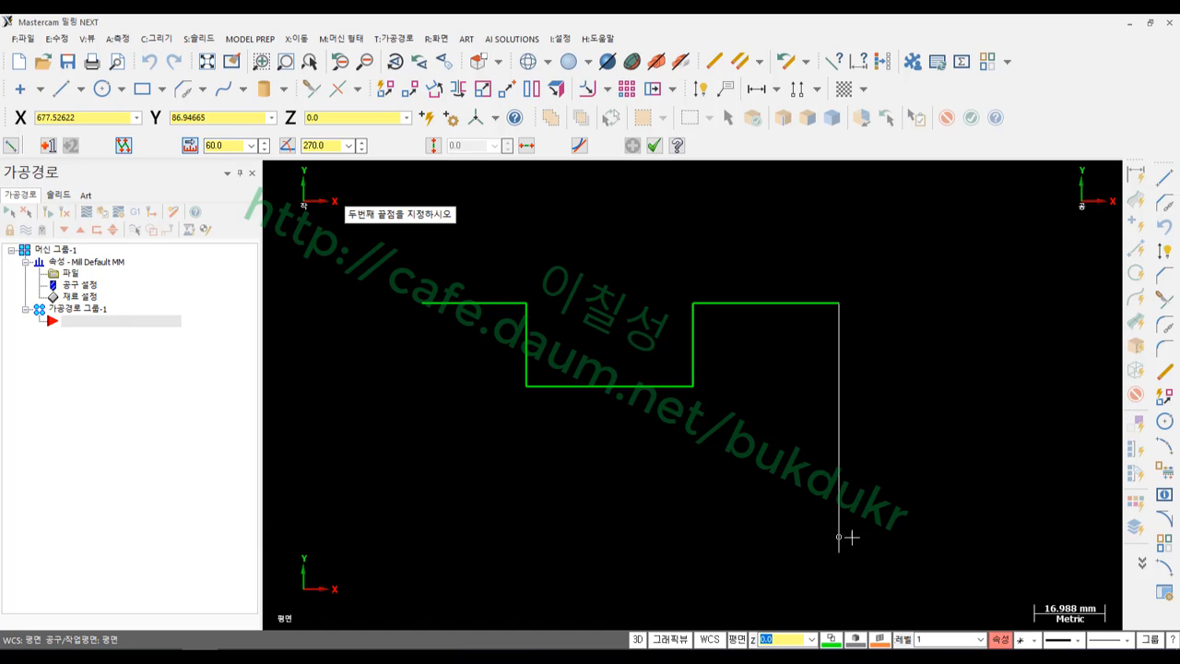
pyautogui.click(833, 582)
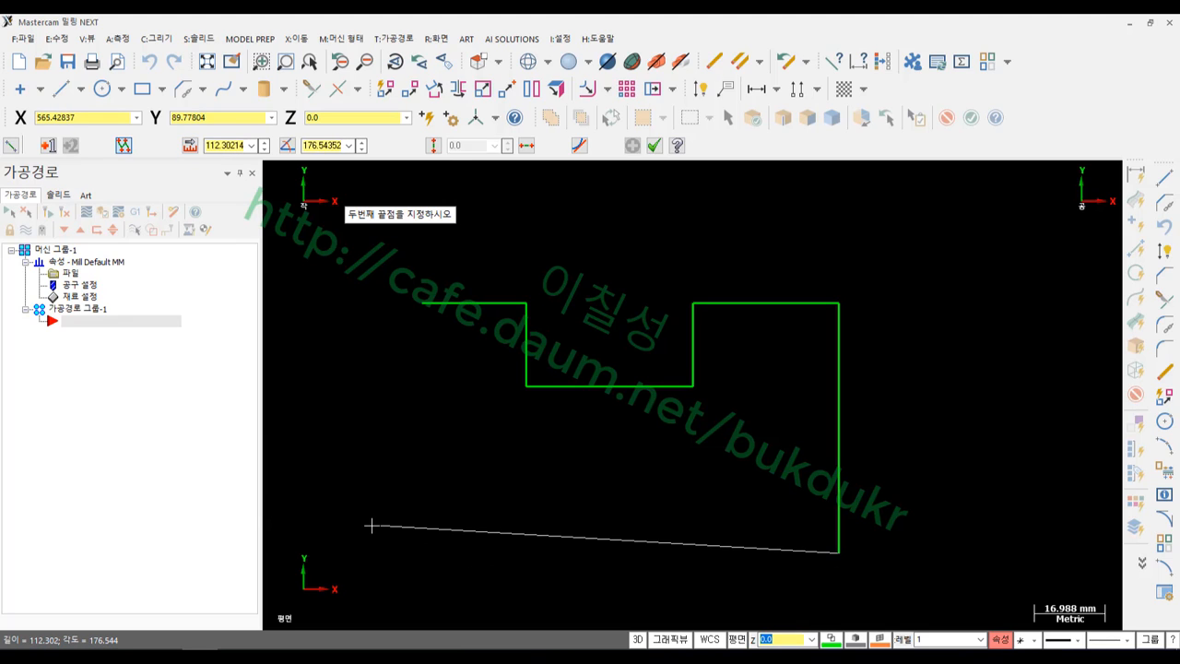
pyautogui.write('l11.56696')
pyautogui.press('Return')
pyautogui.click(373, 563)
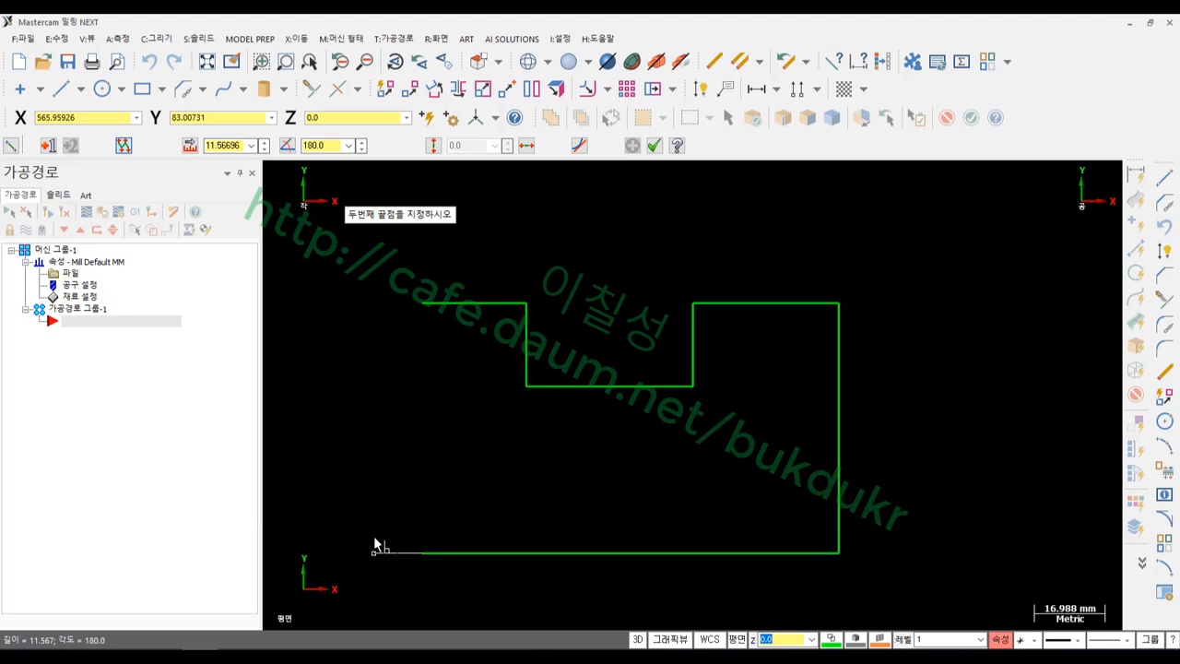
pyautogui.click(425, 307)
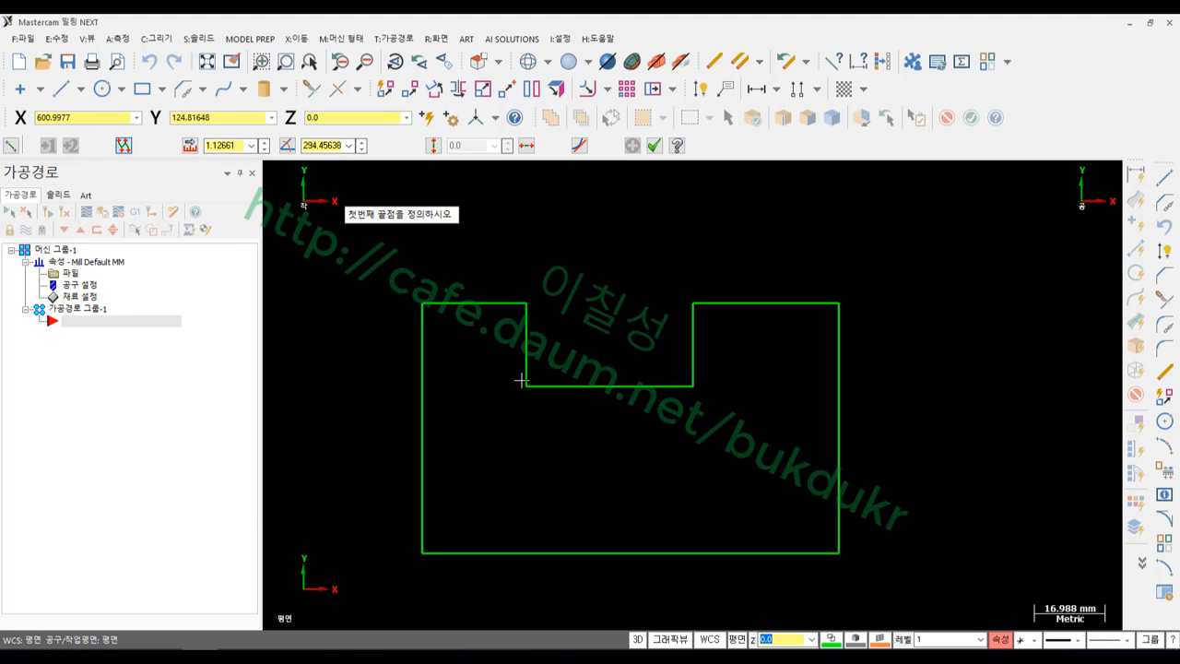
# Draw a polar arc centred on the right edge, sweeping from the bottom-right to top-right corner
pyautogui.scroll(1, 751, 437)
pyautogui.scroll(-1, 751, 437)
pyautogui.click(653, 146)
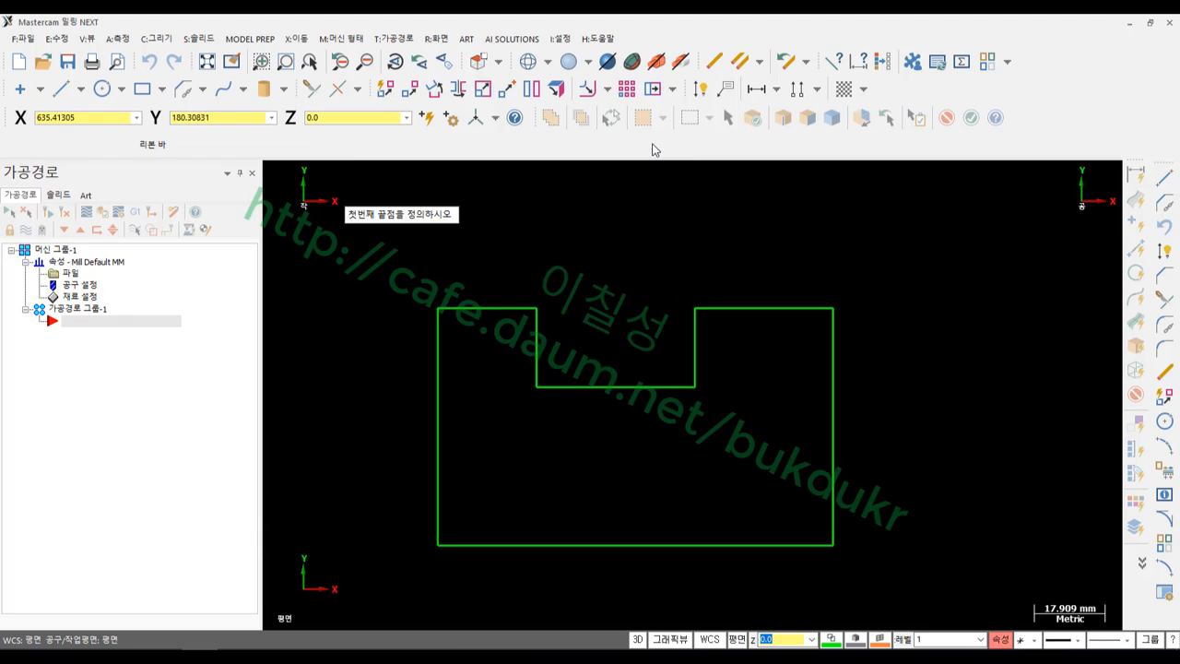
pyautogui.click(121, 89)
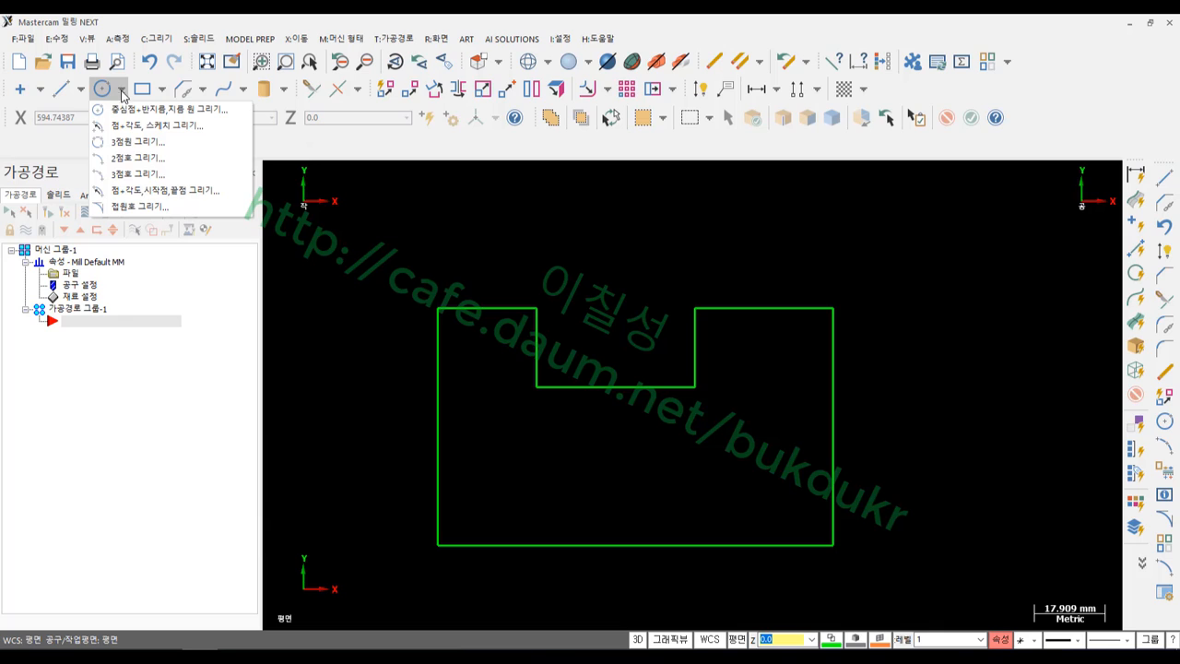
pyautogui.click(138, 125)
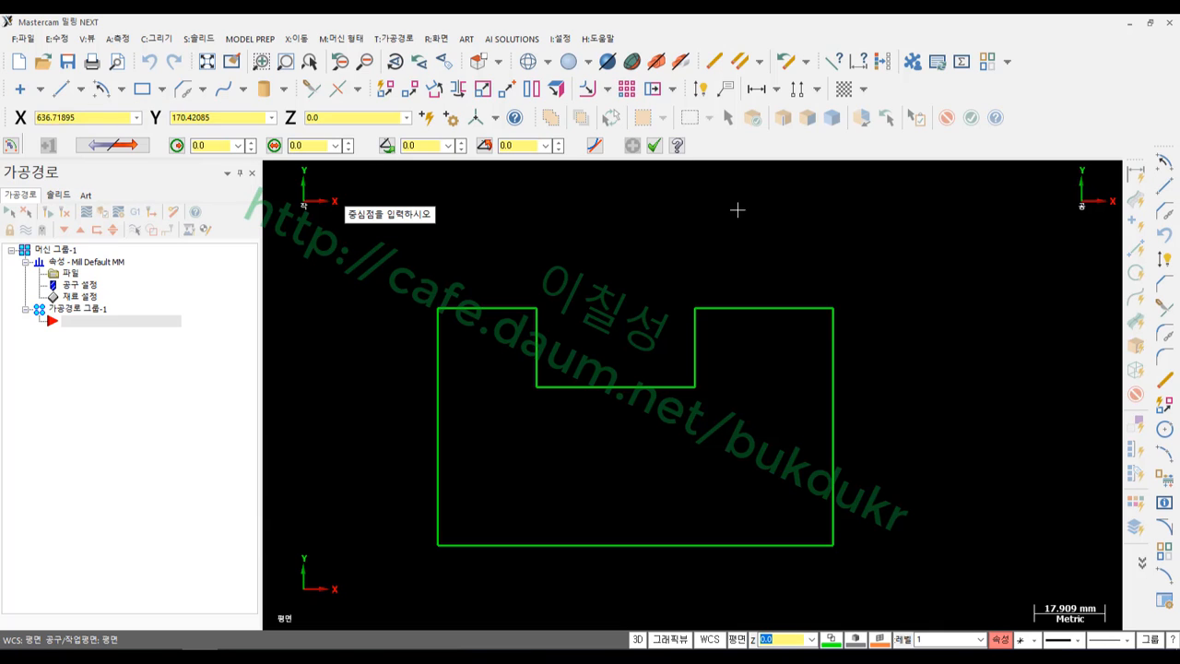
pyautogui.click(832, 427)
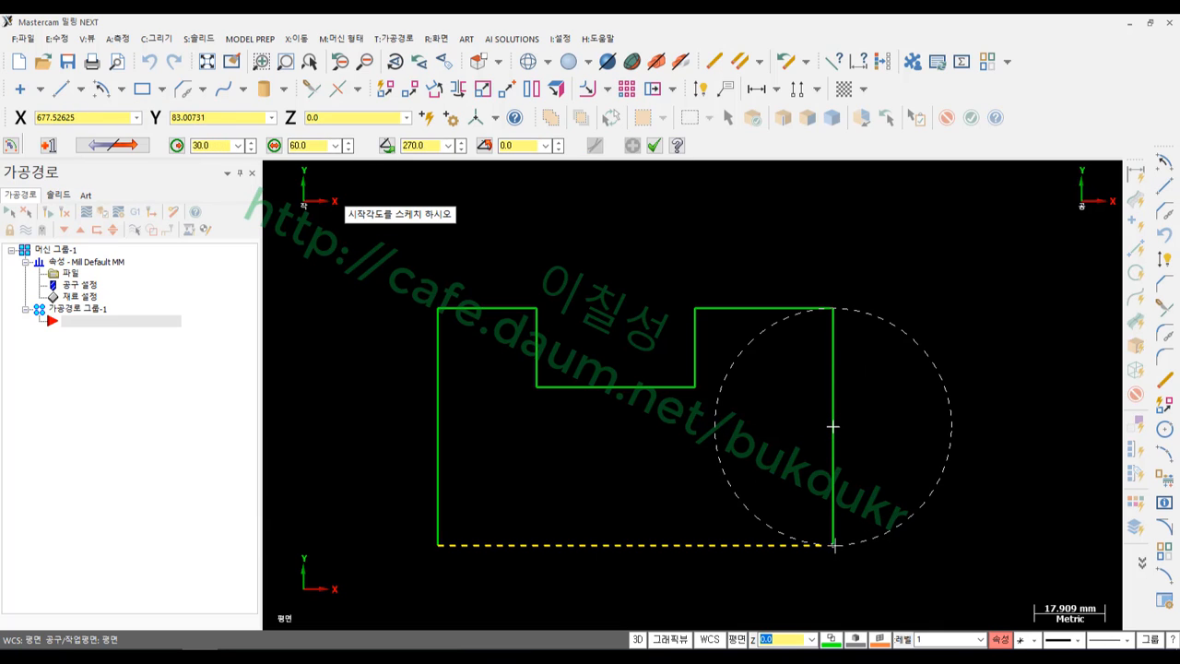
pyautogui.click(832, 543)
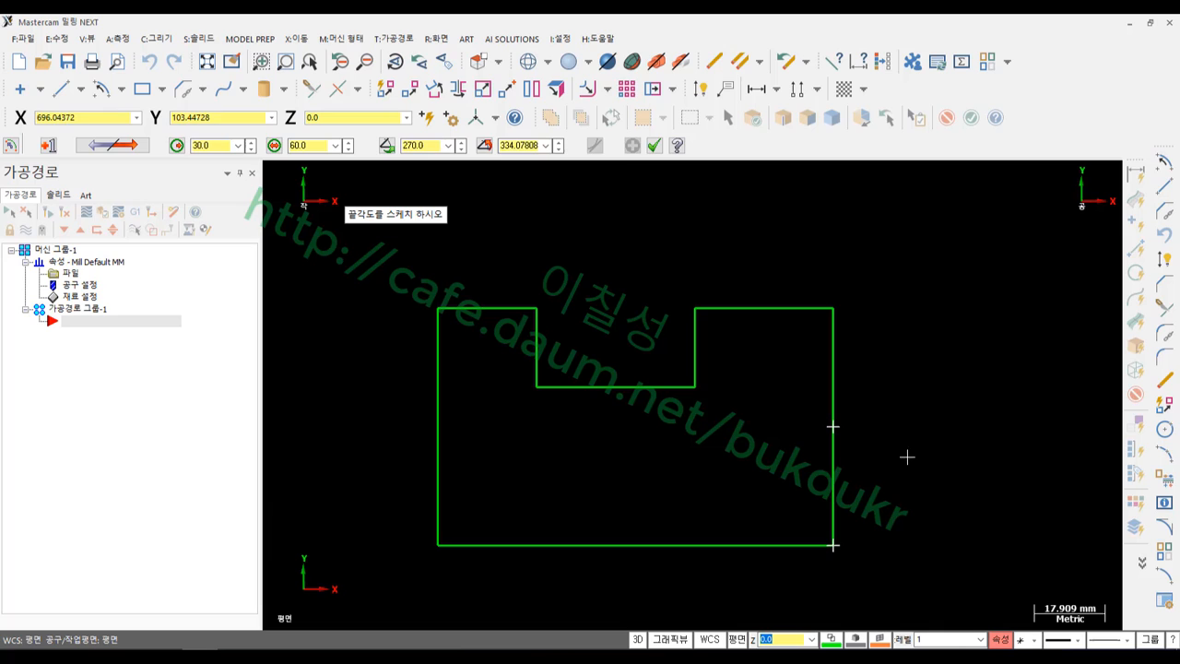
pyautogui.click(834, 310)
pyautogui.click(653, 145)
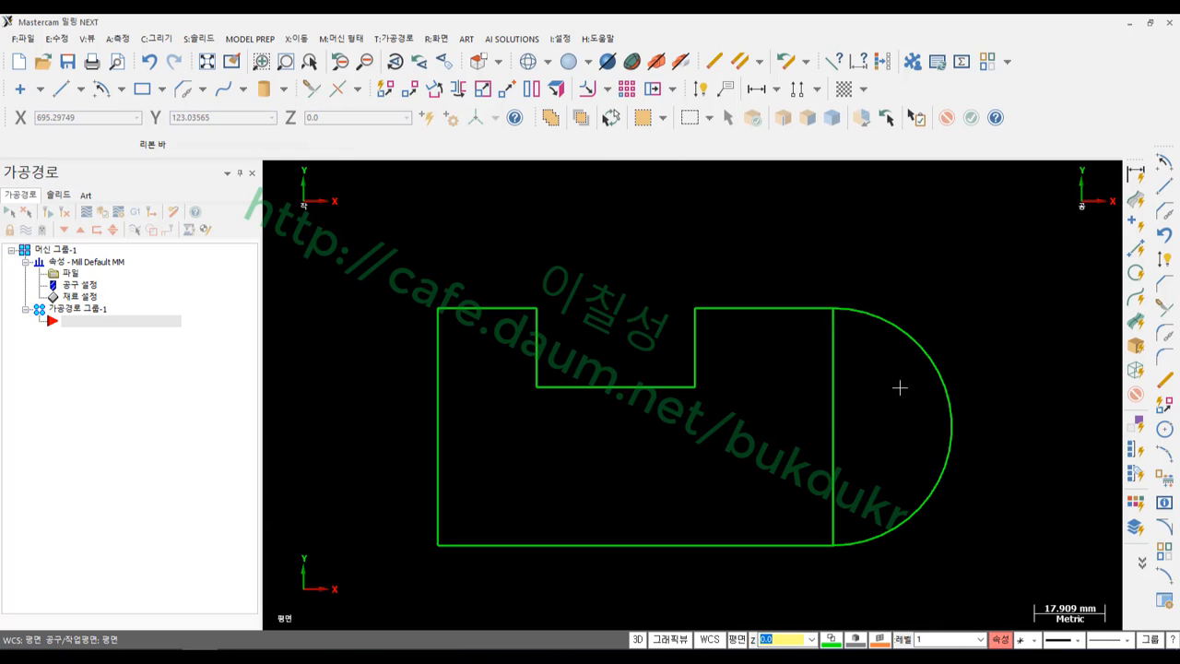
# Delete the straight right edge line, leaving the arc in its place
pyautogui.click(834, 378)
pyautogui.scroll(-1, 987, 303)
pyautogui.scroll(1, 987, 304)
pyautogui.press('Delete')
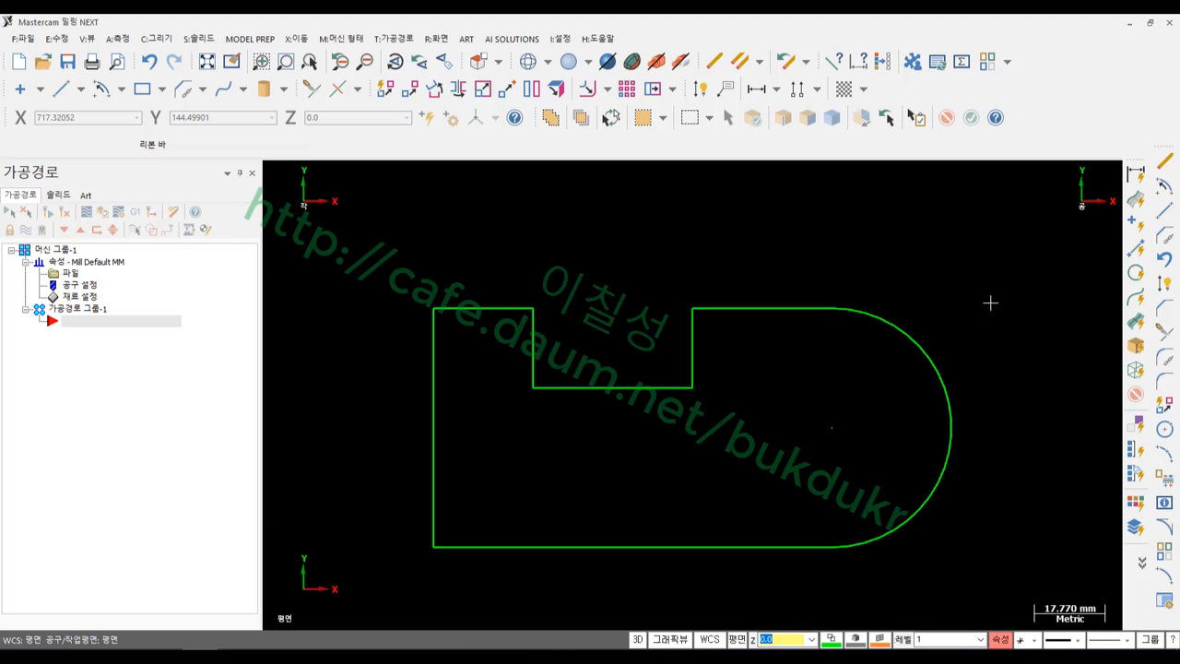
pyautogui.scroll(-3, 990, 303)
pyautogui.scroll(3, 777, 407)
pyautogui.scroll(2, 928, 385)
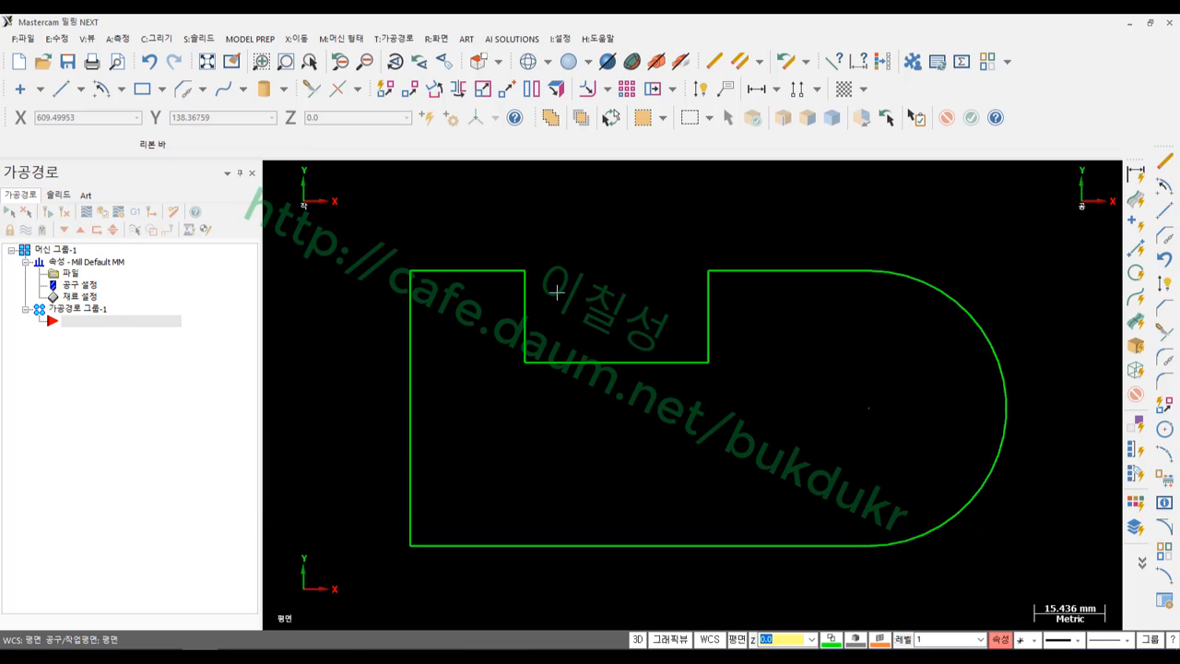
pyautogui.click(413, 334)
pyautogui.moveTo(431, 236)
pyautogui.mouseDown()
pyautogui.moveTo(433, 255)
pyautogui.moveTo(447, 239)
pyautogui.moveTo(437, 318)
pyautogui.moveTo(414, 355)
pyautogui.mouseUp()
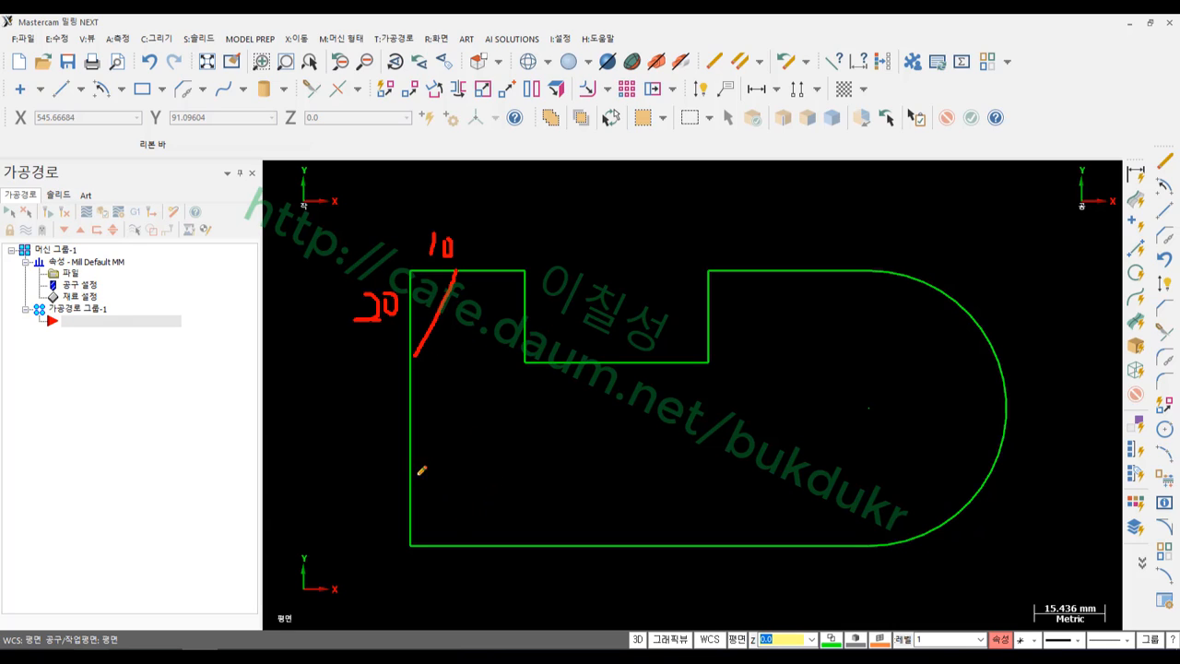
pyautogui.moveTo(415, 467); pyautogui.dragTo(450, 533)
pyautogui.moveTo(707, 312); pyautogui.dragTo(807, 266)
pyautogui.moveTo(748, 230)
pyautogui.mouseDown()
pyautogui.moveTo(753, 243)
pyautogui.moveTo(779, 228)
pyautogui.mouseUp()
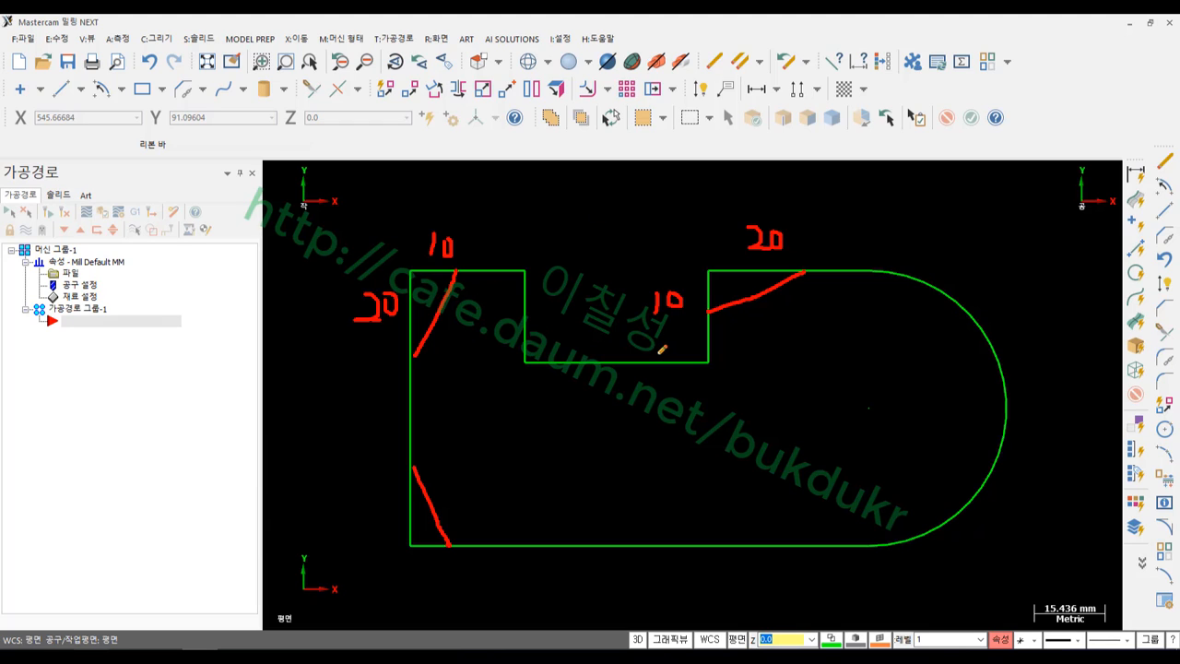
pyautogui.rightClick(620, 222)
# Clear the red ink and set Chamfer Entities to 2 Distances of 20 and 10
pyautogui.click(669, 380)
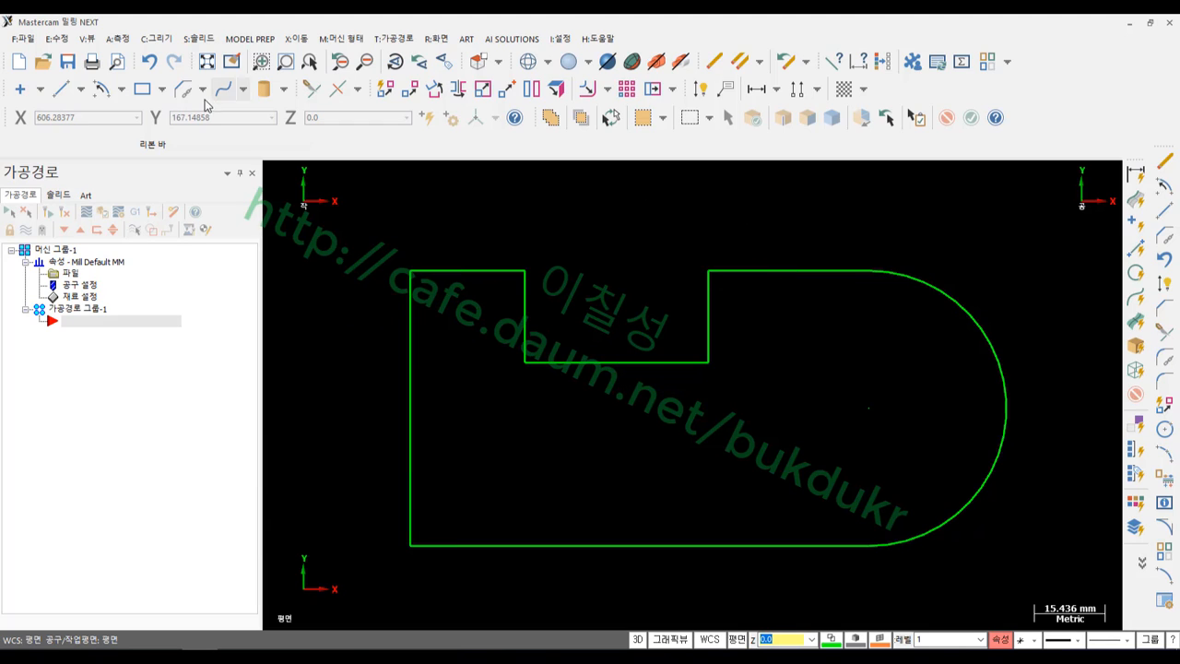
pyautogui.click(201, 89)
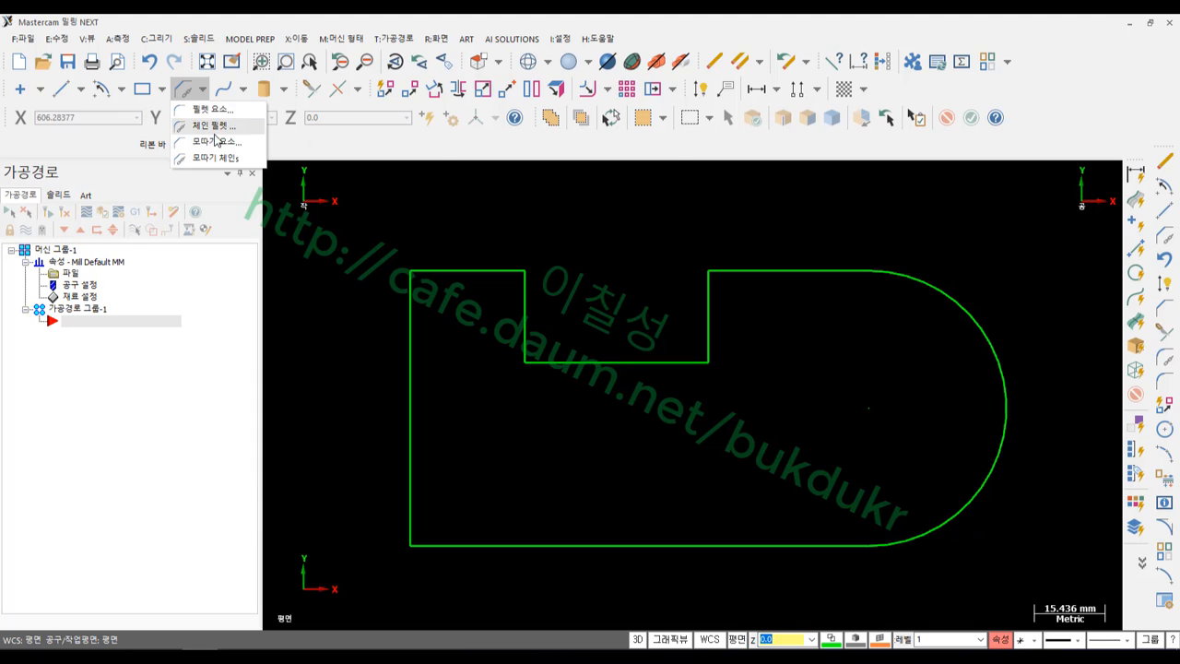
pyautogui.click(195, 124)
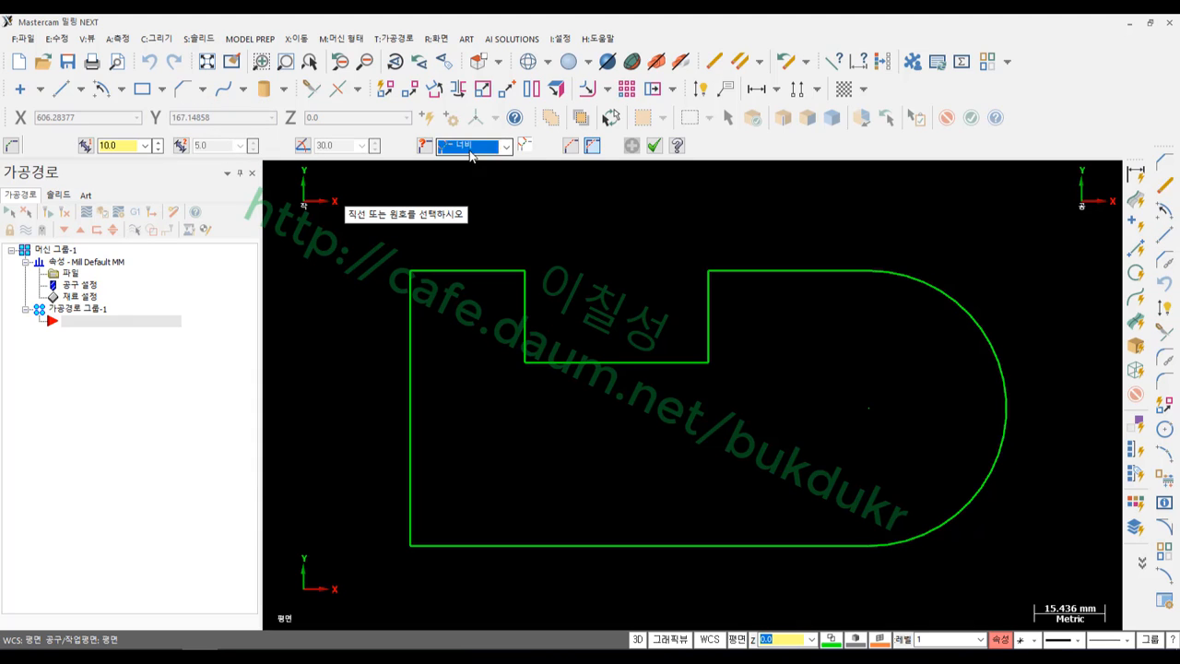
pyautogui.click(488, 146)
pyautogui.click(480, 172)
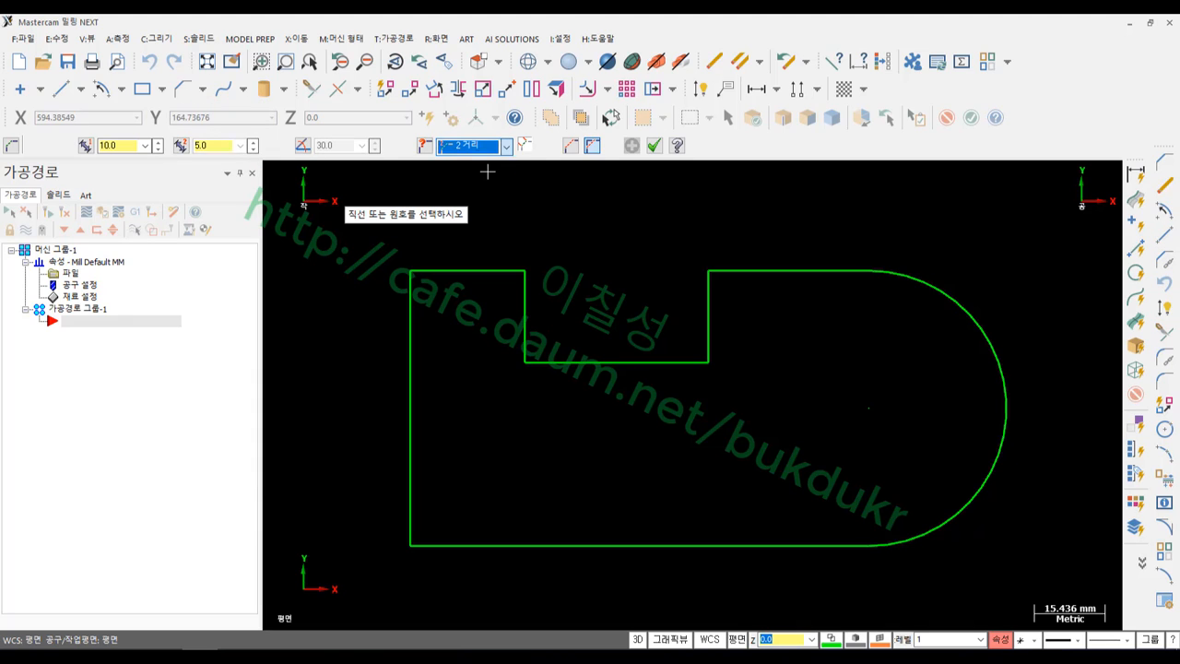
pyautogui.doubleClick(129, 148)
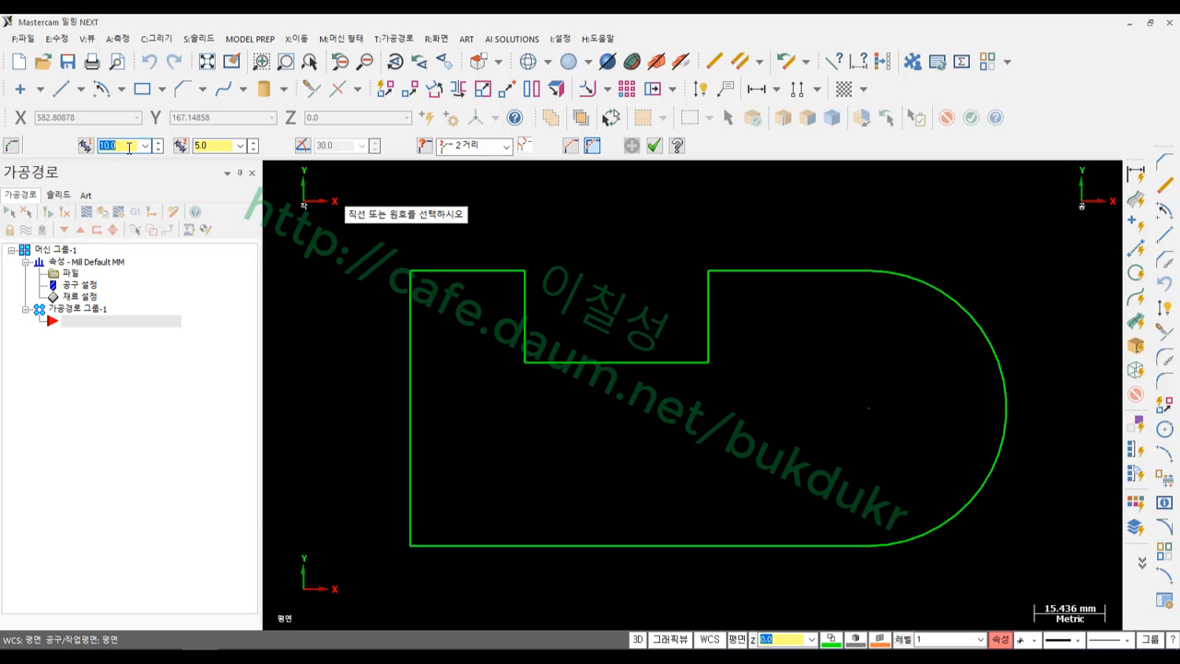
pyautogui.write('20')
pyautogui.doubleClick(207, 145)
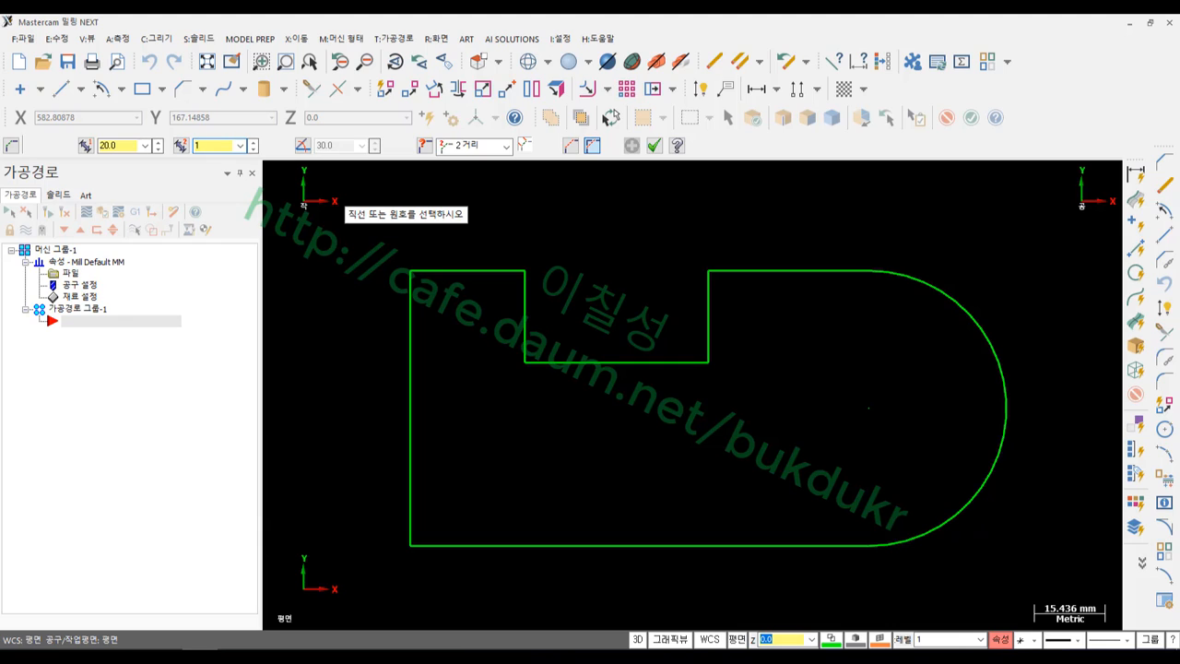
# Chamfer the top-left, bottom-left and step's right-wall corners, then confirm
pyautogui.click(409, 369)
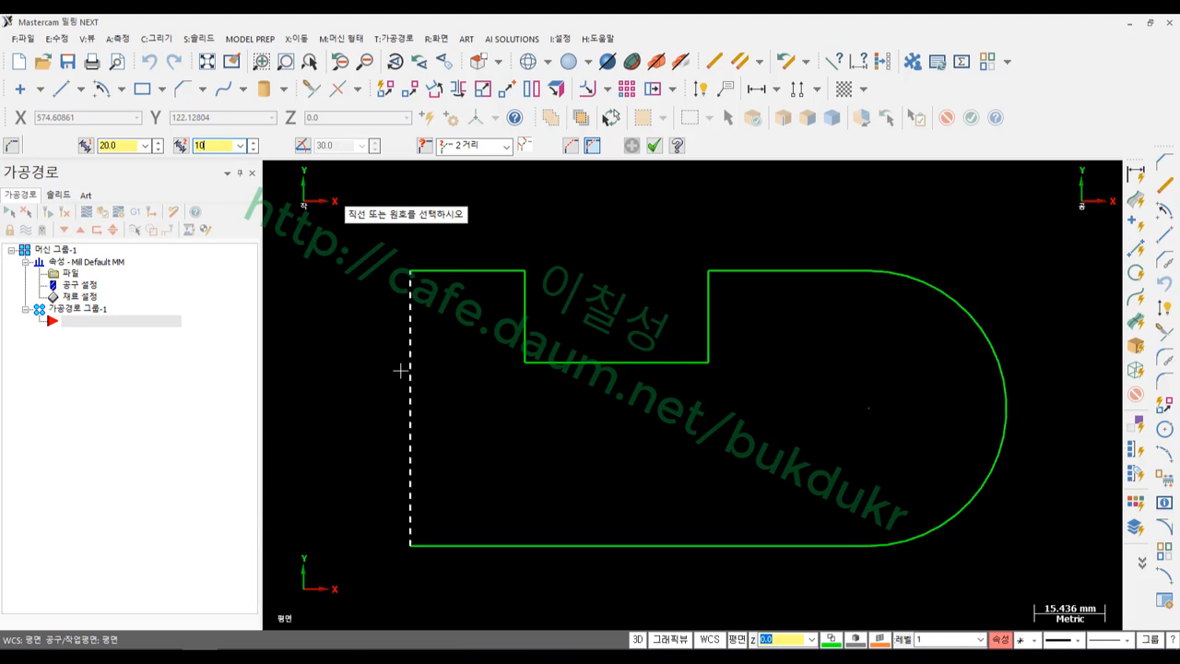
pyautogui.click(480, 270)
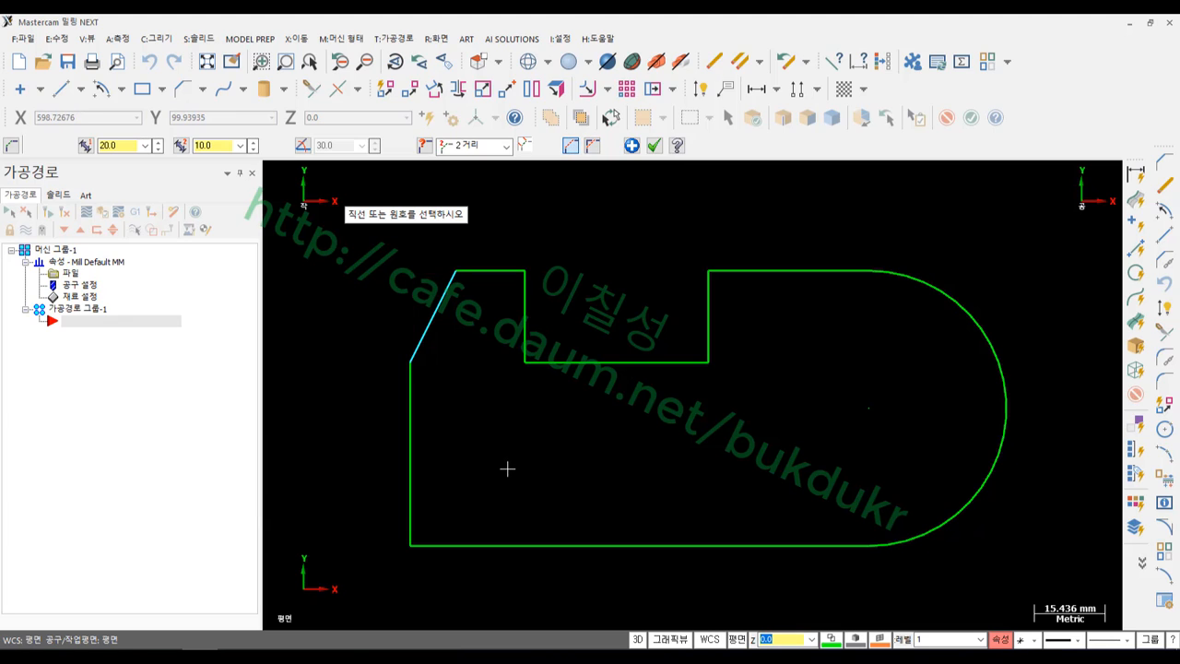
pyautogui.click(413, 452)
pyautogui.click(516, 545)
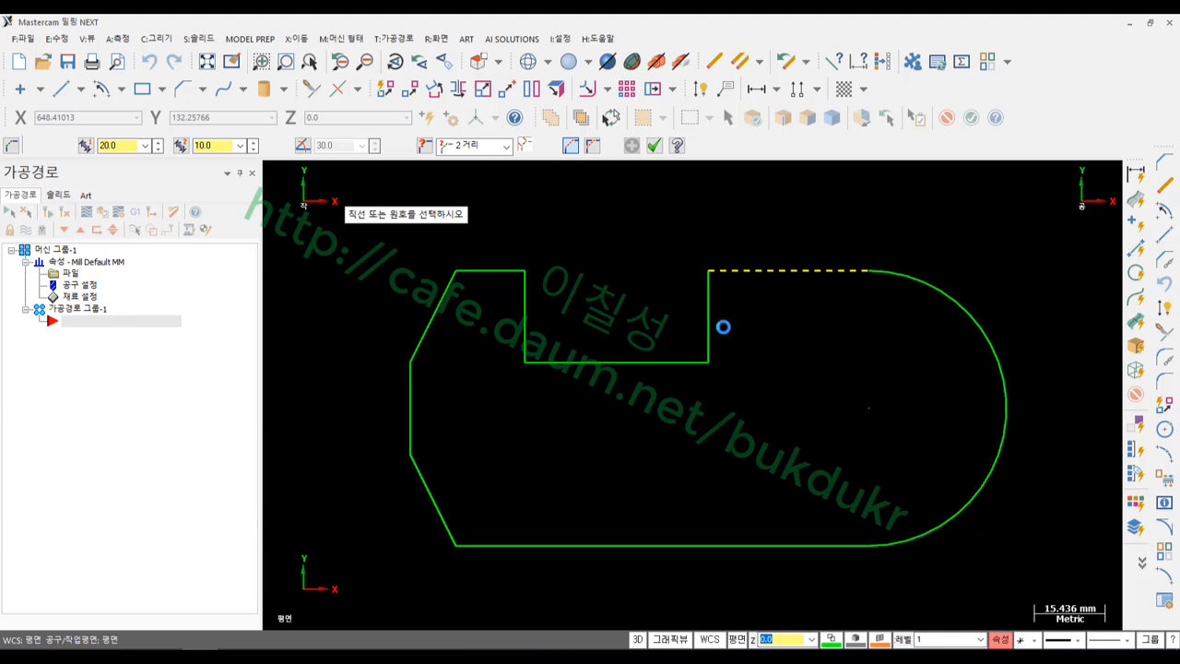
pyautogui.click(709, 326)
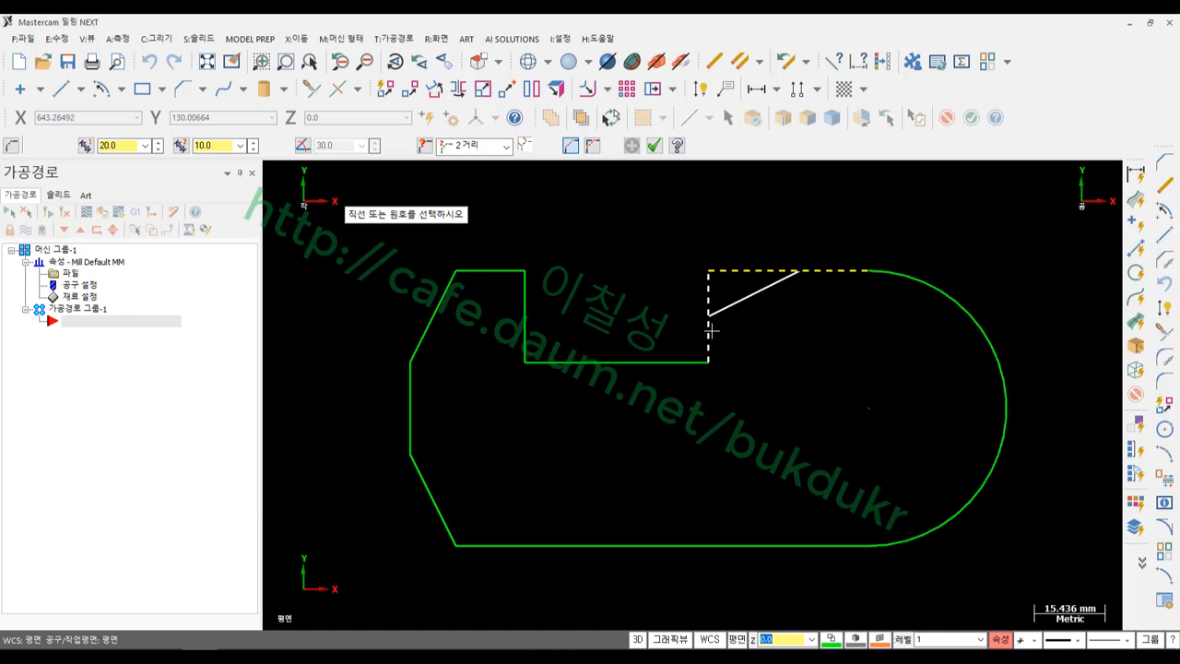
pyautogui.click(654, 146)
pyautogui.scroll(1, 896, 439)
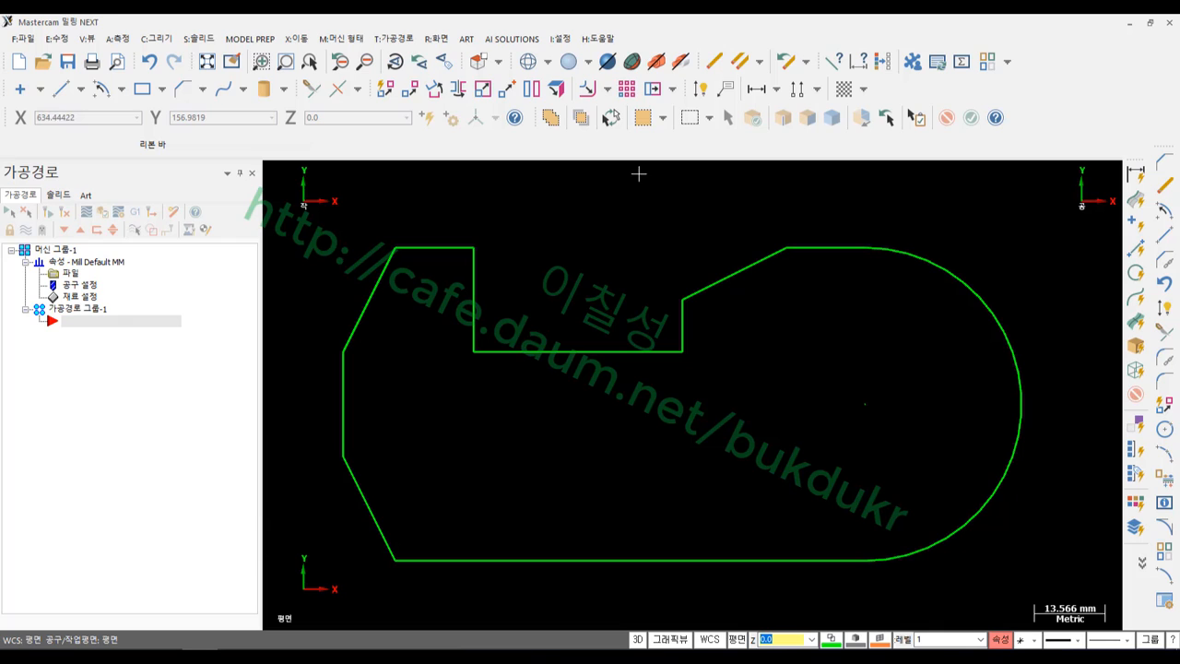
# Dimension the round end as an R30 radius
pyautogui.click(702, 90)
pyautogui.click(951, 275)
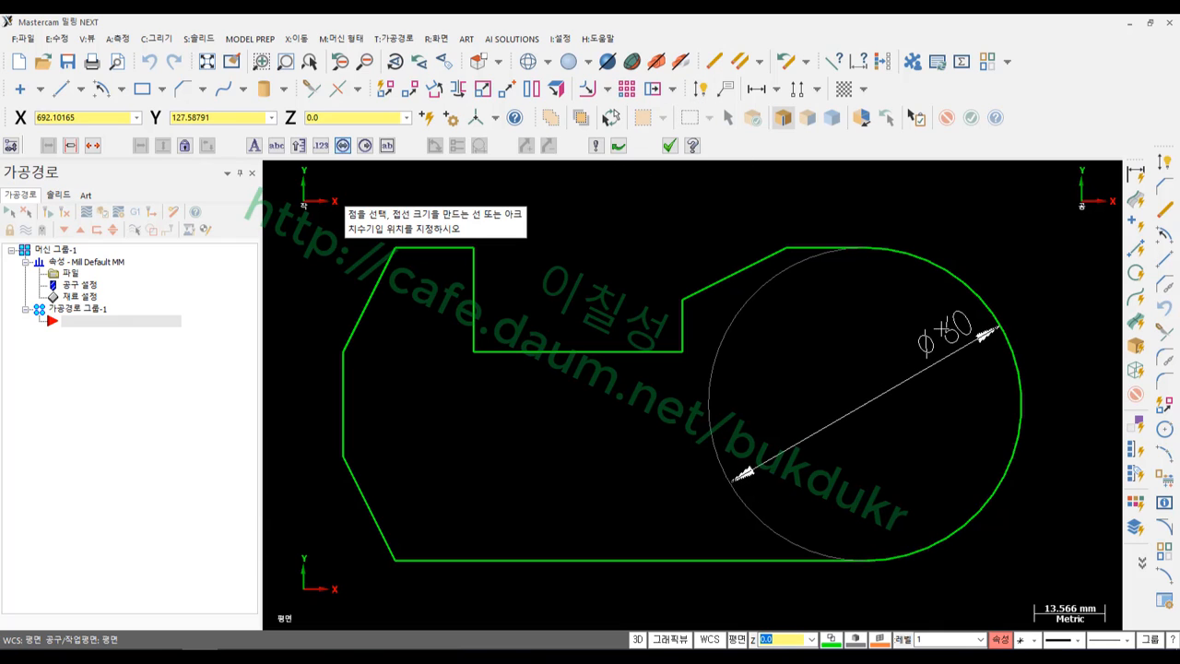
pyautogui.press('r')
pyautogui.click(935, 329)
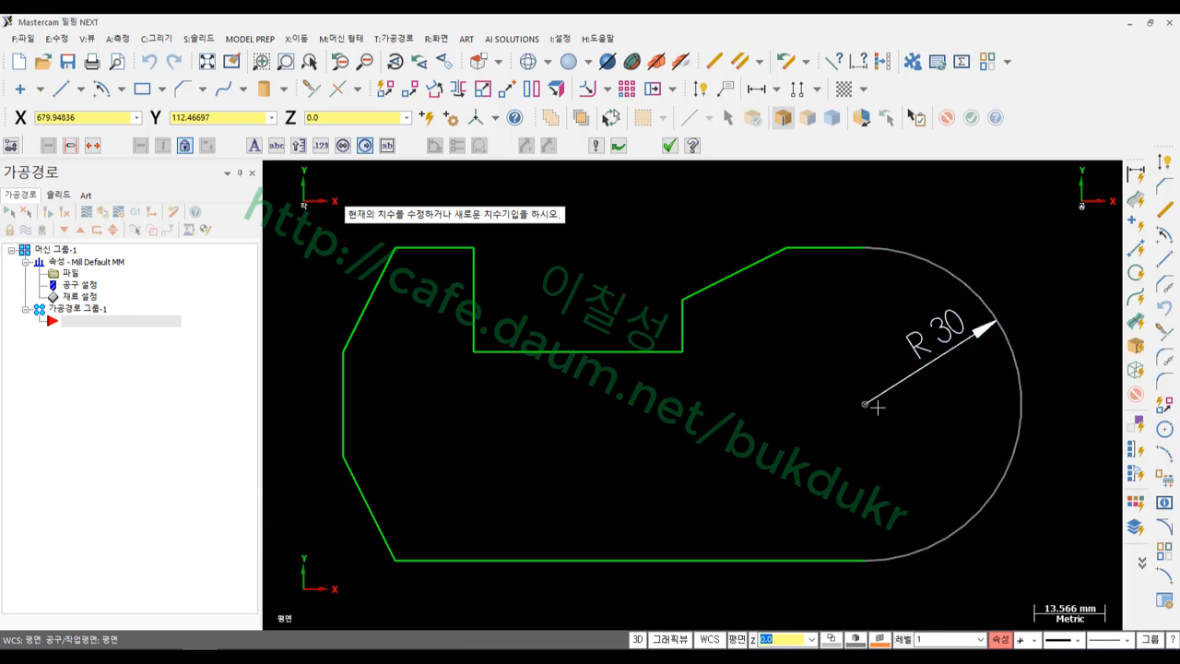
pyautogui.scroll(-2, 876, 402)
# Dimension the upper slanted edge with a horizontal 20 and a vertical 10
pyautogui.click(790, 293)
pyautogui.click(883, 201)
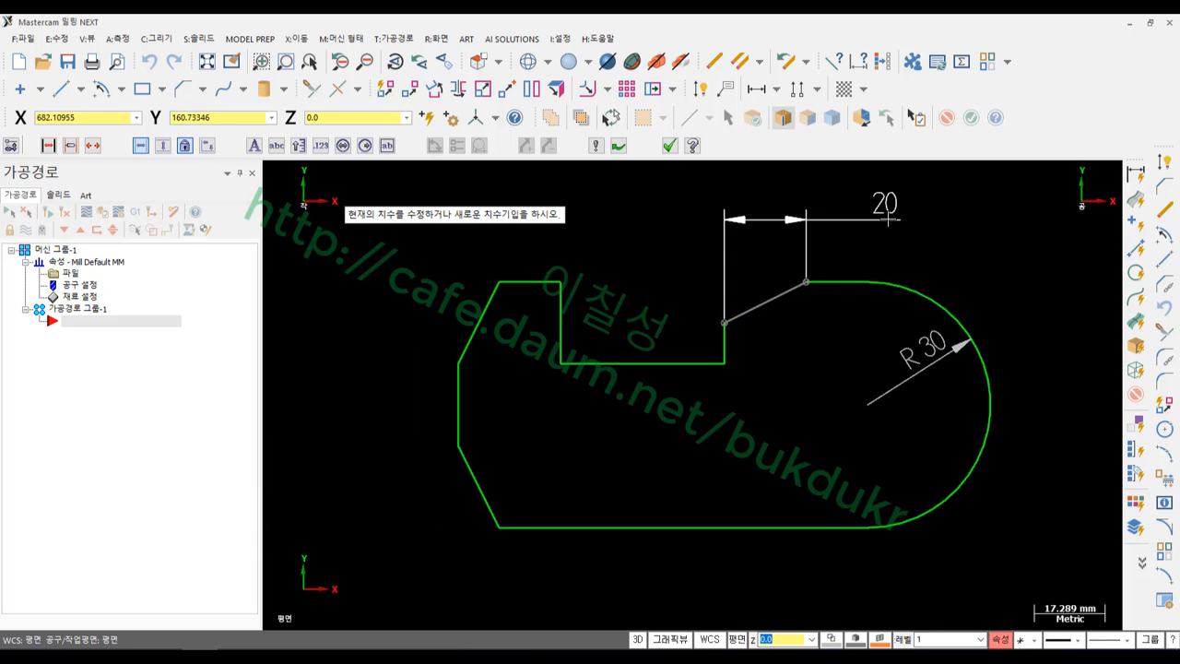
pyautogui.click(792, 293)
pyautogui.click(635, 364)
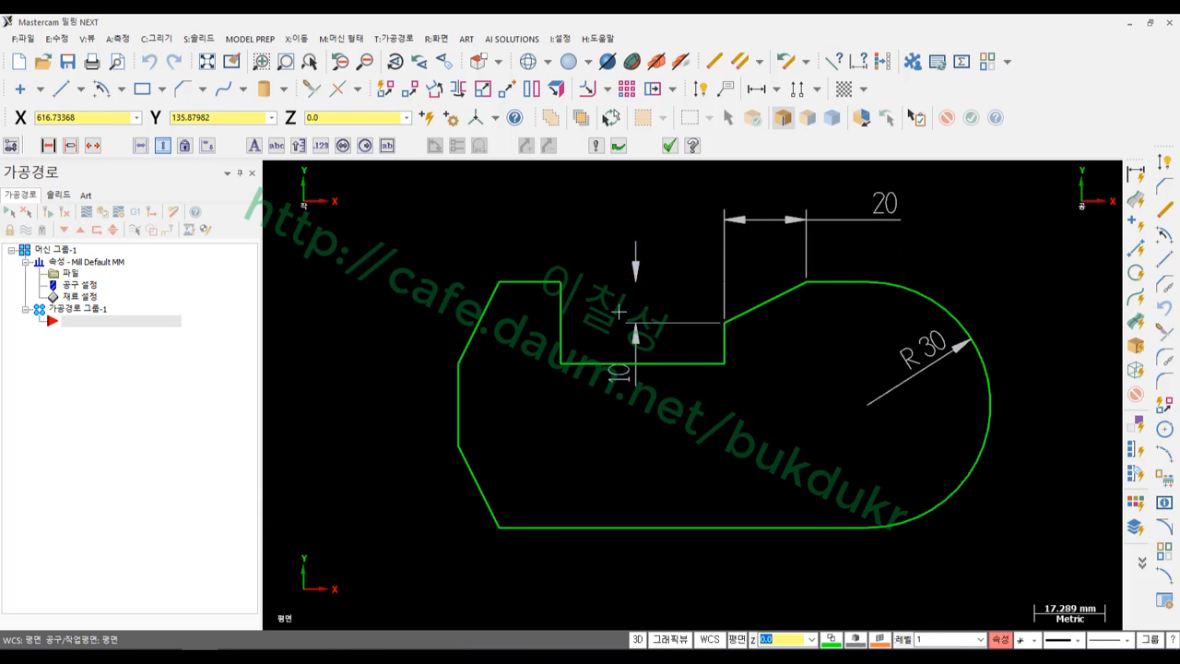
# Dimension the upper-left chamfer with a vertical 20 and a horizontal 10, repositioning both
pyautogui.click(478, 322)
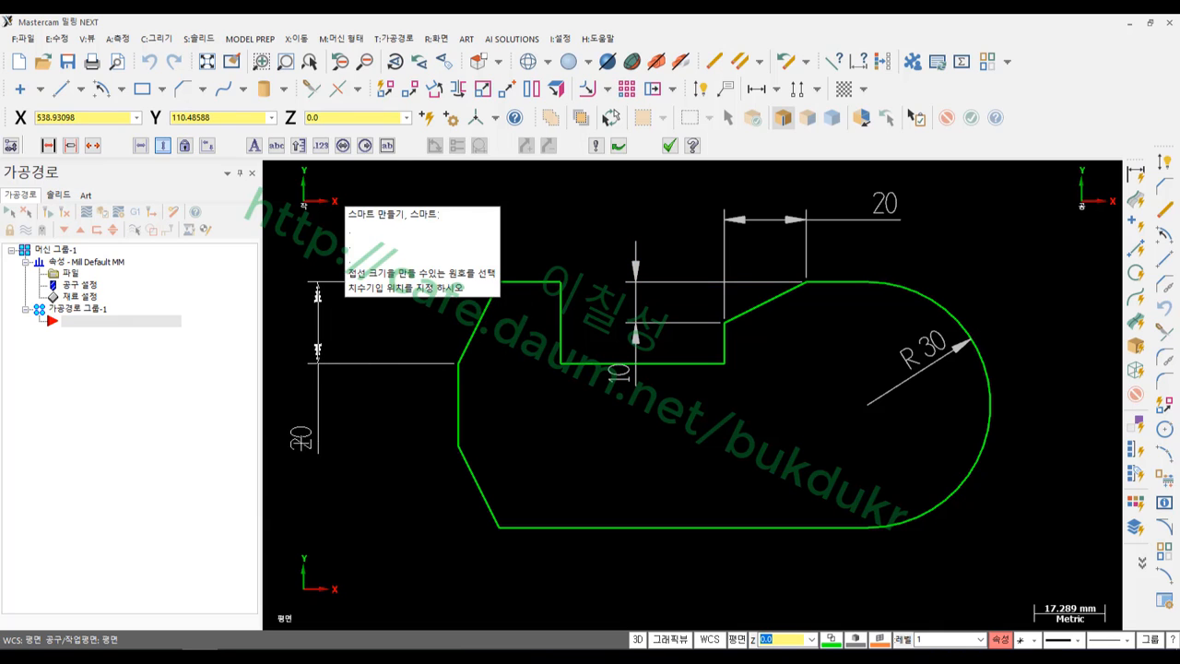
pyautogui.click(315, 433)
pyautogui.click(480, 321)
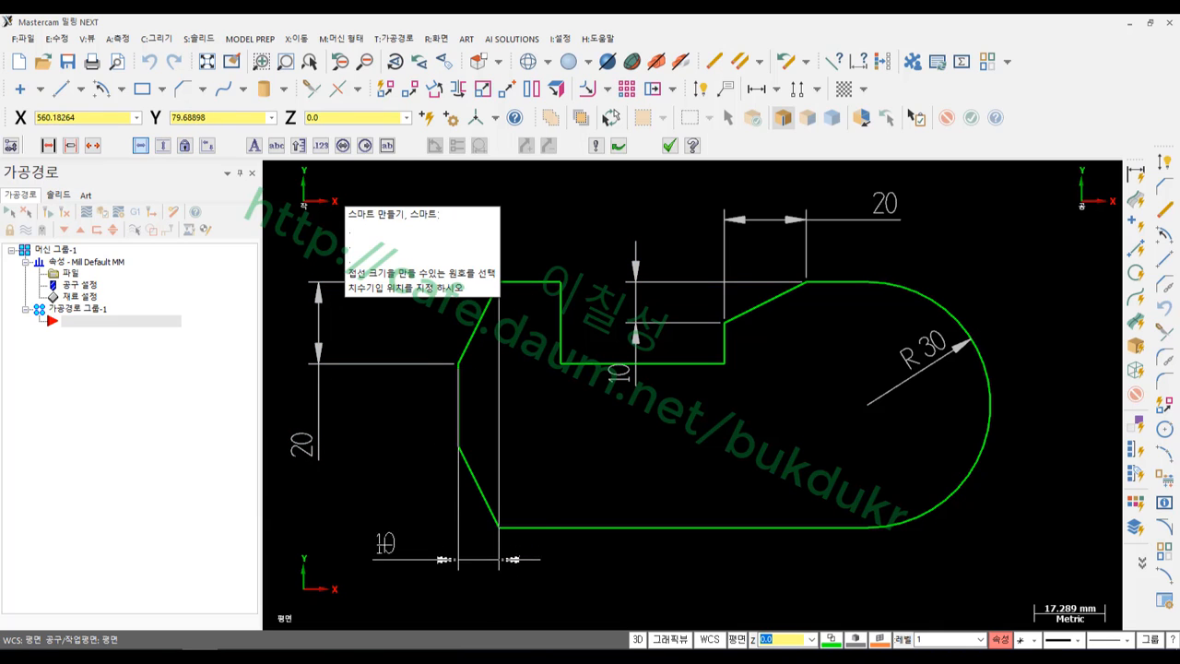
pyautogui.click(399, 550)
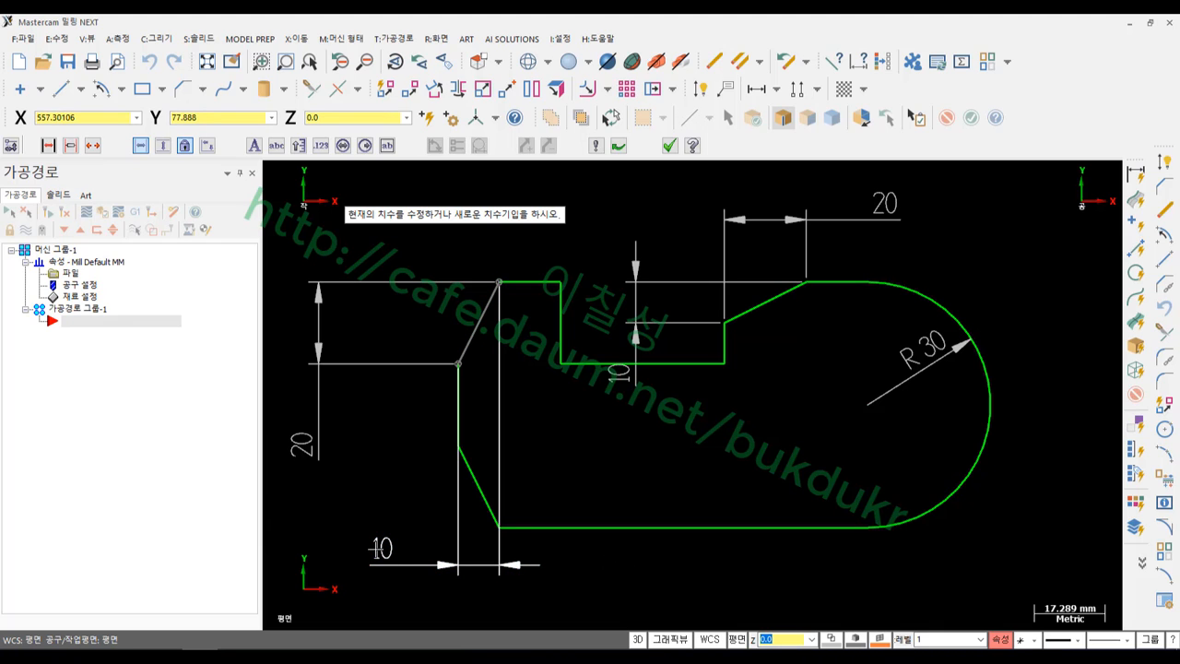
pyautogui.click(378, 550)
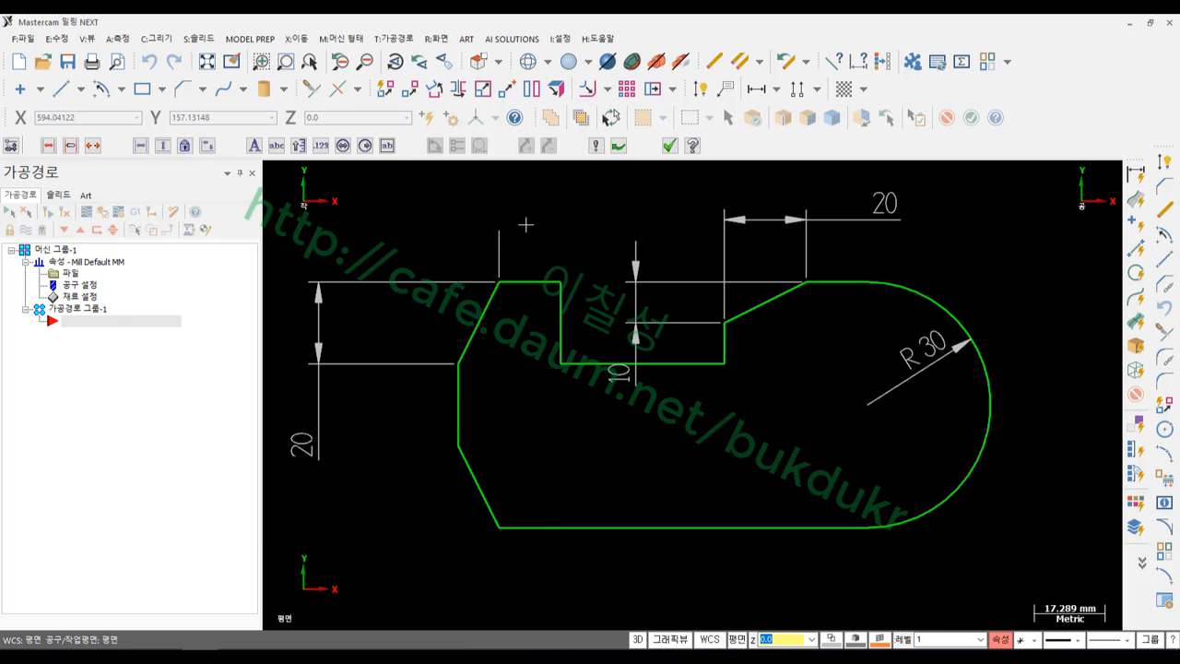
pyautogui.click(304, 451)
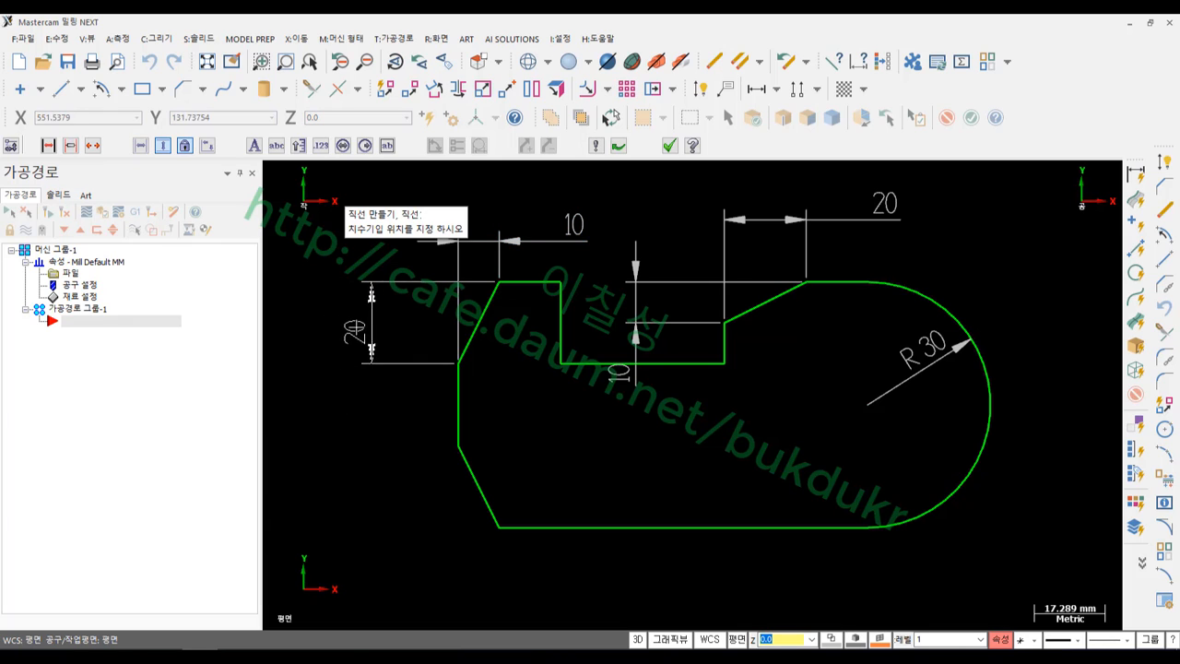
pyautogui.click(415, 323)
# Dimension the lower-left chamfer with a vertical 20 and a horizontal 10, moving both closer
pyautogui.click(478, 486)
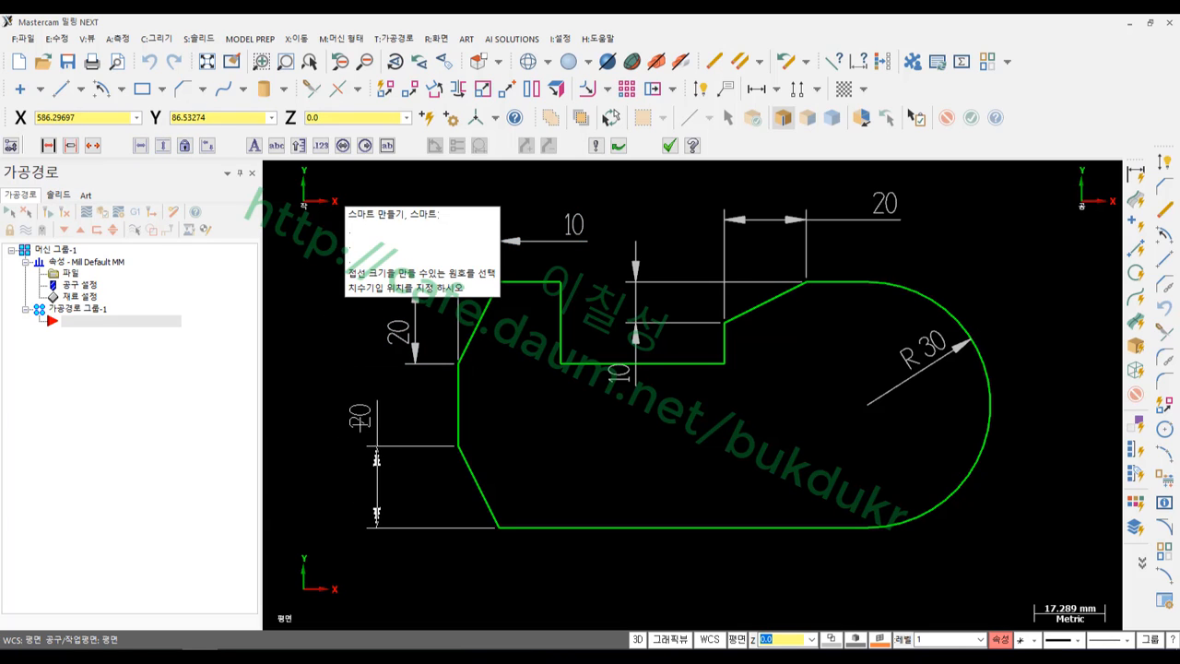
pyautogui.click(358, 403)
pyautogui.click(477, 486)
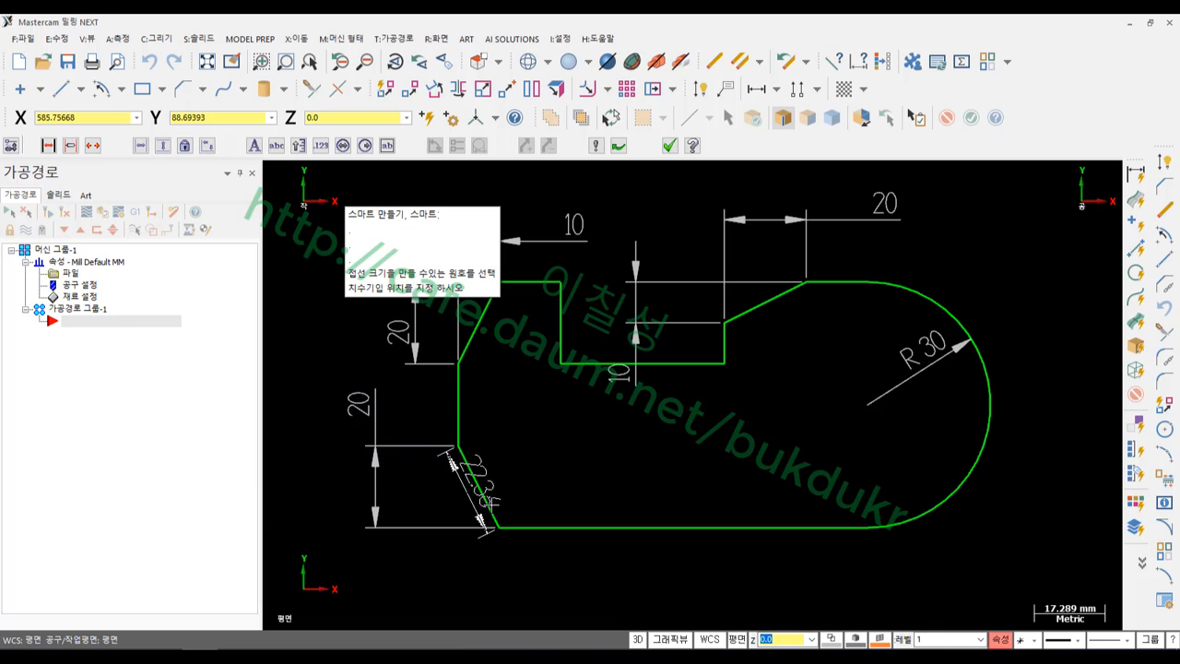
pyautogui.click(546, 593)
pyautogui.click(548, 592)
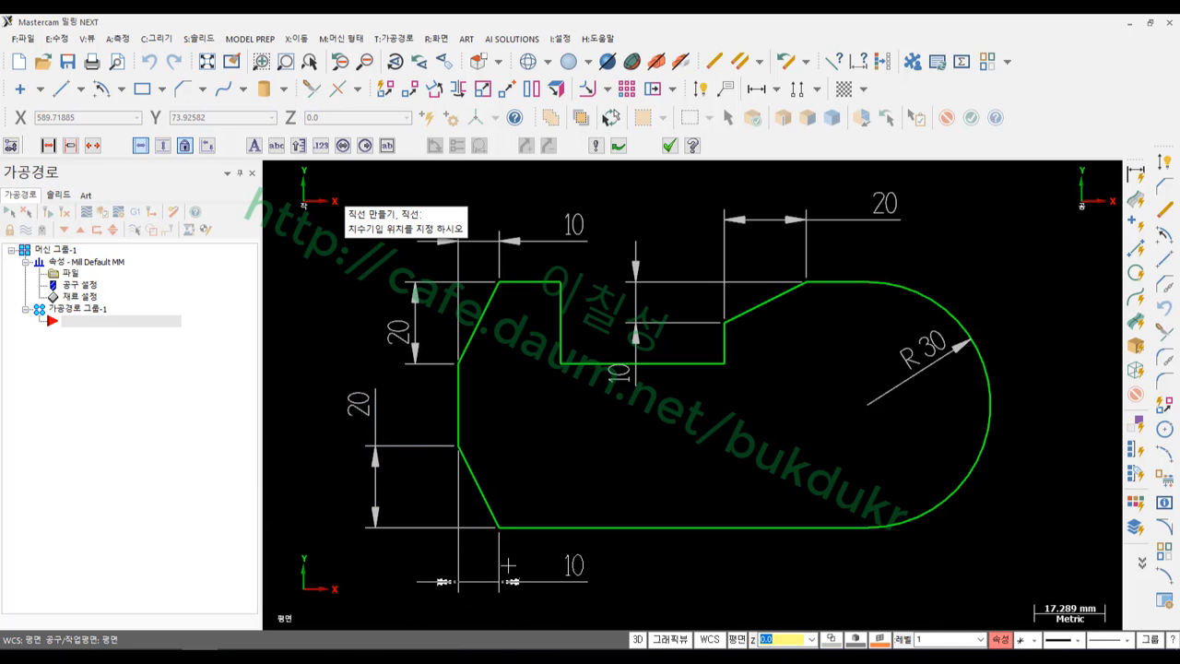
pyautogui.click(508, 565)
pyautogui.click(377, 416)
pyautogui.click(421, 410)
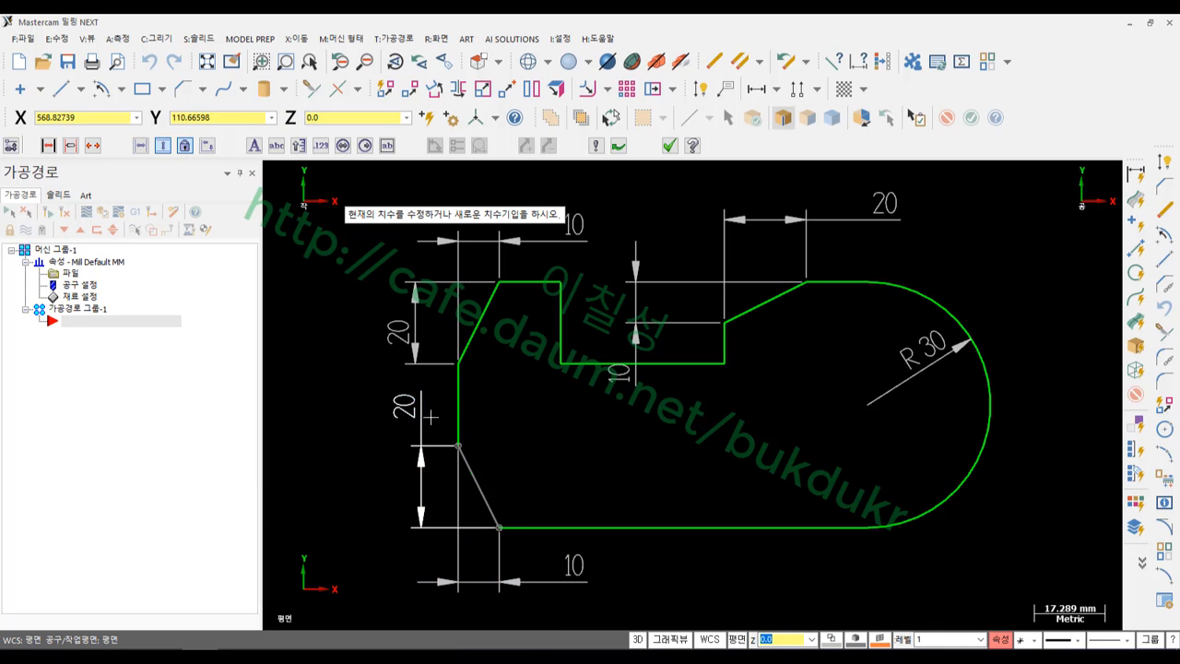
# Dimension the slot with a 40 width and a 20 depth
pyautogui.scroll(-2, 508, 417)
pyautogui.click(610, 375)
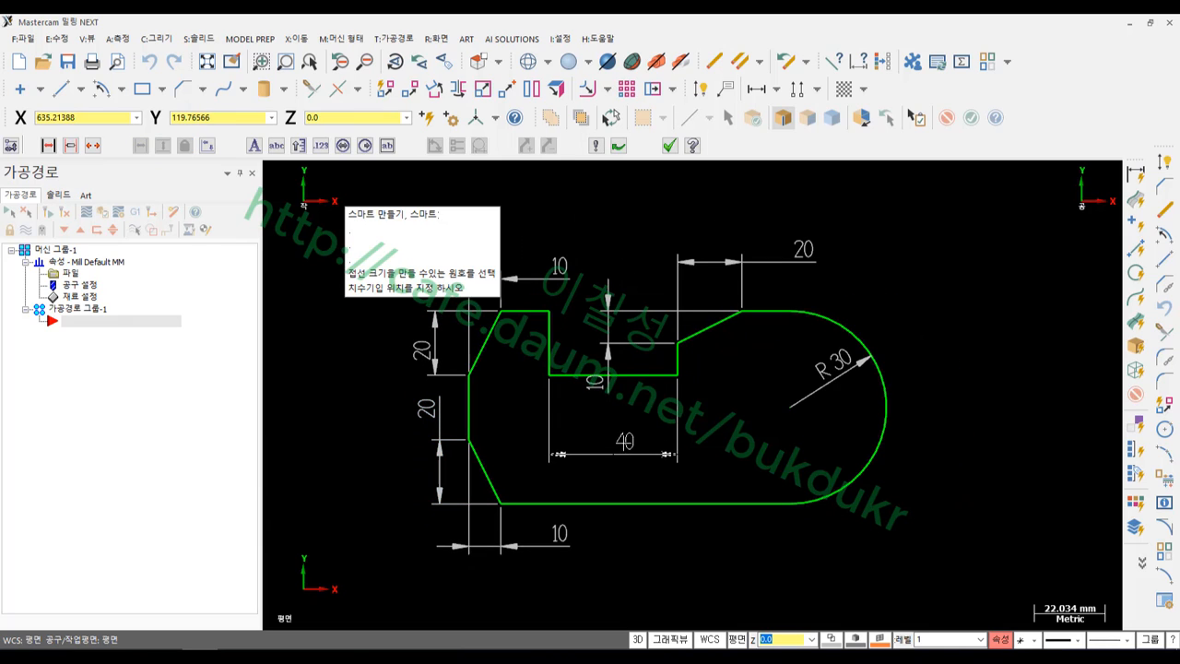
pyautogui.click(614, 444)
pyautogui.click(550, 336)
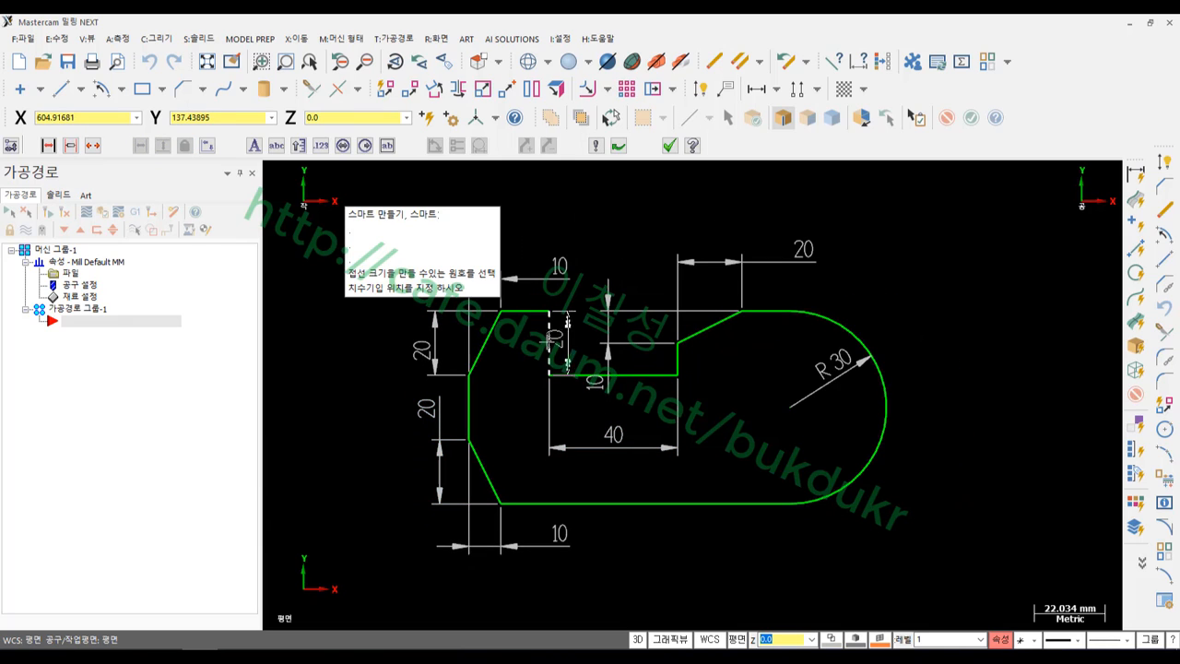
pyautogui.click(515, 350)
# Add the 100 overall length dimension below the part and finish
pyautogui.scroll(-2, 501, 449)
pyautogui.scroll(2, 748, 275)
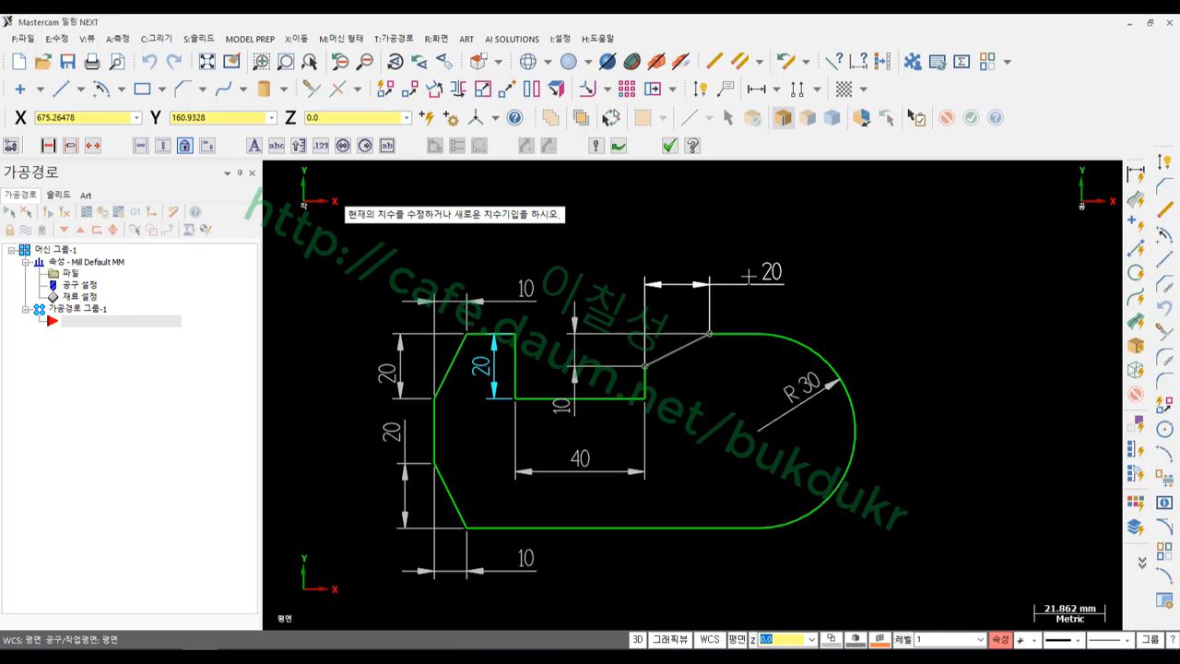
pyautogui.scroll(-1, 766, 290)
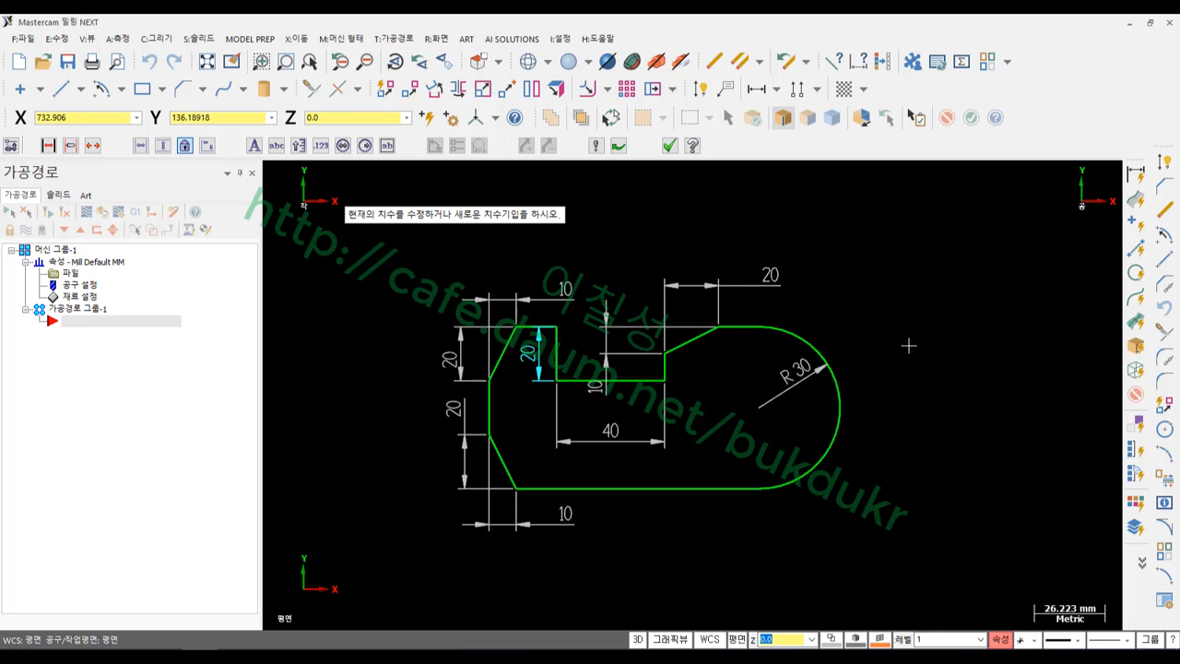
pyautogui.click(764, 489)
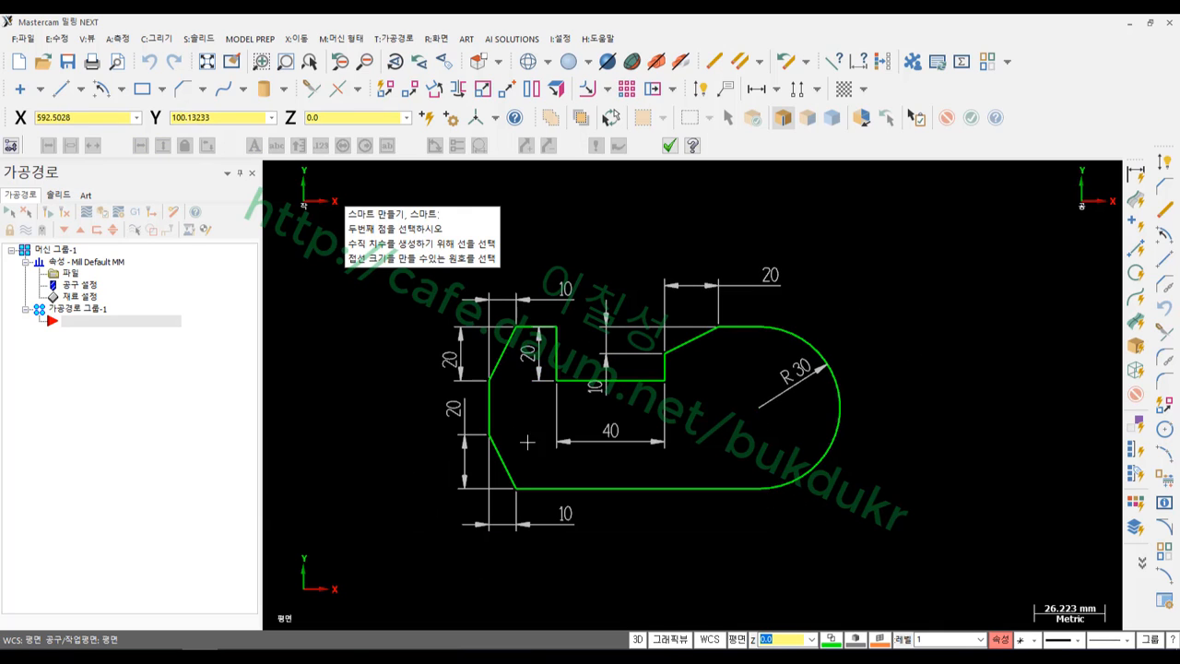
pyautogui.click(493, 424)
pyautogui.click(618, 570)
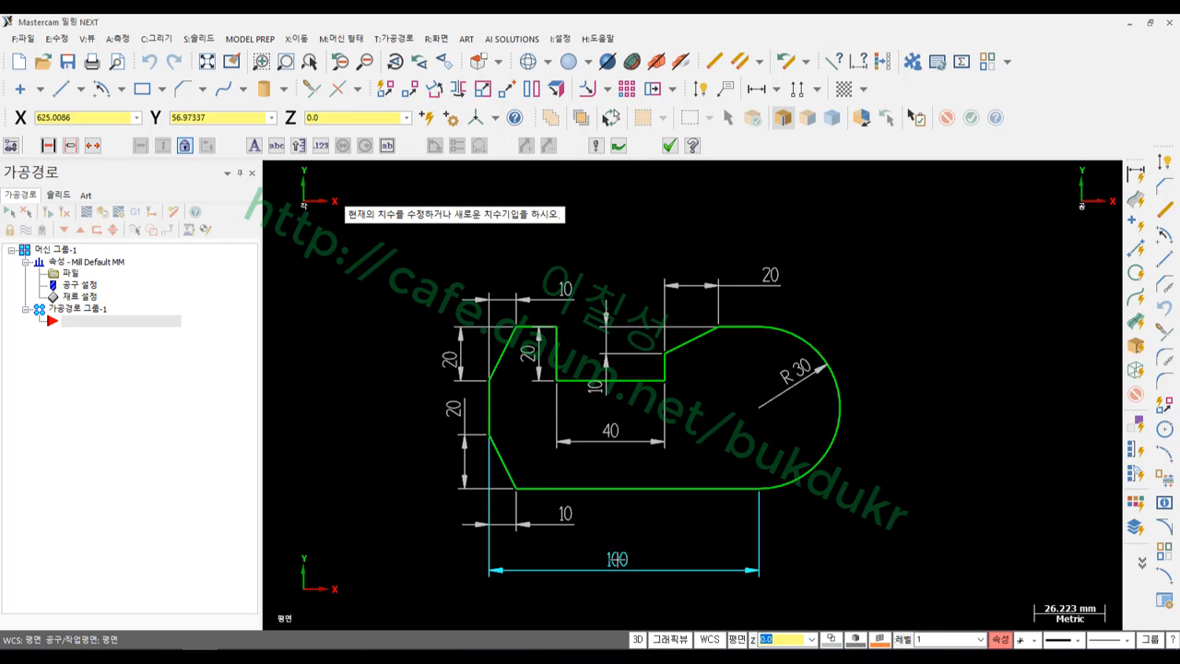
pyautogui.scroll(1, 590, 559)
pyautogui.click(670, 144)
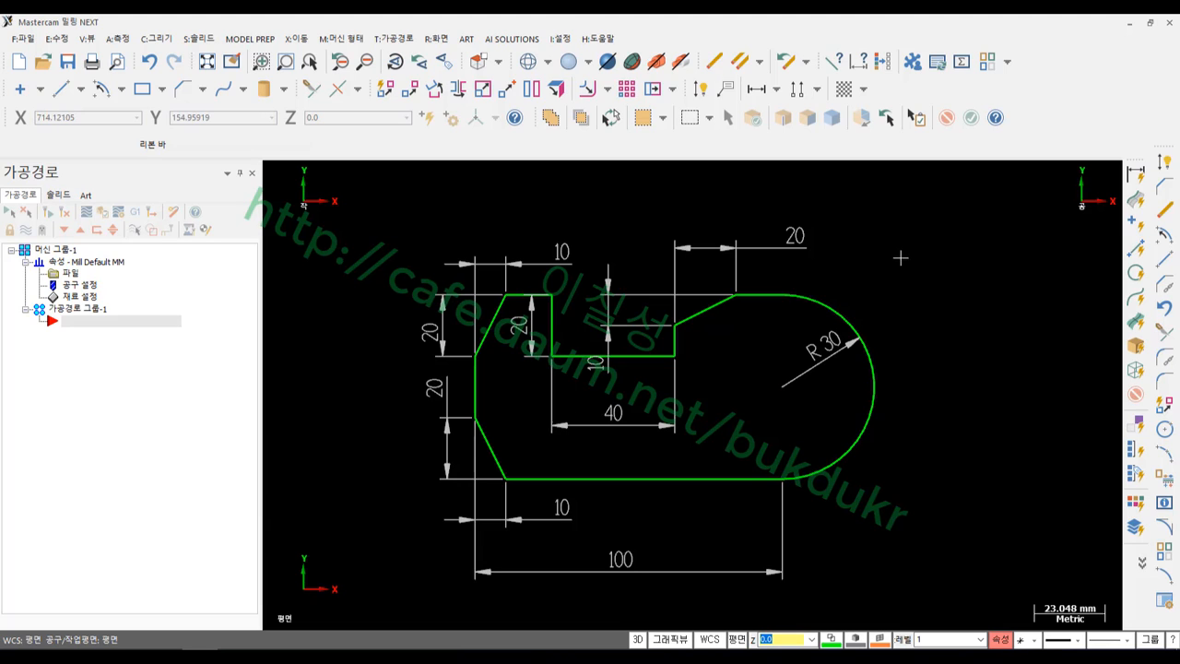
# Add a 25 top width dimension above the part and finish
pyautogui.click(1161, 161)
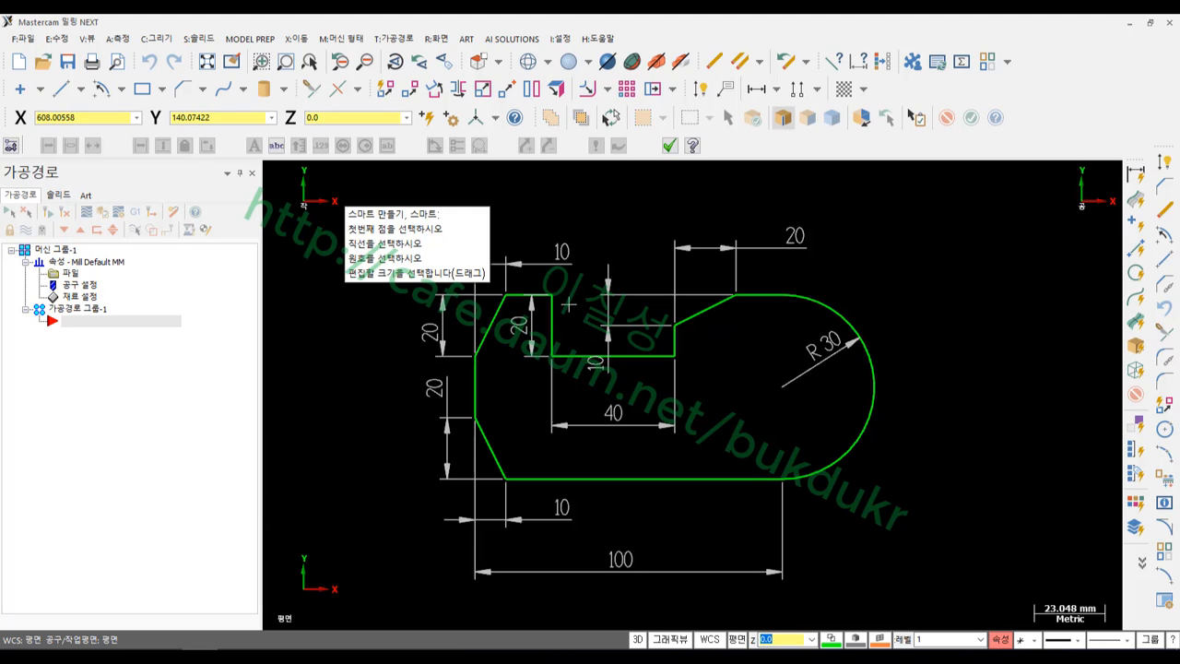
pyautogui.click(553, 295)
pyautogui.click(476, 357)
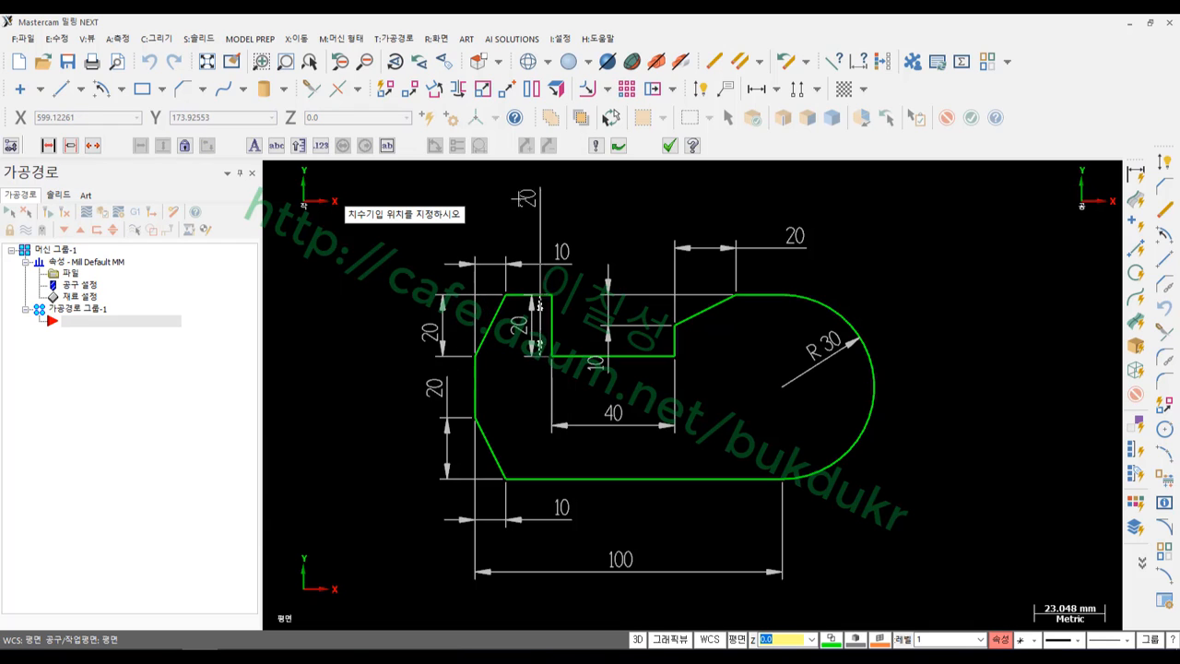
pyautogui.click(505, 196)
pyautogui.click(510, 192)
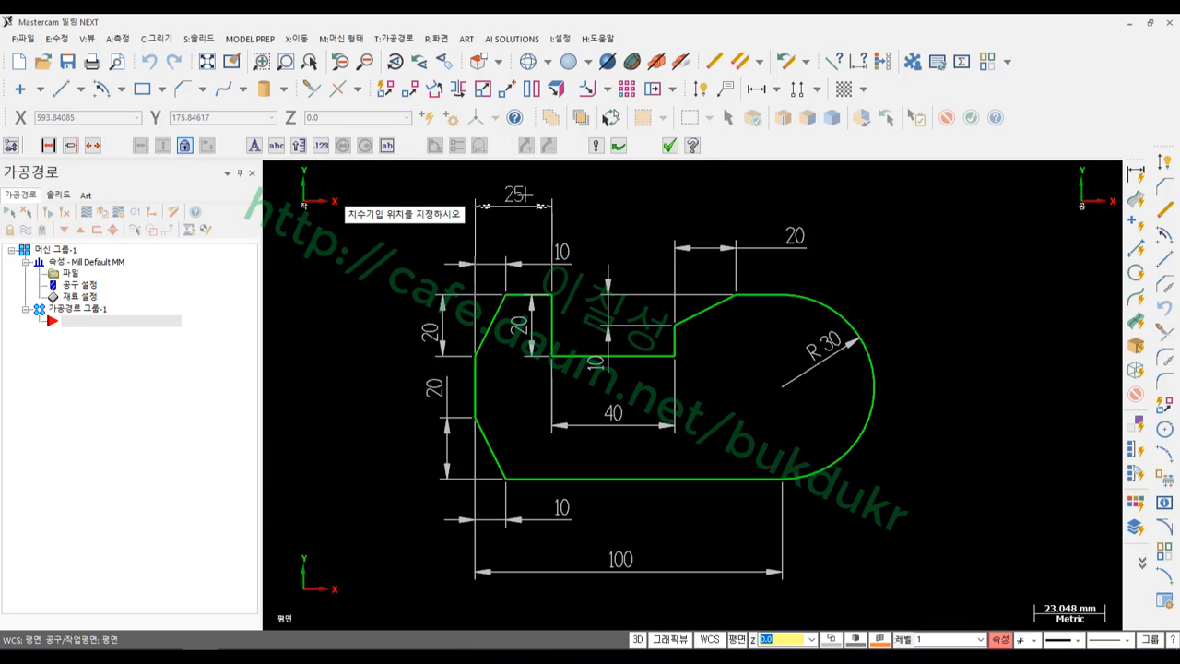
pyautogui.click(526, 195)
pyautogui.click(669, 145)
pyautogui.scroll(2, 682, 334)
pyautogui.scroll(-1, 671, 370)
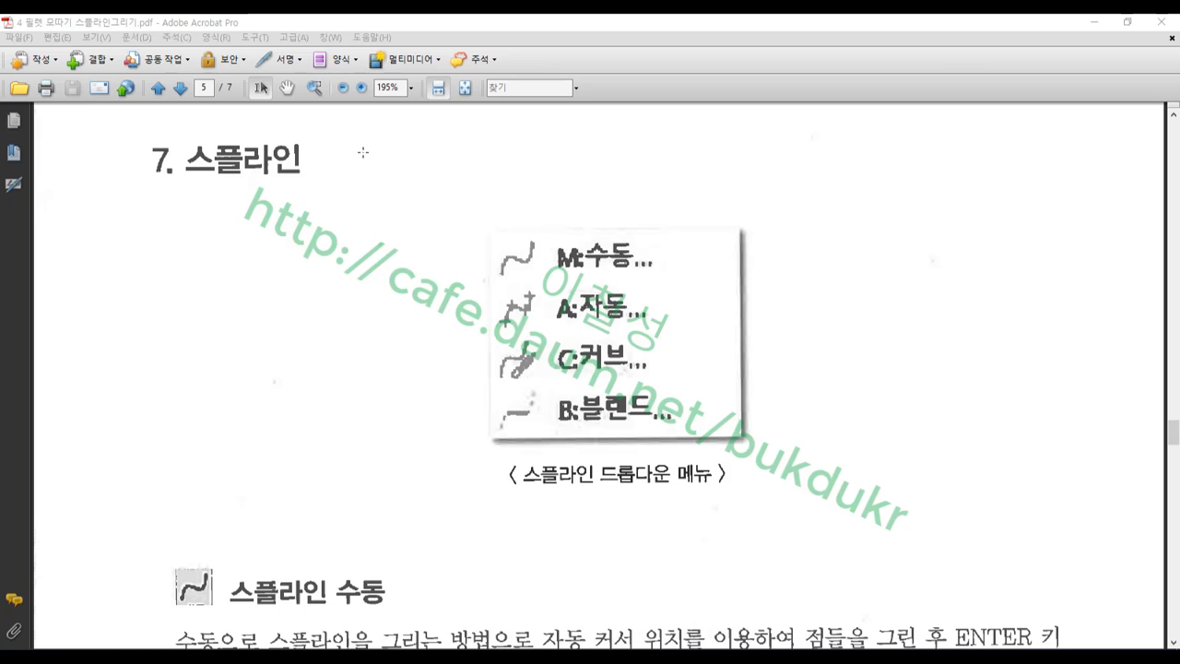
# Box the 스플라인 heading in blue and handwrite G01 in red
pyautogui.moveTo(171, 129); pyautogui.dragTo(334, 197)
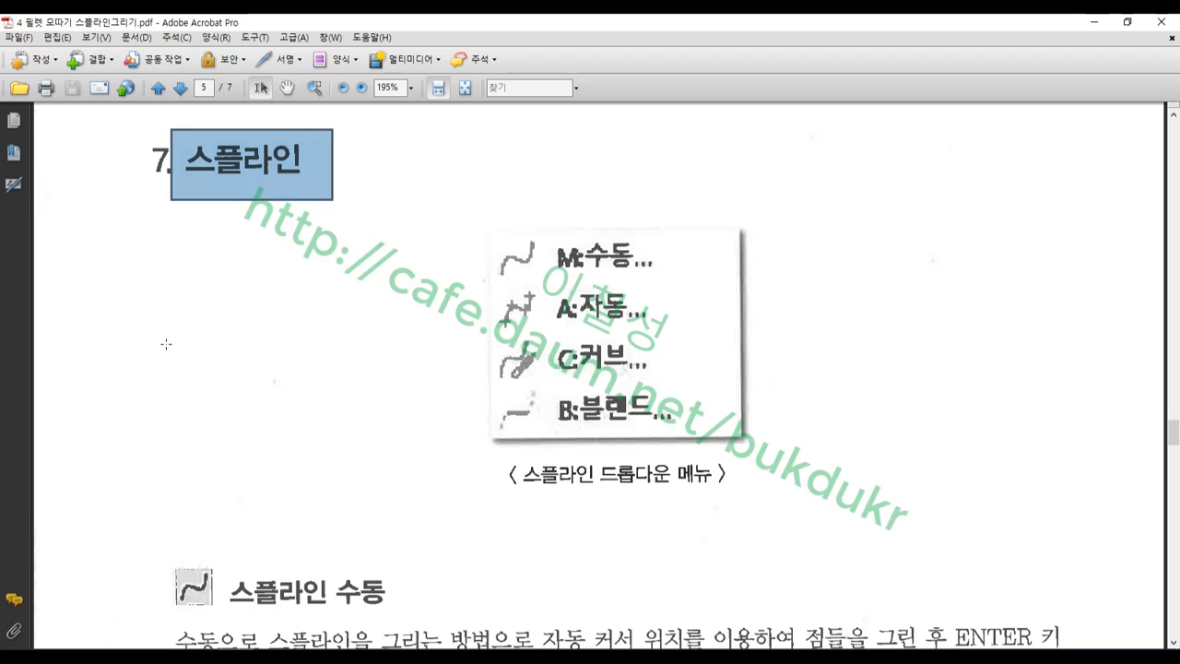
pyautogui.moveTo(225, 313); pyautogui.dragTo(222, 416)
pyautogui.moveTo(247, 333)
pyautogui.mouseDown()
pyautogui.moveTo(269, 344)
pyautogui.moveTo(249, 330)
pyautogui.mouseUp()
pyautogui.moveTo(282, 319); pyautogui.dragTo(285, 416)
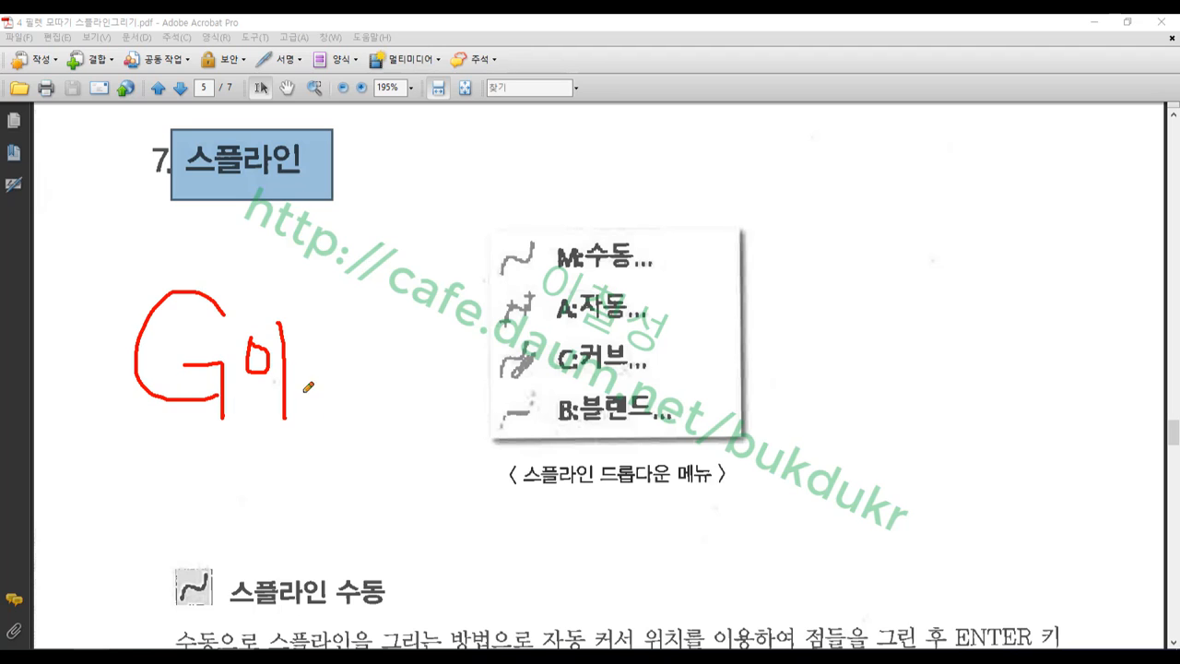
# Handwrite the top G-code note over the heading box and G02/G03 below in red
pyautogui.moveTo(196, 160)
pyautogui.mouseDown()
pyautogui.moveTo(171, 160)
pyautogui.moveTo(202, 241)
pyautogui.mouseUp()
pyautogui.moveTo(196, 208)
pyautogui.mouseDown()
pyautogui.moveTo(219, 206)
pyautogui.moveTo(227, 255)
pyautogui.mouseUp()
pyautogui.moveTo(257, 184)
pyautogui.mouseDown()
pyautogui.moveTo(275, 214)
pyautogui.moveTo(259, 188)
pyautogui.mouseUp()
pyautogui.moveTo(292, 185)
pyautogui.mouseDown()
pyautogui.moveTo(319, 199)
pyautogui.moveTo(297, 181)
pyautogui.mouseUp()
pyautogui.moveTo(205, 450)
pyautogui.mouseDown()
pyautogui.moveTo(198, 507)
pyautogui.moveTo(216, 531)
pyautogui.mouseUp()
pyautogui.moveTo(249, 472)
pyautogui.mouseDown()
pyautogui.moveTo(269, 507)
pyautogui.moveTo(302, 505)
pyautogui.mouseUp()
pyautogui.moveTo(354, 438); pyautogui.dragTo(256, 612)
pyautogui.moveTo(405, 532)
pyautogui.mouseDown()
pyautogui.moveTo(355, 524)
pyautogui.moveTo(374, 561)
pyautogui.mouseUp()
pyautogui.moveTo(376, 548)
pyautogui.mouseDown()
pyautogui.moveTo(425, 547)
pyautogui.moveTo(430, 594)
pyautogui.mouseUp()
pyautogui.moveTo(464, 523)
pyautogui.mouseDown()
pyautogui.moveTo(459, 556)
pyautogui.moveTo(518, 536)
pyautogui.moveTo(474, 579)
pyautogui.mouseUp()
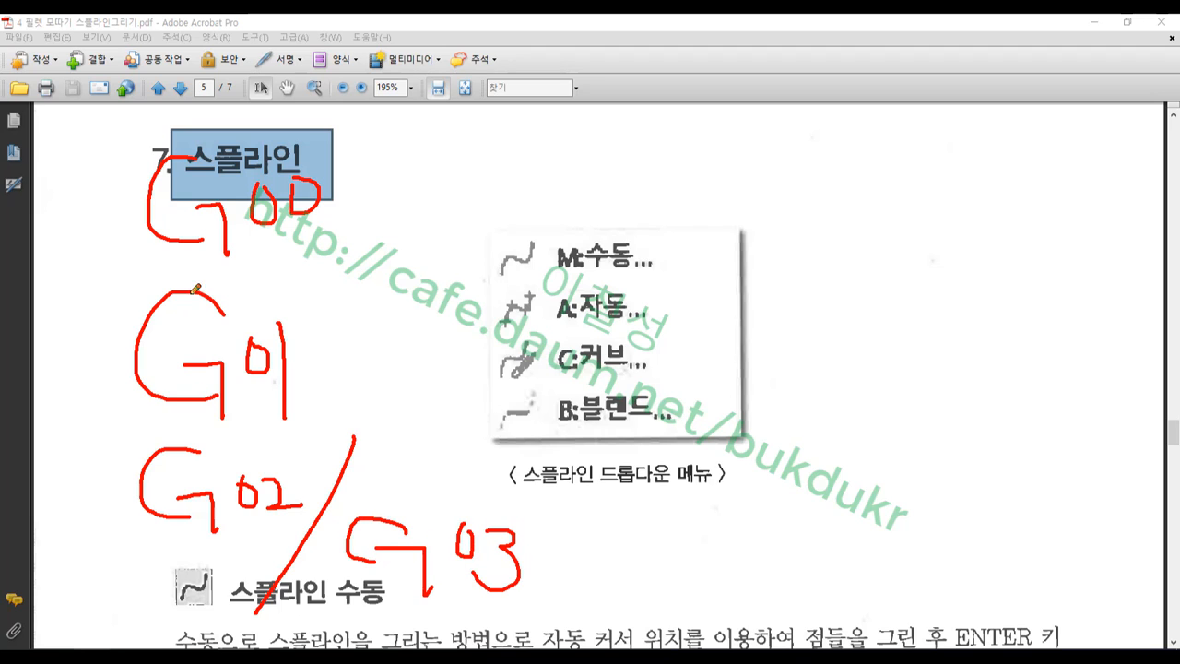
# Draw red dividing lines and a bracket separating the G-code notes
pyautogui.moveTo(98, 270); pyautogui.dragTo(432, 269)
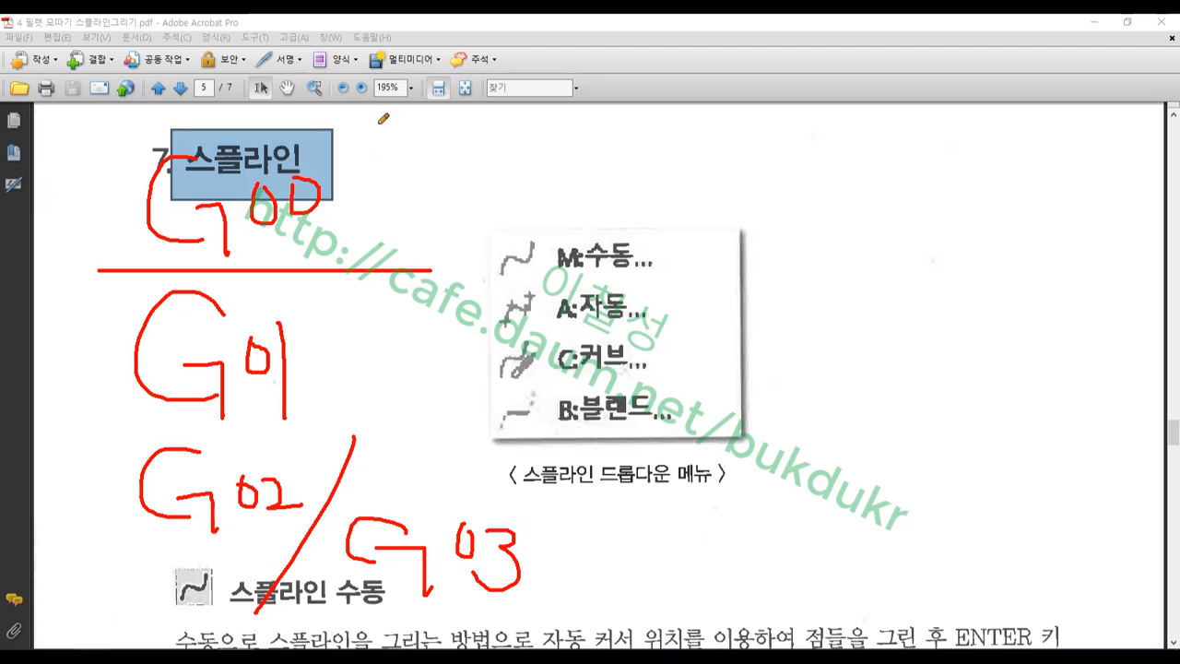
pyautogui.moveTo(117, 307); pyautogui.dragTo(115, 550)
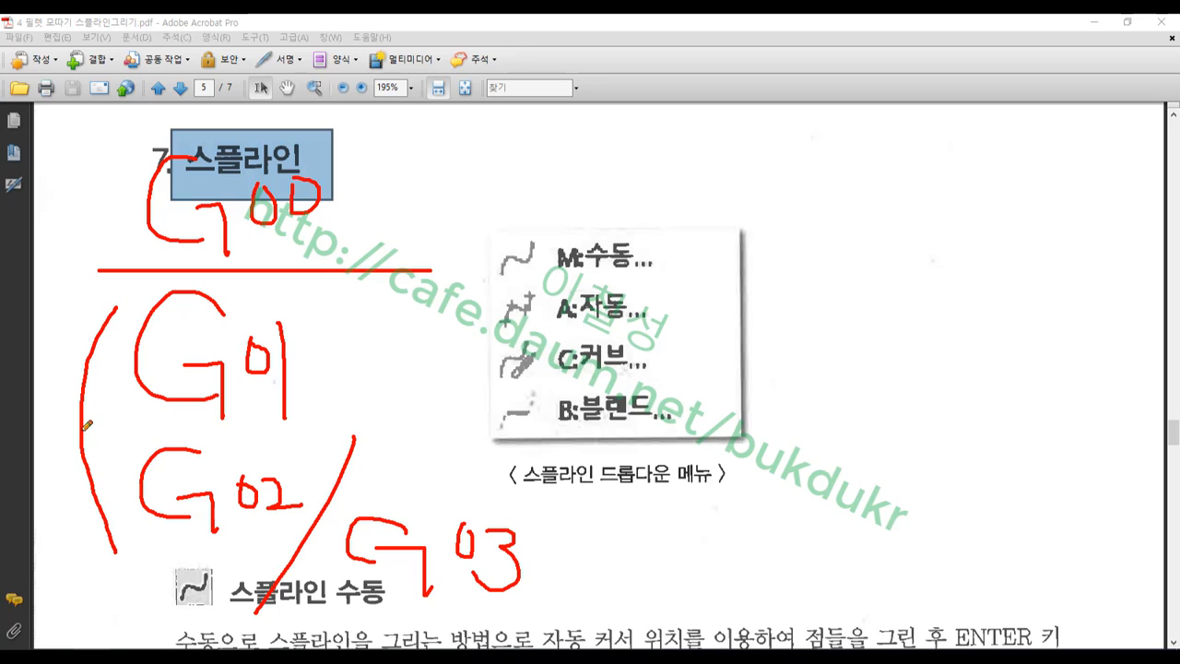
pyautogui.moveTo(83, 428); pyautogui.dragTo(381, 427)
# Underline G03, draw red strokes across the menu image and circle the 스플라인 heading
pyautogui.moveTo(158, 575); pyautogui.dragTo(533, 573)
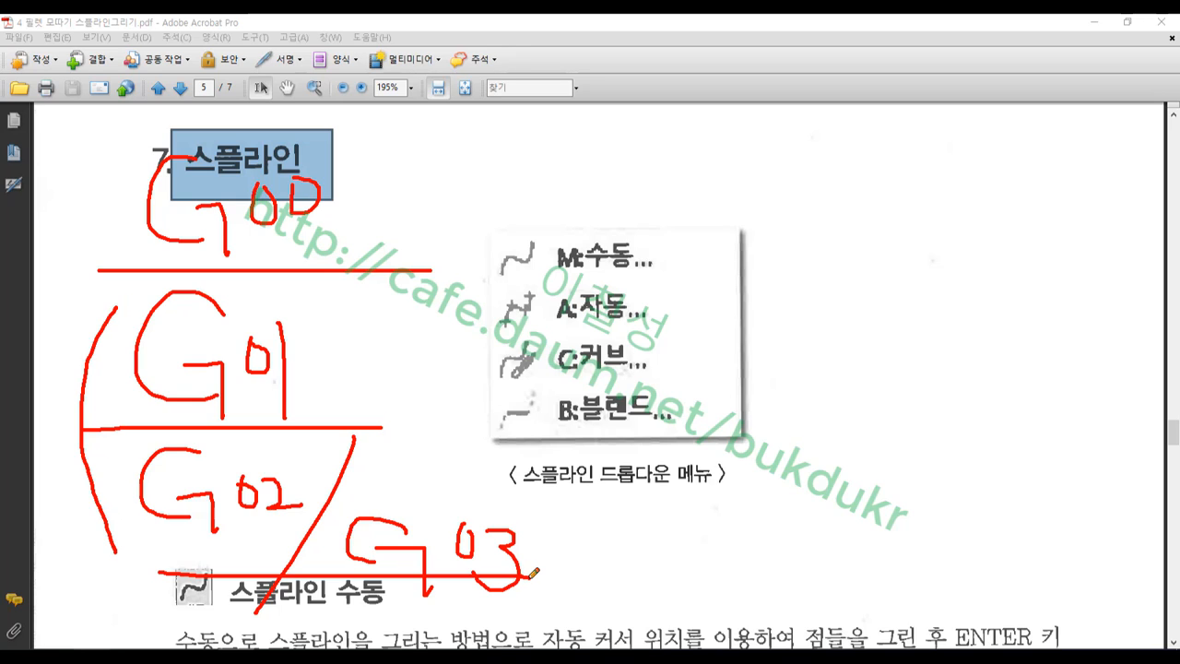
pyautogui.moveTo(519, 293); pyautogui.dragTo(836, 66)
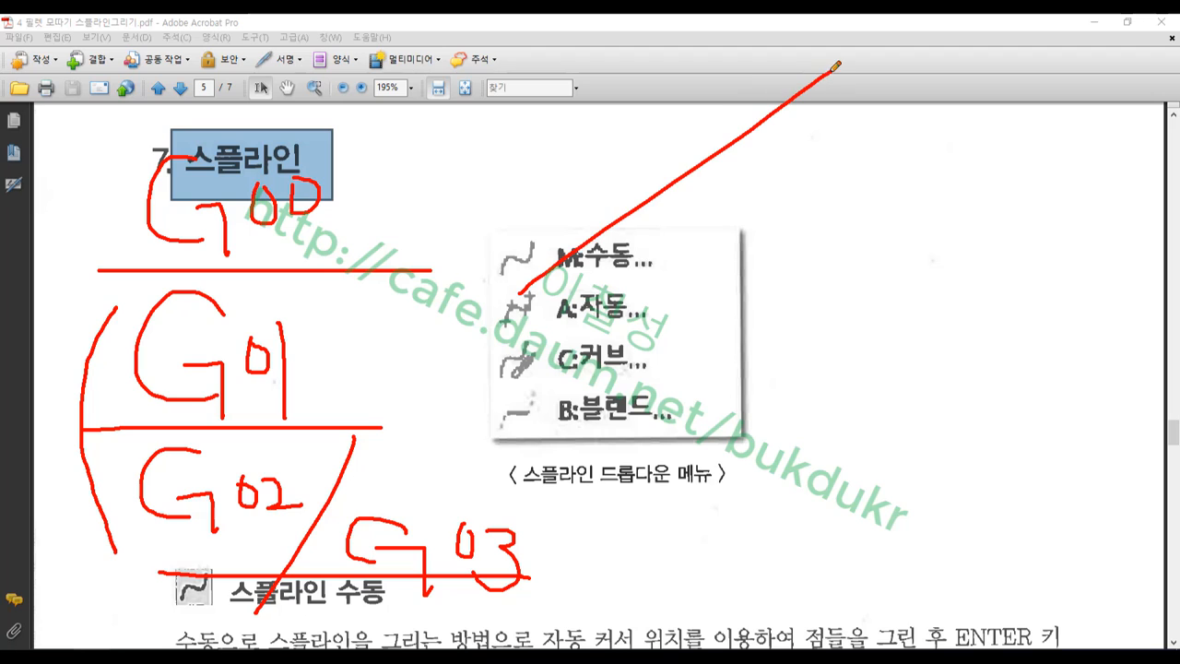
pyautogui.moveTo(692, 223); pyautogui.dragTo(992, 192)
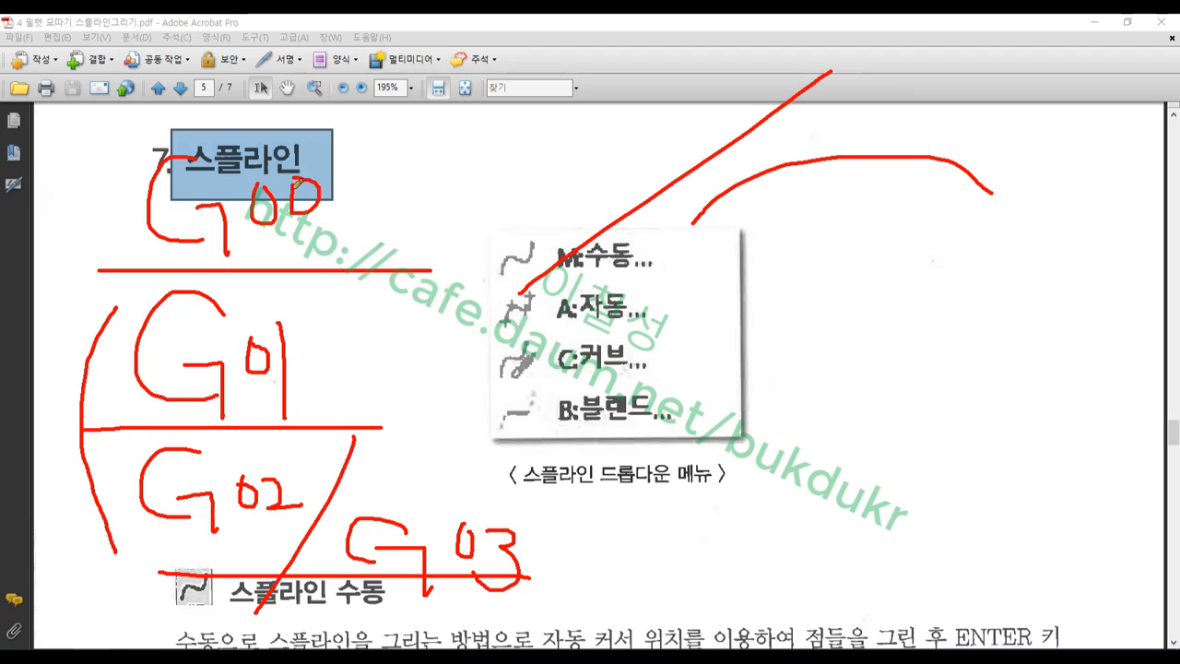
pyautogui.moveTo(293, 182)
pyautogui.mouseDown()
pyautogui.moveTo(189, 164)
pyautogui.moveTo(337, 113)
pyautogui.moveTo(255, 181)
pyautogui.mouseUp()
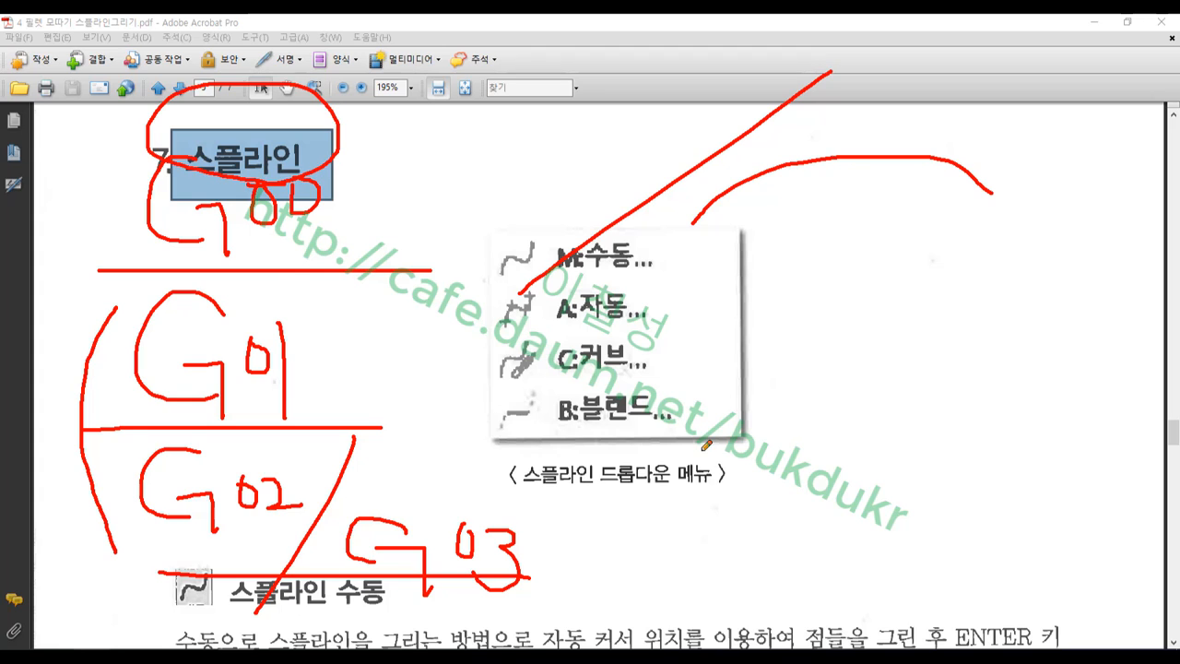
# Draw a wavy red example curve with tick points across the spline menu image
pyautogui.moveTo(489, 458)
pyautogui.mouseDown()
pyautogui.moveTo(783, 359)
pyautogui.moveTo(1112, 281)
pyautogui.mouseUp()
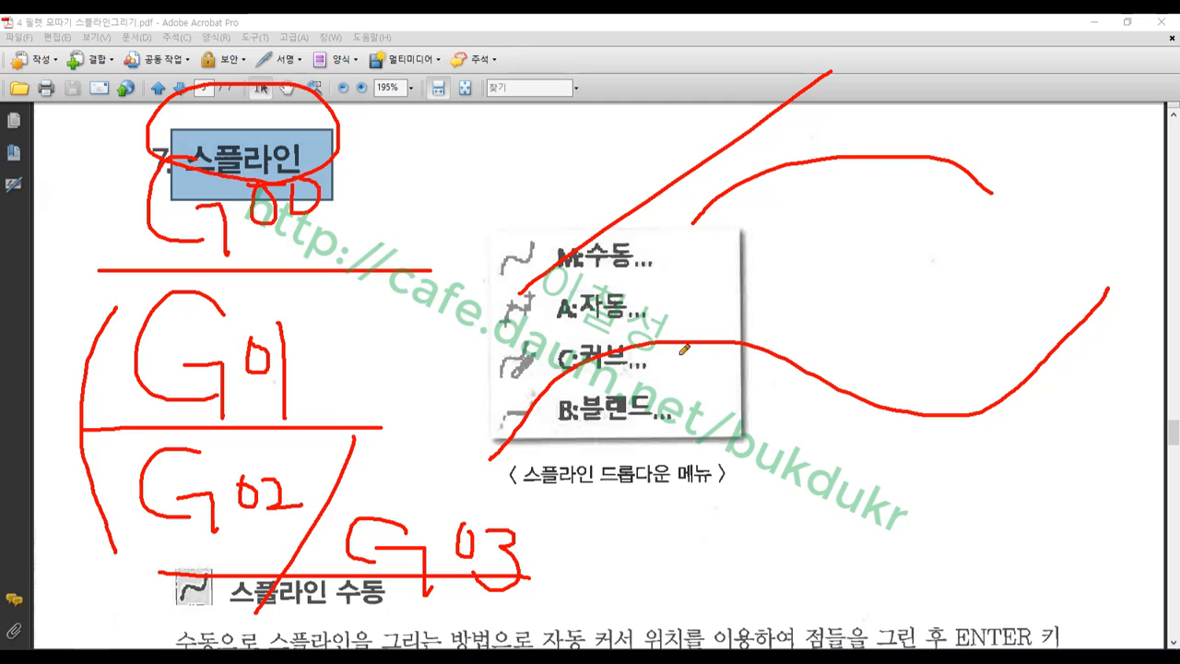
pyautogui.moveTo(510, 423); pyautogui.dragTo(530, 436)
pyautogui.moveTo(564, 341); pyautogui.dragTo(572, 381)
pyautogui.moveTo(524, 418)
pyautogui.mouseDown()
pyautogui.moveTo(538, 396)
pyautogui.moveTo(709, 345)
pyautogui.moveTo(975, 400)
pyautogui.moveTo(1108, 313)
pyautogui.moveTo(1117, 293)
pyautogui.mouseUp()
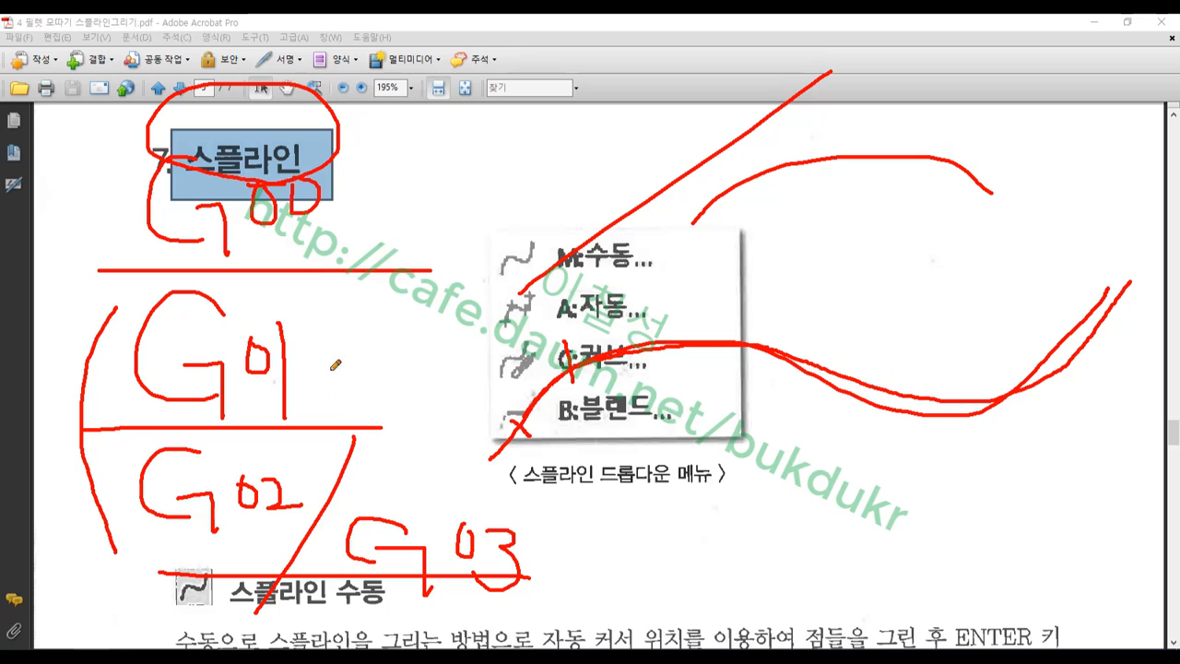
# Underline G01, circle G02 and G03, add an arrow from G01 and underline the heading
pyautogui.moveTo(269, 424)
pyautogui.mouseDown()
pyautogui.moveTo(182, 421)
pyautogui.moveTo(216, 304)
pyautogui.moveTo(302, 392)
pyautogui.mouseUp()
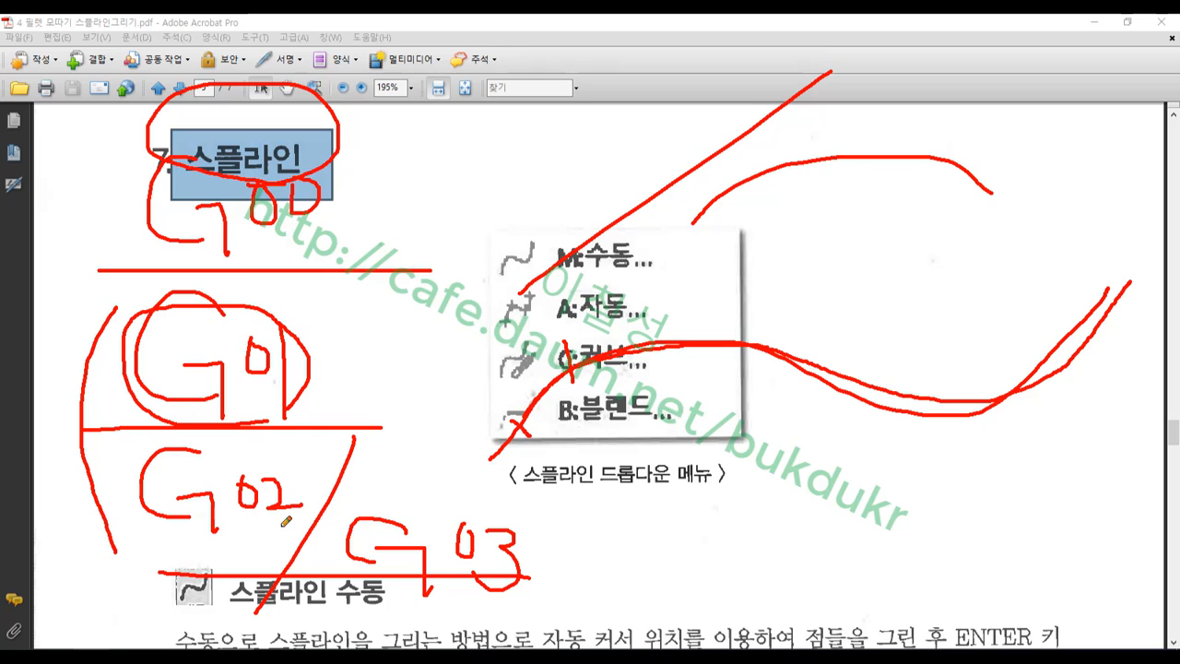
pyautogui.moveTo(282, 526)
pyautogui.mouseDown()
pyautogui.moveTo(145, 465)
pyautogui.moveTo(258, 538)
pyautogui.mouseUp()
pyautogui.moveTo(446, 607)
pyautogui.mouseDown()
pyautogui.moveTo(491, 483)
pyautogui.moveTo(502, 610)
pyautogui.moveTo(446, 607)
pyautogui.mouseUp()
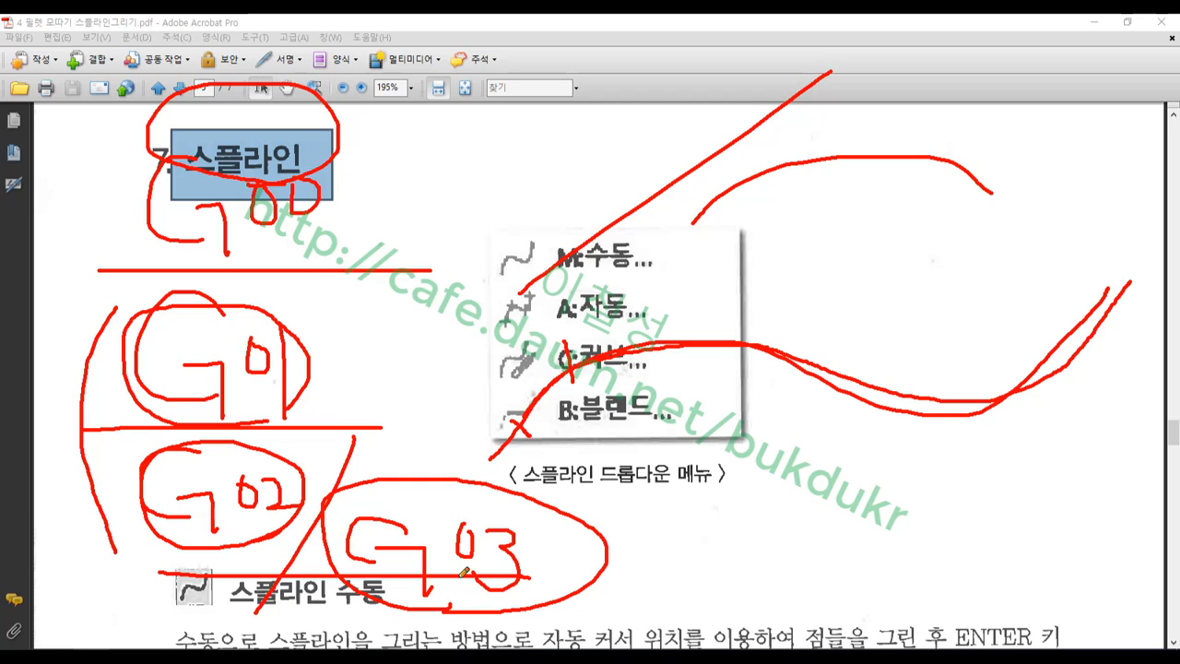
pyautogui.moveTo(328, 369)
pyautogui.mouseDown()
pyautogui.moveTo(419, 373)
pyautogui.moveTo(384, 354)
pyautogui.mouseUp()
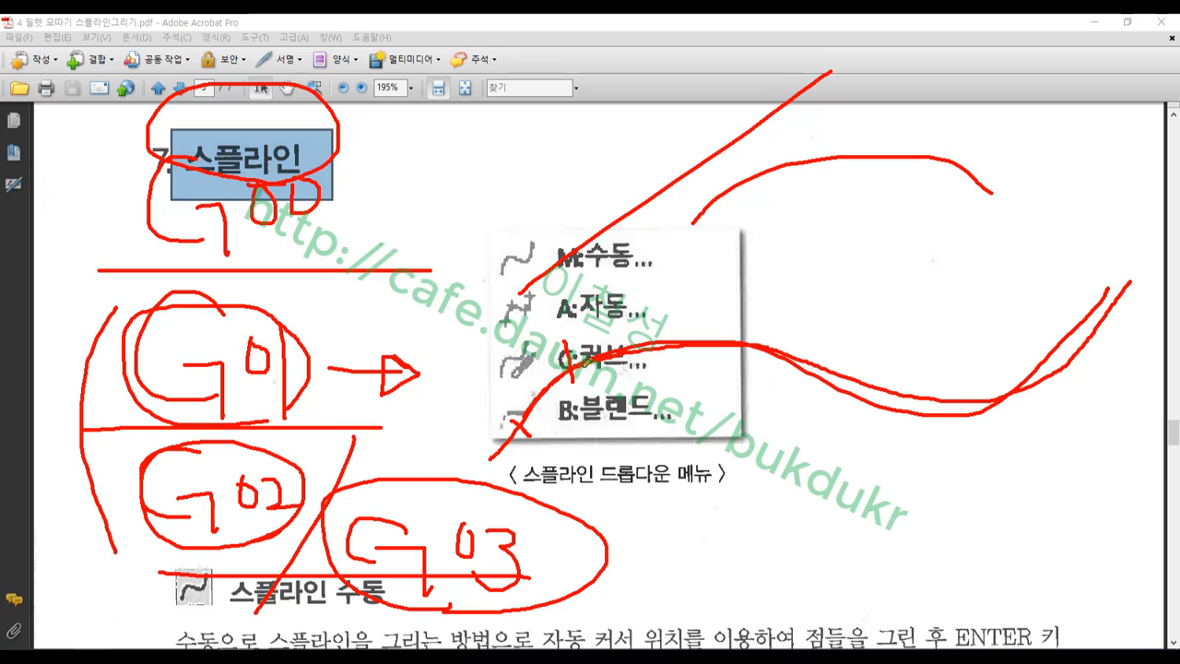
pyautogui.moveTo(135, 186); pyautogui.dragTo(346, 188)
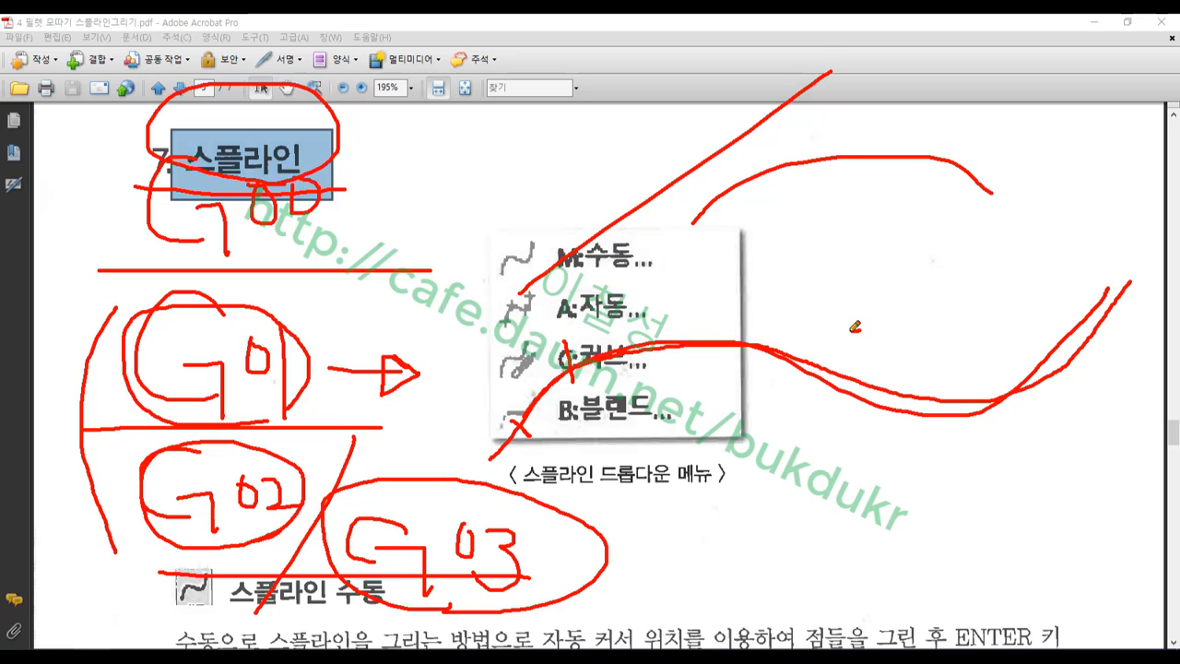
# Sketch a red circle right of the menu image, then clear all pen drawings
pyautogui.moveTo(853, 328)
pyautogui.mouseDown()
pyautogui.moveTo(921, 221)
pyautogui.moveTo(949, 345)
pyautogui.moveTo(847, 323)
pyautogui.moveTo(826, 262)
pyautogui.moveTo(905, 212)
pyautogui.moveTo(970, 293)
pyautogui.moveTo(893, 347)
pyautogui.moveTo(843, 304)
pyautogui.mouseUp()
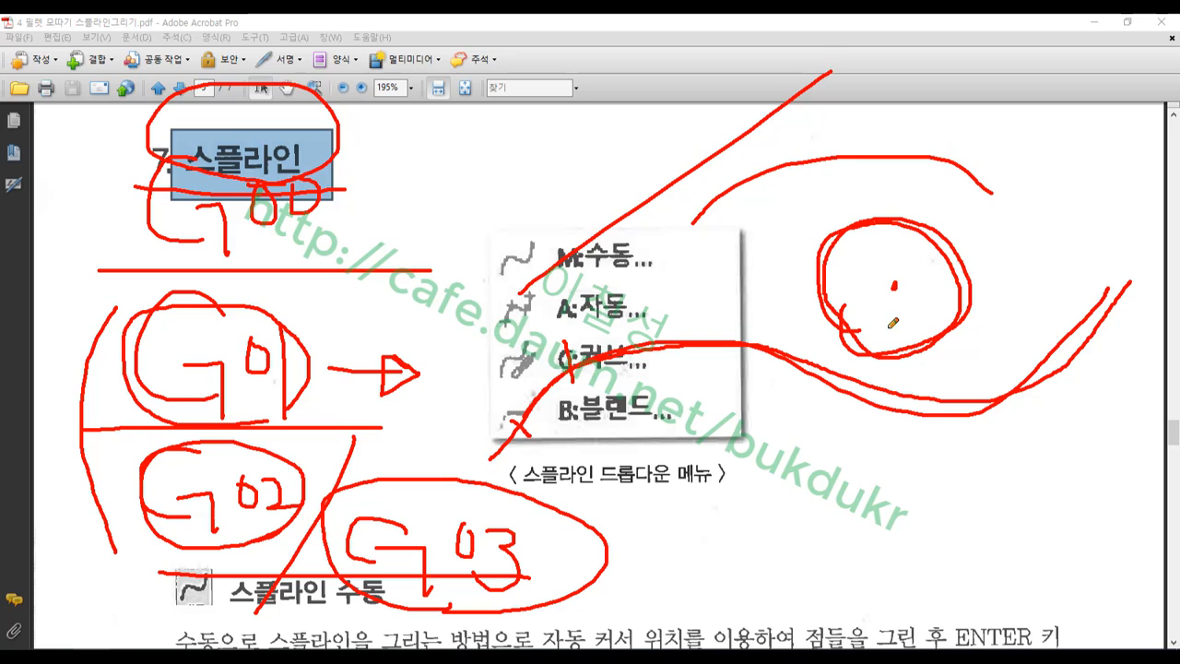
pyautogui.moveTo(871, 341)
pyautogui.mouseDown()
pyautogui.moveTo(831, 313)
pyautogui.moveTo(829, 245)
pyautogui.moveTo(903, 219)
pyautogui.moveTo(959, 247)
pyautogui.moveTo(966, 313)
pyautogui.moveTo(902, 350)
pyautogui.moveTo(857, 336)
pyautogui.mouseUp()
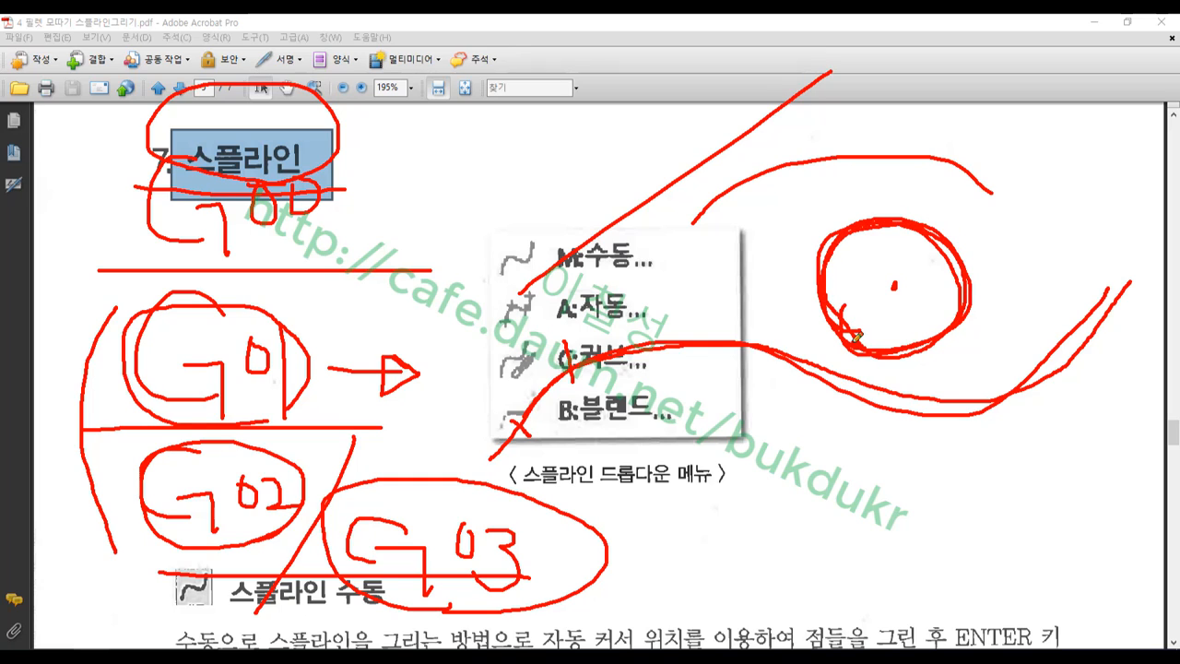
pyautogui.rightClick(769, 241)
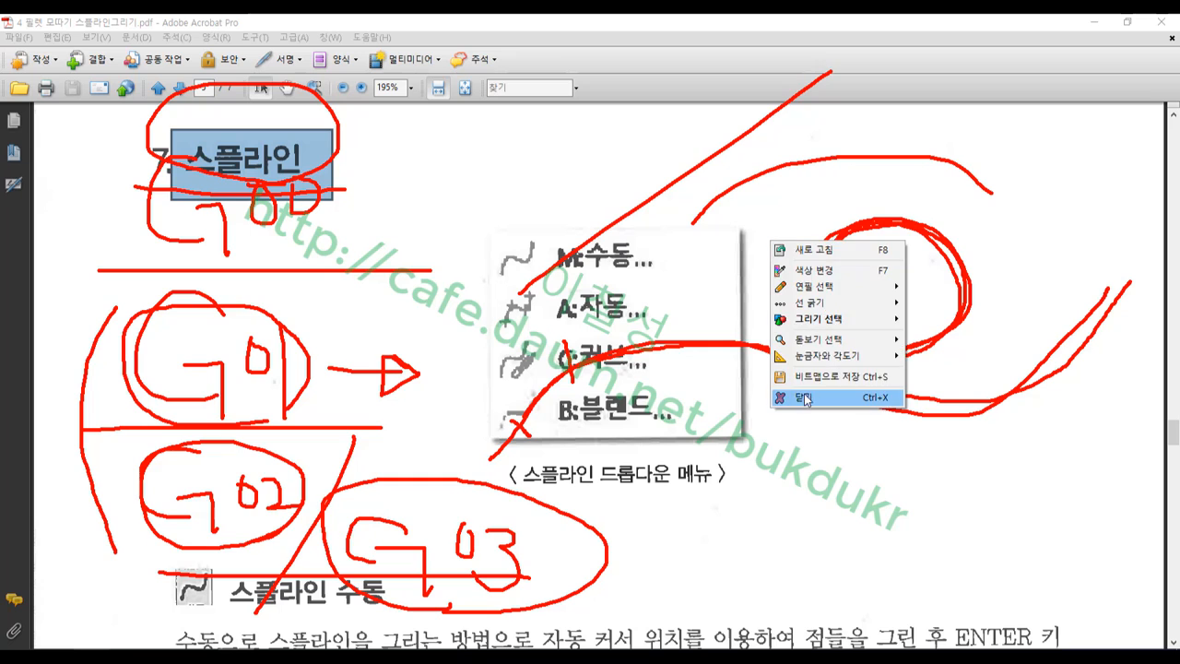
pyautogui.click(809, 402)
# Box the 스플라인 수동 heading, its icon and the opening explanation text
pyautogui.scroll(-8, 589, 324)
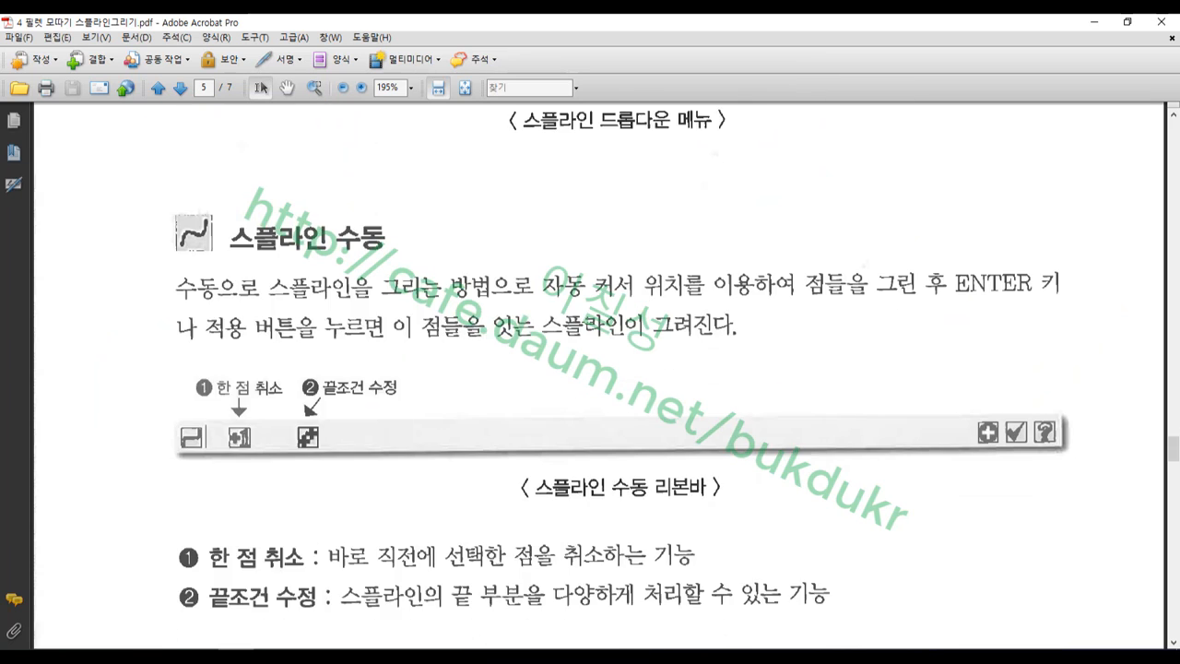
pyautogui.moveTo(152, 226); pyautogui.dragTo(351, 276)
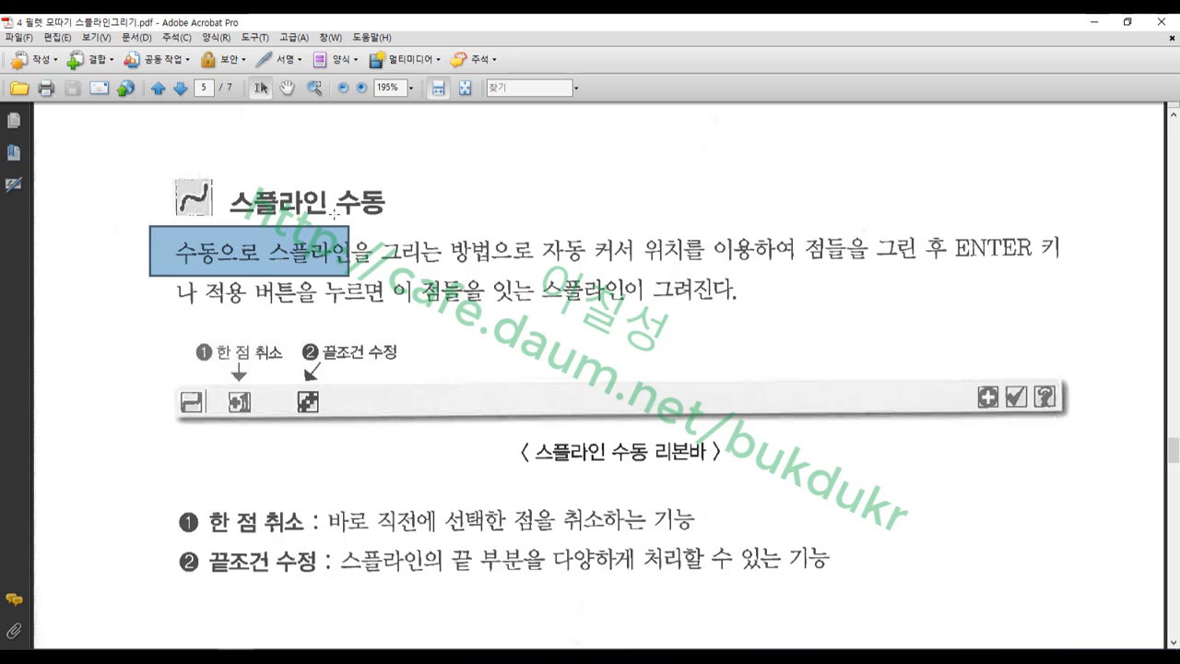
pyautogui.moveTo(163, 144); pyautogui.dragTo(426, 221)
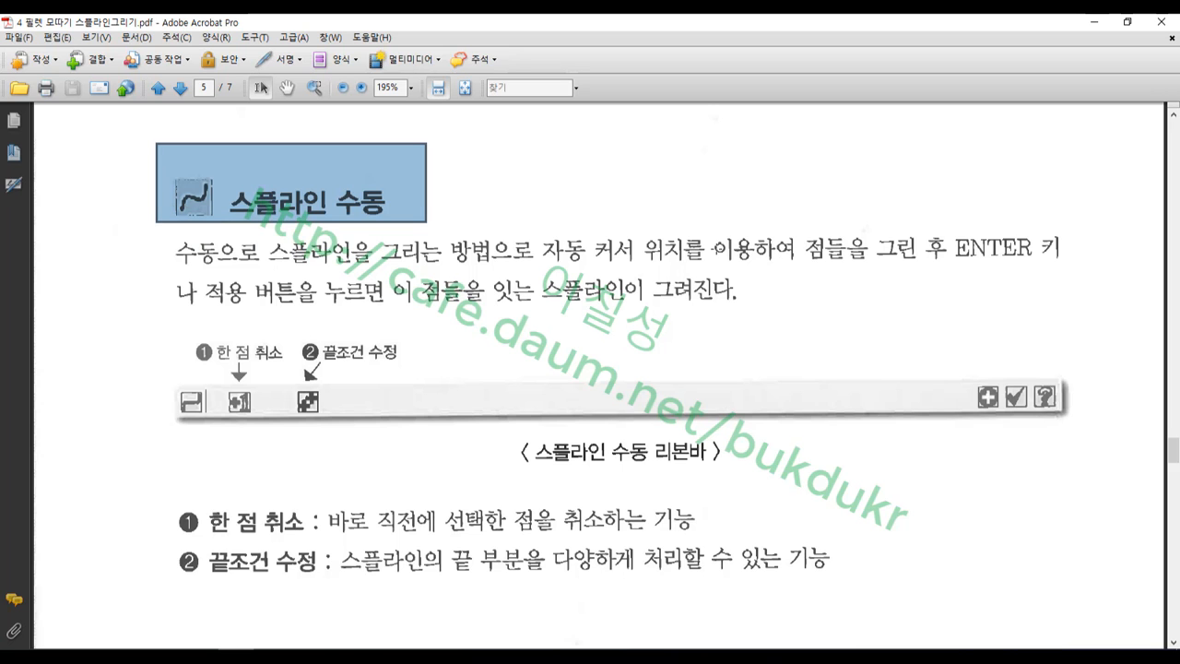
# On page 6, box points ①, ②, the peak, the right slope and end point ③ of the curve
pyautogui.scroll(-10, 488, 349)
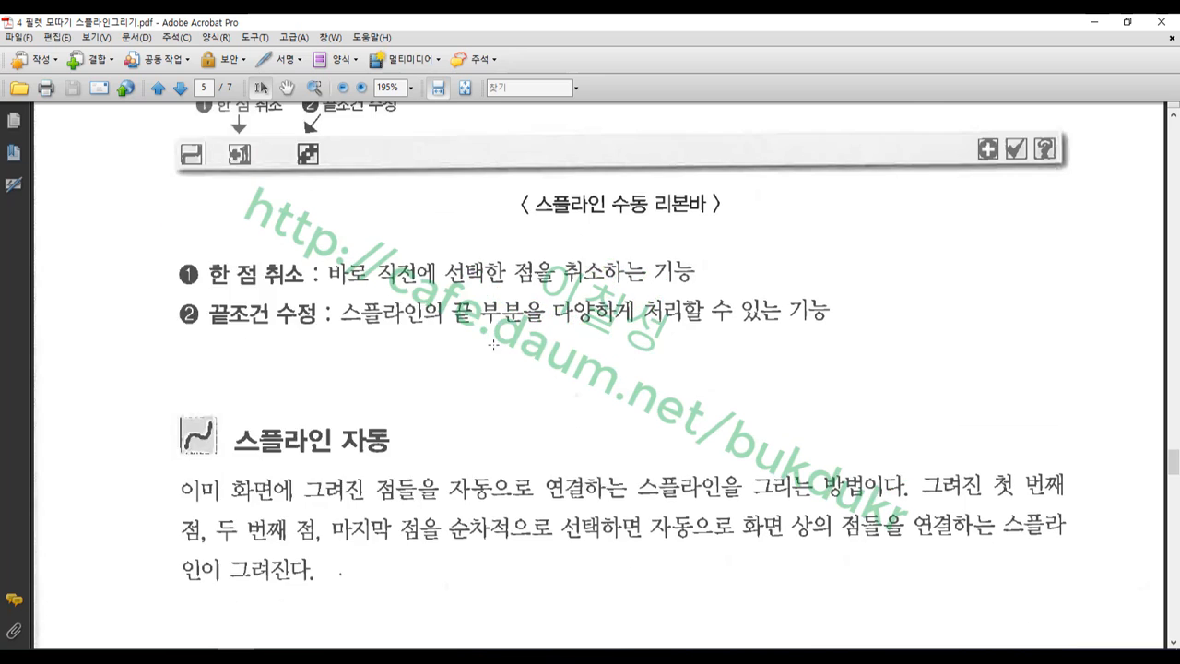
pyautogui.scroll(-6, 499, 339)
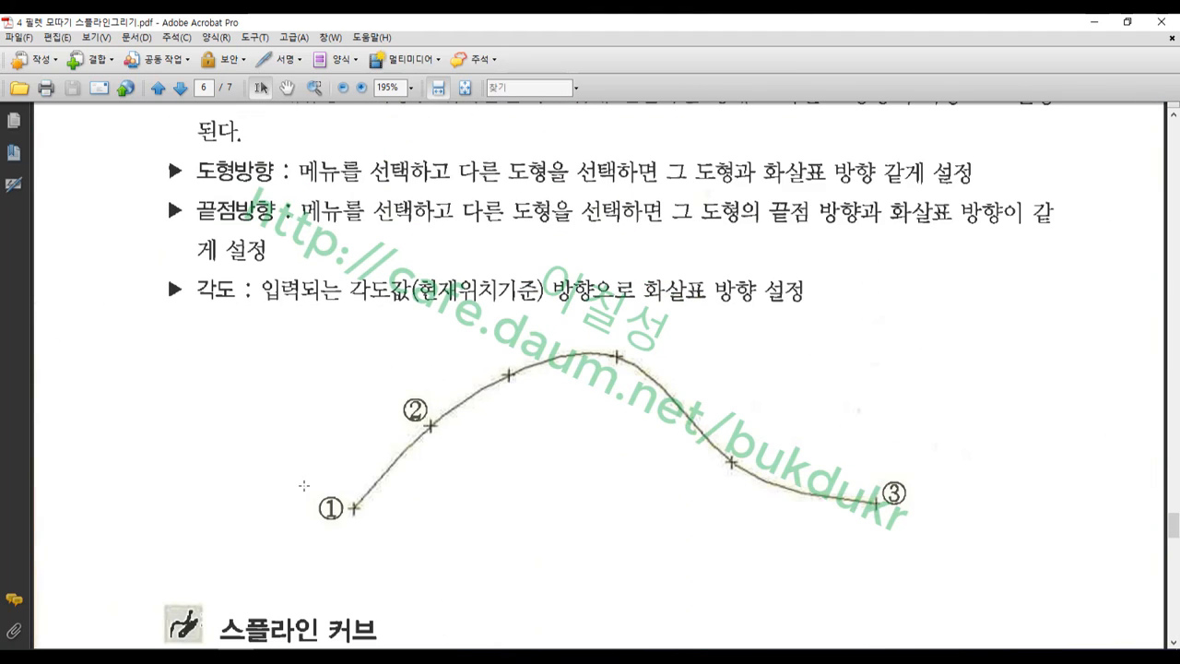
pyautogui.moveTo(303, 485); pyautogui.dragTo(409, 555)
pyautogui.moveTo(405, 390); pyautogui.dragTo(471, 472)
pyautogui.moveTo(507, 321); pyautogui.dragTo(583, 388)
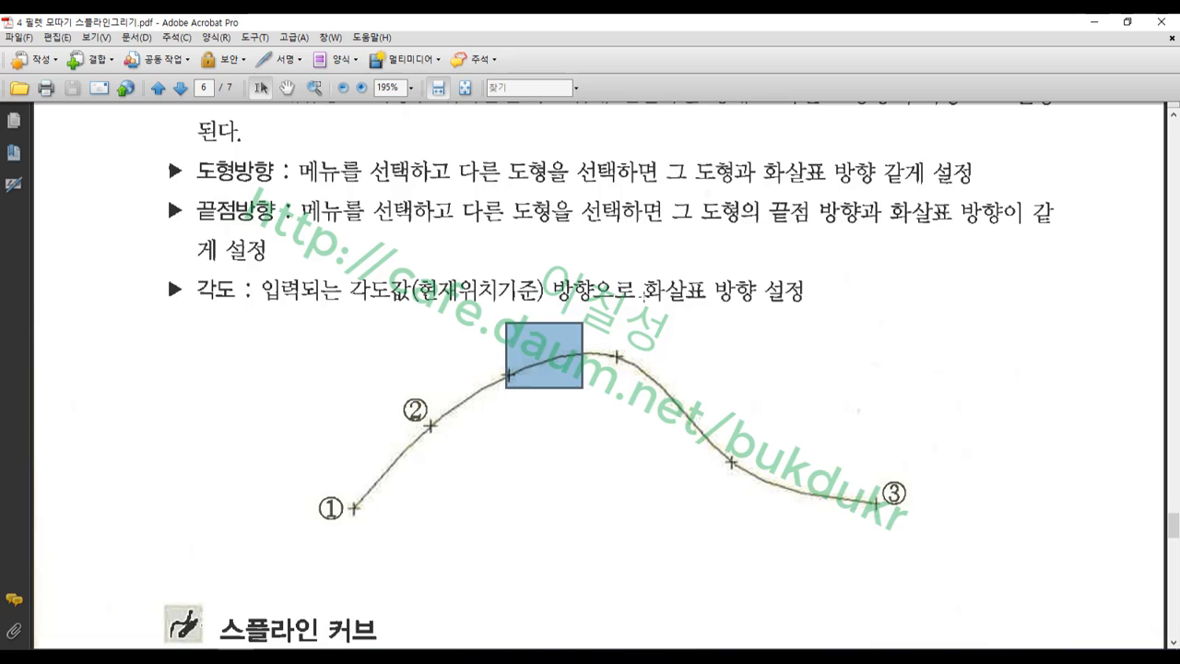
pyautogui.moveTo(660, 306); pyautogui.dragTo(708, 389)
pyautogui.moveTo(880, 434); pyautogui.dragTo(935, 517)
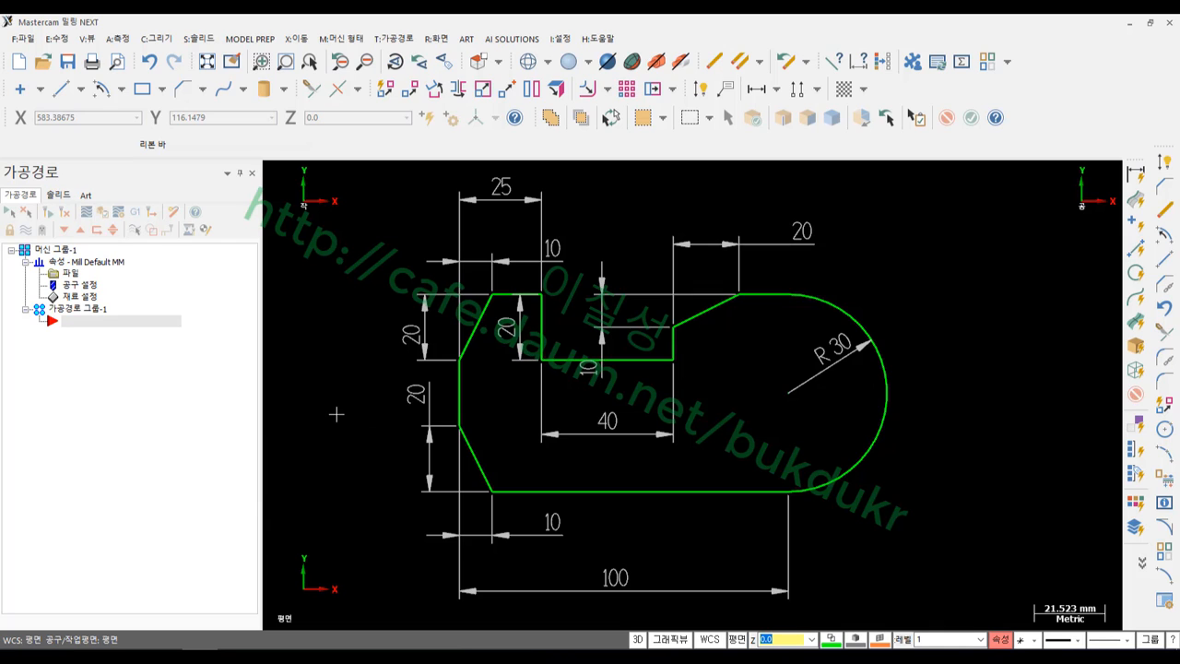
# Start the manual spline command from C:그리기 > S:스플라인 > M:수동
pyautogui.scroll(-4, 336, 415)
pyautogui.scroll(5, 739, 378)
pyautogui.scroll(-6, 586, 389)
pyautogui.scroll(5, 590, 390)
pyautogui.scroll(-4, 590, 389)
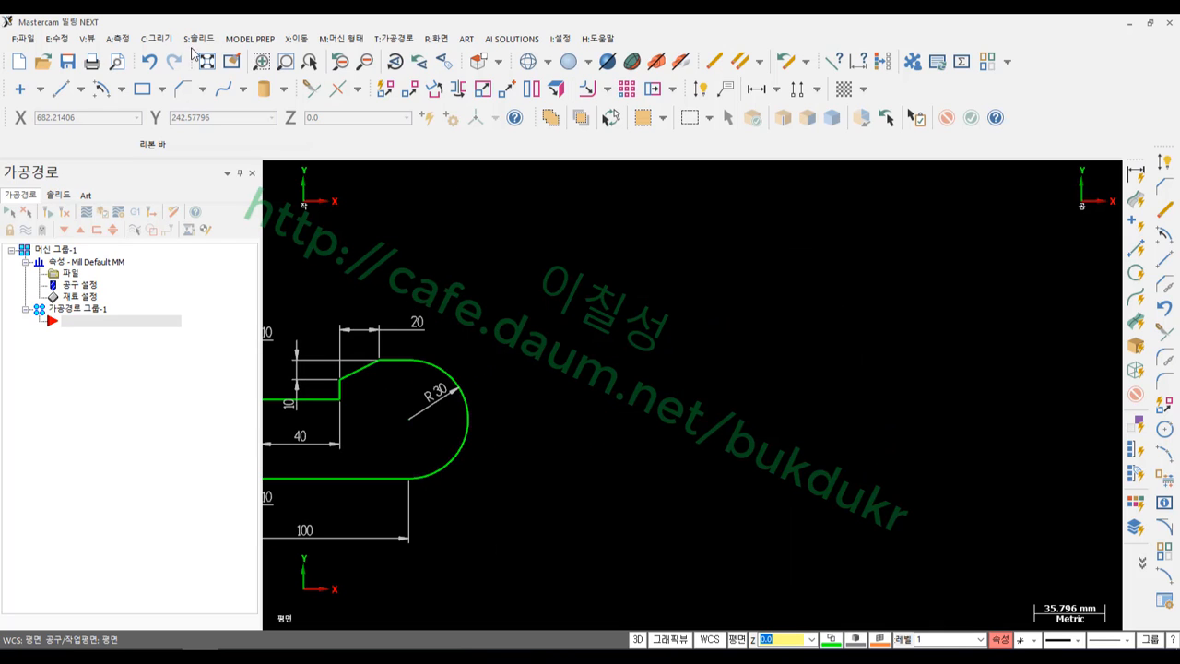
pyautogui.click(157, 39)
pyautogui.moveTo(188, 136)
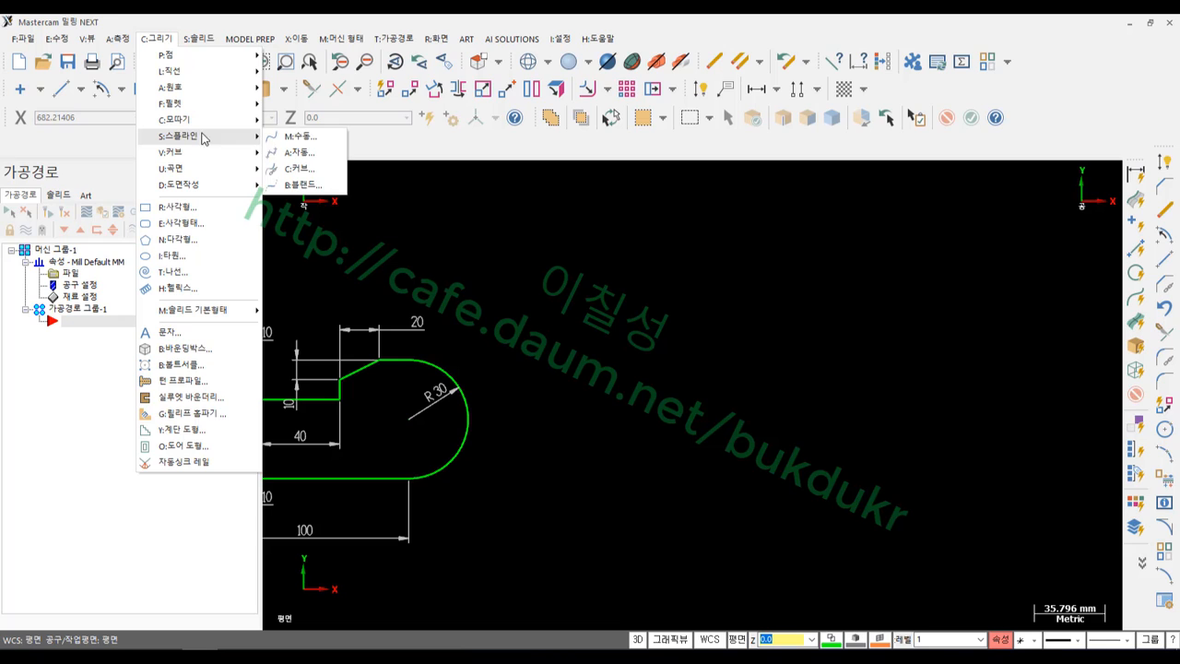
pyautogui.click(293, 139)
# Draw a wavy two-peaked spline through five points right of the profile and accept it
pyautogui.click(580, 457)
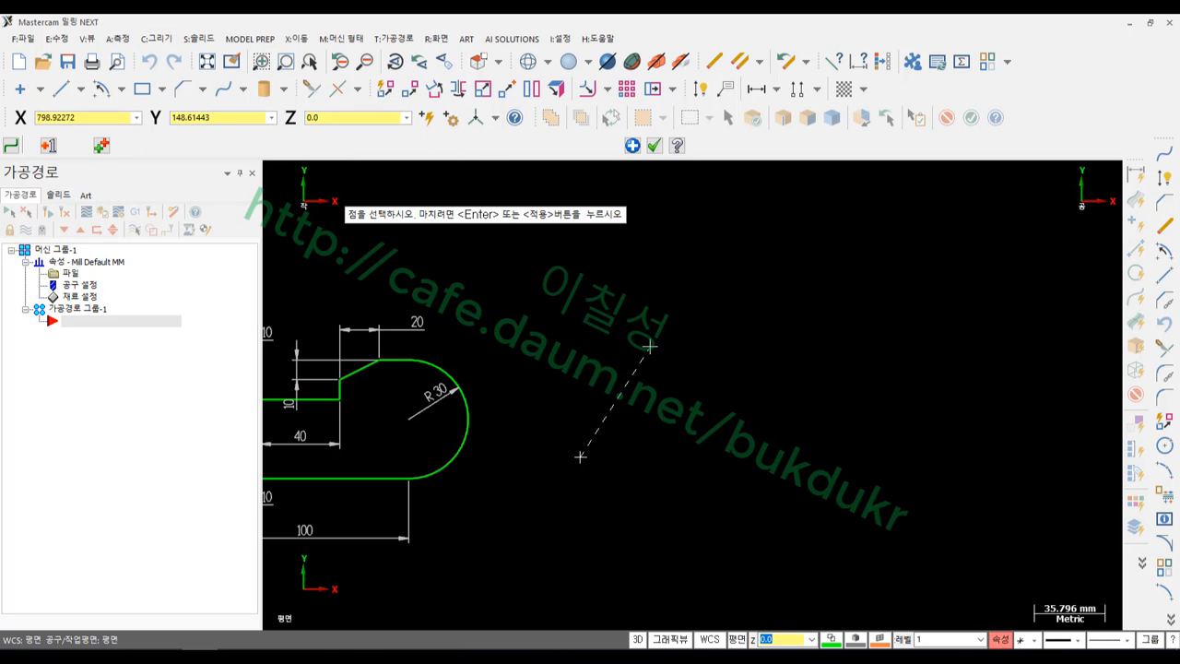
pyautogui.click(661, 314)
pyautogui.click(769, 481)
pyautogui.click(844, 322)
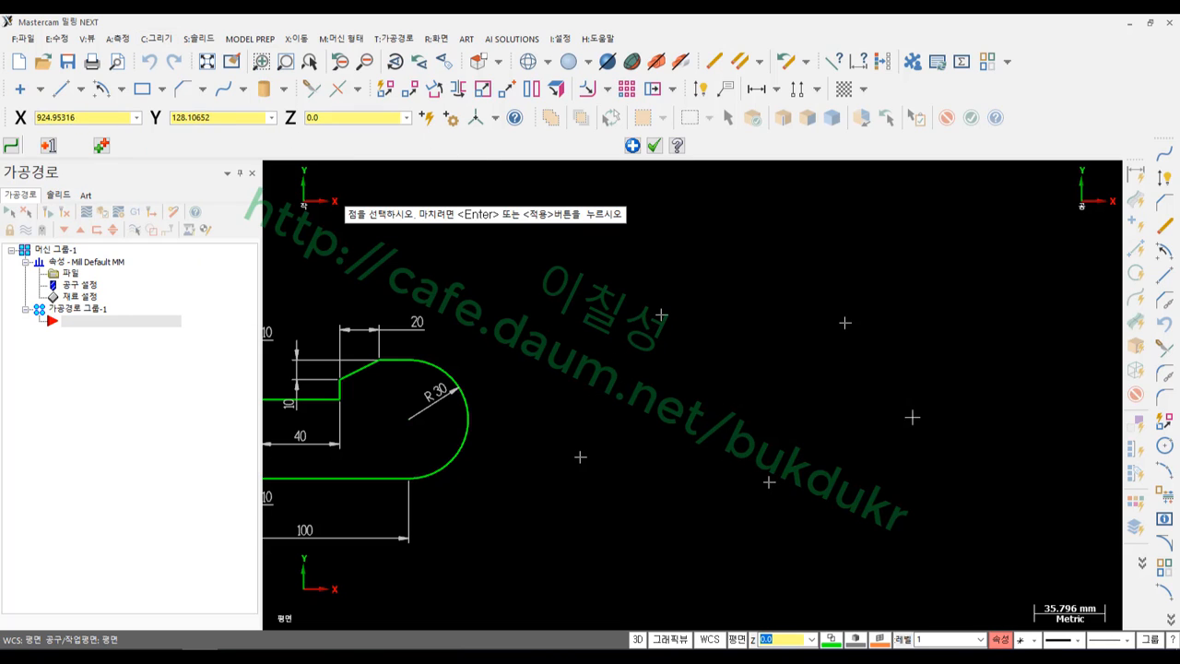
pyautogui.click(941, 495)
pyautogui.press('Return')
pyautogui.scroll(2, 965, 386)
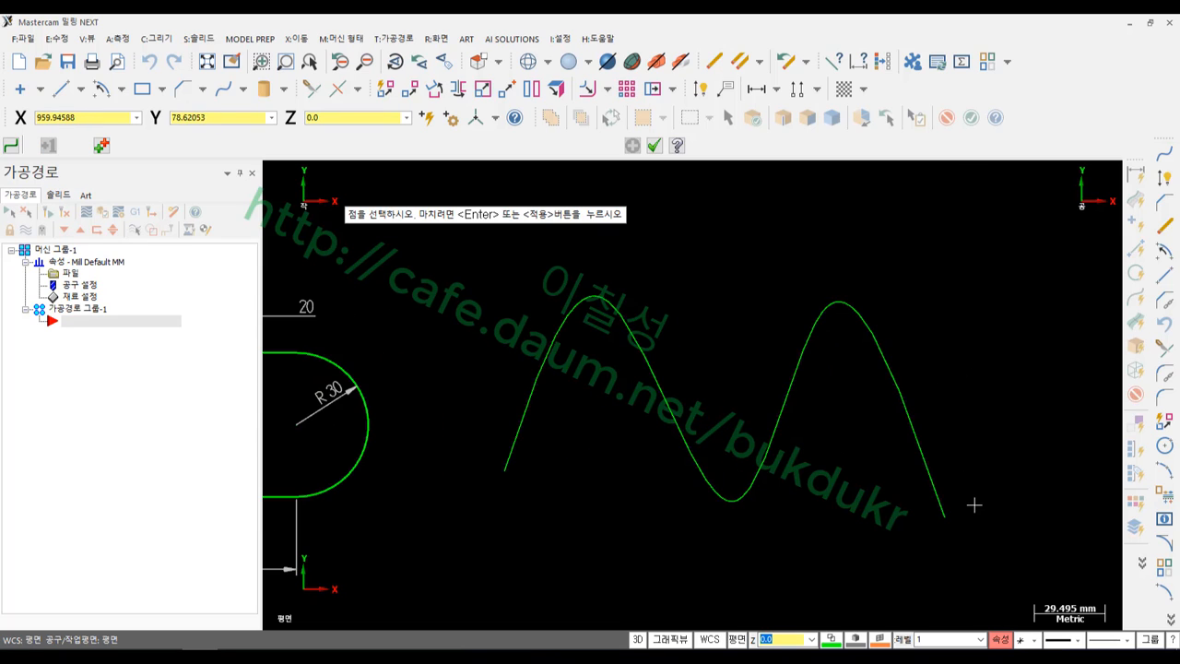
pyautogui.scroll(1, 973, 498)
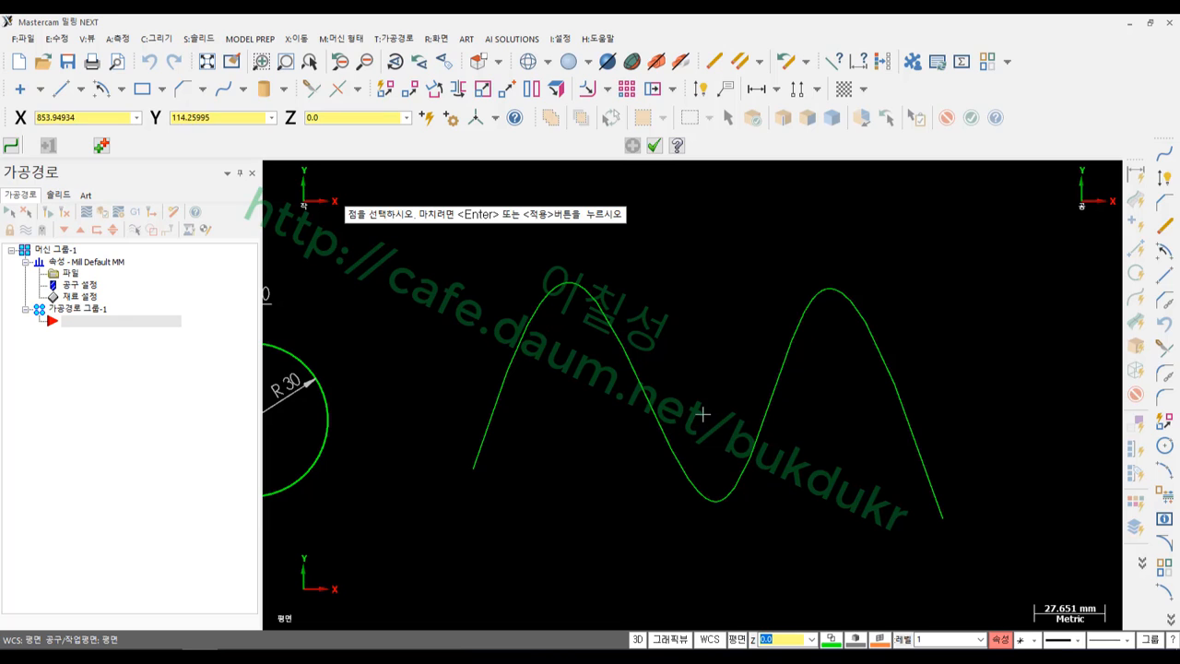
pyautogui.click(655, 145)
# Start the Point tool for placing loose points on the drawing
pyautogui.scroll(-3, 609, 479)
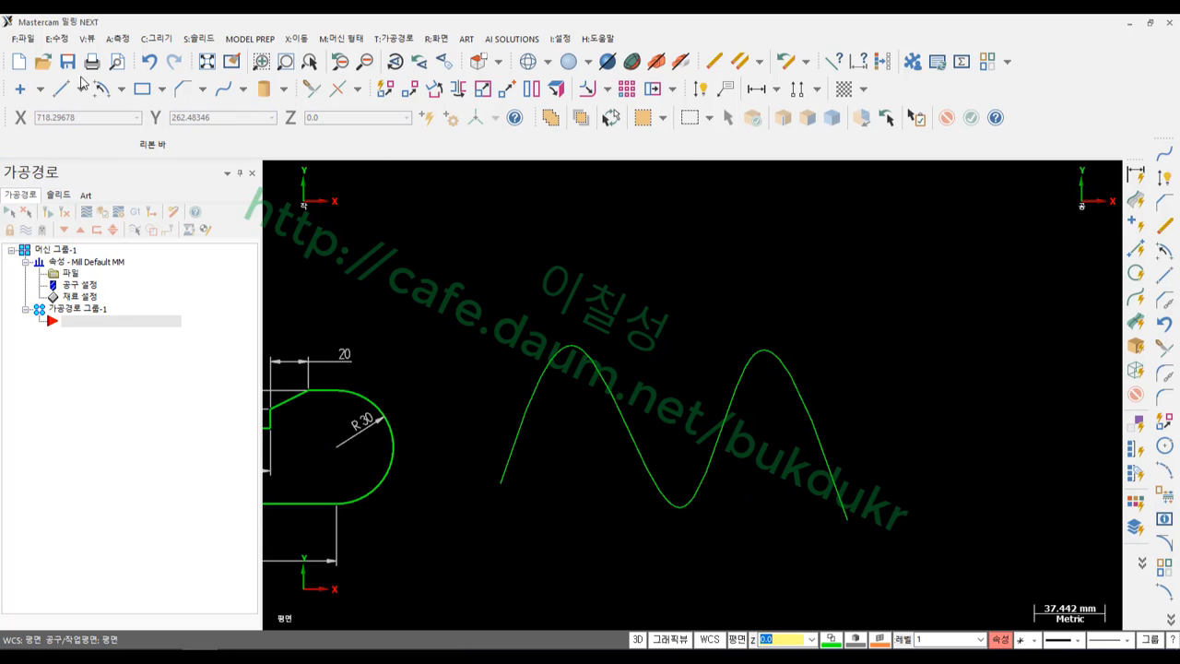
pyautogui.click(22, 89)
pyautogui.scroll(-1, 665, 492)
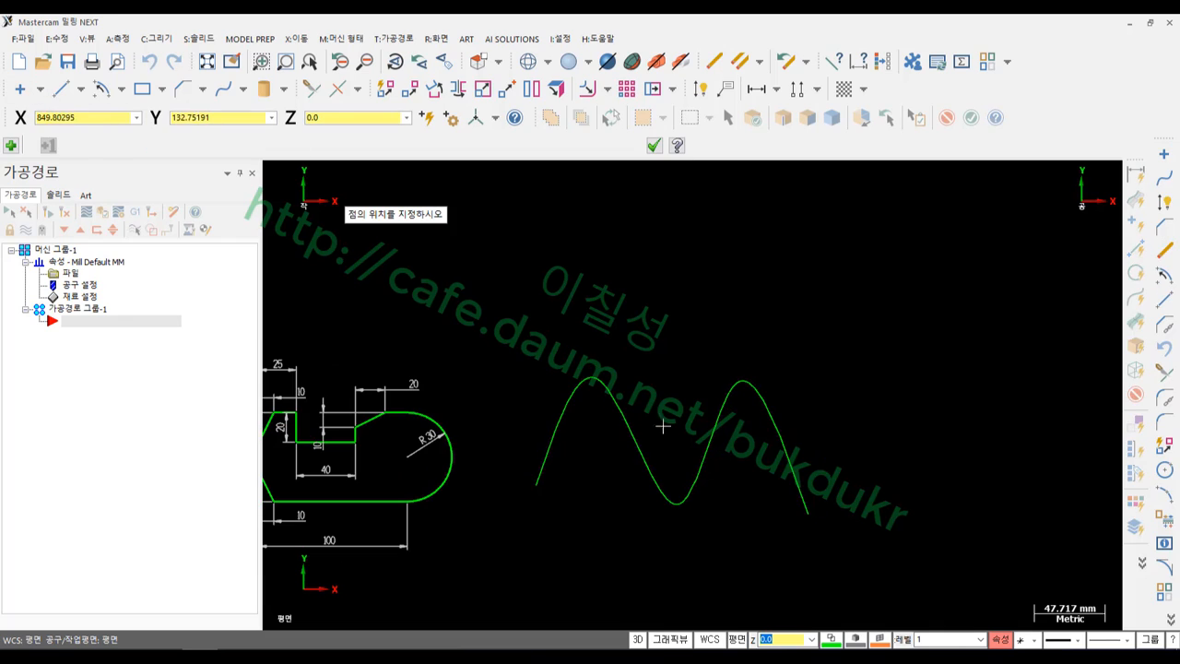
# Place ten points arching above the wavy curve and finish the manual spline
pyautogui.click(548, 337)
pyautogui.click(600, 298)
pyautogui.click(670, 338)
pyautogui.click(754, 328)
pyautogui.click(798, 288)
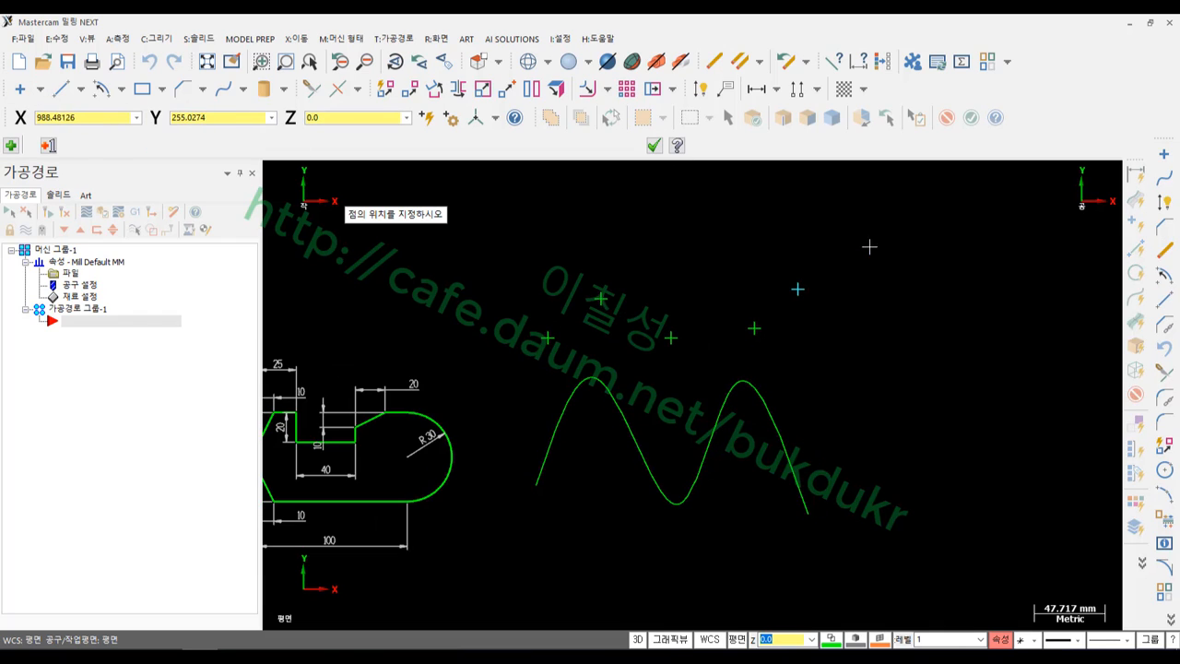
pyautogui.click(869, 246)
pyautogui.click(936, 273)
pyautogui.click(982, 363)
pyautogui.click(1018, 433)
pyautogui.click(1058, 502)
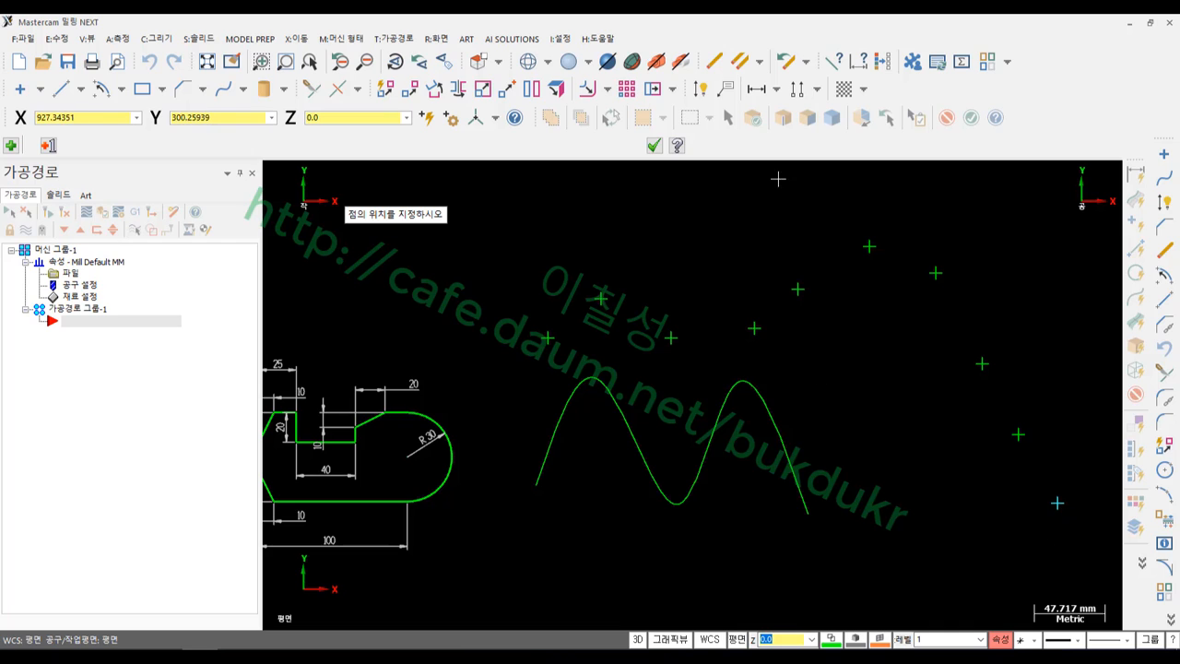
pyautogui.click(653, 145)
pyautogui.scroll(2, 1098, 341)
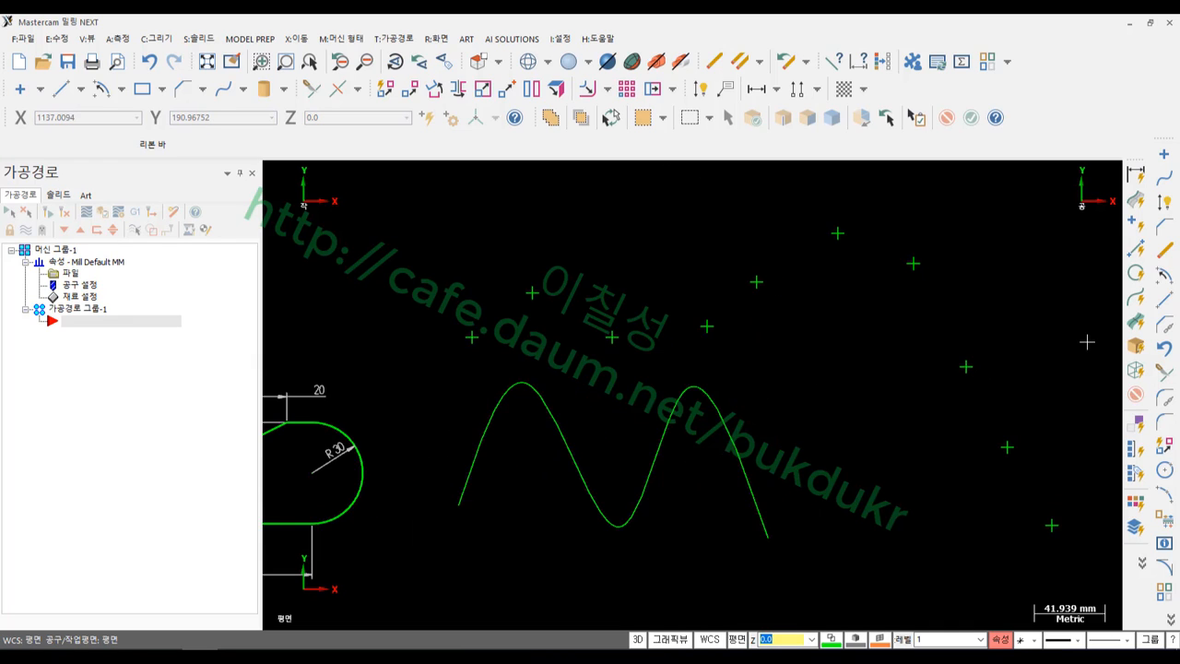
# Draw an automatic spline from the leftmost point to the last point at lower right
pyautogui.click(157, 39)
pyautogui.moveTo(237, 138)
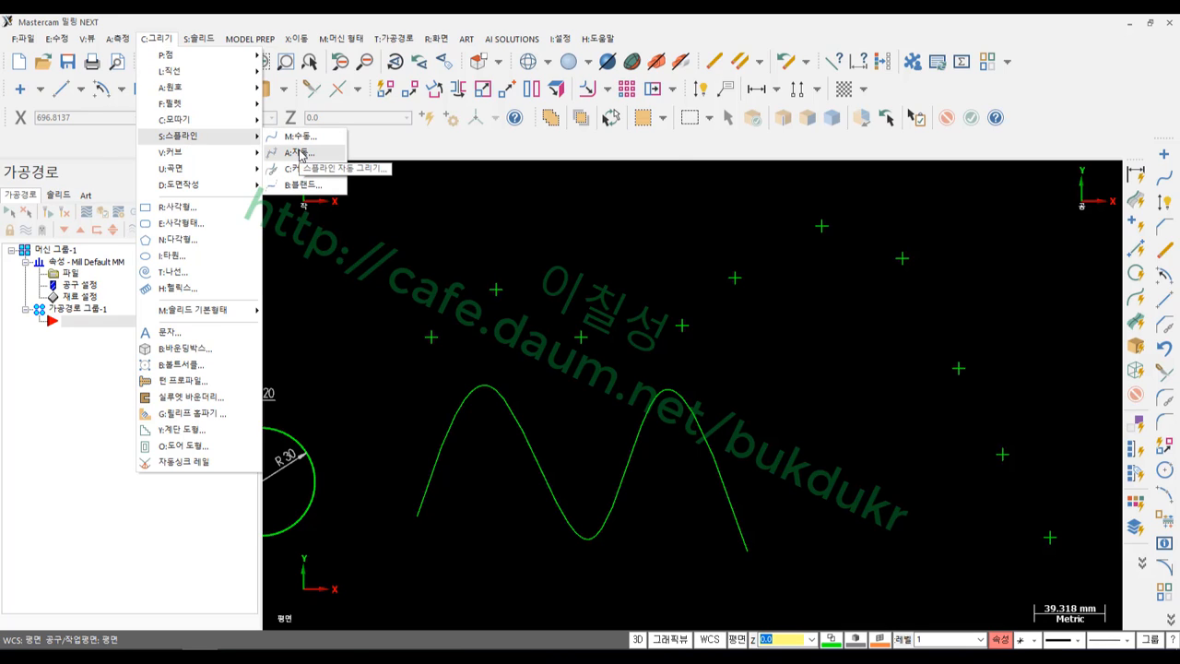
pyautogui.click(299, 153)
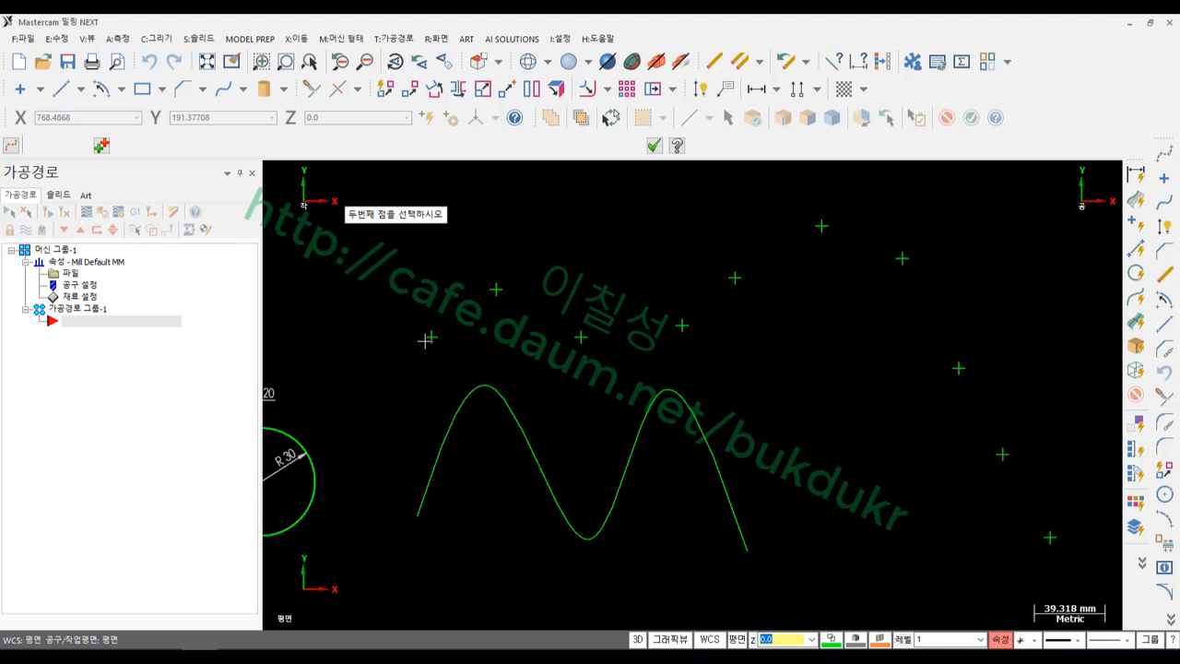
pyautogui.click(493, 290)
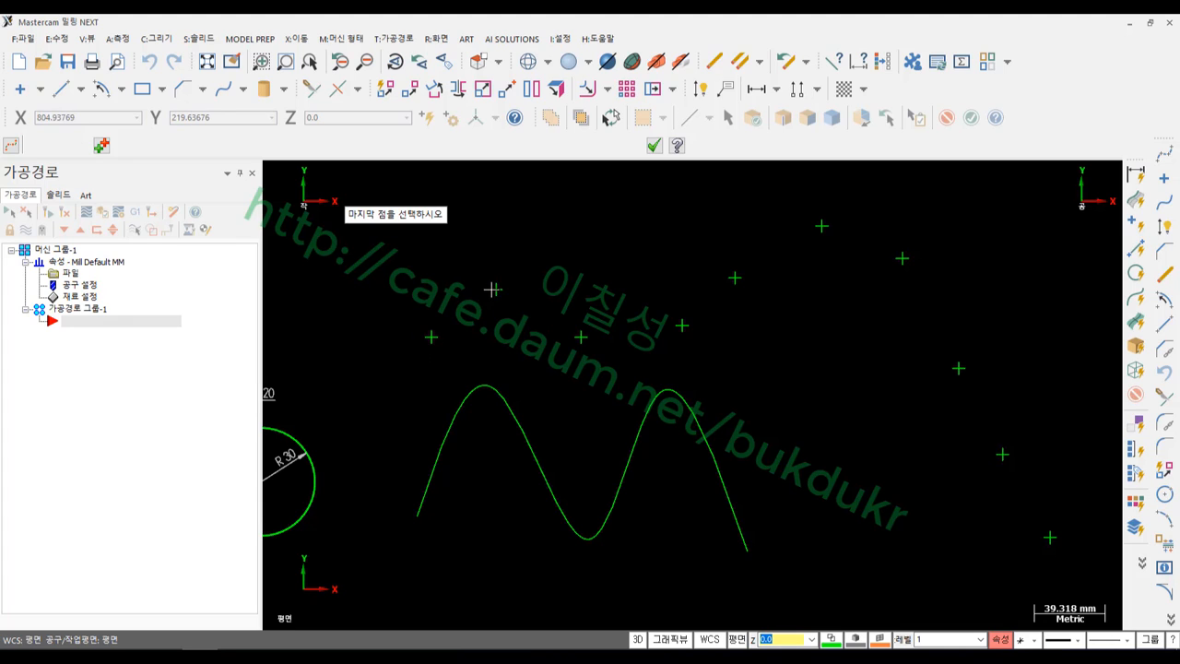
pyautogui.click(1050, 537)
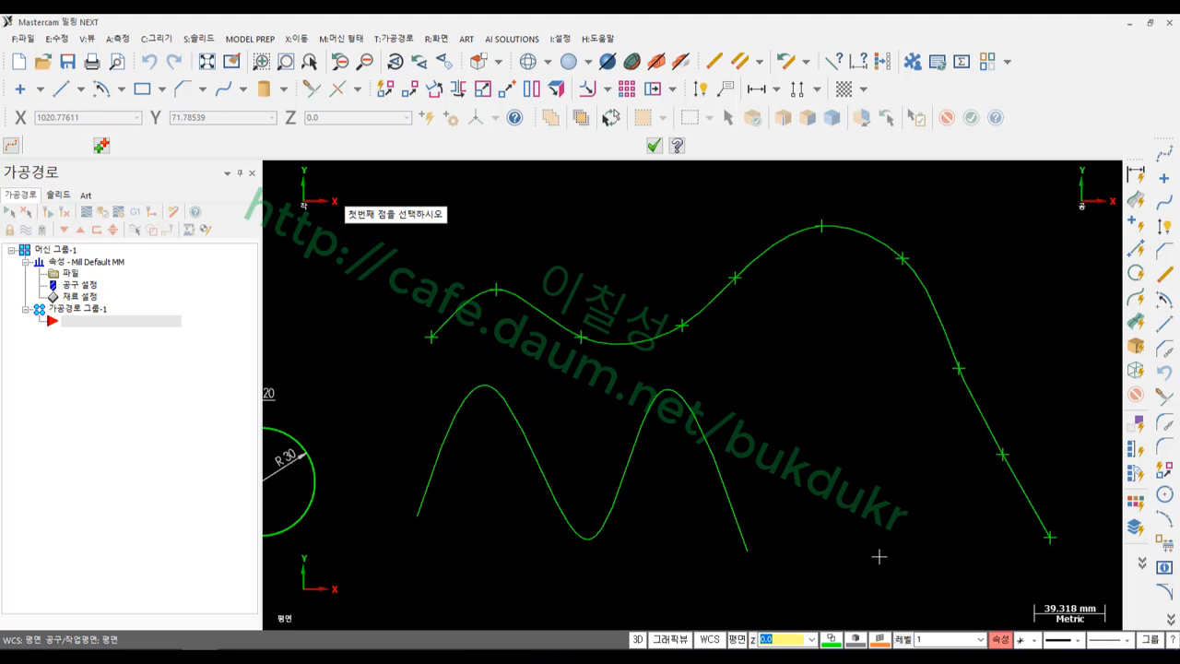
pyautogui.click(654, 146)
pyautogui.scroll(-1, 687, 314)
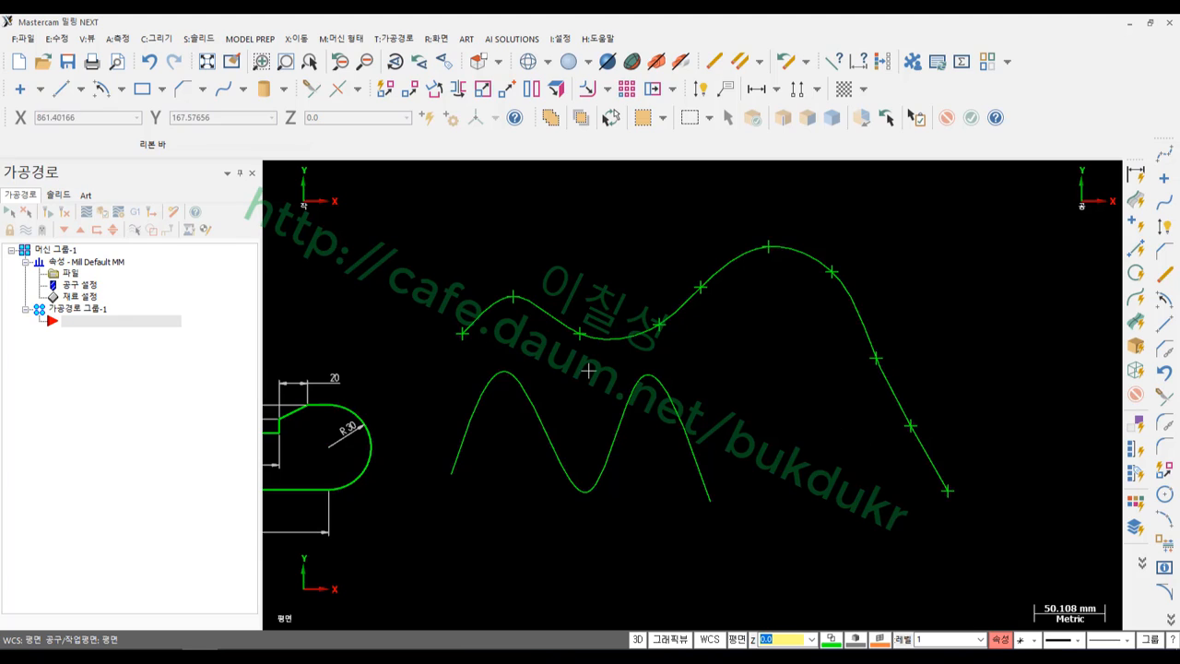
# Select the lower and upper splines to inspect them, deselect, and start Line Endpoints
pyautogui.scroll(-1, 533, 378)
pyautogui.click(535, 376)
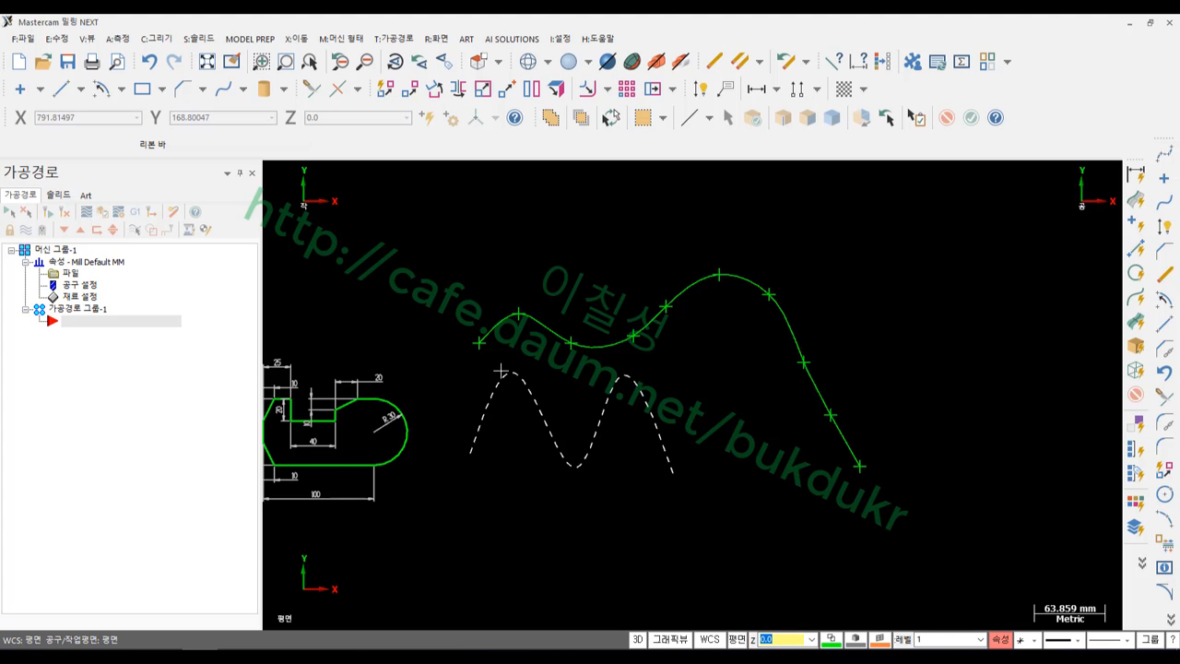
pyautogui.scroll(-3, 378, 410)
pyautogui.scroll(1, 834, 306)
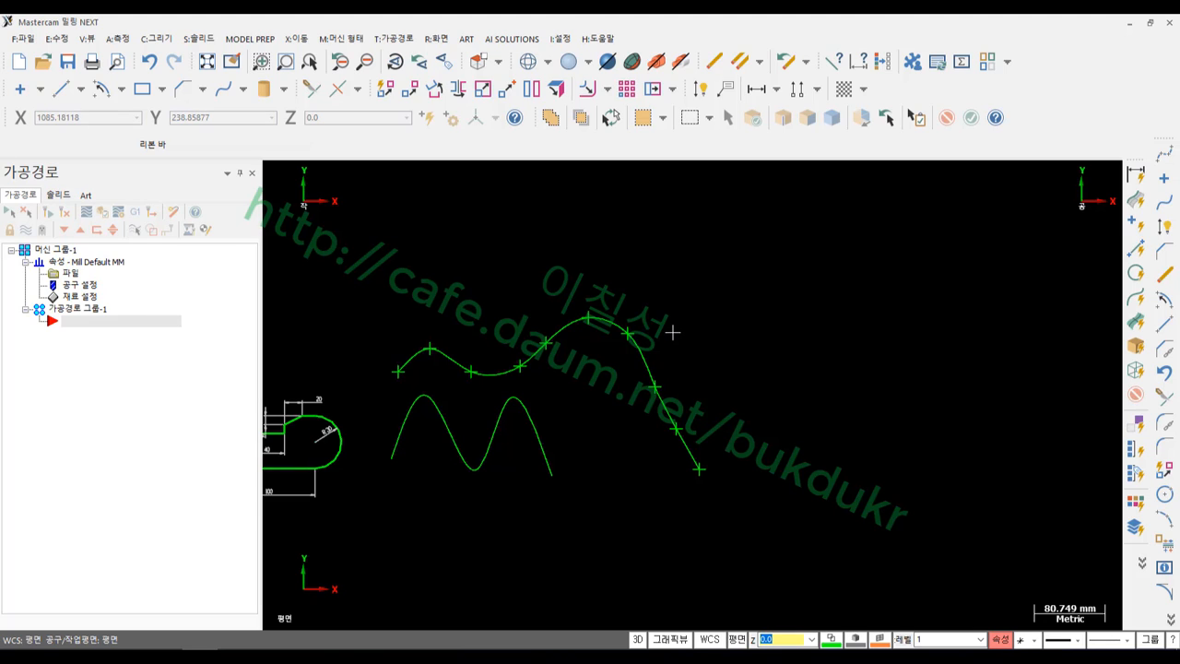
pyautogui.click(468, 373)
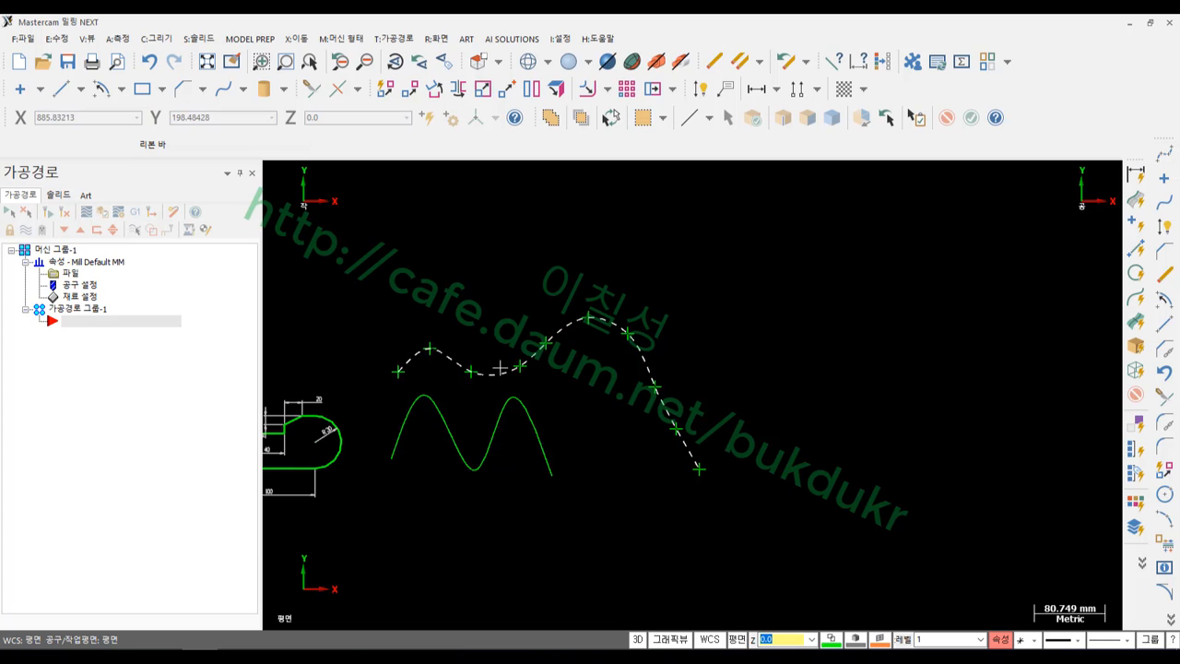
pyautogui.click(522, 254)
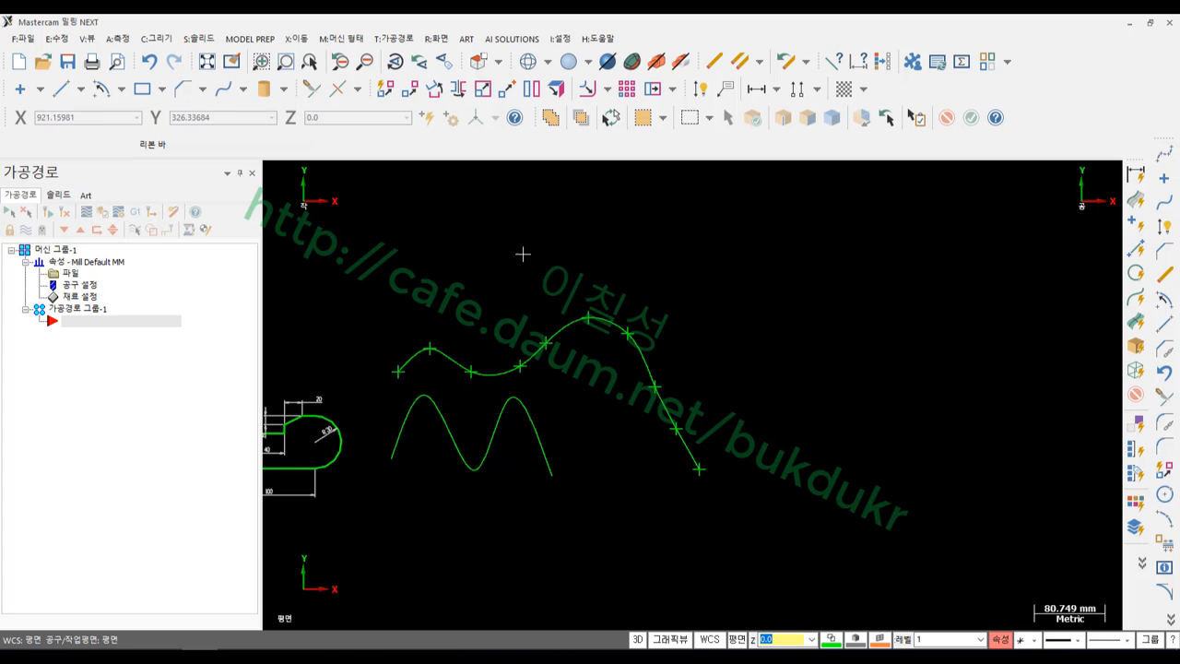
pyautogui.click(61, 88)
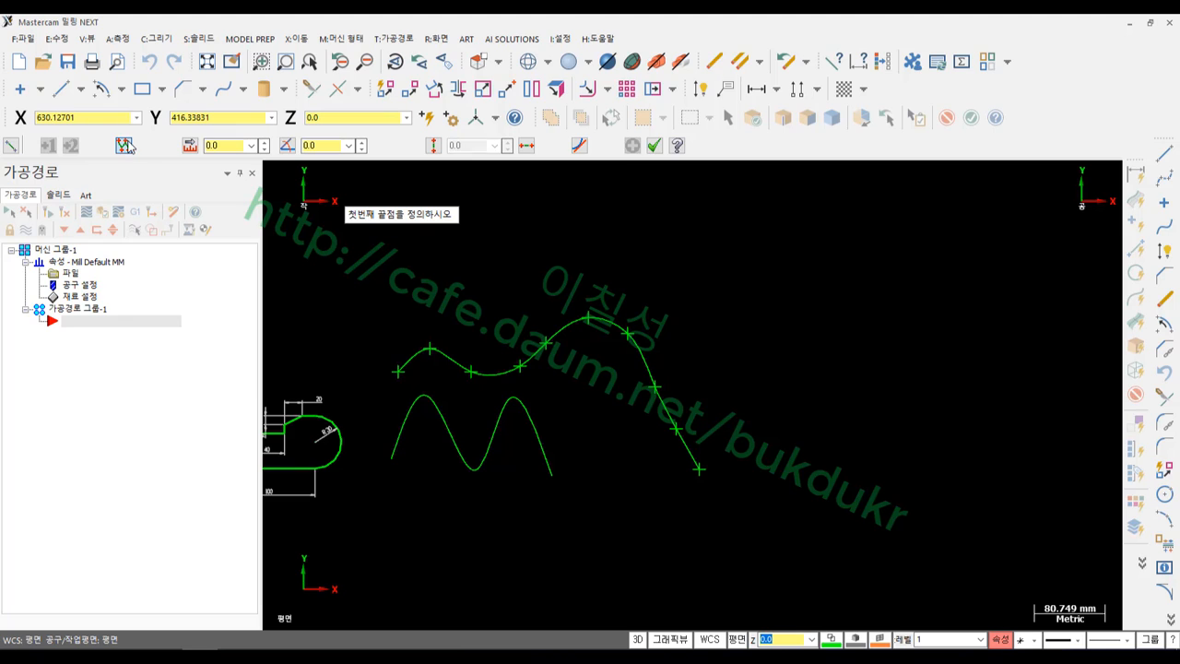
# Draw a short angled test line, then cancel with Esc
pyautogui.click(396, 281)
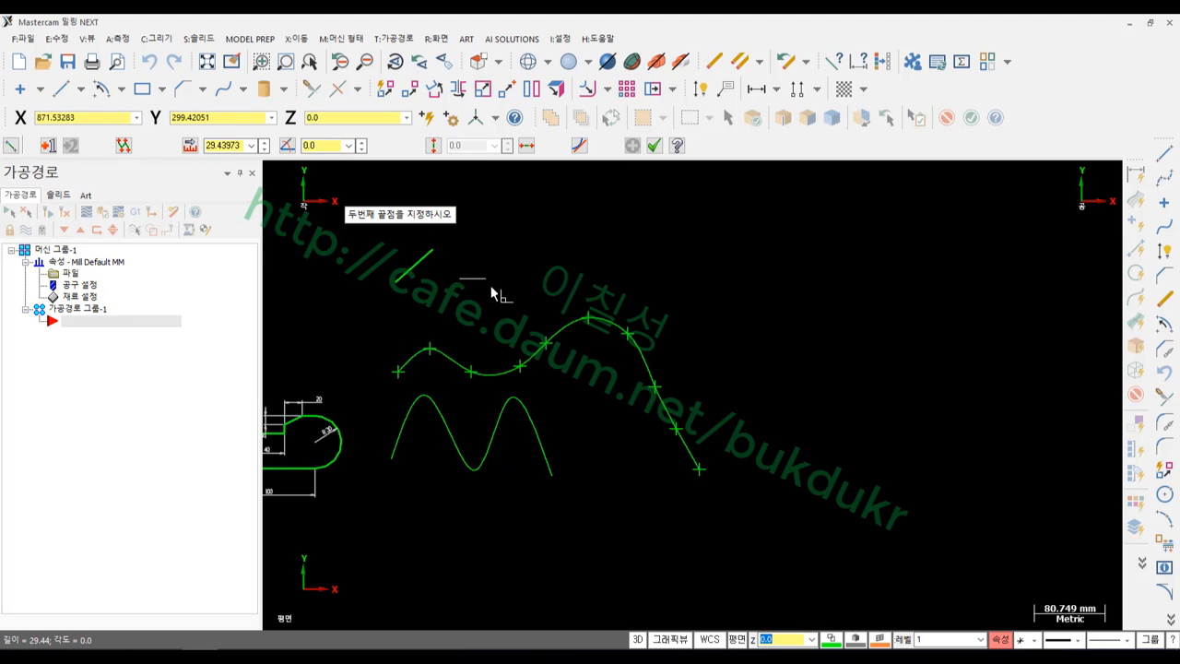
pyautogui.click(433, 251)
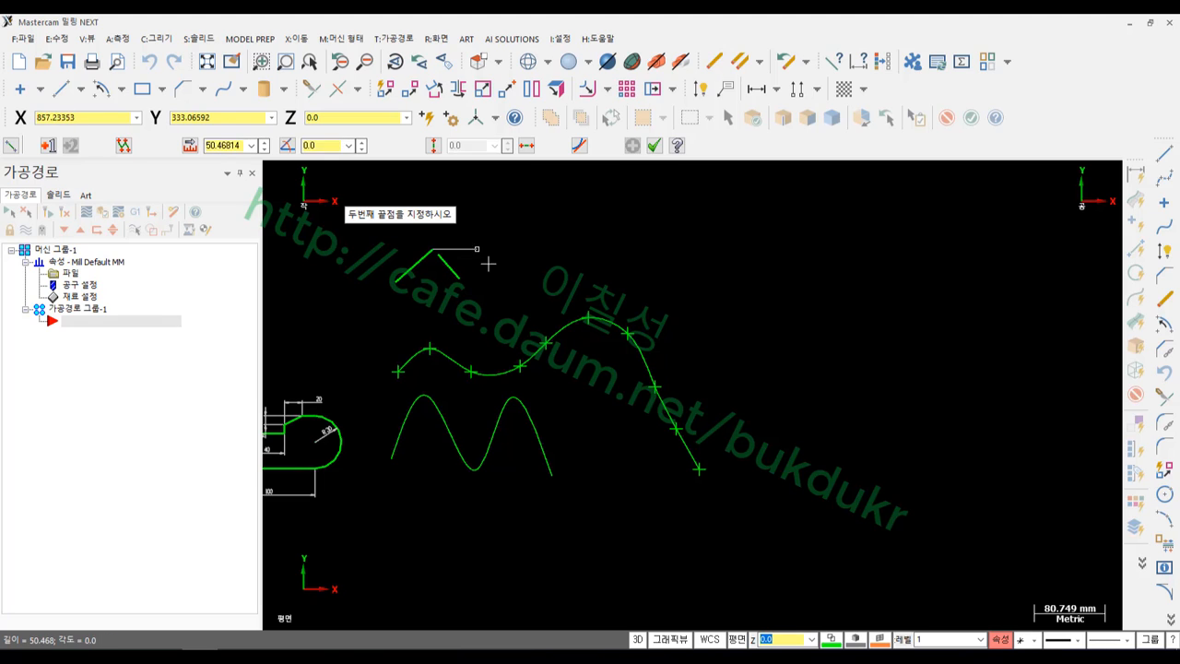
pyautogui.press('Escape')
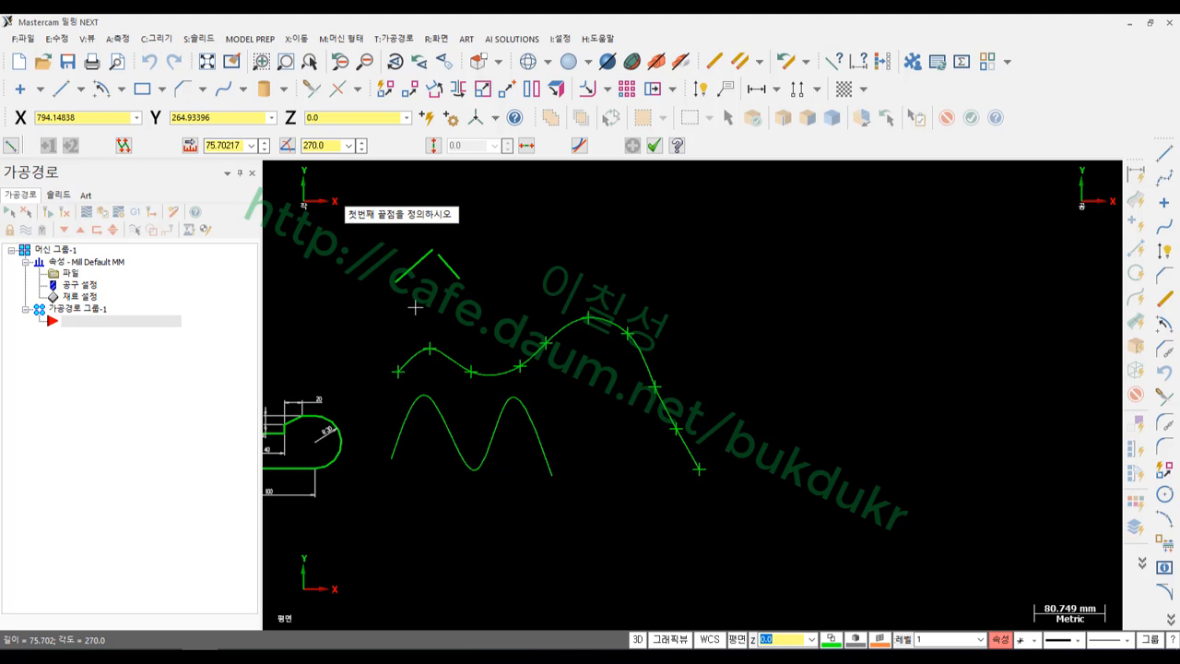
# Switch to Multi-Line and place the chain's first six vertices across the top
pyautogui.click(123, 146)
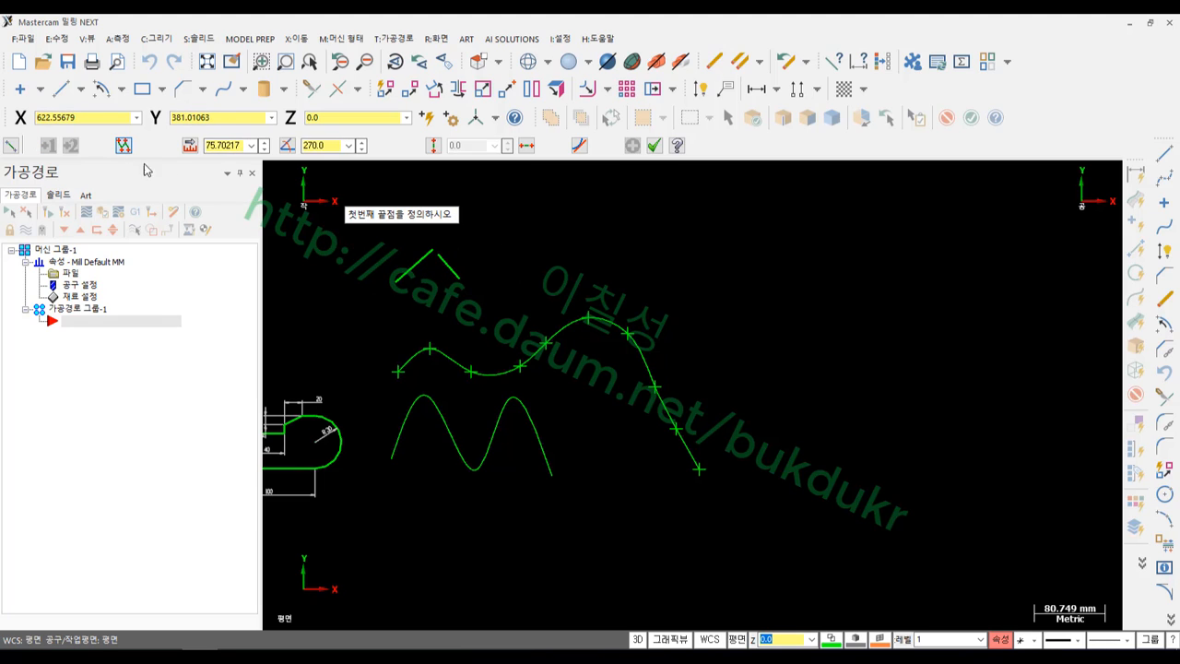
pyautogui.click(600, 270)
pyautogui.click(648, 247)
pyautogui.click(681, 297)
pyautogui.click(781, 283)
pyautogui.click(885, 283)
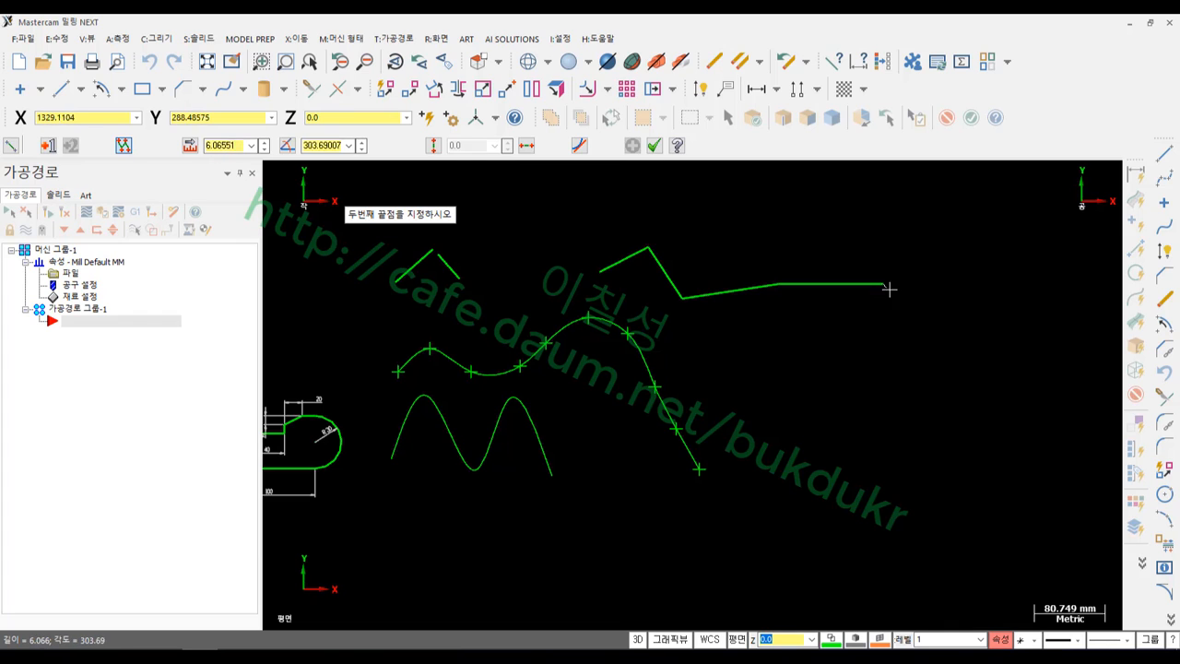
pyautogui.click(944, 319)
# Curve the chain down the right side to its final lower vertex, finish, and select it
pyautogui.click(1005, 397)
pyautogui.click(1023, 470)
pyautogui.click(1009, 520)
pyautogui.click(976, 550)
pyautogui.click(926, 584)
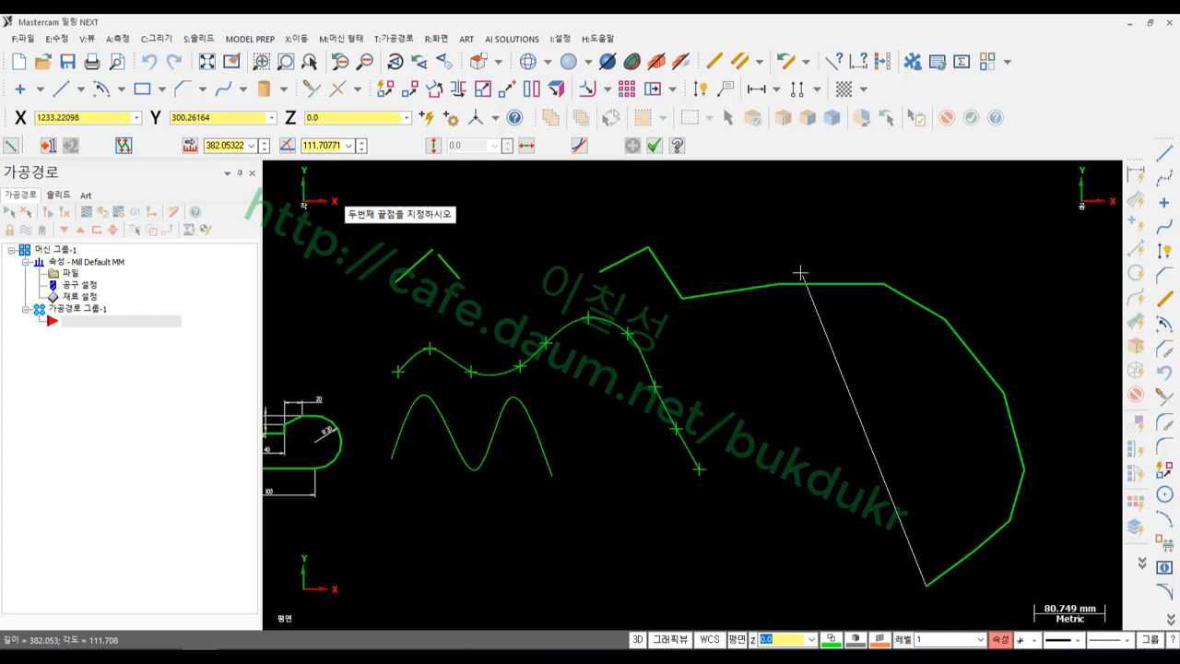
pyautogui.click(654, 144)
pyautogui.scroll(-2, 848, 267)
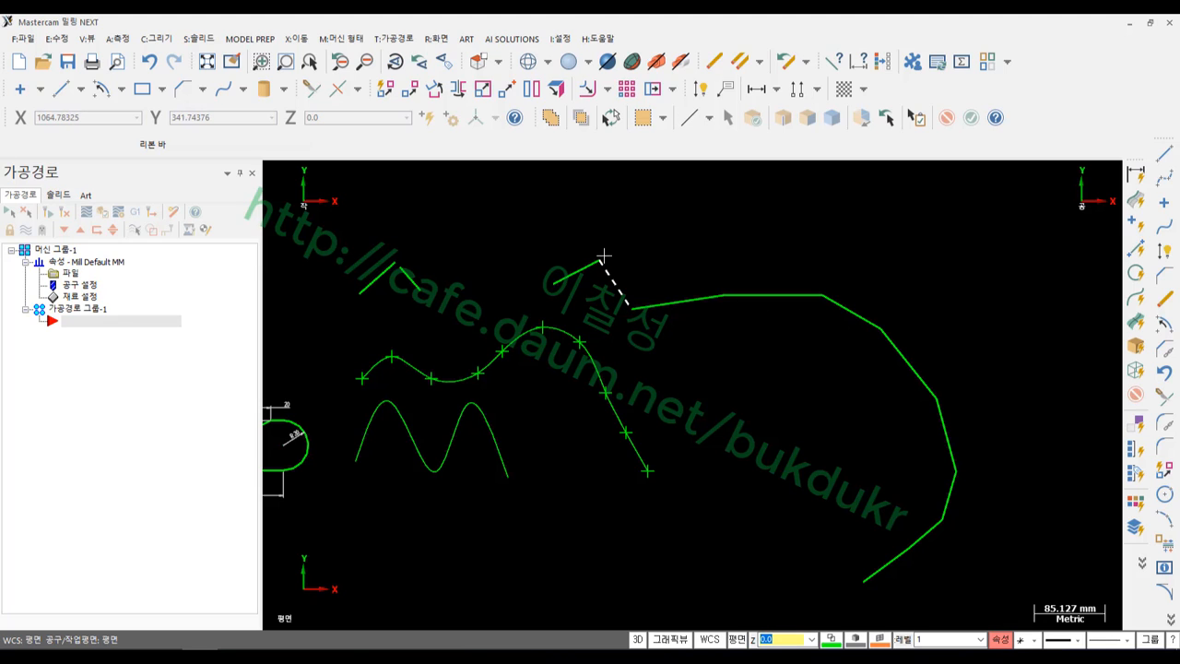
pyautogui.scroll(-1, 692, 268)
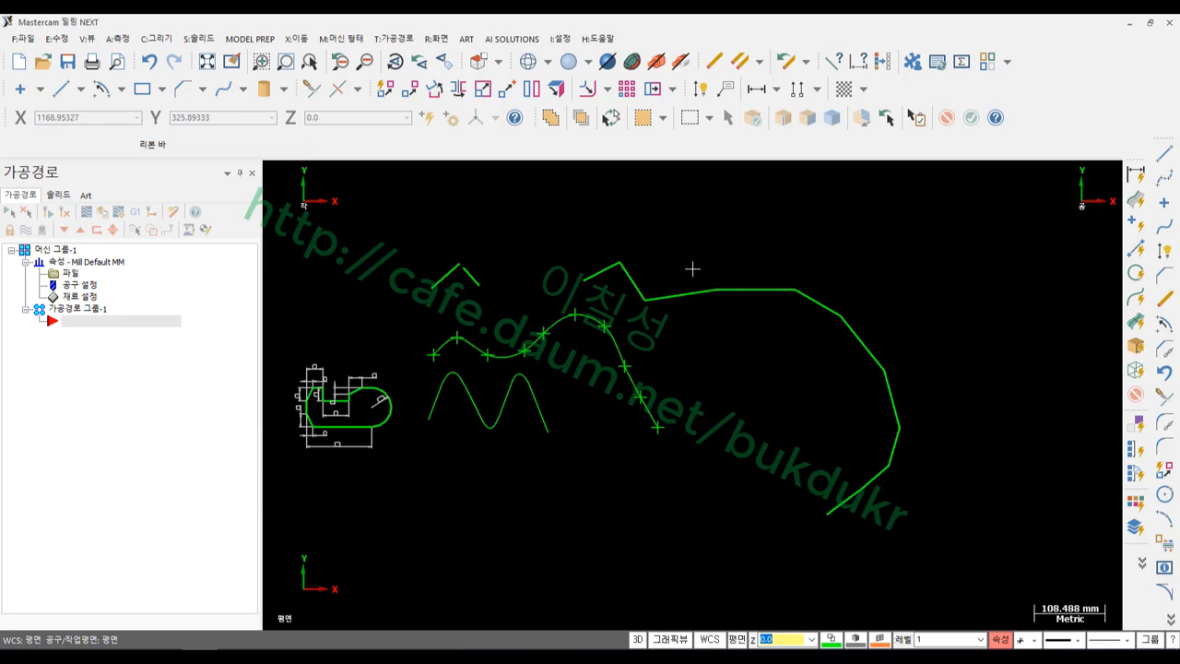
pyautogui.click(604, 269)
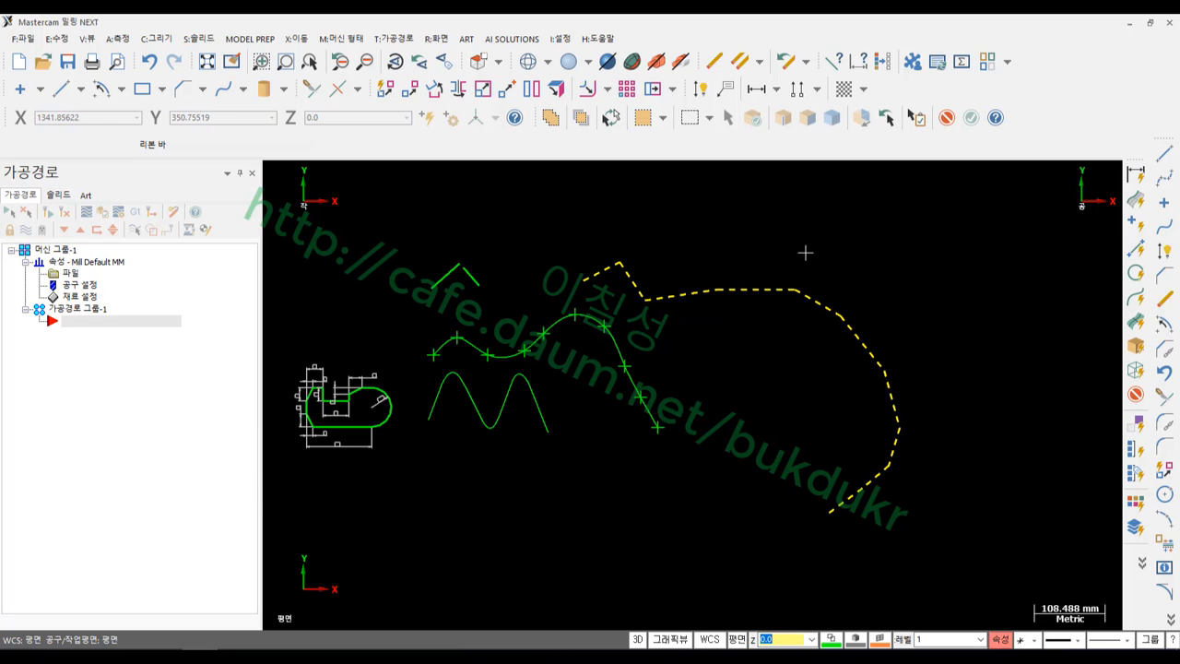
# Hide all but the line chain, add points at its endpoints, and start Spline Manual
pyautogui.hotkey('alt', 'e')
pyautogui.scroll(2, 911, 305)
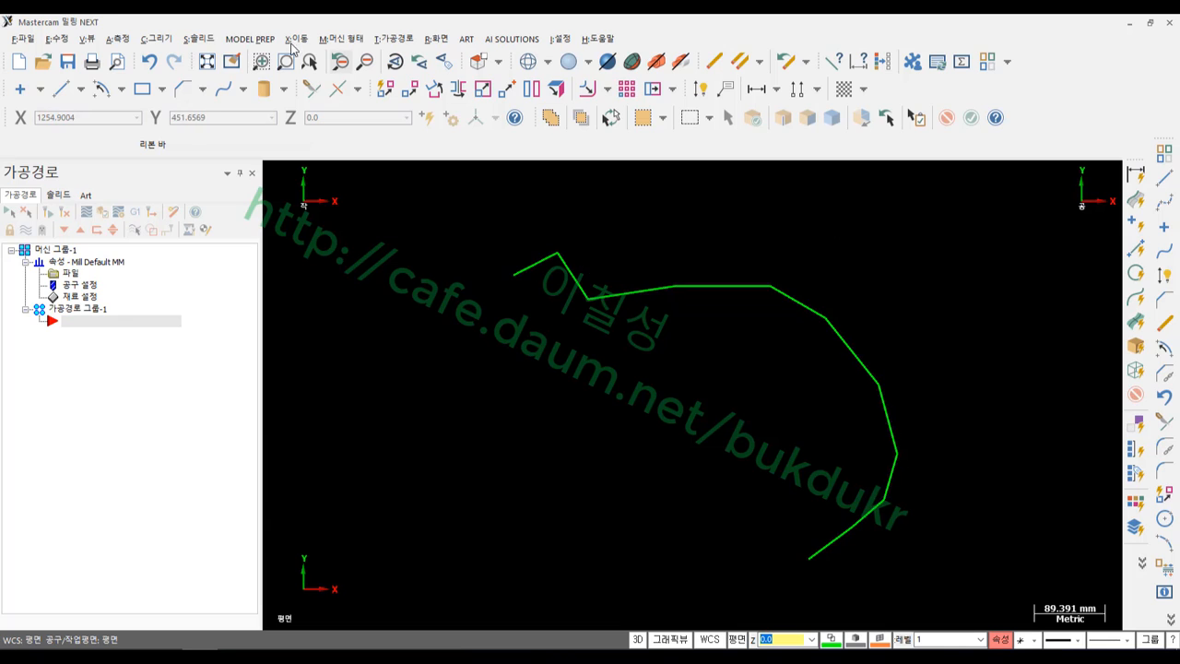
pyautogui.click(156, 39)
pyautogui.moveTo(184, 60)
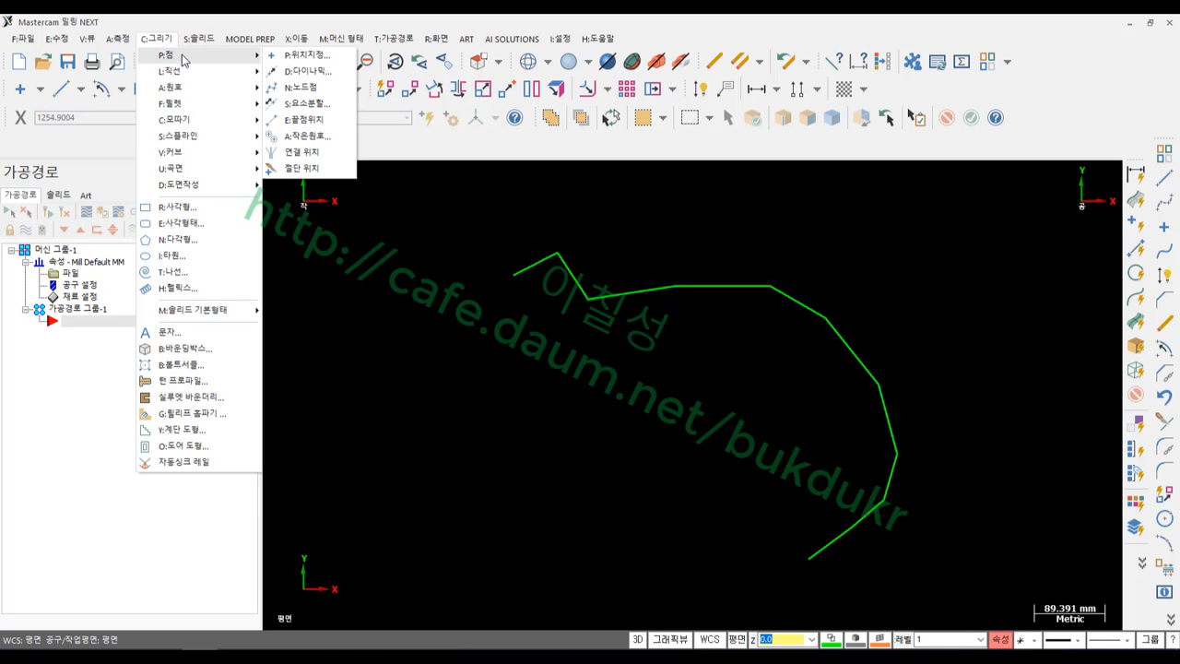
pyautogui.click(309, 119)
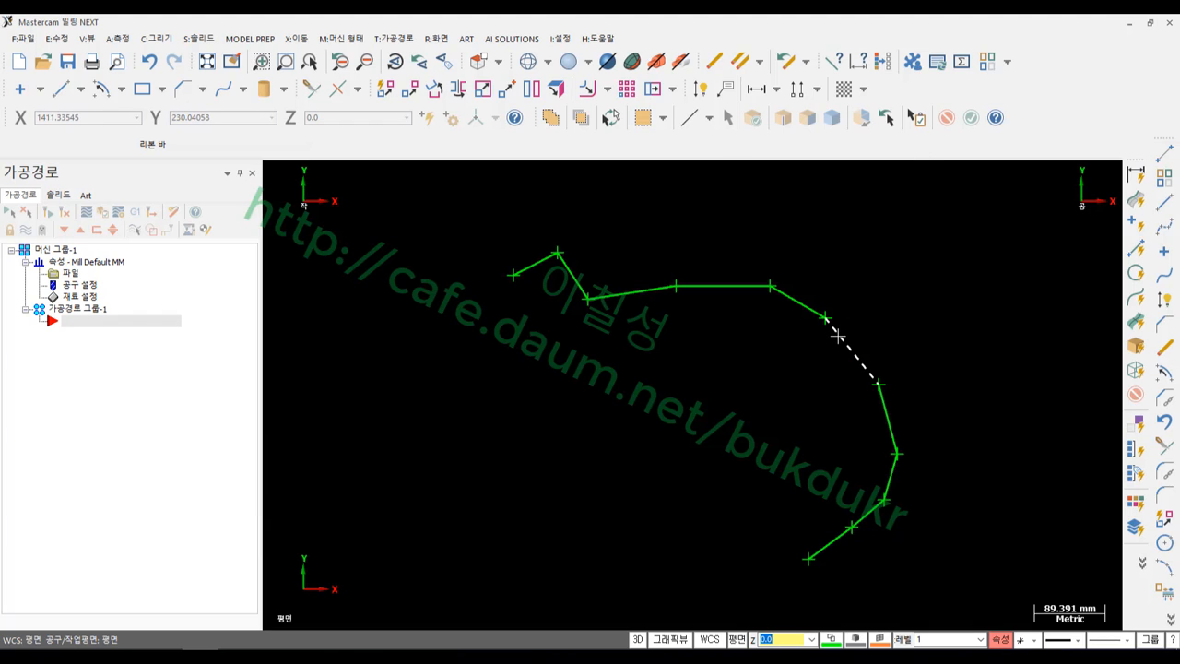
pyautogui.scroll(1, 969, 460)
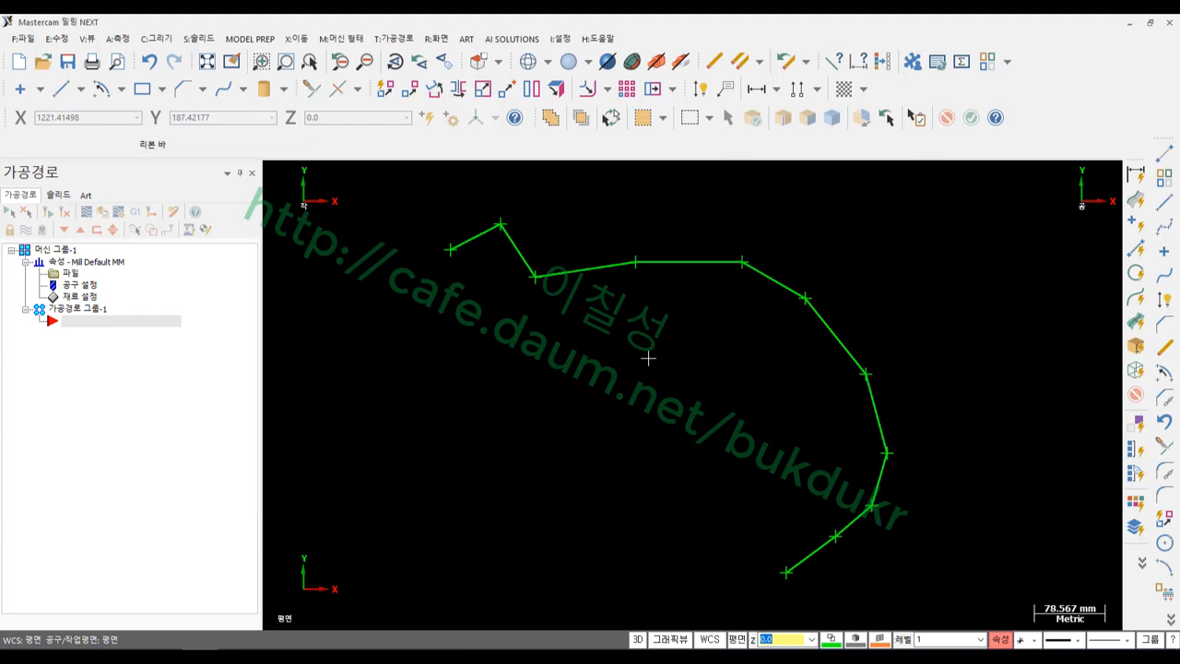
pyautogui.click(222, 92)
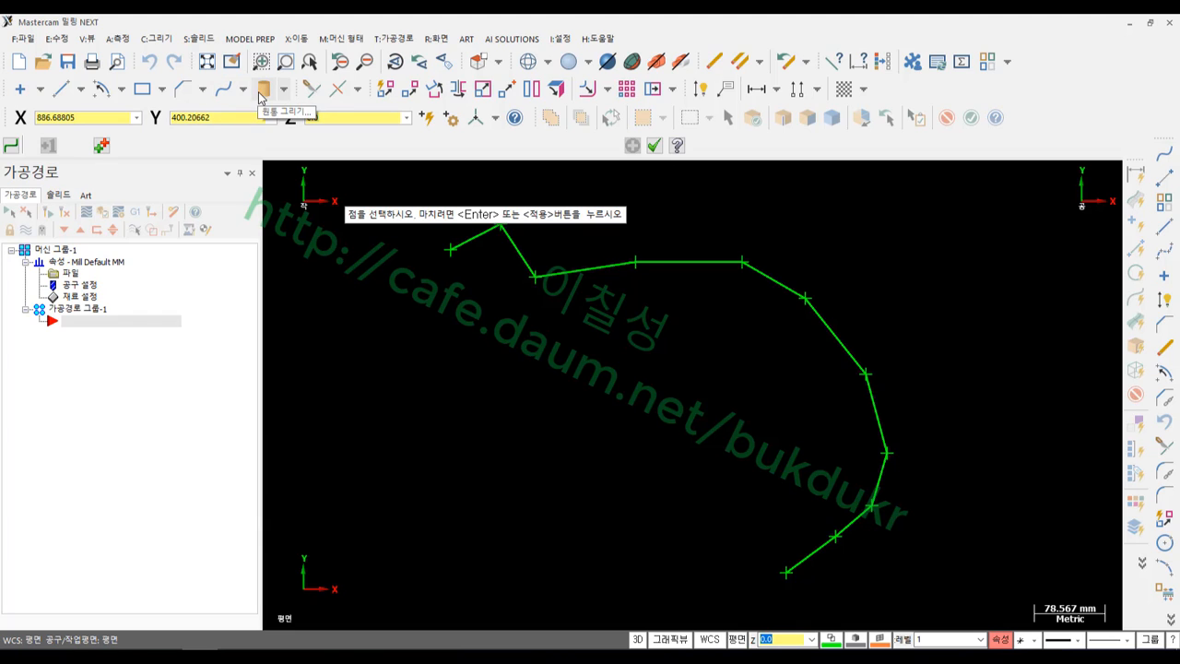
# Draw an automatic spline through the chain's first, second and last points, then select it
pyautogui.press('Escape')
pyautogui.click(243, 90)
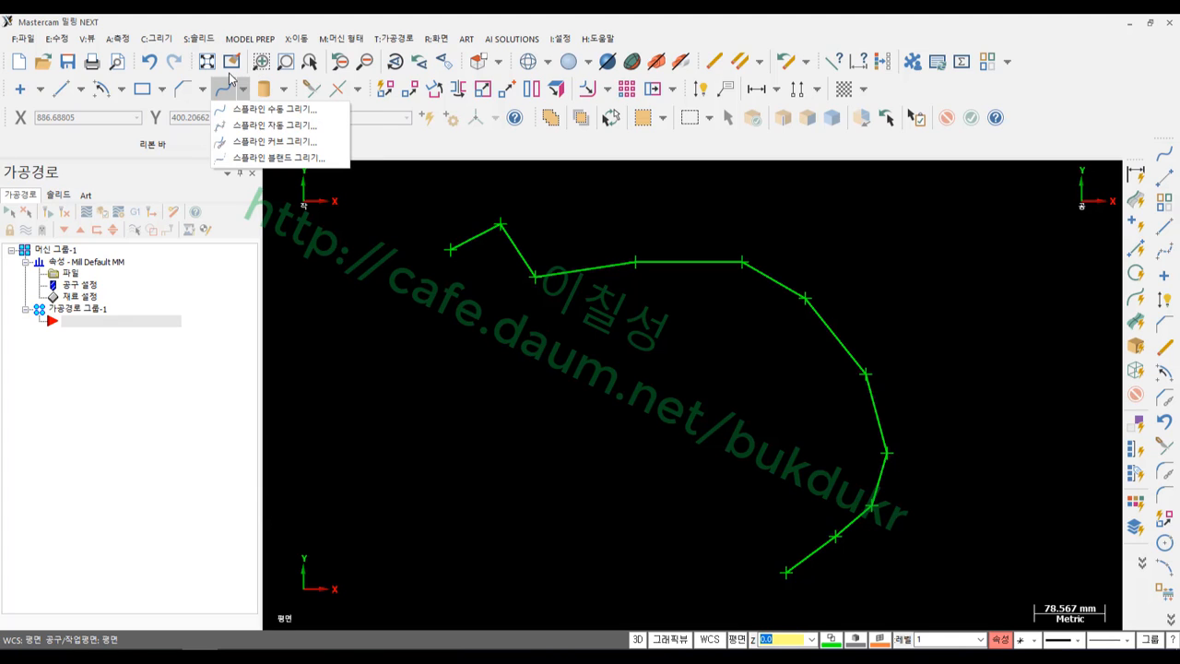
pyautogui.click(252, 126)
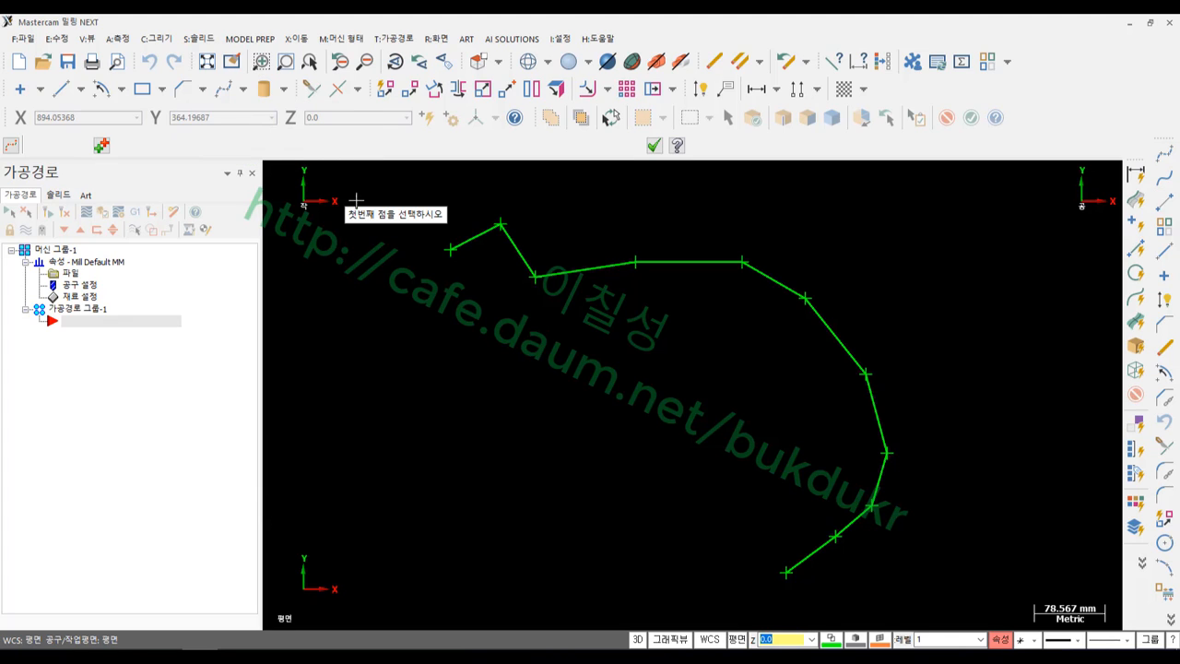
pyautogui.click(450, 249)
pyautogui.click(499, 224)
pyautogui.click(785, 572)
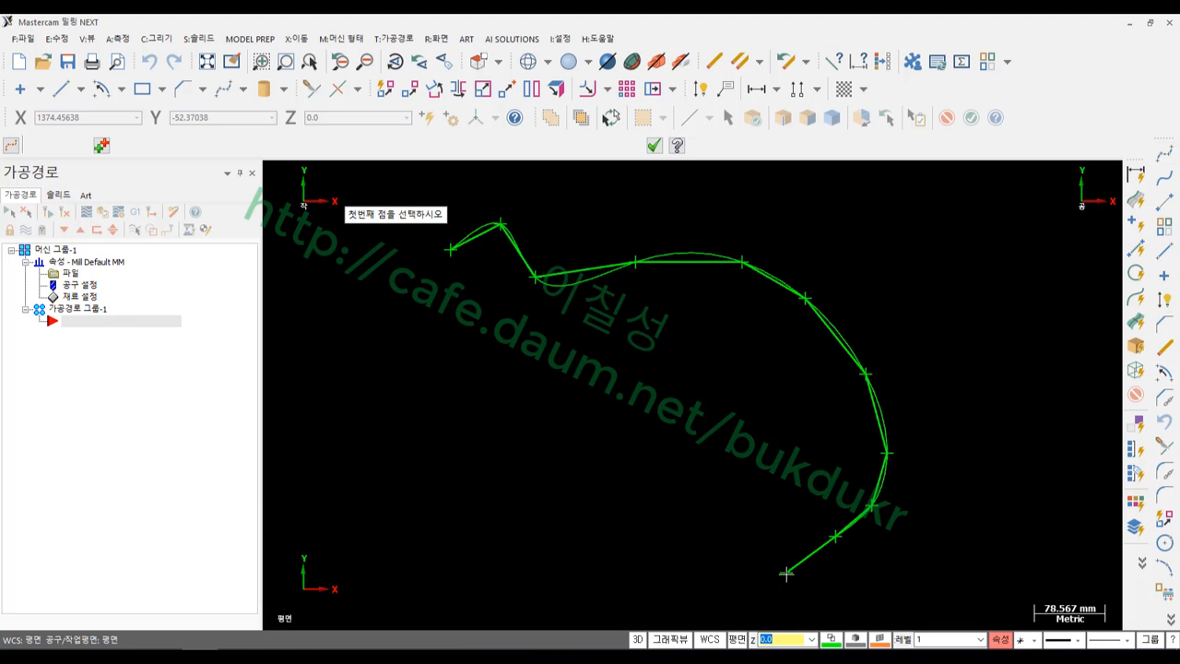
pyautogui.click(653, 145)
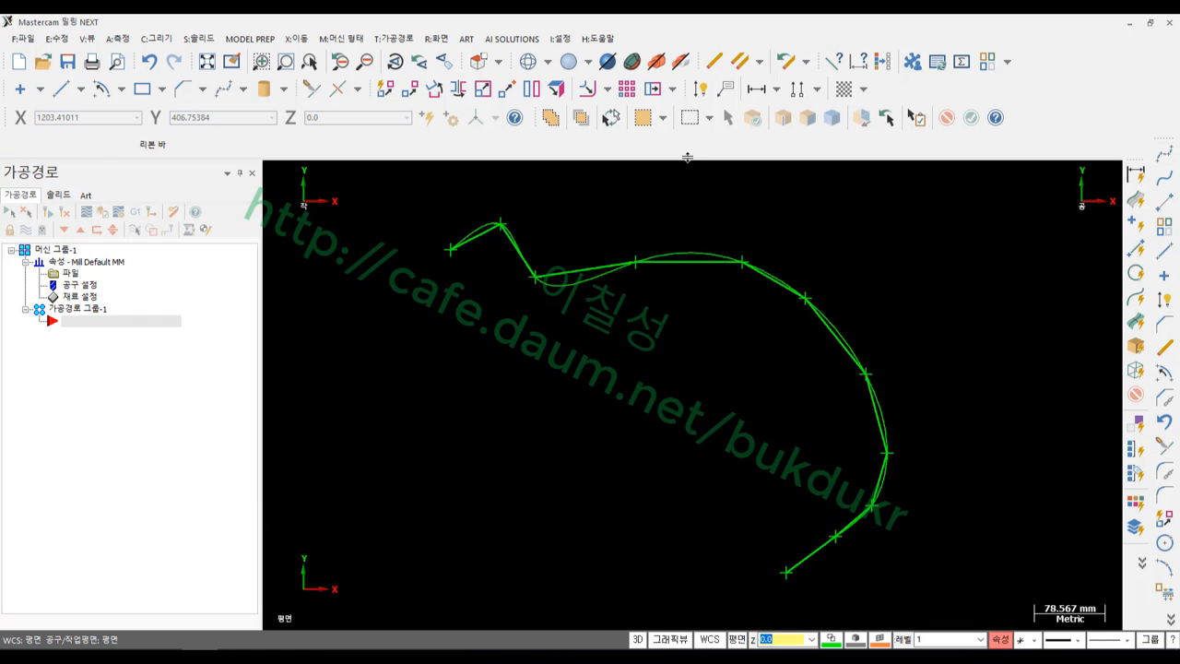
pyautogui.click(586, 281)
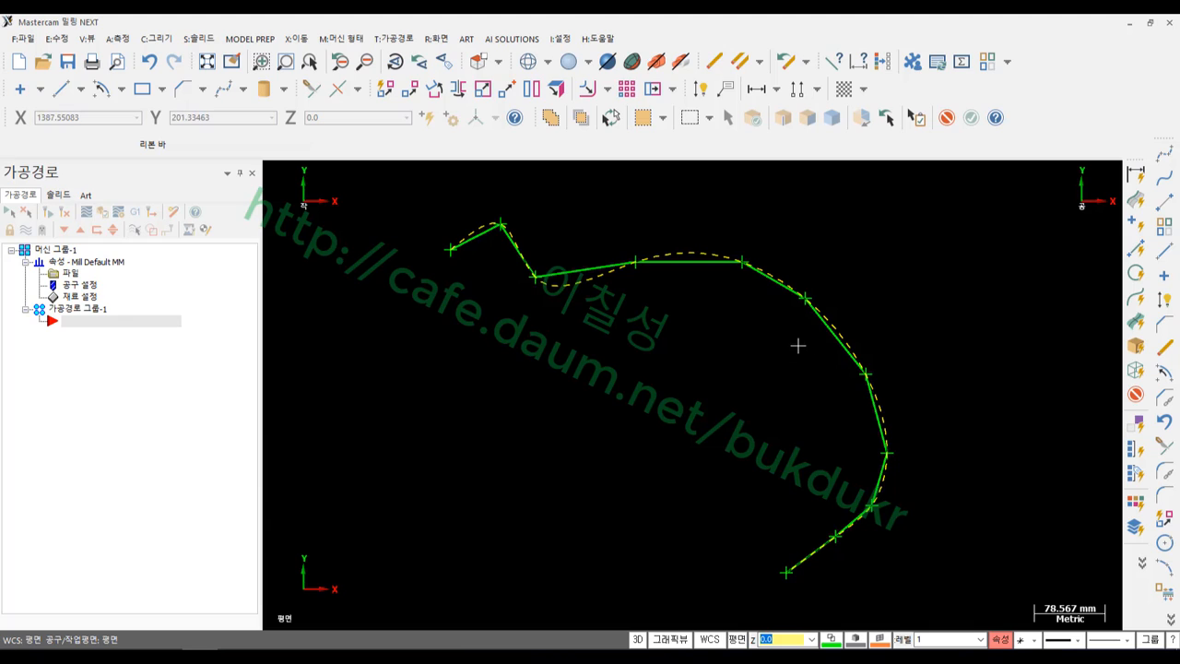
pyautogui.scroll(1, 594, 262)
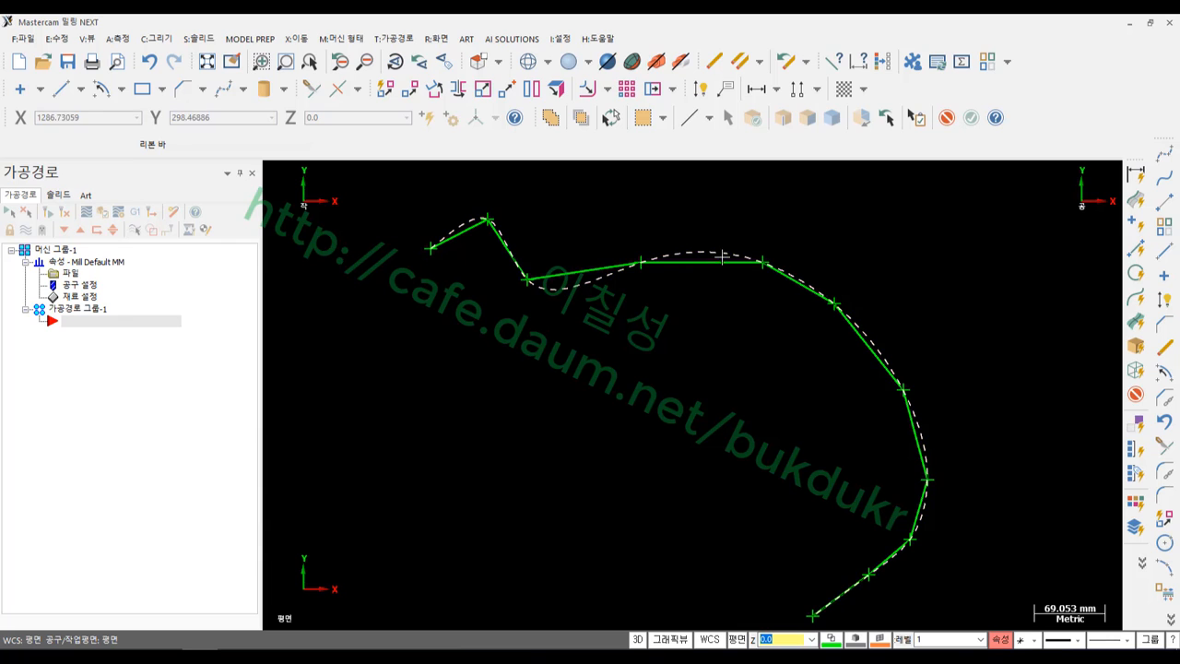
# Look through the spline commands, then close the menu without choosing one and clear the spline selection
pyautogui.scroll(5, 808, 275)
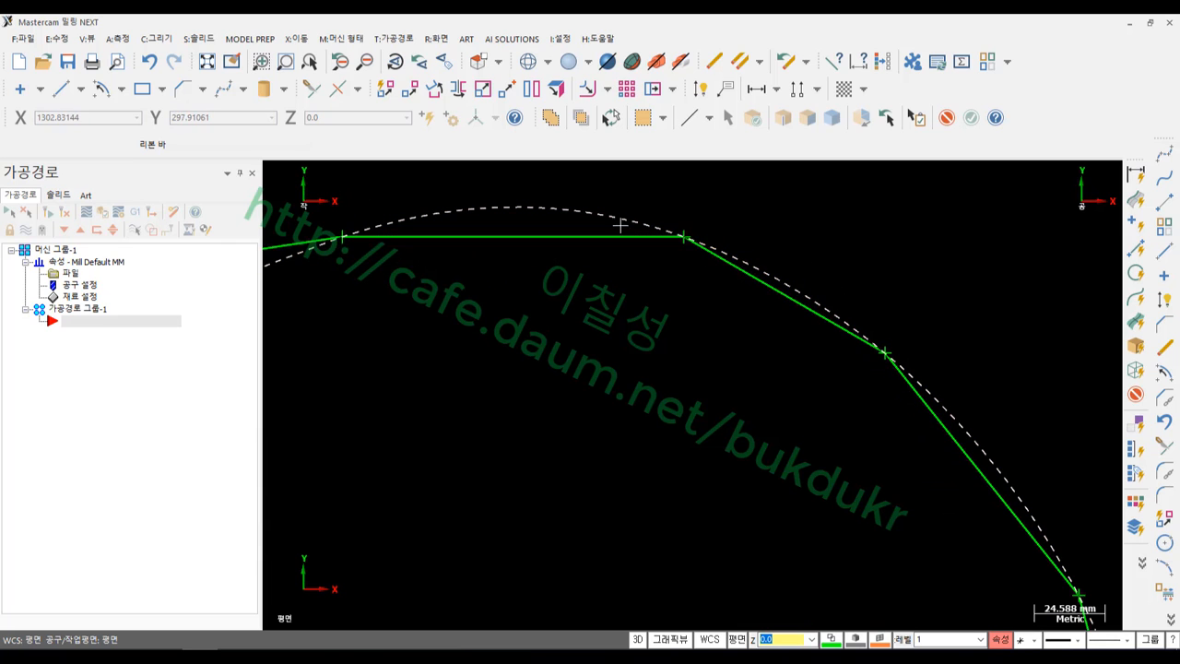
pyautogui.scroll(-1, 799, 261)
pyautogui.scroll(-5, 801, 260)
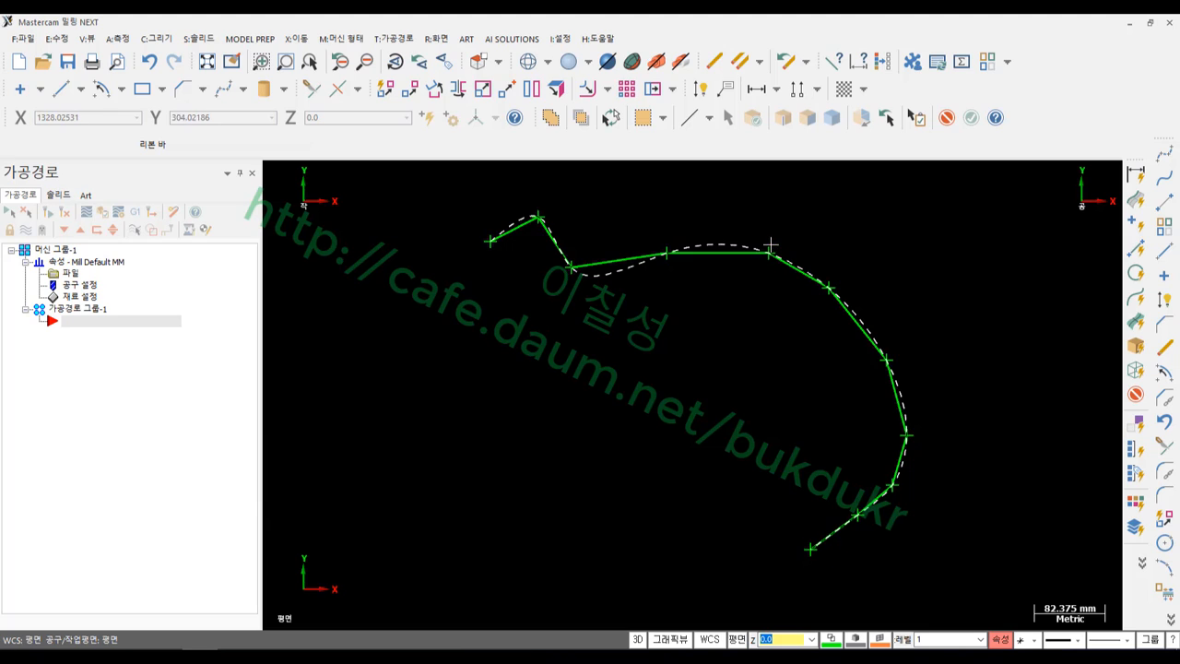
pyautogui.scroll(1, 771, 236)
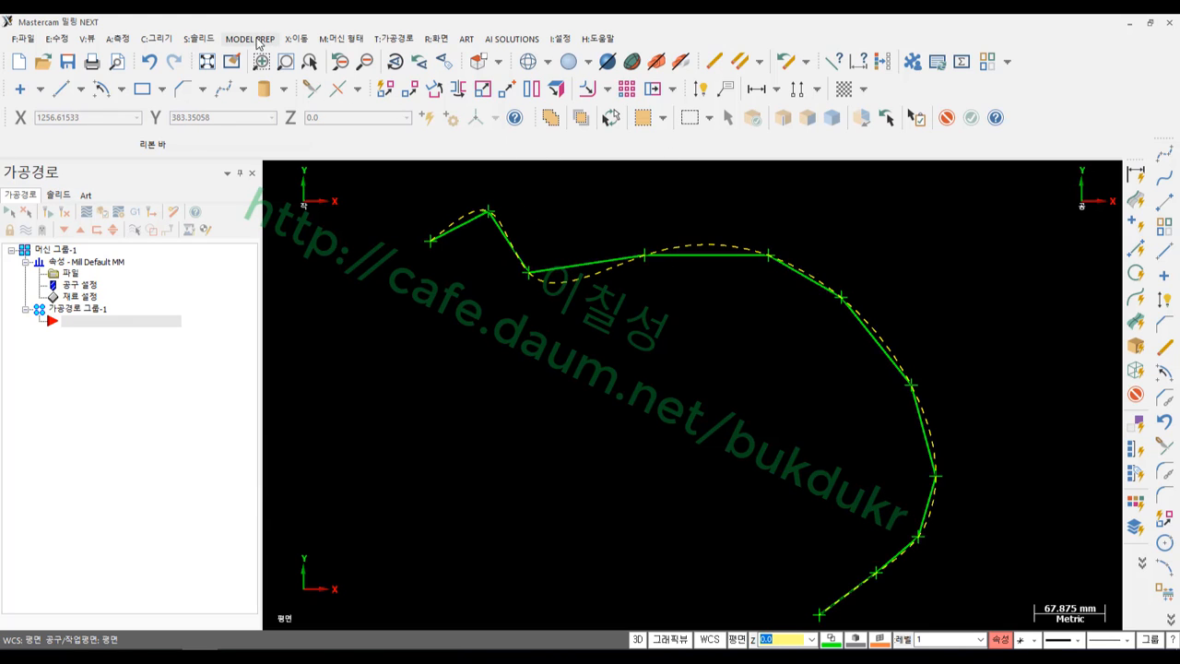
pyautogui.click(156, 39)
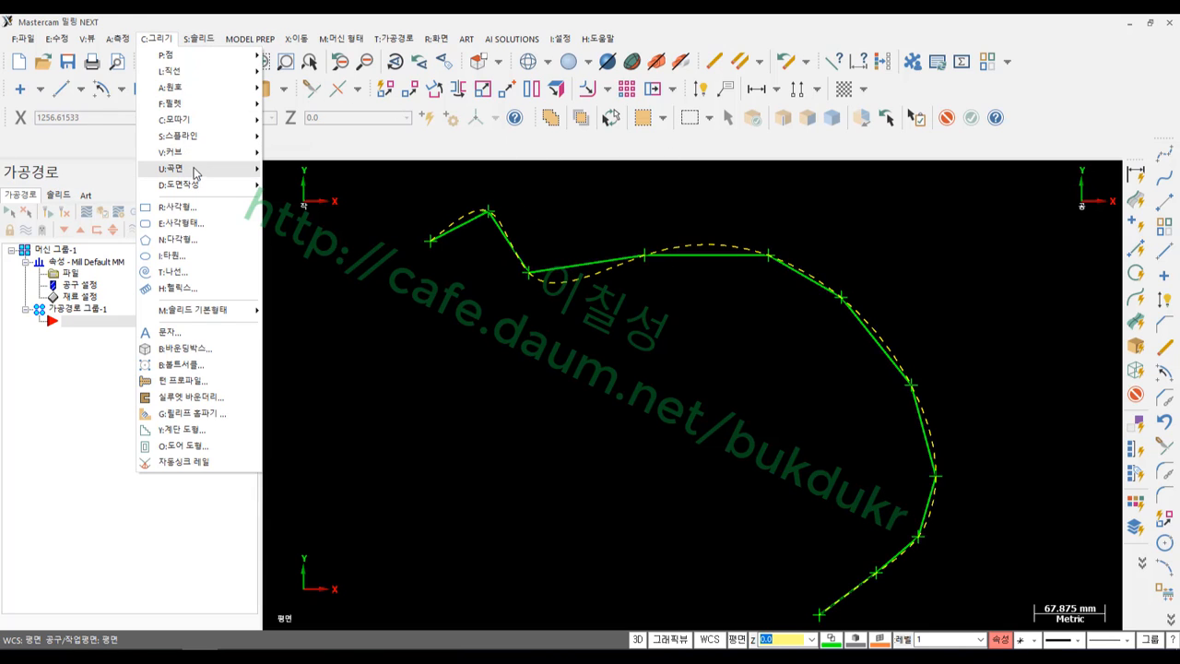
pyautogui.moveTo(192, 139)
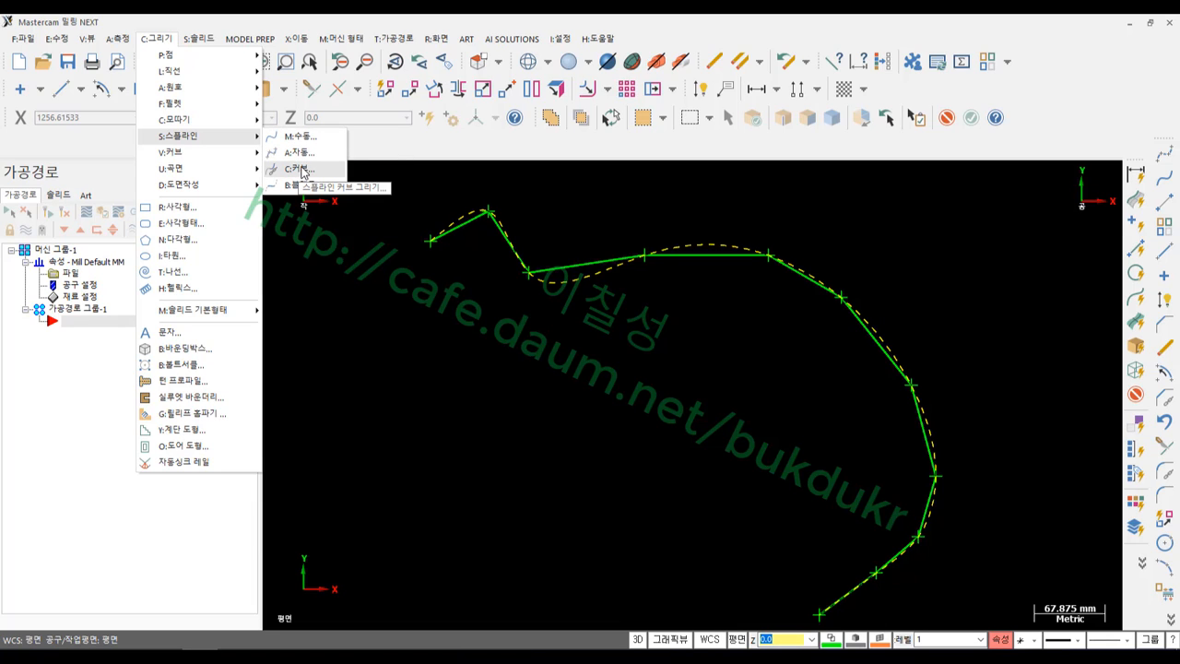
pyautogui.click(480, 293)
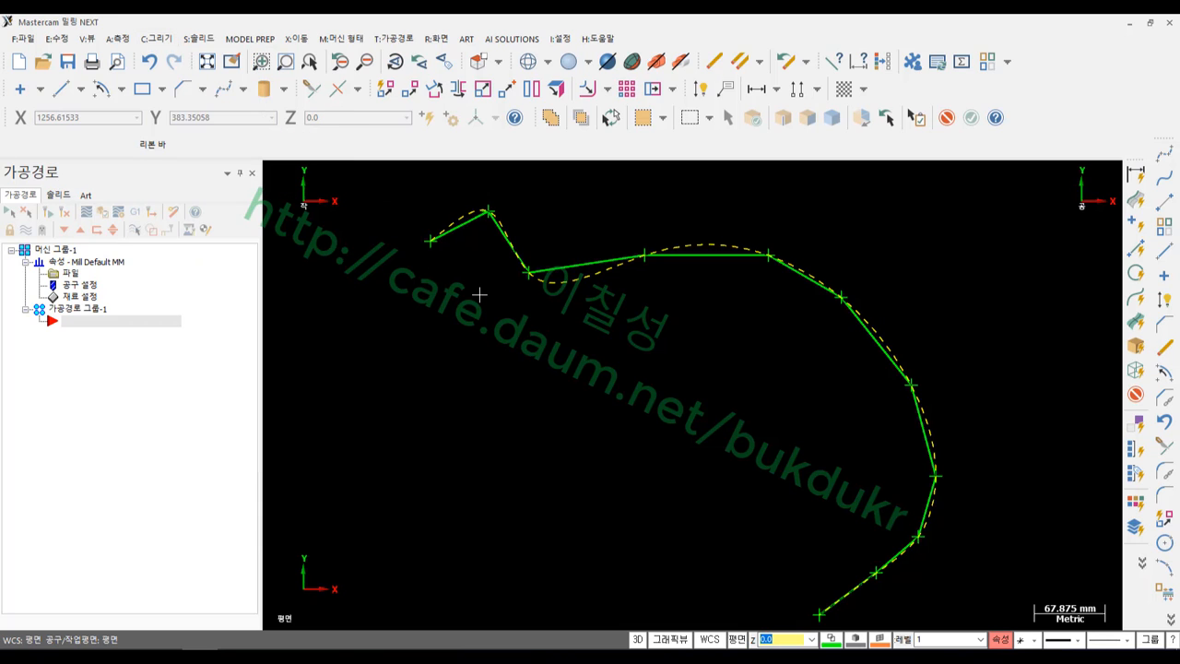
pyautogui.press('Escape')
pyautogui.scroll(-3, 483, 286)
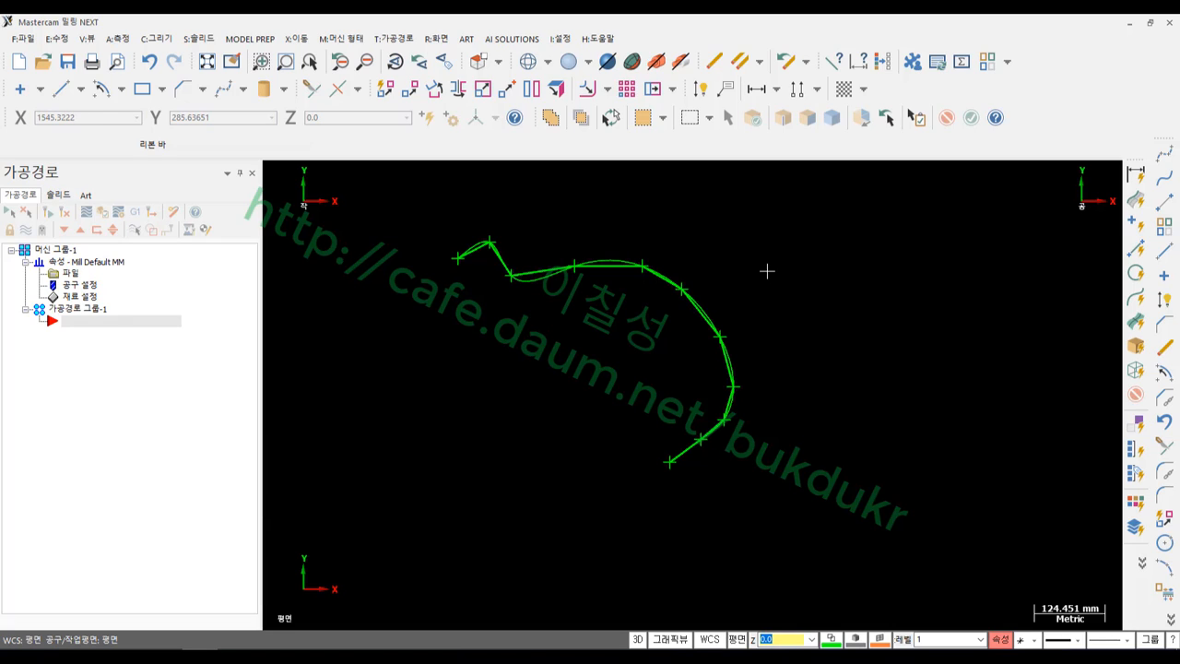
# Draw a centre-point circle of radius about 148 to the right of the spline
pyautogui.click(121, 90)
pyautogui.click(166, 113)
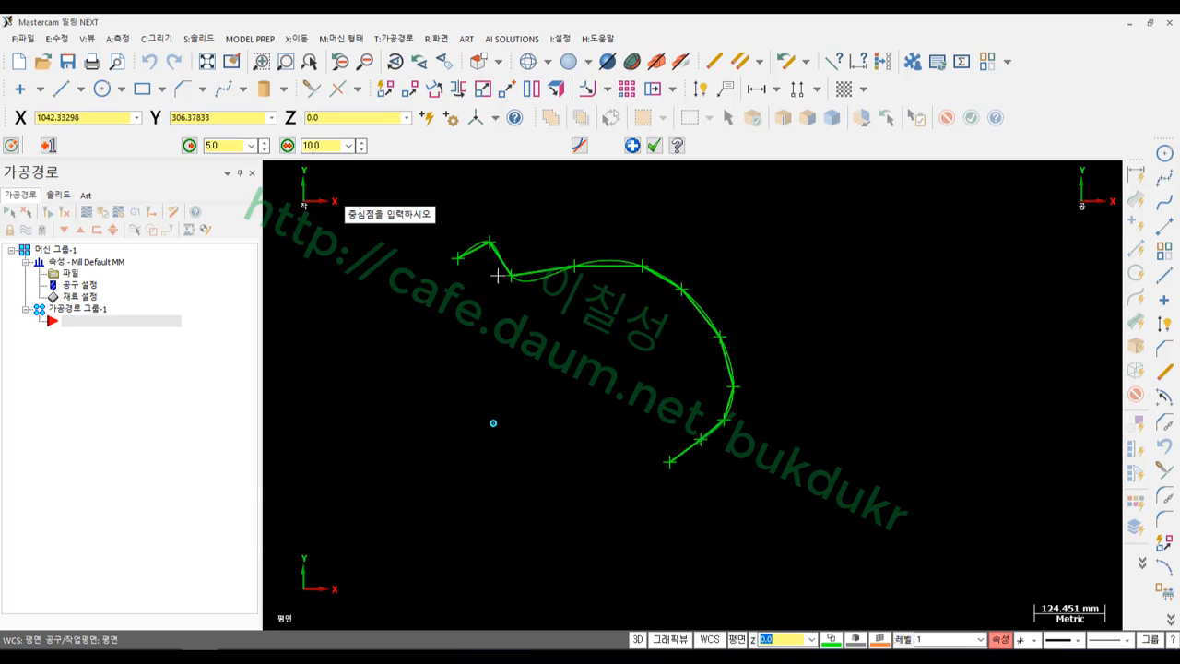
pyautogui.click(847, 408)
pyautogui.click(876, 329)
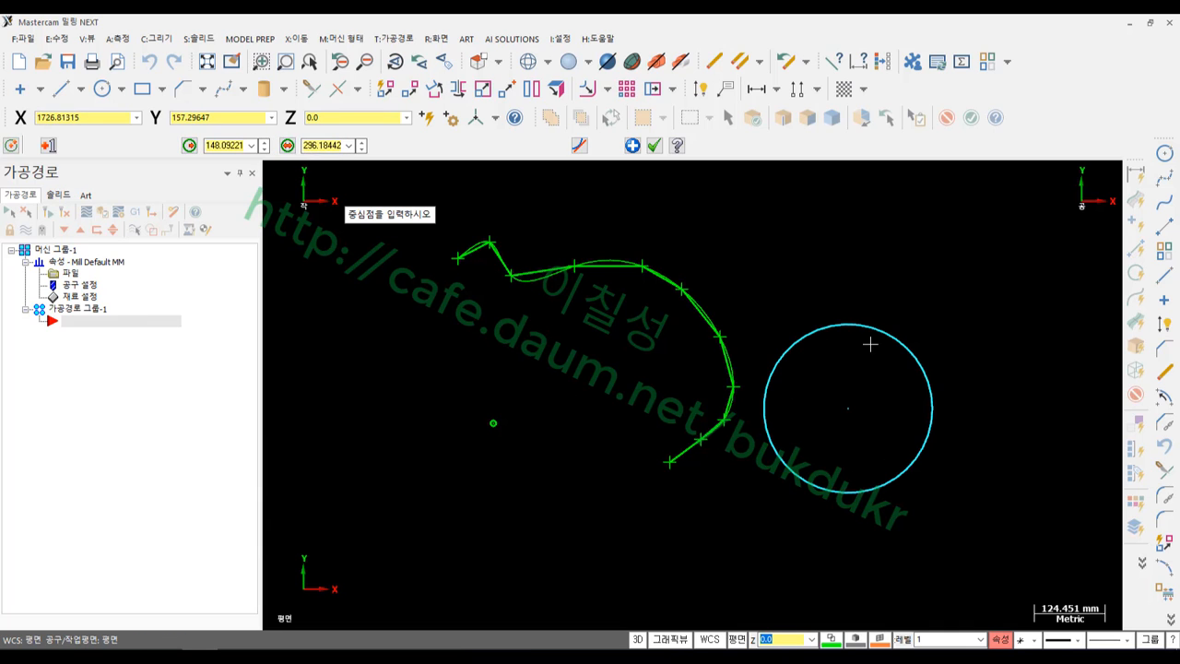
pyautogui.click(653, 144)
pyautogui.scroll(-1, 802, 311)
pyautogui.scroll(1, 873, 317)
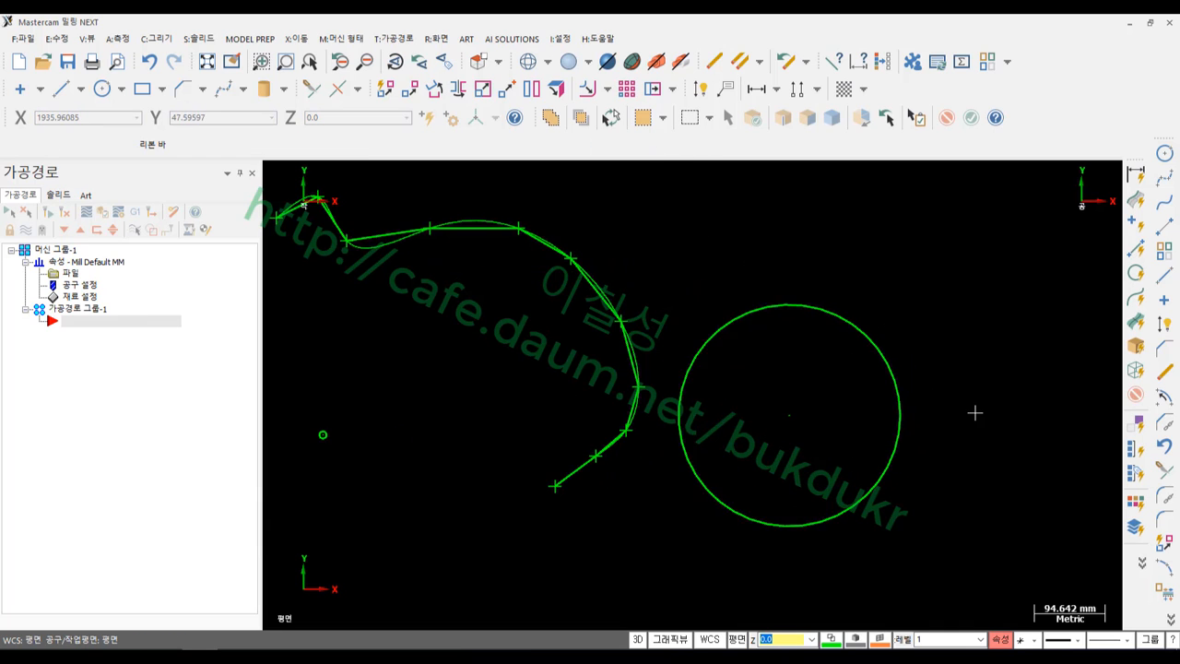
# Select the new circle and hide all other geometry
pyautogui.click(869, 337)
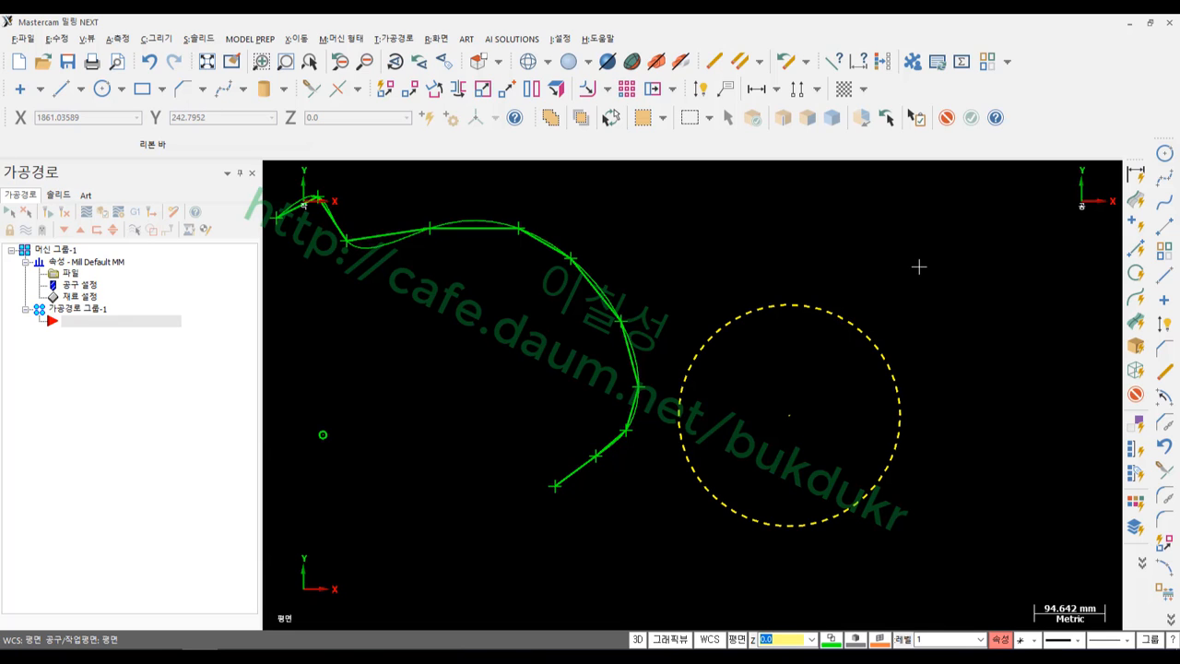
pyautogui.hotkey('alt', 'e')
pyautogui.scroll(1, 931, 433)
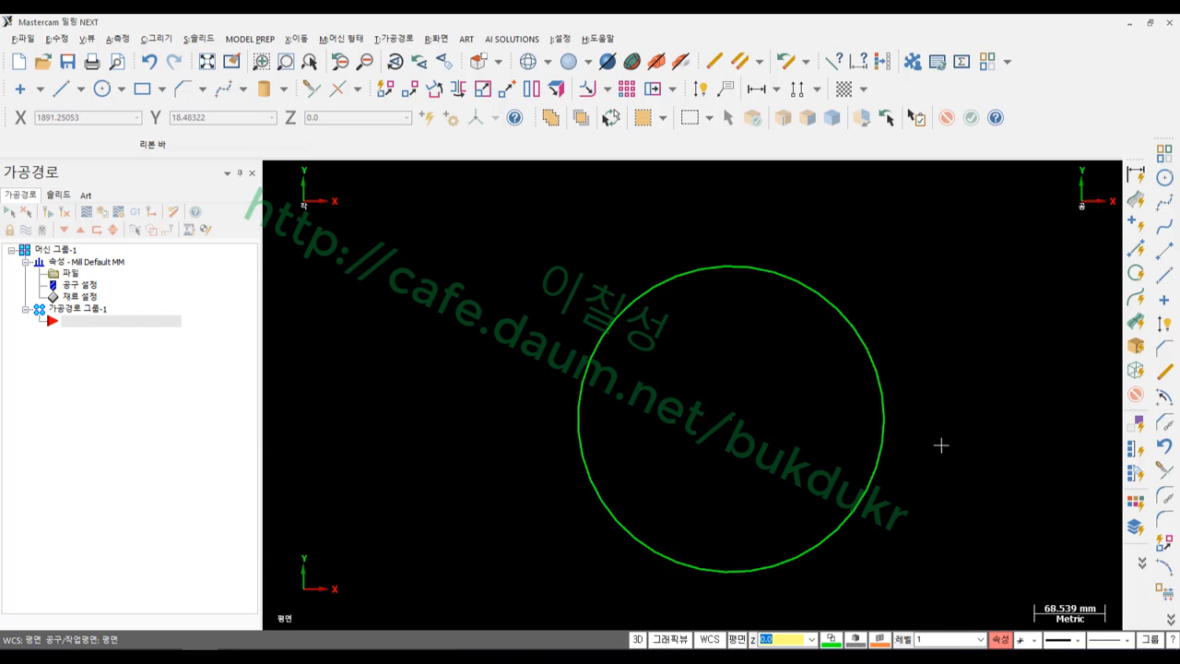
pyautogui.click(836, 486)
pyautogui.click(910, 273)
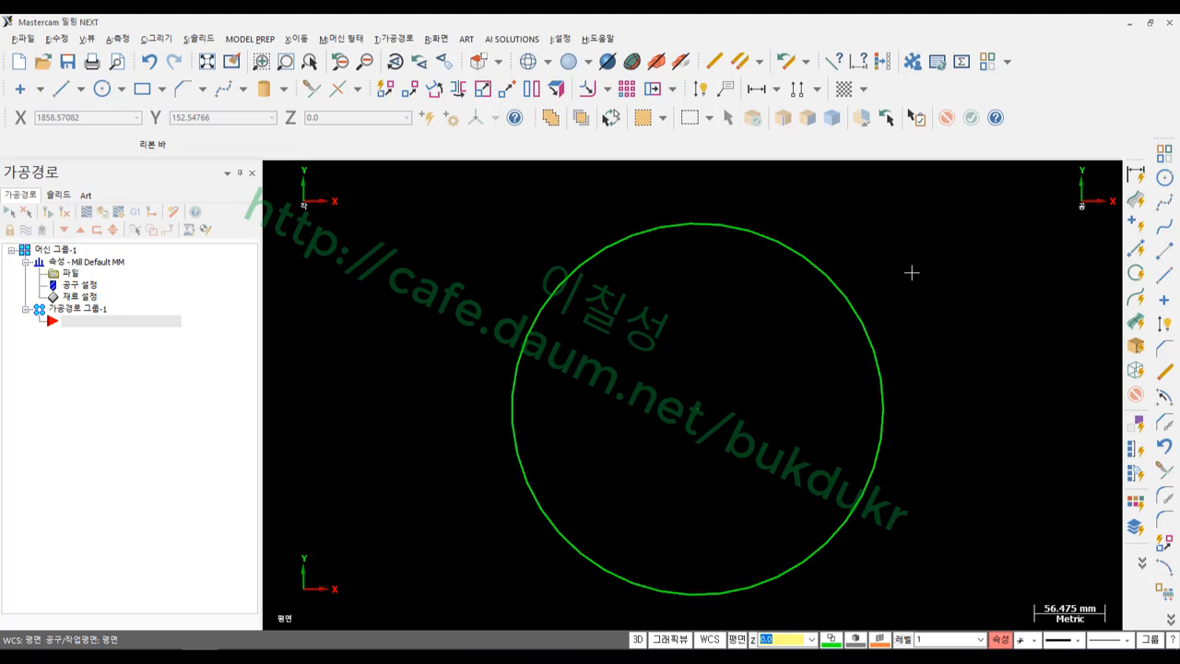
pyautogui.hotkey('alt', 'c')
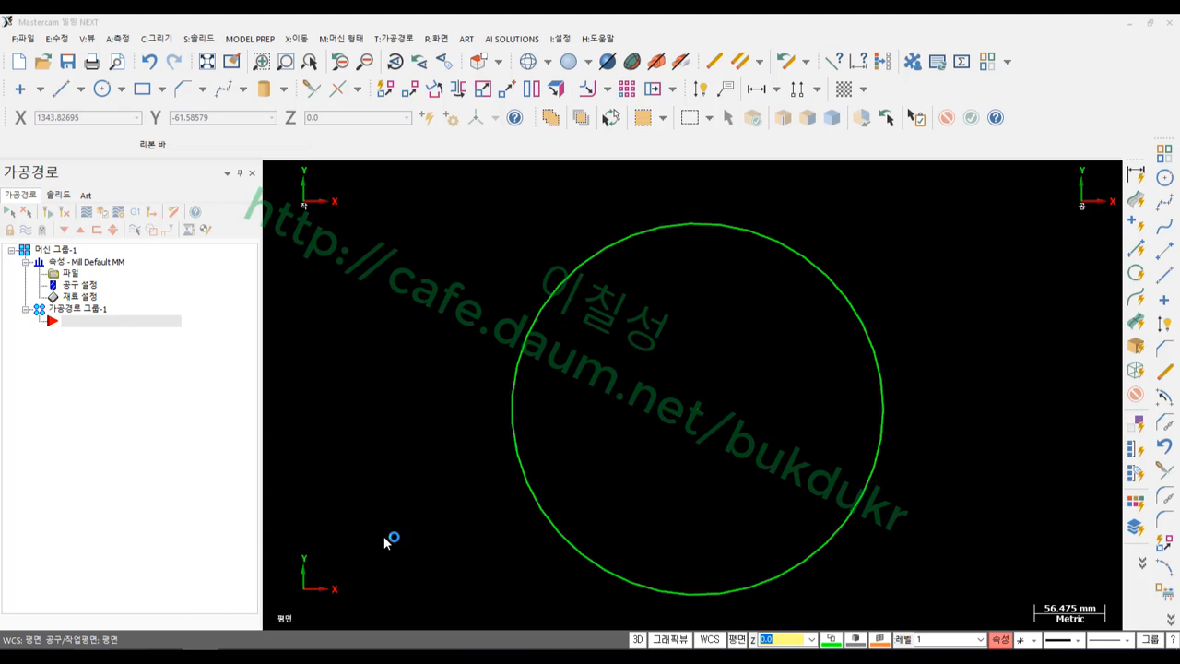
pyautogui.moveTo(684, 451)
pyautogui.mouseDown()
pyautogui.moveTo(743, 406)
pyautogui.moveTo(693, 422)
pyautogui.mouseUp()
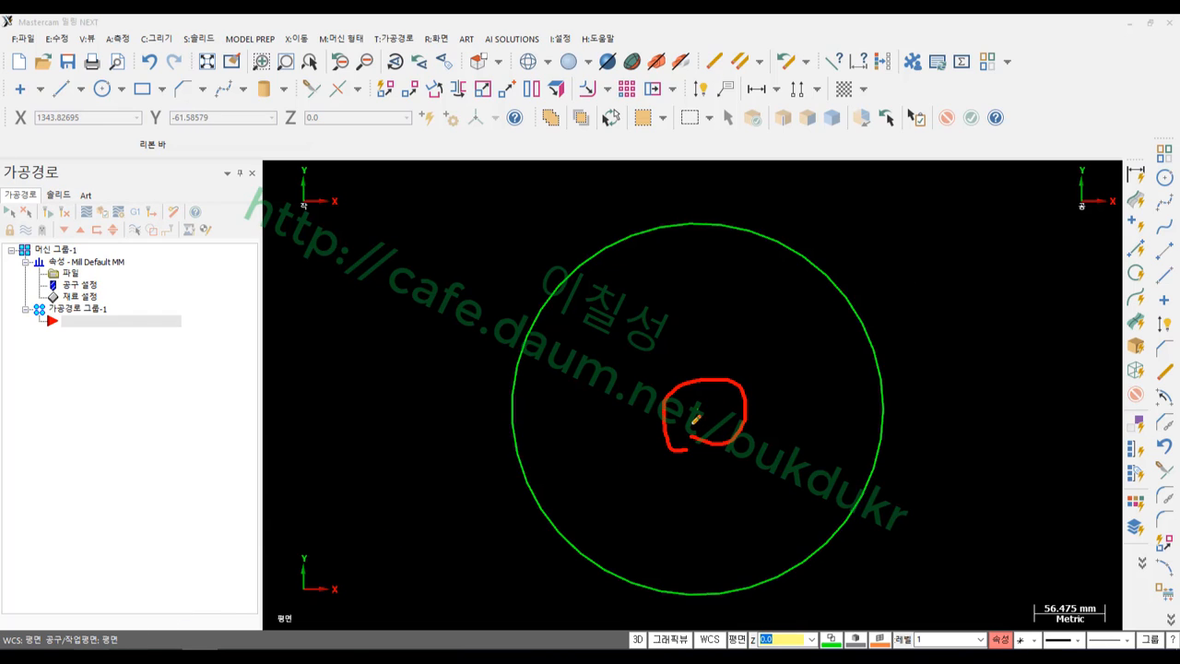
pyautogui.rightClick(789, 306)
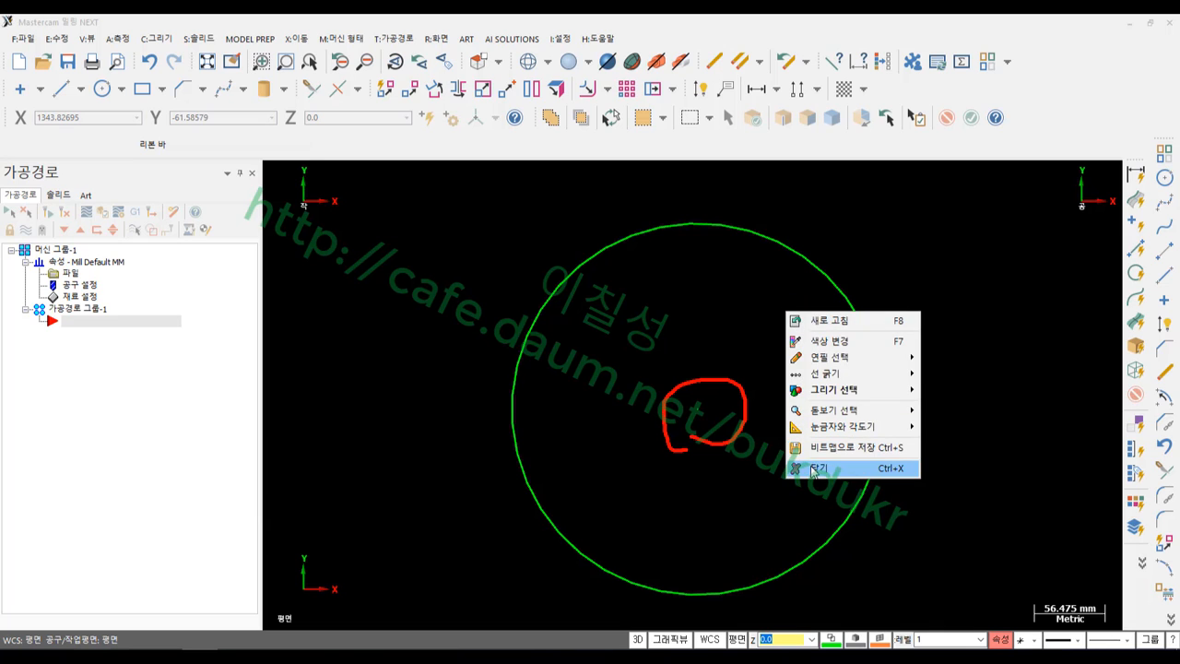
pyautogui.click(816, 471)
pyautogui.press('F4')
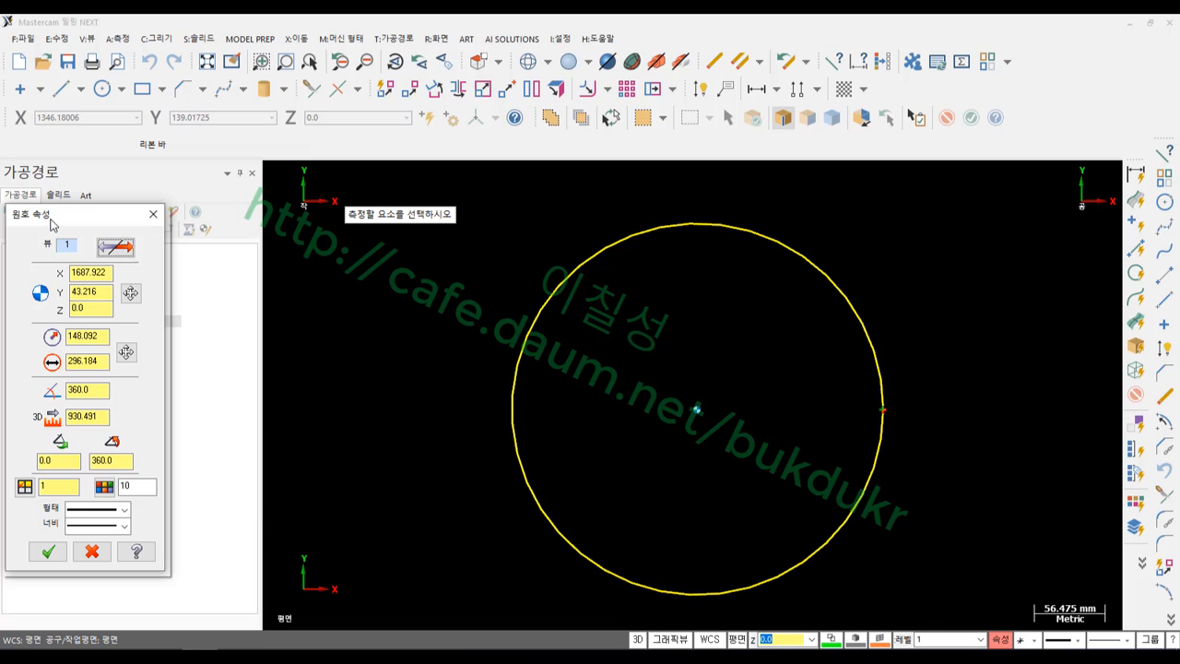
pyautogui.click(48, 551)
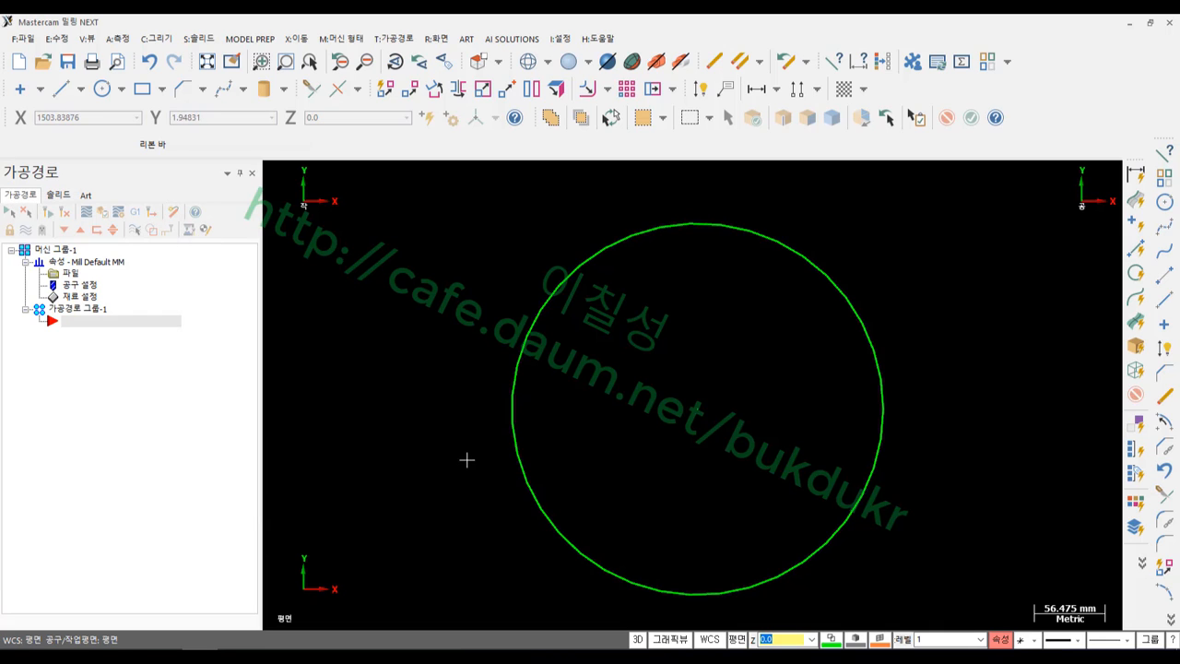
pyautogui.click(809, 266)
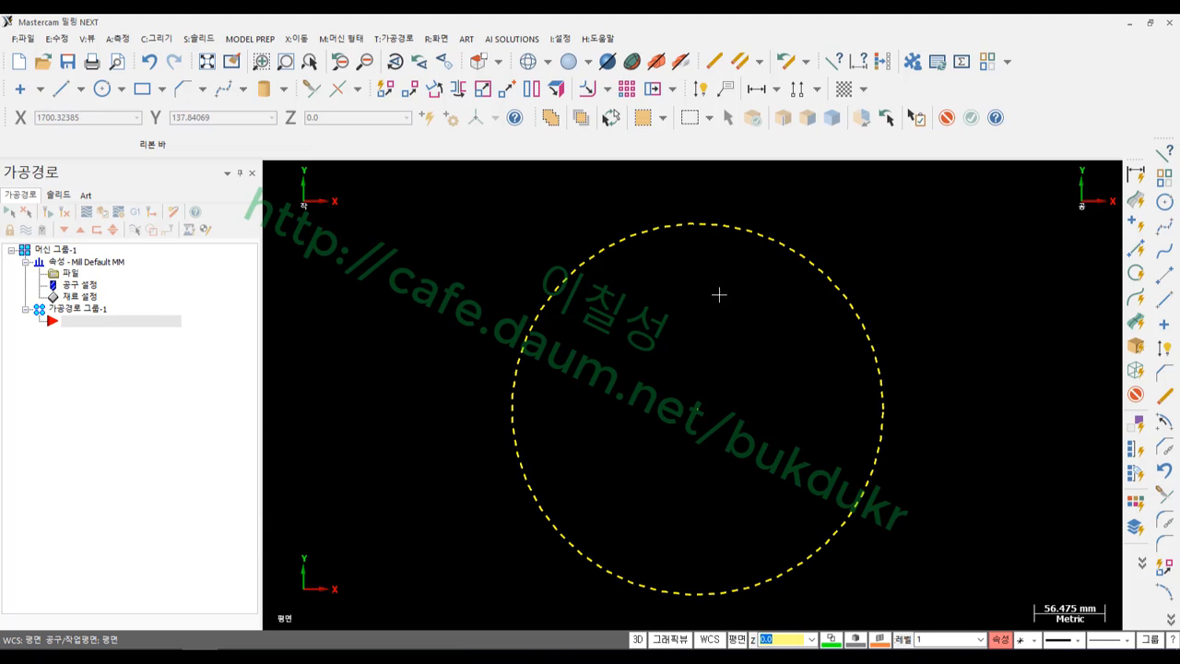
# Convert the large circle into a spline at 0.02 tolerance with Delete Curves on
pyautogui.click(157, 39)
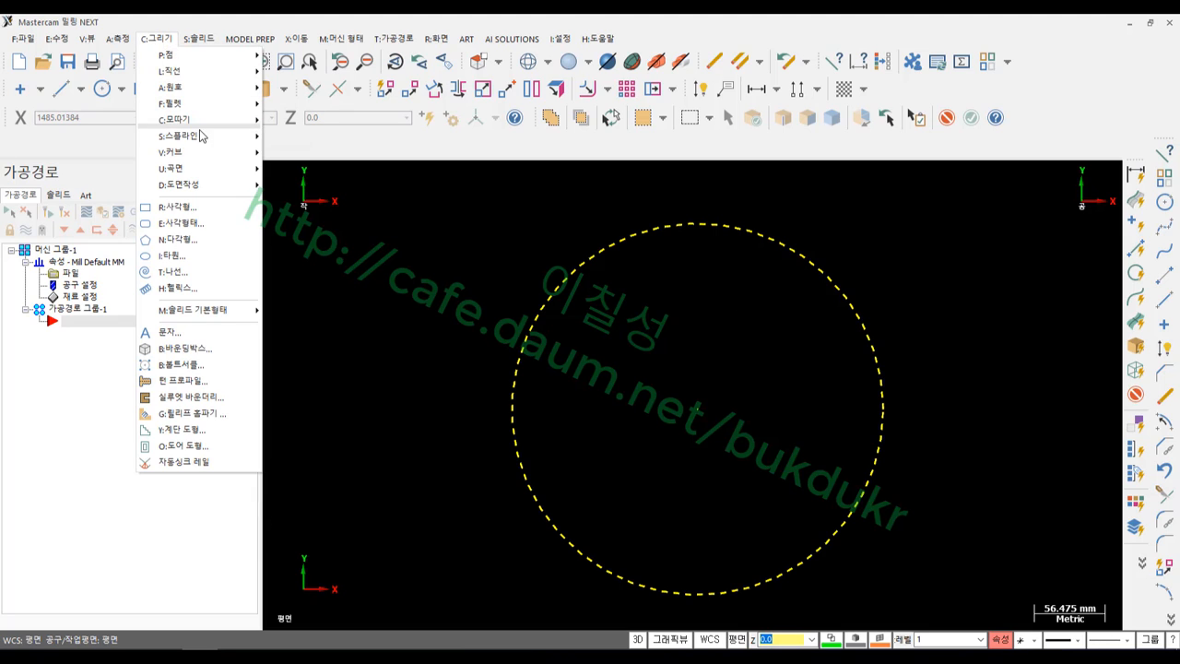
pyautogui.moveTo(204, 138)
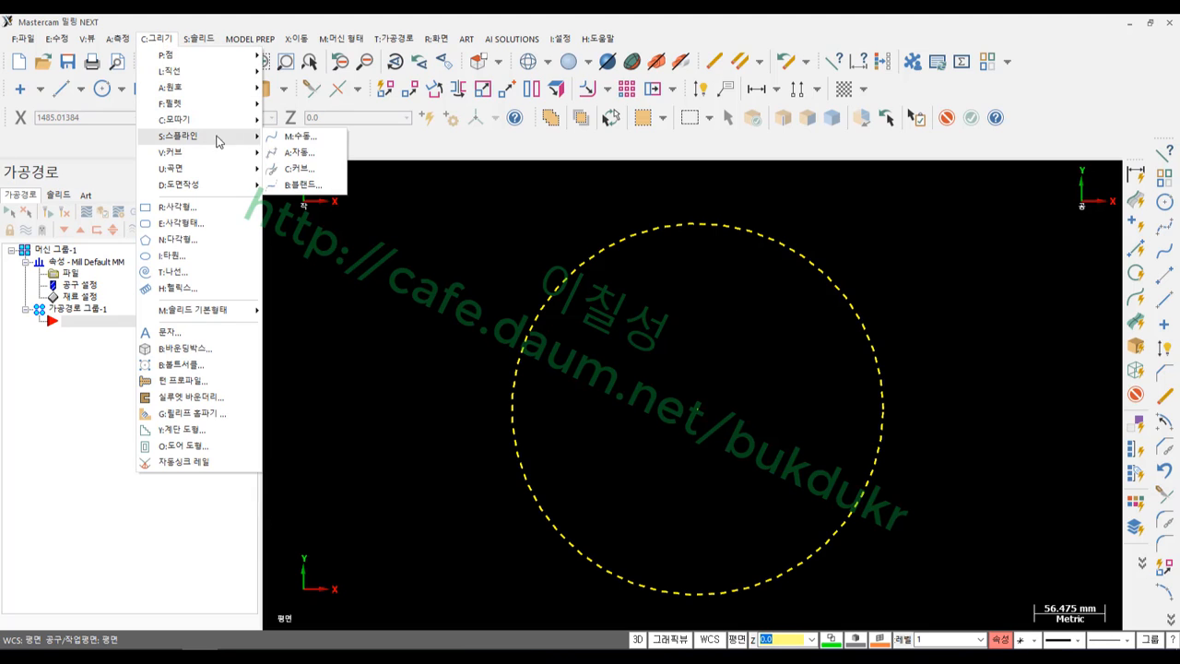
pyautogui.click(300, 169)
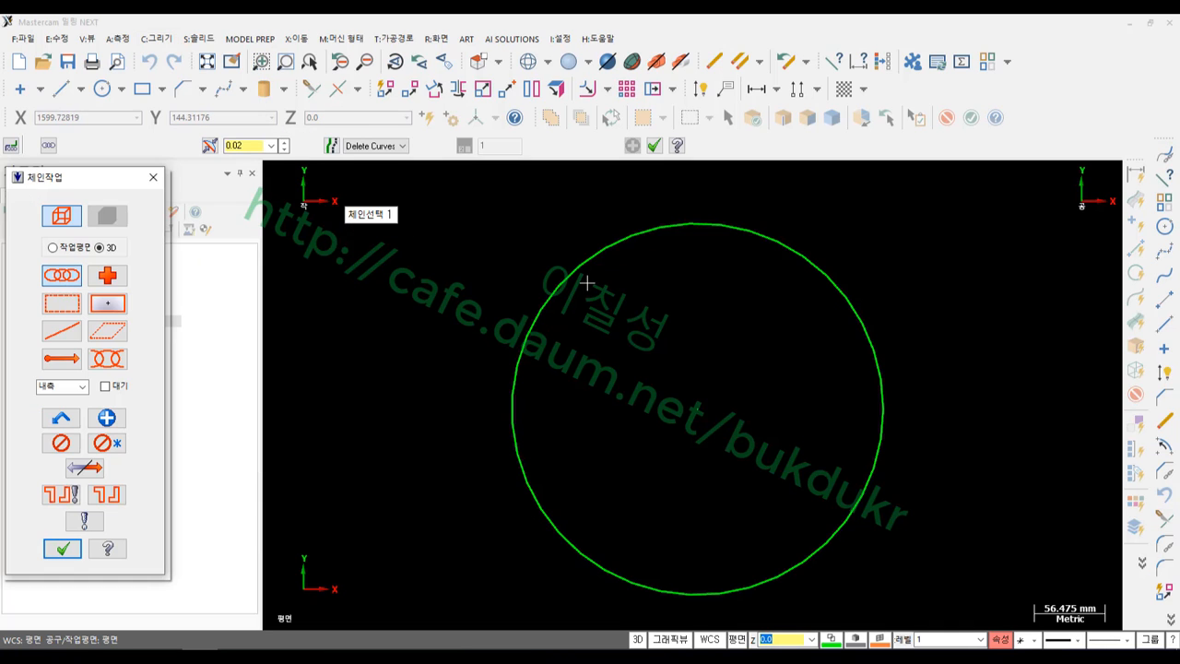
pyautogui.click(882, 401)
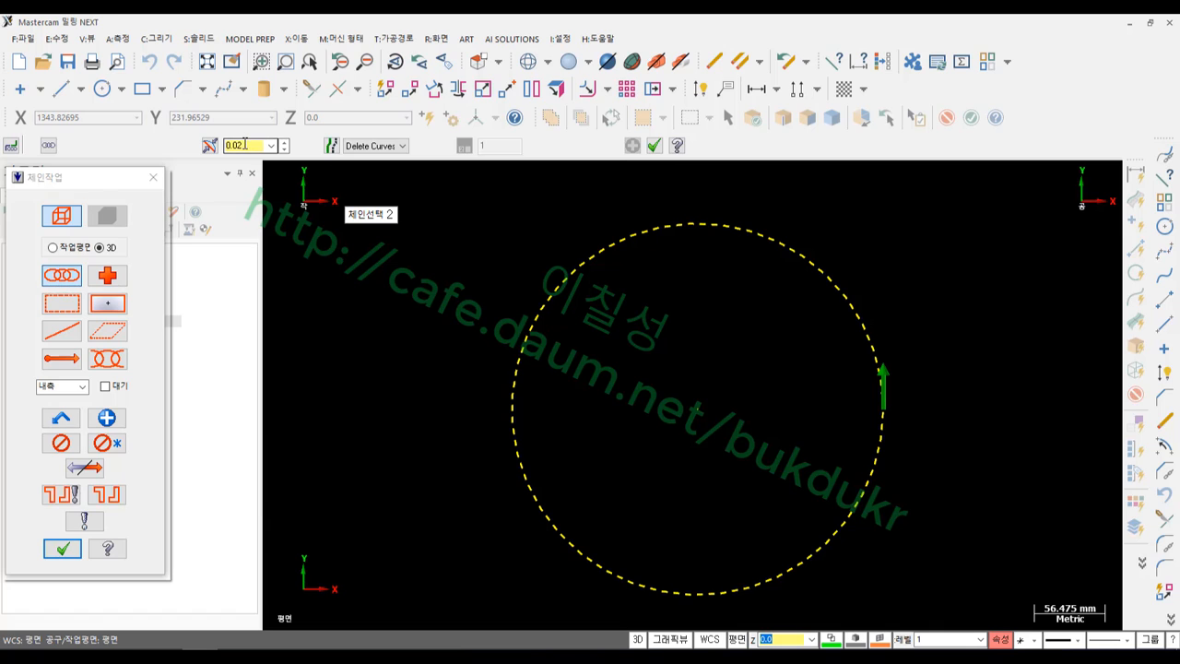
pyautogui.click(61, 549)
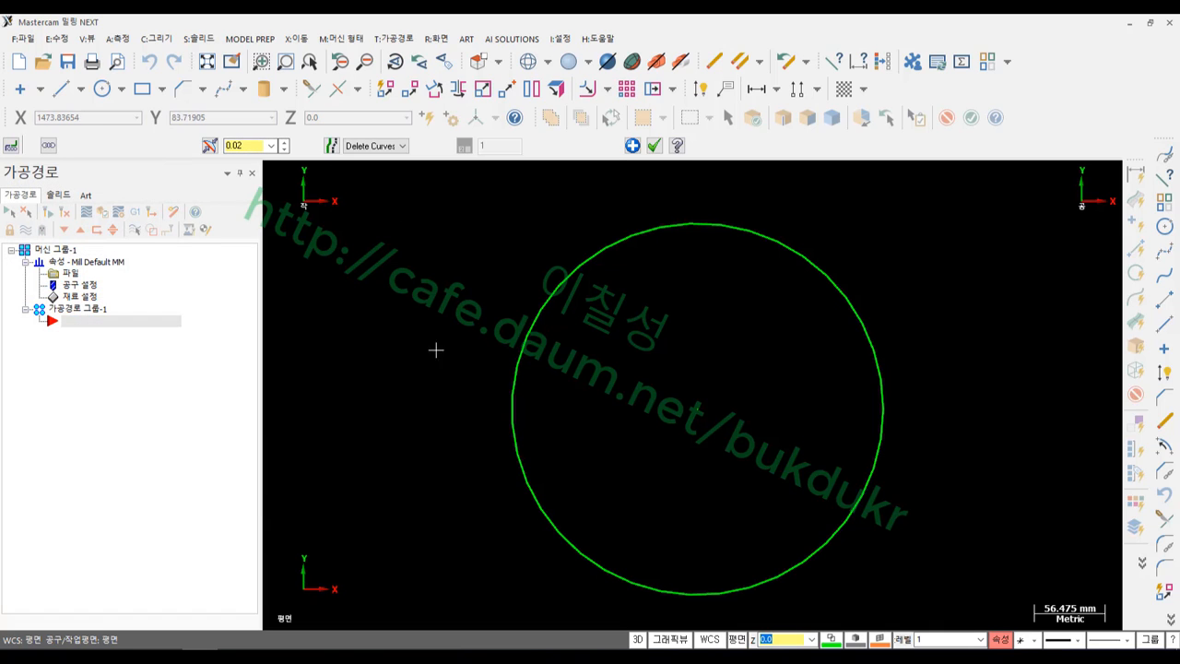
pyautogui.click(653, 145)
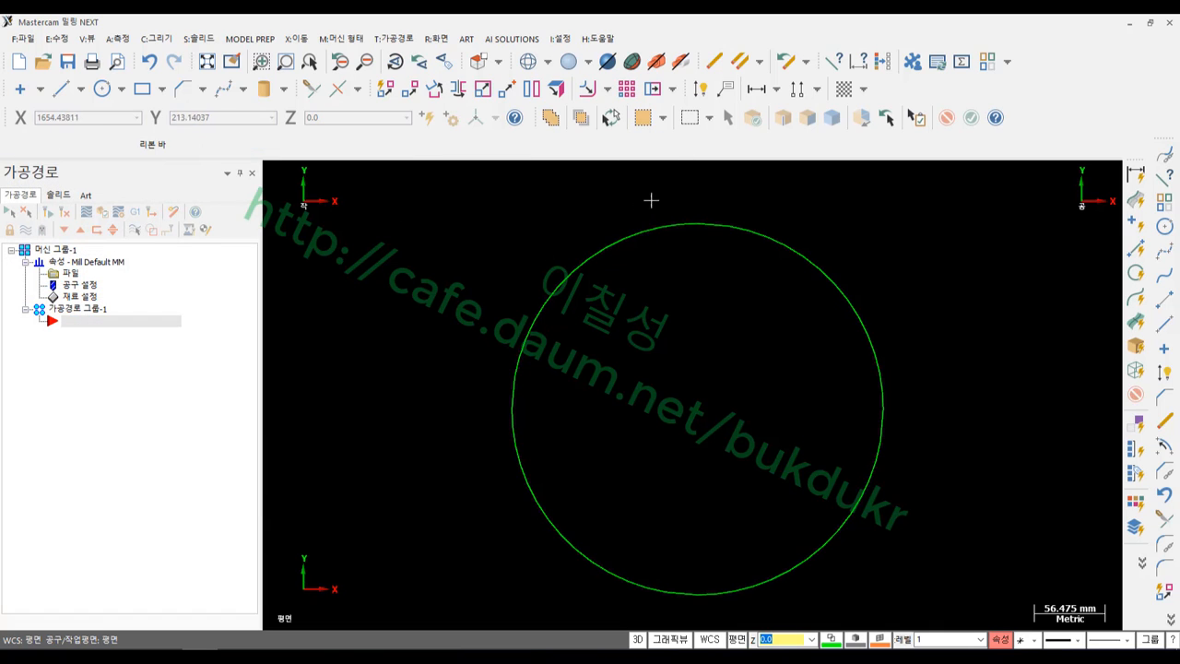
pyautogui.press('F4')
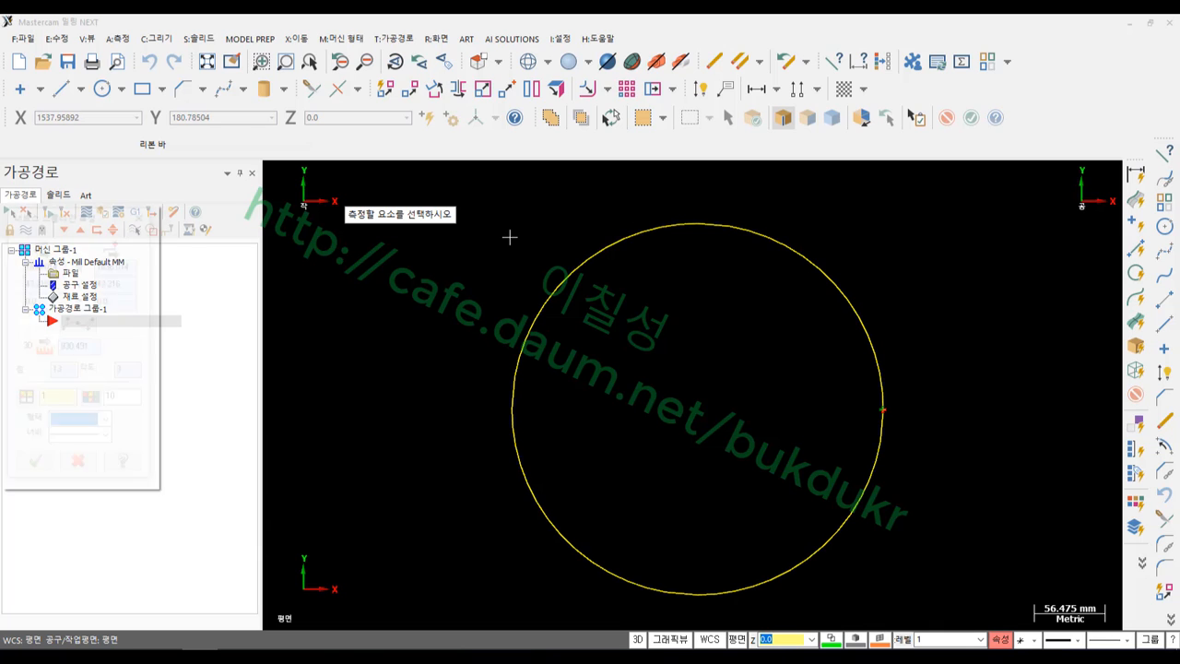
pyautogui.click(560, 284)
pyautogui.moveTo(106, 221); pyautogui.dragTo(377, 290)
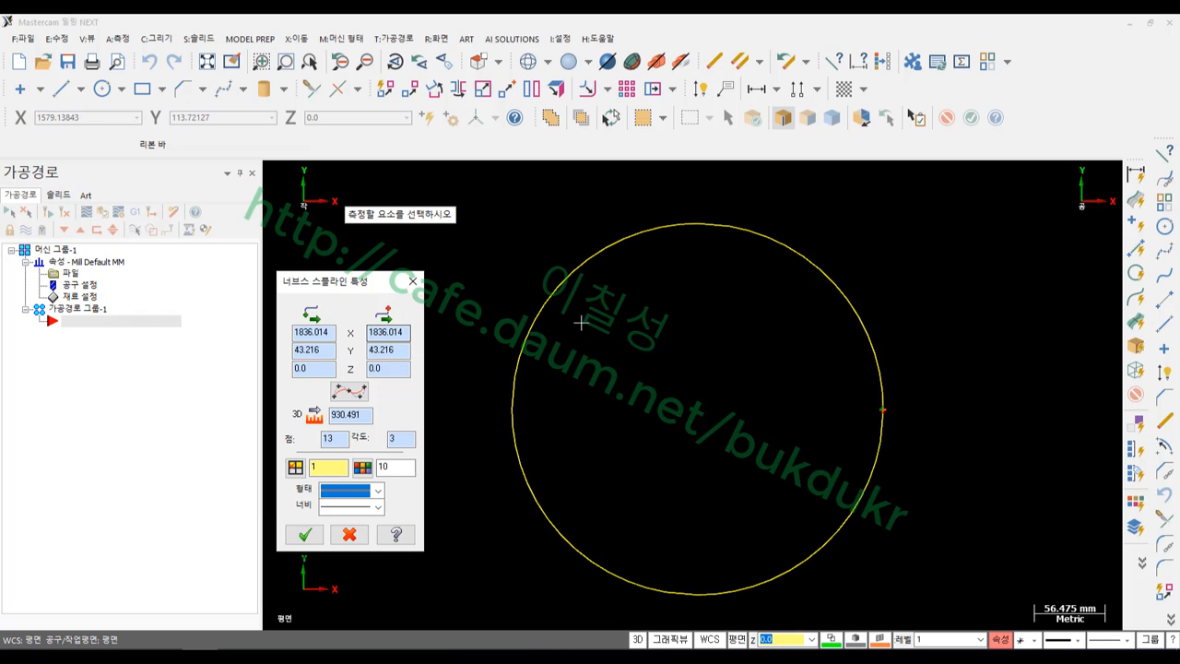
pyautogui.scroll(-1, 727, 342)
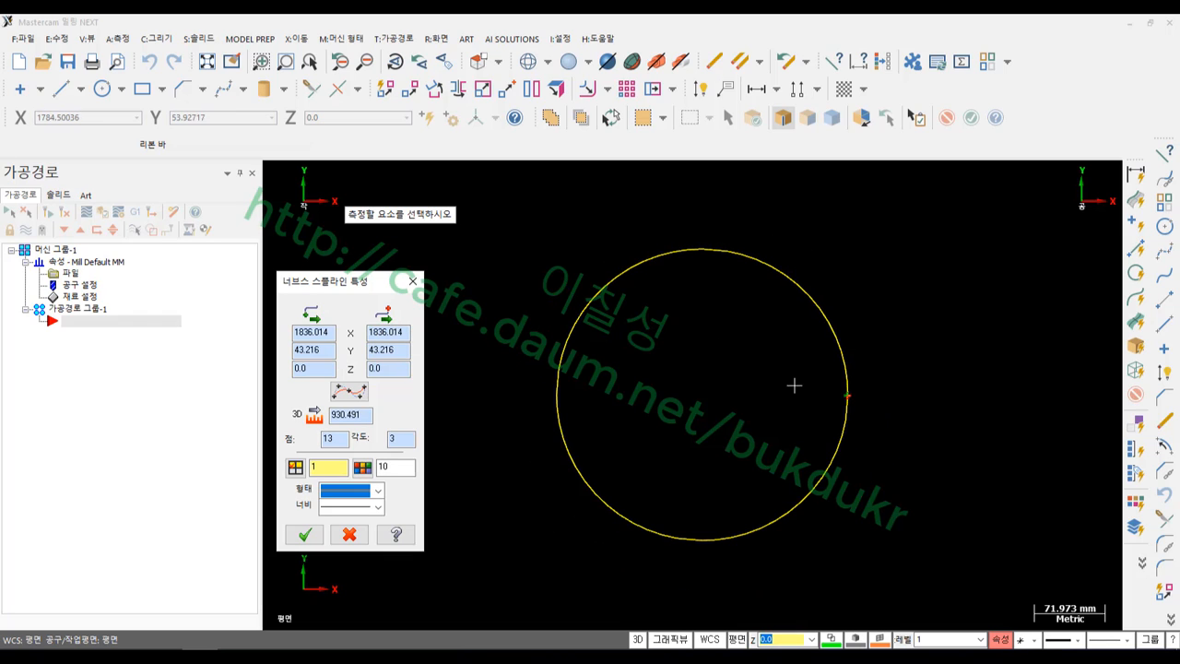
pyautogui.click(304, 535)
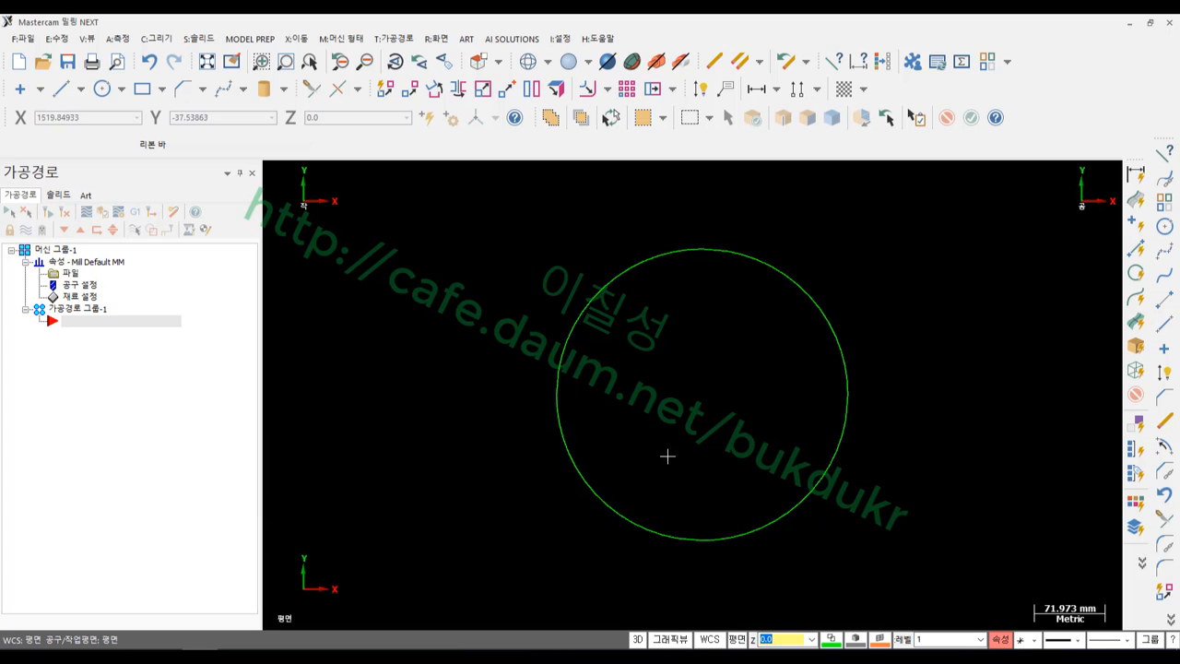
pyautogui.scroll(1, 848, 401)
pyautogui.click(822, 297)
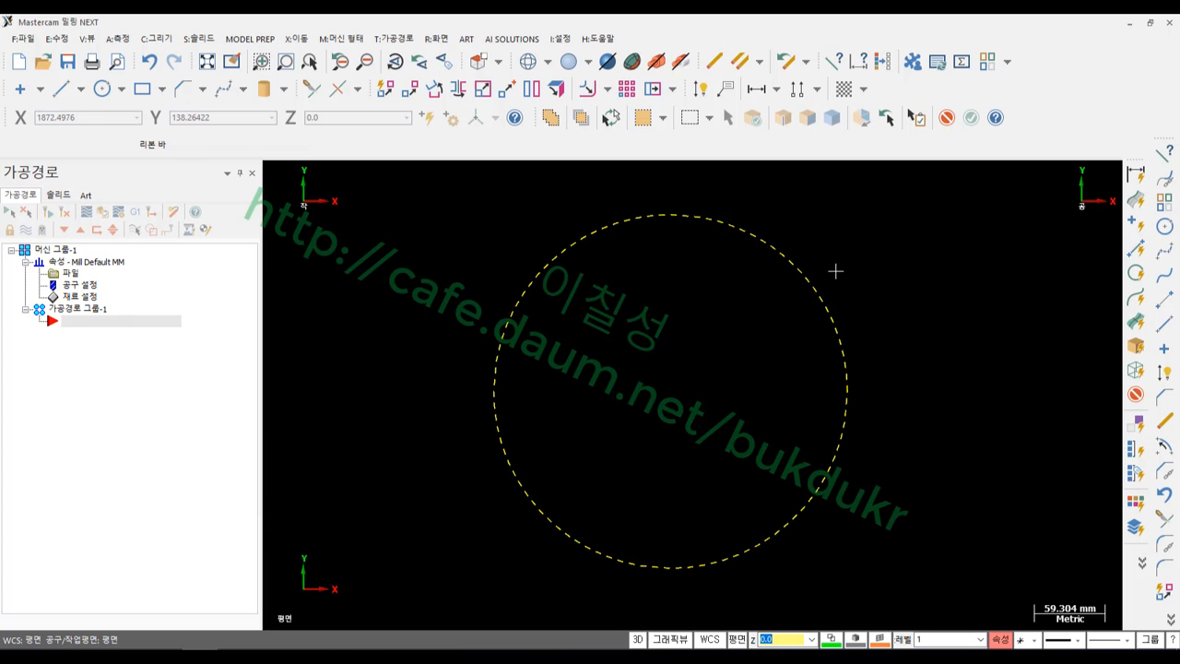
pyautogui.scroll(-1, 721, 326)
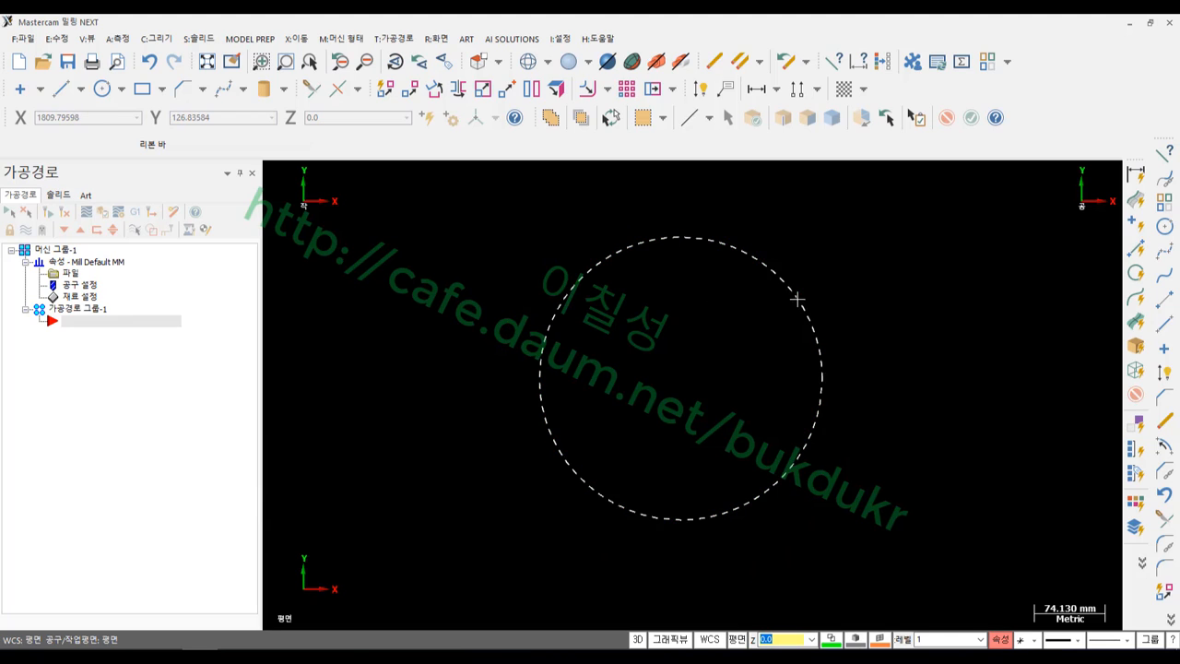
pyautogui.press('Escape')
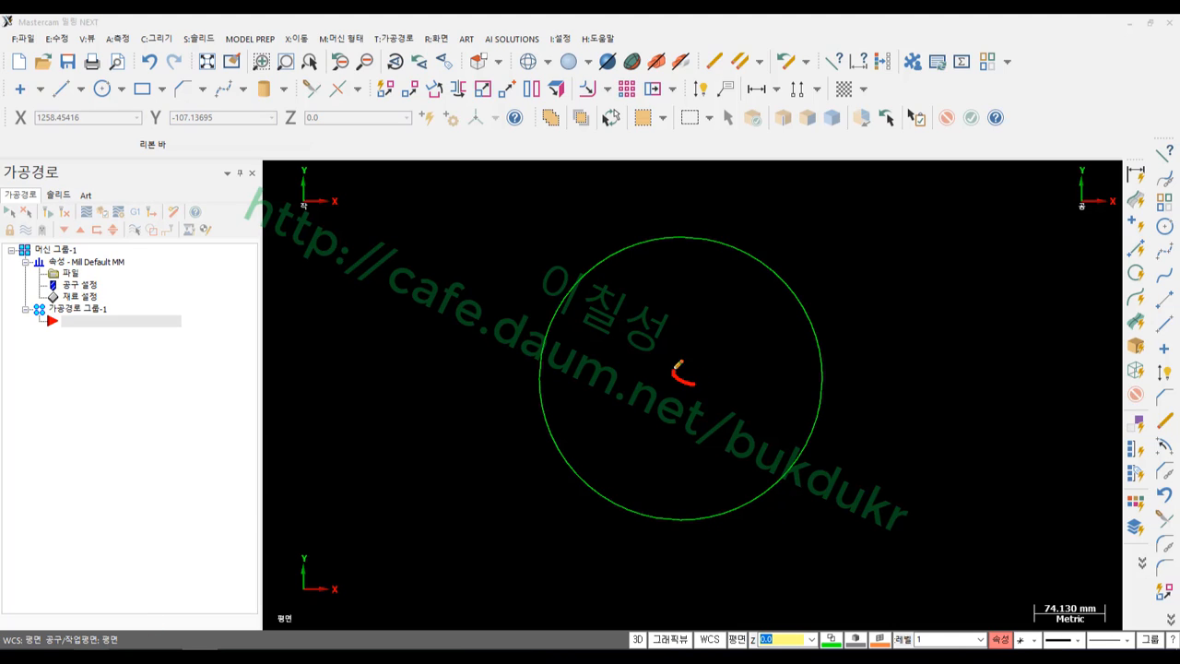
pyautogui.moveTo(675, 334); pyautogui.dragTo(687, 411)
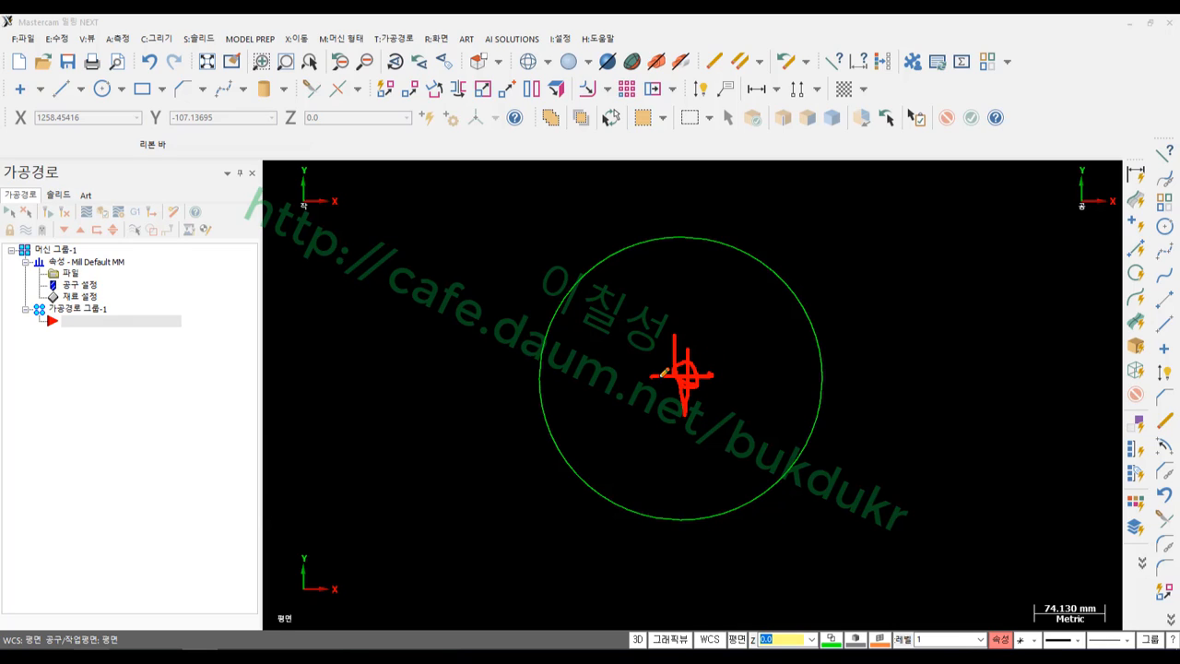
pyautogui.rightClick(452, 302)
pyautogui.click(489, 457)
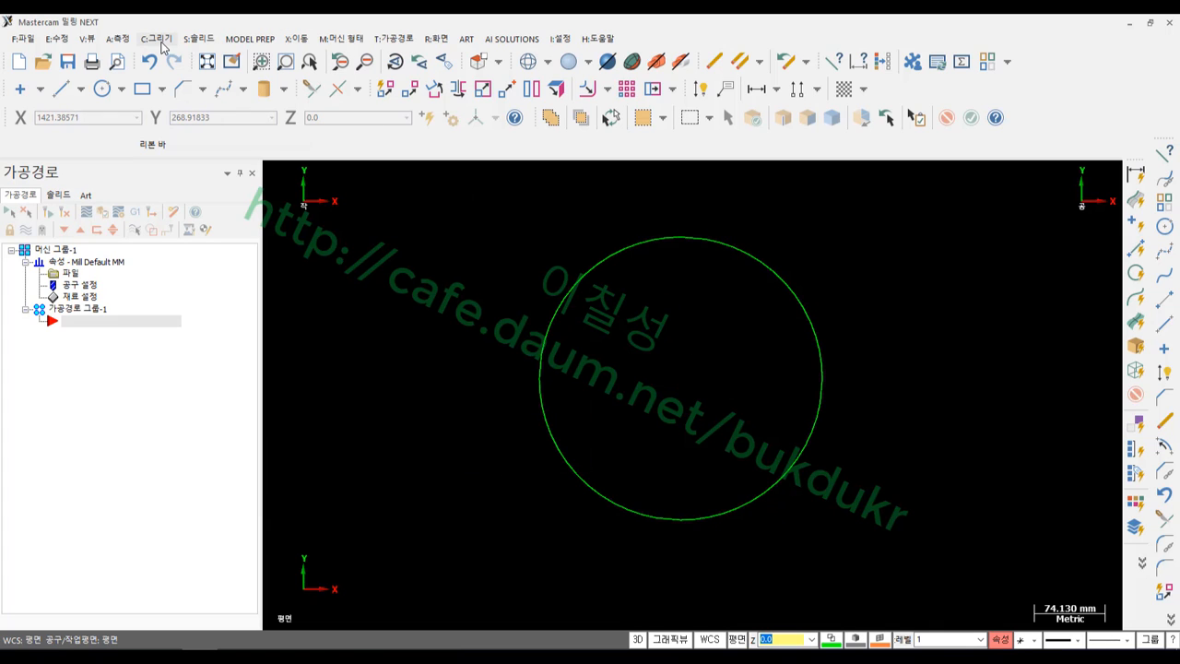
# Draw three connected lines forming a zigzag above the circle
pyautogui.click(708, 237)
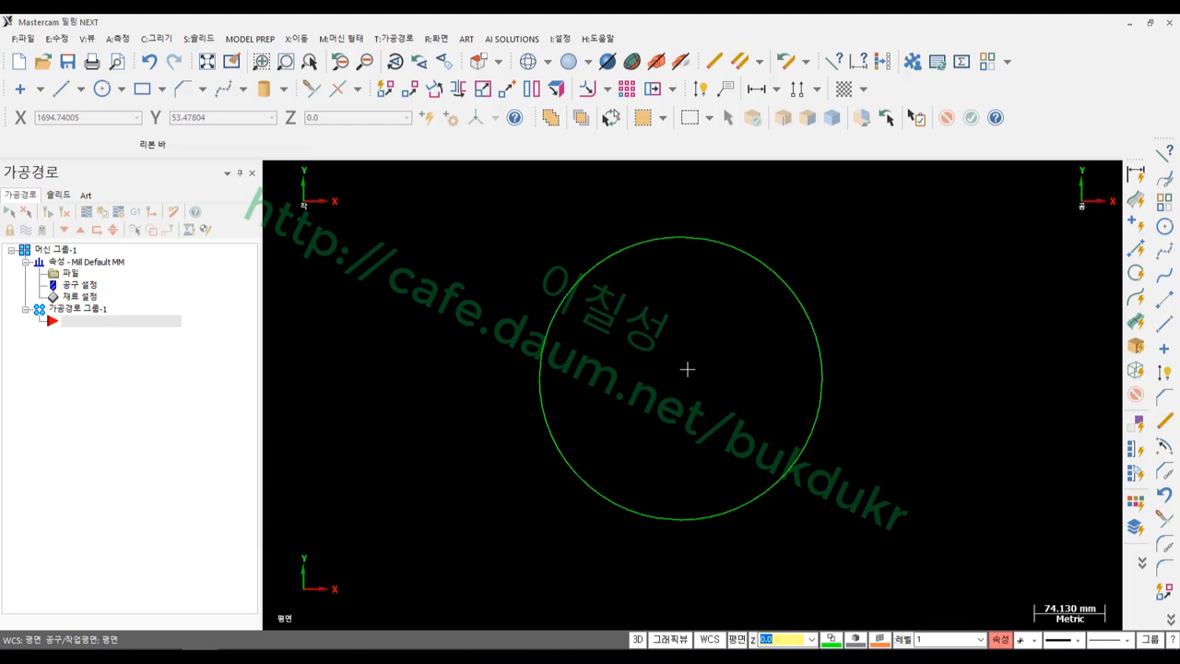
pyautogui.click(716, 239)
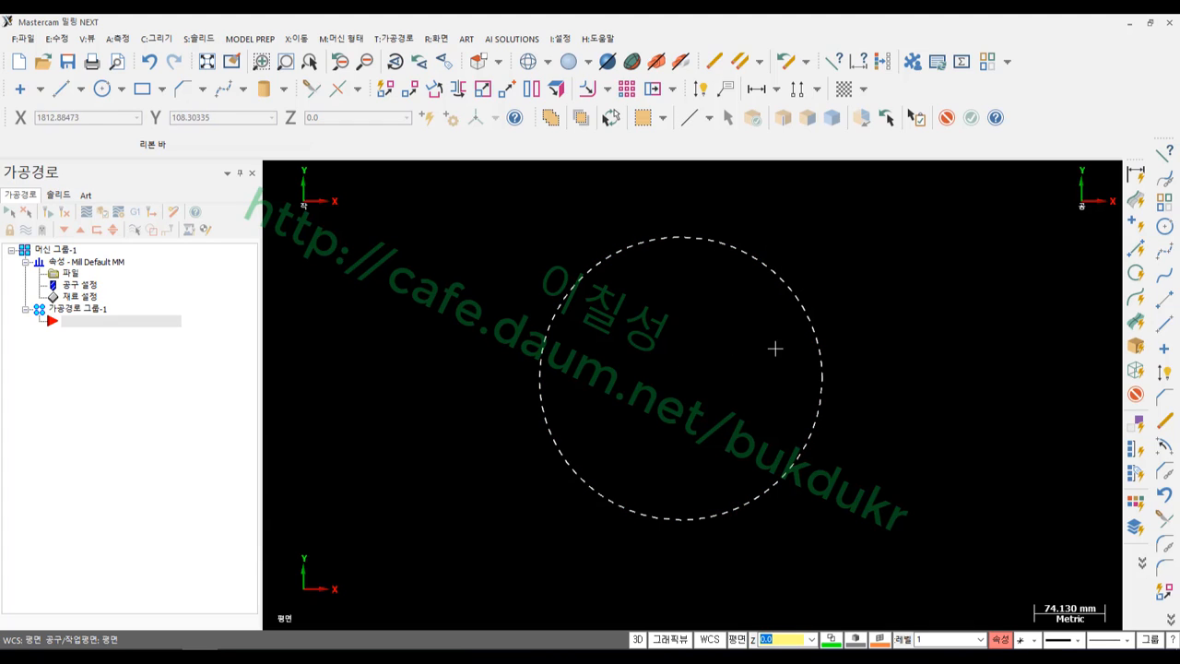
pyautogui.scroll(-1, 501, 392)
pyautogui.scroll(1, 794, 387)
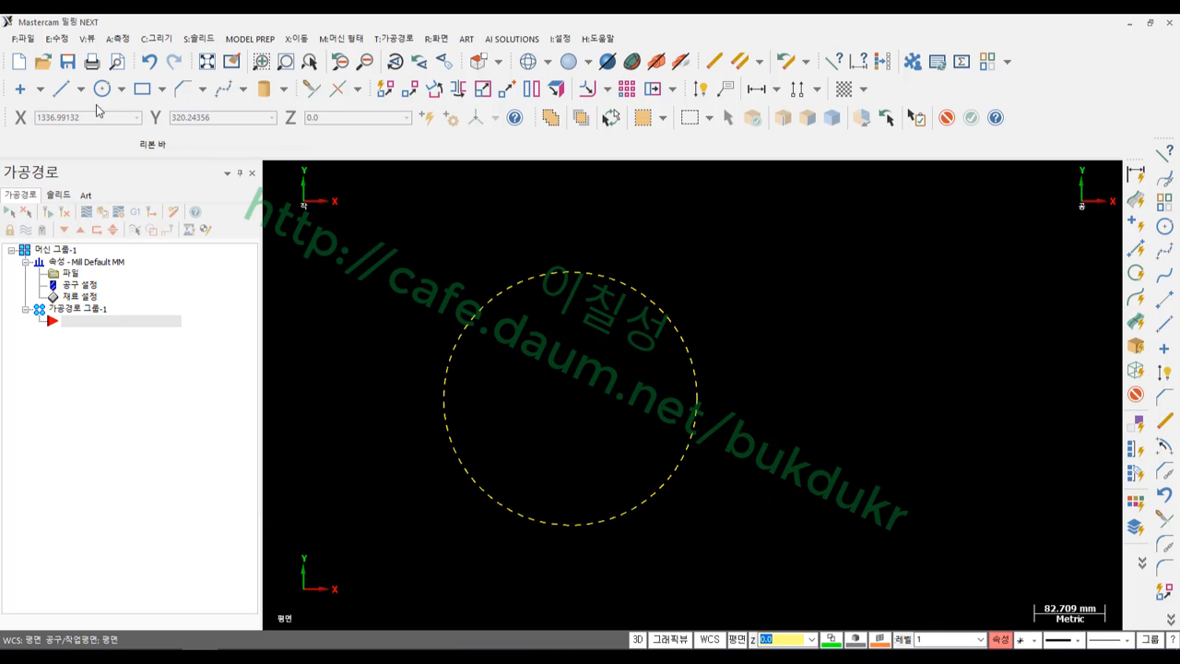
pyautogui.click(61, 88)
pyautogui.click(385, 301)
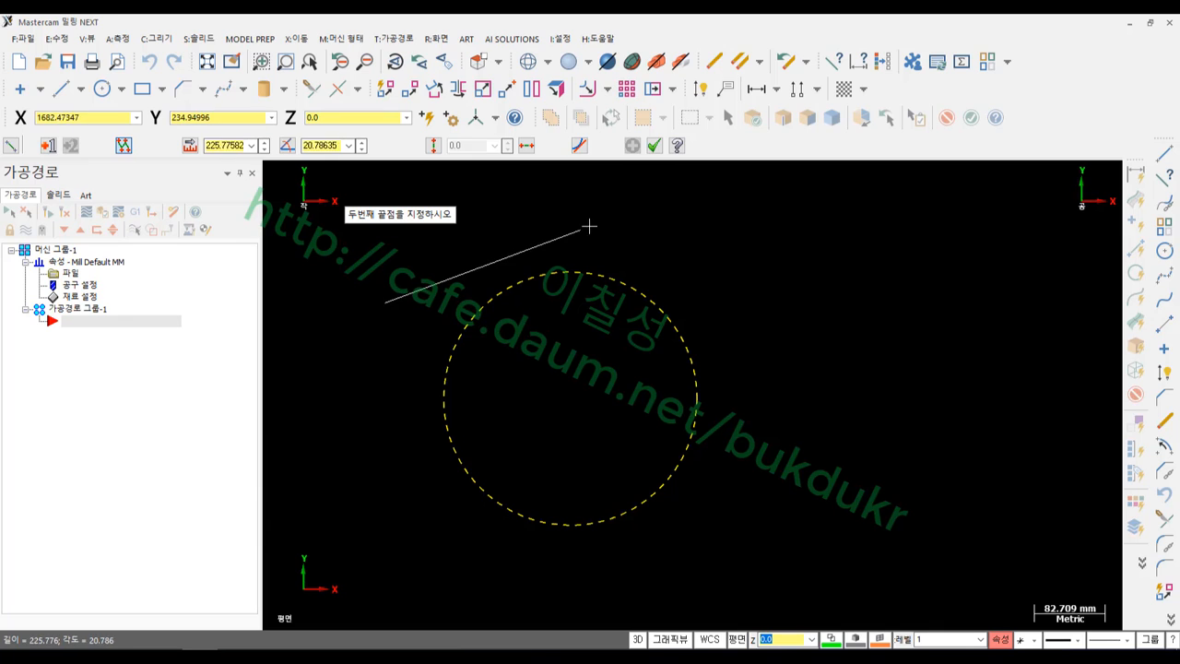
pyautogui.click(617, 218)
pyautogui.click(837, 361)
pyautogui.click(1030, 275)
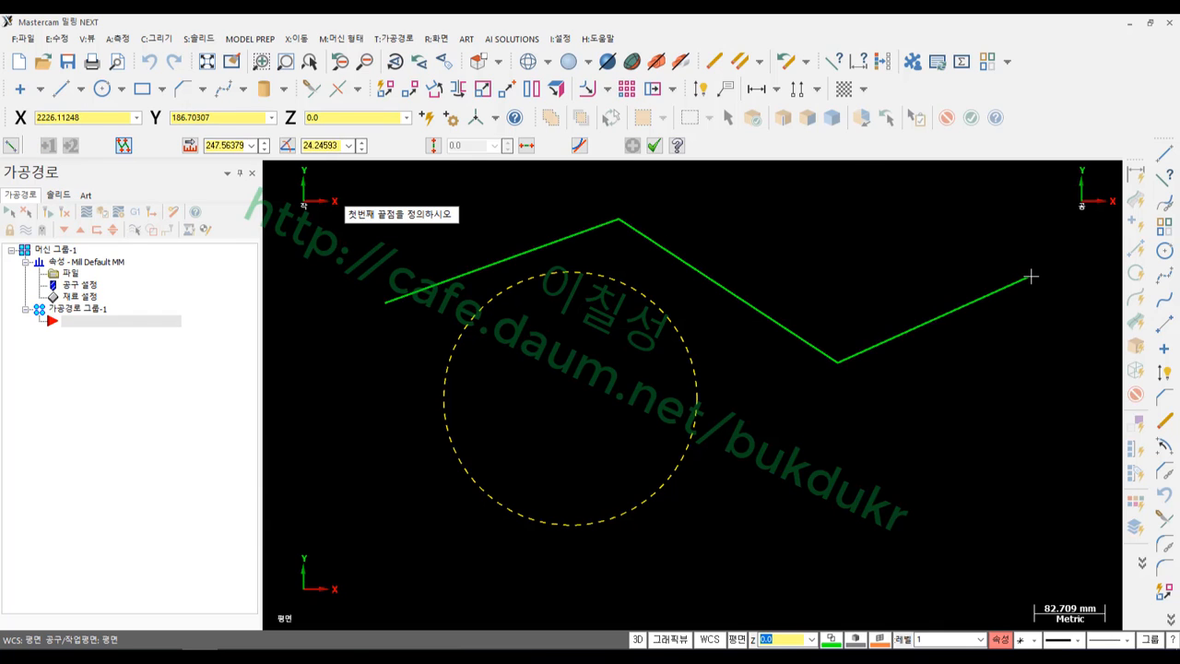
pyautogui.click(654, 146)
# Chain the zigzag lines into one spline at 0.02 tolerance, deleting the original lines
pyautogui.scroll(-4, 621, 430)
pyautogui.click(744, 344)
pyautogui.click(845, 351)
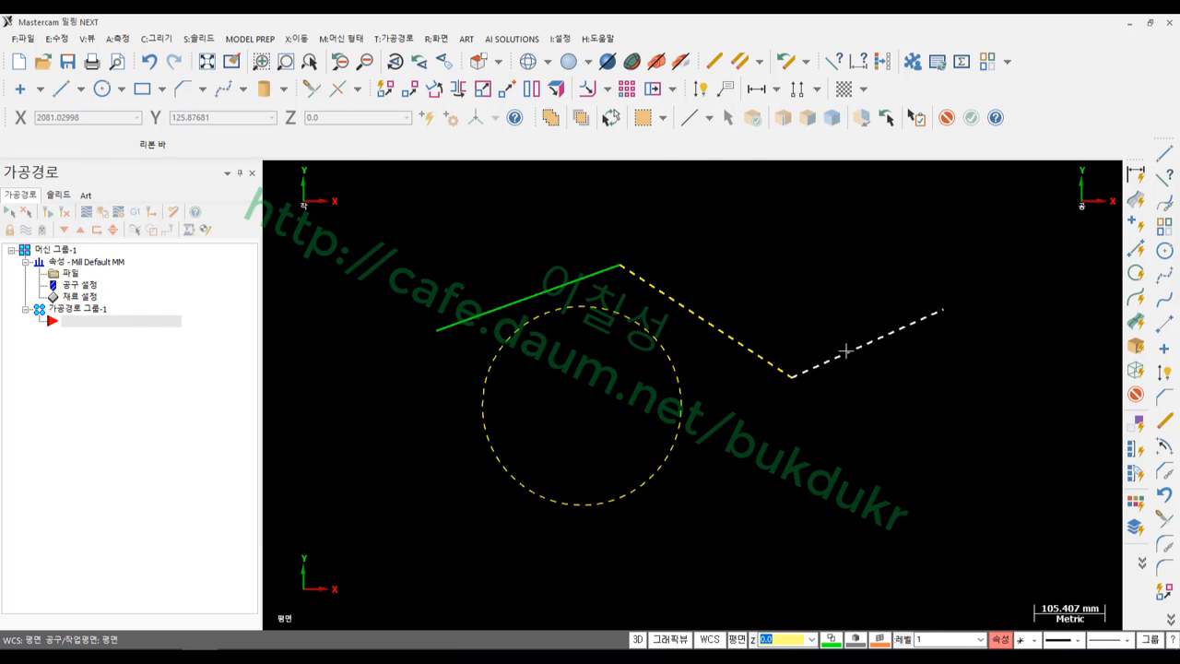
pyautogui.click(701, 306)
pyautogui.press('Escape')
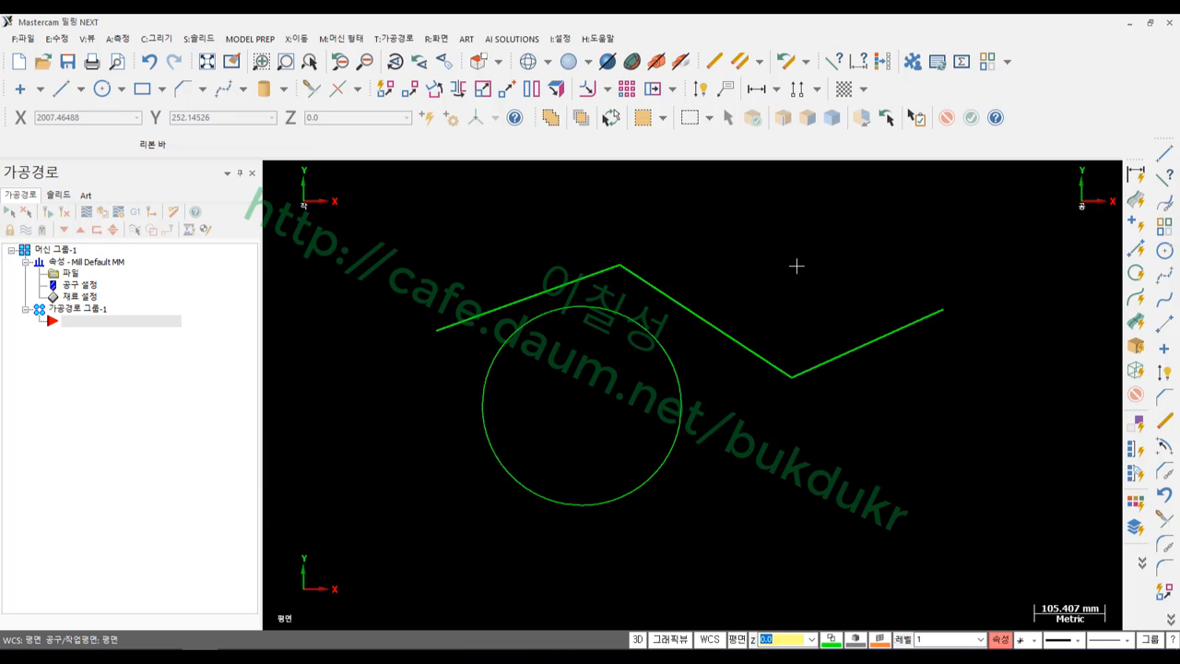
pyautogui.click(155, 39)
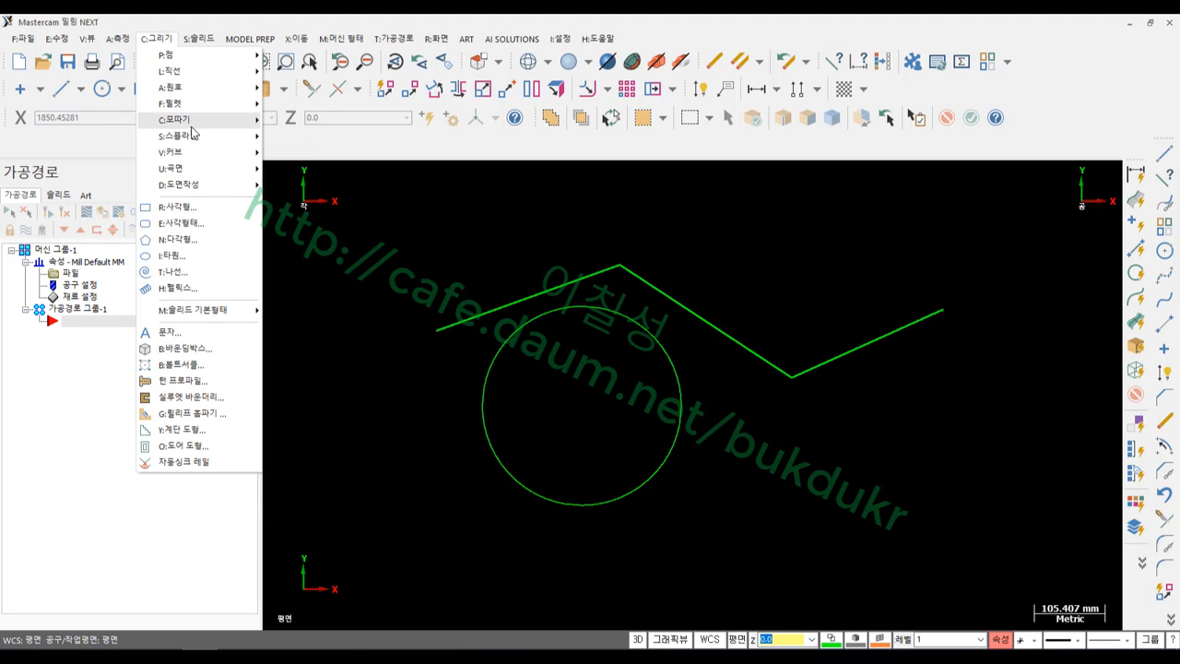
pyautogui.moveTo(208, 138)
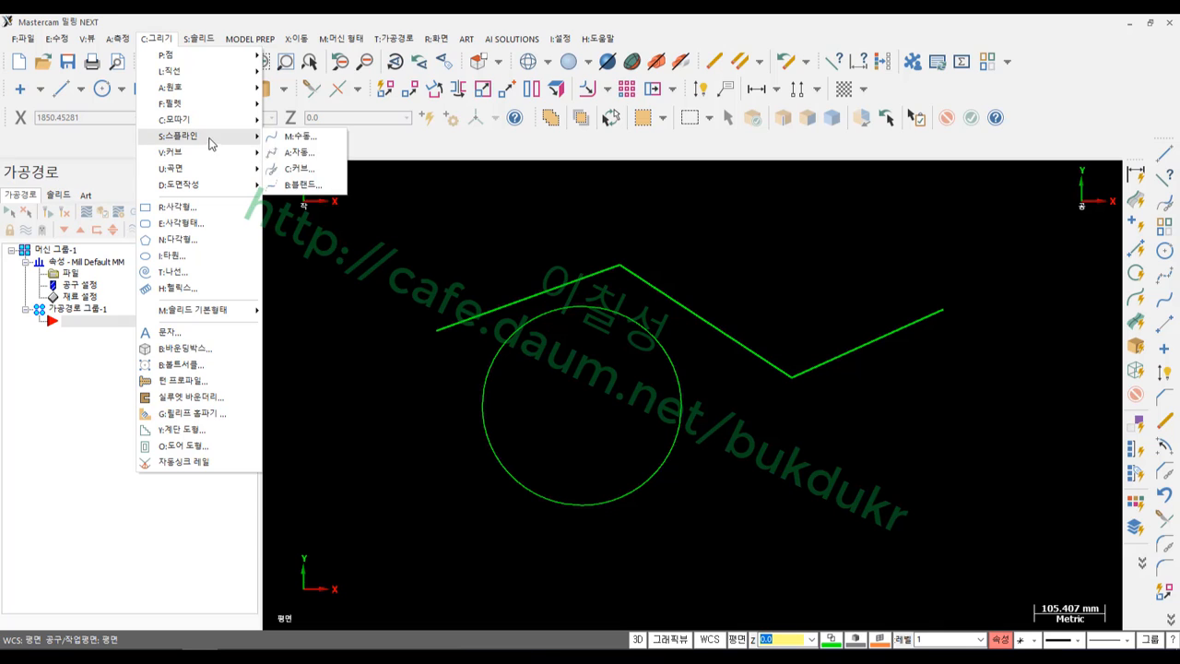
pyautogui.click(307, 170)
pyautogui.click(480, 315)
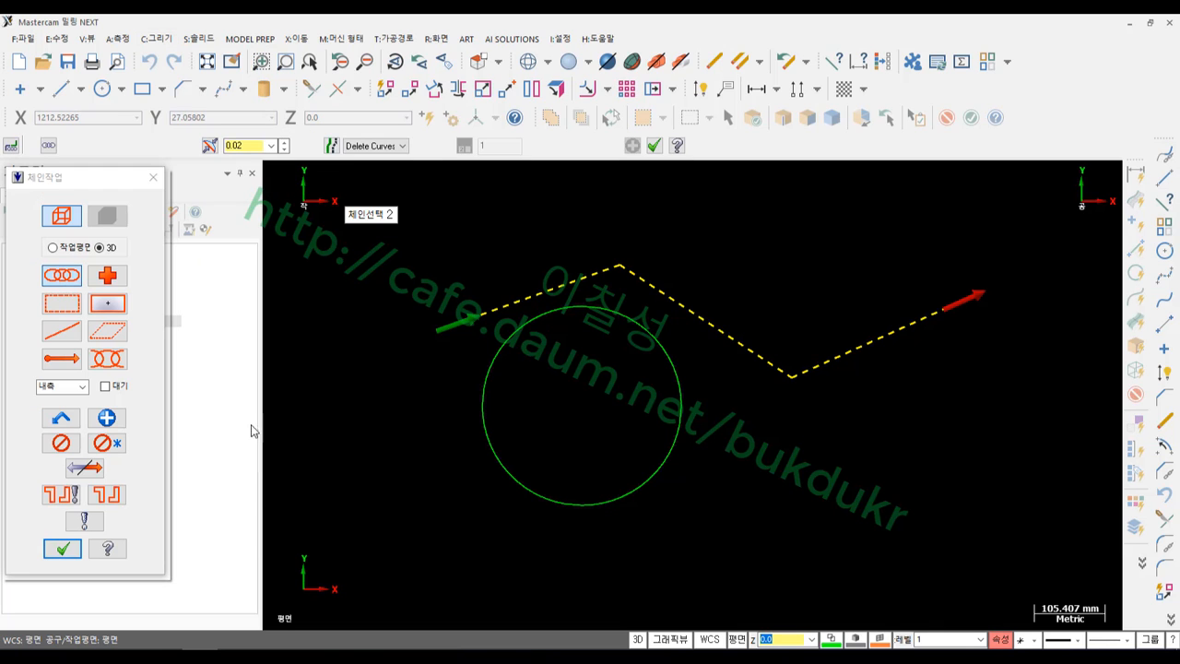
pyautogui.click(61, 550)
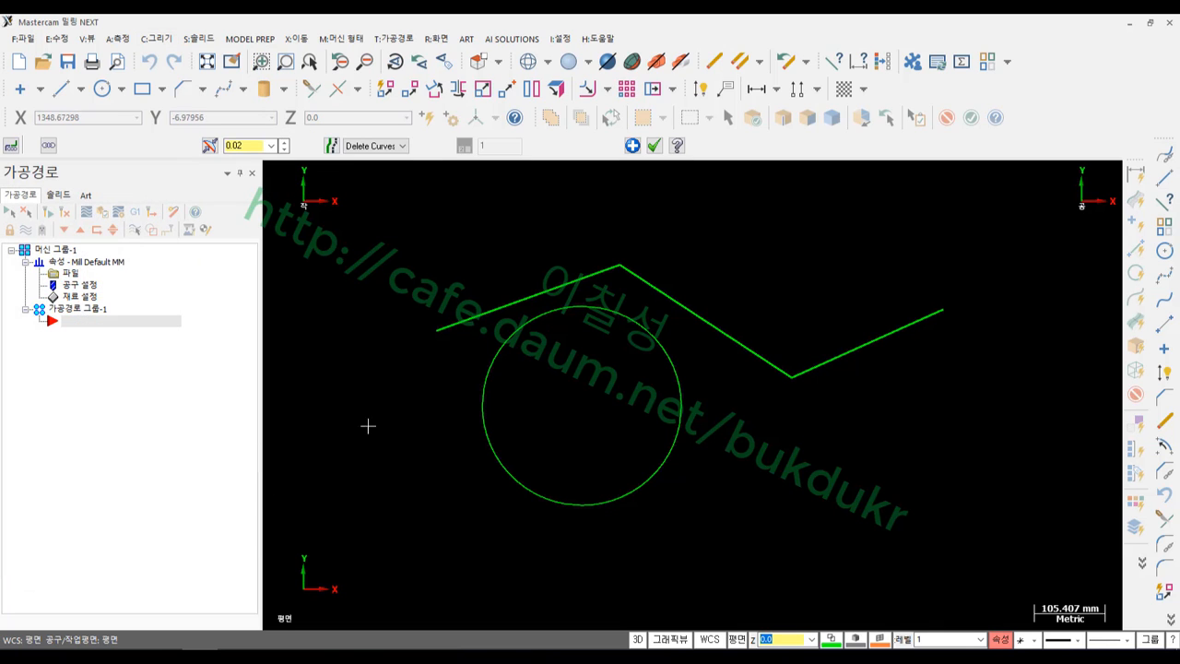
pyautogui.click(653, 146)
pyautogui.scroll(1, 793, 287)
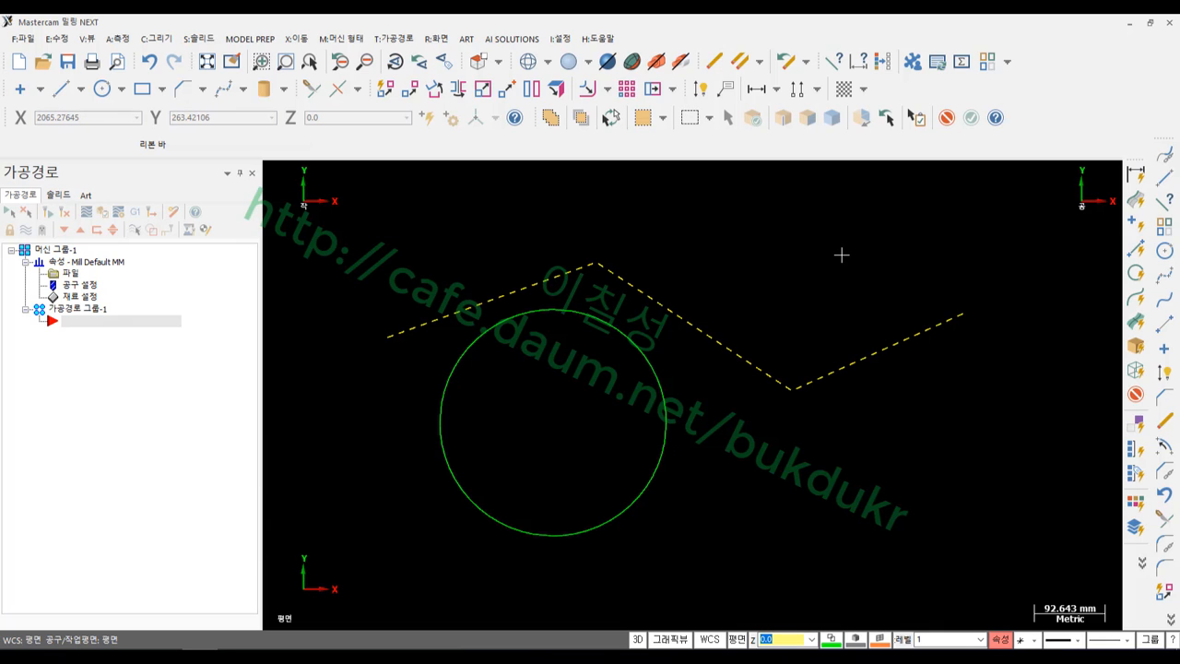
# Move the spline's NURBS control points to arch the left side, round the peak, soften the dip and smooth the tail
pyautogui.press('F4')
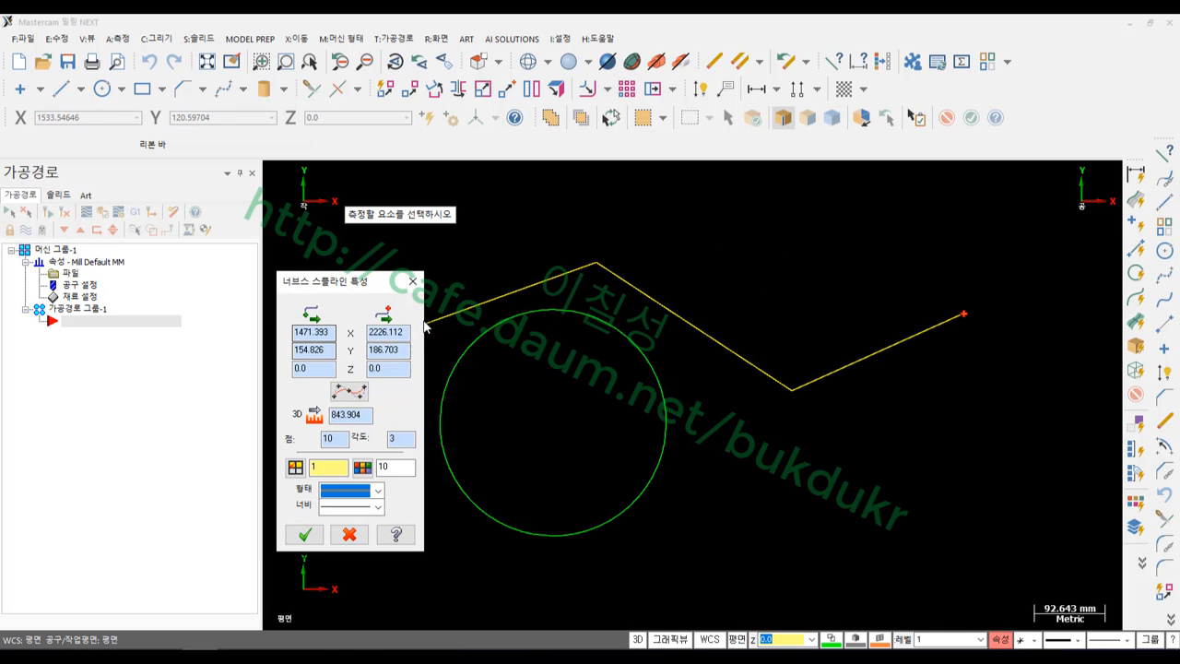
pyautogui.click(354, 394)
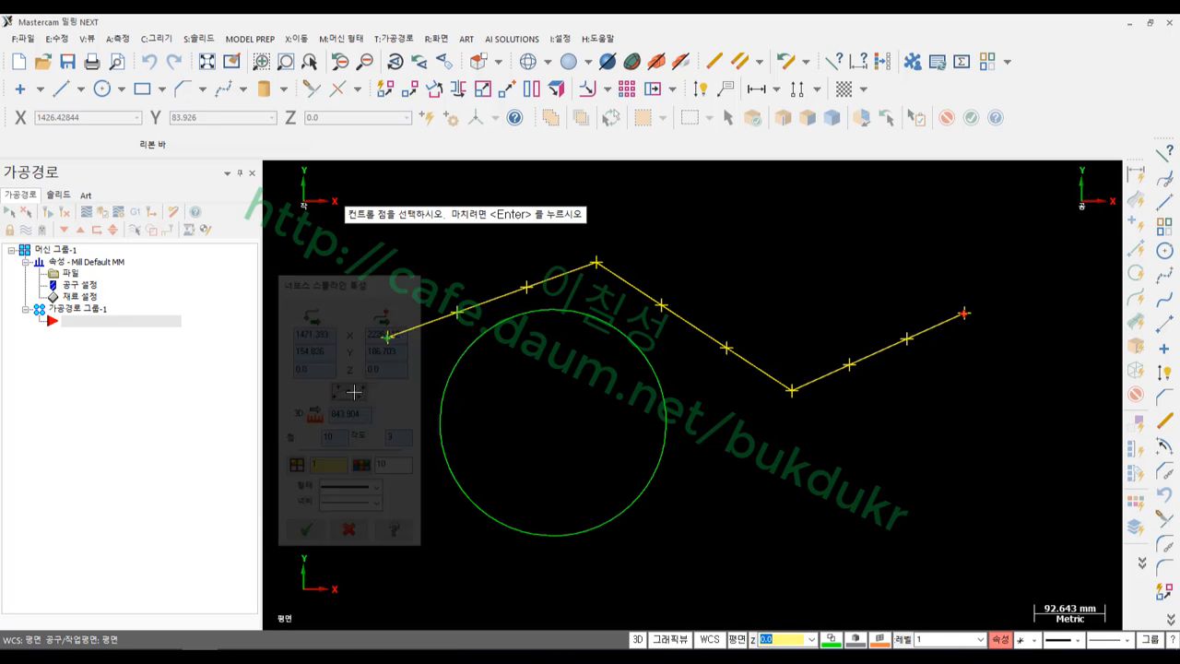
pyautogui.click(524, 284)
pyautogui.click(458, 311)
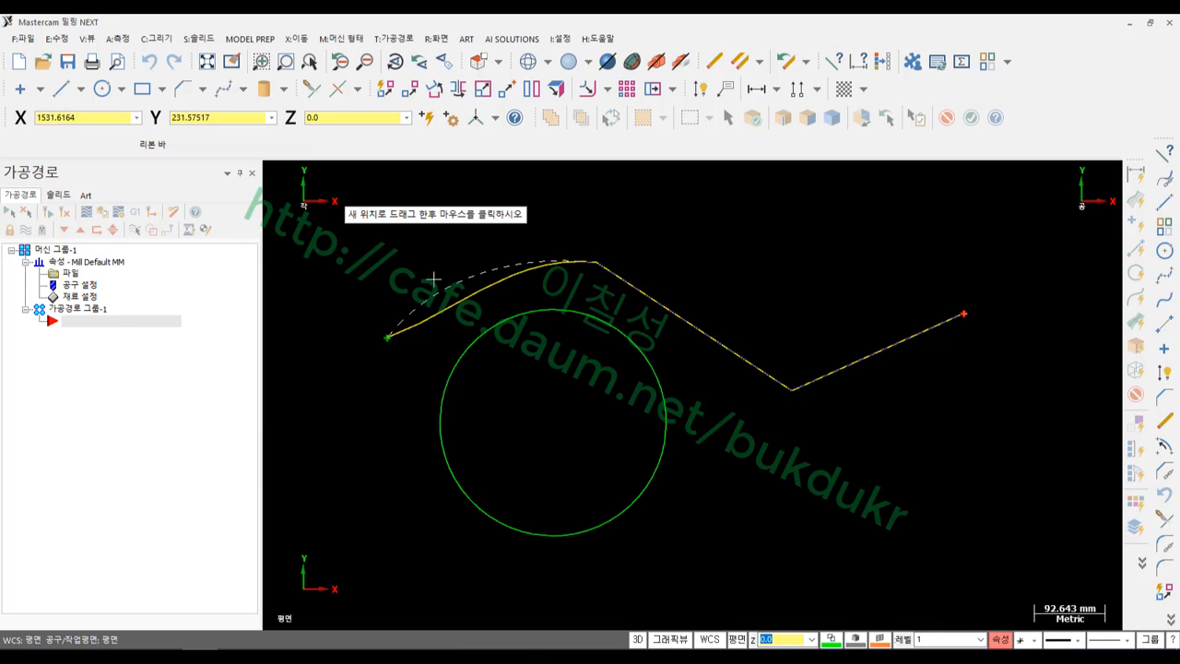
pyautogui.click(433, 277)
pyautogui.click(662, 304)
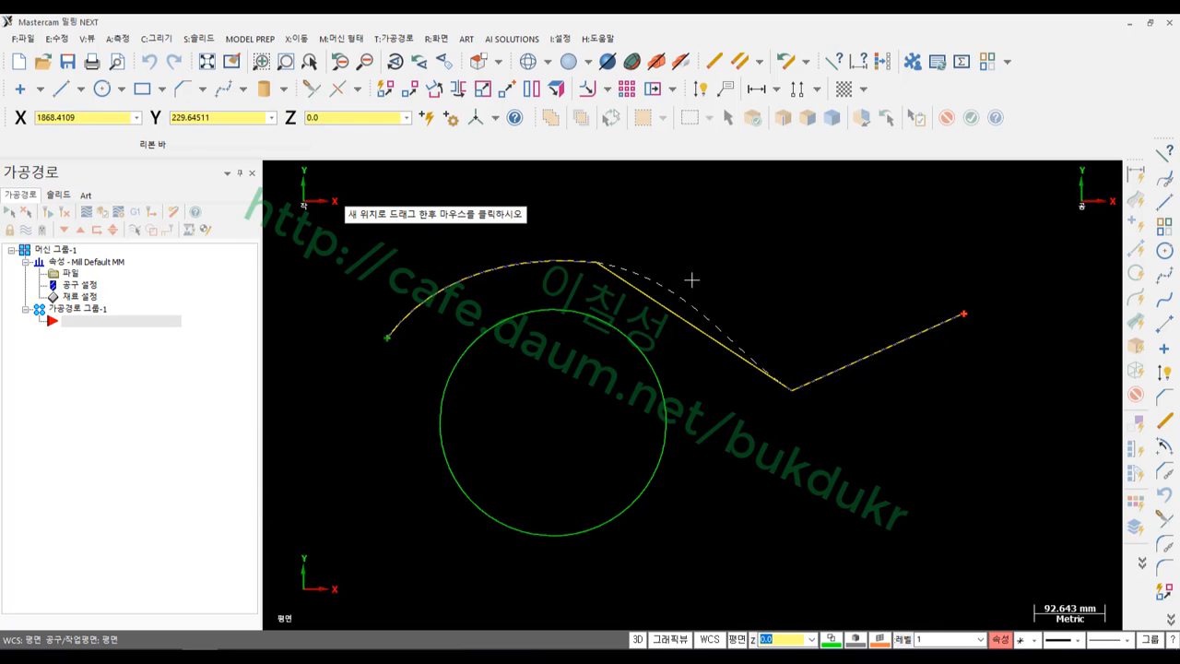
pyautogui.click(692, 277)
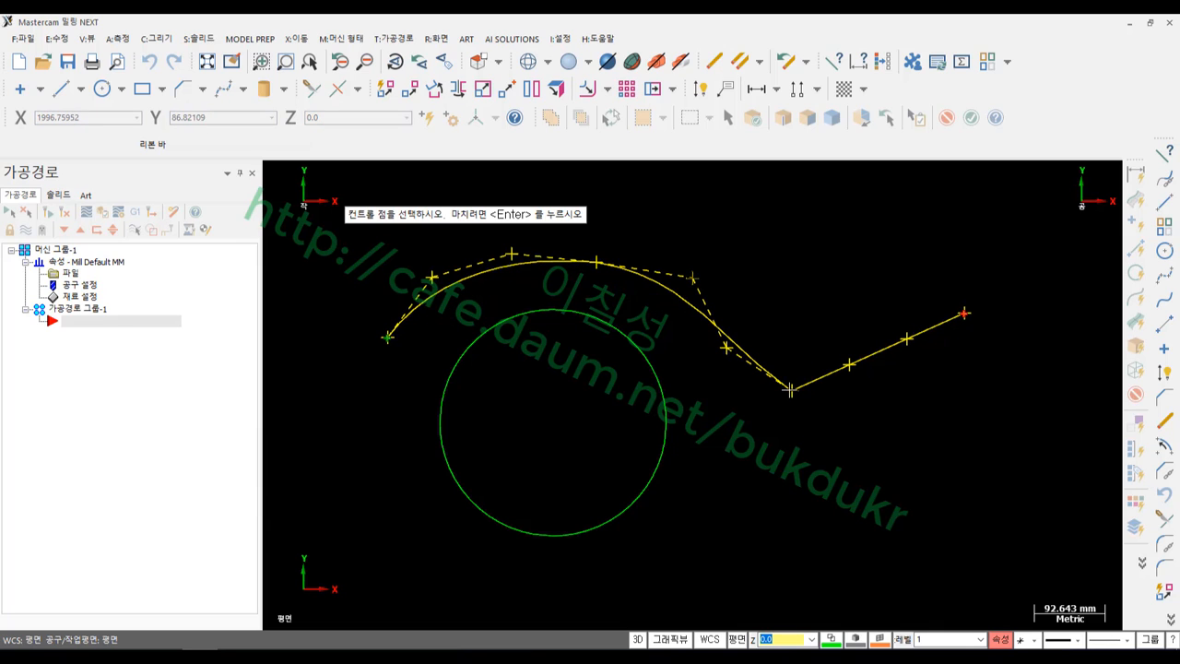
pyautogui.click(789, 389)
pyautogui.click(793, 363)
pyautogui.click(906, 337)
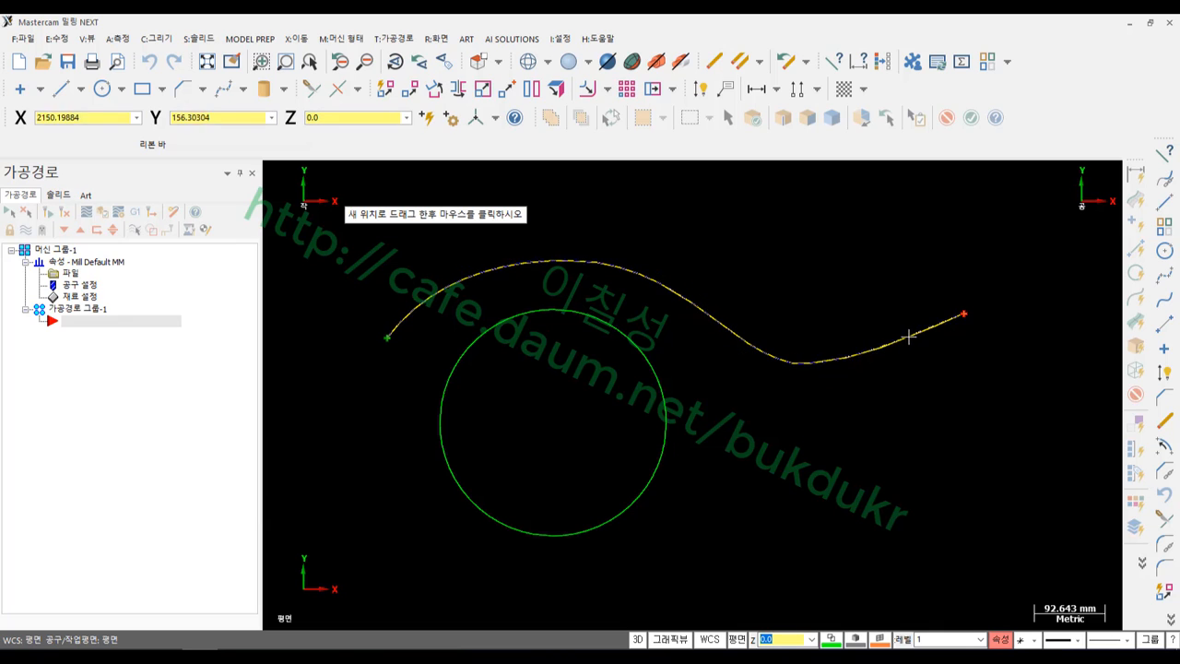
pyautogui.click(927, 347)
# Finish the control-point edits and accept the 10-point S-curve of length 835.577
pyautogui.scroll(1, 780, 256)
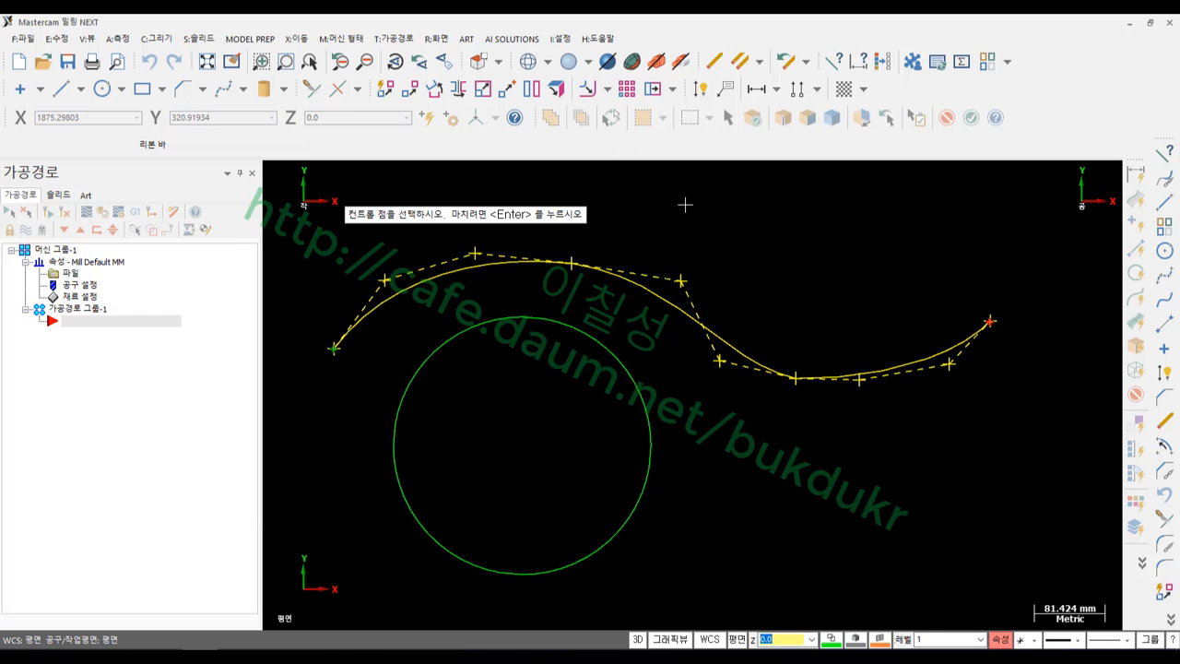
pyautogui.press('Return')
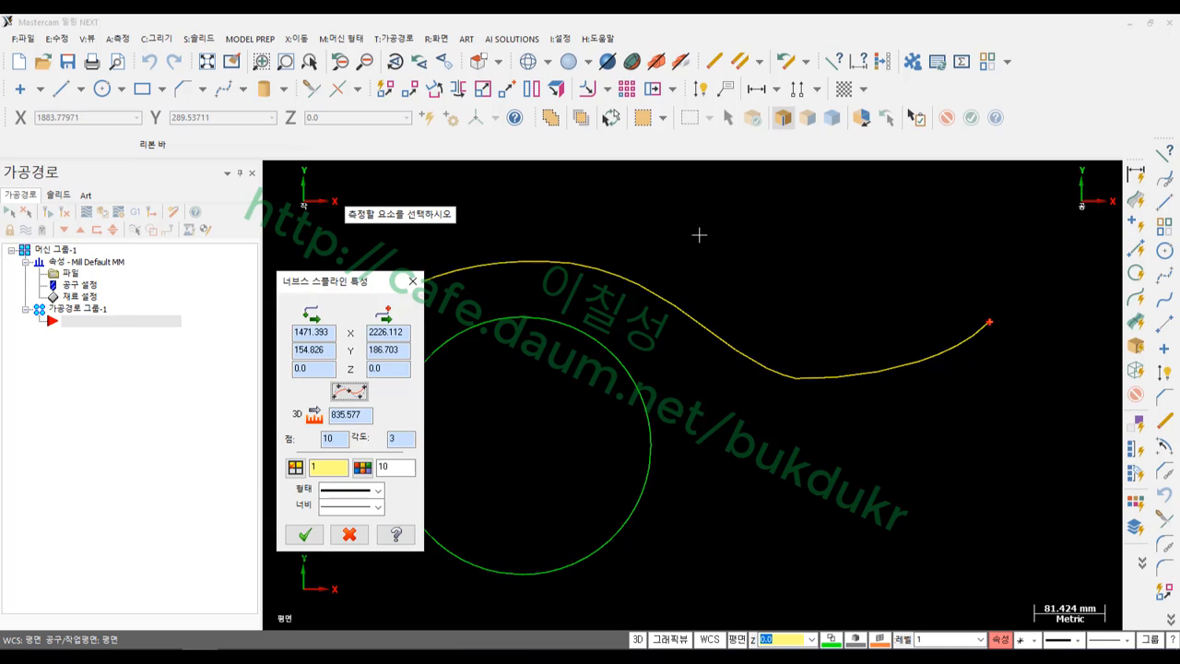
pyautogui.scroll(-2, 875, 336)
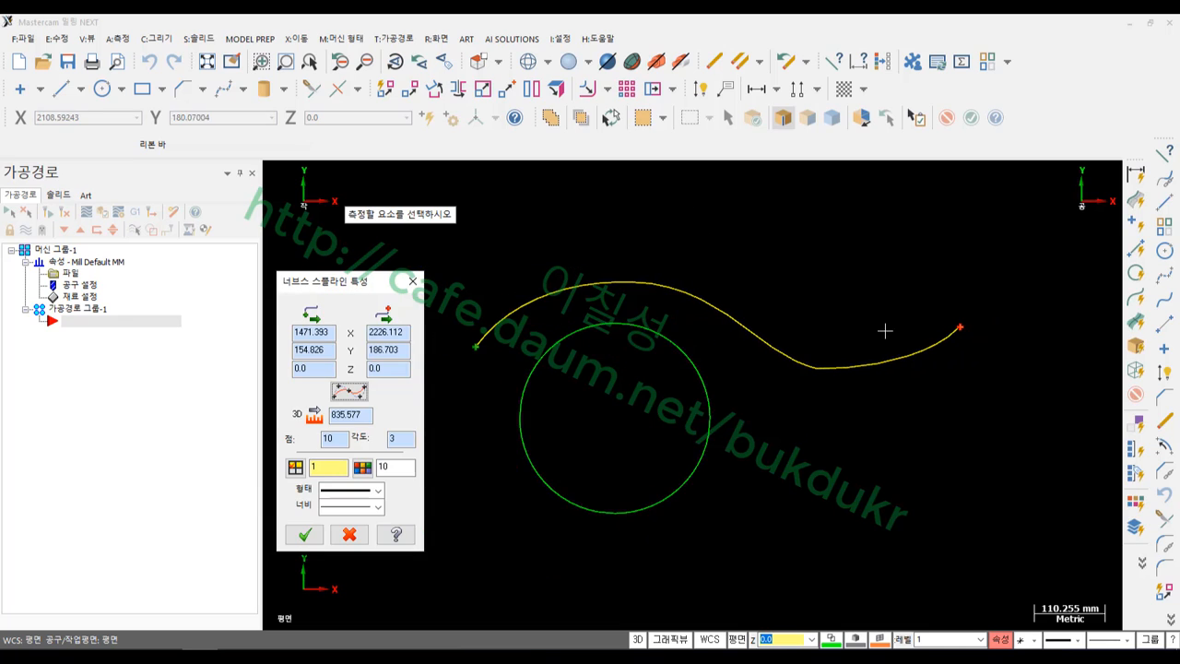
pyautogui.click(303, 534)
pyautogui.scroll(2, 827, 294)
pyautogui.click(735, 333)
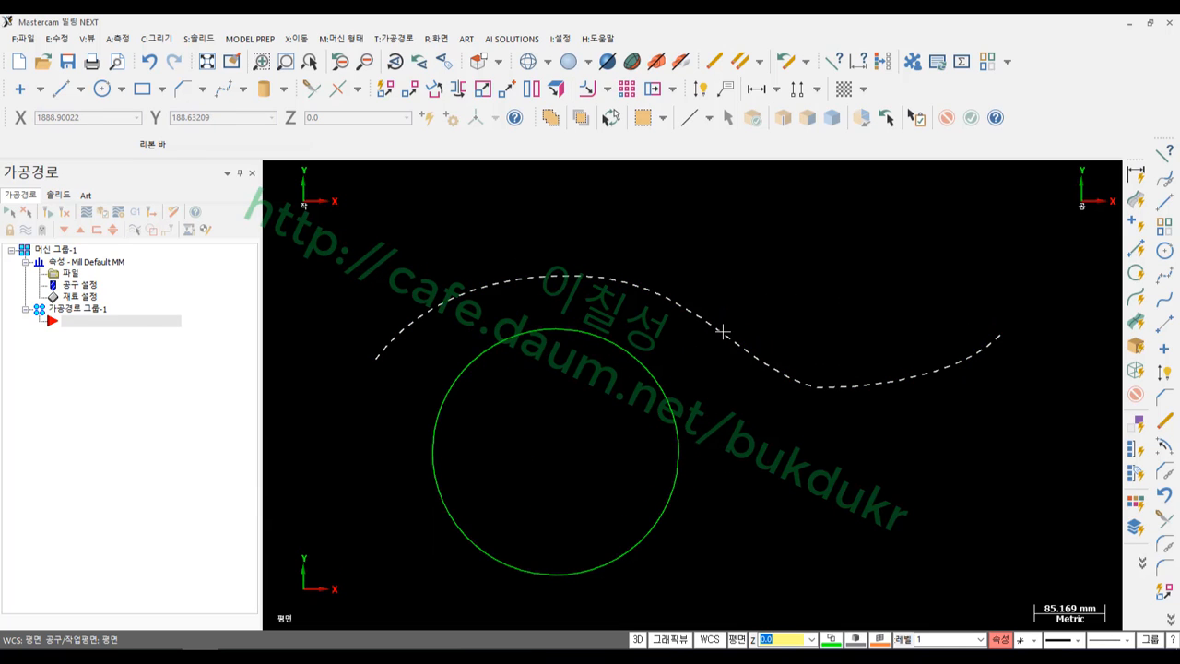
pyautogui.press('Escape')
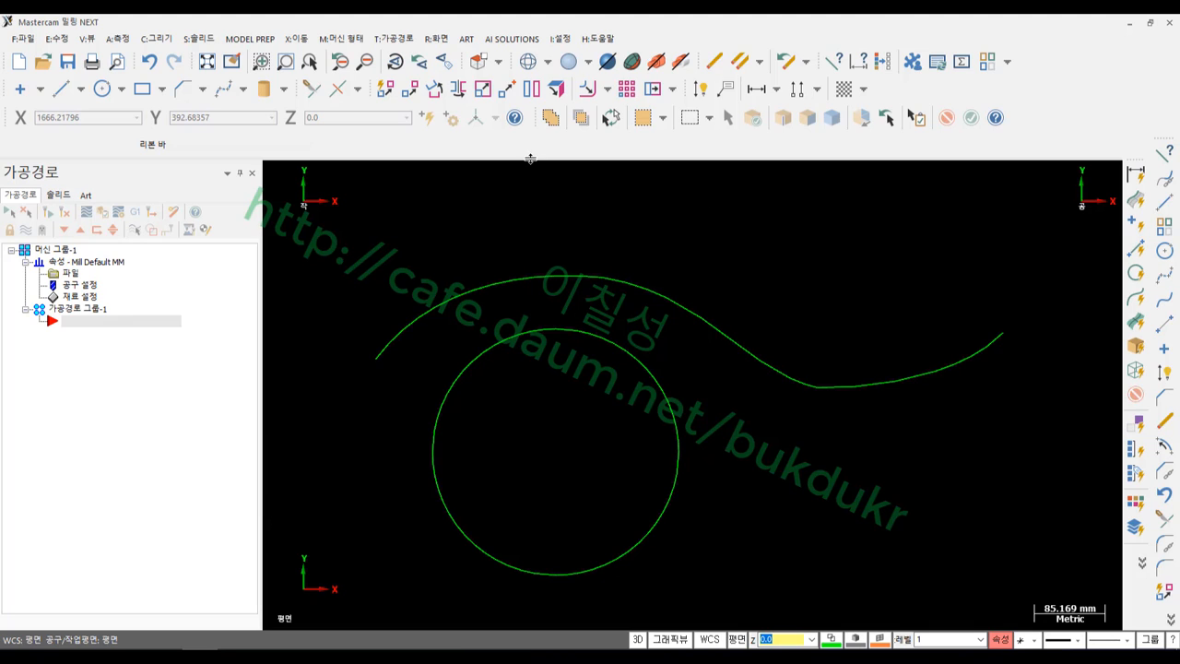
# Draw a manual four-point wavy spline to the left of the S-curve
pyautogui.click(168, 38)
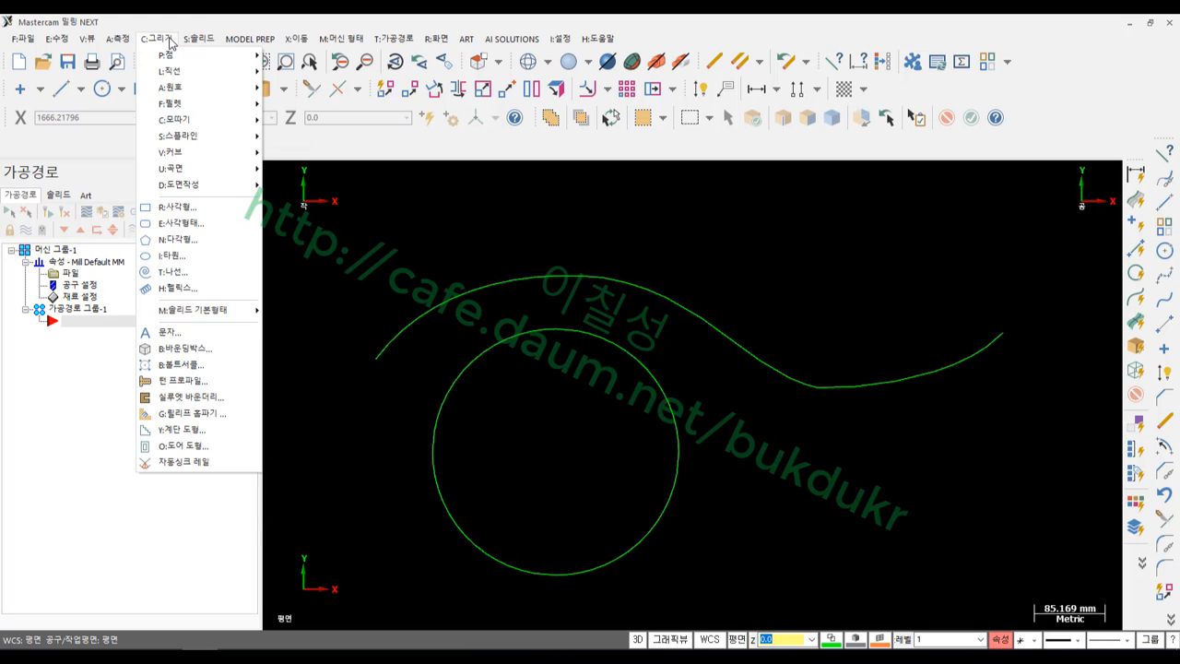
pyautogui.moveTo(208, 135)
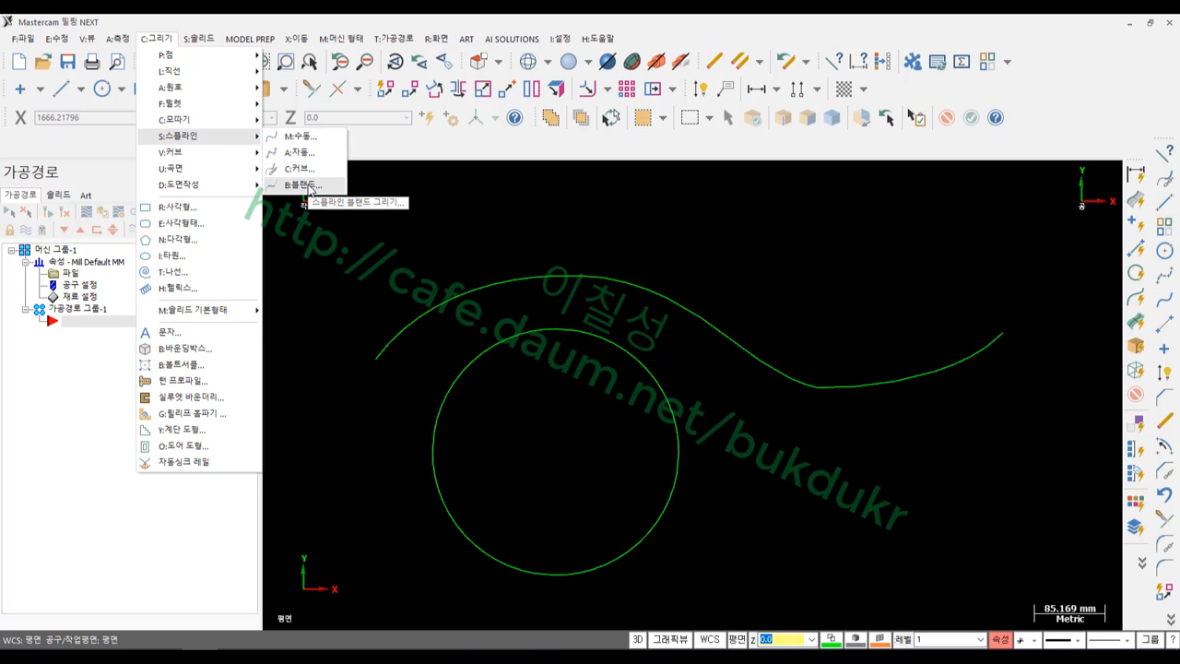
pyautogui.click(438, 186)
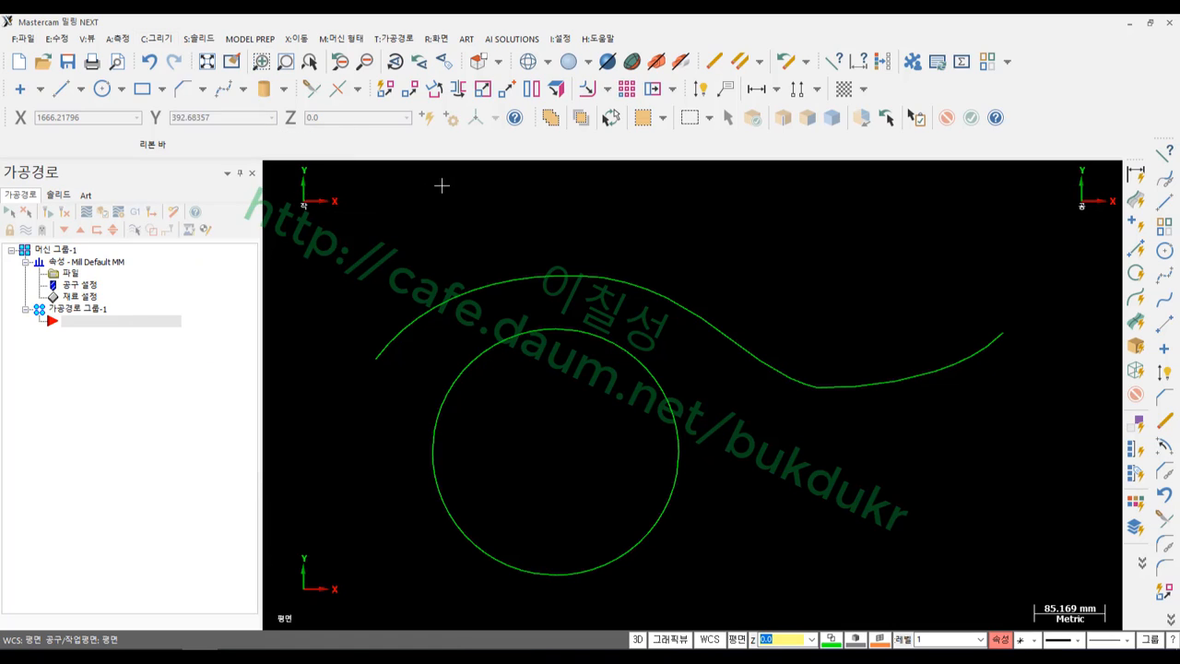
pyautogui.scroll(-10, 810, 281)
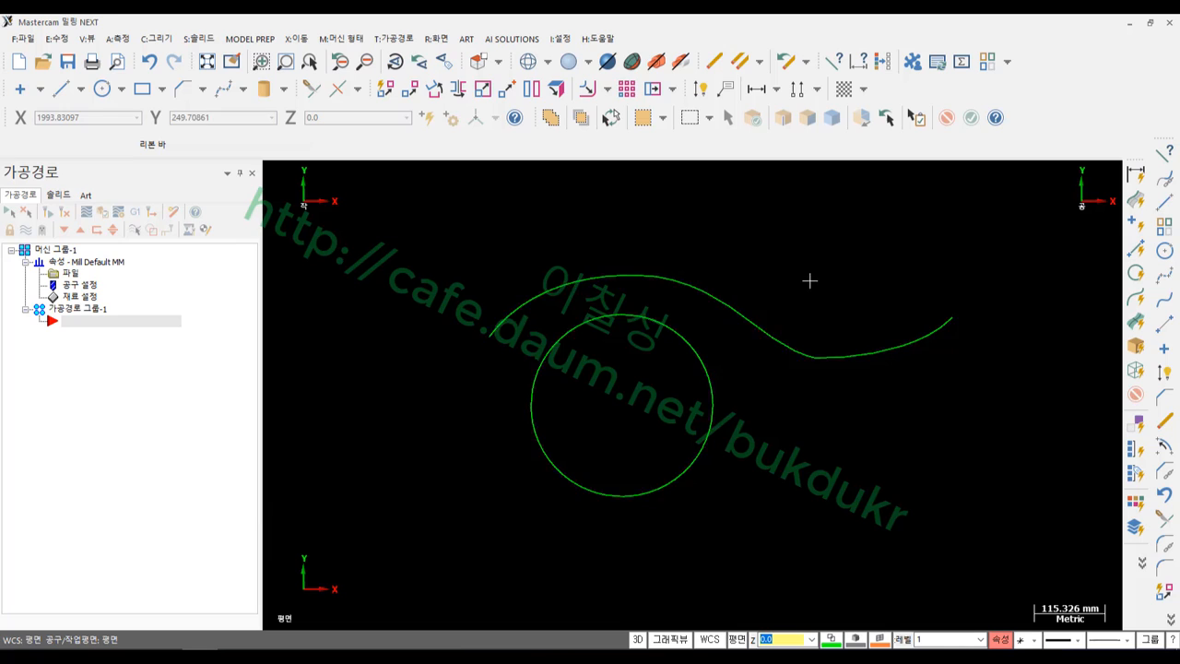
pyautogui.click(245, 89)
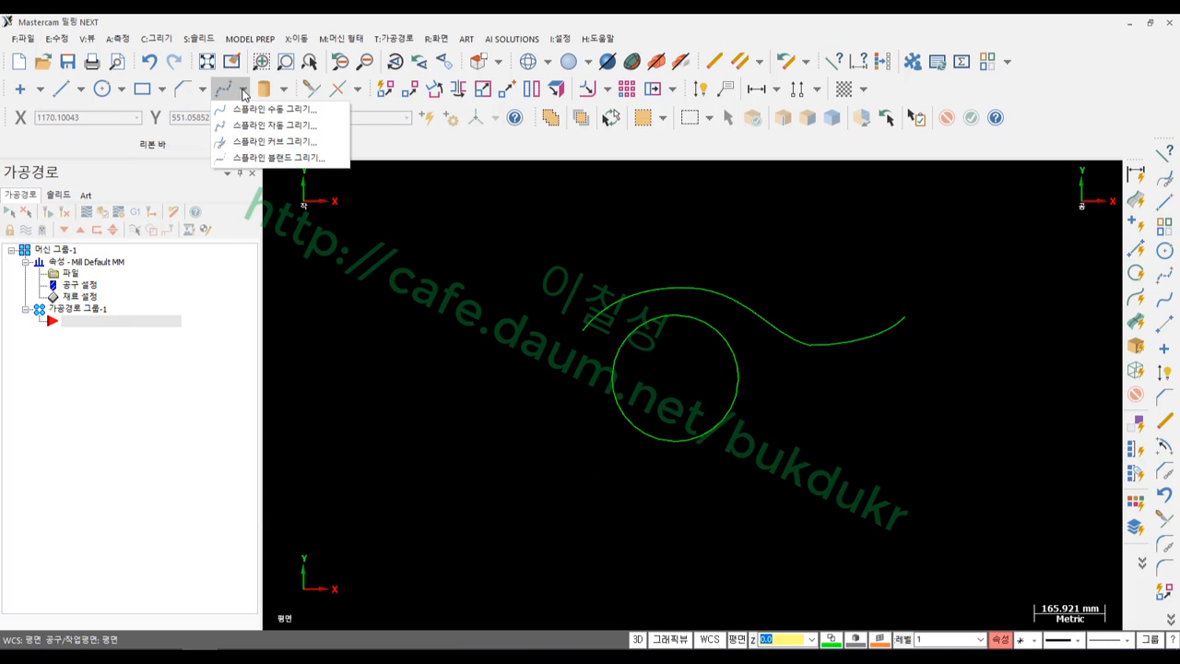
pyautogui.click(263, 105)
pyautogui.click(353, 334)
pyautogui.click(440, 369)
pyautogui.click(503, 324)
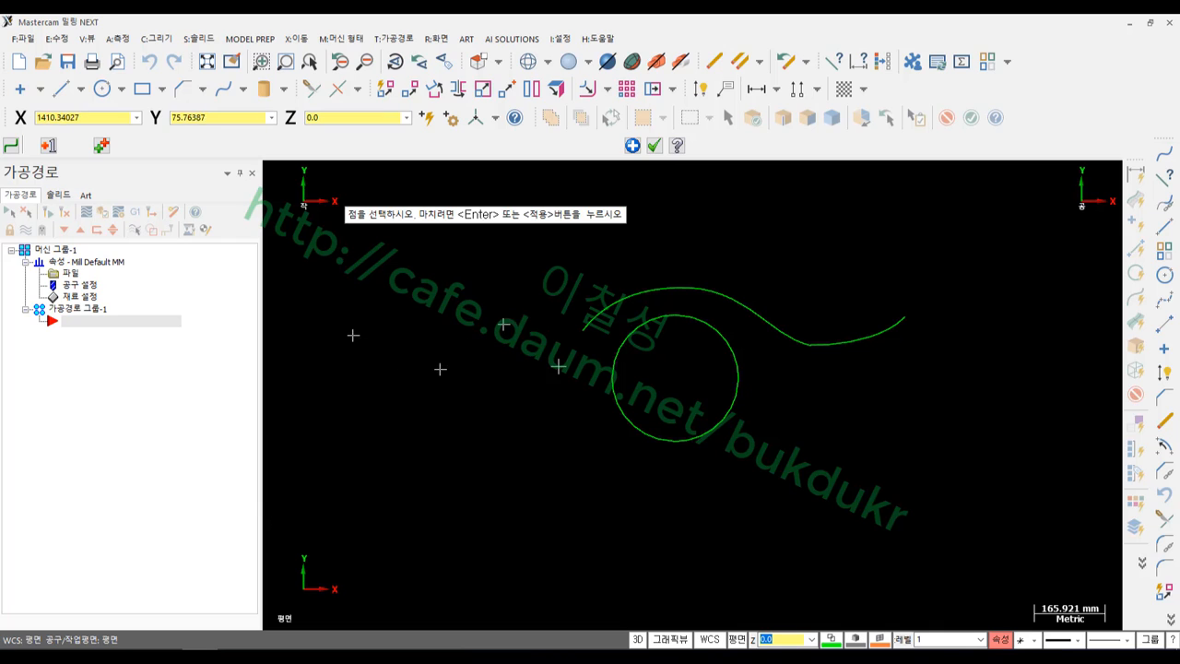
pyautogui.doubleClick(558, 366)
pyautogui.click(655, 146)
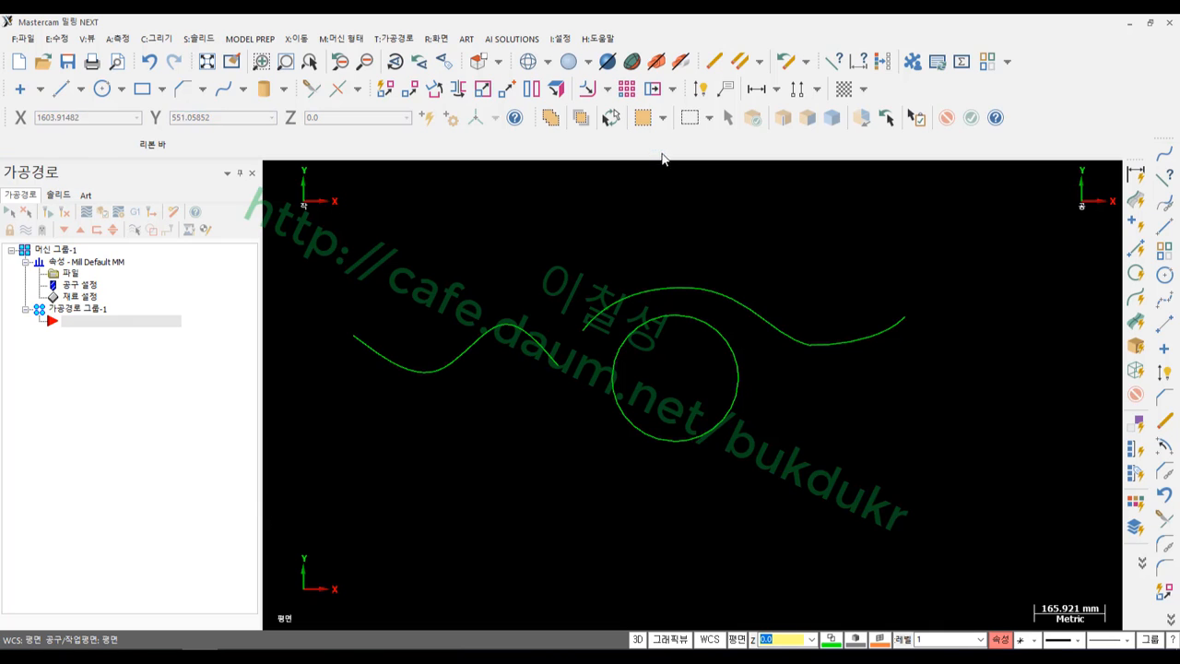
# Select both splines and hide all other geometry
pyautogui.click(540, 344)
pyautogui.click(584, 323)
pyautogui.hotkey('alt', 'e')
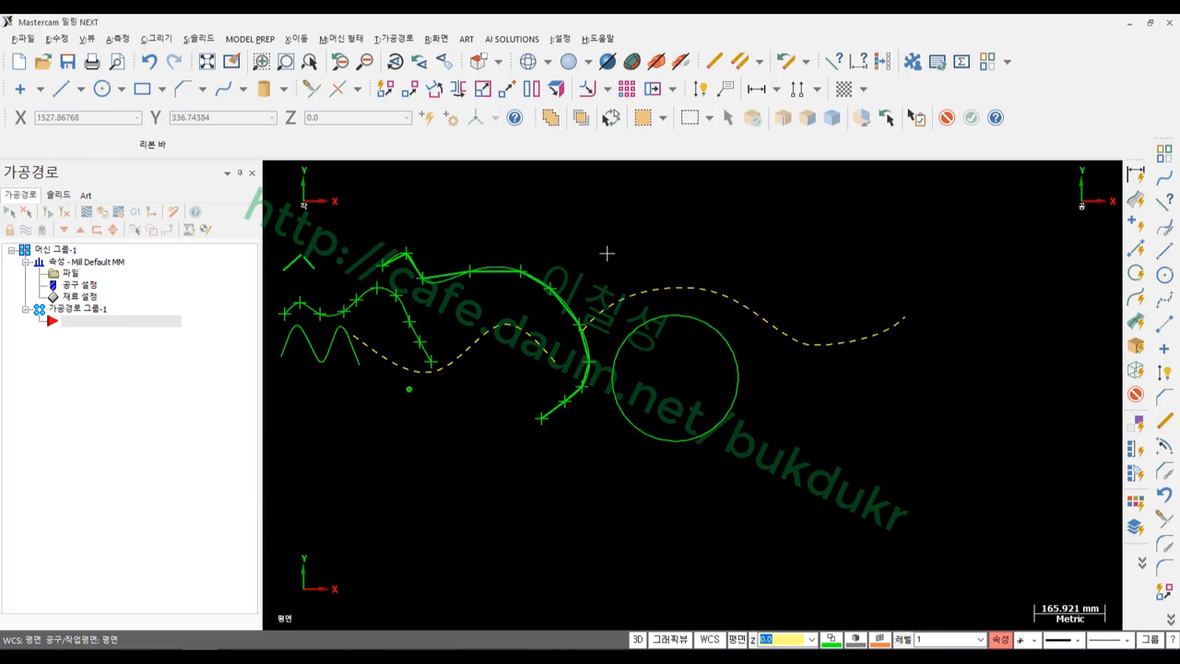
pyautogui.hotkey('alt', 'e')
pyautogui.scroll(3, 537, 274)
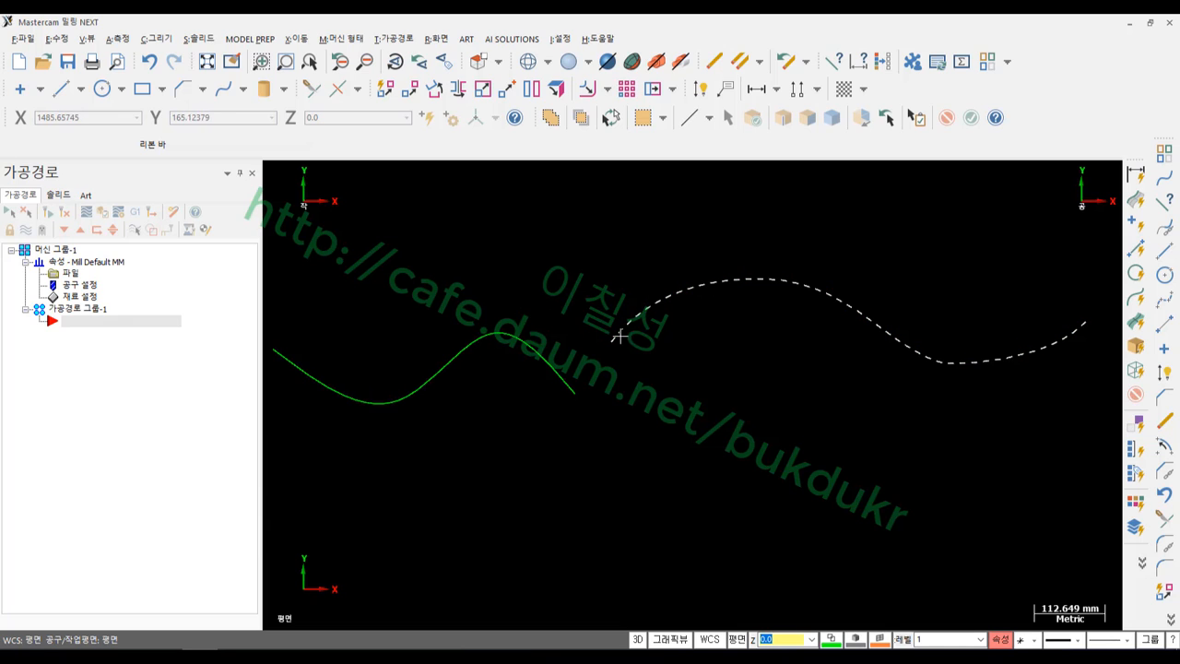
# Blend the end of the left spline into the start of the right S-curve
pyautogui.click(159, 40)
pyautogui.moveTo(193, 137)
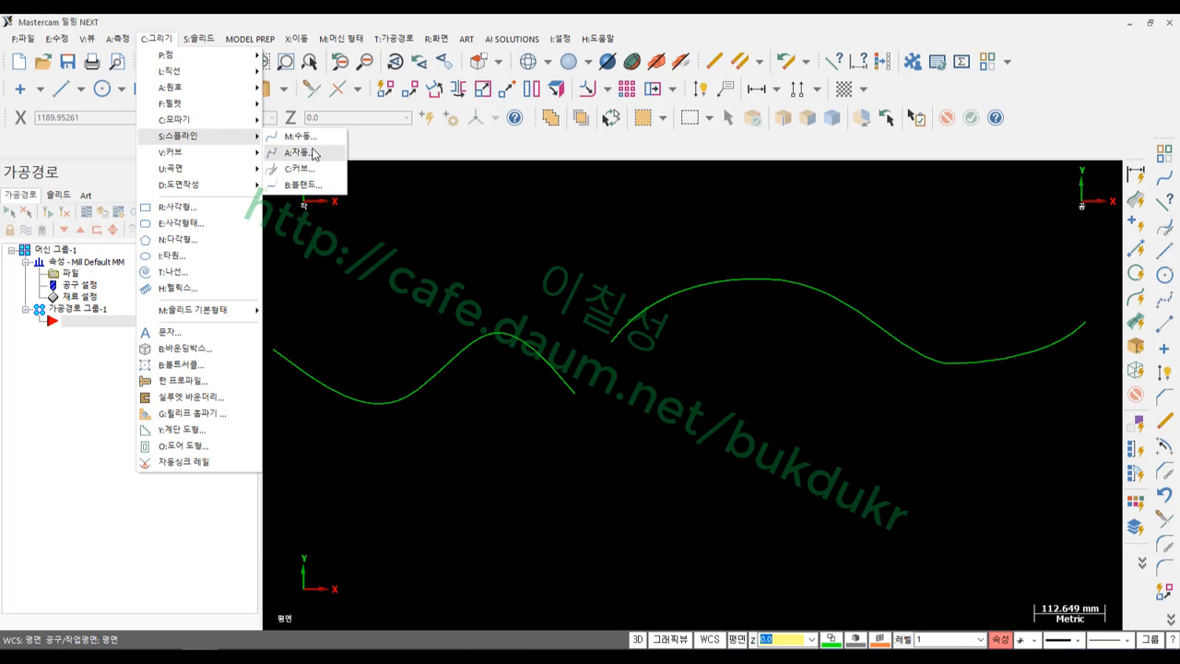
pyautogui.click(311, 187)
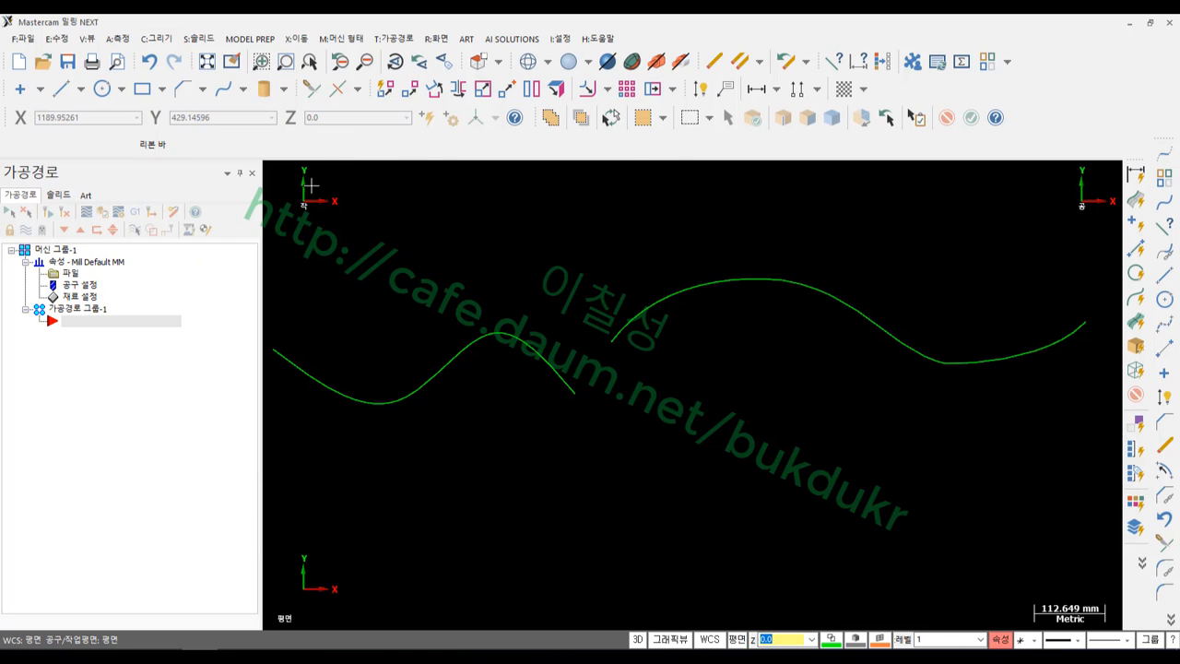
pyautogui.click(544, 356)
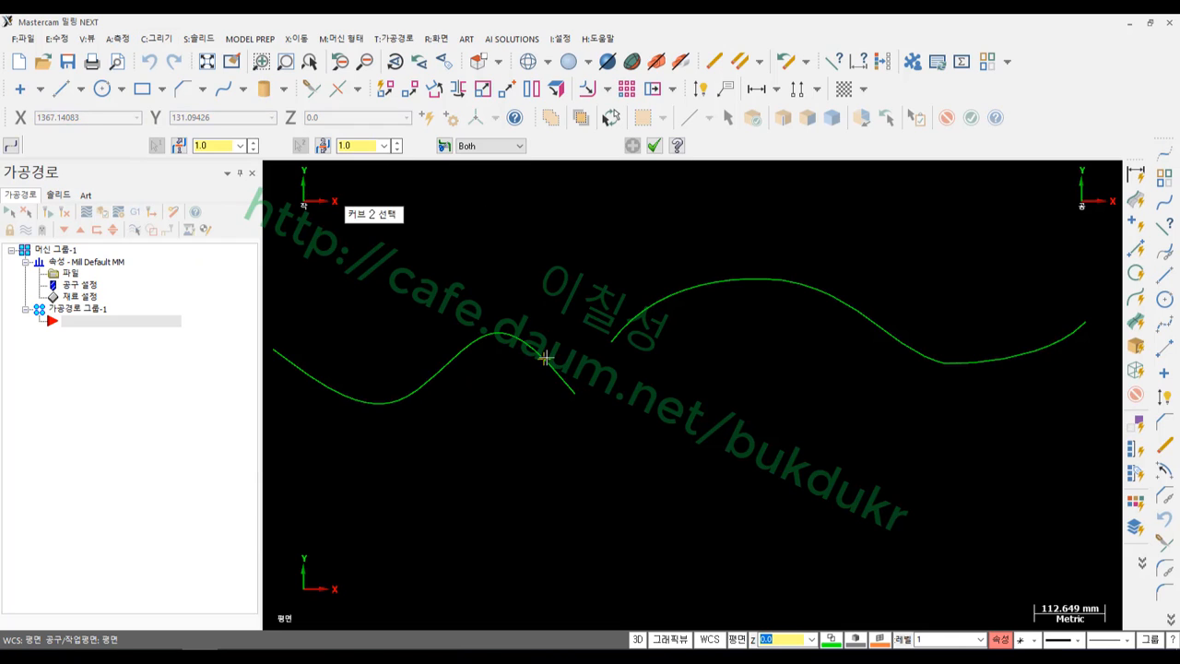
pyautogui.click(616, 342)
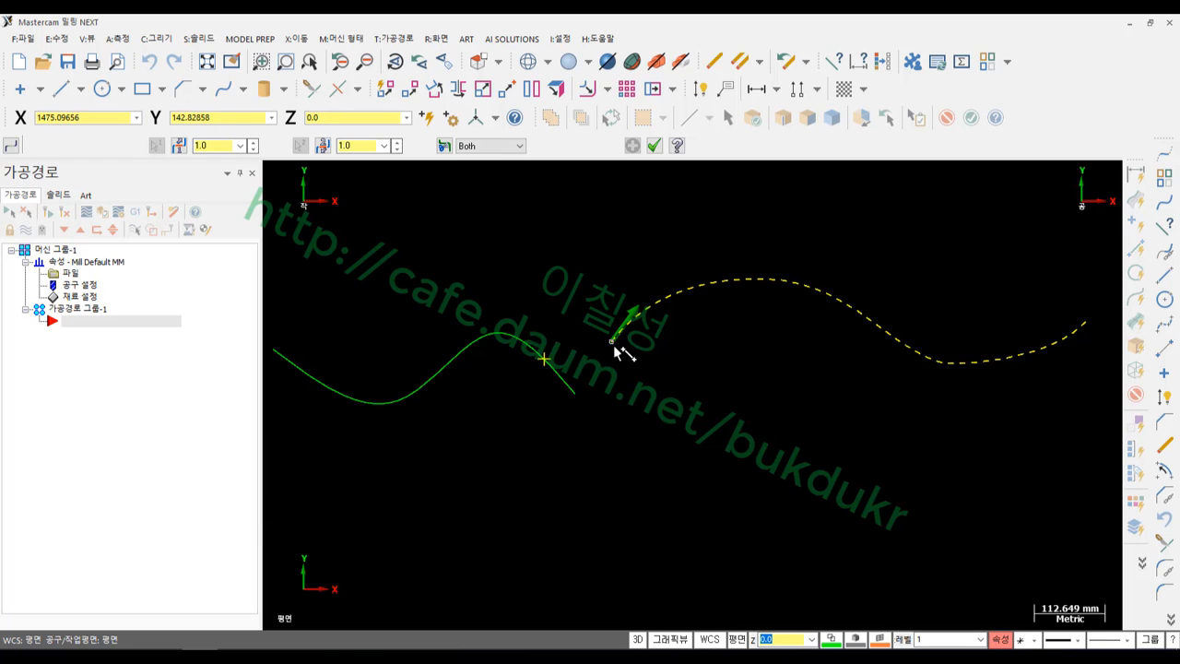
pyautogui.click(615, 349)
pyautogui.scroll(5, 709, 387)
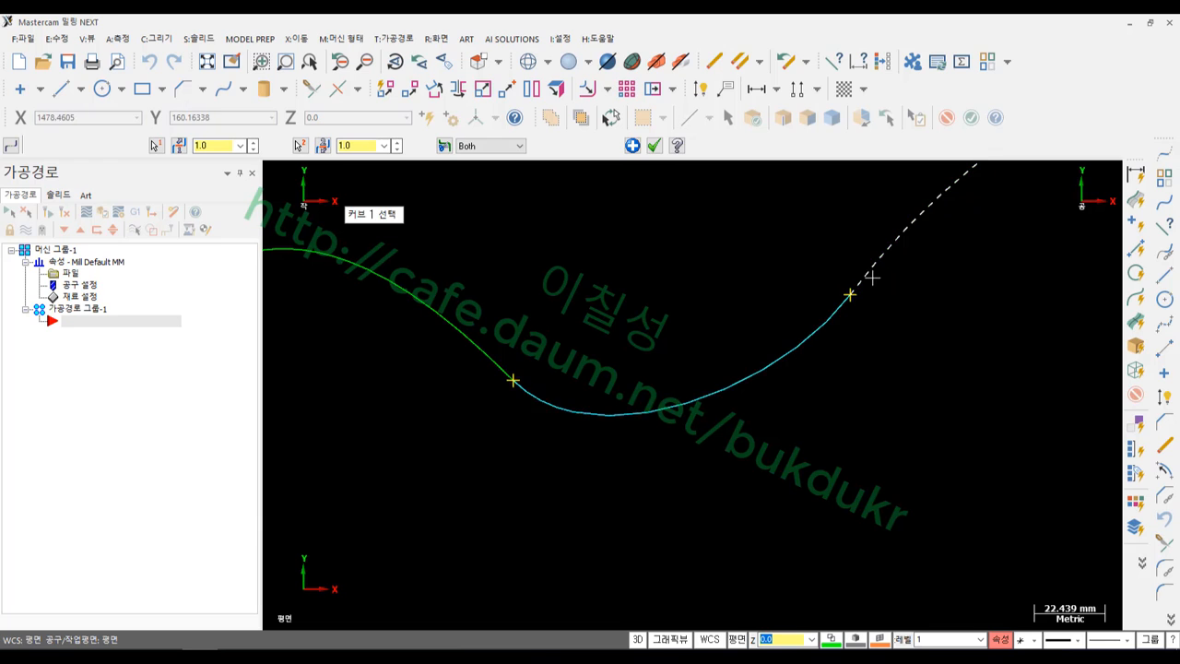
pyautogui.scroll(-4, 589, 341)
pyautogui.scroll(-4, 562, 354)
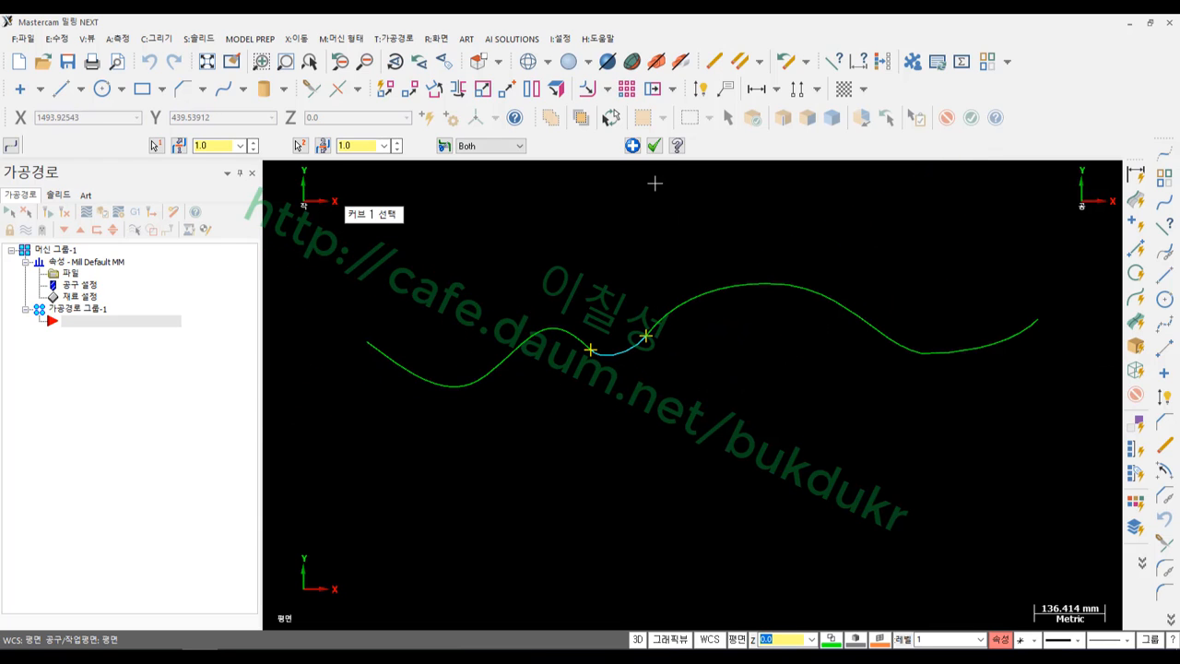
pyautogui.click(655, 145)
pyautogui.scroll(1, 624, 282)
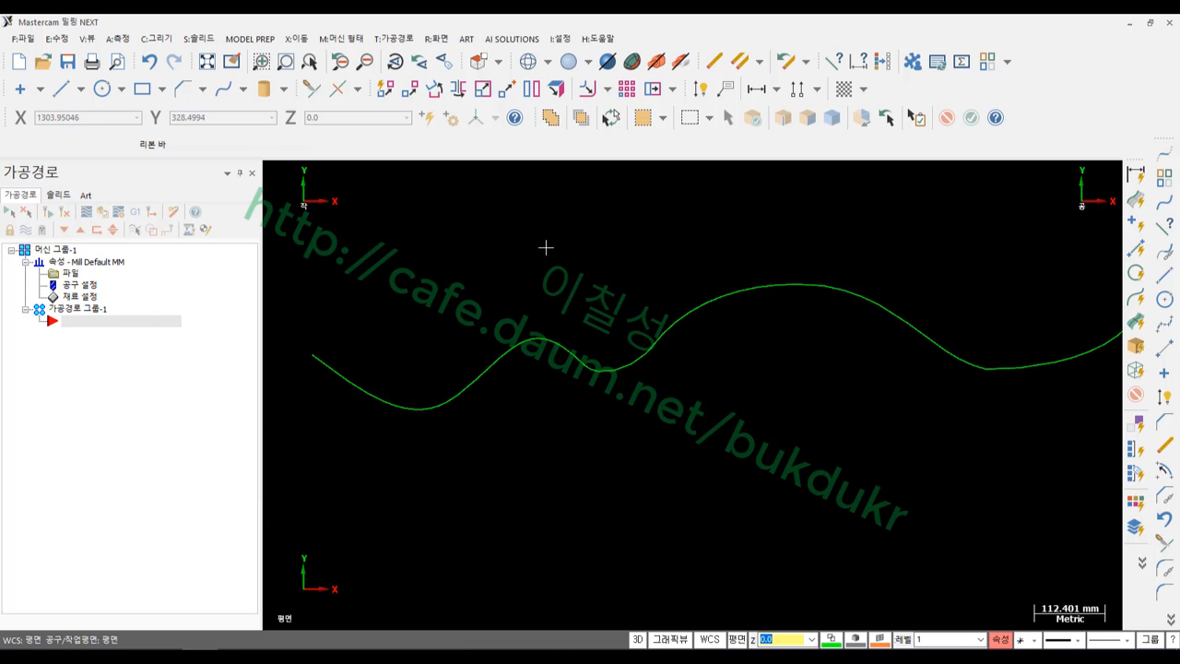
pyautogui.scroll(-1, 605, 250)
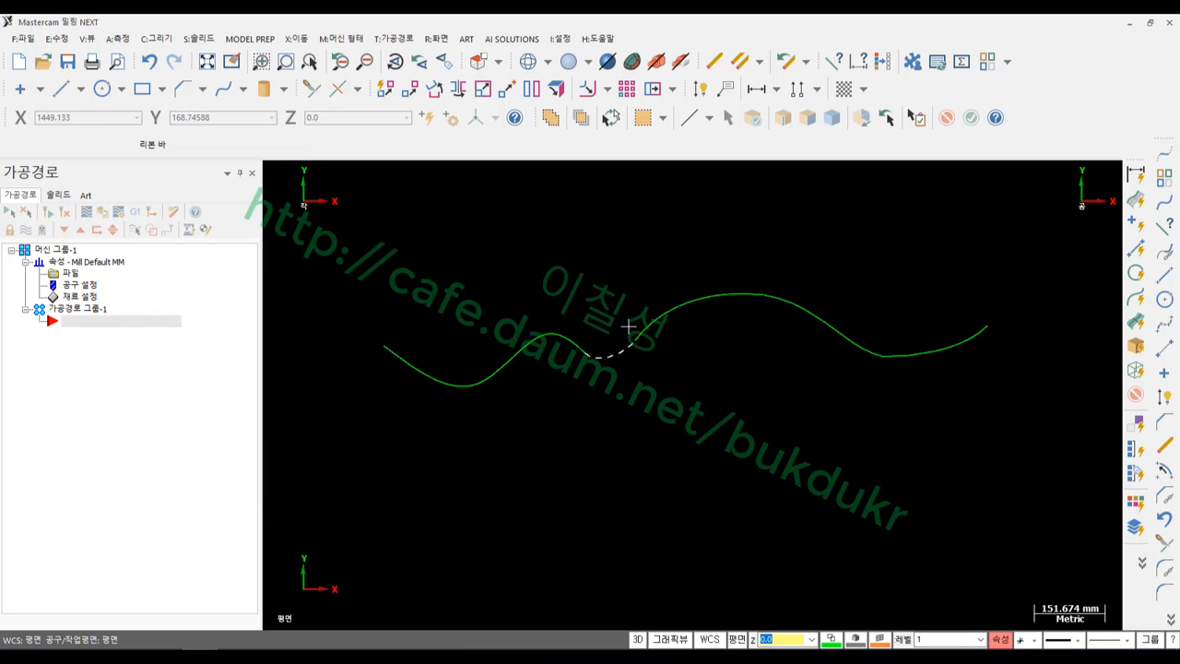
pyautogui.click(567, 337)
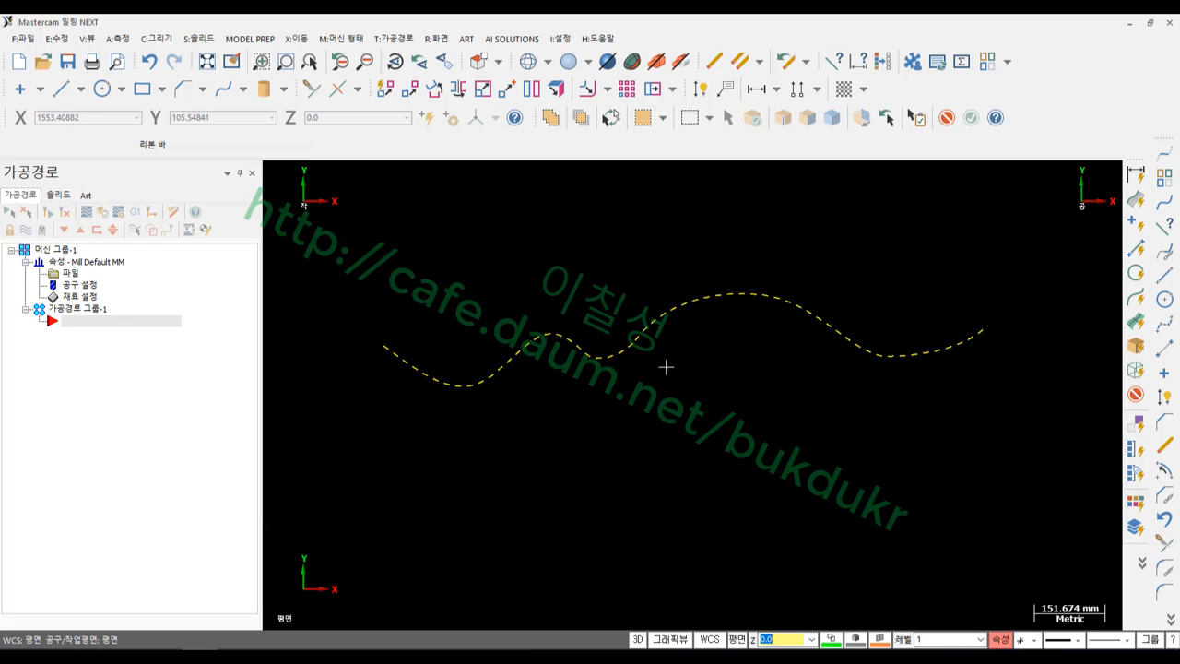
# Chain the left spline, blend and right curve into a single spline with Delete Curves on
pyautogui.click(605, 350)
pyautogui.click(564, 342)
pyautogui.click(650, 329)
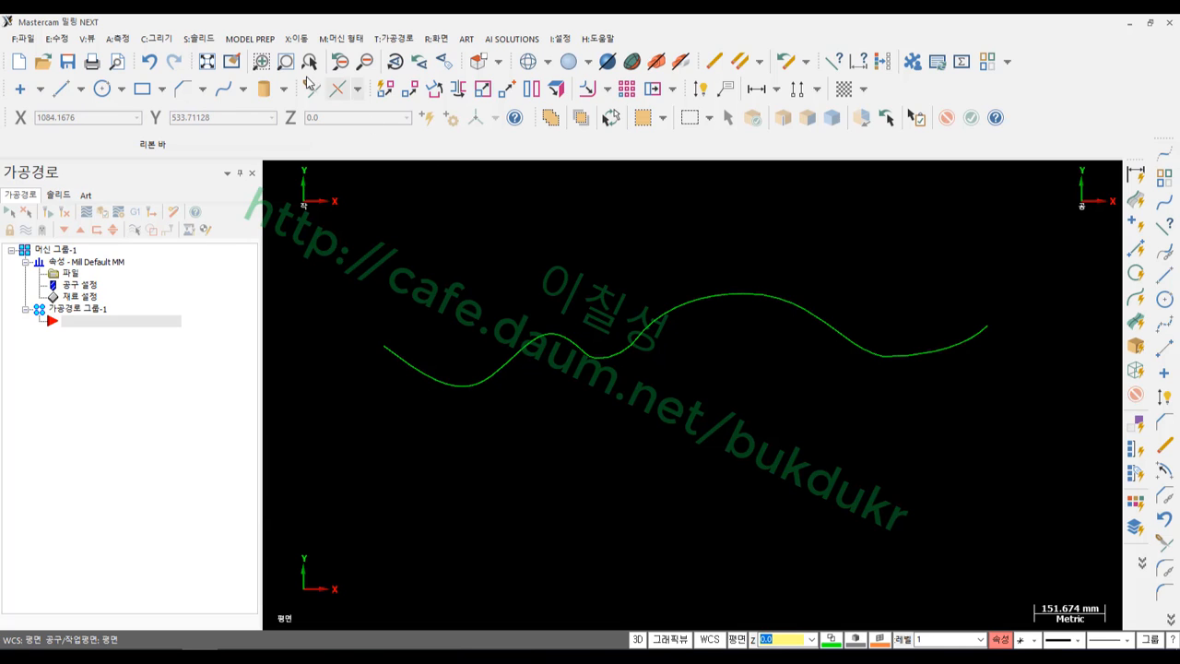
pyautogui.click(156, 38)
pyautogui.moveTo(189, 138)
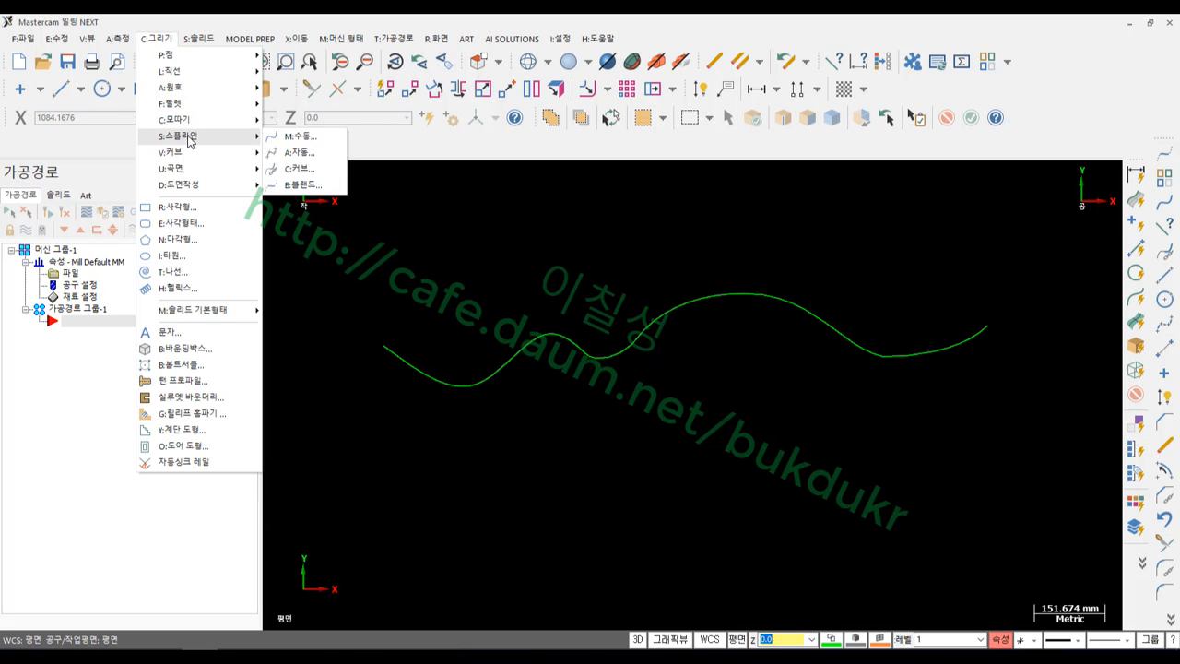
pyautogui.click(297, 168)
pyautogui.click(387, 349)
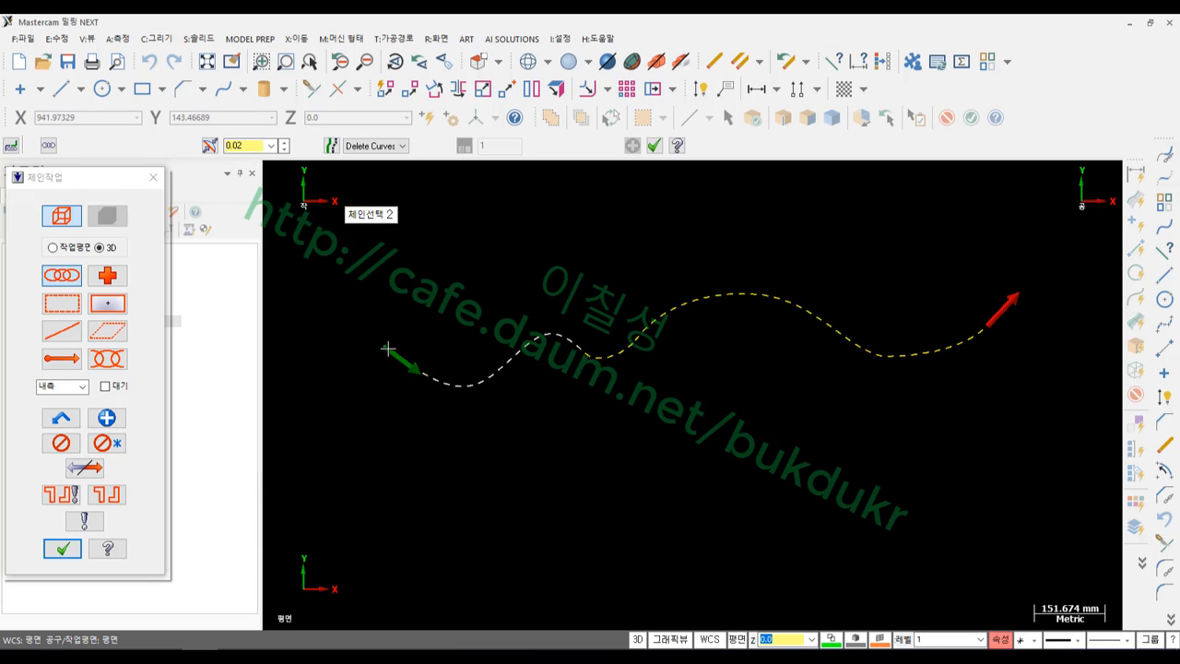
pyautogui.click(62, 549)
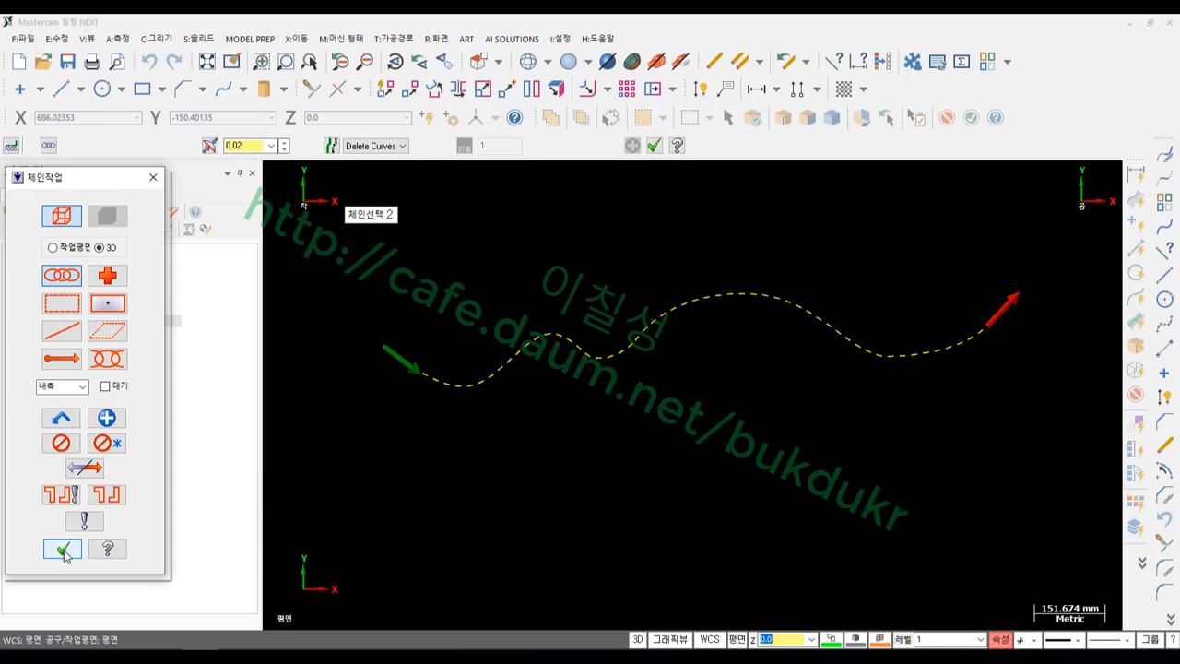
pyautogui.click(654, 145)
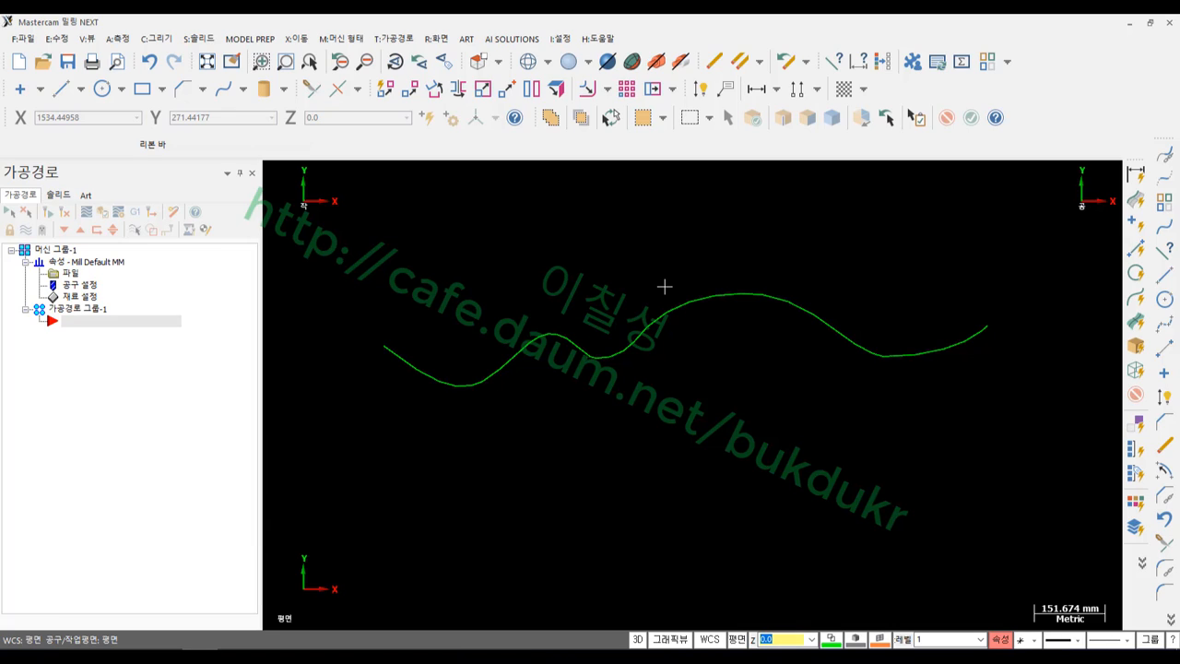
pyautogui.scroll(2, 679, 305)
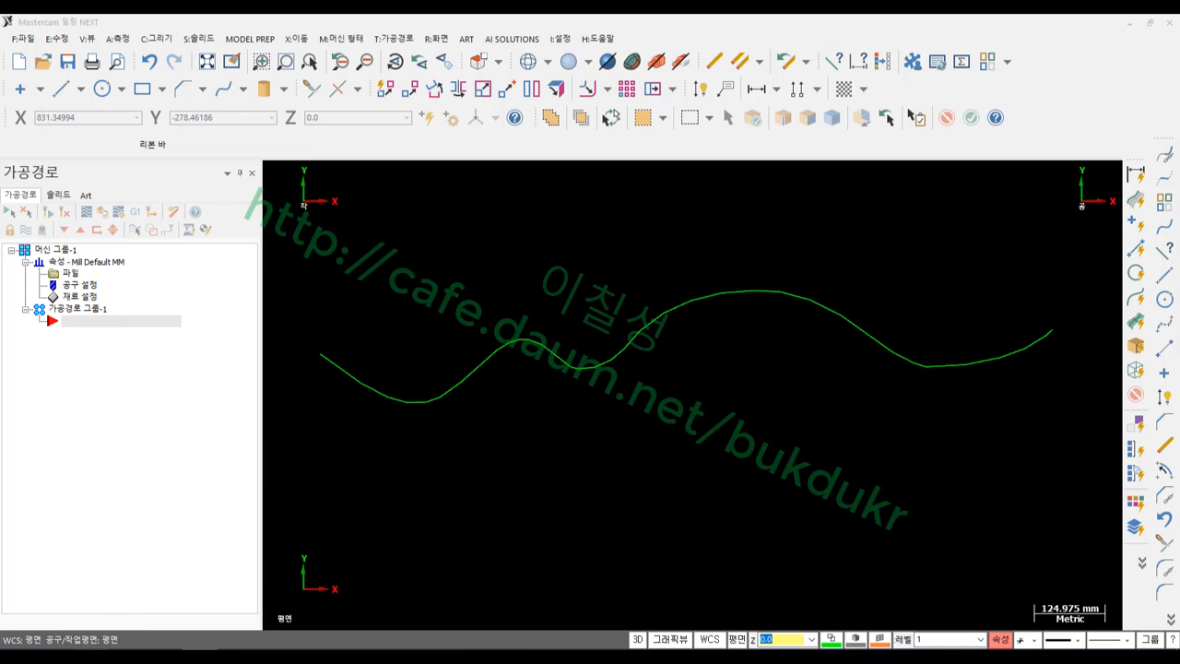
pyautogui.moveTo(378, 380)
pyautogui.mouseDown()
pyautogui.moveTo(381, 411)
pyautogui.moveTo(410, 410)
pyautogui.mouseUp()
pyautogui.moveTo(430, 390)
pyautogui.mouseDown()
pyautogui.moveTo(435, 407)
pyautogui.moveTo(456, 385)
pyautogui.mouseUp()
pyautogui.moveTo(470, 358)
pyautogui.mouseDown()
pyautogui.moveTo(486, 384)
pyautogui.moveTo(504, 374)
pyautogui.mouseUp()
pyautogui.moveTo(522, 332); pyautogui.dragTo(531, 352)
pyautogui.moveTo(549, 343); pyautogui.dragTo(576, 379)
pyautogui.moveTo(596, 352)
pyautogui.mouseDown()
pyautogui.moveTo(601, 373)
pyautogui.moveTo(625, 375)
pyautogui.mouseUp()
pyautogui.moveTo(628, 323); pyautogui.dragTo(643, 347)
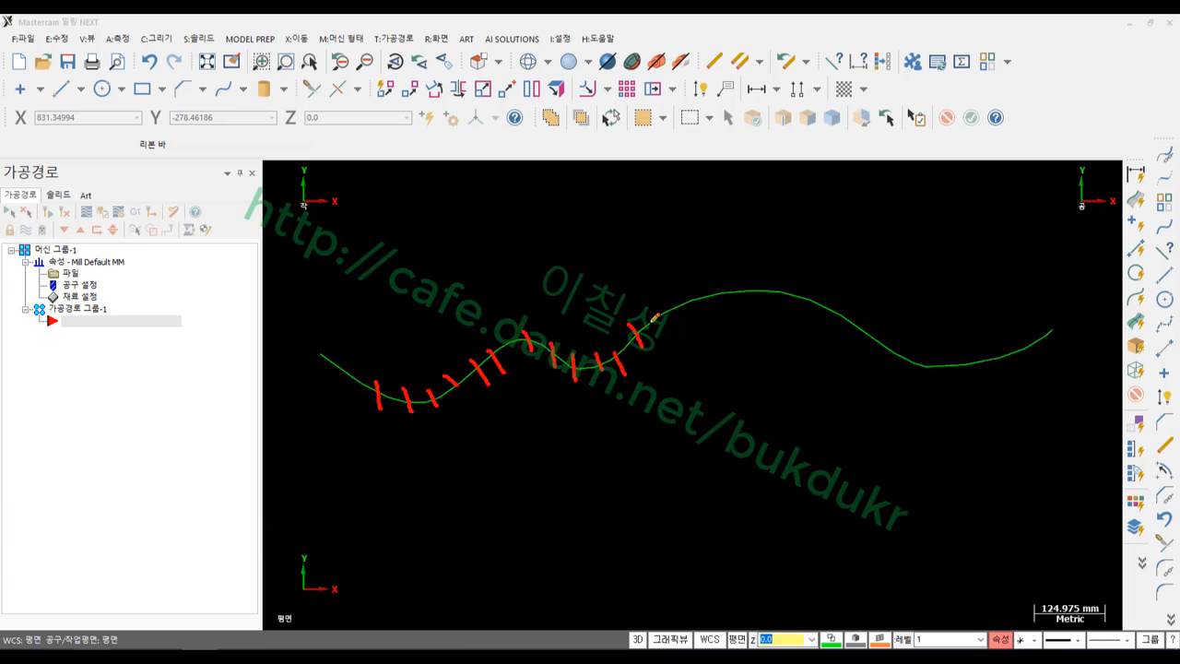
pyautogui.moveTo(658, 301); pyautogui.dragTo(666, 325)
pyautogui.moveTo(684, 304); pyautogui.dragTo(707, 310)
pyautogui.moveTo(727, 294)
pyautogui.mouseDown()
pyautogui.moveTo(734, 311)
pyautogui.moveTo(764, 304)
pyautogui.mouseUp()
pyautogui.moveTo(800, 292); pyautogui.dragTo(804, 298)
pyautogui.moveTo(375, 376)
pyautogui.mouseDown()
pyautogui.moveTo(430, 396)
pyautogui.moveTo(527, 333)
pyautogui.moveTo(633, 334)
pyautogui.moveTo(799, 281)
pyautogui.moveTo(936, 367)
pyautogui.moveTo(1019, 348)
pyautogui.mouseUp()
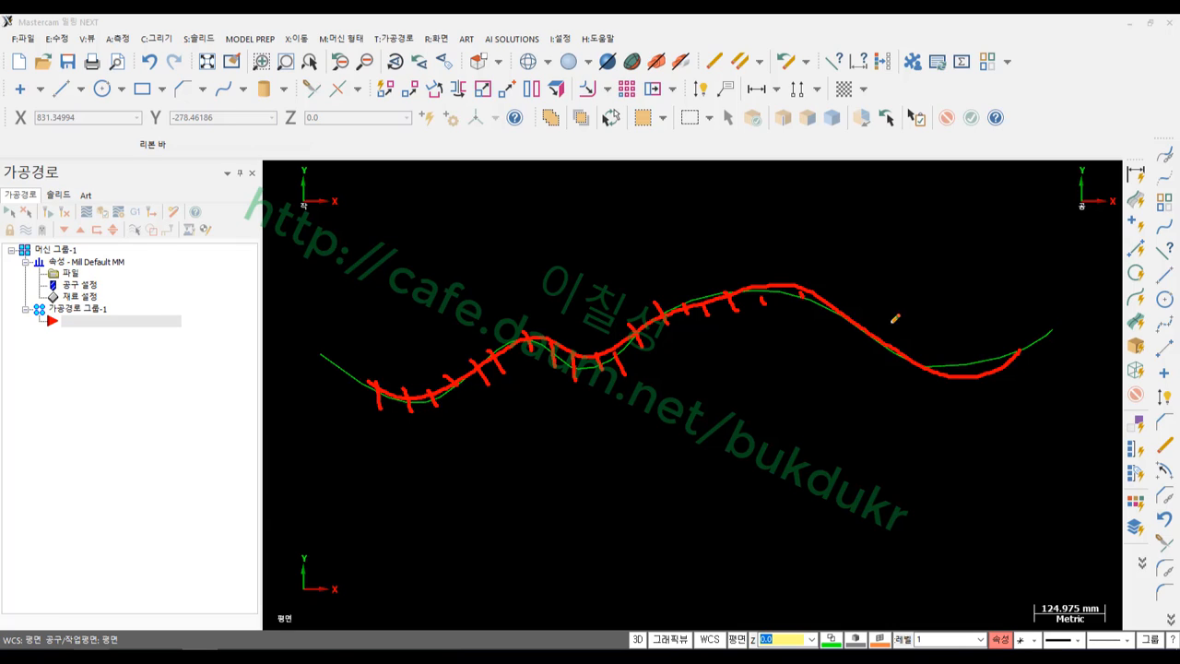
pyautogui.moveTo(802, 278)
pyautogui.mouseDown()
pyautogui.moveTo(802, 316)
pyautogui.moveTo(823, 319)
pyautogui.moveTo(843, 346)
pyautogui.mouseUp()
pyautogui.moveTo(873, 309)
pyautogui.mouseDown()
pyautogui.moveTo(866, 352)
pyautogui.moveTo(920, 387)
pyautogui.mouseUp()
pyautogui.moveTo(944, 356); pyautogui.dragTo(986, 372)
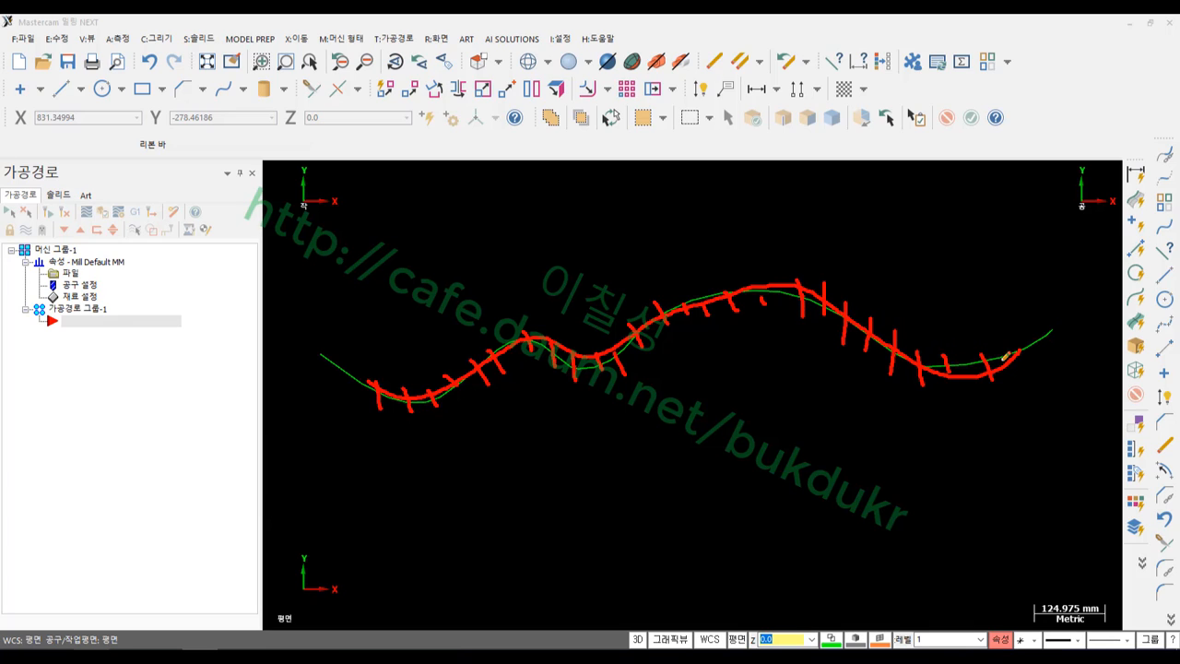
pyautogui.rightClick(631, 268)
pyautogui.click(675, 426)
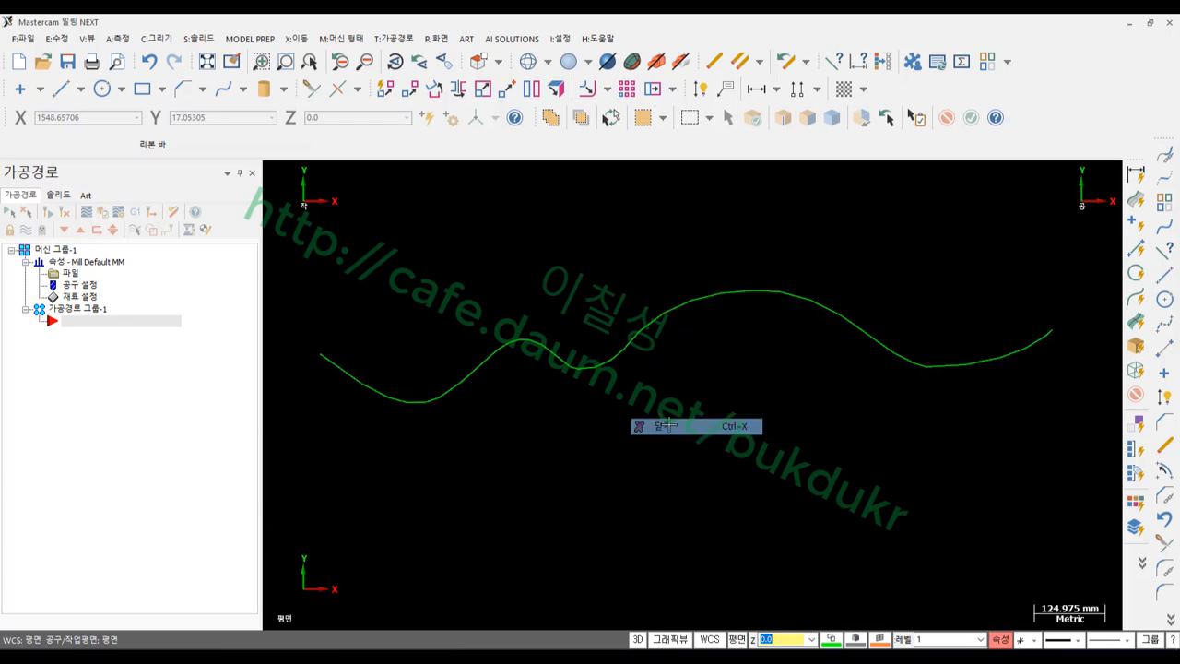